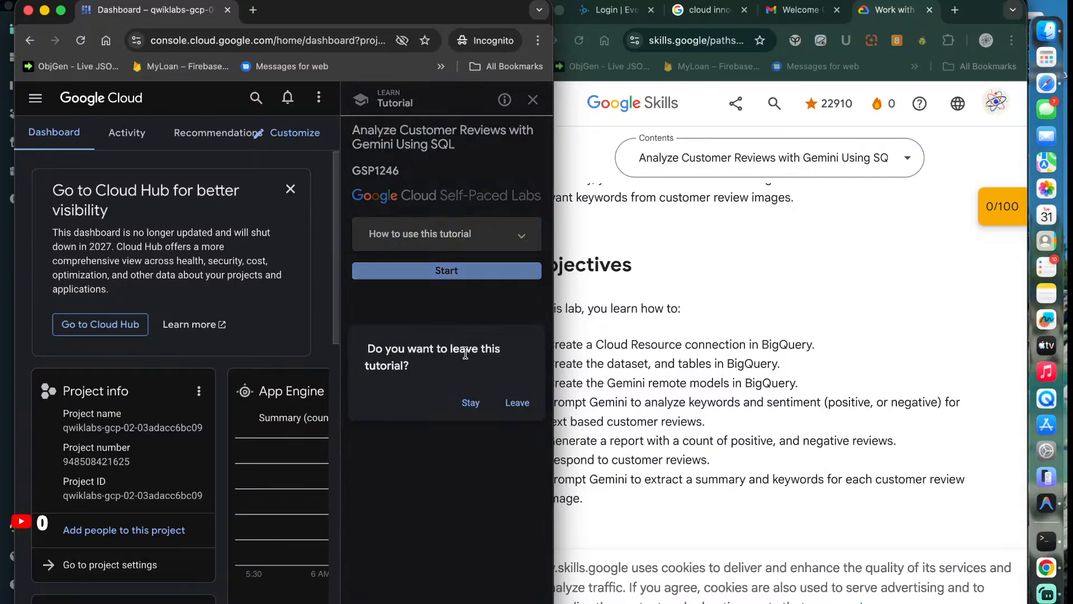
# Stay in the tutorial and review the lab's outline of instructions and tasks on the Google Skills page
pyautogui.click(471, 403)
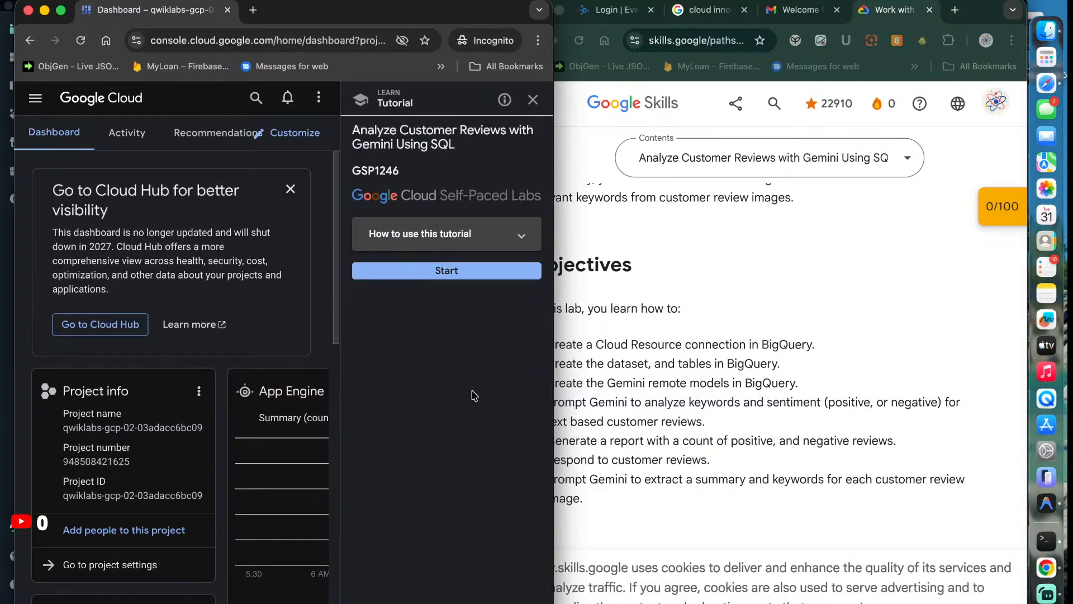
pyautogui.scroll(-1, 723, 326)
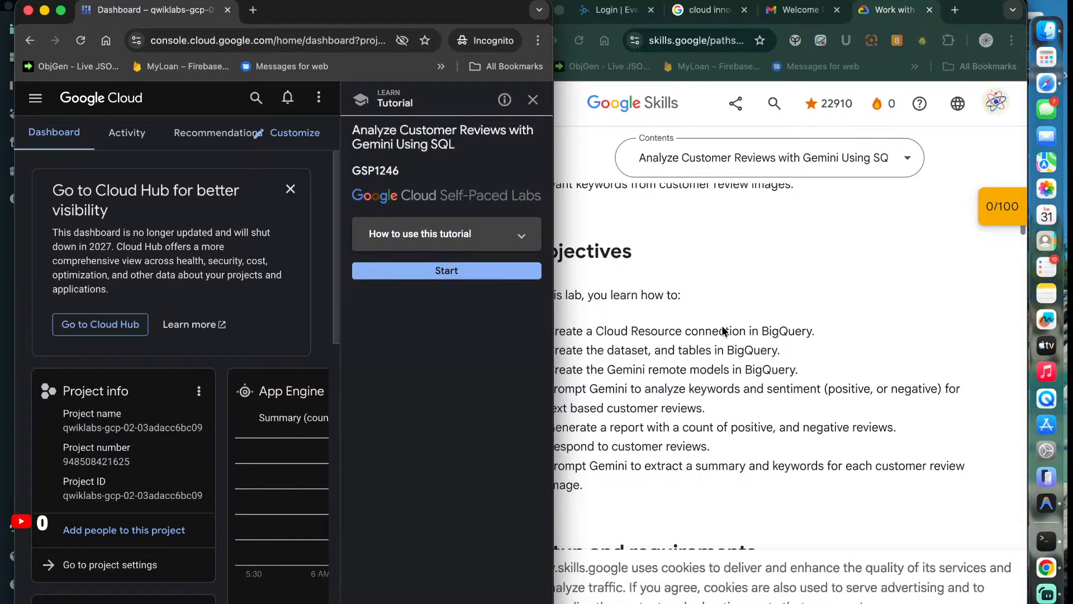
pyautogui.click(723, 326)
pyautogui.scroll(-2, 721, 335)
pyautogui.scroll(10, 721, 344)
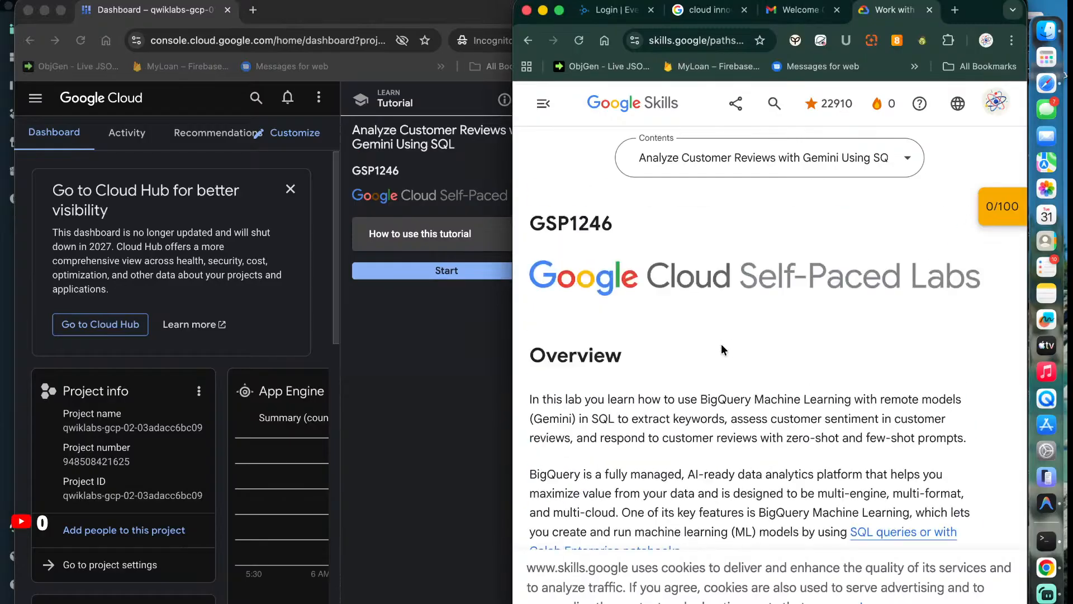
pyautogui.scroll(-3, 721, 346)
pyautogui.scroll(8, 721, 358)
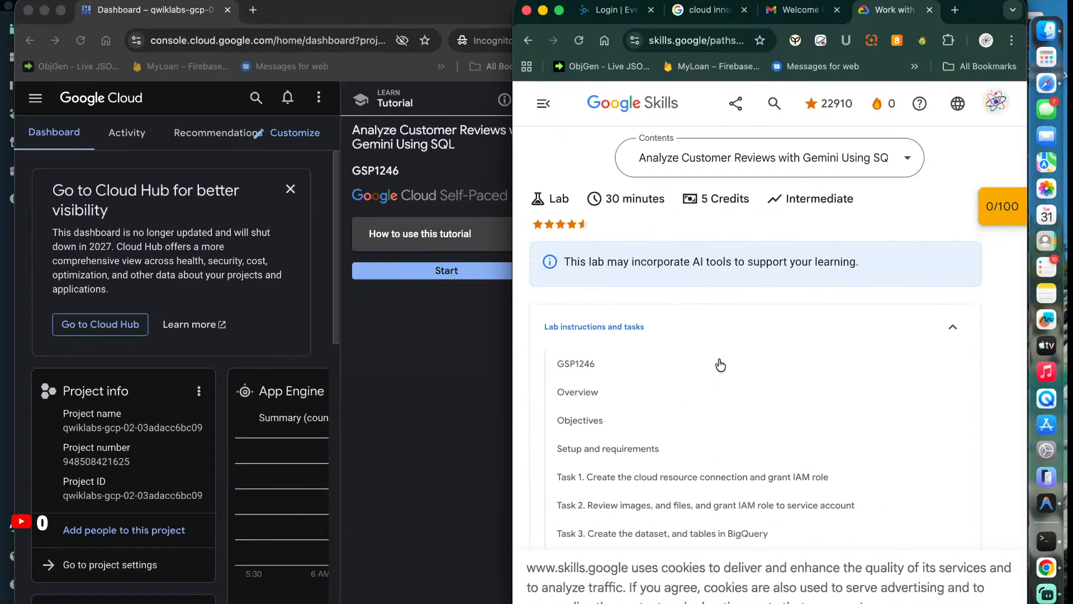
pyautogui.scroll(-2, 720, 365)
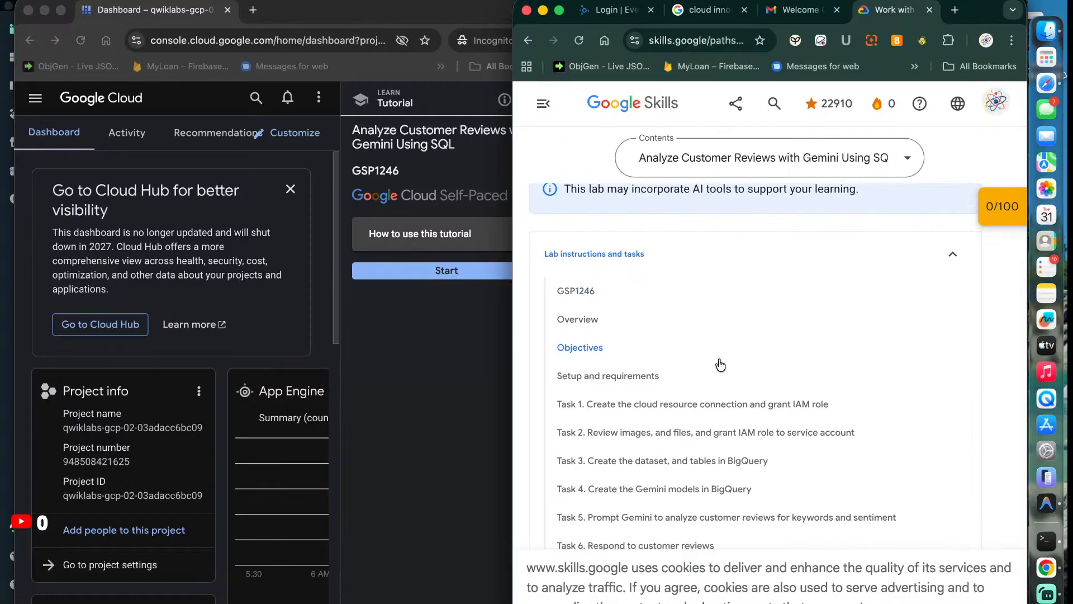
pyautogui.scroll(-2, 720, 364)
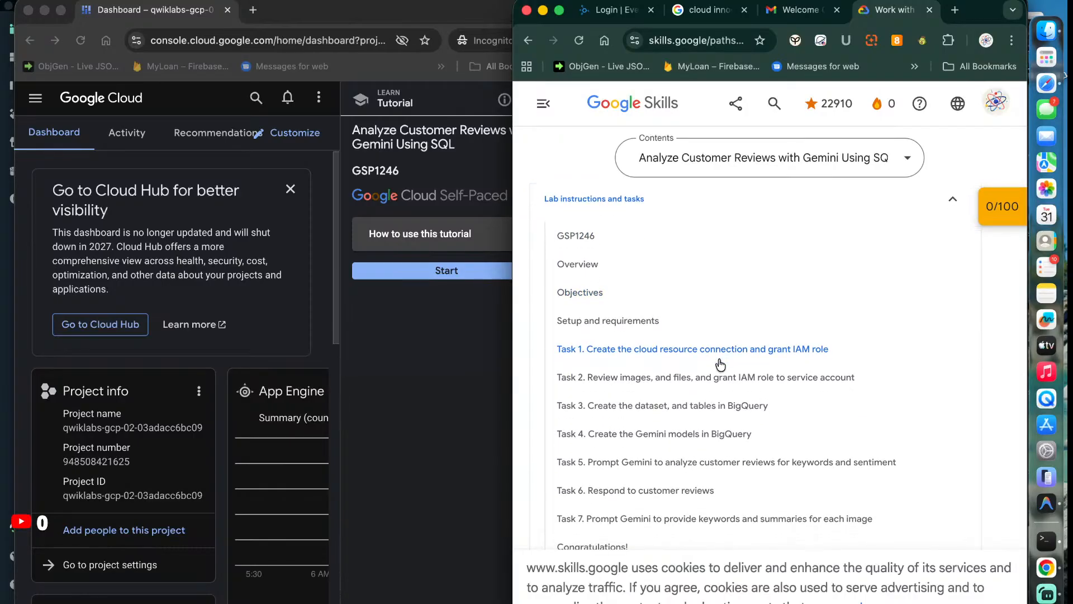
# Read the lab's Overview section on BigQuery Machine Learning and Gemini models
pyautogui.scroll(-10, 721, 365)
pyautogui.scroll(4, 719, 362)
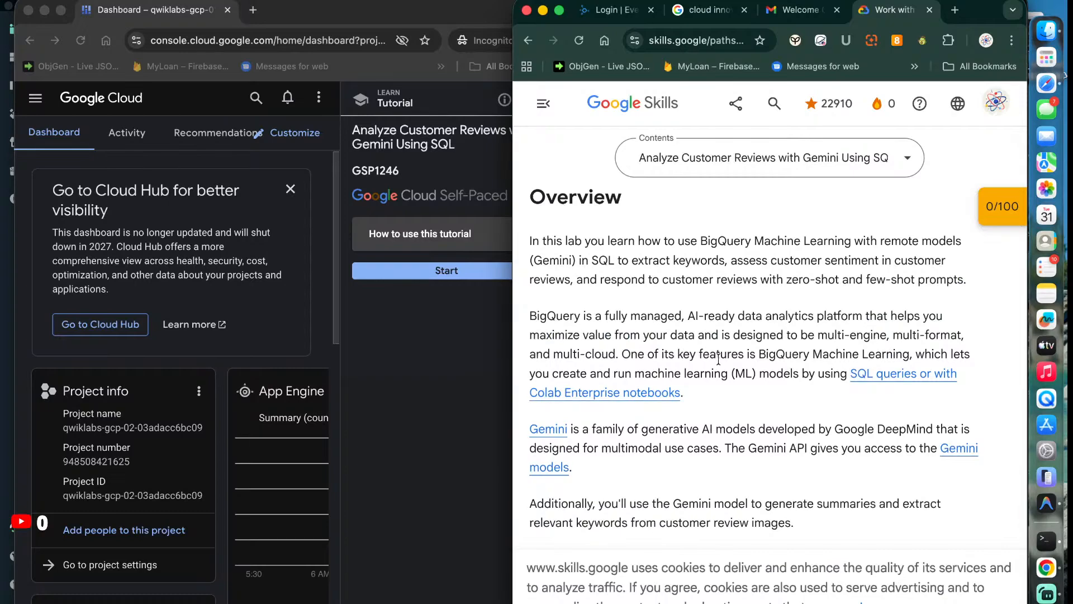
pyautogui.scroll(-2, 718, 360)
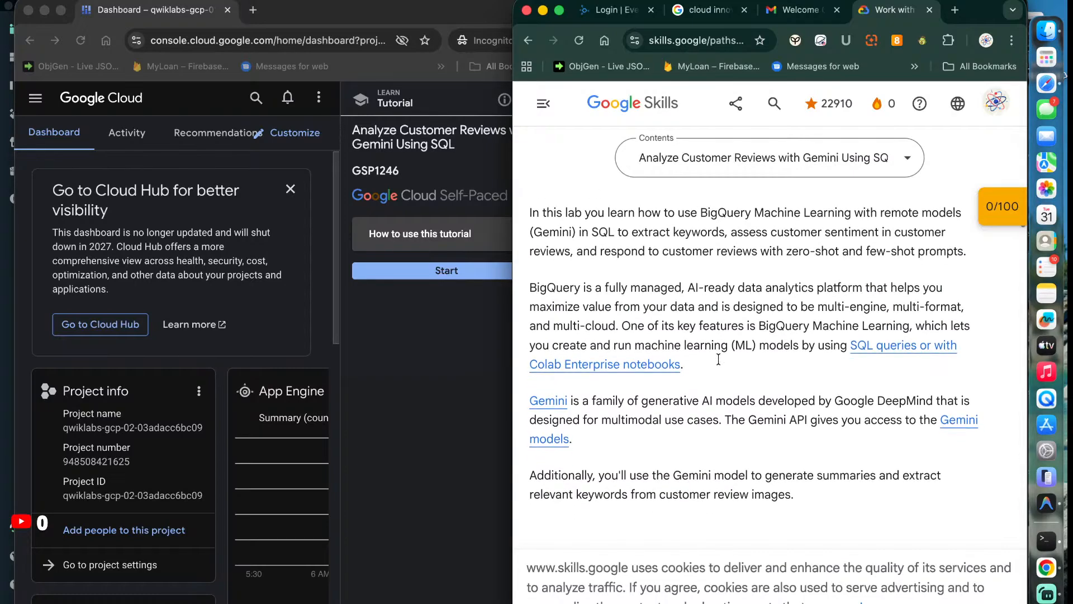
pyautogui.scroll(-2, 719, 362)
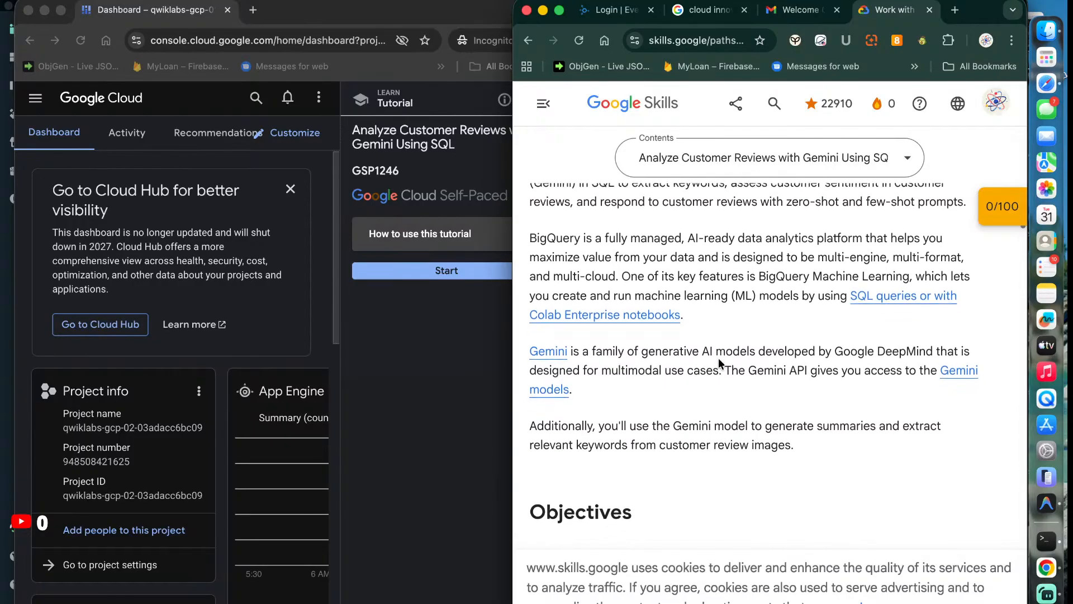
pyautogui.scroll(-1, 719, 360)
pyautogui.scroll(-4, 719, 363)
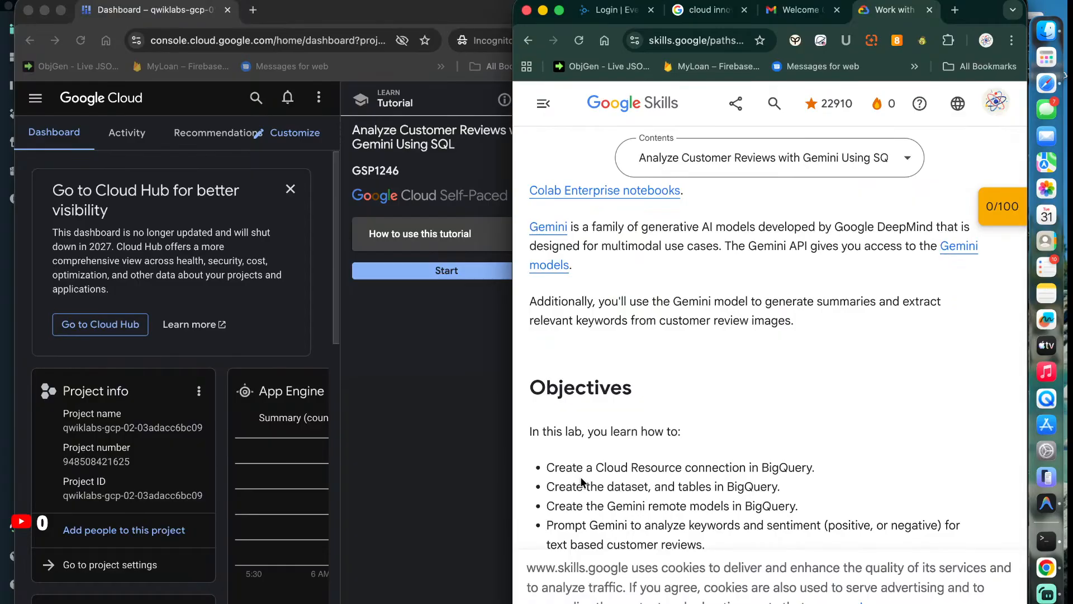
# Read through each of the lab's Objectives, from the Cloud Resource connection to extracting image summaries and keywords
pyautogui.moveTo(547, 467); pyautogui.dragTo(822, 470)
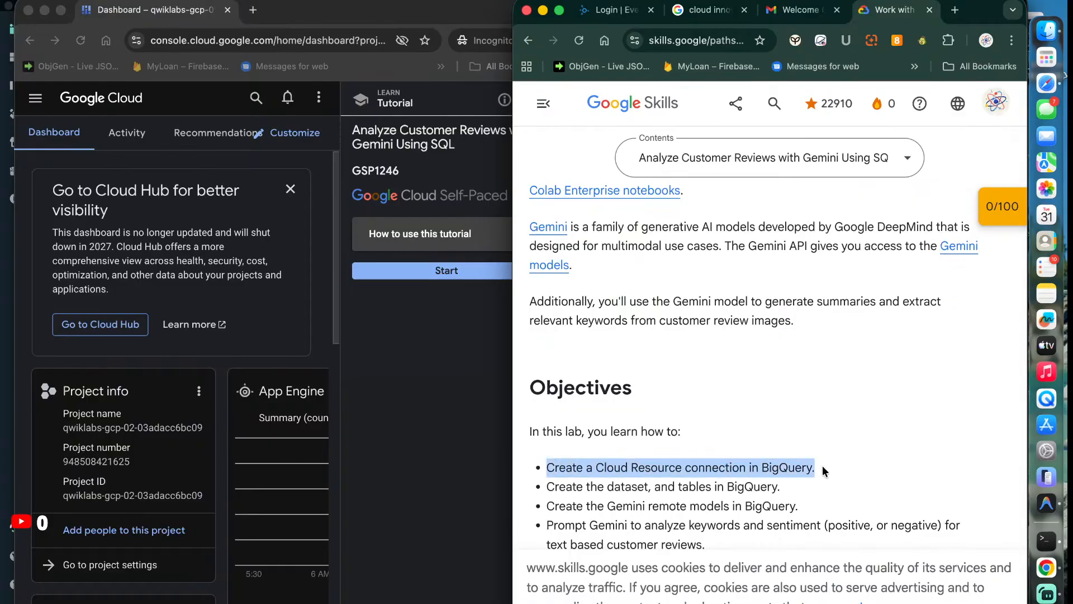
pyautogui.click(844, 407)
pyautogui.scroll(-3, 844, 406)
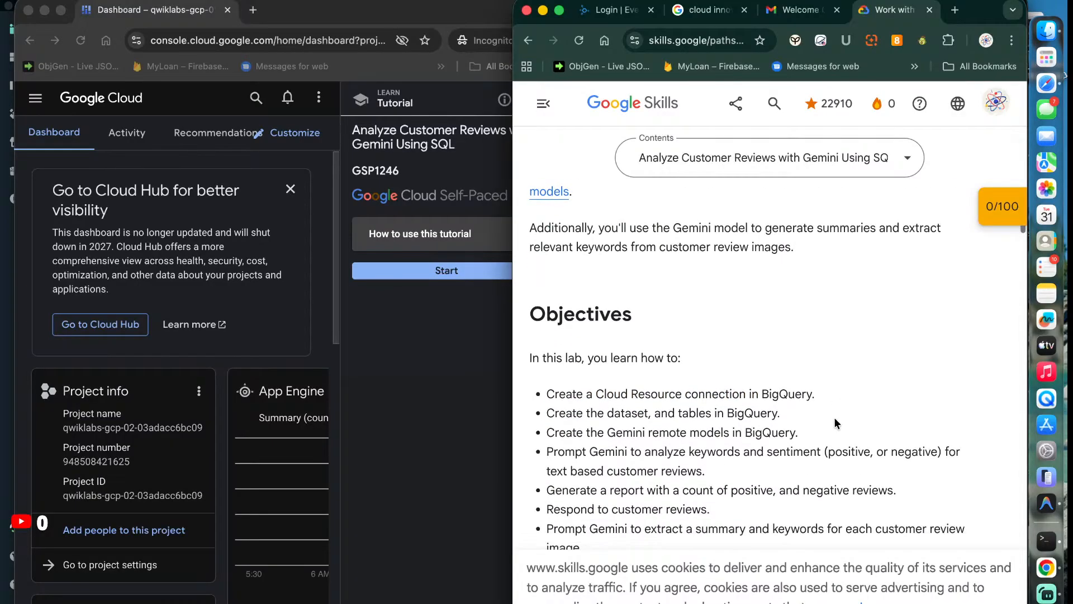
pyautogui.moveTo(546, 412); pyautogui.dragTo(781, 419)
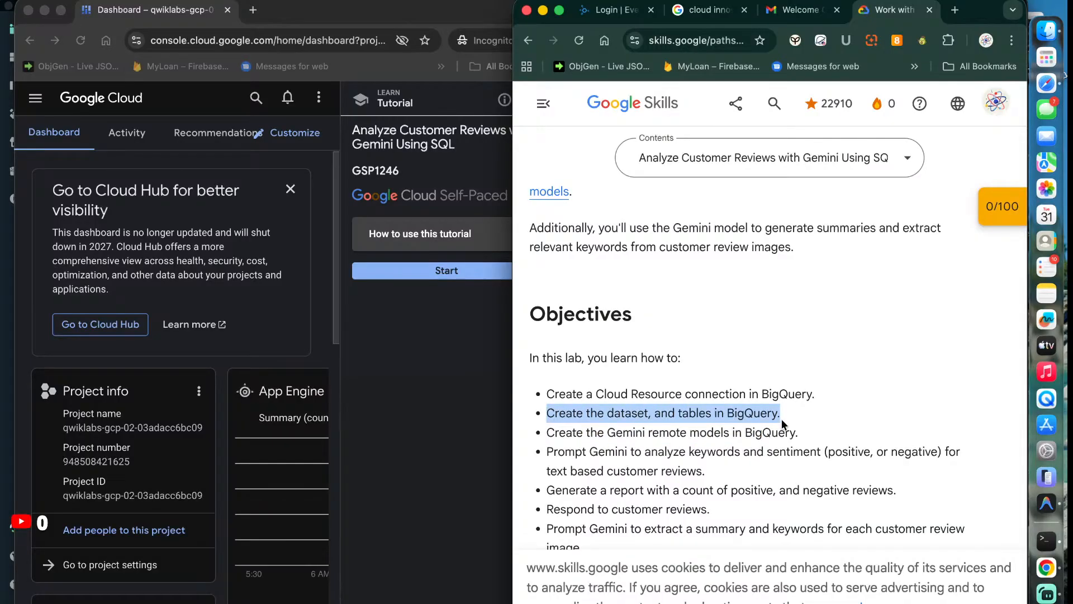
pyautogui.click(781, 418)
pyautogui.scroll(-3, 781, 418)
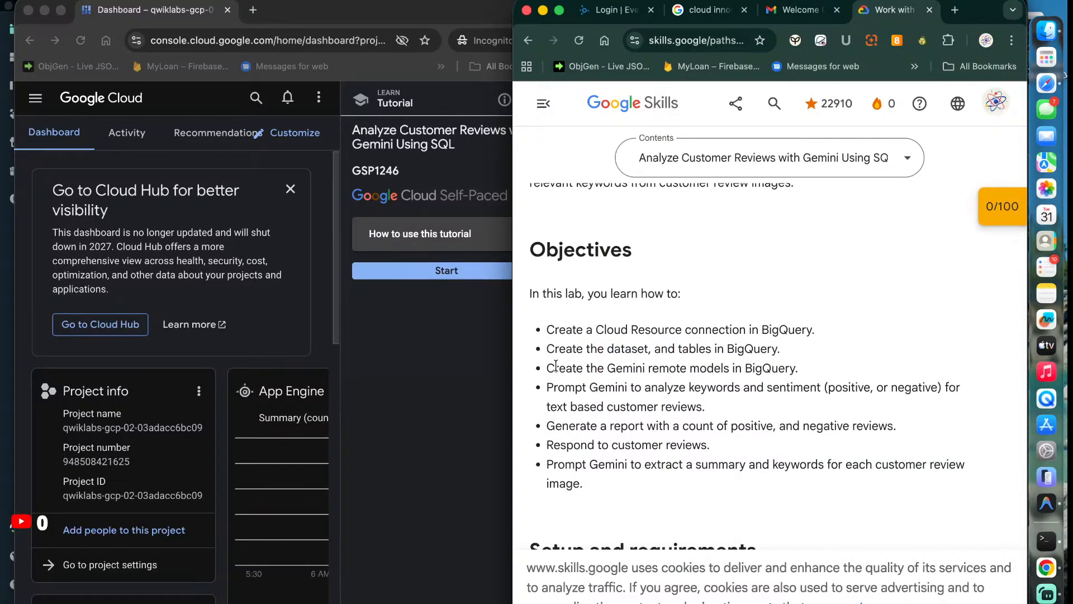
pyautogui.moveTo(546, 367); pyautogui.dragTo(835, 369)
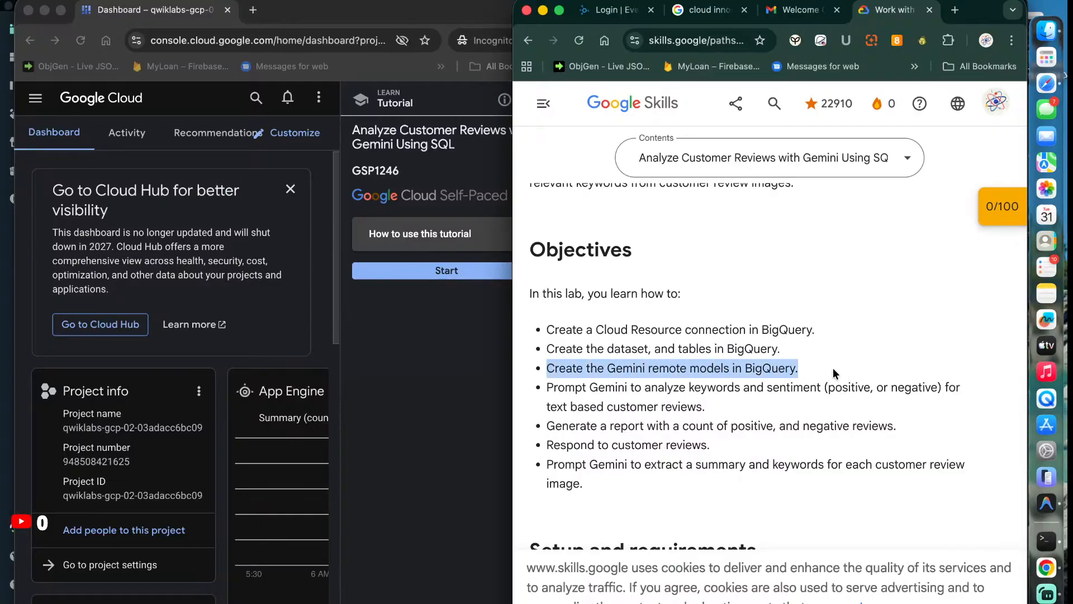
pyautogui.scroll(-3, 833, 368)
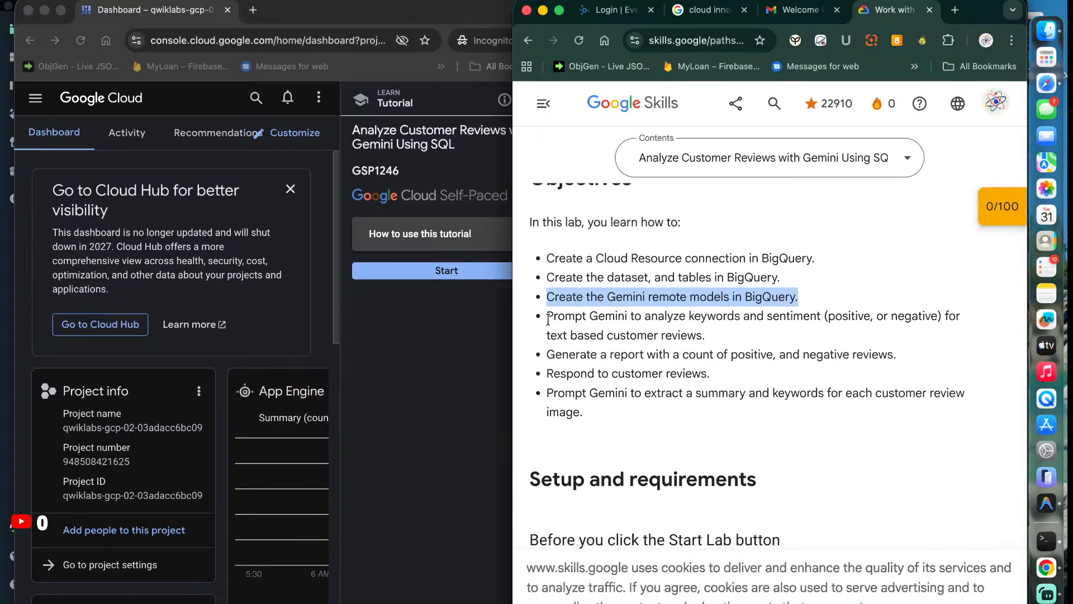
pyautogui.moveTo(546, 316); pyautogui.dragTo(770, 340)
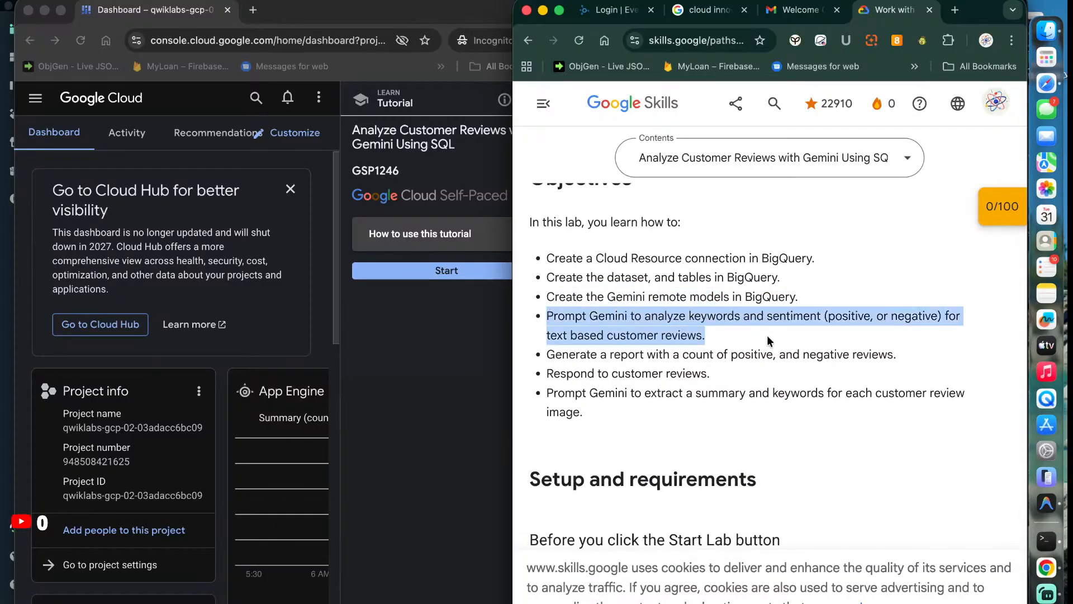
pyautogui.click(767, 336)
pyautogui.moveTo(548, 353); pyautogui.dragTo(873, 357)
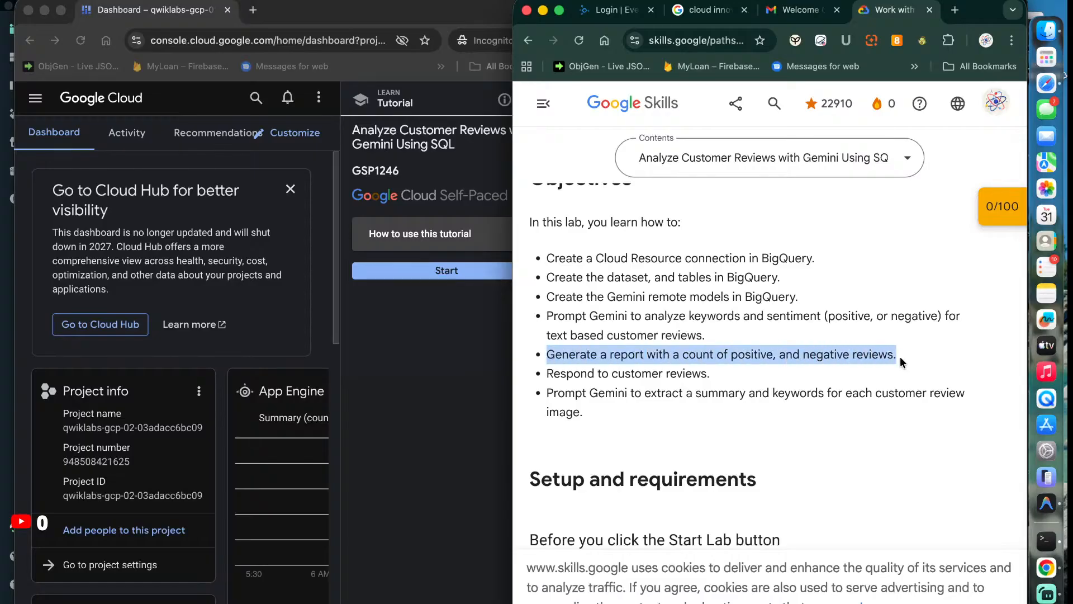
pyautogui.scroll(-1, 900, 358)
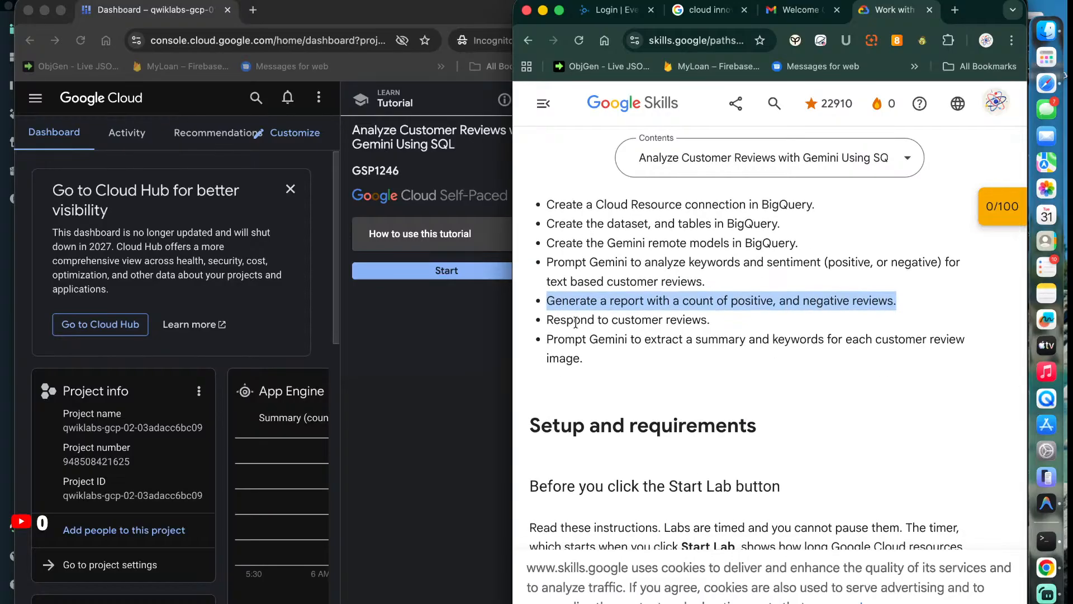
pyautogui.moveTo(549, 317); pyautogui.dragTo(750, 315)
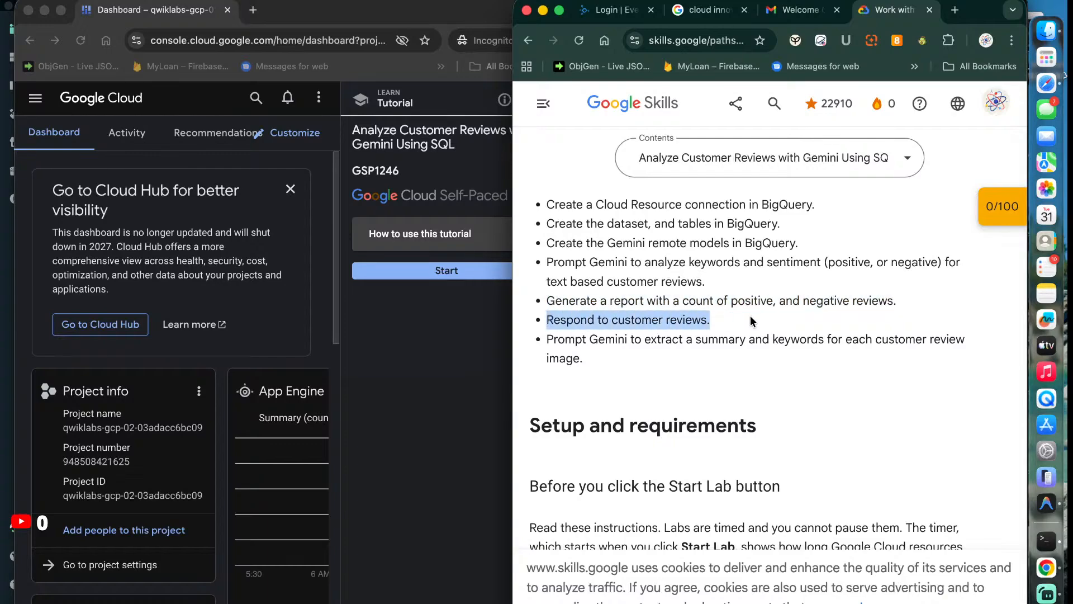
pyautogui.click(747, 314)
pyautogui.scroll(-1, 747, 315)
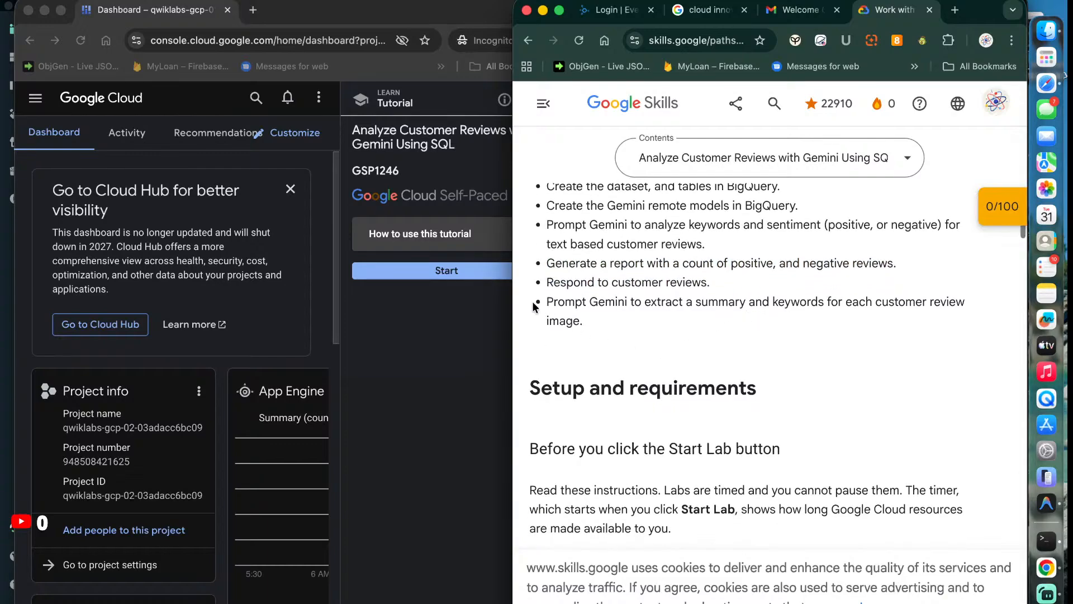
pyautogui.moveTo(546, 300); pyautogui.dragTo(580, 322)
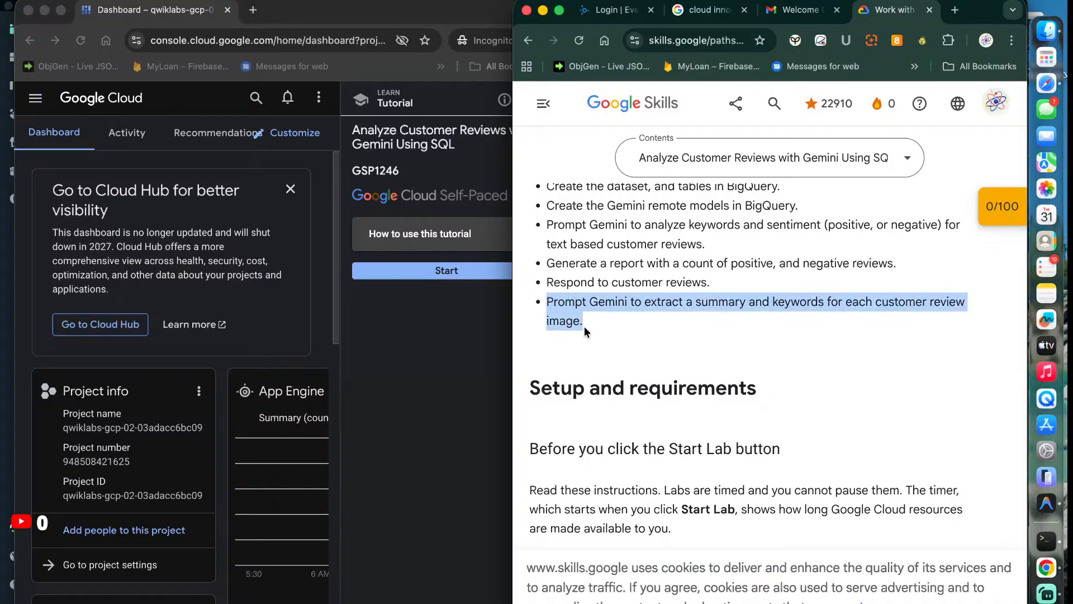
pyautogui.click(666, 371)
pyautogui.scroll(-5, 666, 371)
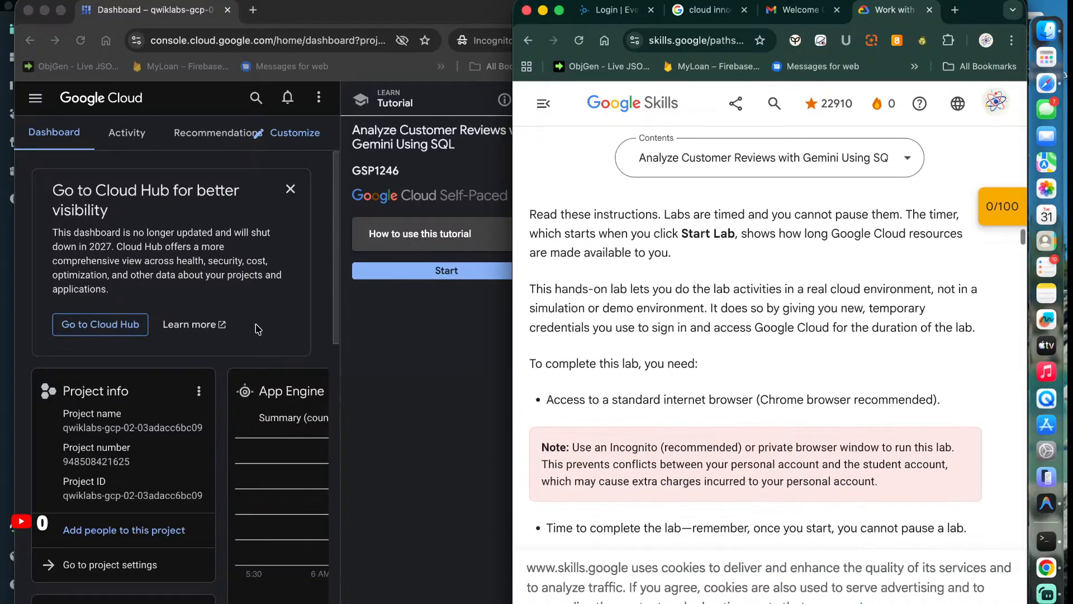
# Start the tutorial in the Google Cloud console and advance past Overview and Objectives to Setup and requirements
pyautogui.click(241, 280)
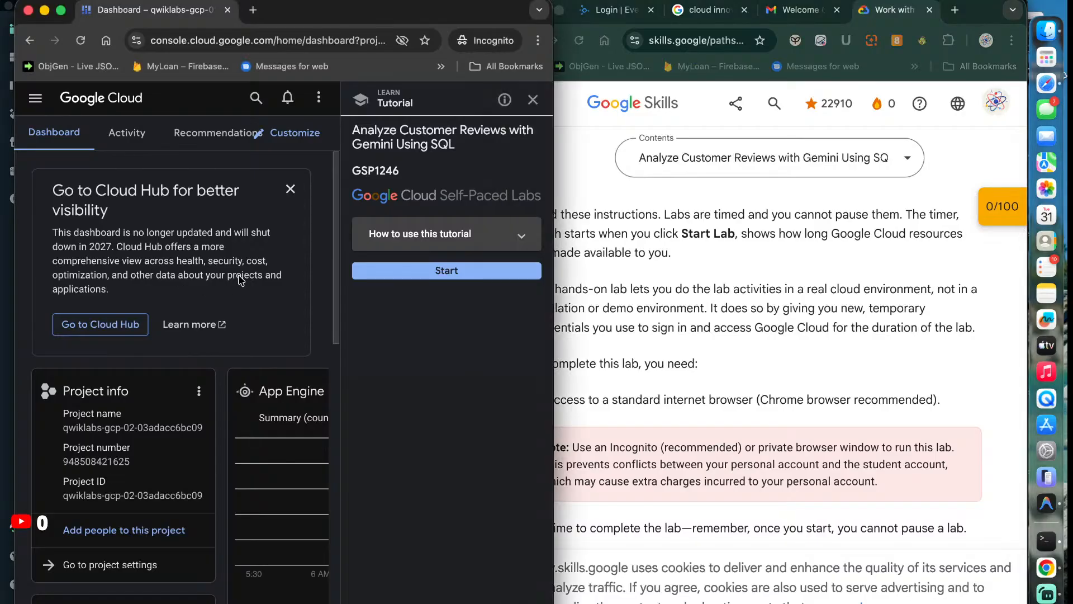
pyautogui.click(398, 271)
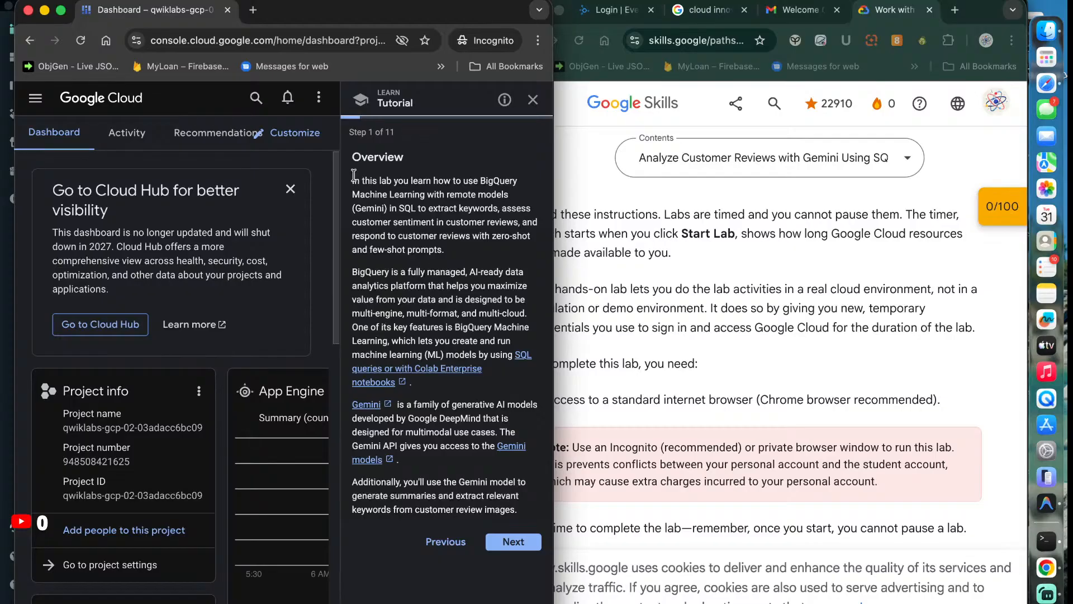
pyautogui.moveTo(354, 180); pyautogui.dragTo(513, 541)
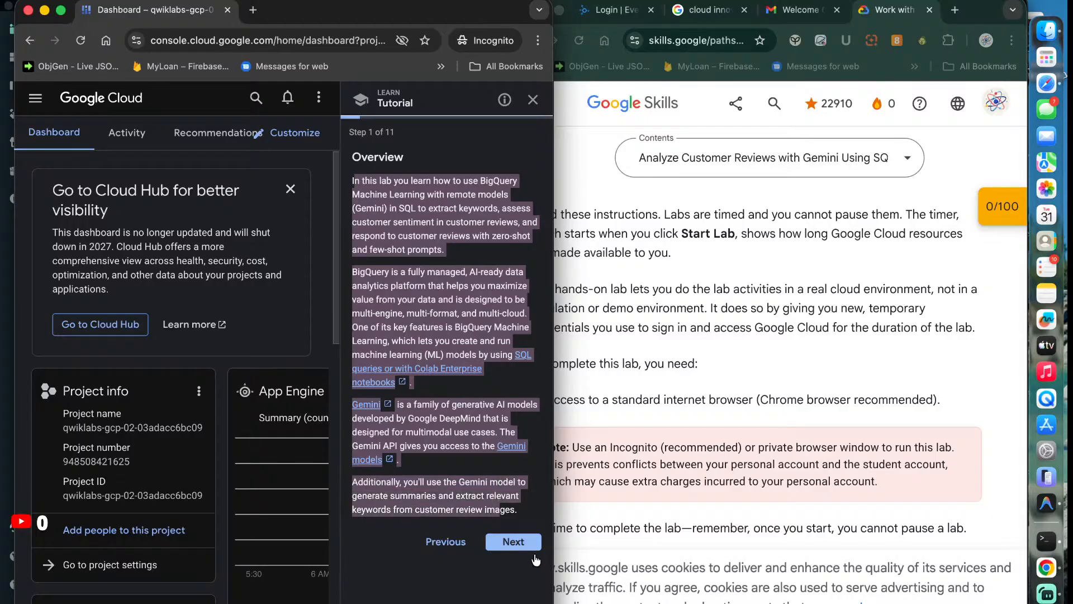
pyautogui.click(513, 541)
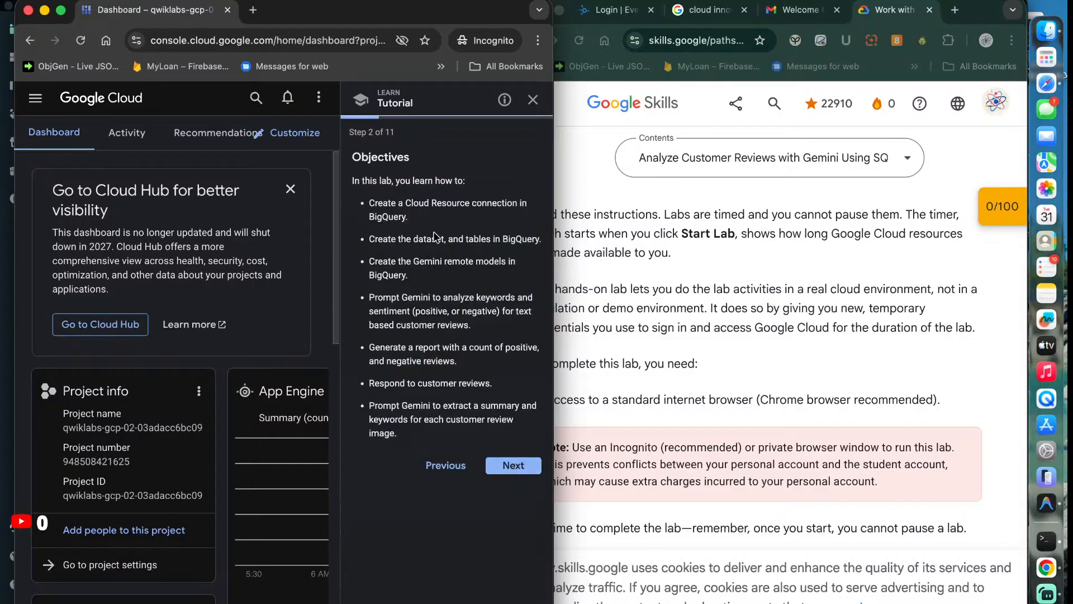
pyautogui.click(506, 467)
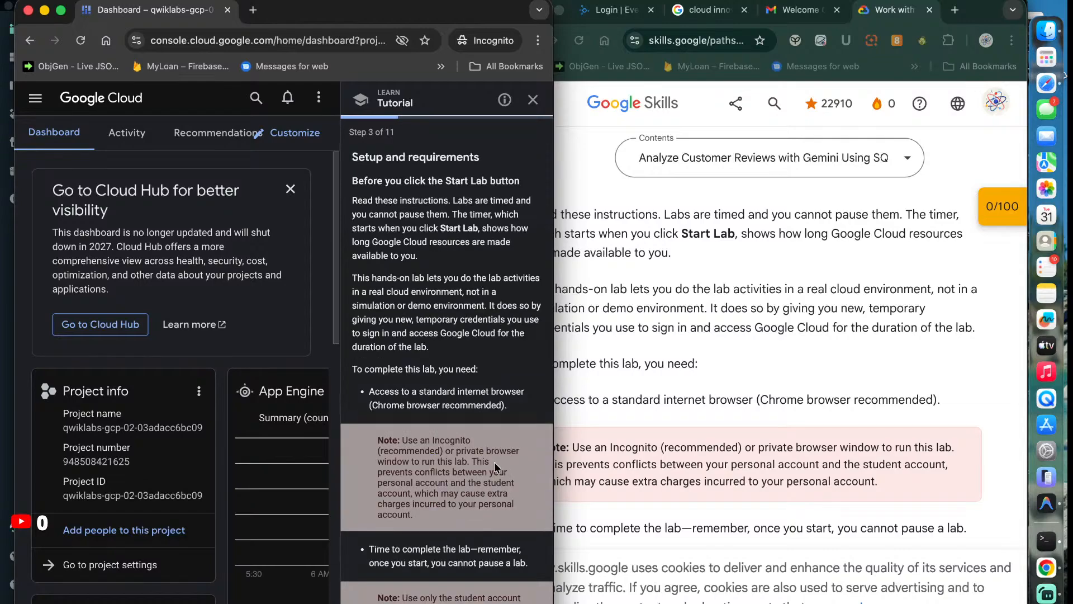
# Read the lab's Setup and requirements section, including how to start the lab and sign in, through to Task 1
pyautogui.scroll(-1, 479, 453)
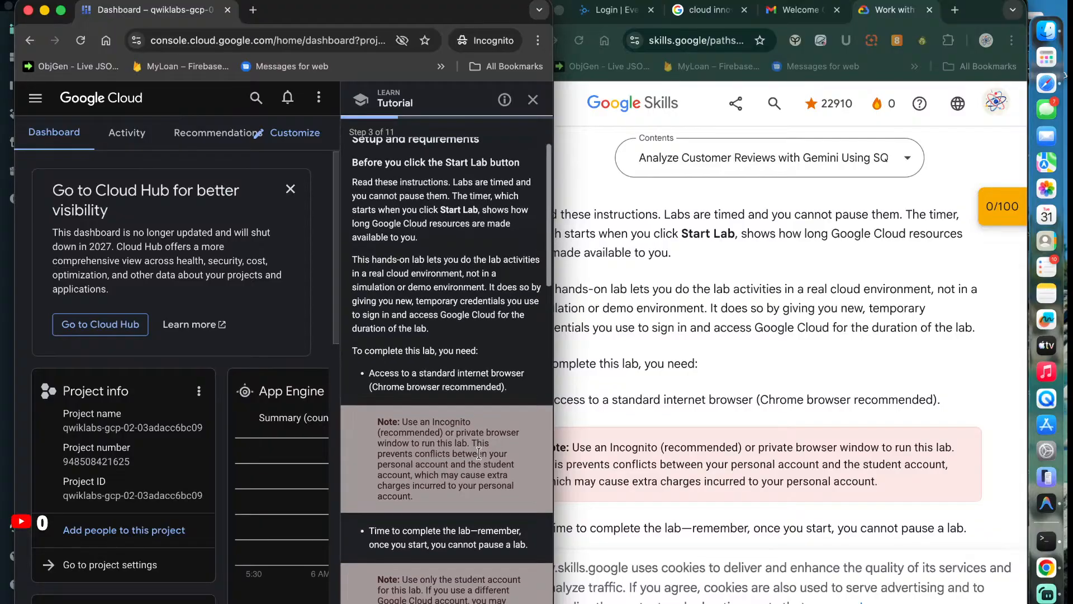
pyautogui.scroll(1, 481, 451)
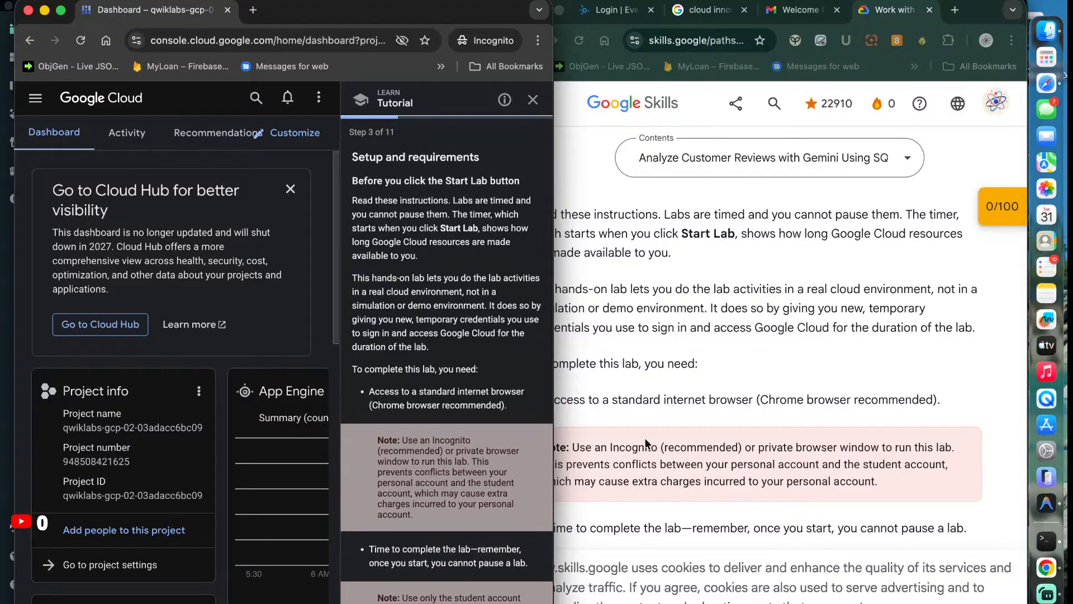
pyautogui.scroll(-10, 689, 415)
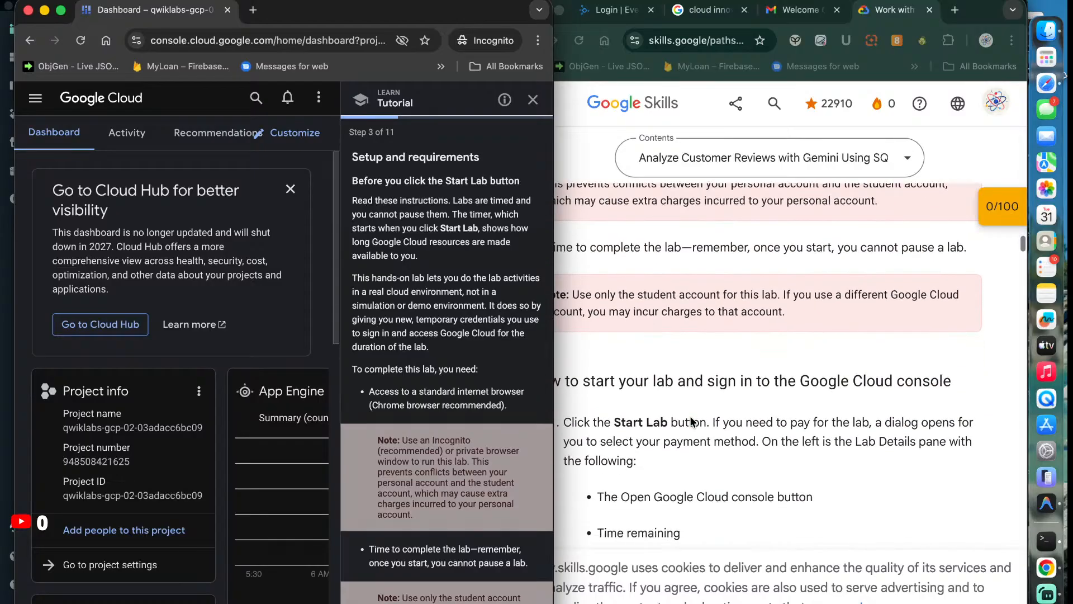
pyautogui.click(691, 419)
pyautogui.scroll(-6, 691, 420)
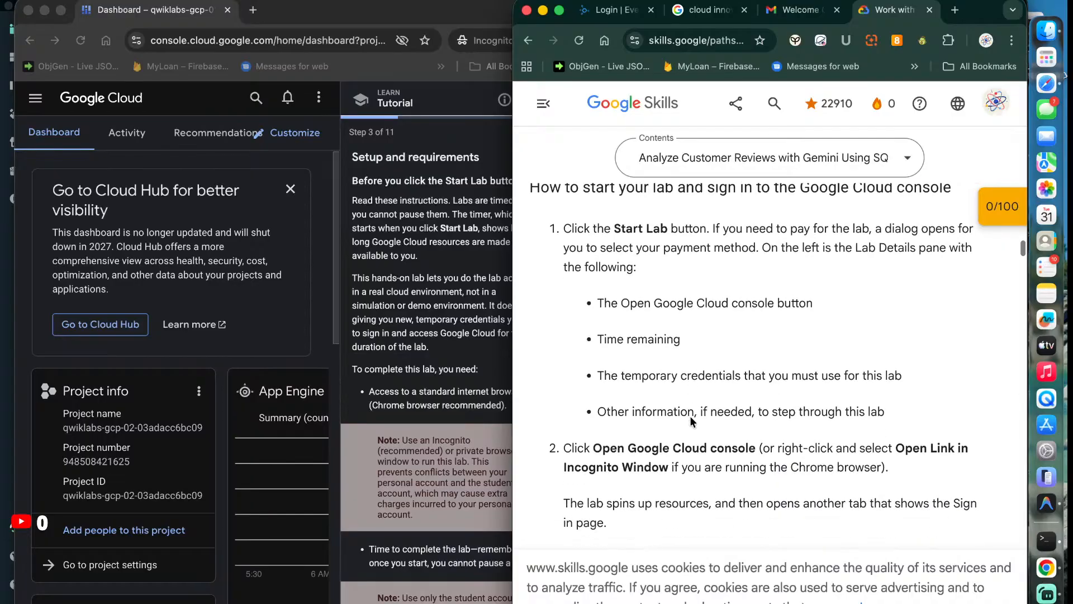
pyautogui.scroll(-1, 690, 419)
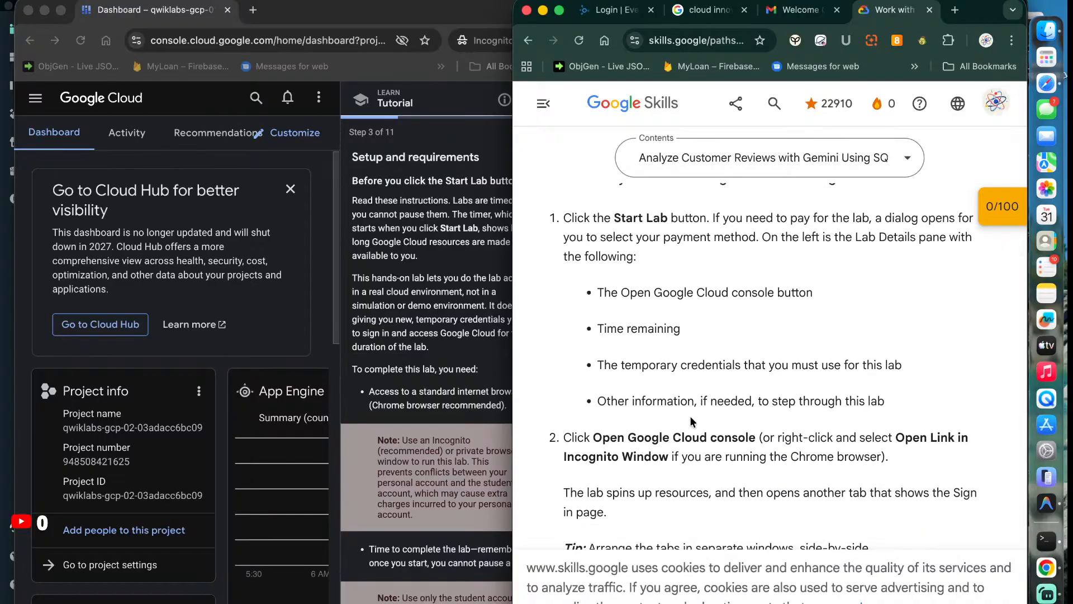
pyautogui.scroll(-2, 691, 419)
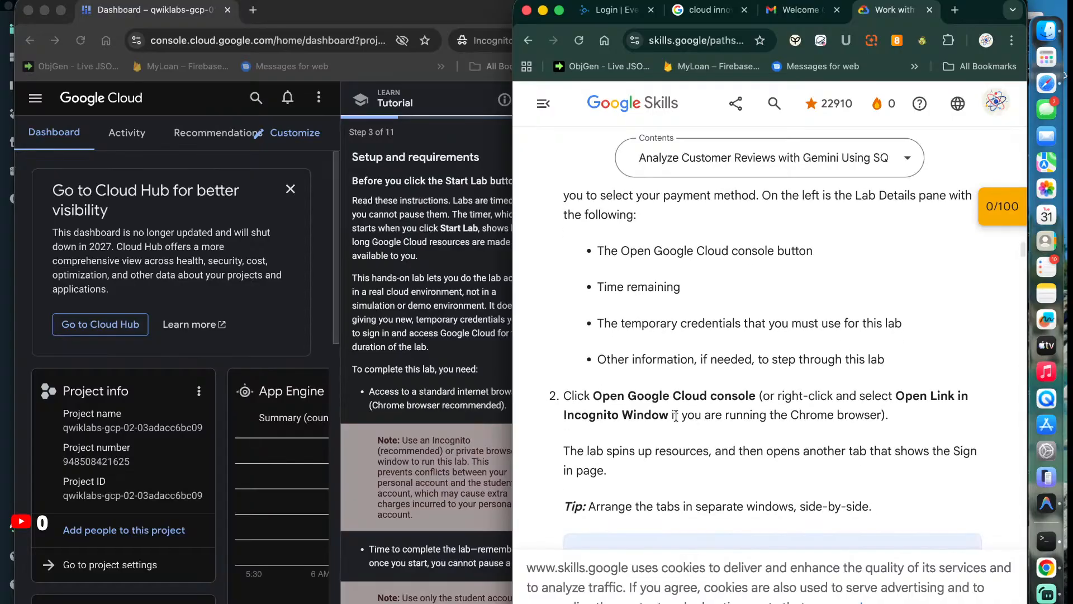
pyautogui.scroll(-3, 682, 422)
pyautogui.scroll(-10, 677, 420)
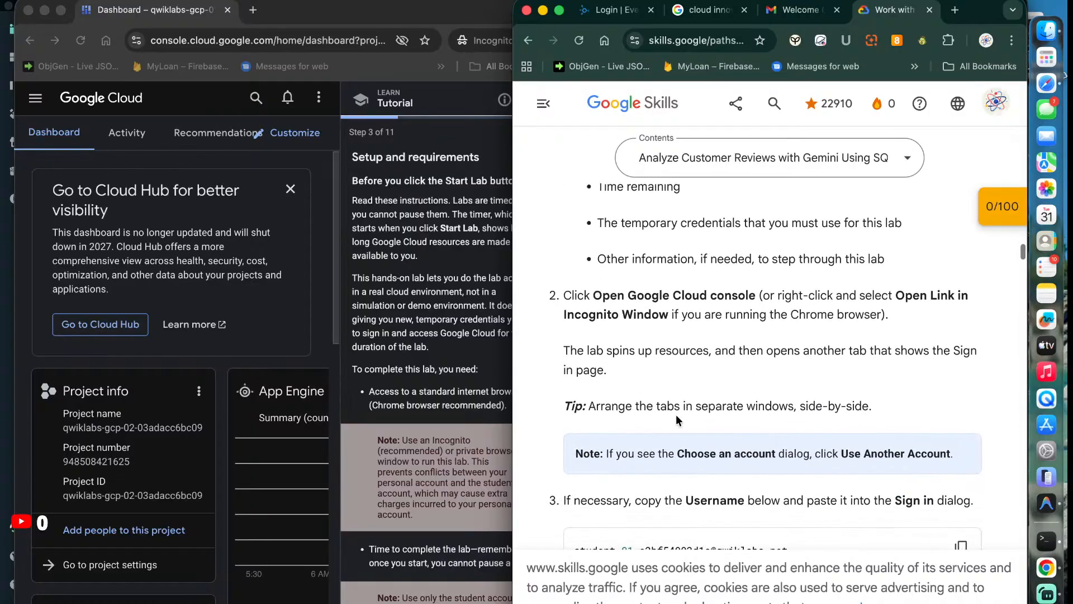
pyautogui.scroll(-20, 676, 414)
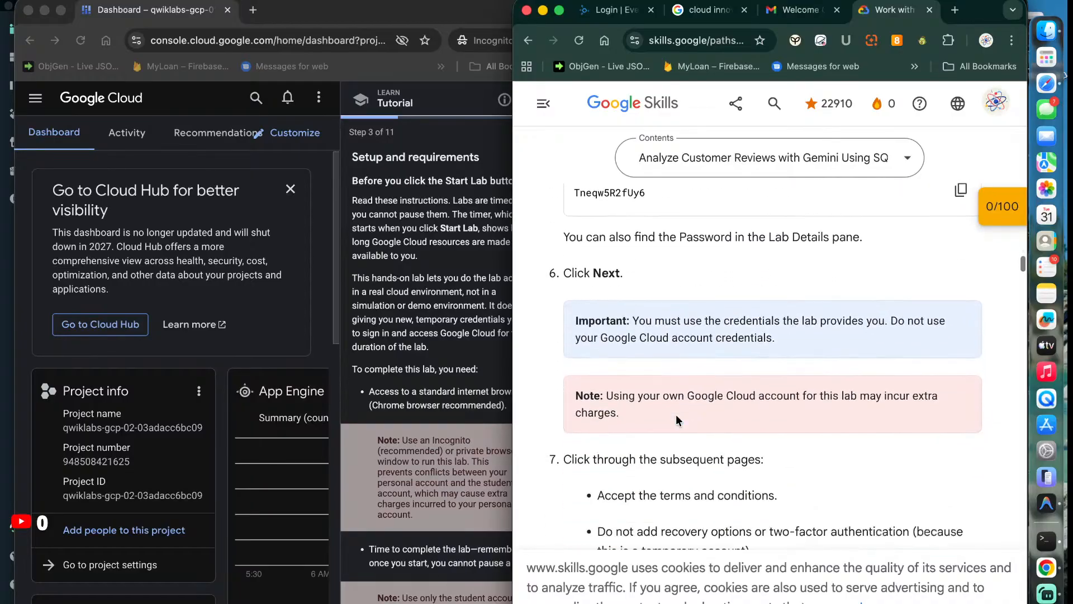
pyautogui.scroll(-1, 676, 415)
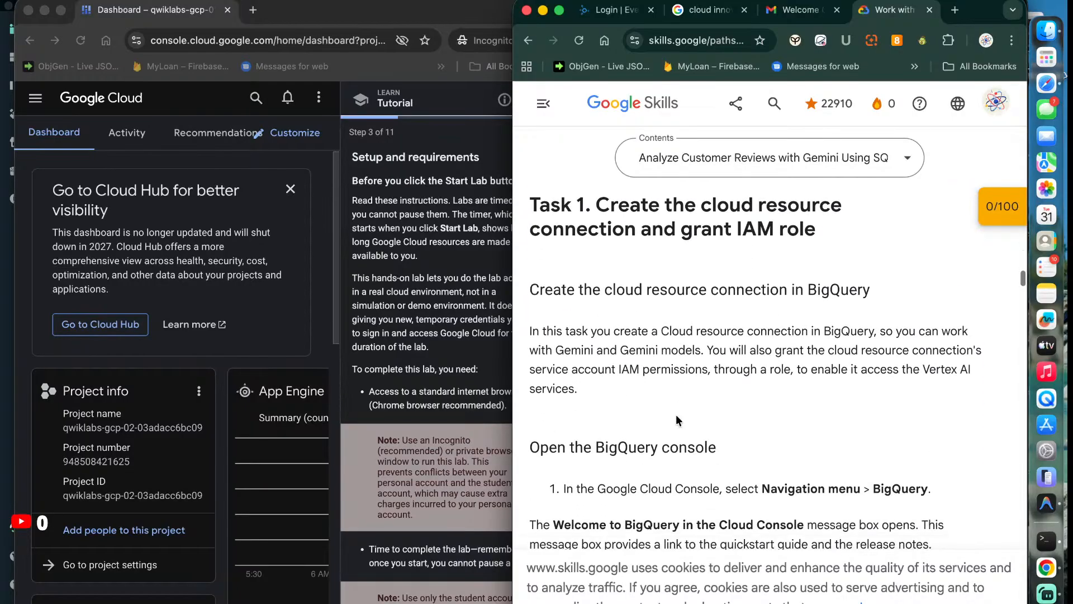
# Read Task 1's introduction on the cloud resource connection and IAM role, plus the instructions for opening the BigQuery console
pyautogui.moveTo(531, 202); pyautogui.dragTo(808, 239)
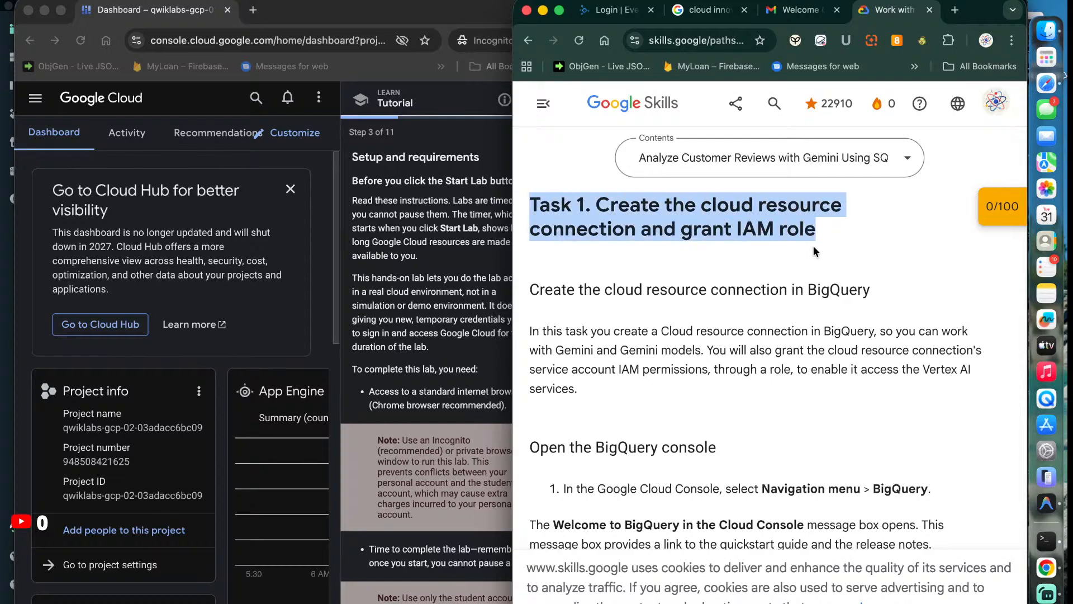
pyautogui.click(813, 246)
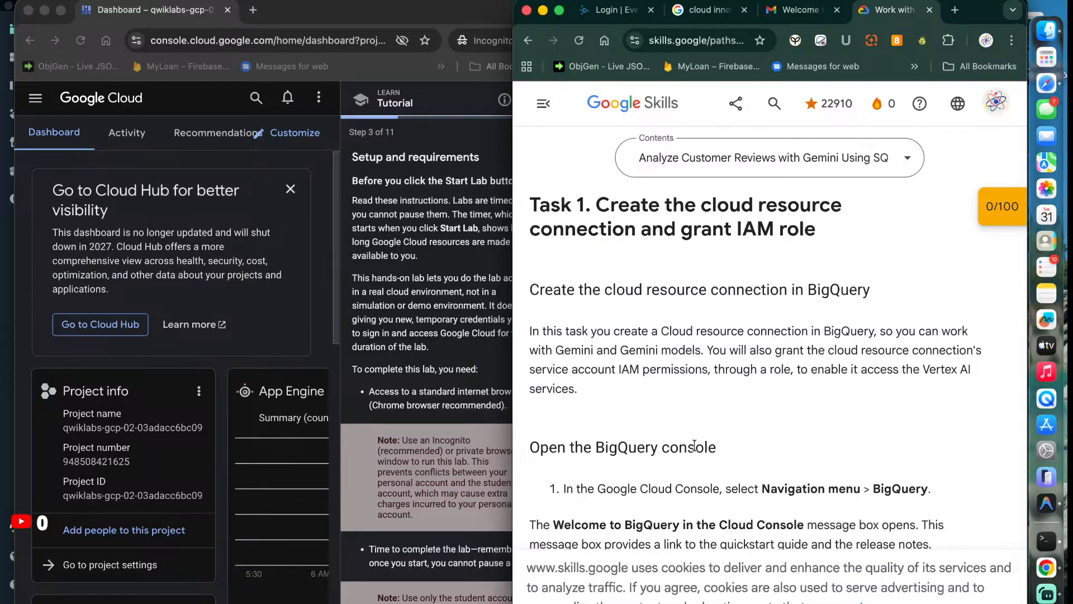
pyautogui.scroll(-4, 739, 448)
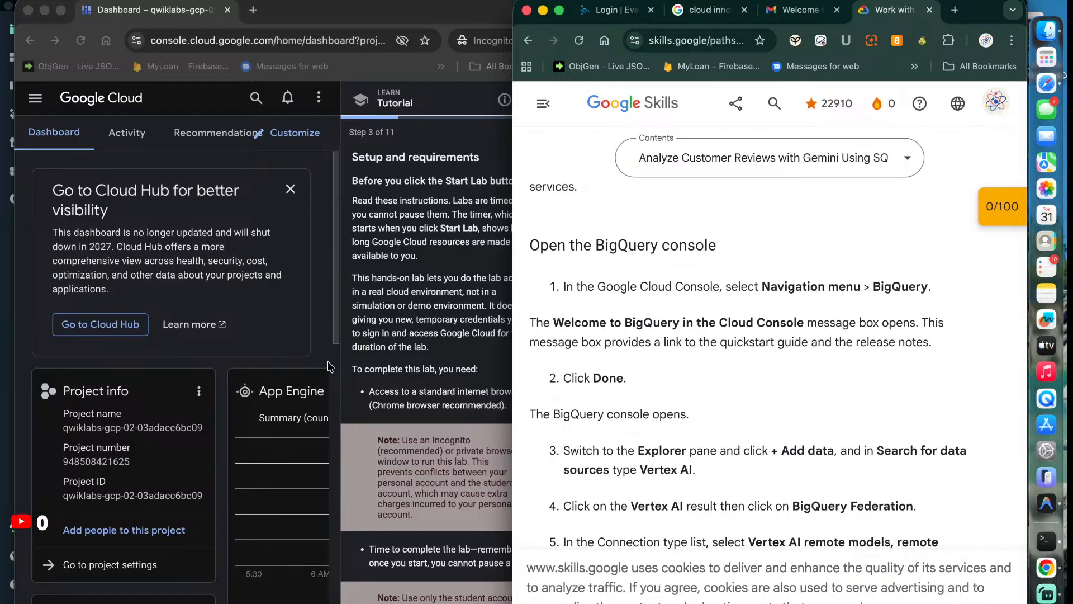
# Dismiss the Cloud Hub notice on the Google Cloud dashboard and show the console window in full screen
pyautogui.click(291, 192)
pyautogui.click(291, 190)
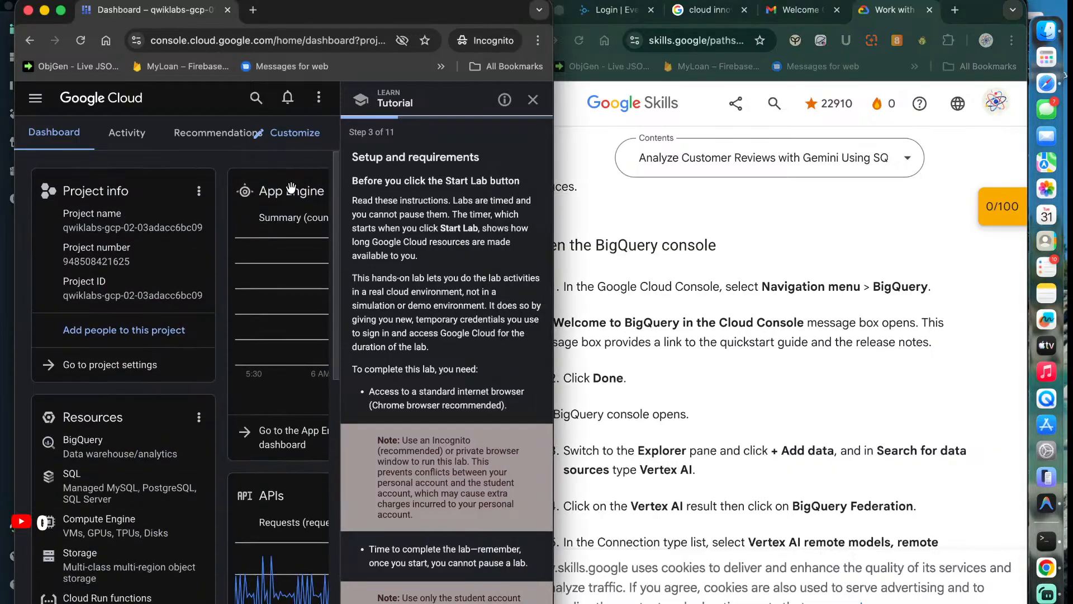
pyautogui.press('ctrl+super+f')
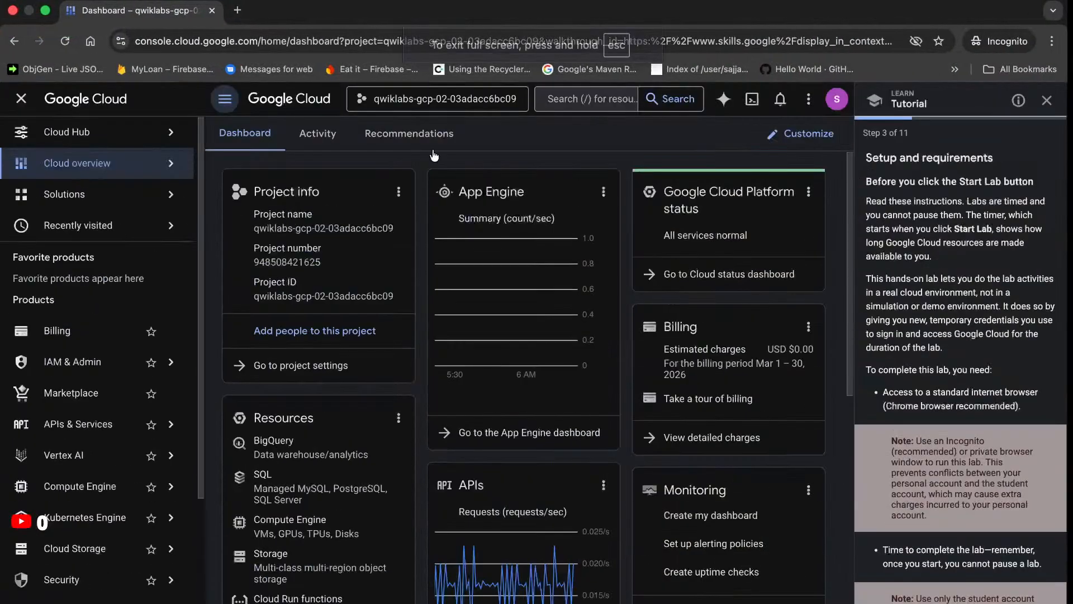
# Open BigQuery from the Google Cloud console's product list and dismiss its welcome message
pyautogui.moveTo(127, 550)
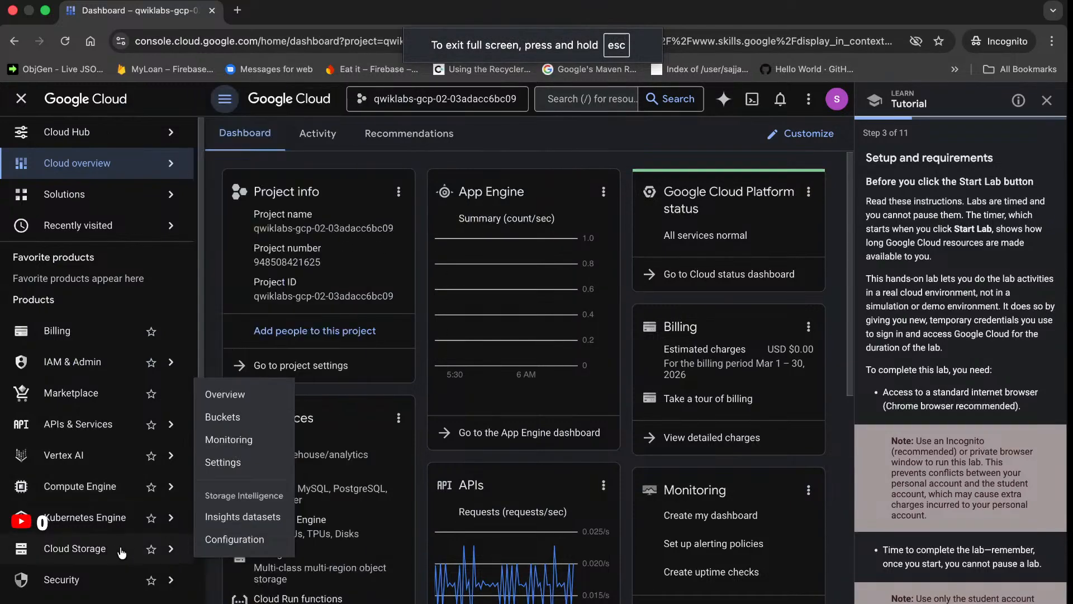
pyautogui.scroll(-1, 108, 552)
pyautogui.click(67, 573)
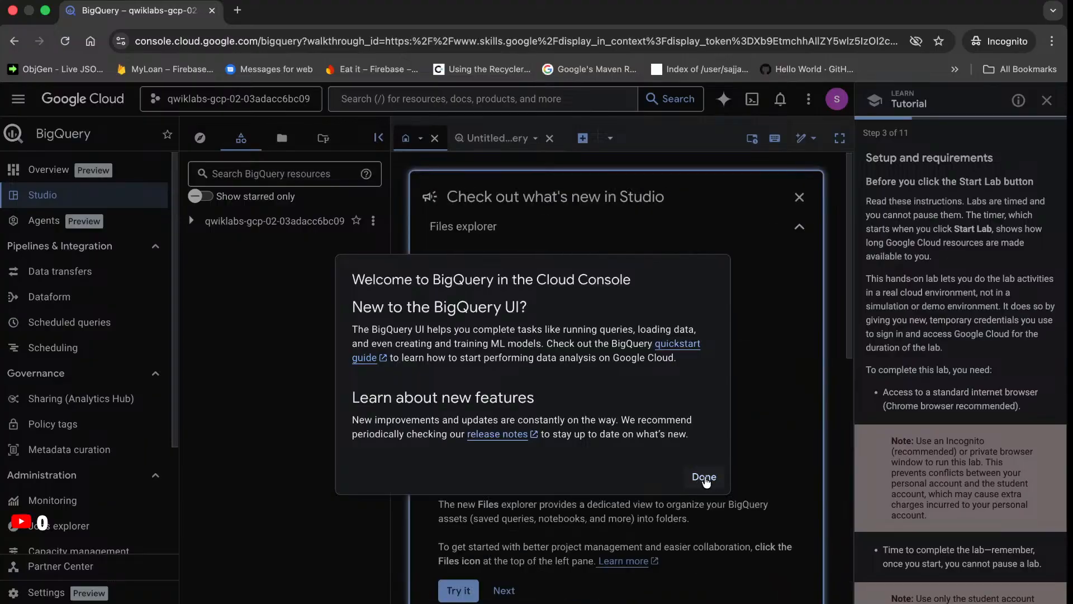
pyautogui.click(705, 478)
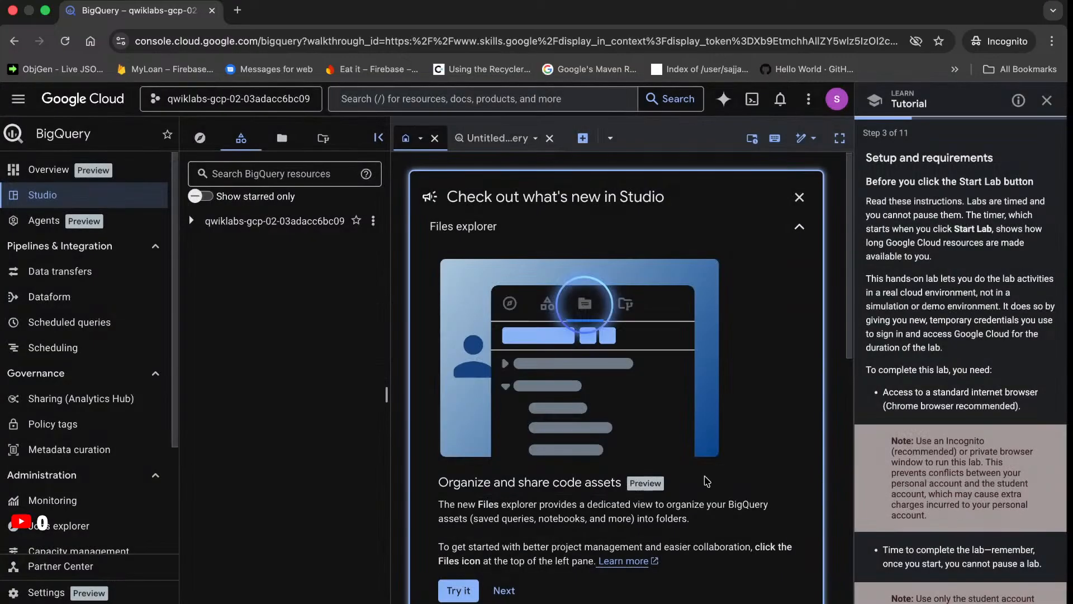
# Take the BigQuery console window out of full screen so it sits beside the Google Skills lab instructions
pyautogui.press('super+Tab')
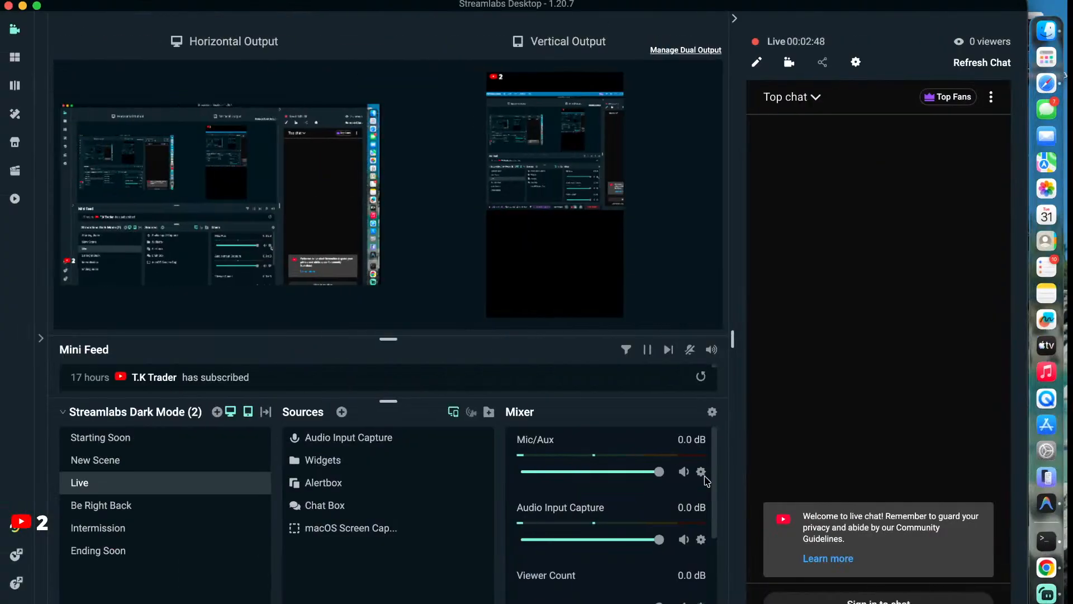
pyautogui.press('super+Tab')
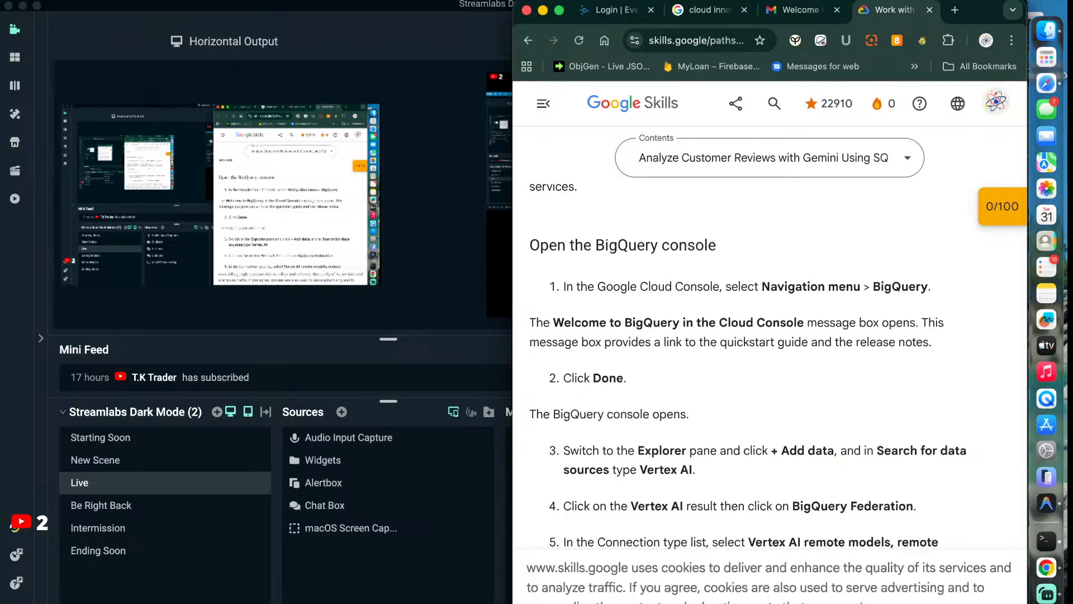
pyautogui.click(370, 1)
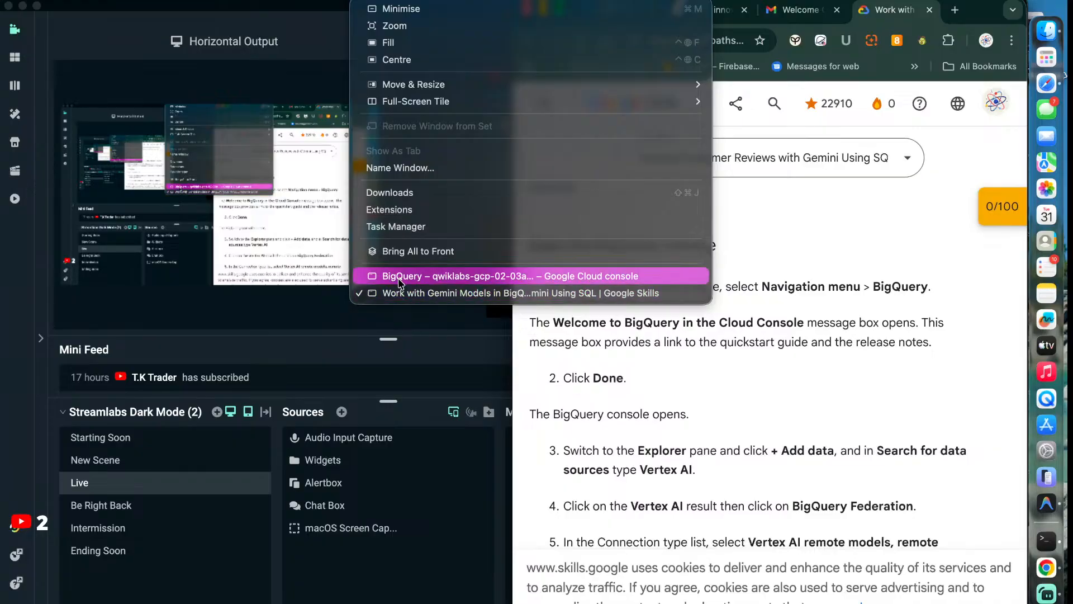
pyautogui.click(402, 337)
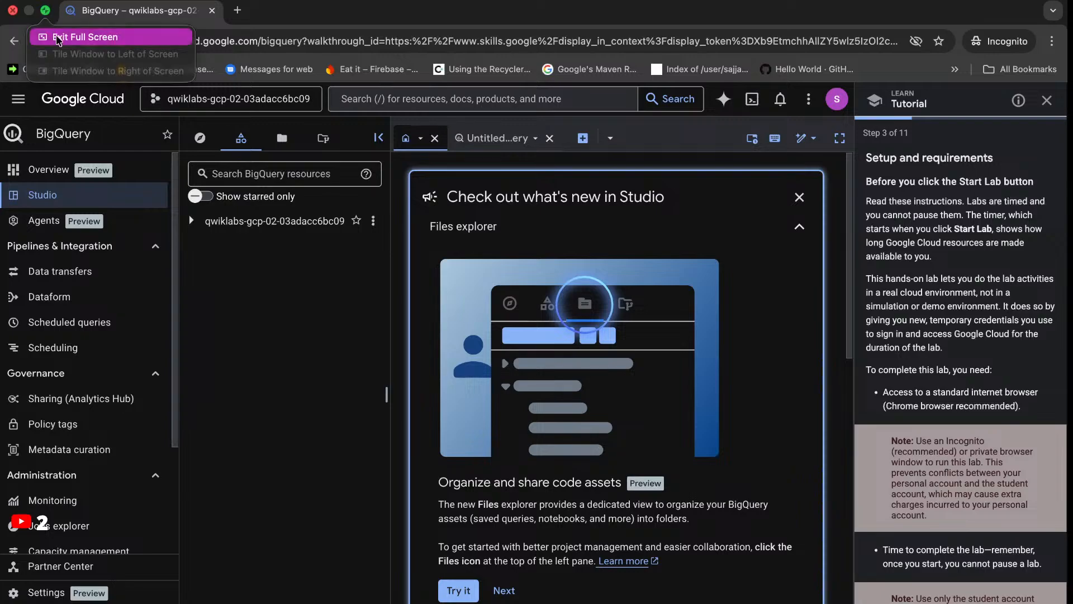
pyautogui.click(59, 41)
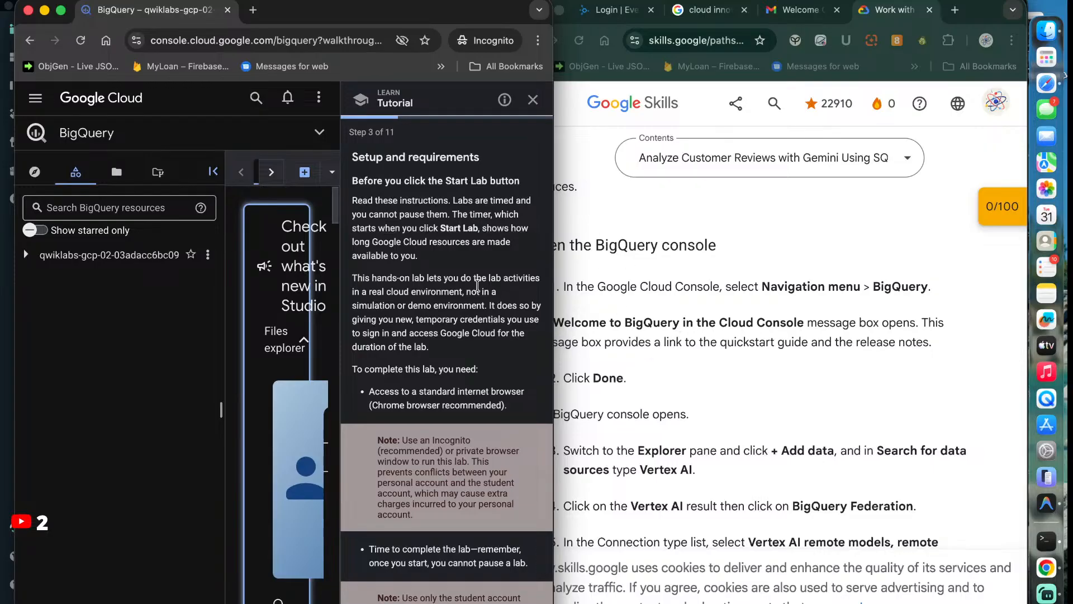
# Go through the rest of the console tutorial's Setup and requirements and advance it to Task 1
pyautogui.scroll(-5, 474, 325)
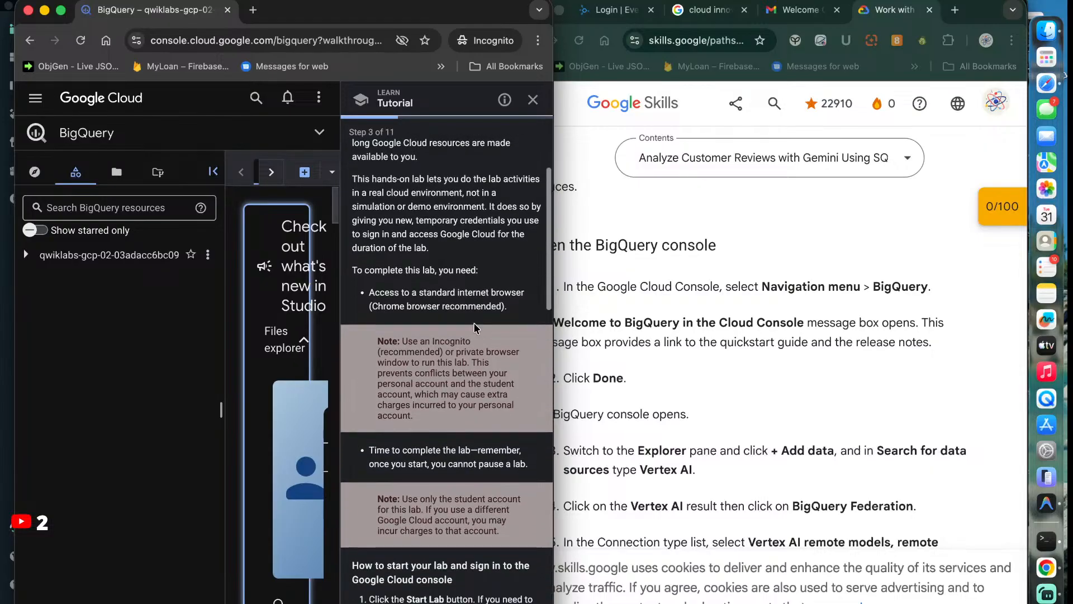
pyautogui.scroll(-8, 474, 327)
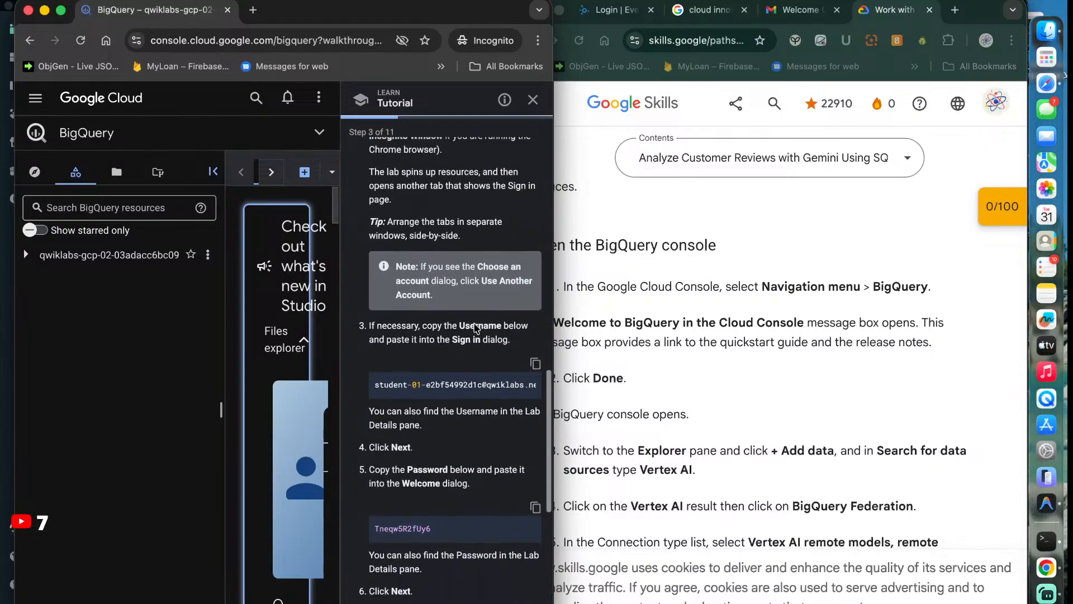
pyautogui.scroll(-1, 476, 328)
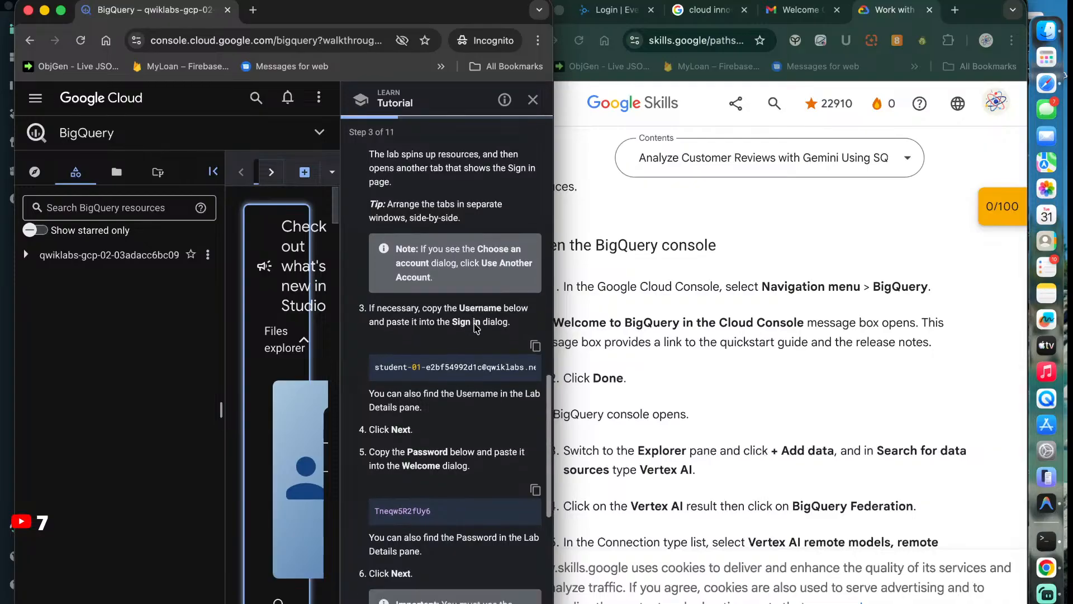
pyautogui.scroll(-6, 475, 328)
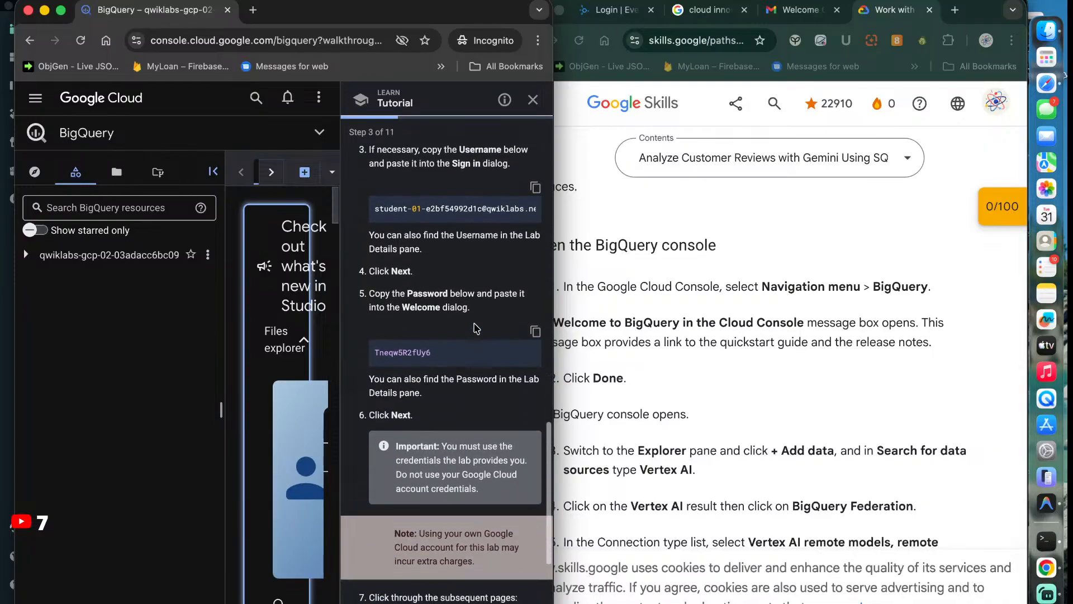
pyautogui.scroll(-1, 475, 328)
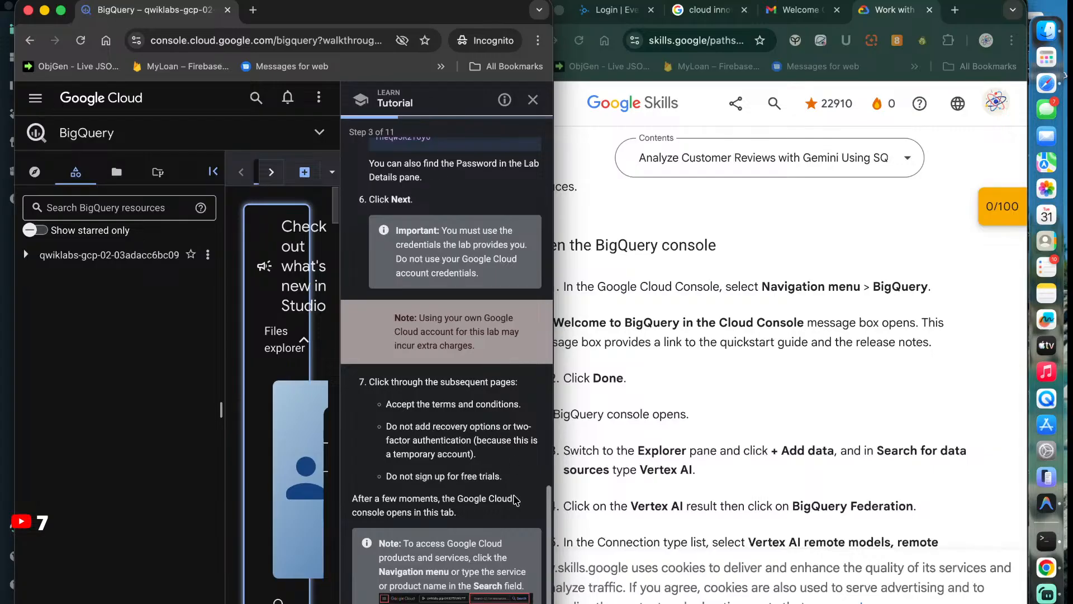
pyautogui.click(426, 603)
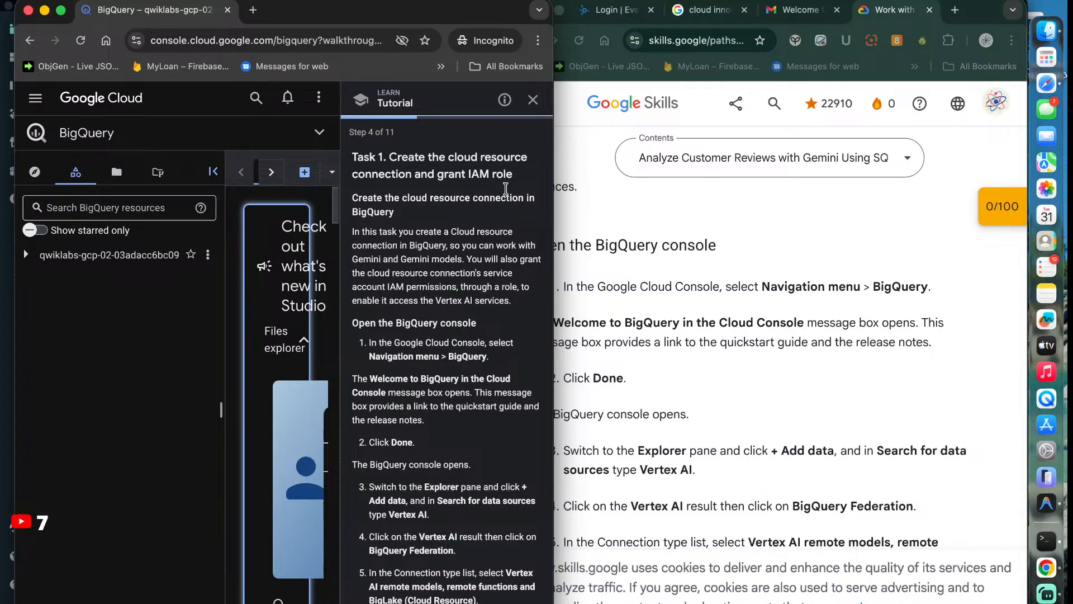
# Read the tutorial's Task 1 instructions for creating the gemini_conn connection and granting the Vertex AI User role
pyautogui.scroll(-2, 454, 353)
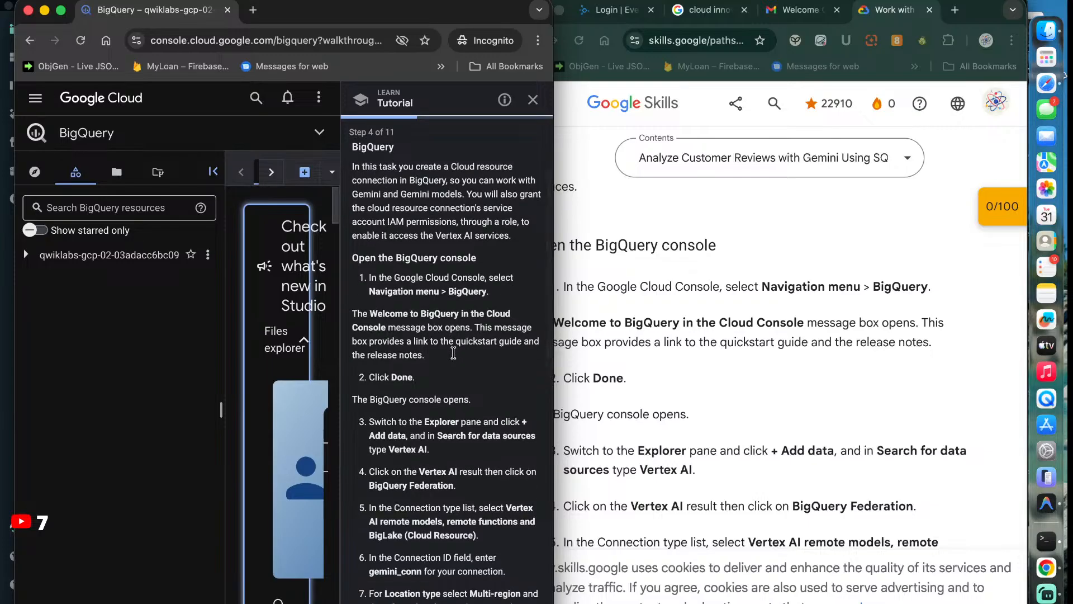
pyautogui.scroll(-1, 453, 353)
pyautogui.scroll(-1, 454, 352)
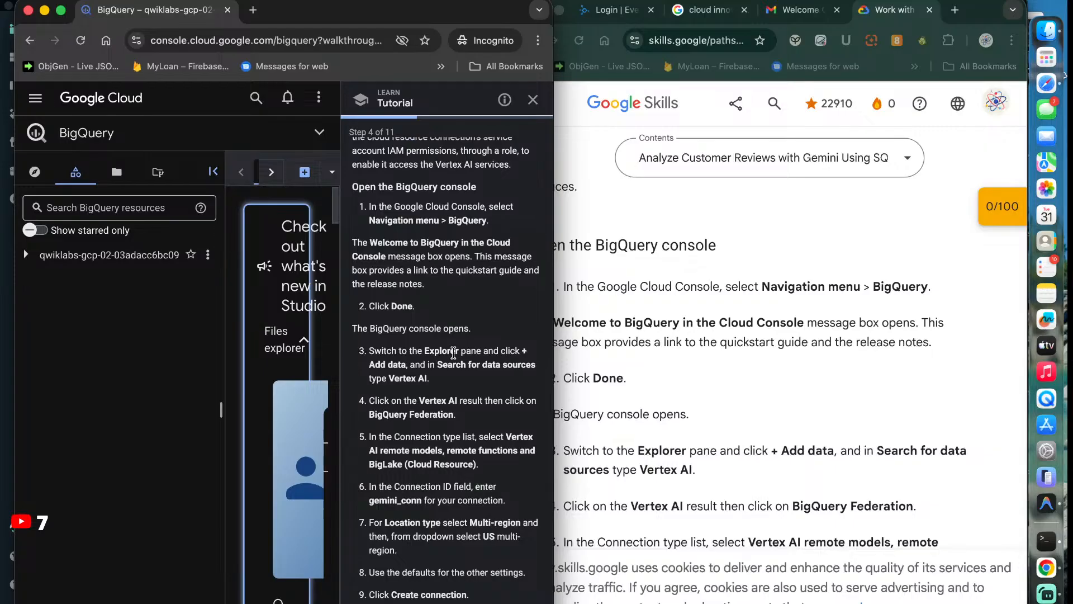
pyautogui.scroll(-10, 454, 353)
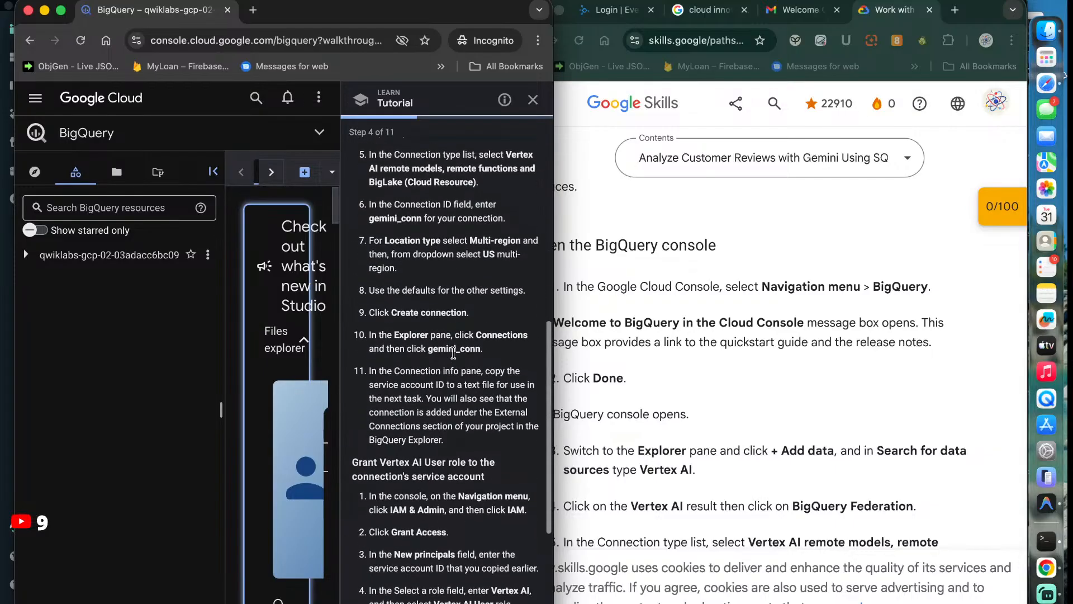
pyautogui.scroll(-5, 454, 354)
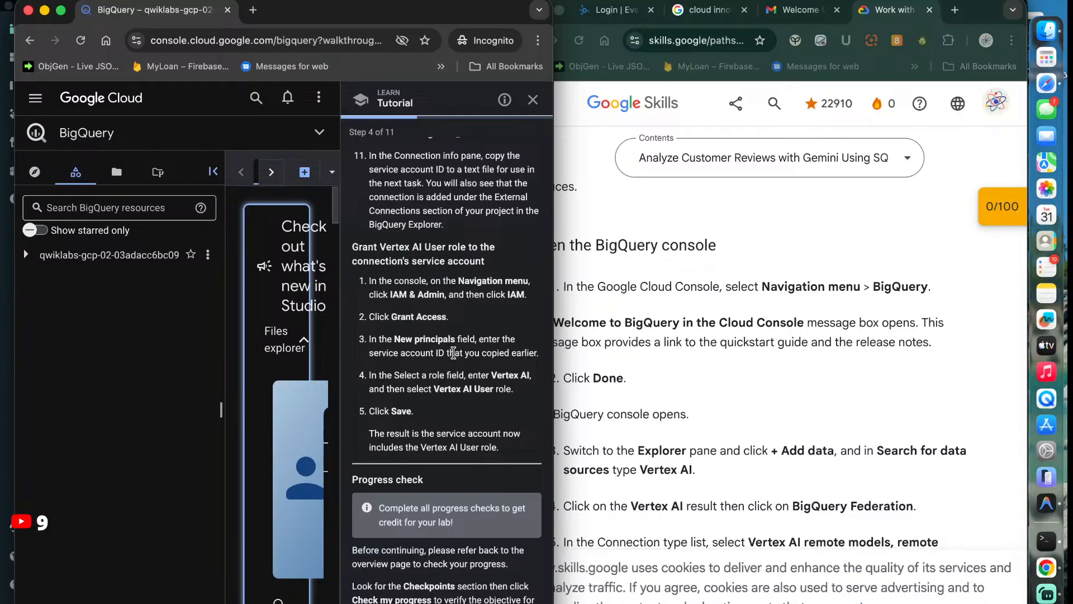
# Review the Open the BigQuery console instructions for adding Vertex AI data on the Google Skills page
pyautogui.click(671, 388)
pyautogui.scroll(-2, 671, 386)
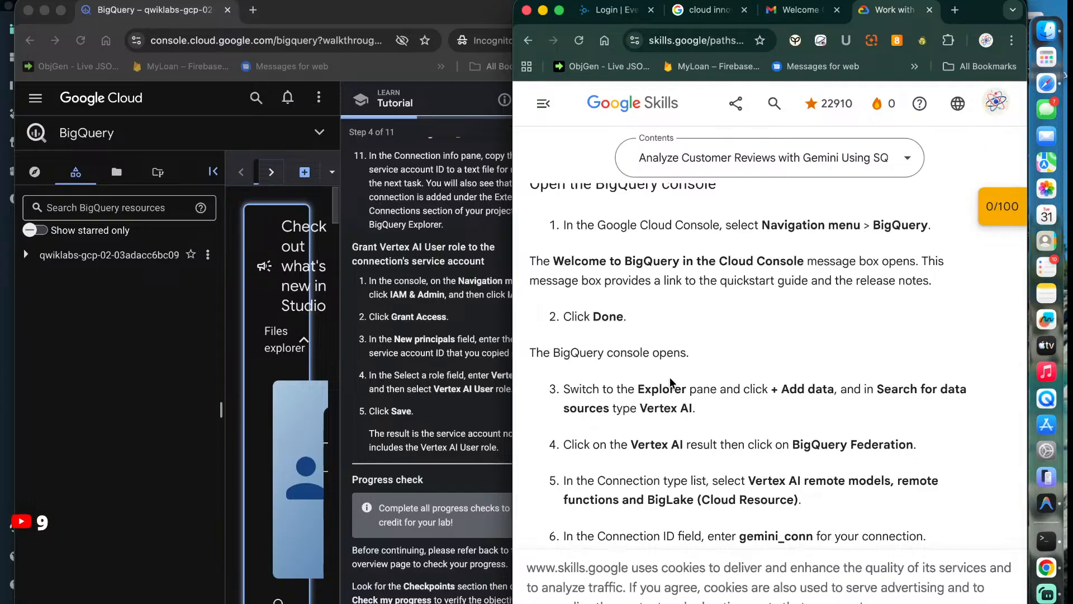
pyautogui.scroll(1, 670, 377)
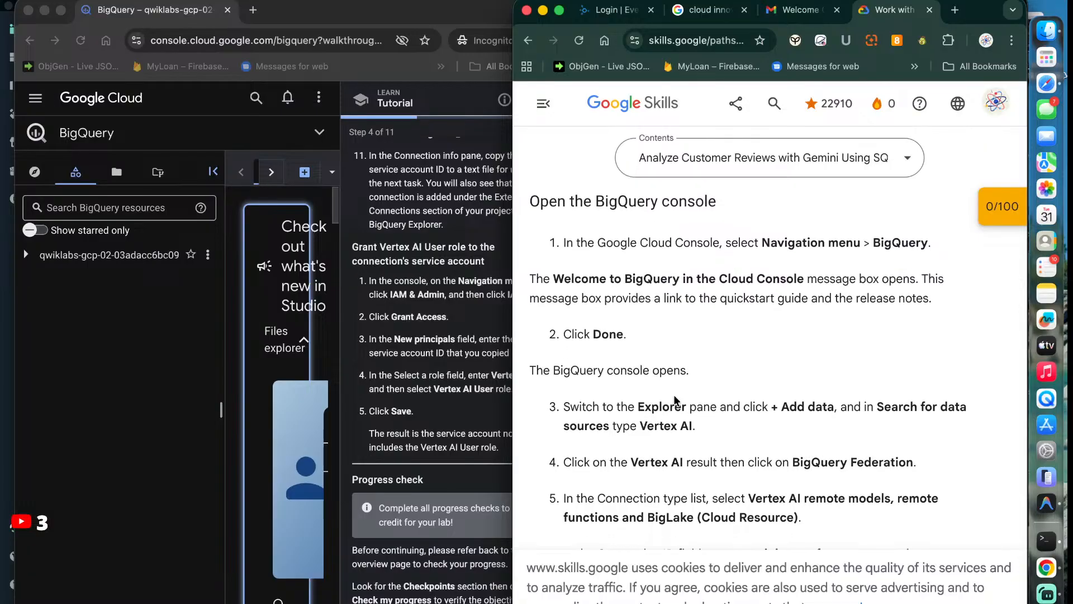
pyautogui.scroll(-1, 676, 394)
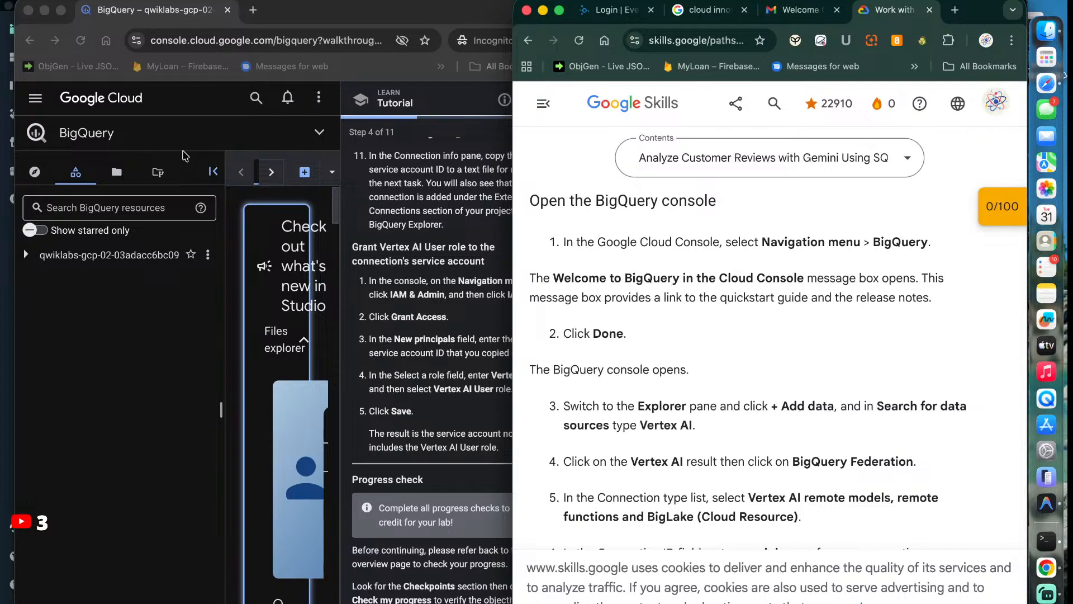
# Expand the BigQuery console window to fill the screen and reread the tutorial's Task 1 instructions for adding Vertex AI data
pyautogui.click(236, 142)
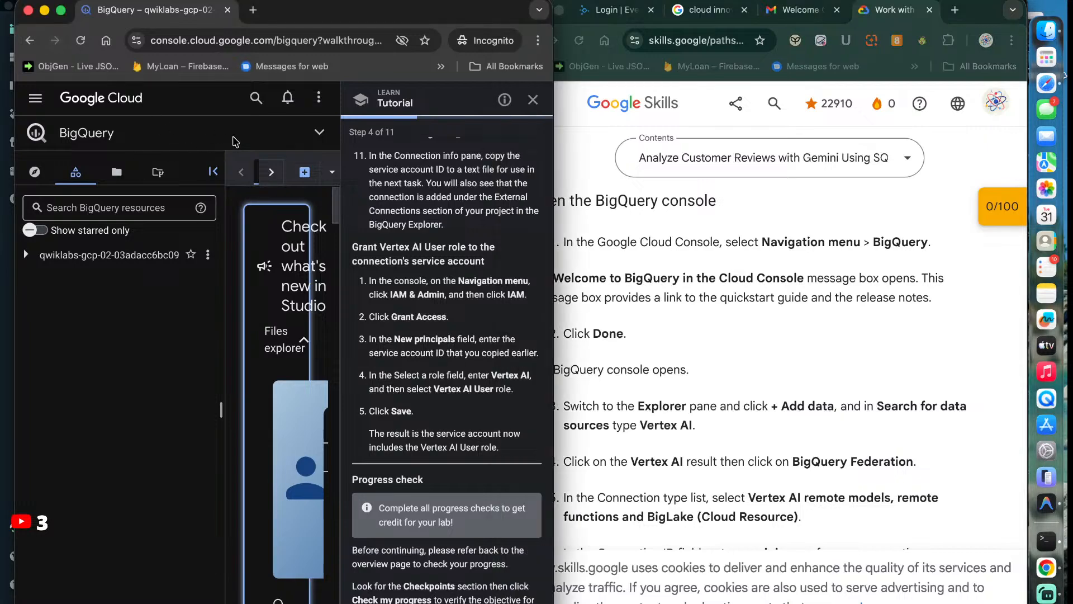
pyautogui.moveTo(59, 10)
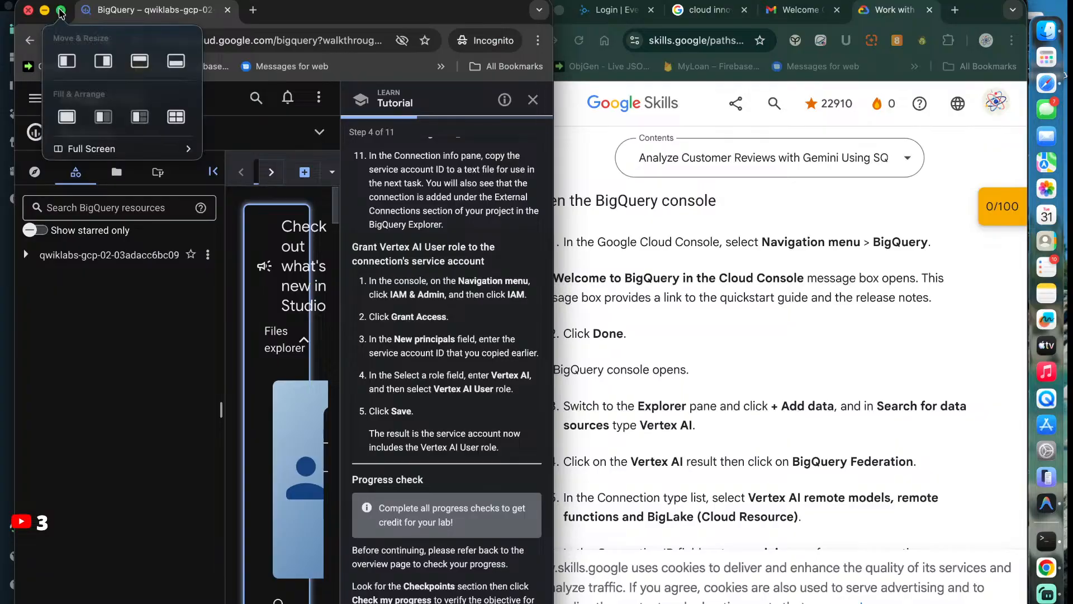
pyautogui.click(123, 62)
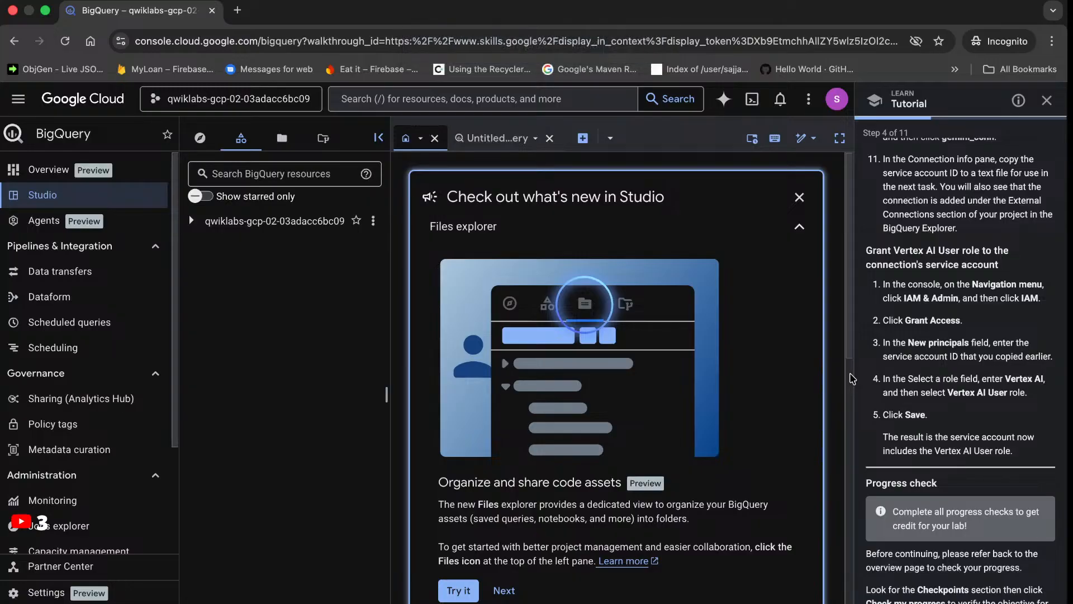
pyautogui.scroll(2, 1007, 282)
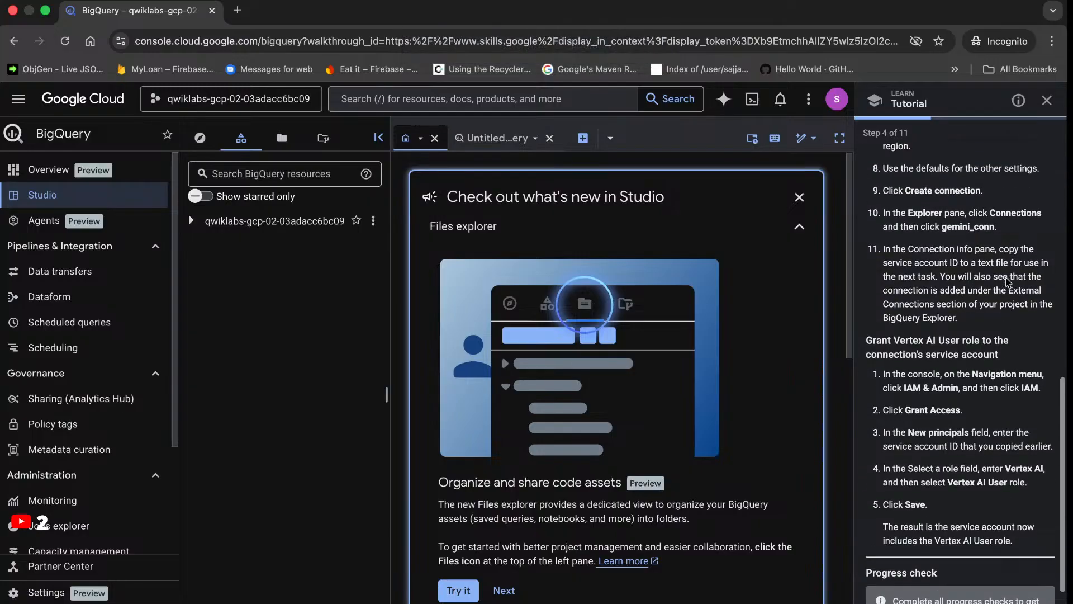
pyautogui.scroll(5, 1007, 282)
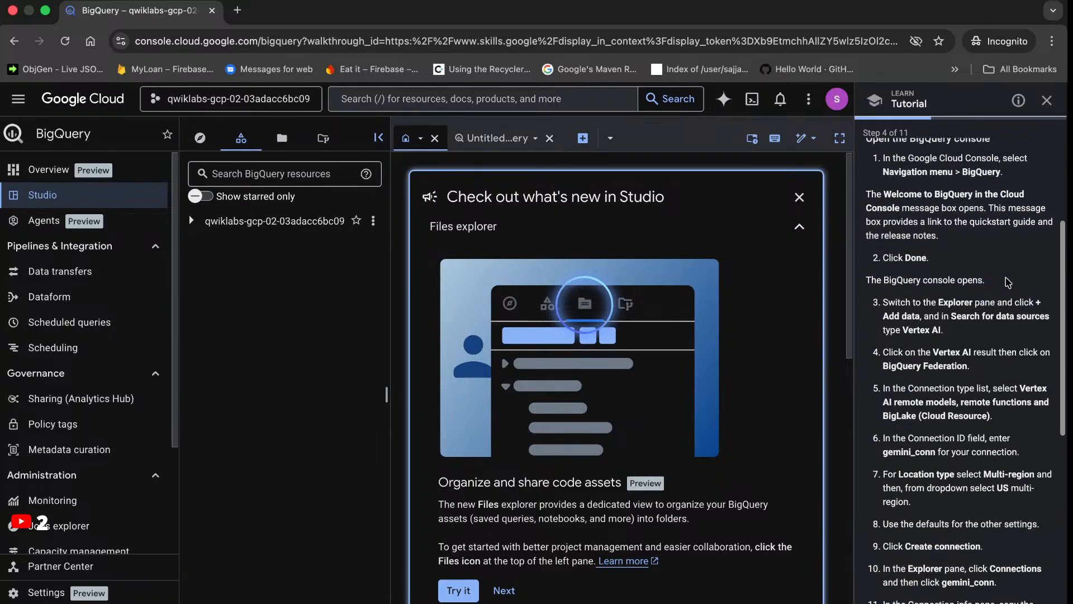
pyautogui.scroll(3, 1008, 283)
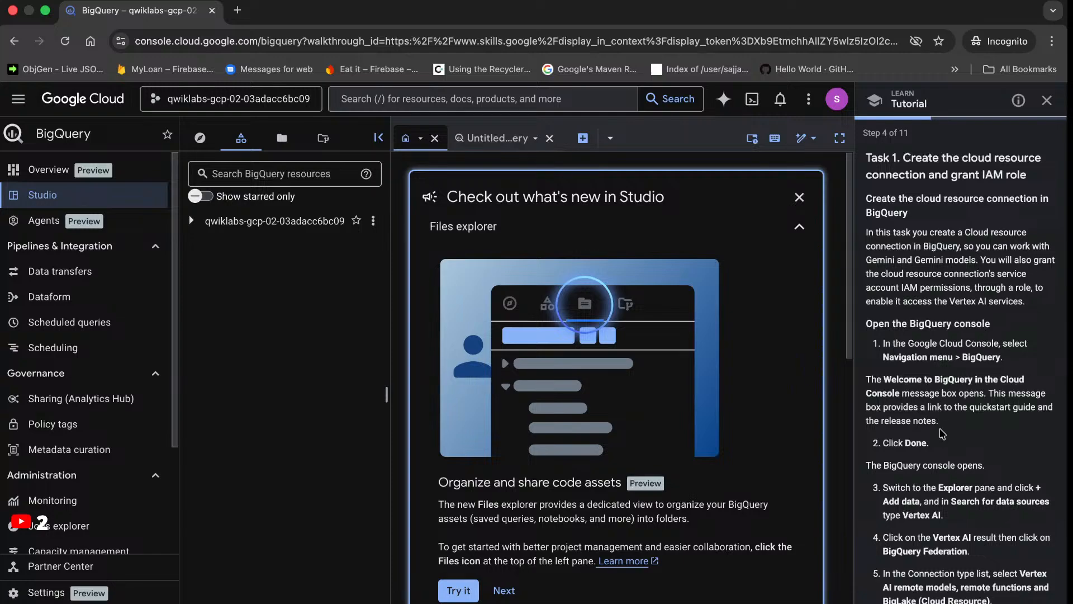
pyautogui.scroll(-3, 931, 476)
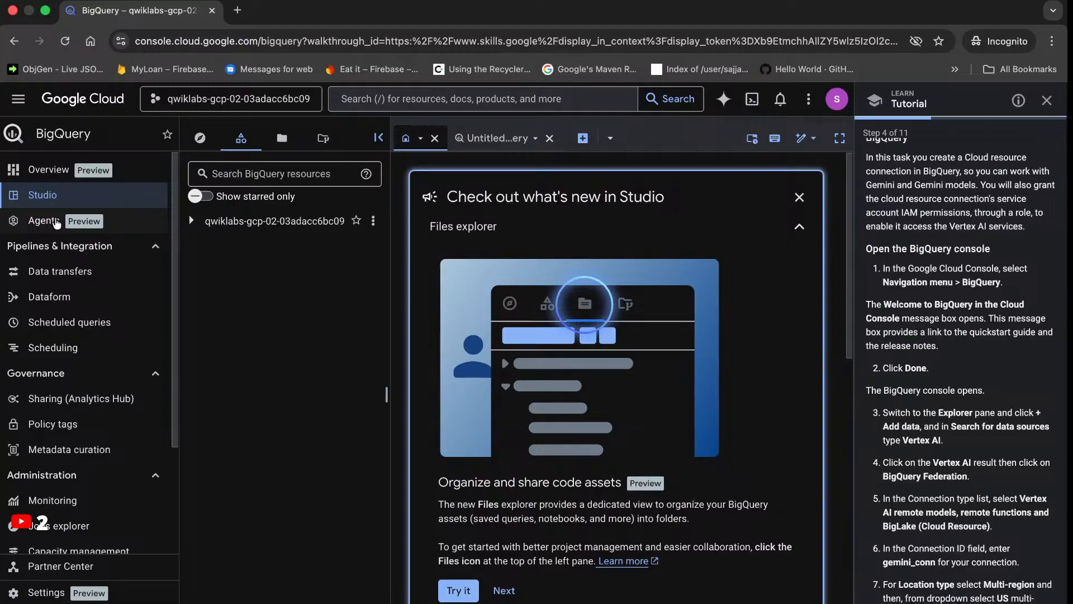
pyautogui.click(374, 221)
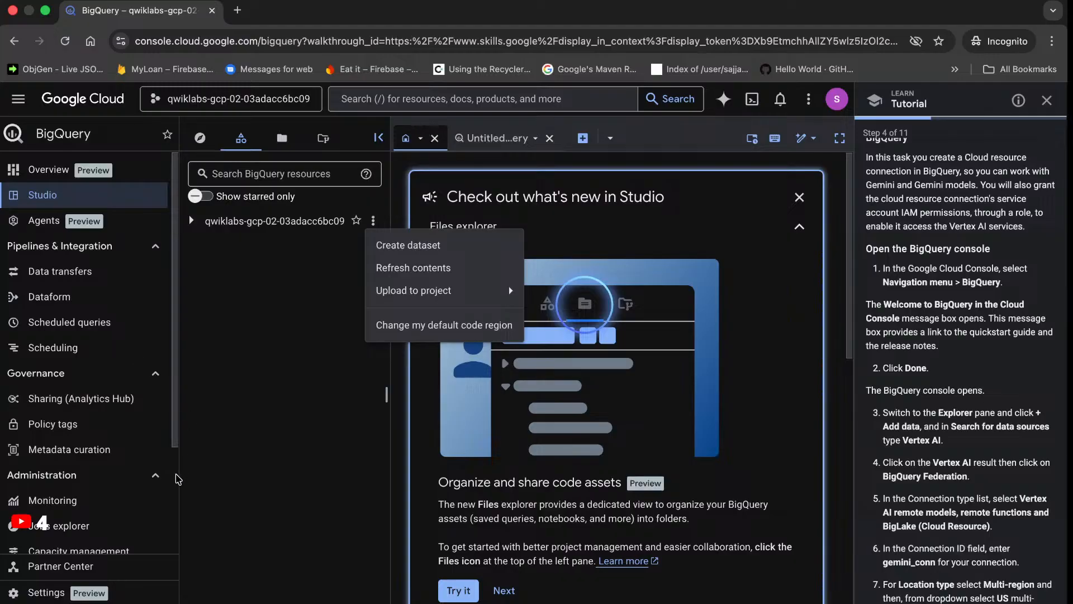
pyautogui.click(178, 479)
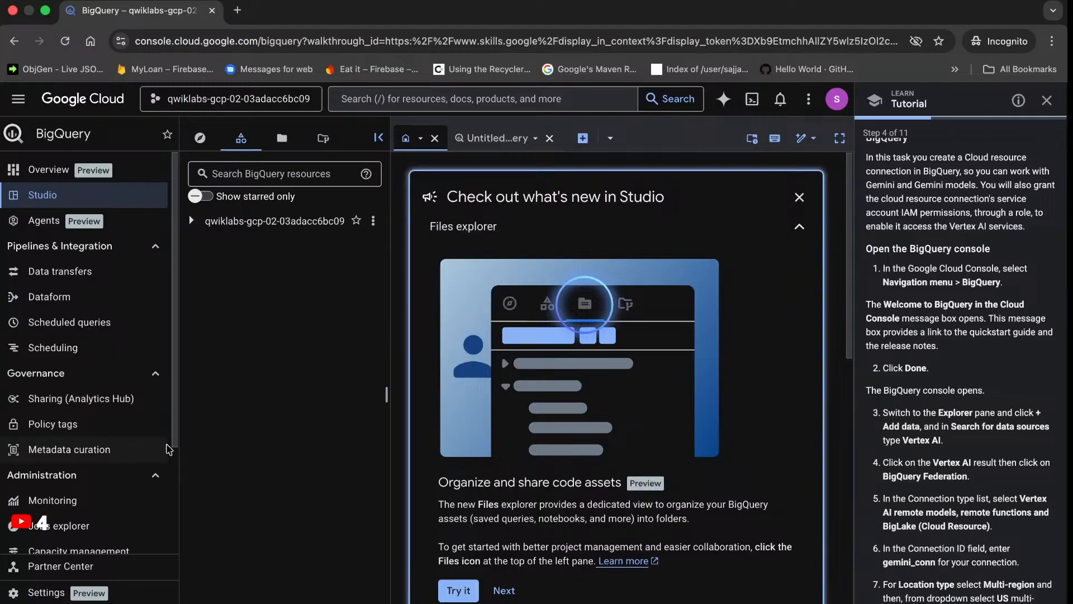
pyautogui.moveTo(175, 436); pyautogui.dragTo(186, 594)
pyautogui.moveTo(174, 556); pyautogui.dragTo(176, 299)
pyautogui.click(381, 98)
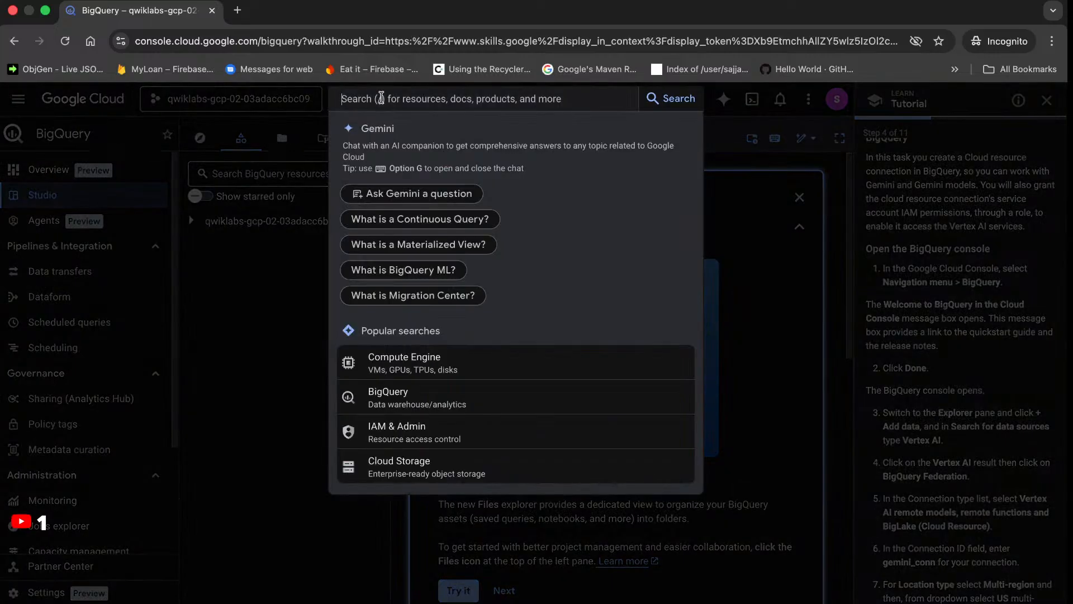
pyautogui.click(268, 312)
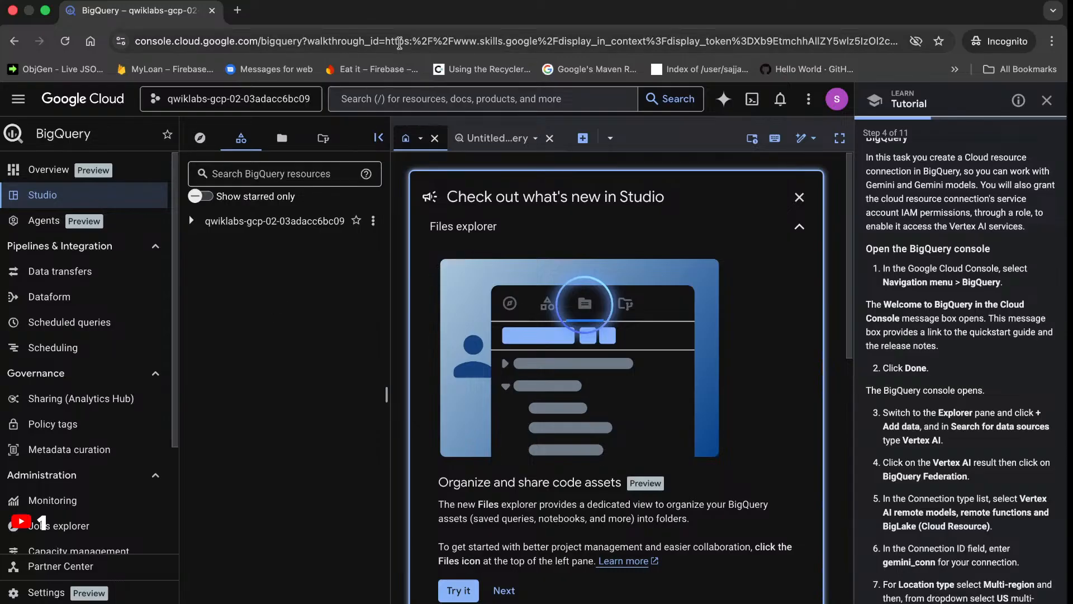
# Search the console for vertex ai, open the Vertex AI product page, and go back to BigQuery
pyautogui.click(388, 95)
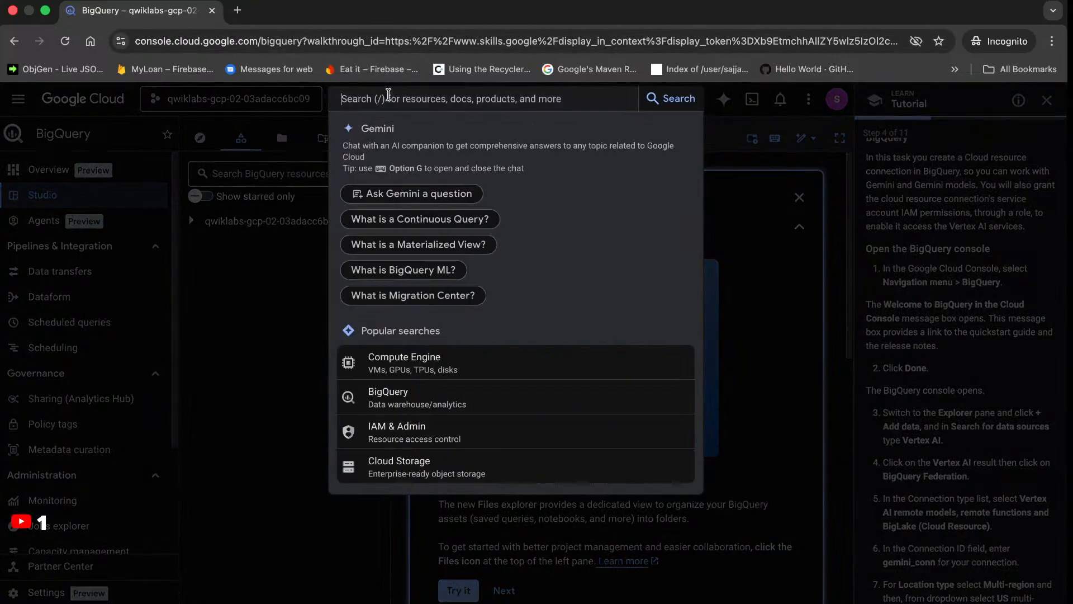
pyautogui.write('vertex search ai')
pyautogui.write('tex ')
pyautogui.write('ai')
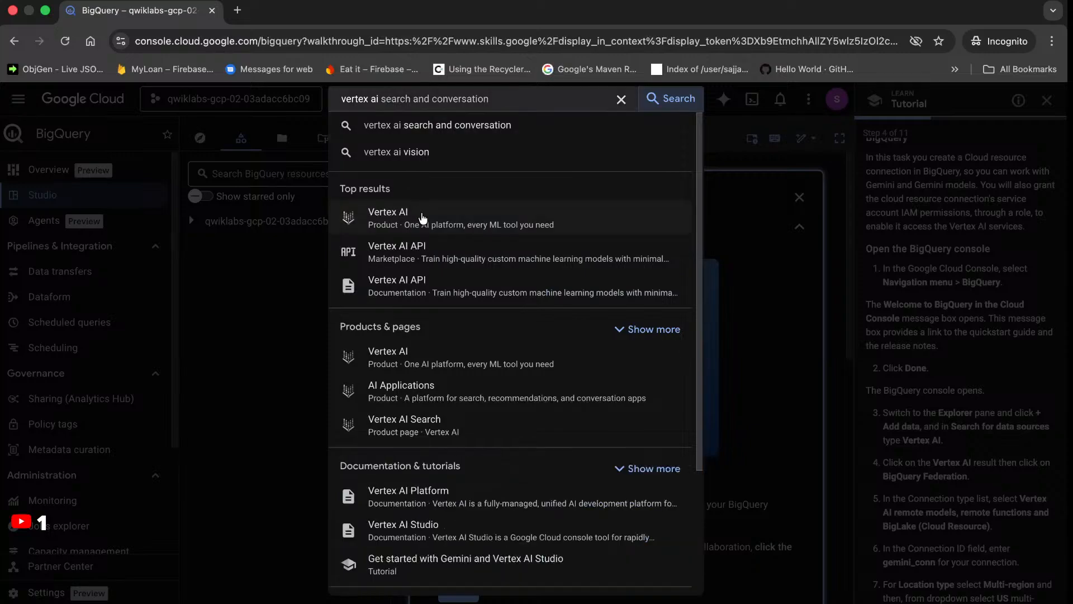
pyautogui.click(422, 218)
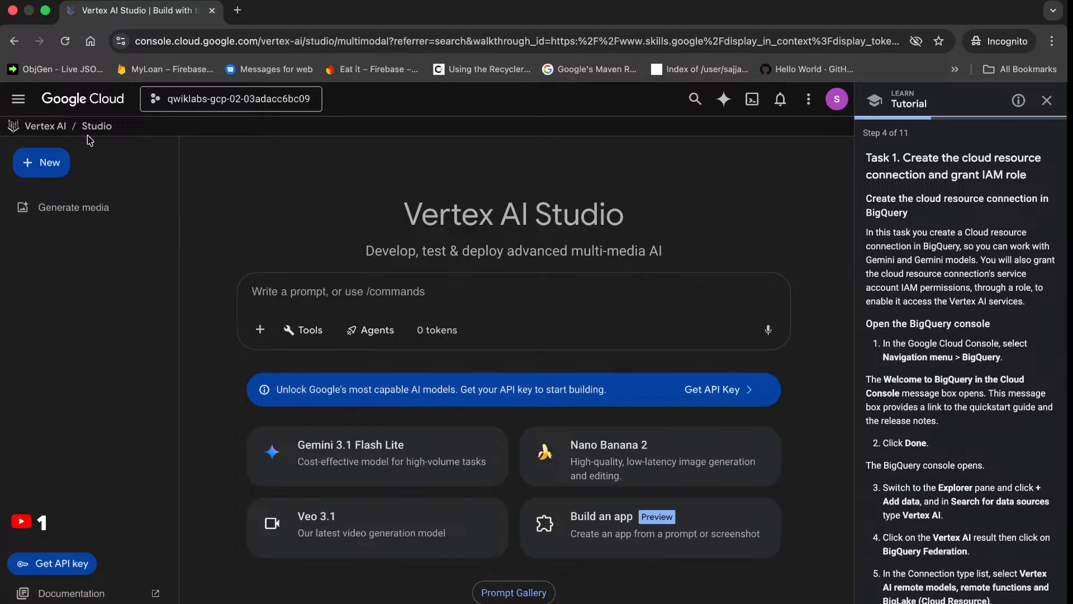
pyautogui.click(38, 164)
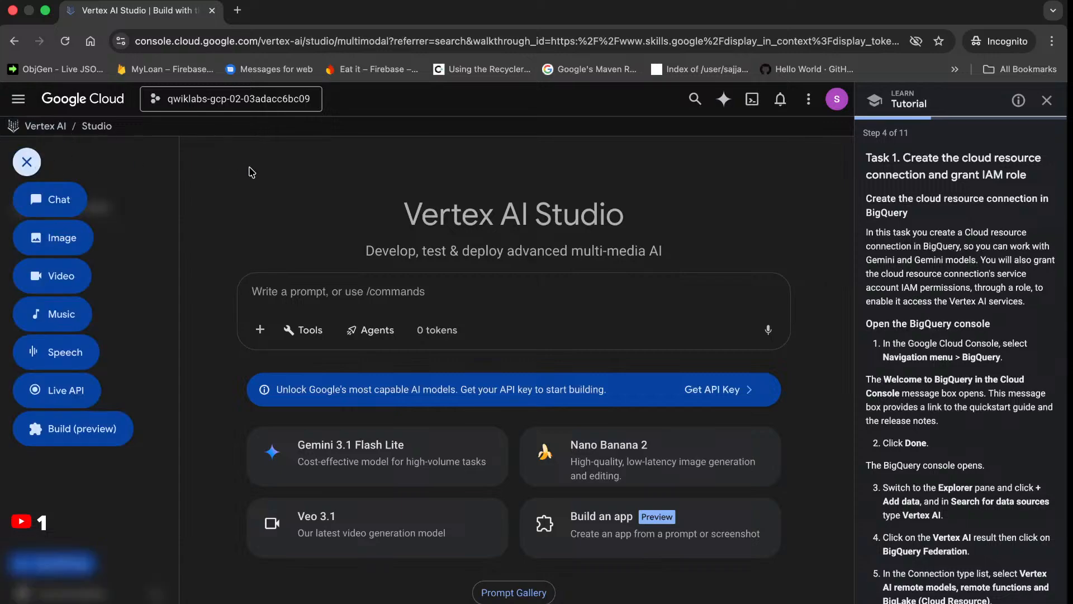
pyautogui.click(250, 167)
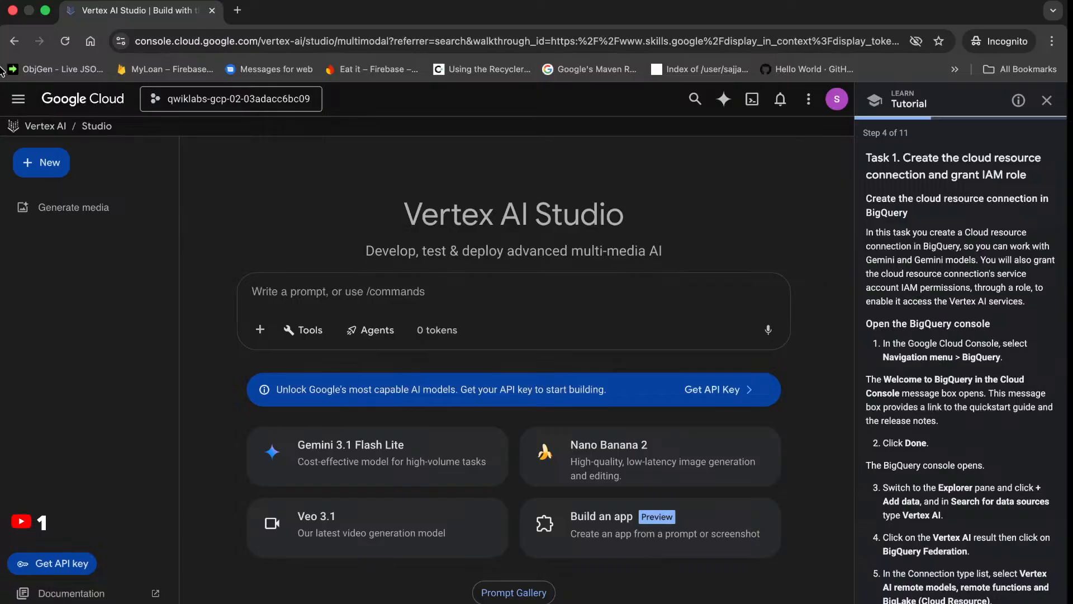
pyautogui.click(15, 42)
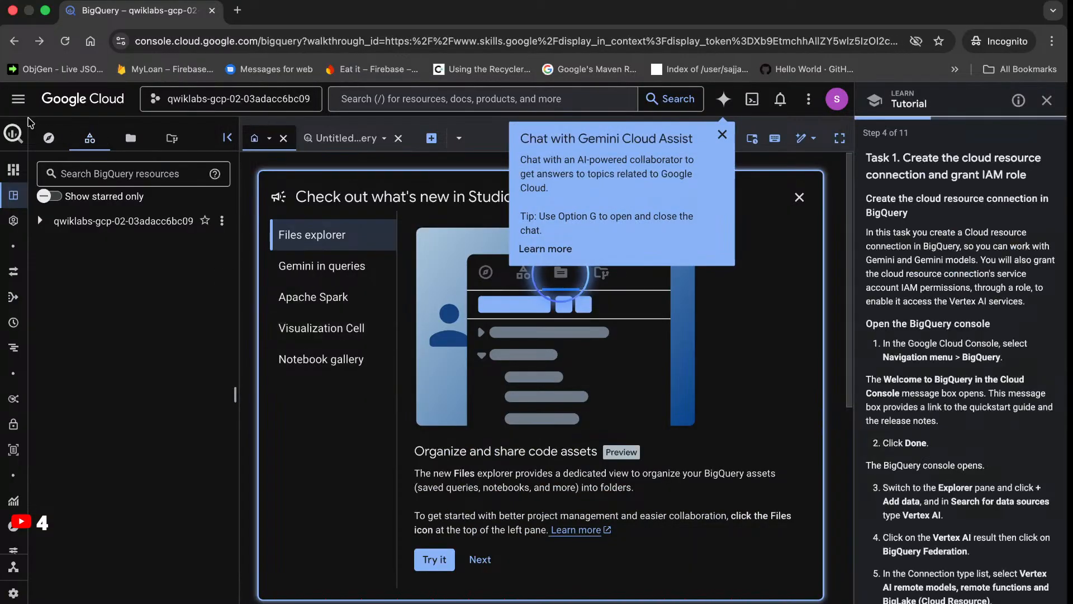
# Open BigQuery's Jobs explorer and dismiss the Gemini Cloud Assist tip
pyautogui.click(19, 98)
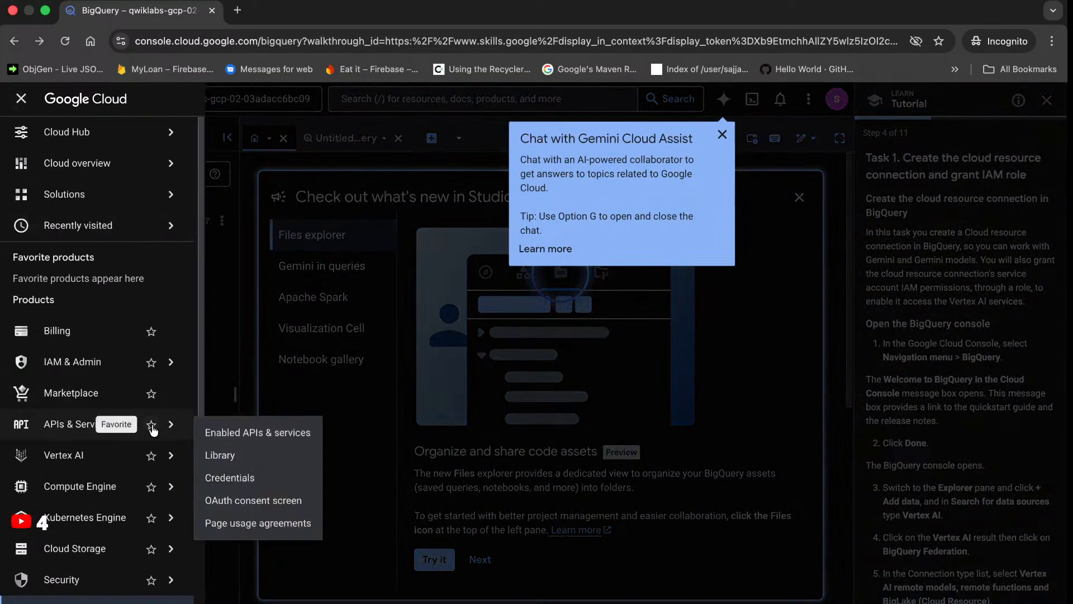
pyautogui.scroll(-3, 143, 443)
pyautogui.moveTo(172, 429)
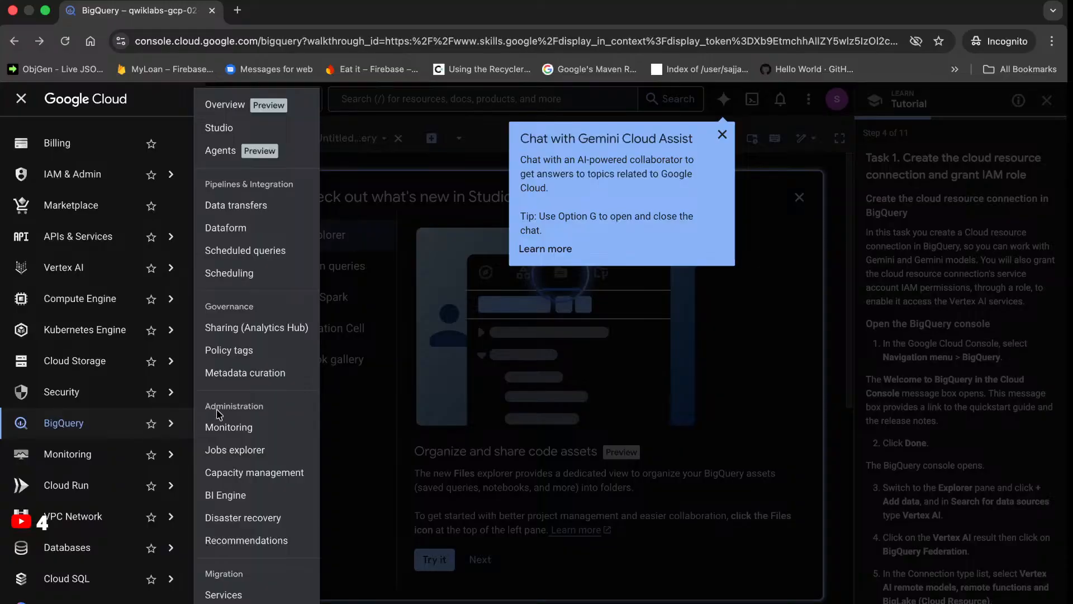
pyautogui.click(248, 453)
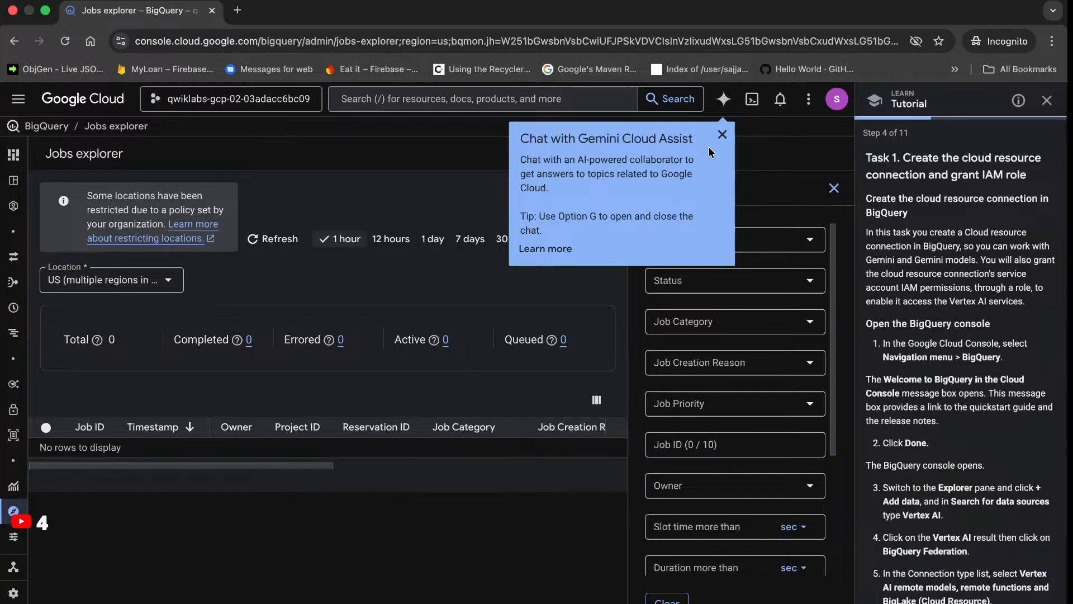
pyautogui.click(722, 134)
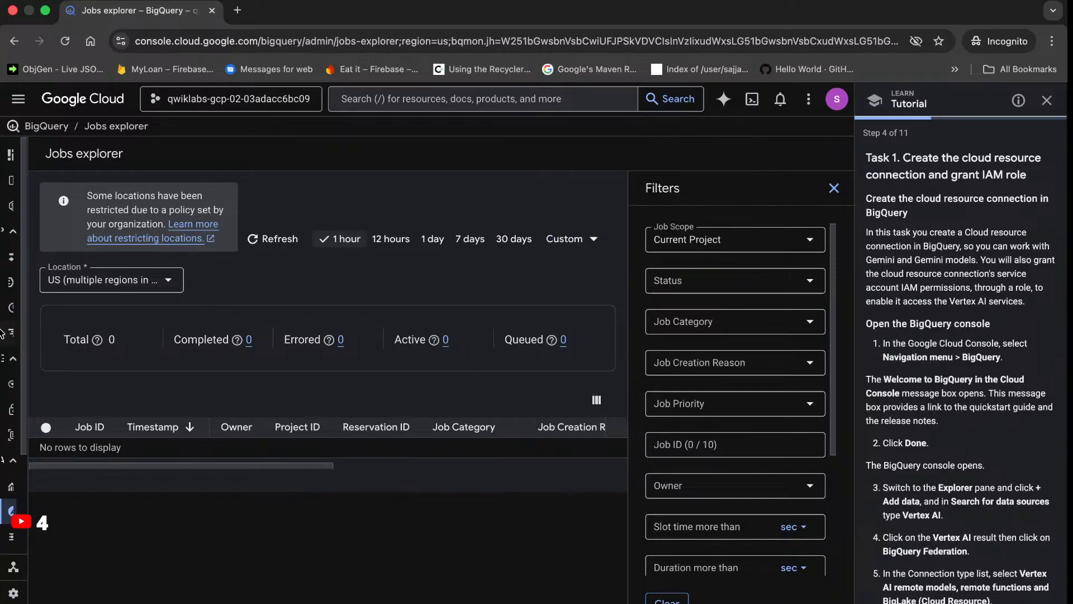
# Return to BigQuery Studio and expand the lab project in the Explorer pane
pyautogui.moveTo(13, 327)
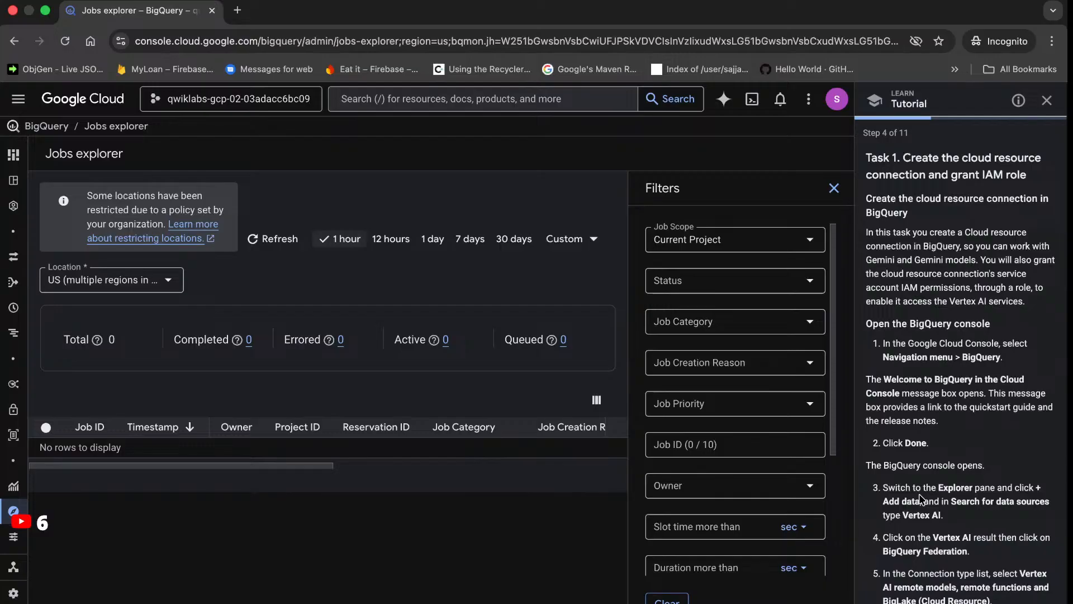
pyautogui.moveTo(8, 201)
pyautogui.click(39, 127)
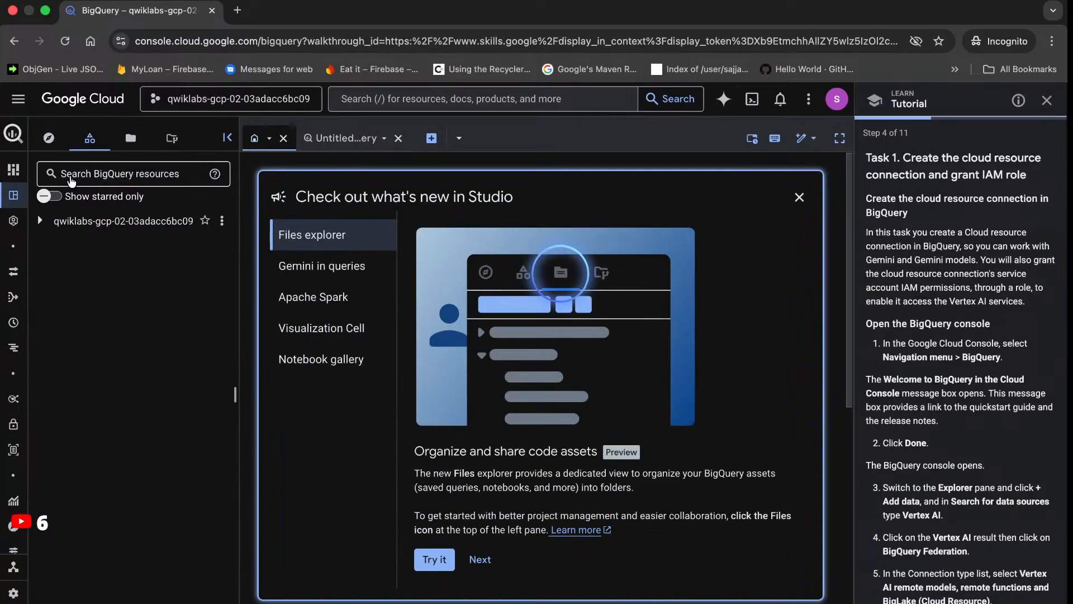
pyautogui.click(70, 178)
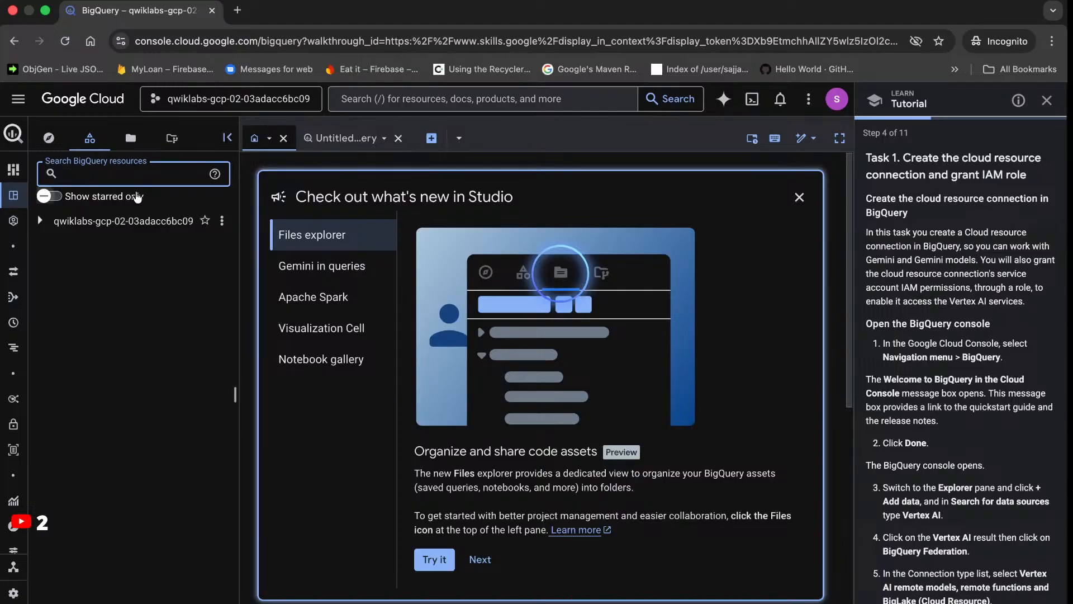
pyautogui.click(39, 220)
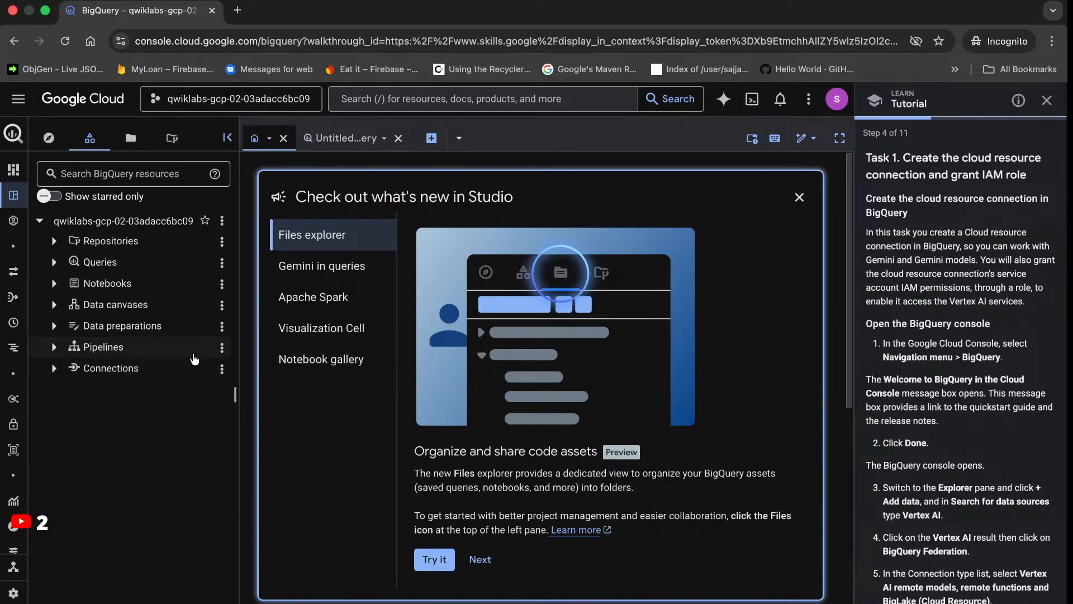
pyautogui.click(222, 244)
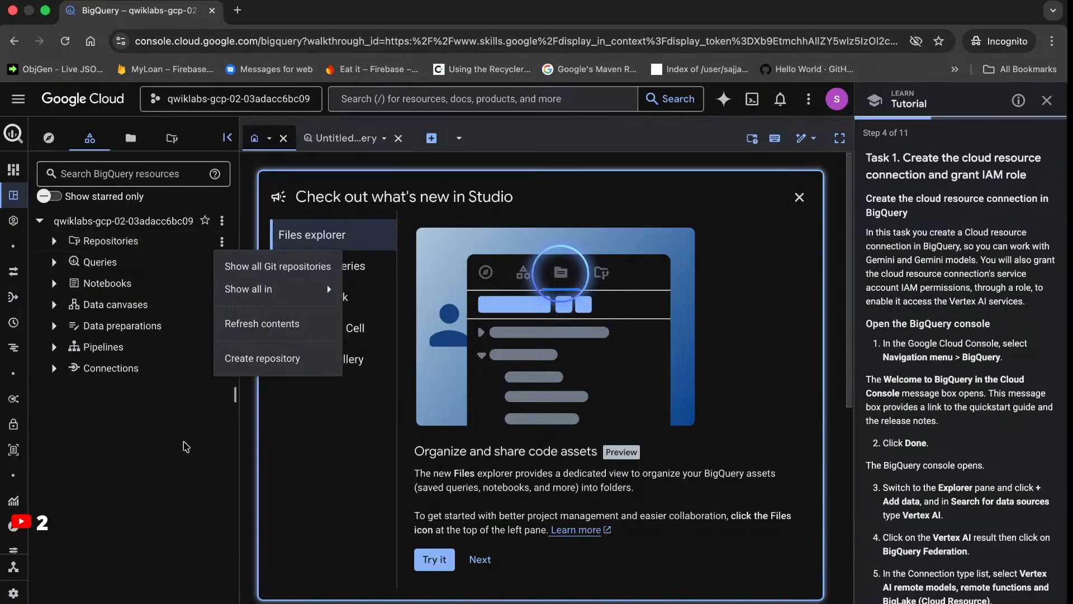
pyautogui.click(179, 476)
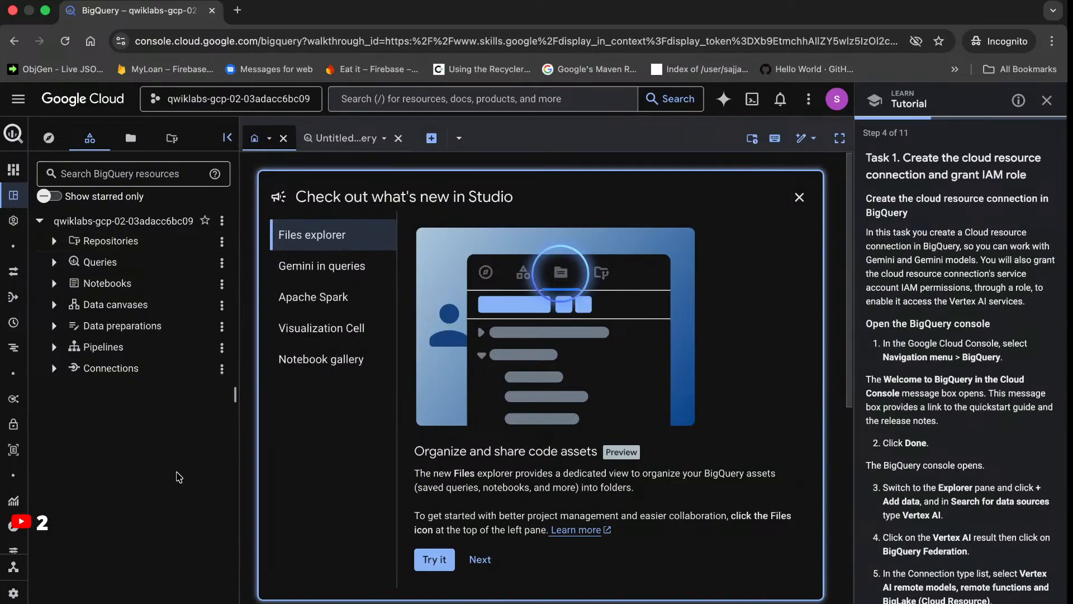
pyautogui.click(223, 307)
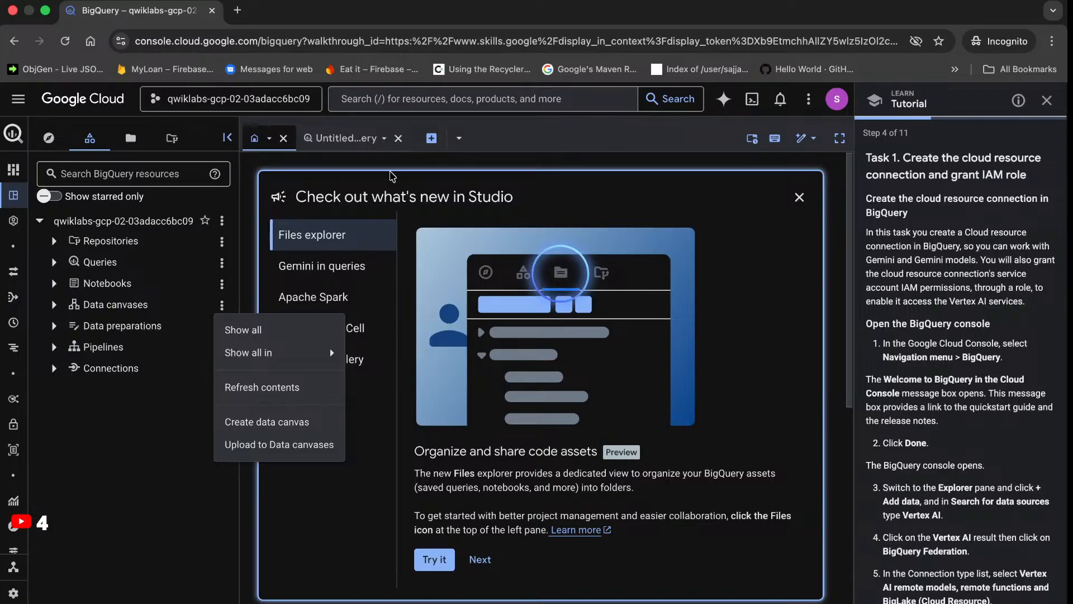
# Open a new SQL query, and close it together with the existing untitled query
pyautogui.click(432, 141)
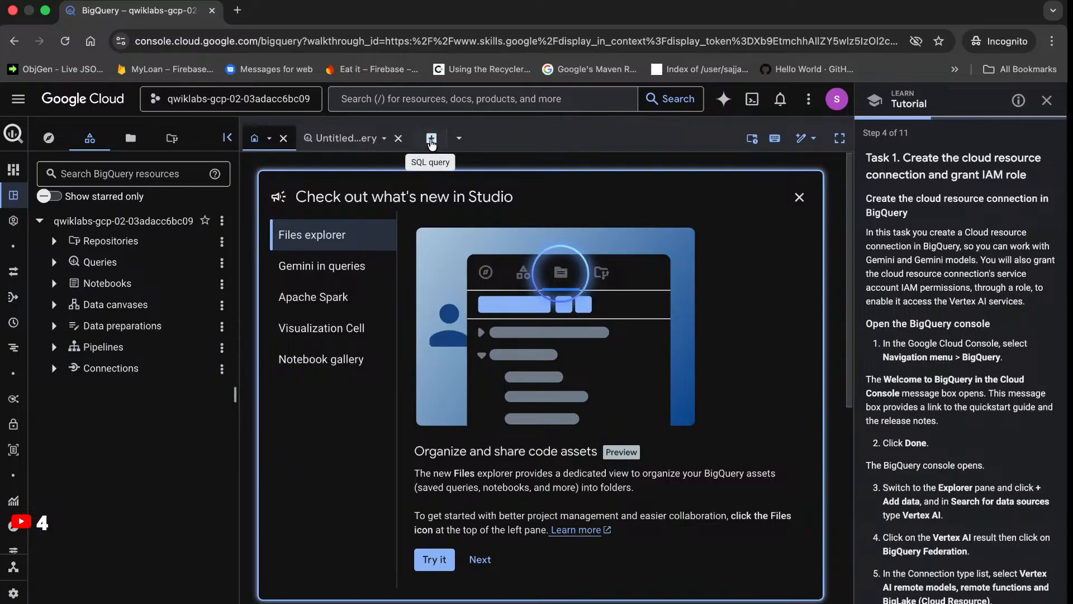
pyautogui.click(431, 140)
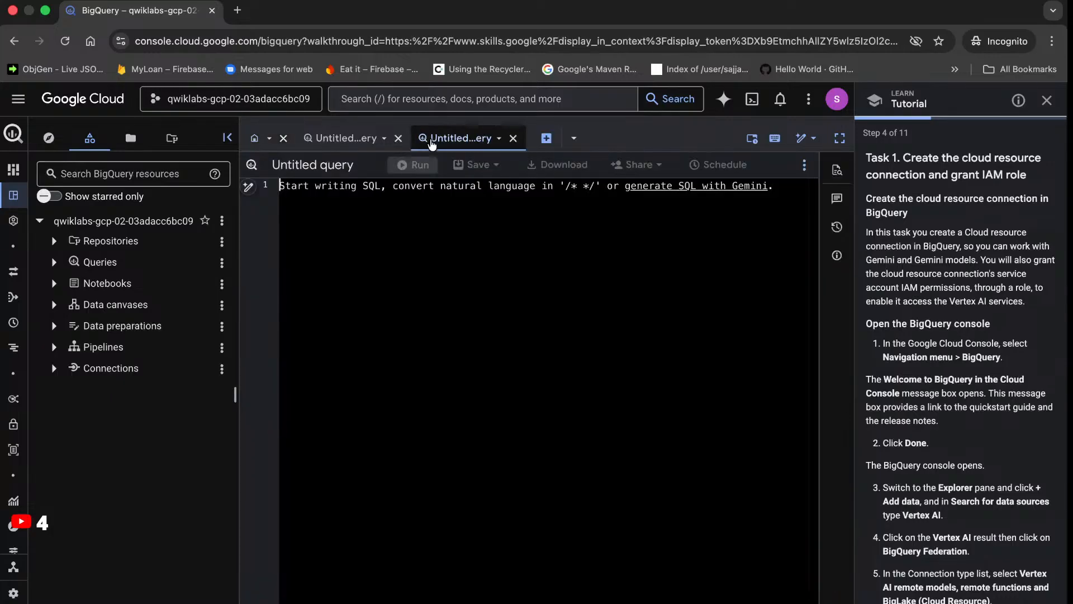
pyautogui.click(512, 138)
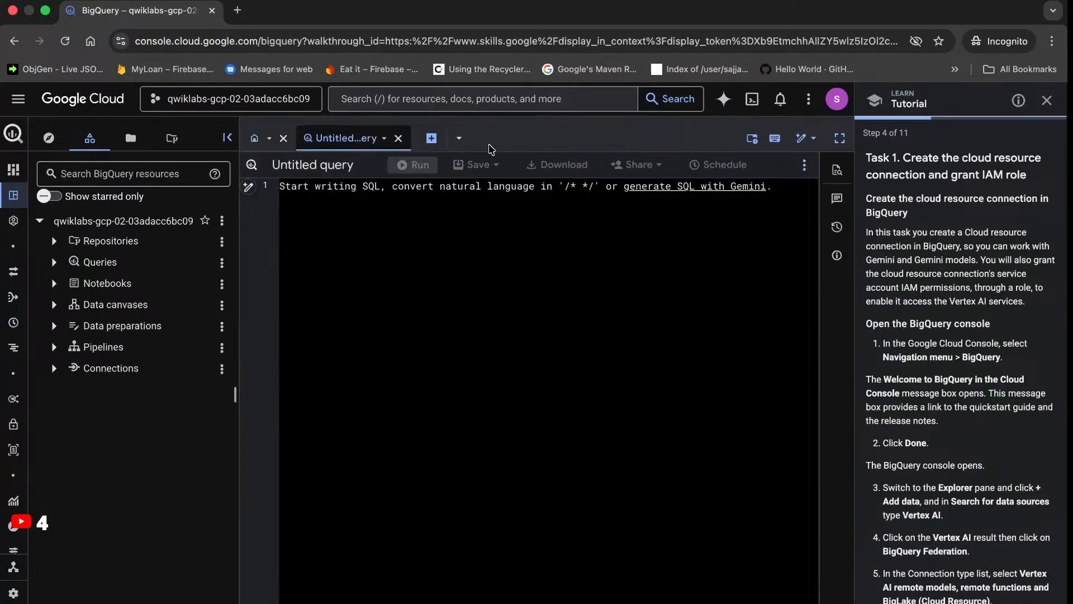
pyautogui.click(398, 139)
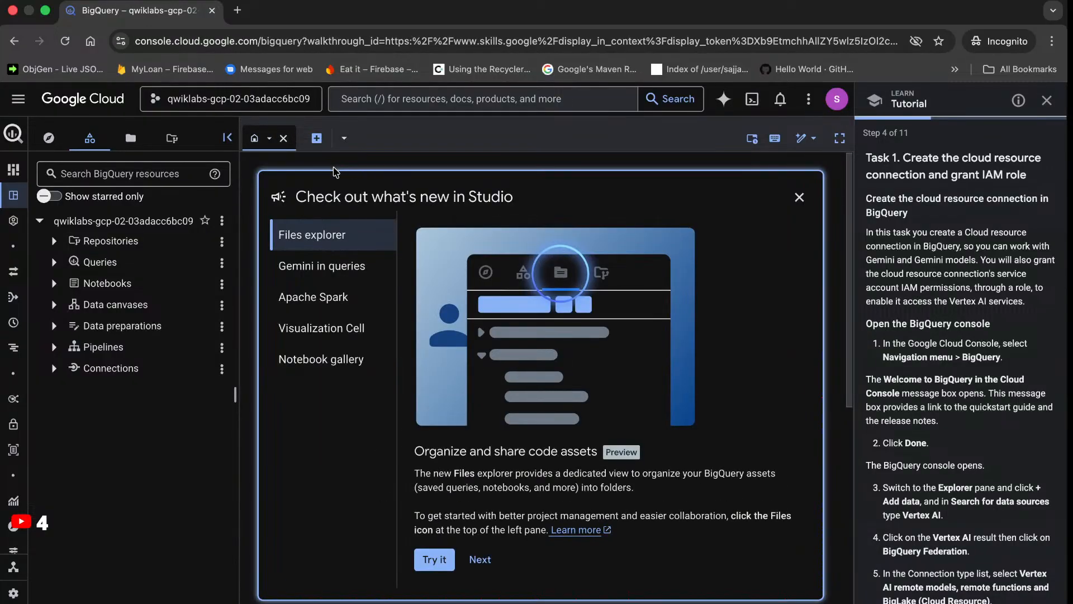
# Look through the BigQuery Studio home page and the lab project's actions for a way to add data
pyautogui.scroll(-7, 424, 411)
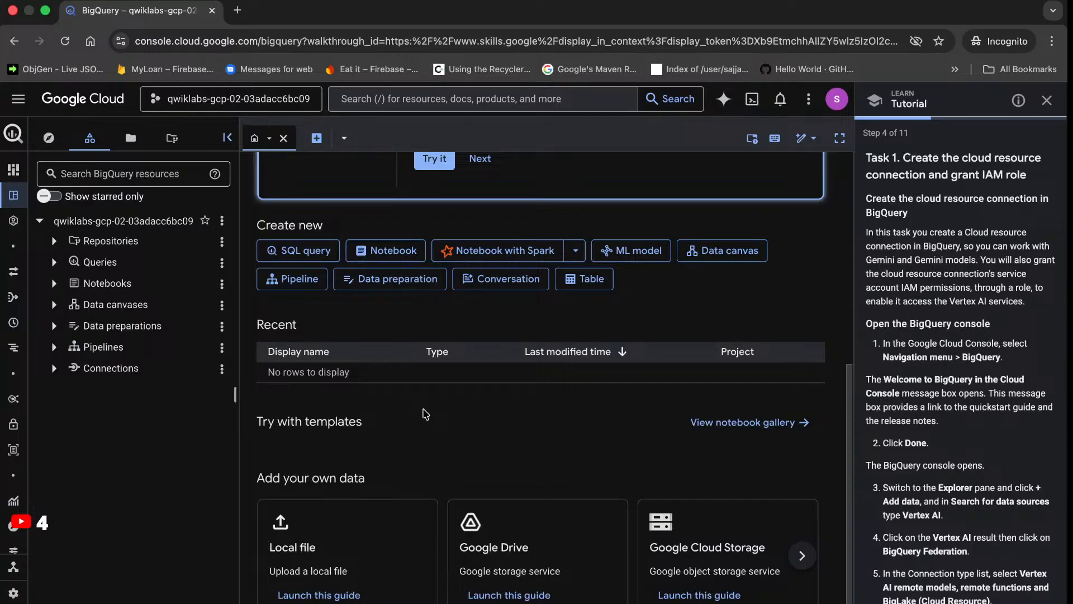
pyautogui.scroll(-1, 424, 413)
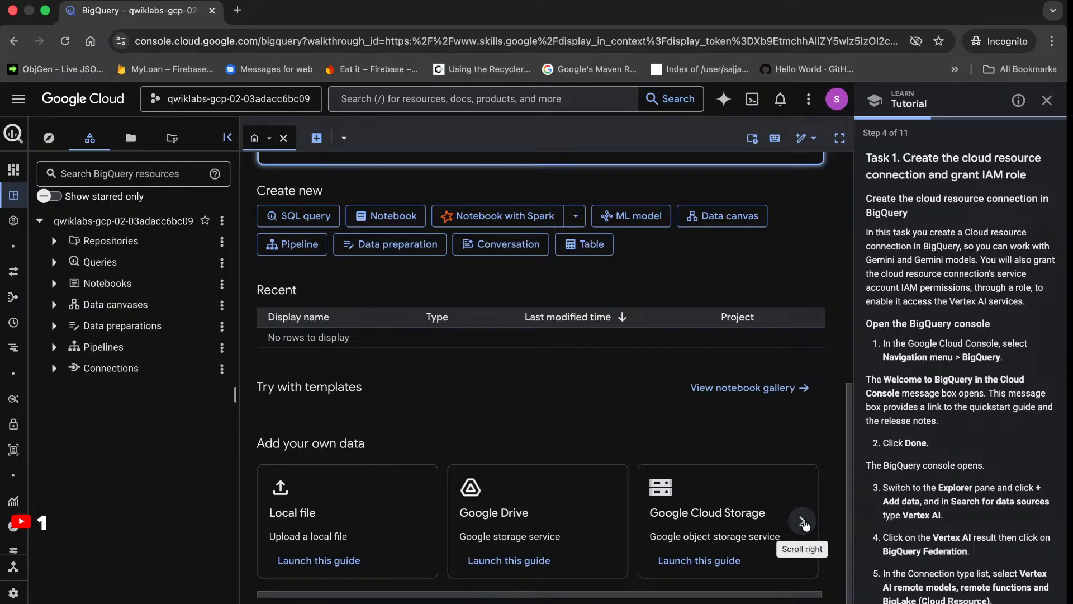
pyautogui.click(803, 523)
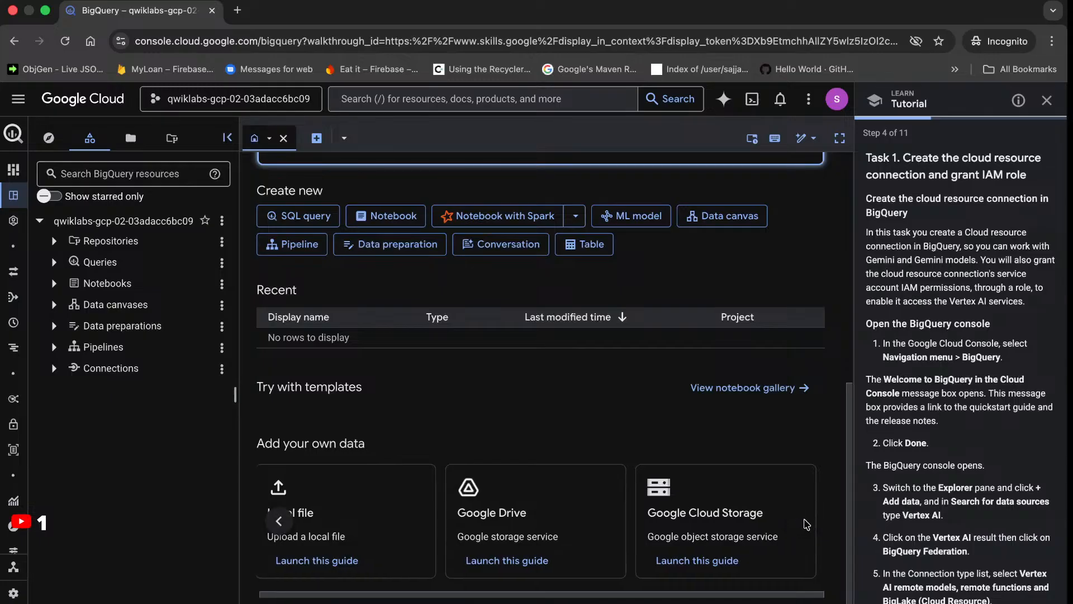
pyautogui.scroll(1, 807, 524)
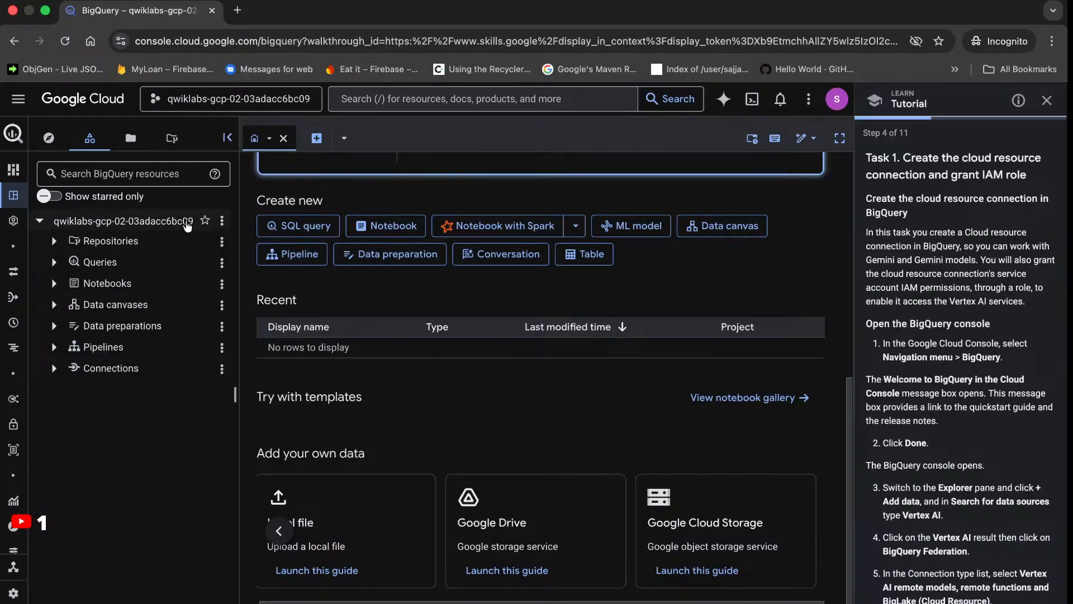
pyautogui.click(223, 221)
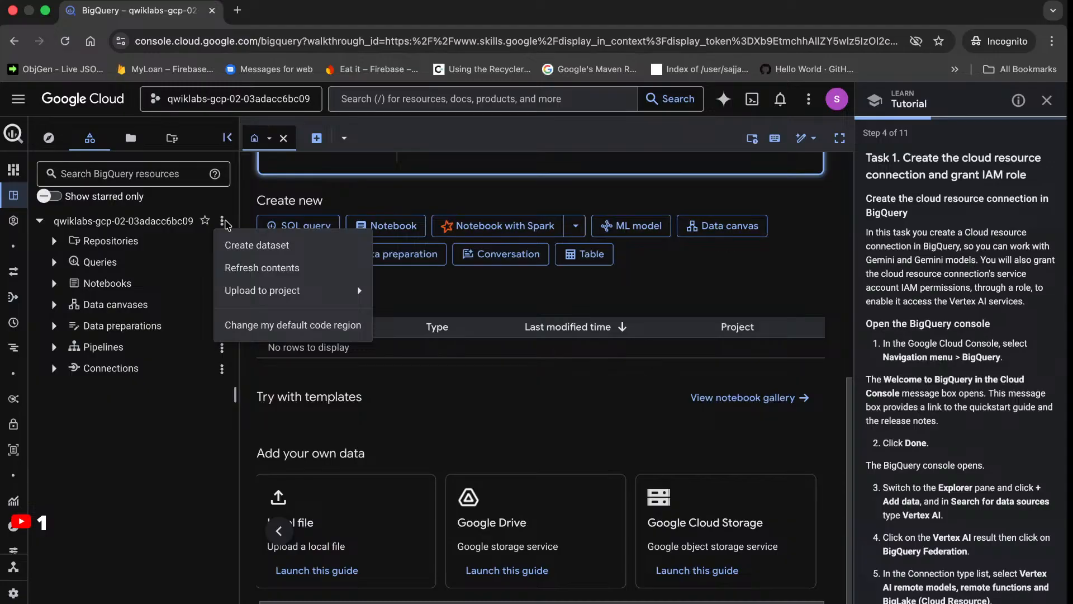
pyautogui.click(982, 454)
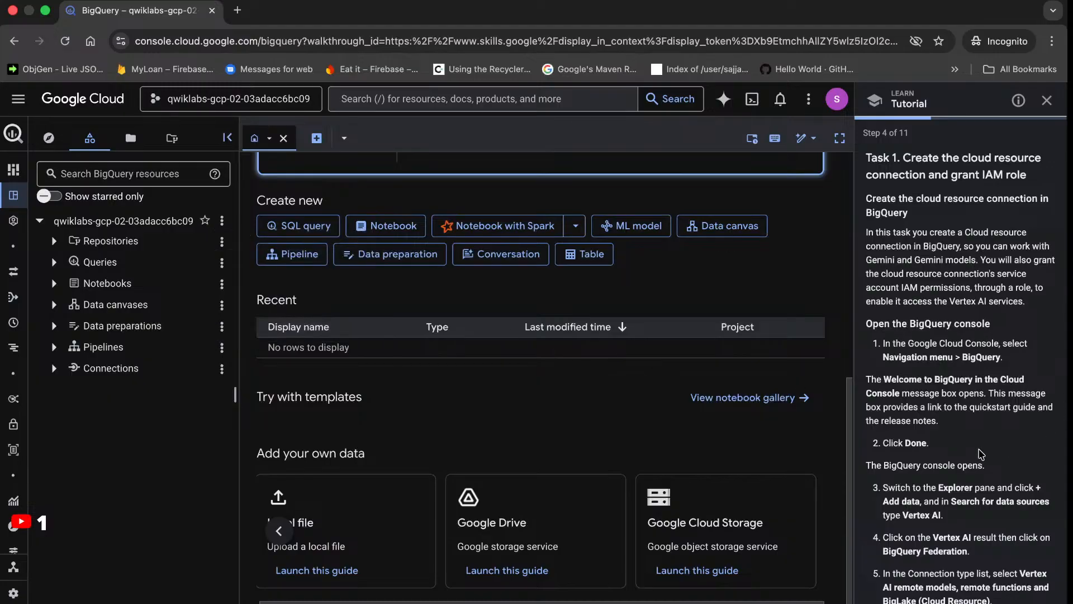
# Read Task 1's connection steps in the tutorial, then in the full-screen Google Skills lab window
pyautogui.scroll(-3, 981, 453)
pyautogui.scroll(-3, 982, 454)
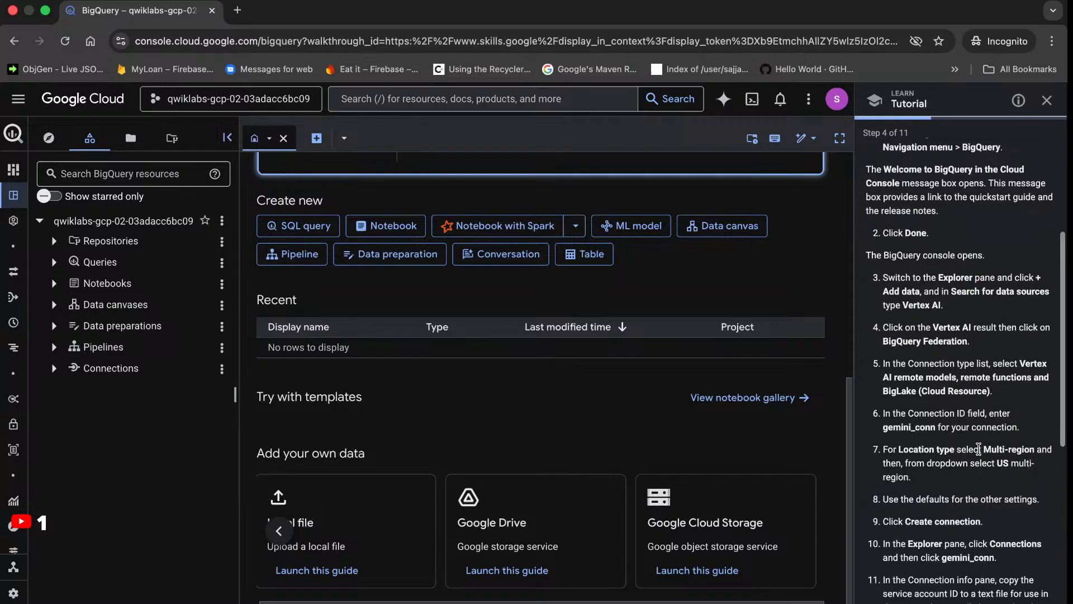
pyautogui.click(373, 1)
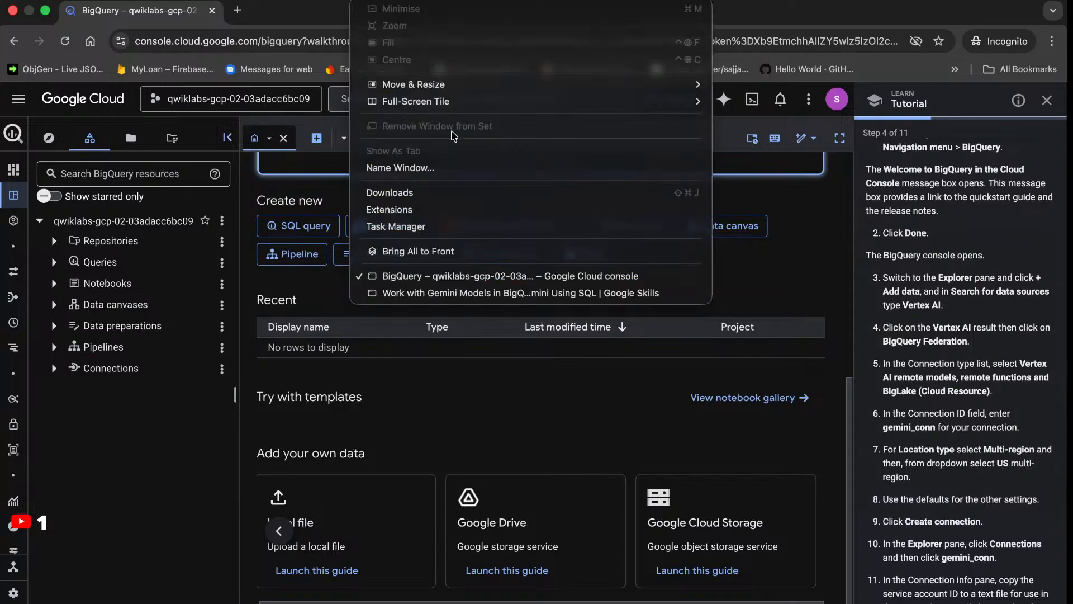
pyautogui.click(469, 293)
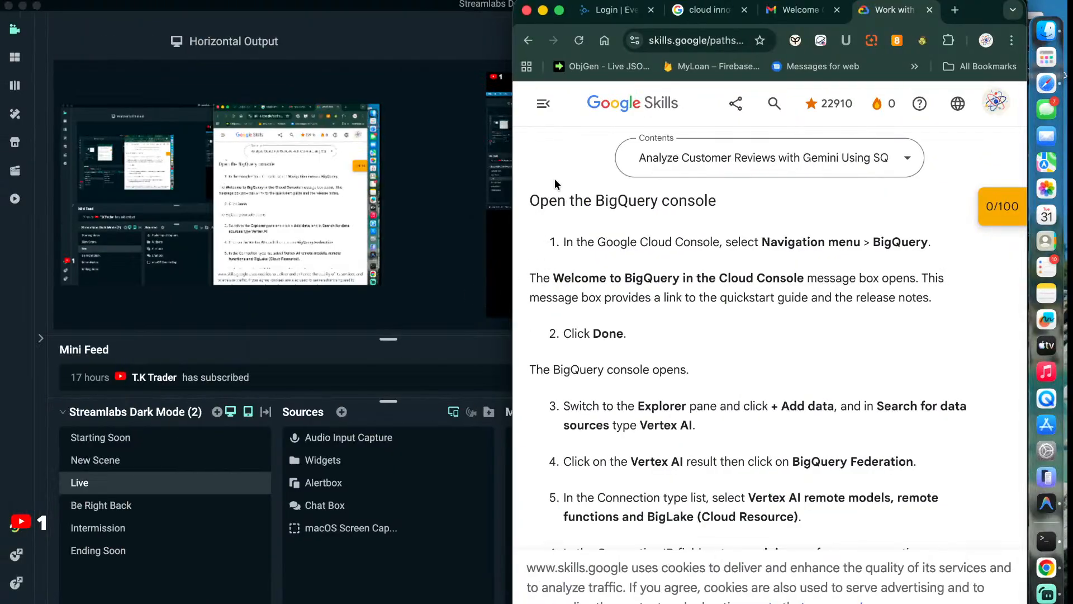
pyautogui.click(559, 10)
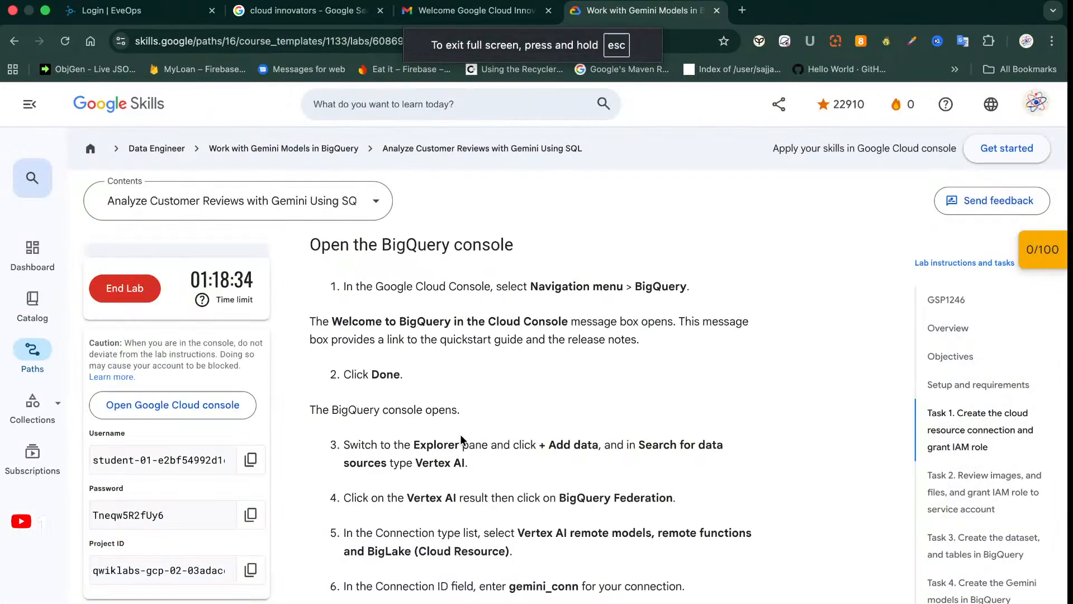
pyautogui.scroll(-3, 460, 434)
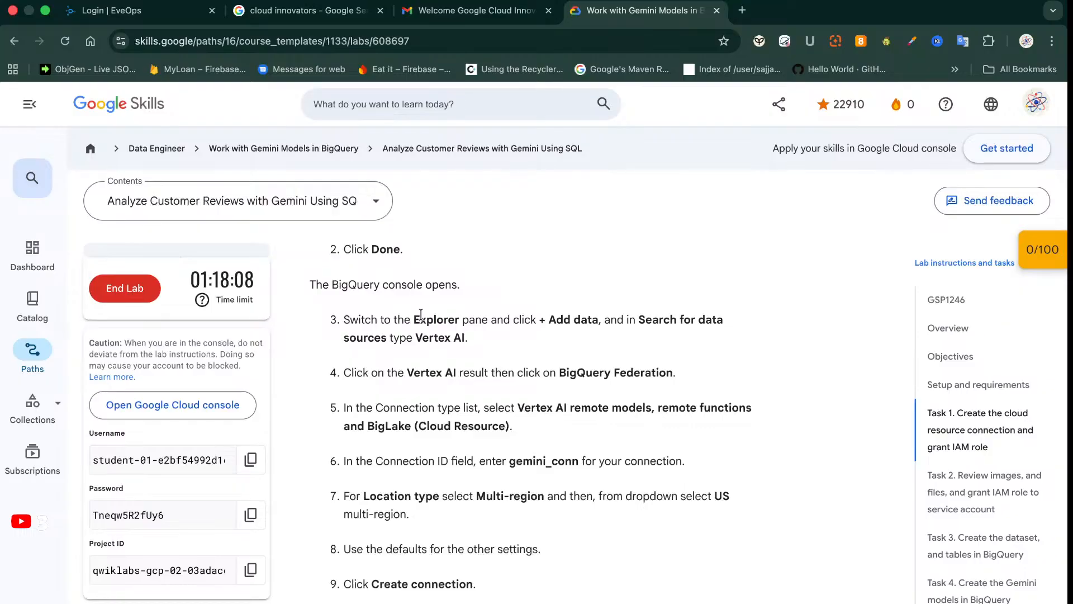
# Search Google for "Explorer pane on big data" using the phrase copied from the lab instructions, and view the image results
pyautogui.moveTo(413, 316); pyautogui.dragTo(485, 317)
pyautogui.hotkey('ctrl', 'c')
pyautogui.hotkey('ctrl', 't')
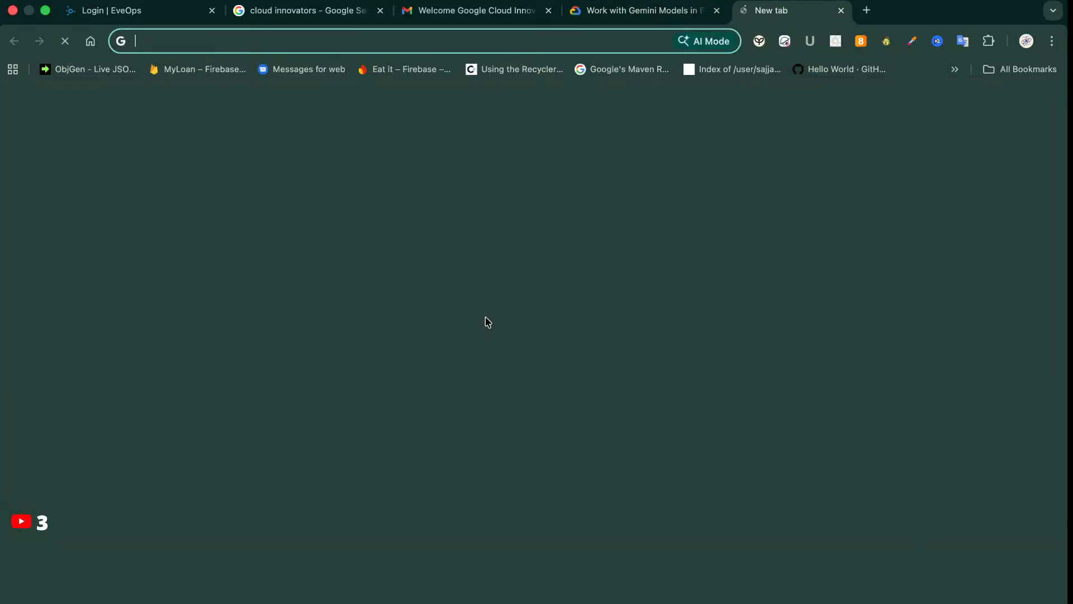
pyautogui.hotkey('ctrl', 'v')
pyautogui.write('o')
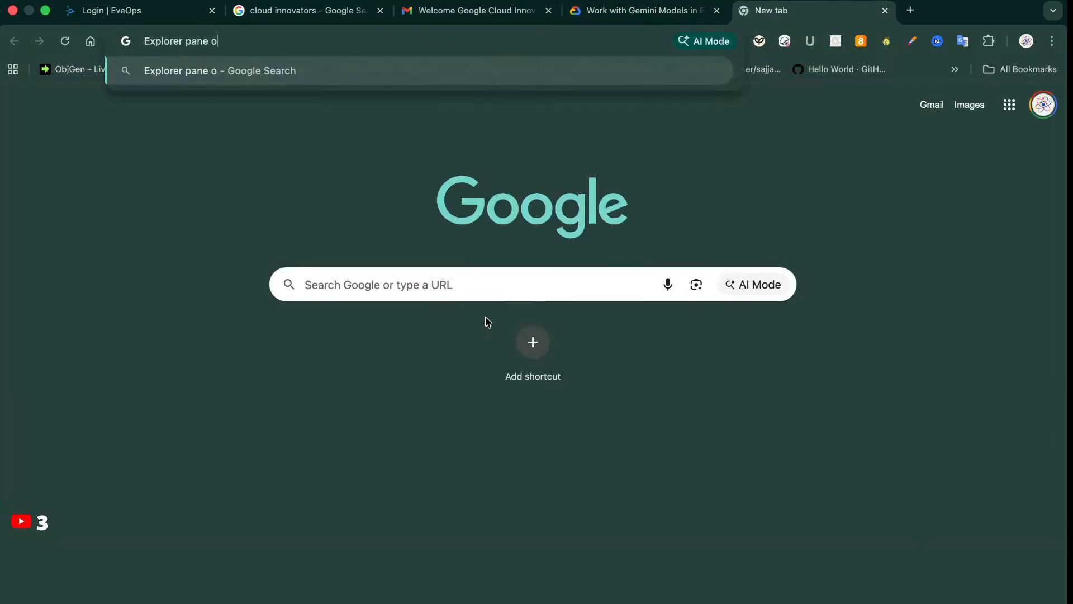
pyautogui.write('n big ')
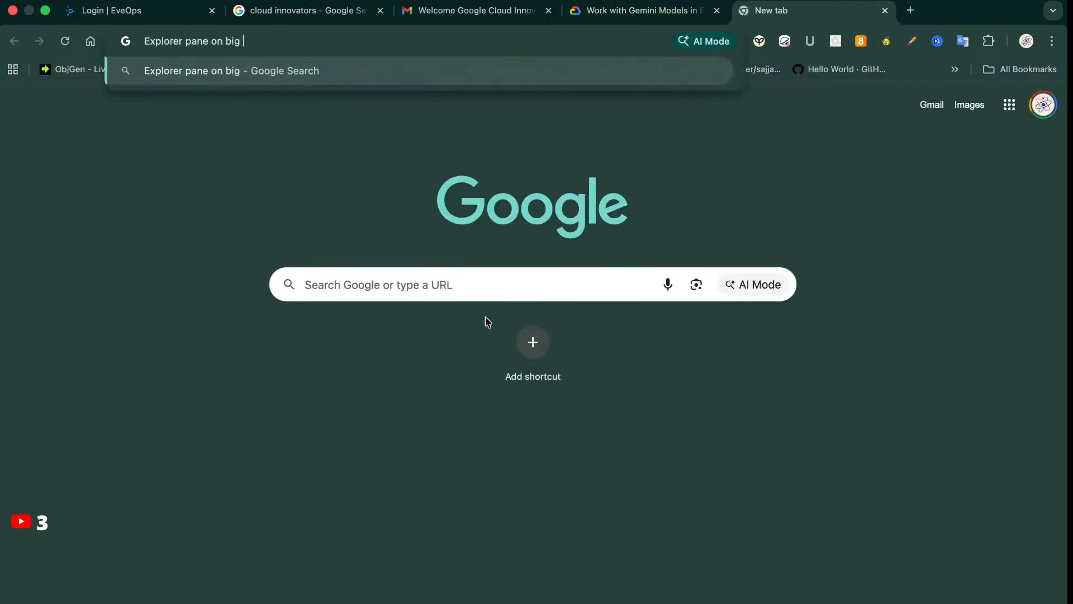
pyautogui.write('data')
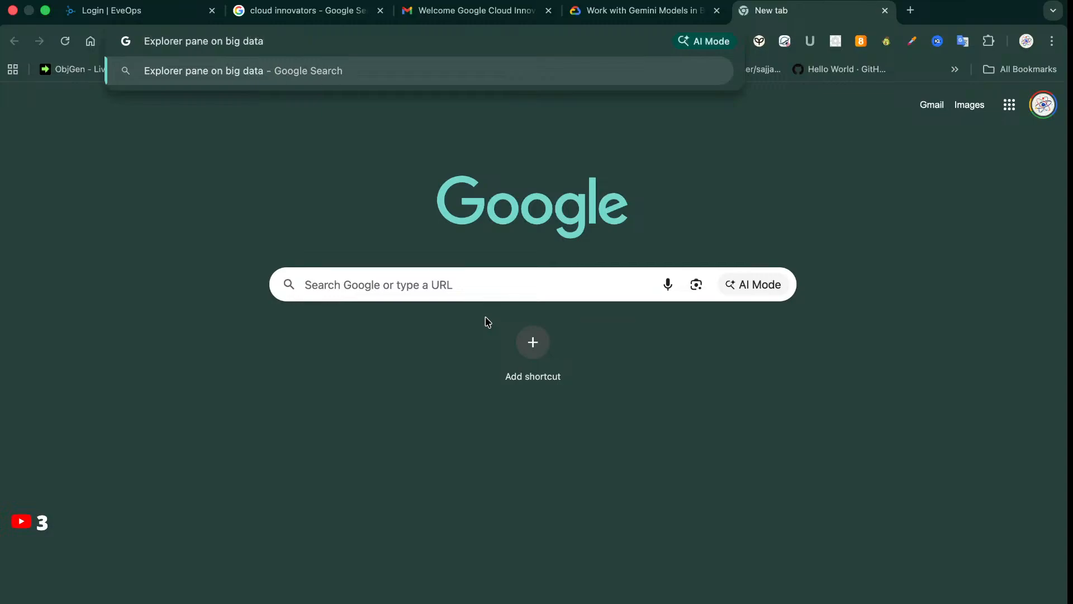
pyautogui.press('Return')
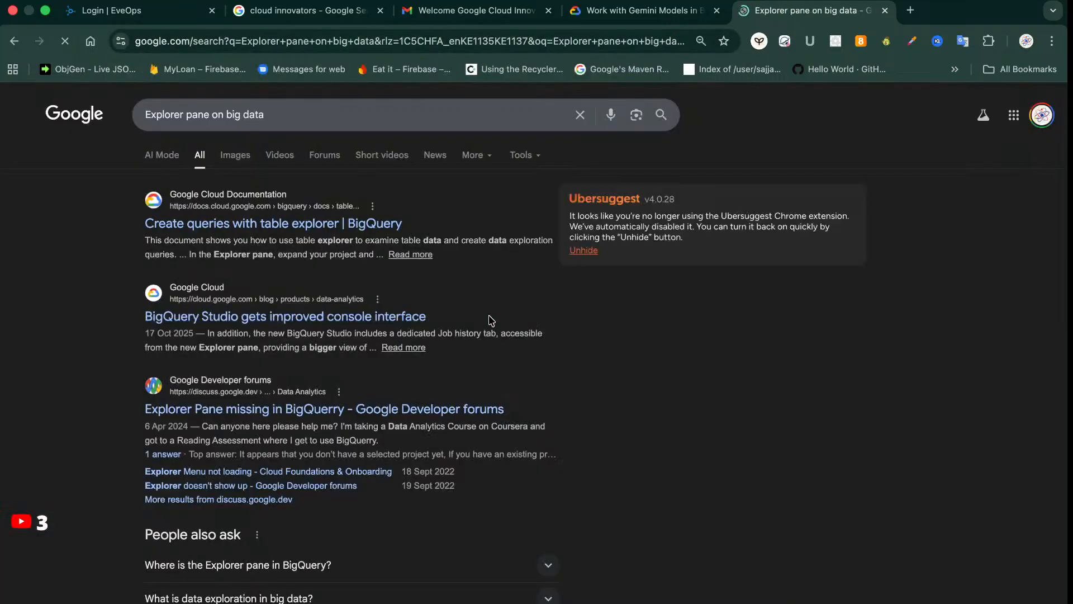
pyautogui.click(235, 153)
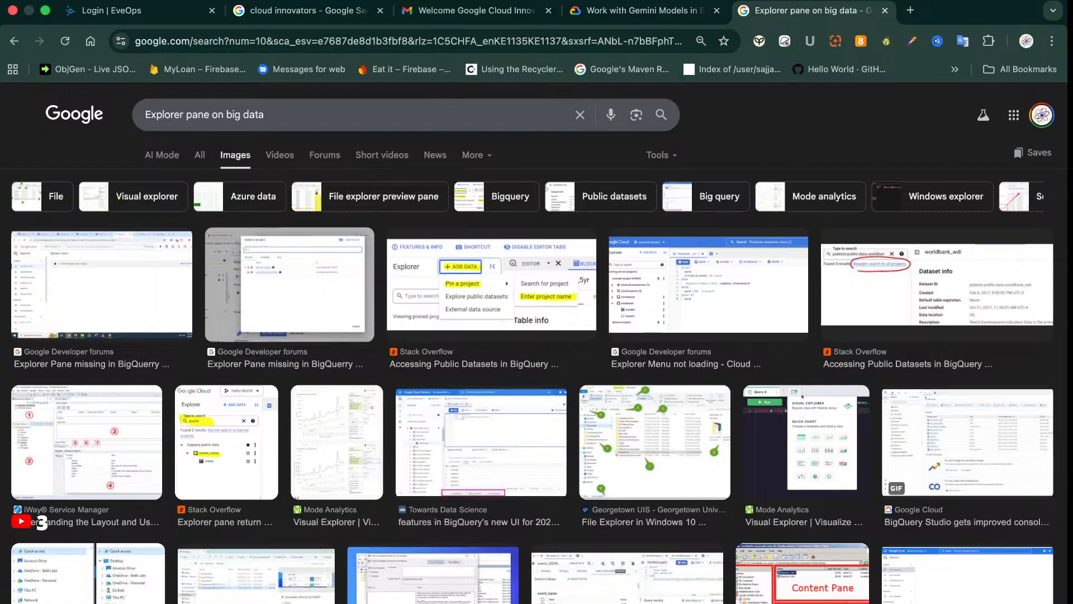
# Return to the BigQuery console window, switch to the Explorer pane and open Add data
pyautogui.click(377, 0)
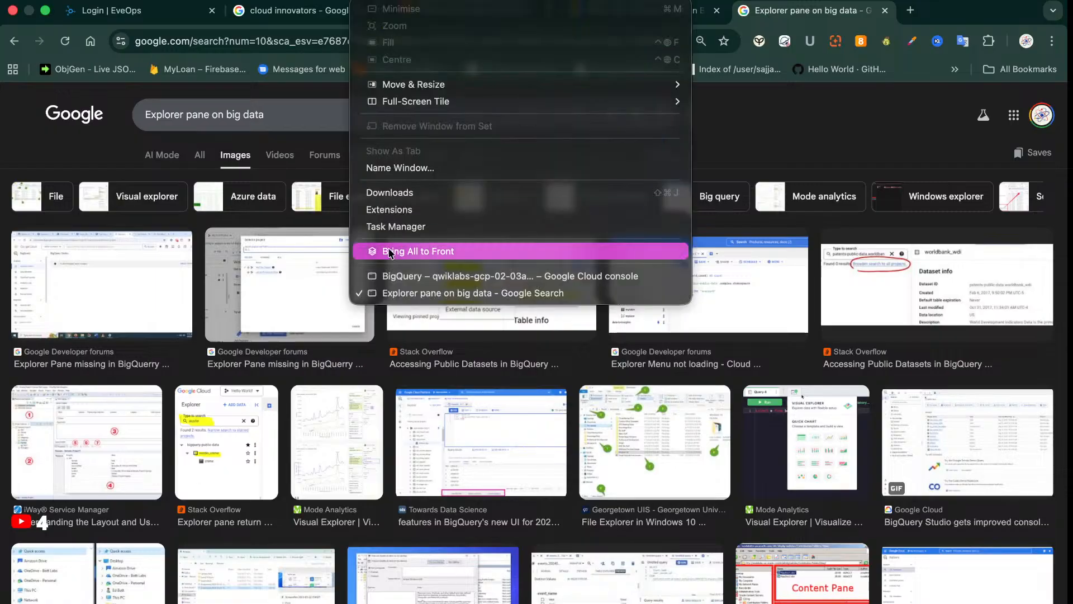
pyautogui.click(401, 276)
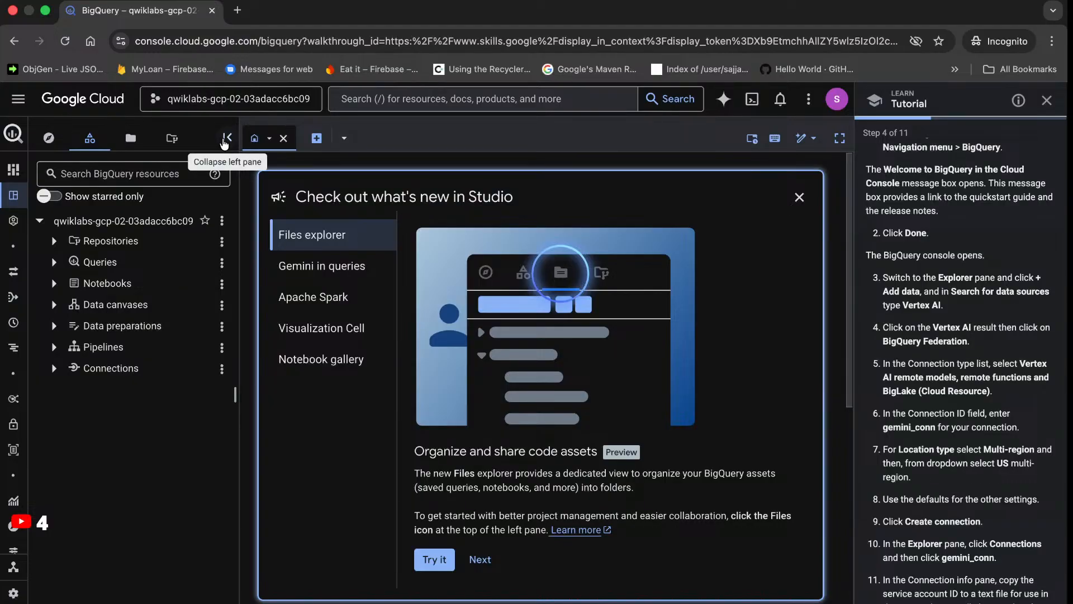
pyautogui.click(48, 138)
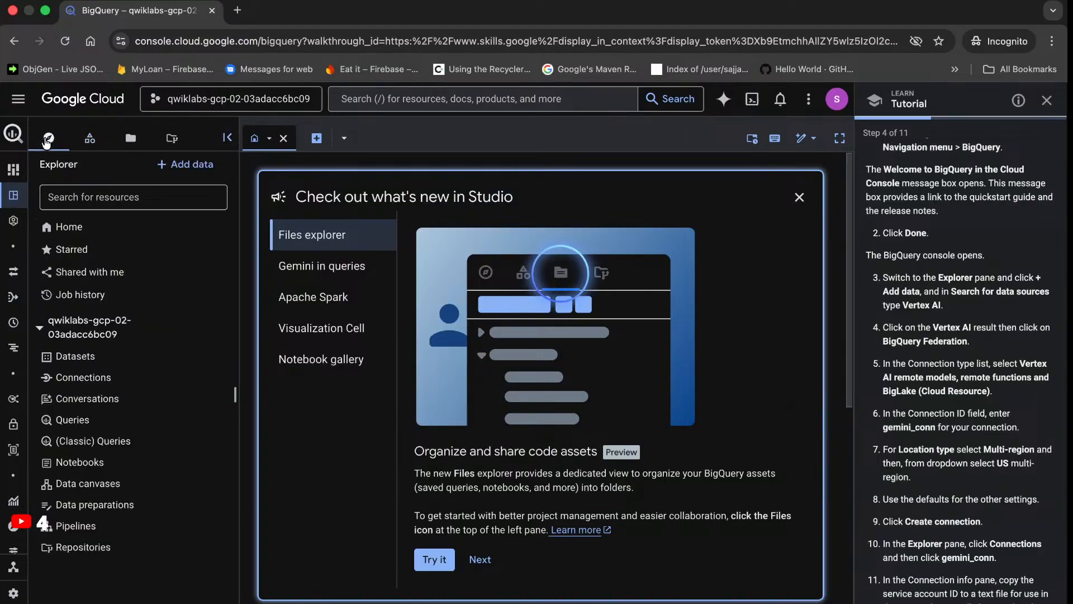
pyautogui.click(184, 164)
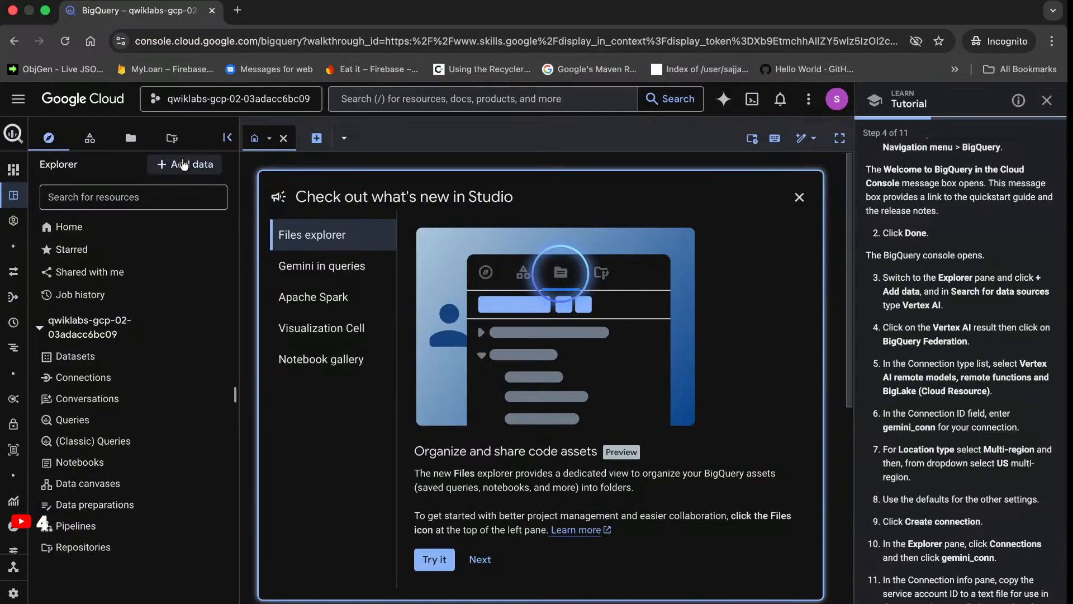
pyautogui.scroll(-1, 613, 365)
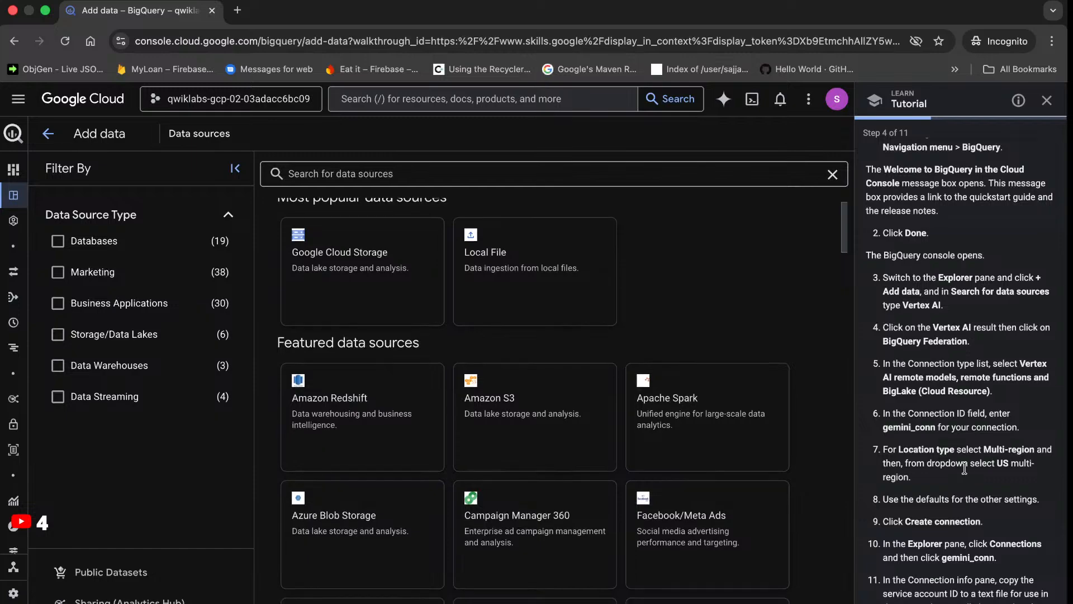
pyautogui.scroll(-1, 964, 468)
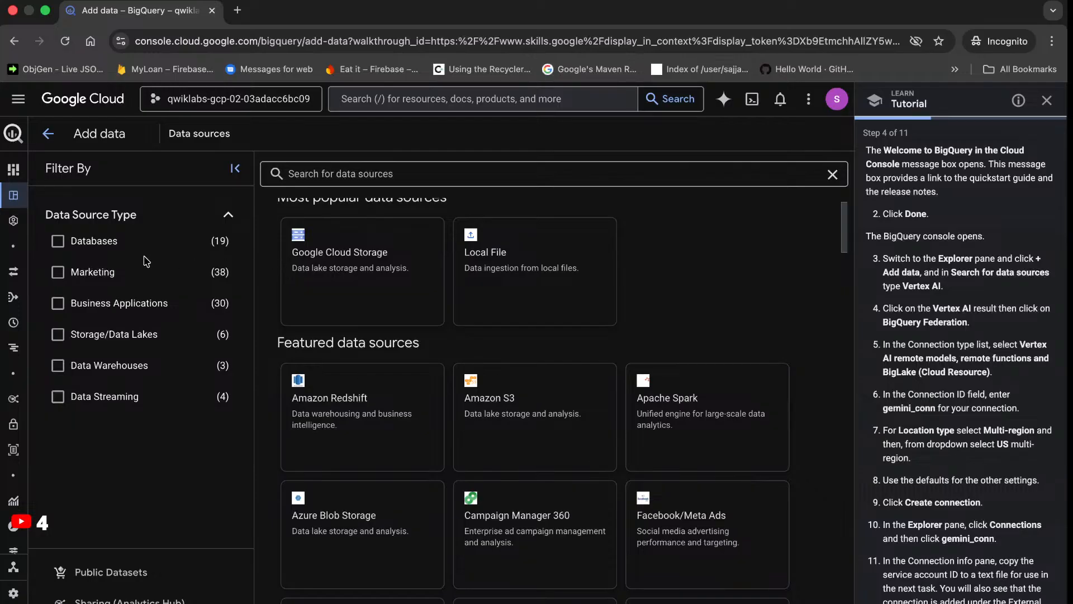
pyautogui.scroll(1, 433, 308)
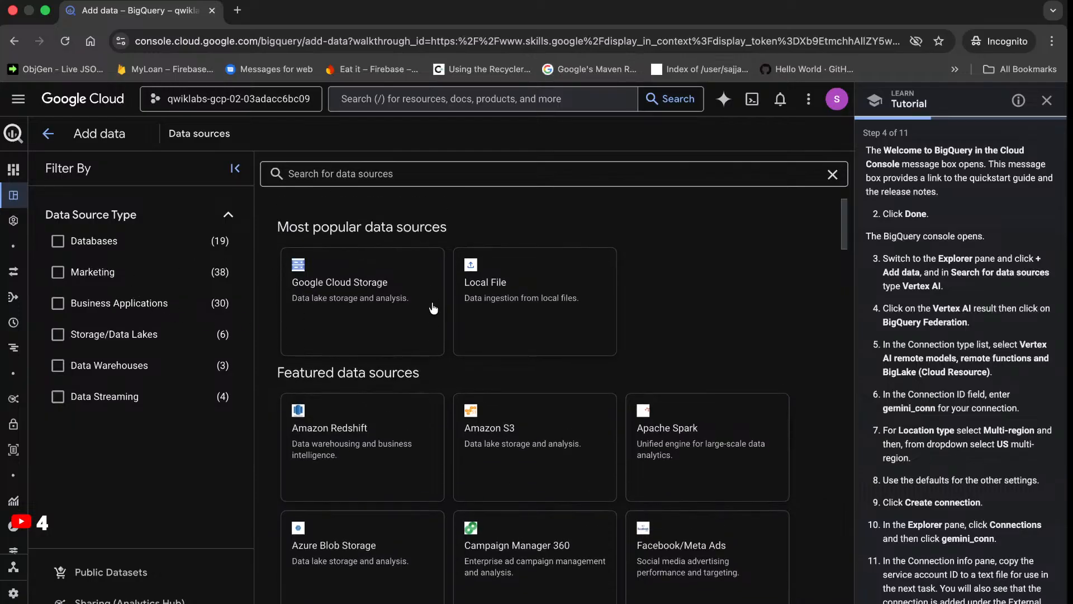
# Search the data sources for vertex, choose Vertex AI and open its BigQuery Federation connection form
pyautogui.click(478, 172)
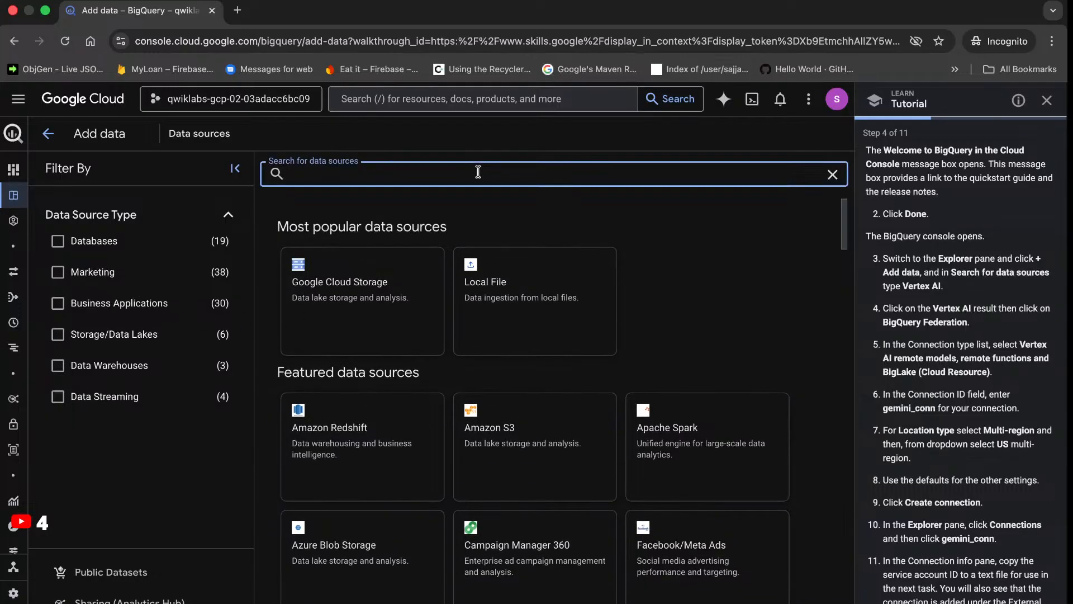
pyautogui.write('vert')
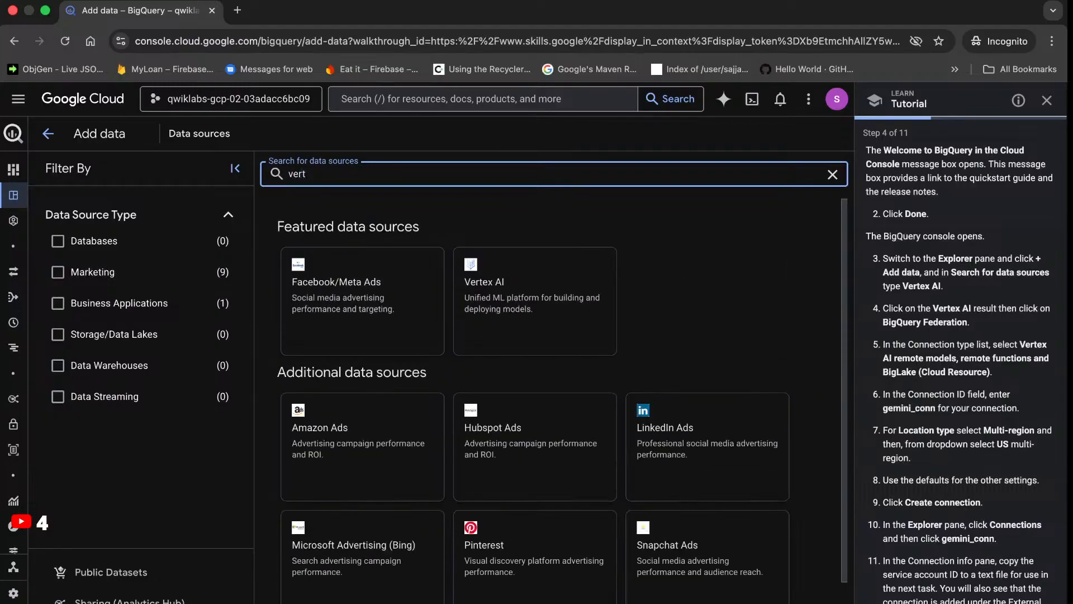
pyautogui.write('ex')
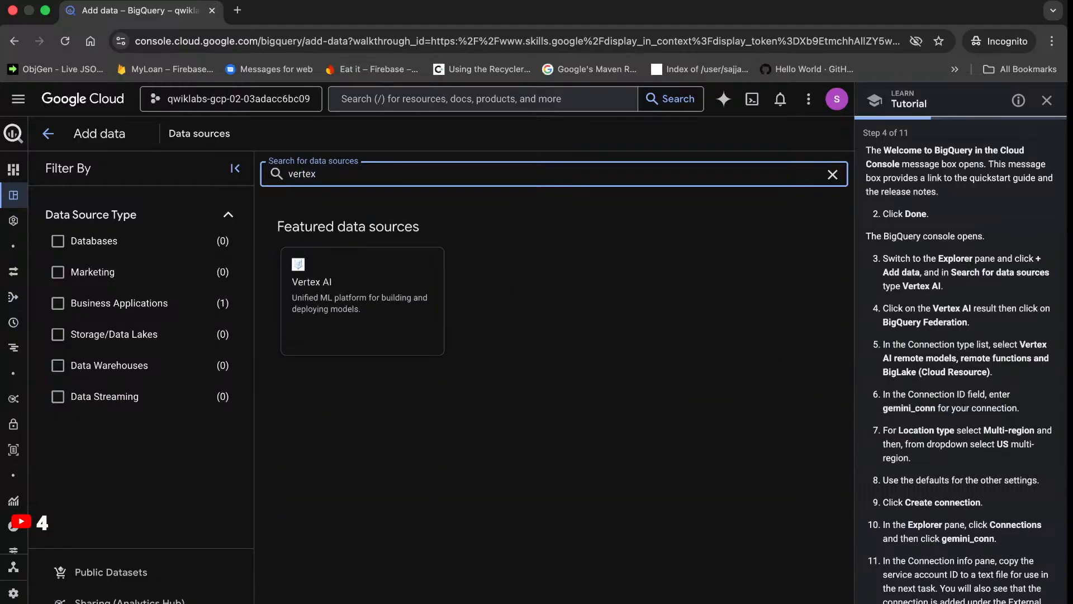
pyautogui.click(302, 296)
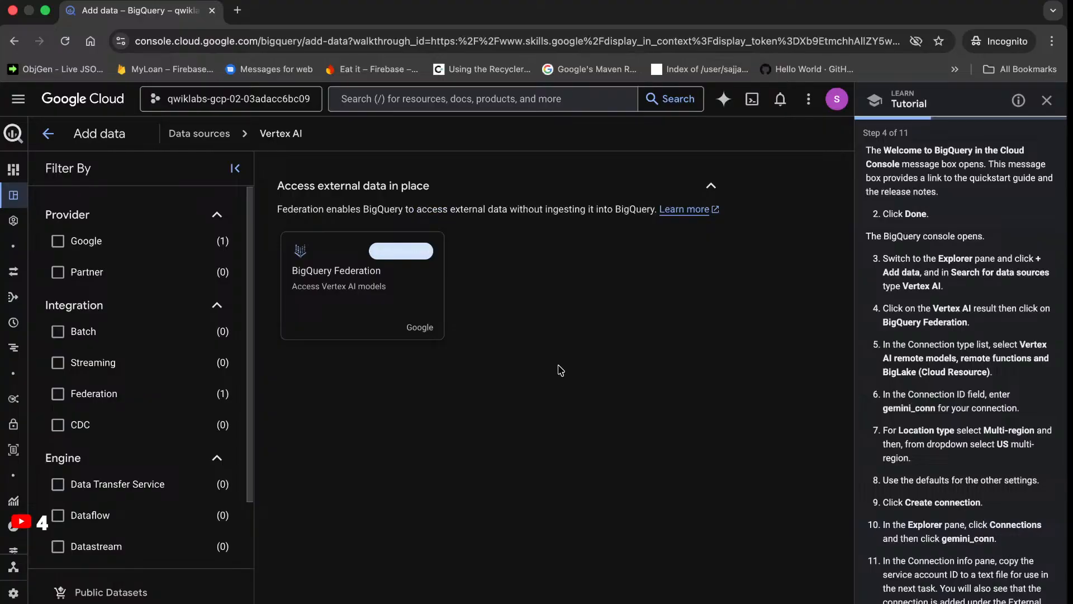
pyautogui.click(360, 274)
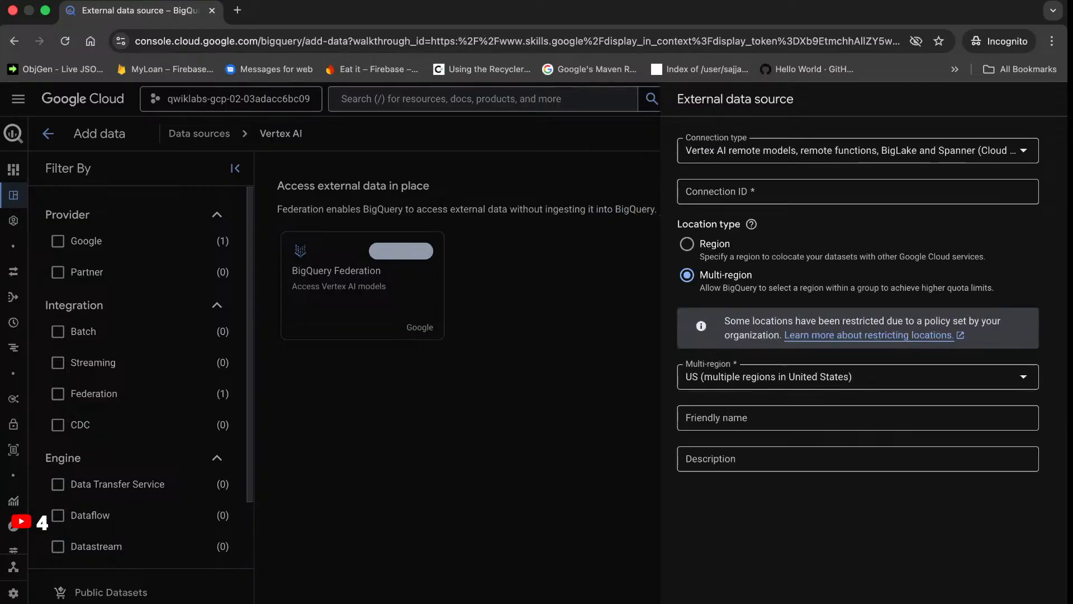
# Close the Google image search in the other browser window and return to BigQuery's External data source form
pyautogui.click(372, 0)
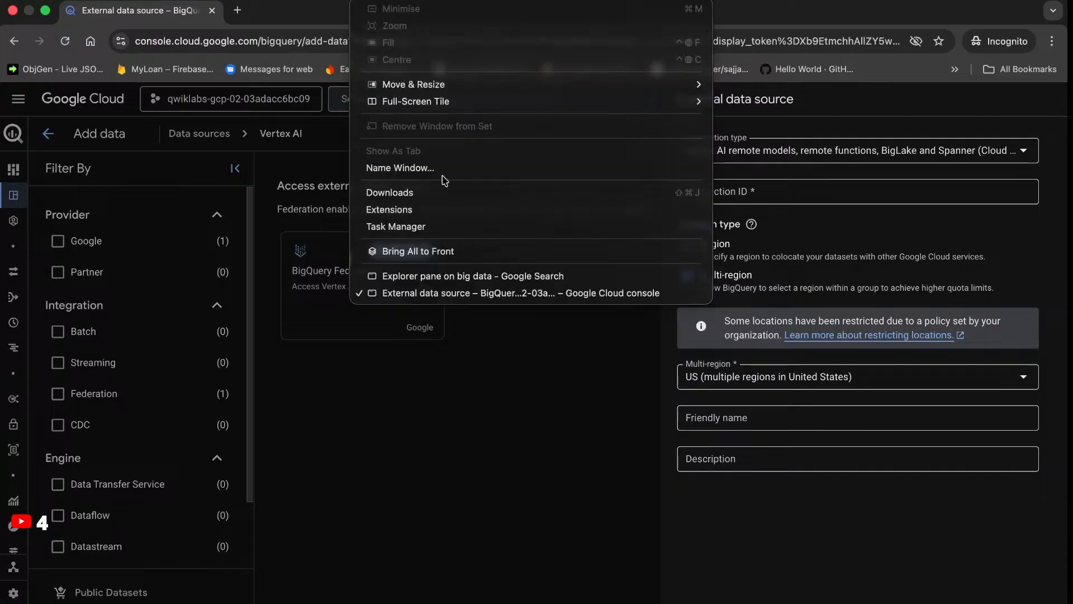
pyautogui.click(452, 277)
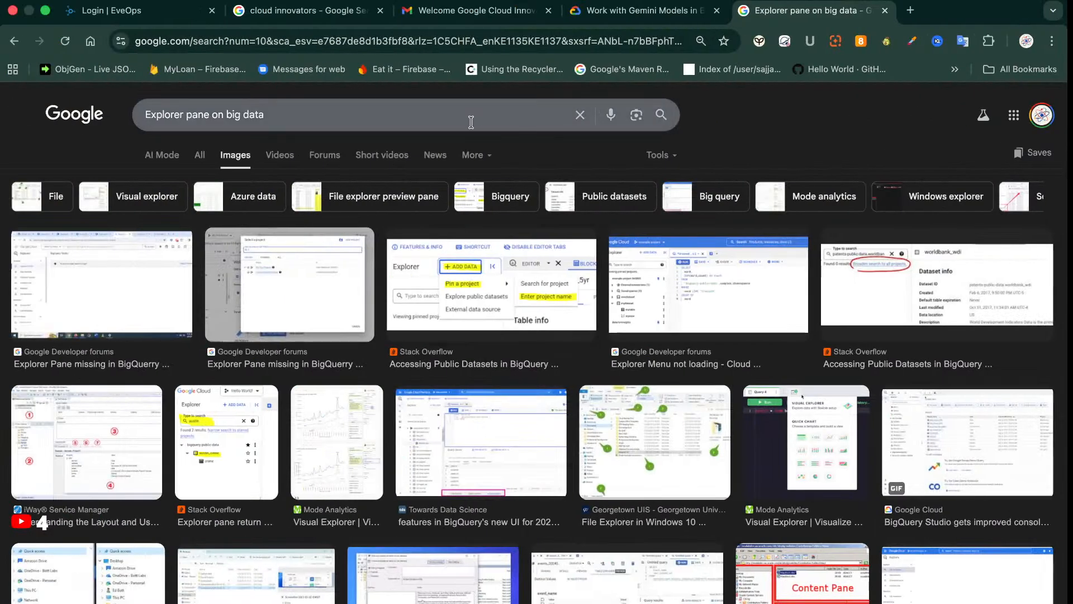
pyautogui.press('super+w')
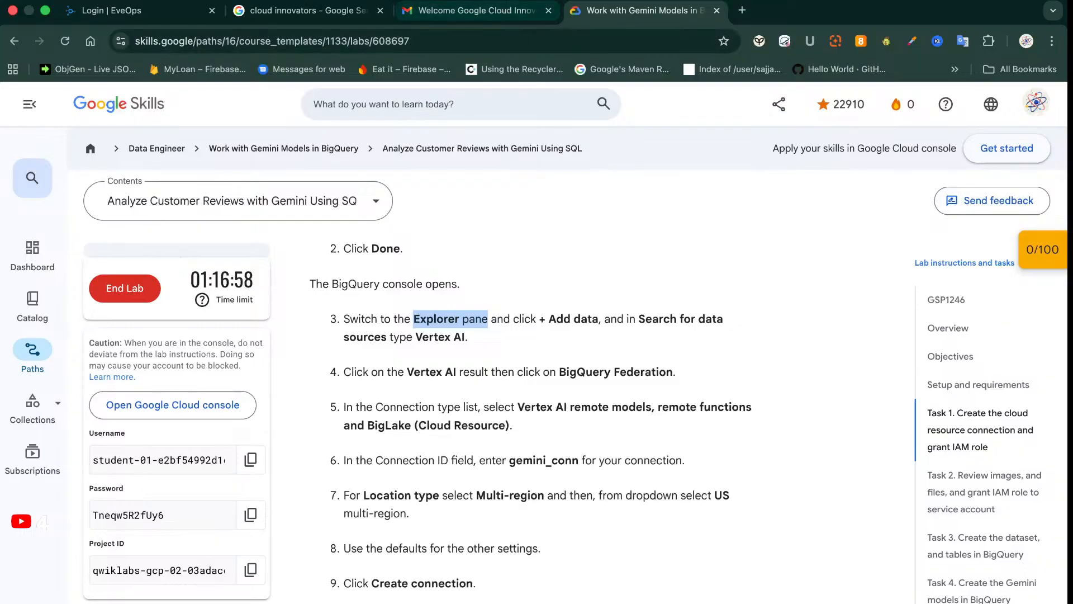
pyautogui.click(376, 2)
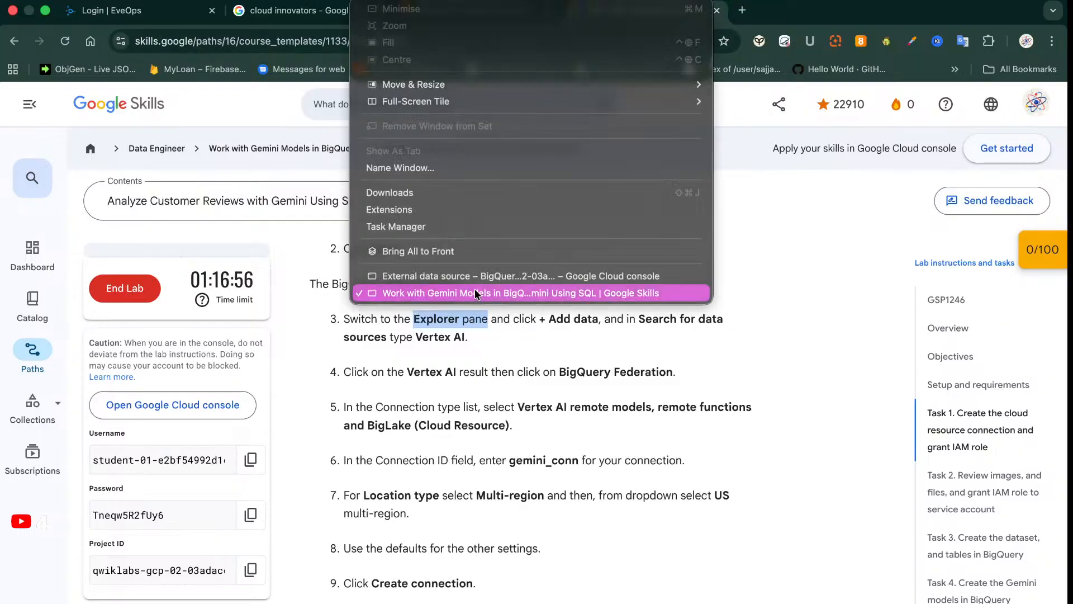
pyautogui.click(464, 276)
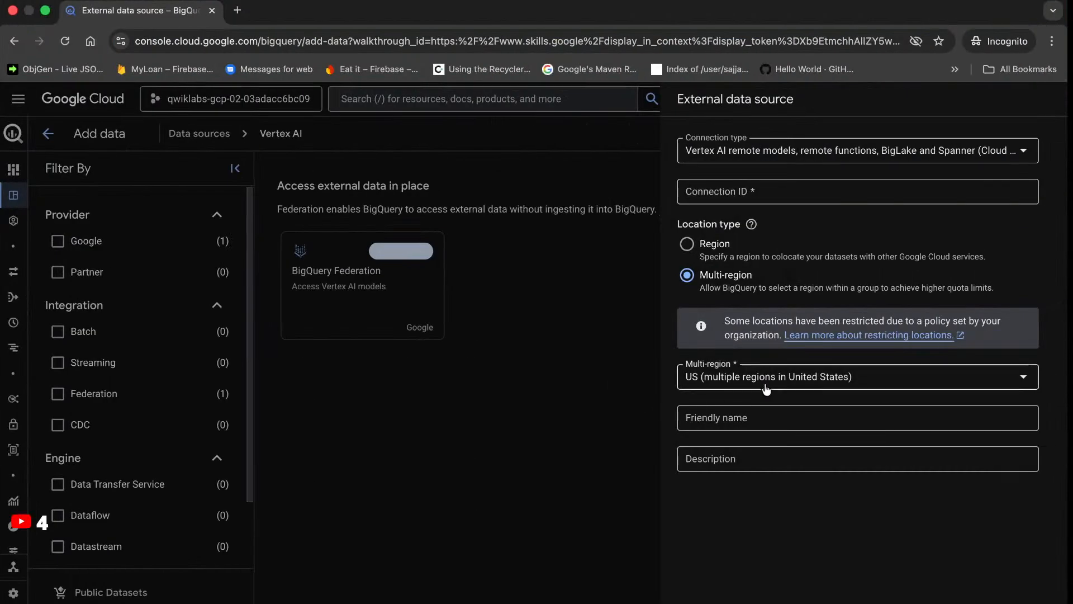
# Set the connection type to Vertex AI remote models, remote functions, BigLake and Spanner (Cloud Resource)
pyautogui.click(798, 165)
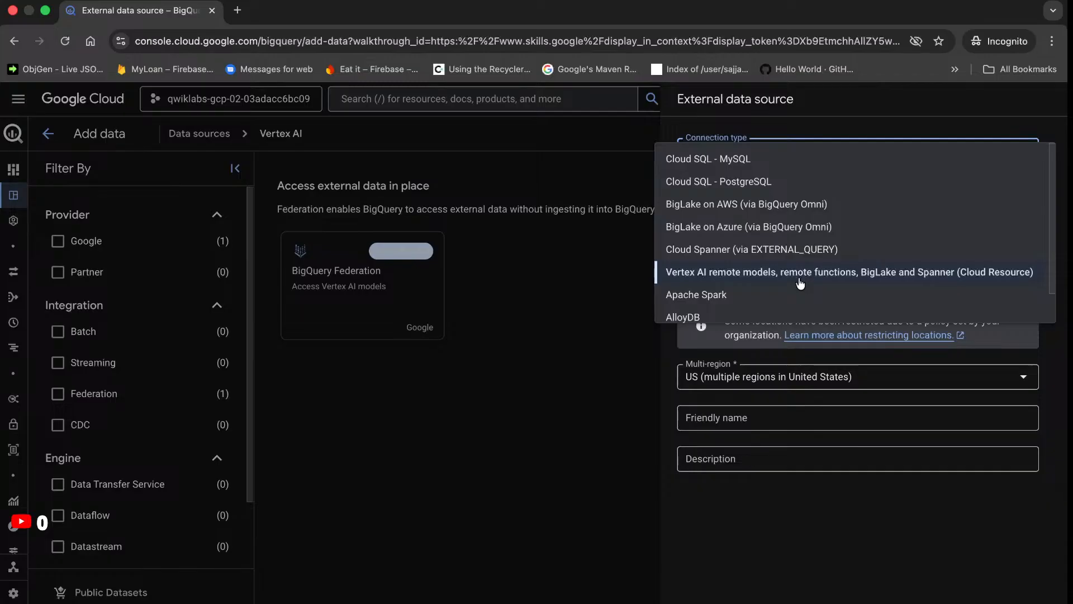
pyautogui.scroll(-1, 799, 283)
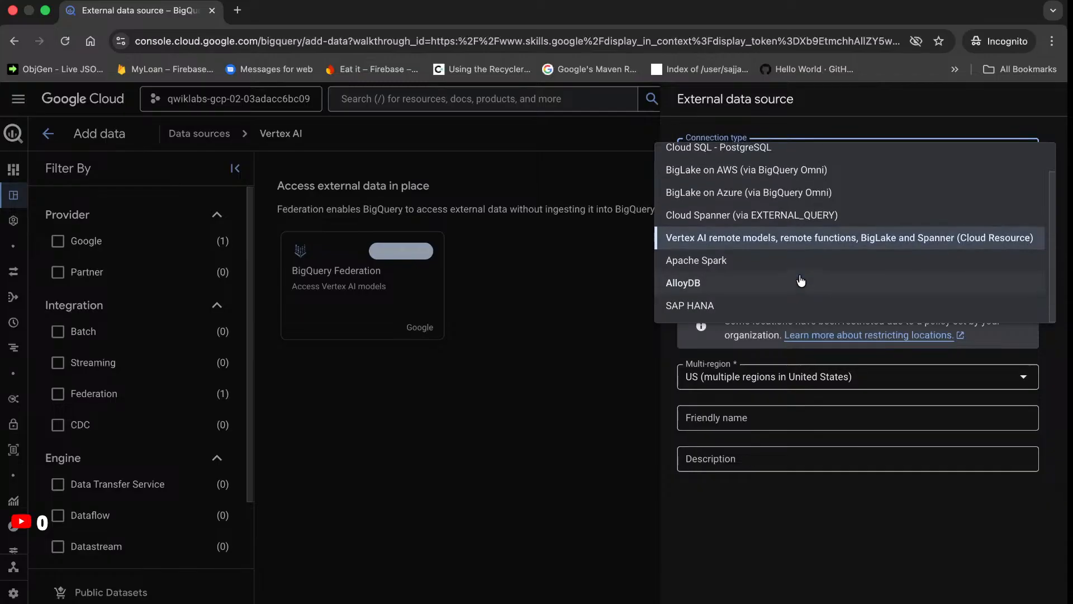
pyautogui.scroll(1, 800, 283)
pyautogui.click(801, 279)
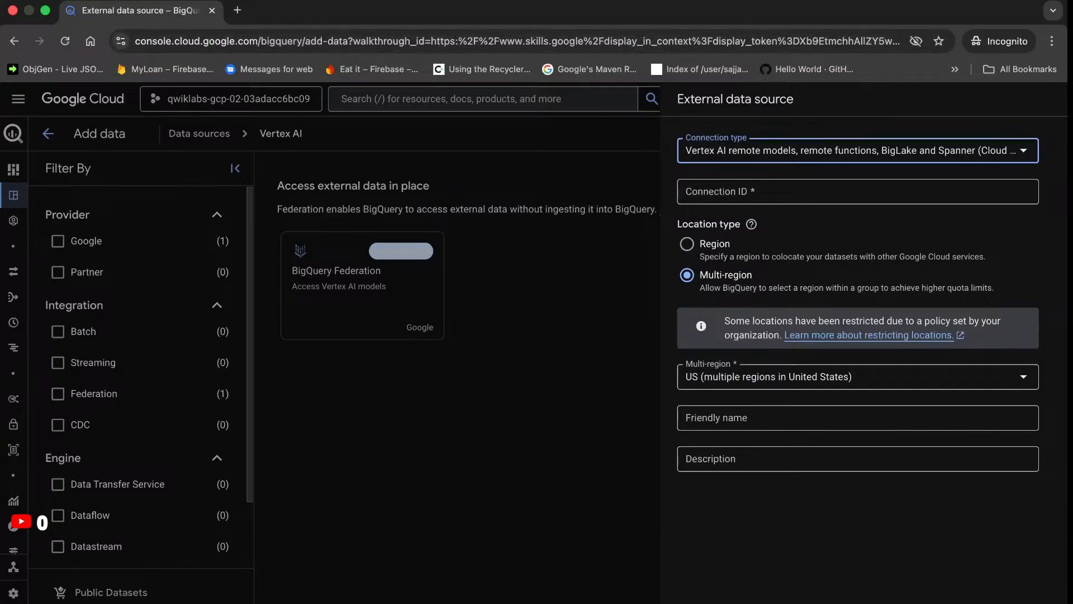
# Copy the connection ID gemini_conn from the lab instructions in the Google Skills window and return to the External data source form
pyautogui.click(455, 288)
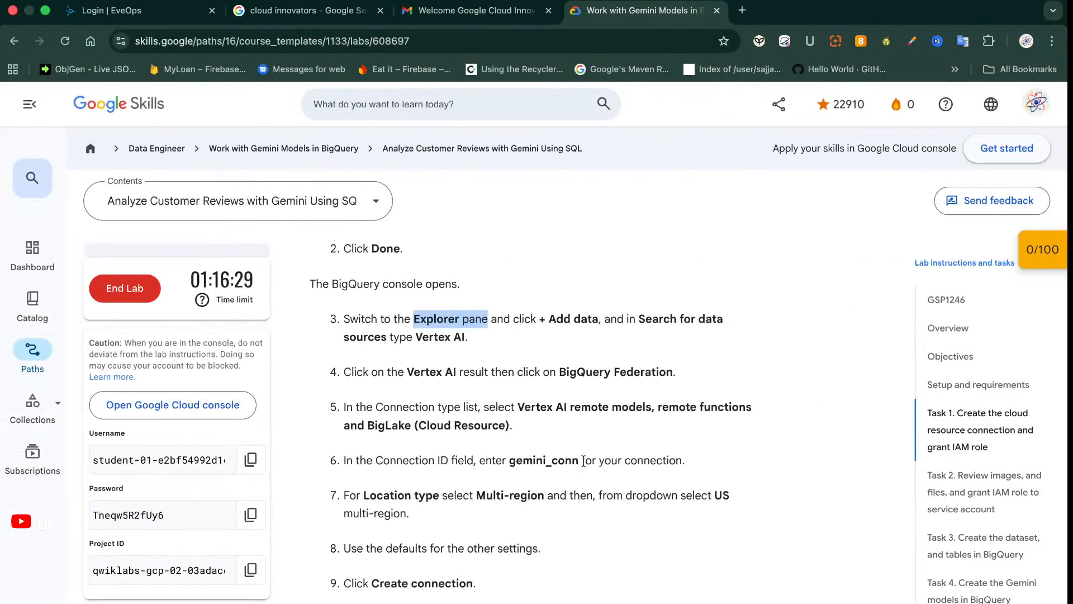
pyautogui.moveTo(578, 460); pyautogui.dragTo(508, 460)
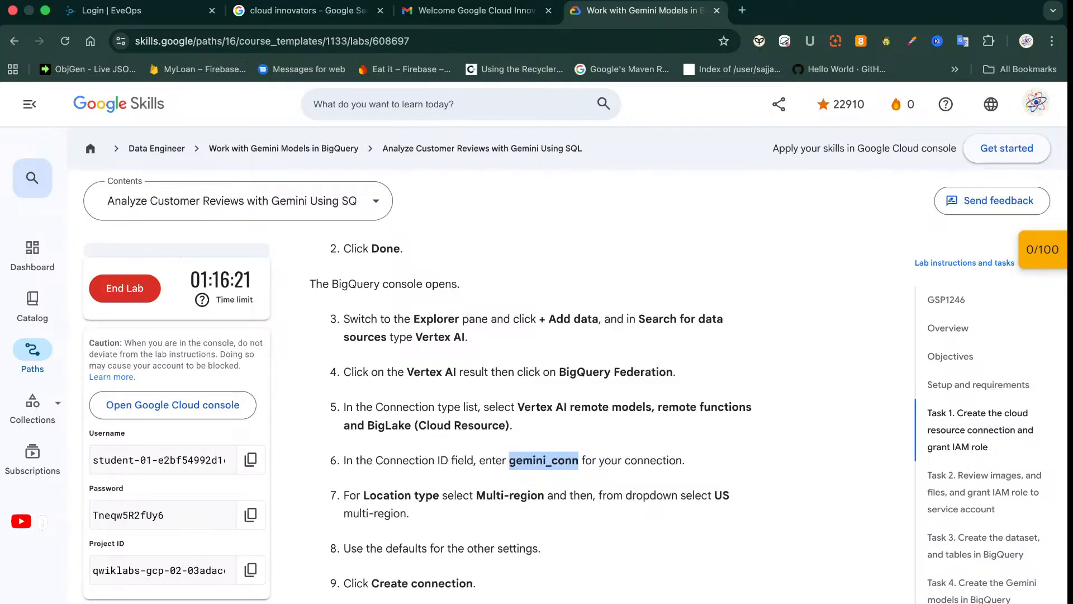
pyautogui.click(374, 0)
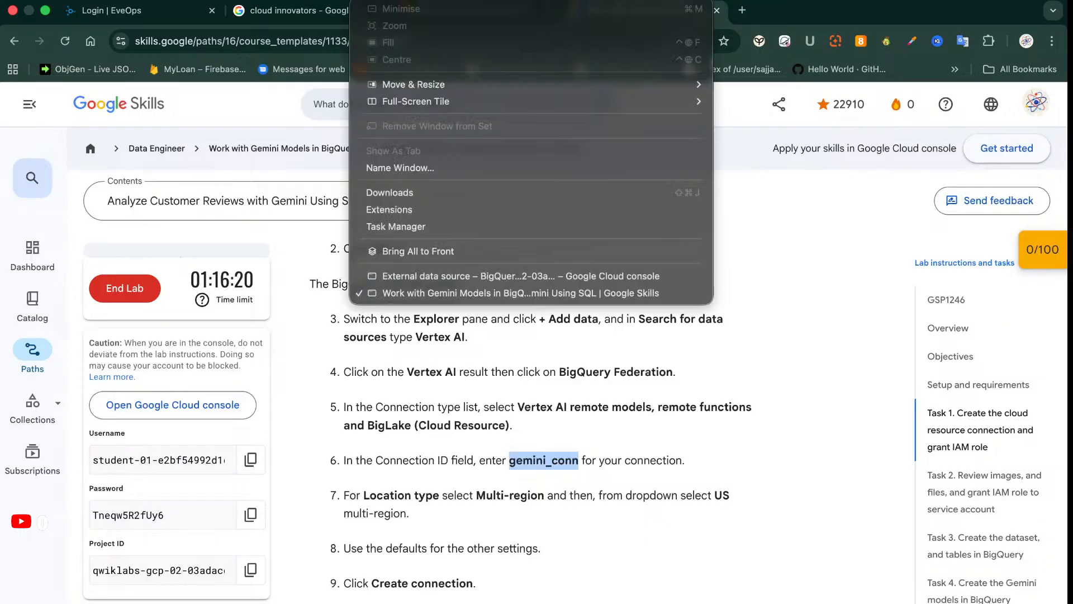
pyautogui.click(527, 276)
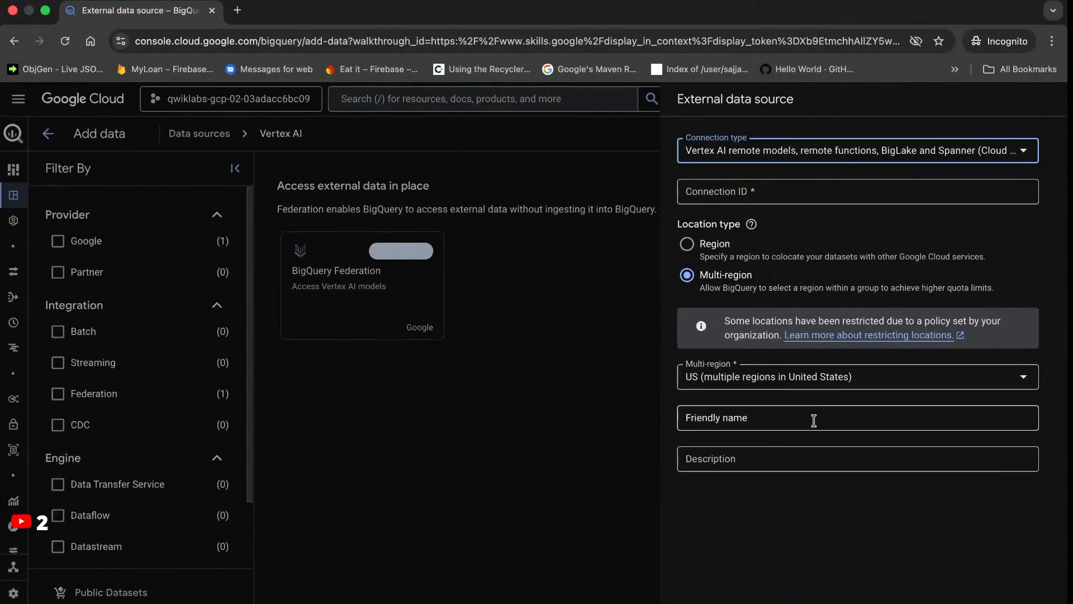
# Create the connection with the US multi-region and the connection ID gemini_conn
pyautogui.click(827, 377)
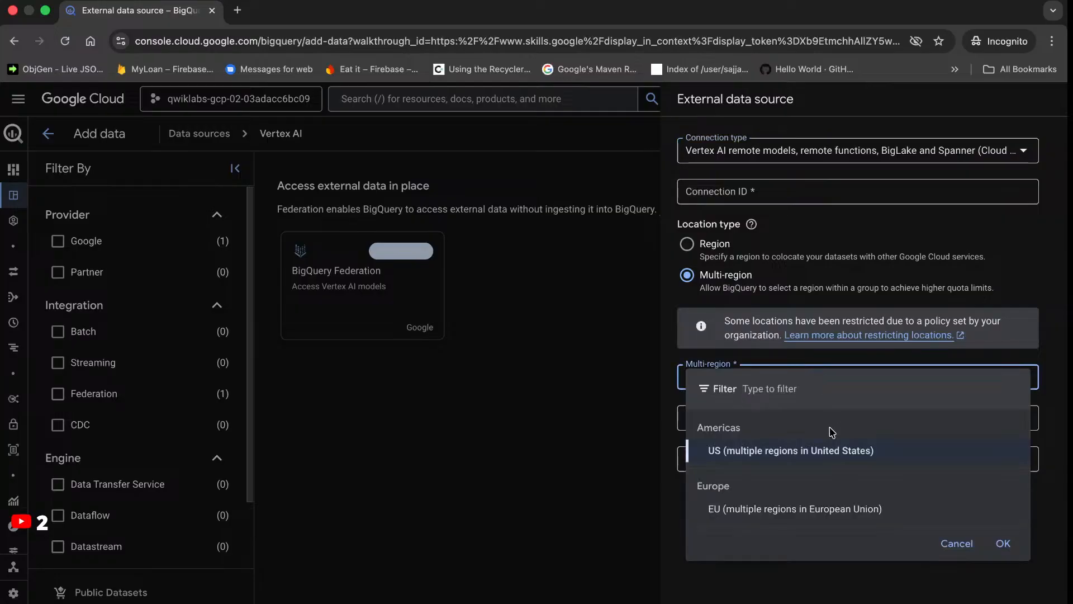
pyautogui.click(836, 451)
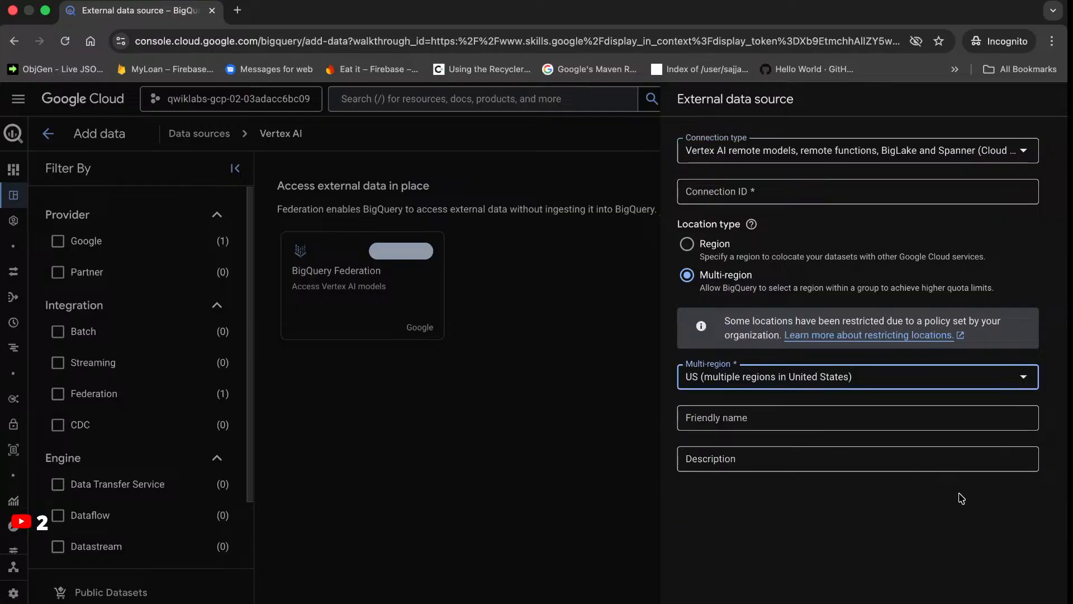
pyautogui.click(840, 184)
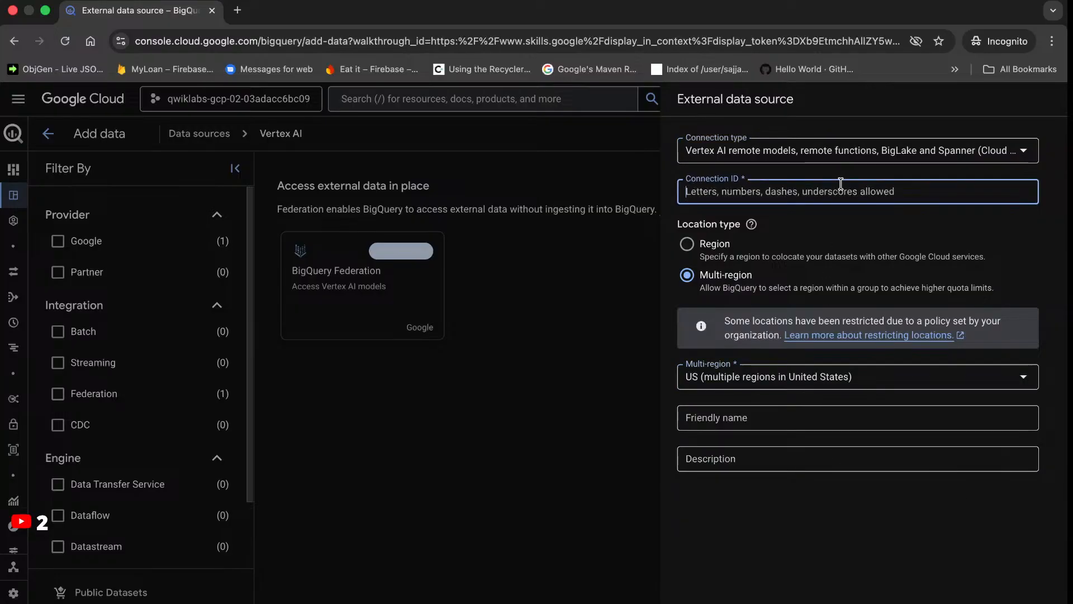
pyautogui.write('gemini_conn')
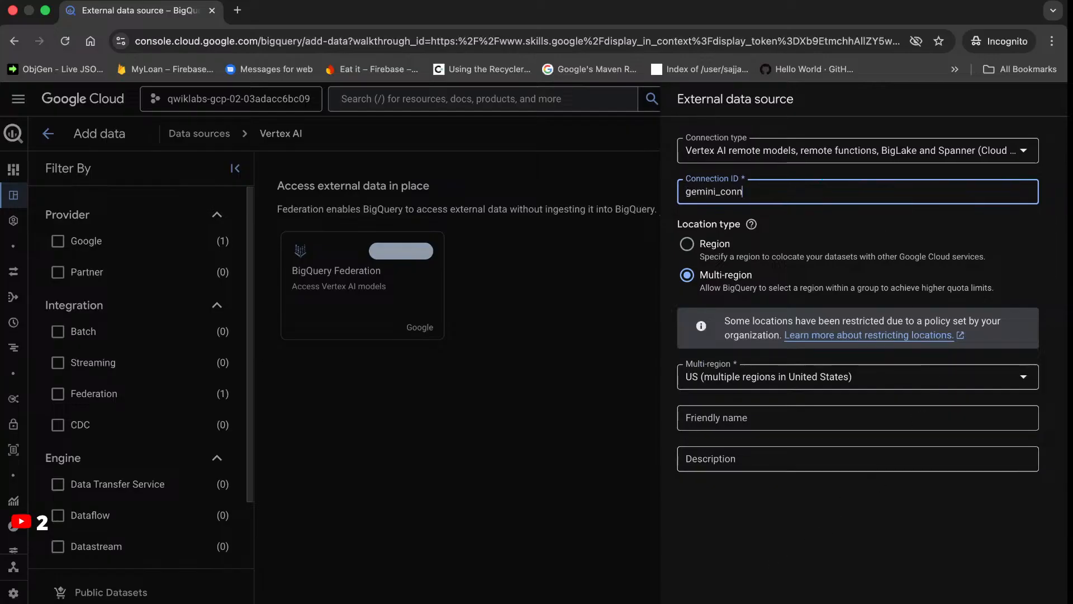
pyautogui.click(751, 603)
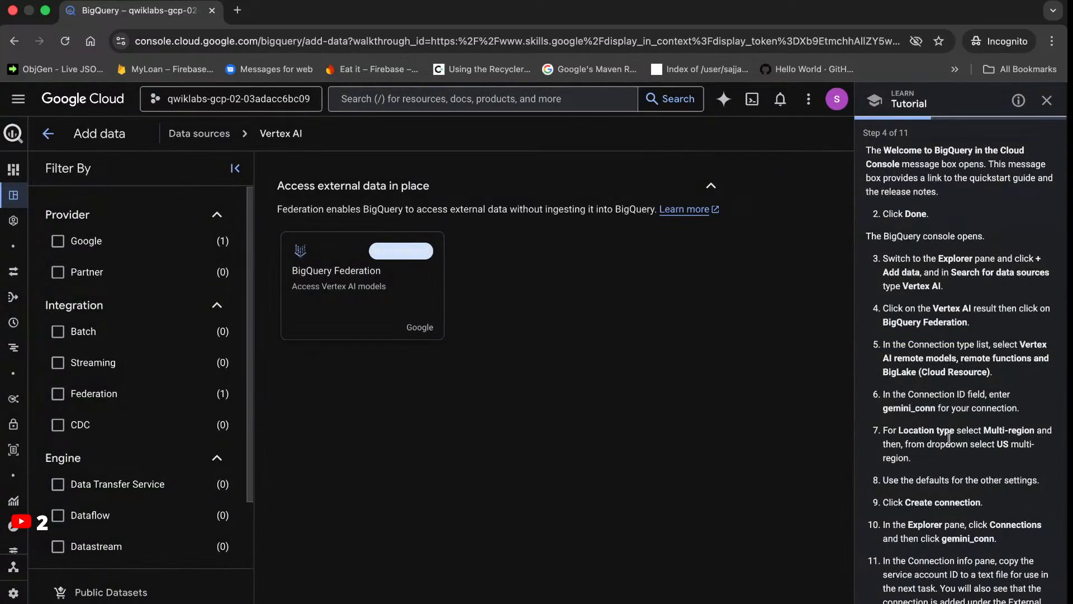
# Go back to the Explorer pane, list the project's connections and open gemini_conn
pyautogui.scroll(-2, 950, 437)
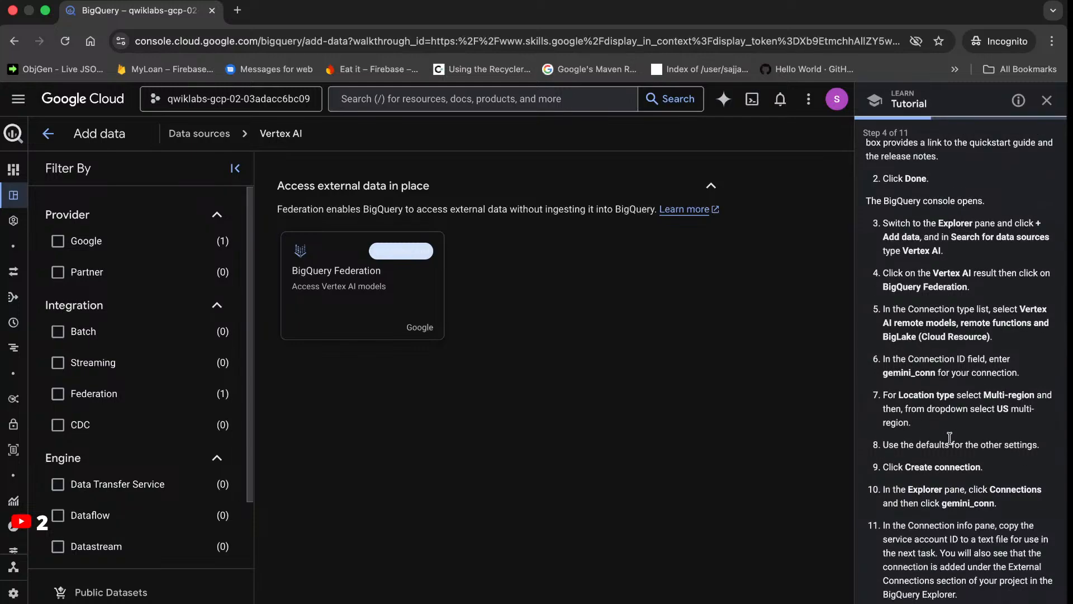
pyautogui.scroll(-4, 950, 438)
pyautogui.scroll(-3, 950, 437)
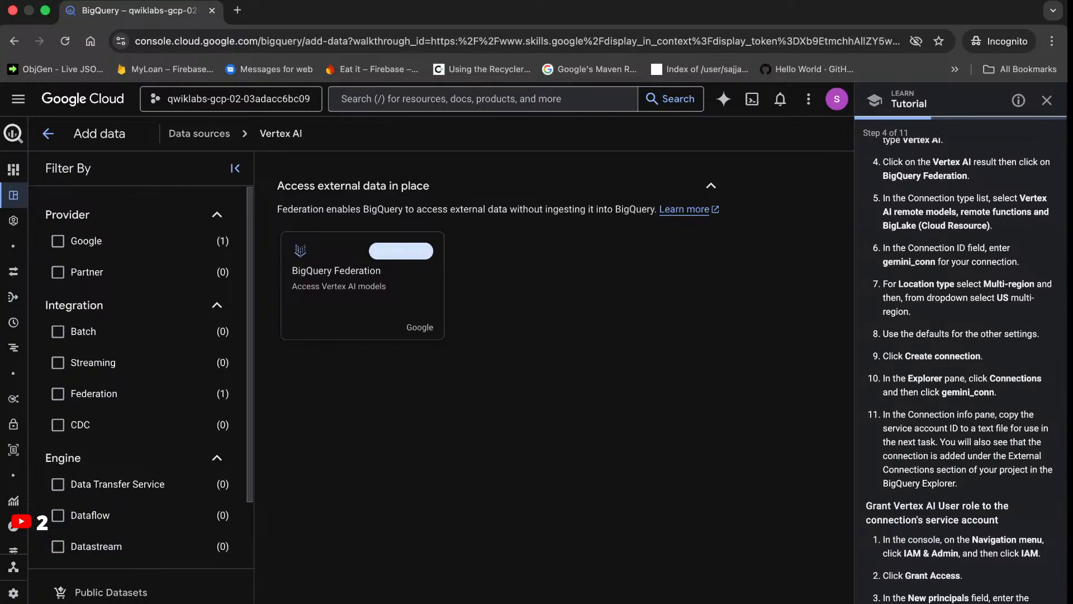
pyautogui.rightClick(596, 396)
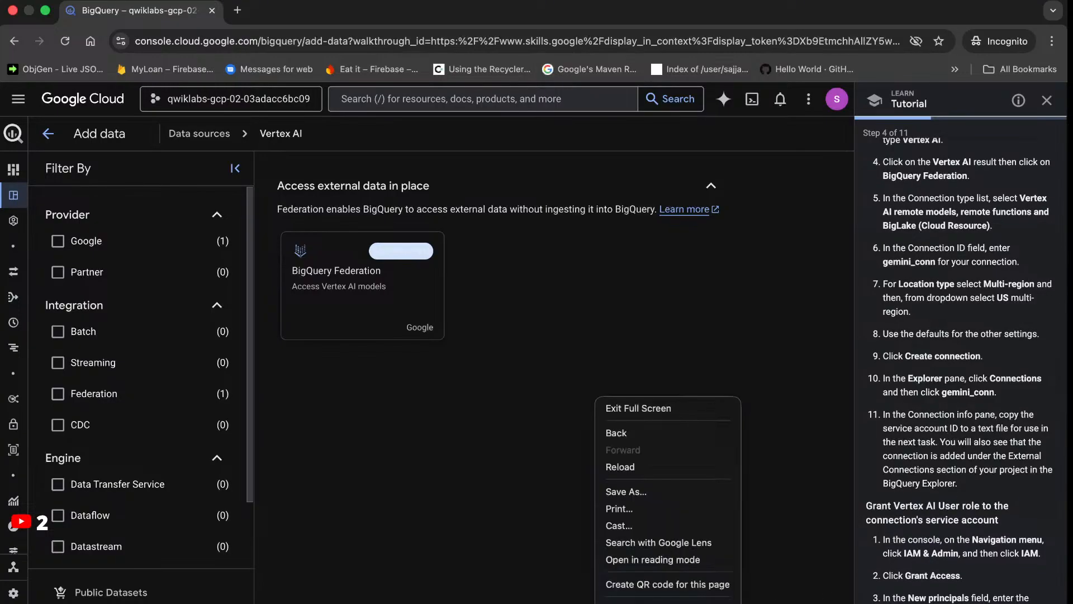
pyautogui.press('Escape')
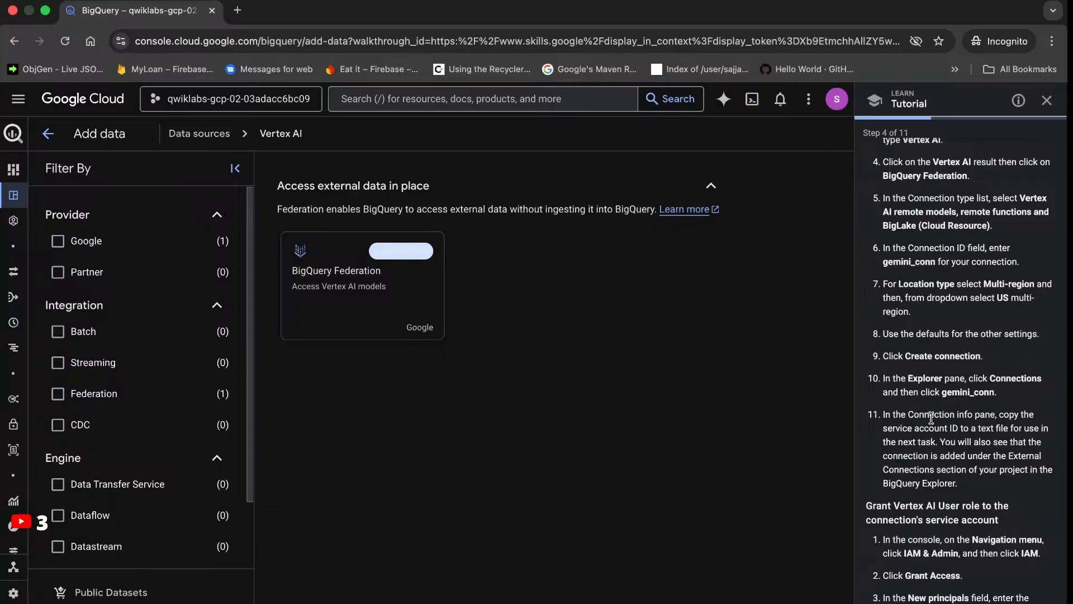
pyautogui.scroll(-1, 931, 417)
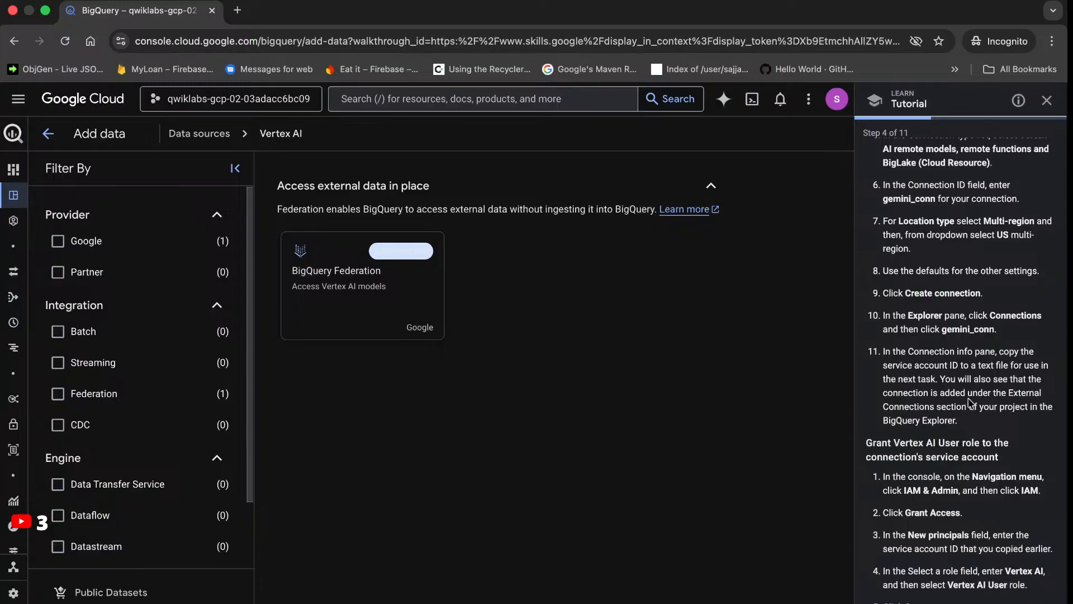
pyautogui.click(48, 133)
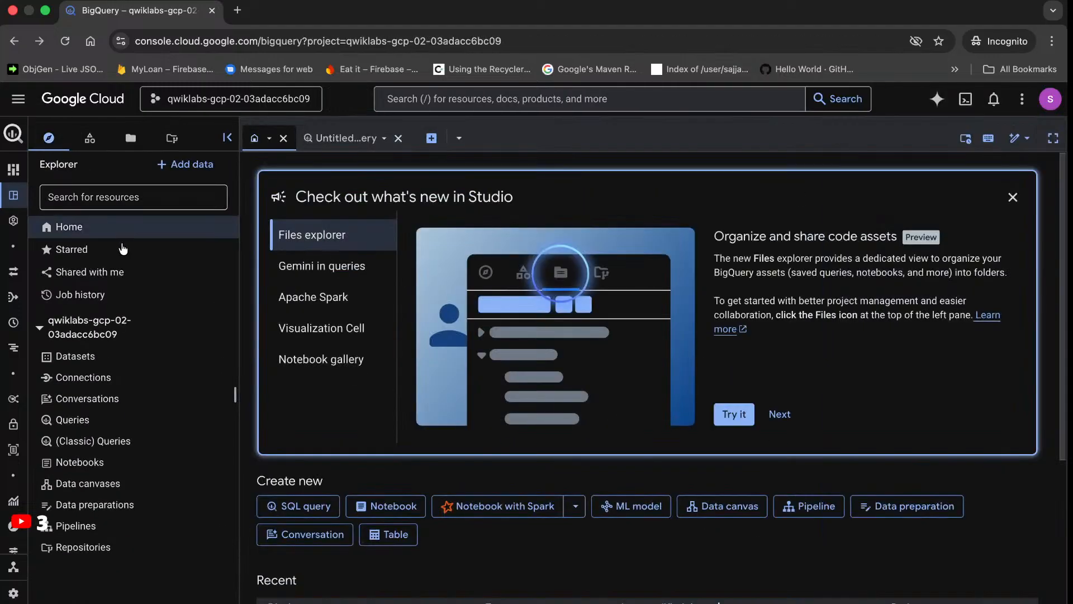
pyautogui.click(139, 383)
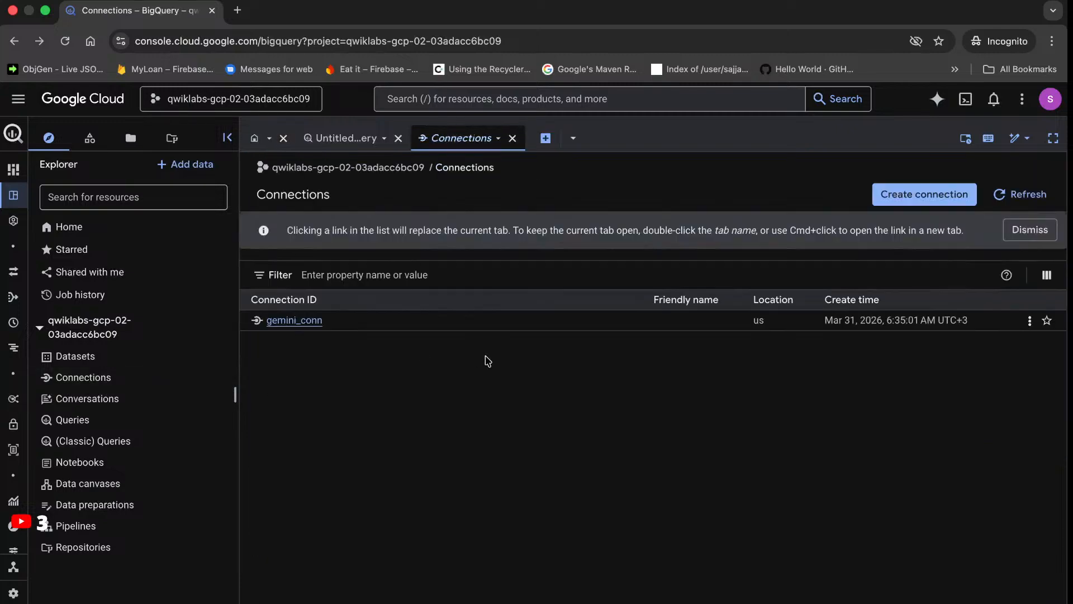
pyautogui.click(310, 321)
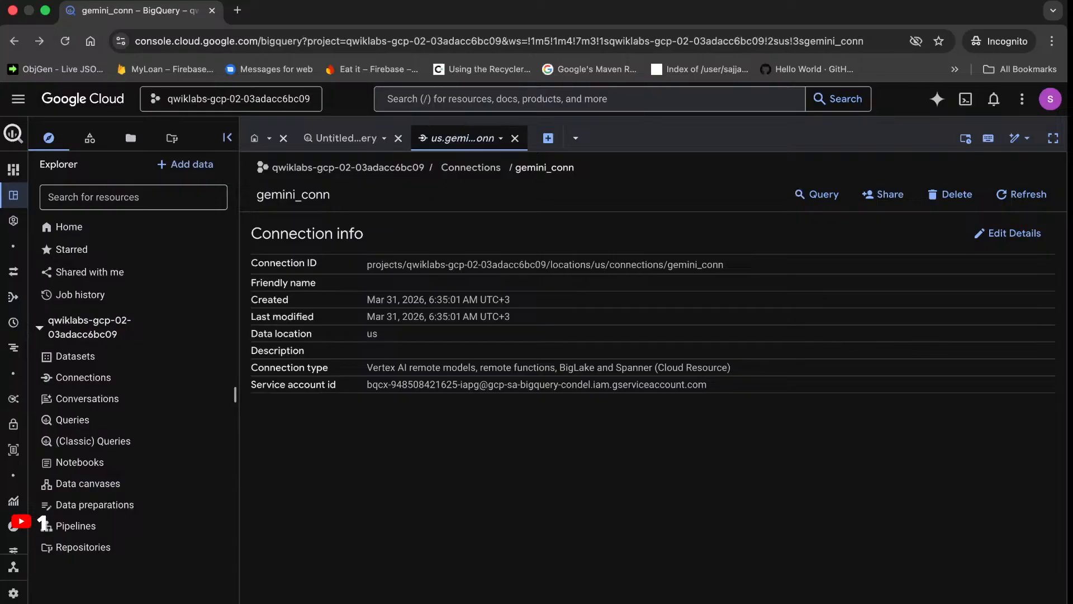
# Read the lab instructions on the connection's service account ID in the Google Skills window and return to the gemini_conn details
pyautogui.click(370, 0)
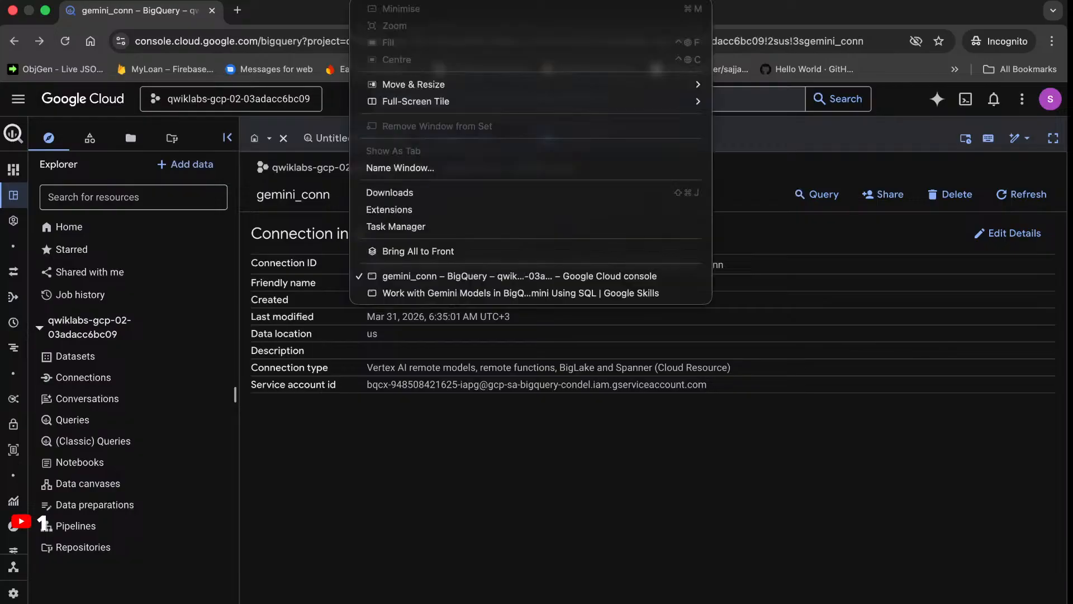
pyautogui.click(416, 293)
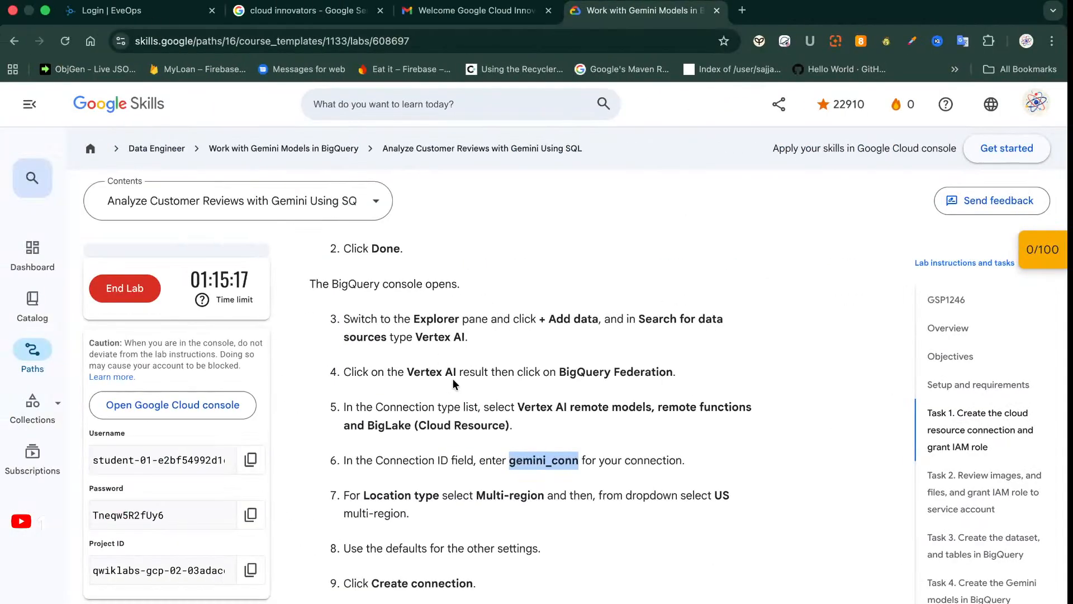
pyautogui.scroll(-1, 467, 412)
pyautogui.scroll(-5, 467, 412)
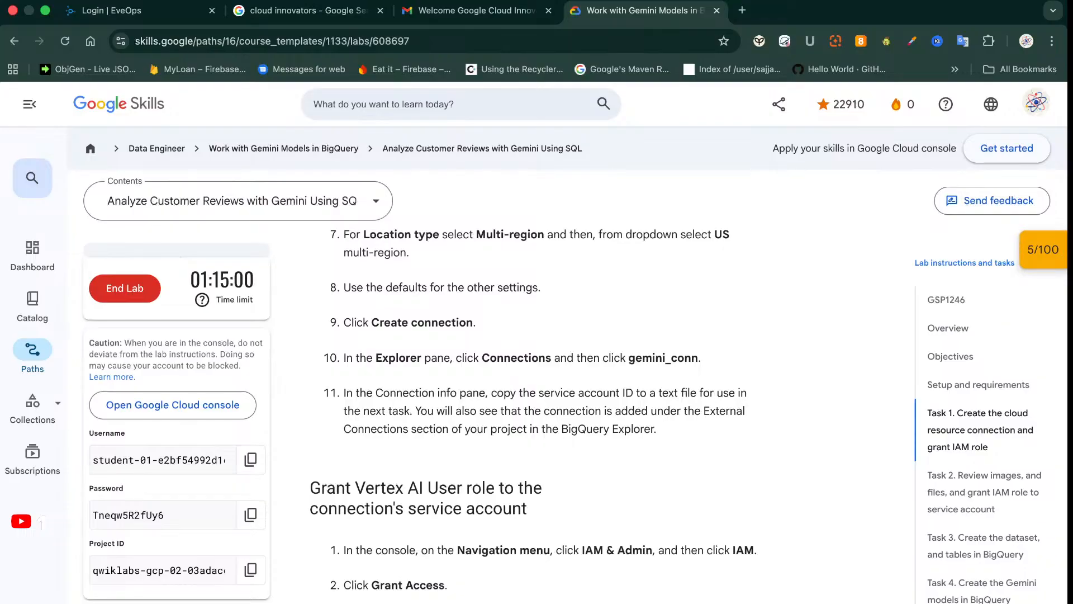
pyautogui.click(375, 0)
pyautogui.click(446, 272)
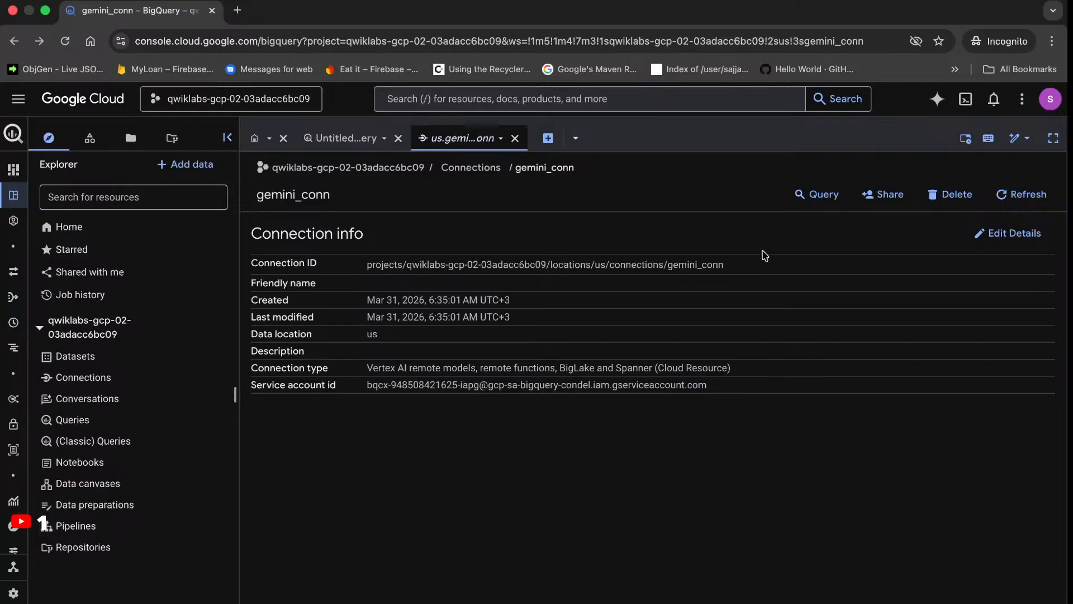
# Copy gemini_conn's full connection ID into the address bar of a new browser tab and return to the connection details
pyautogui.click(734, 264)
pyautogui.press('super+t')
pyautogui.press('super+v')
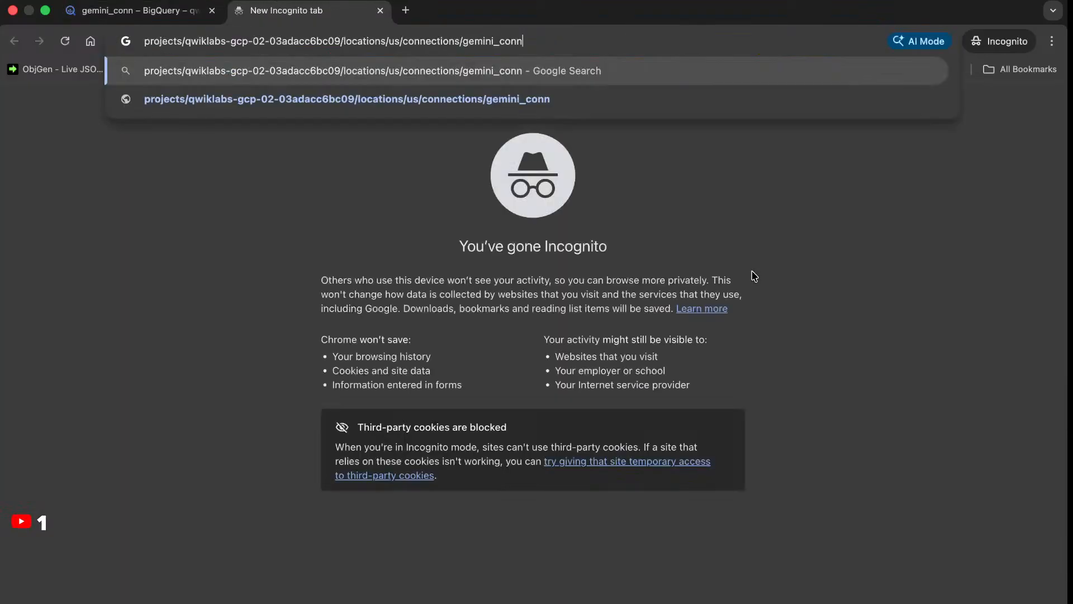
pyautogui.click(156, 11)
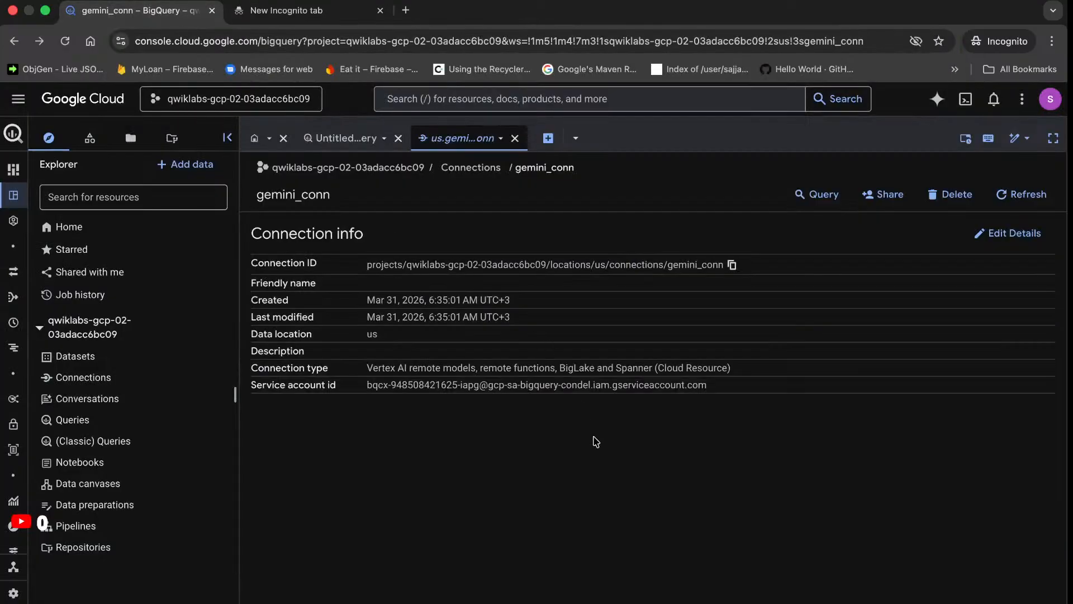
pyautogui.press('super+Tab')
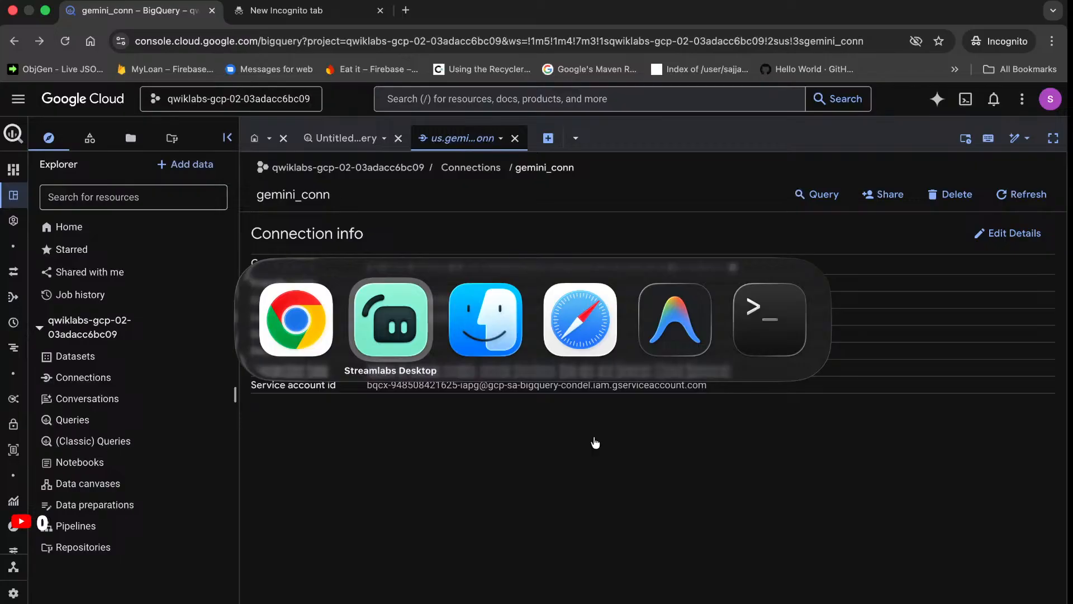
pyautogui.press('super+Tab')
pyautogui.press('super+Tab')
pyautogui.press('super+Tab')
pyautogui.press('super+Tab')
pyautogui.press('super+Tab')
pyautogui.press('super+Tab')
pyautogui.press('super+Tab')
pyautogui.press('super+Tab')
pyautogui.press('super+Tab')
pyautogui.press('super+Tab')
pyautogui.press('super+Tab')
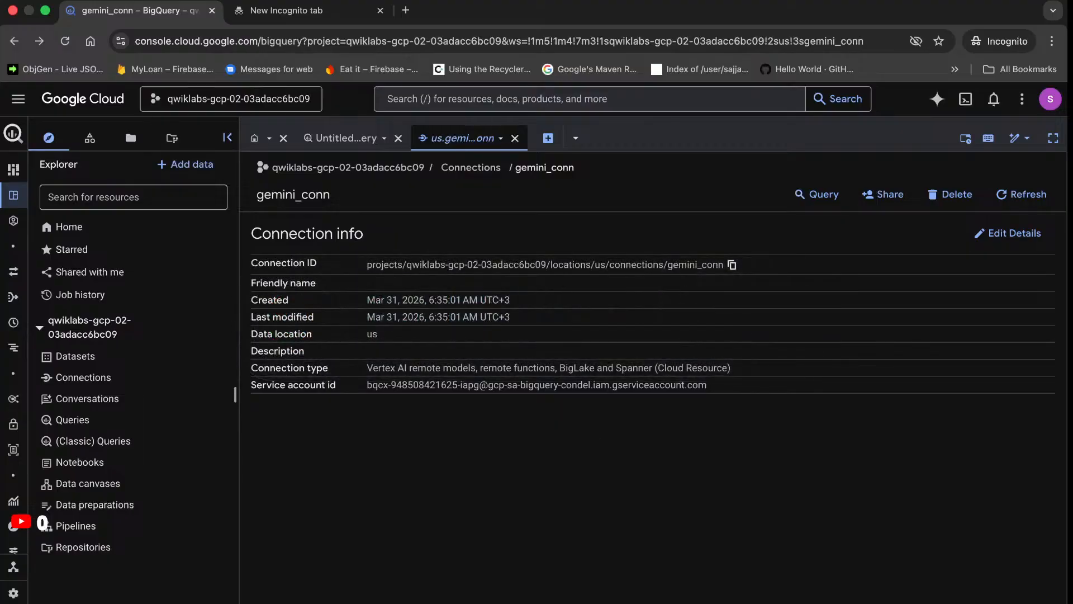
# Read the lab instructions for granting the Vertex AI User role to the connection's service account and return to the BigQuery console
pyautogui.click(372, 1)
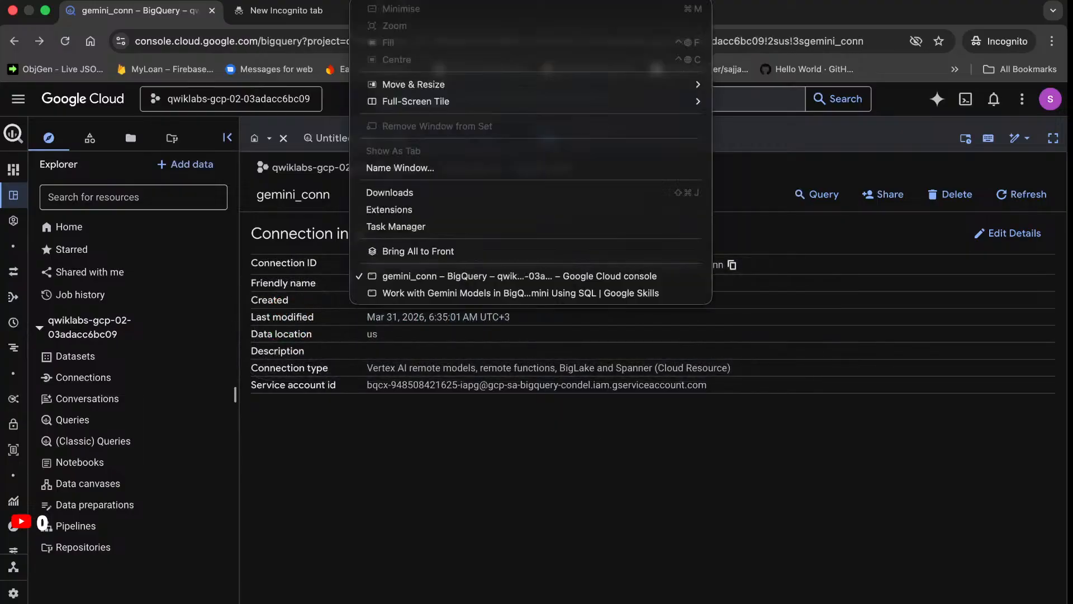
pyautogui.click(405, 293)
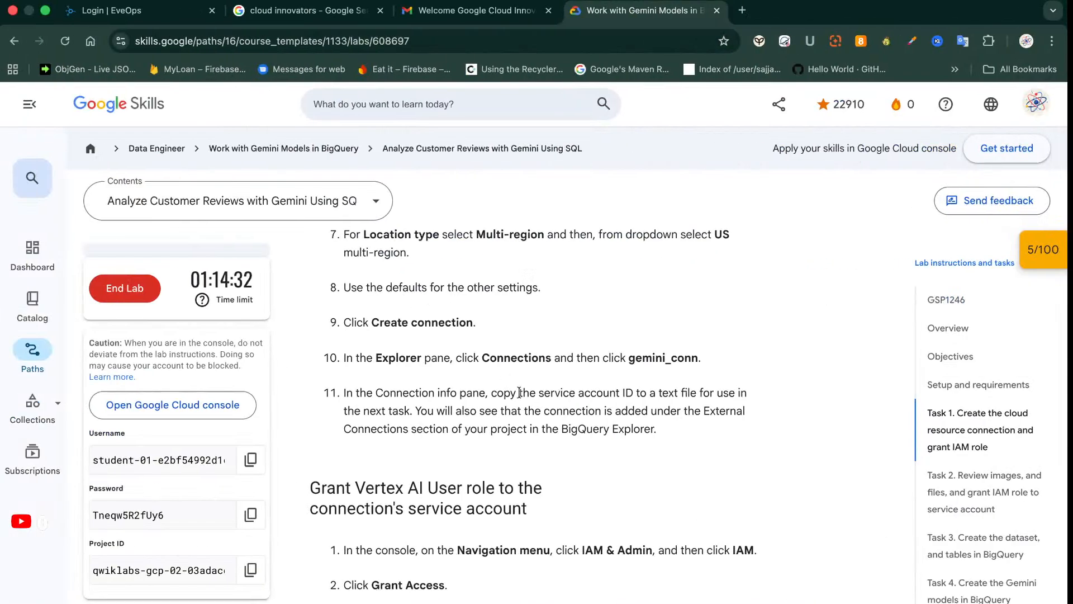
pyautogui.scroll(-3, 519, 393)
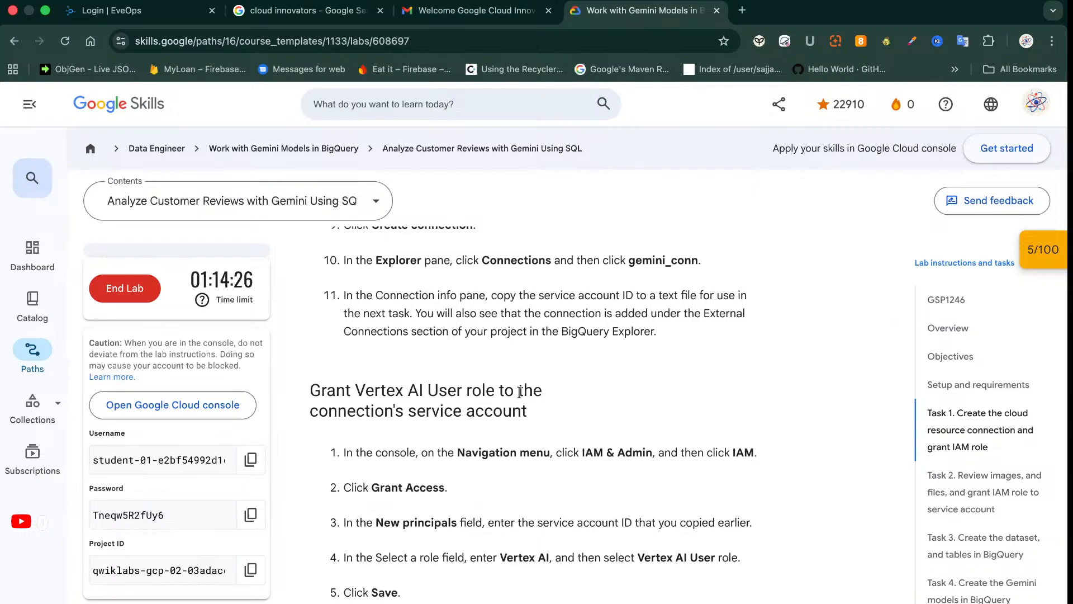
pyautogui.scroll(-3, 519, 392)
pyautogui.scroll(-1, 520, 392)
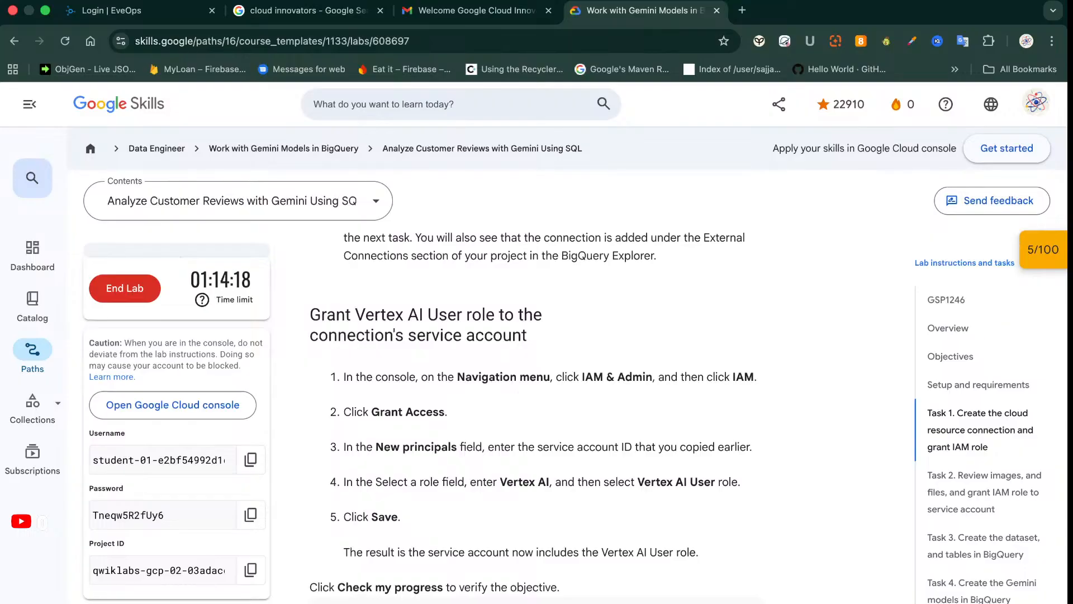
pyautogui.click(381, 0)
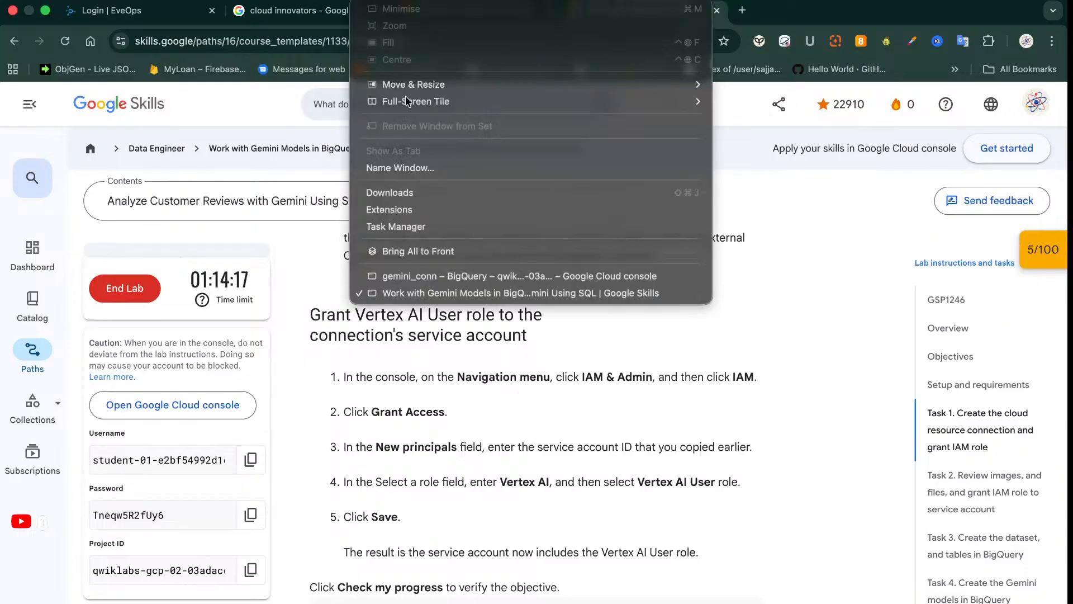
pyautogui.click(420, 277)
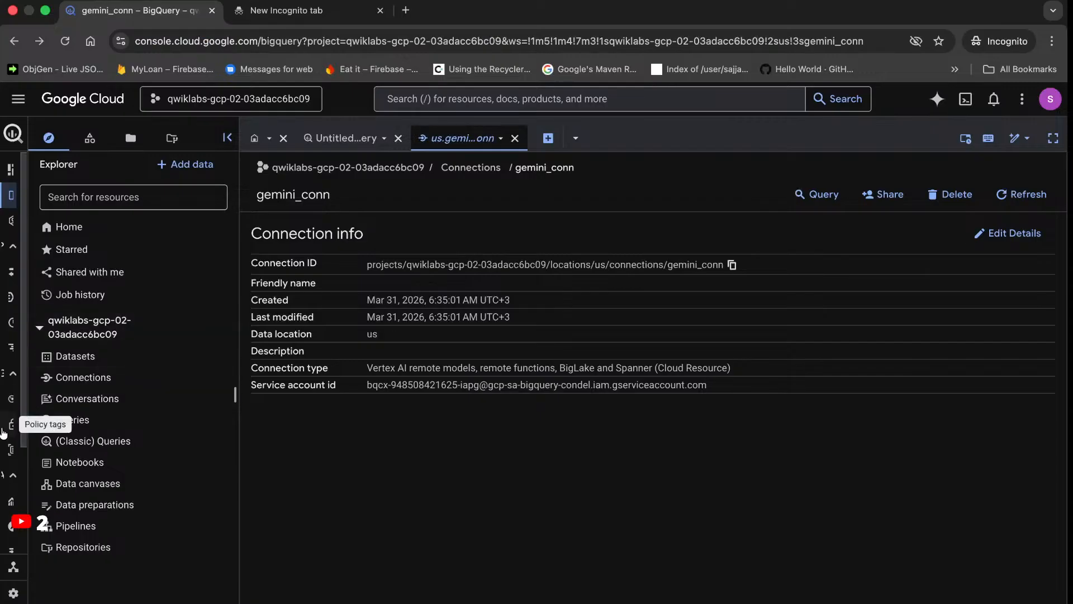
pyautogui.moveTo(5, 429)
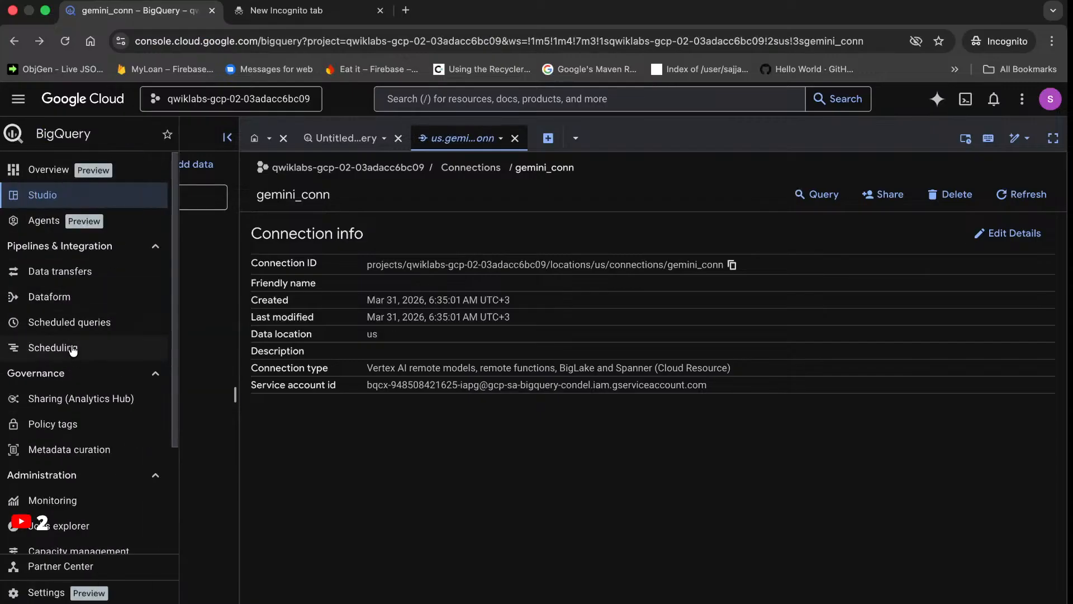
# Go to the project's IAM permissions page under IAM & Admin
pyautogui.click(16, 93)
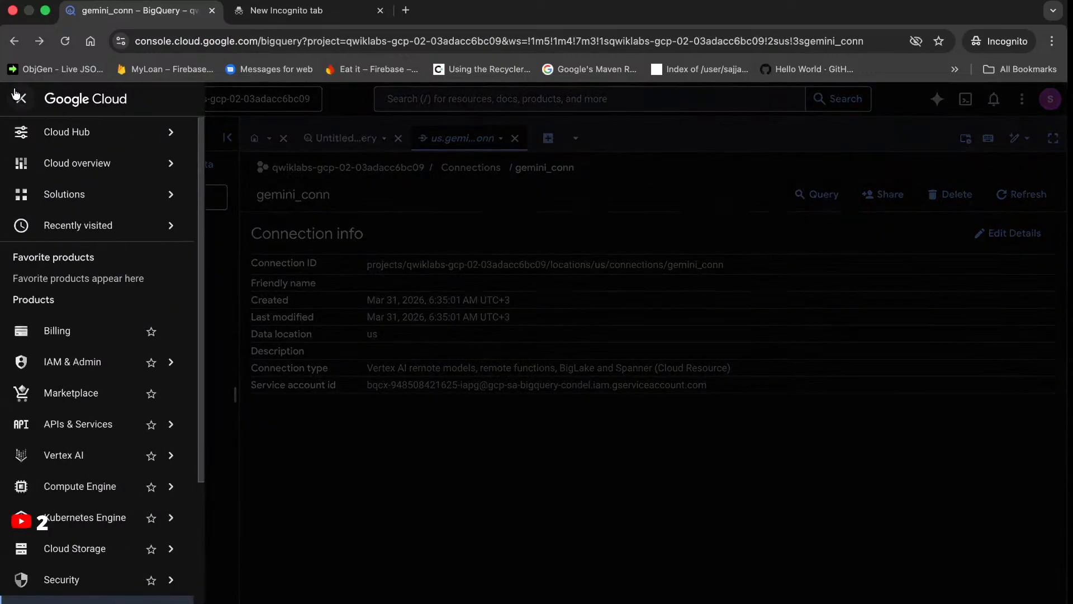
pyautogui.scroll(-4, 81, 466)
pyautogui.moveTo(83, 467)
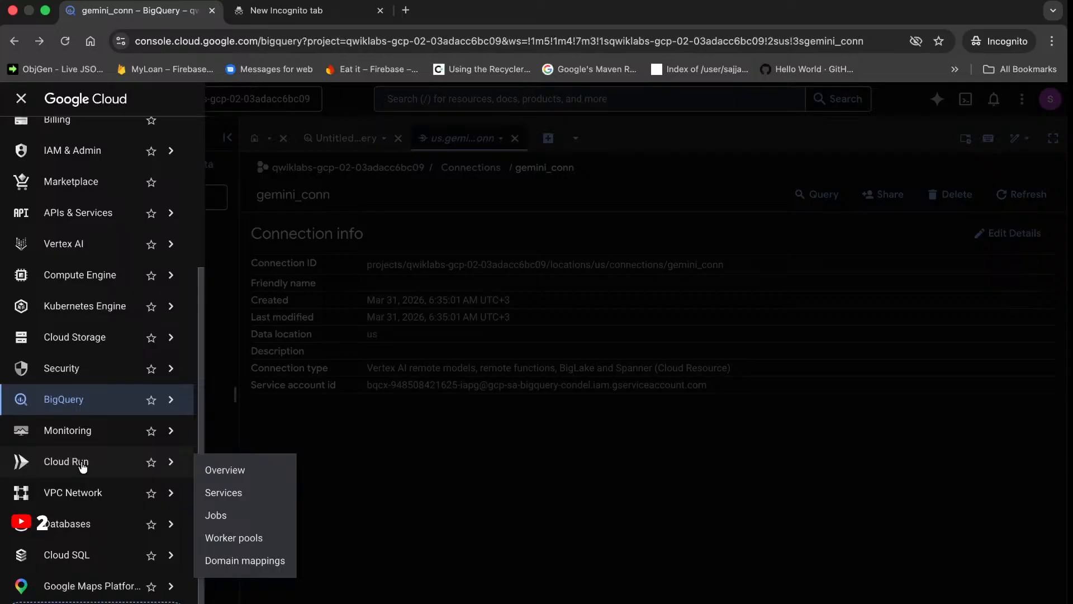
pyautogui.moveTo(108, 365)
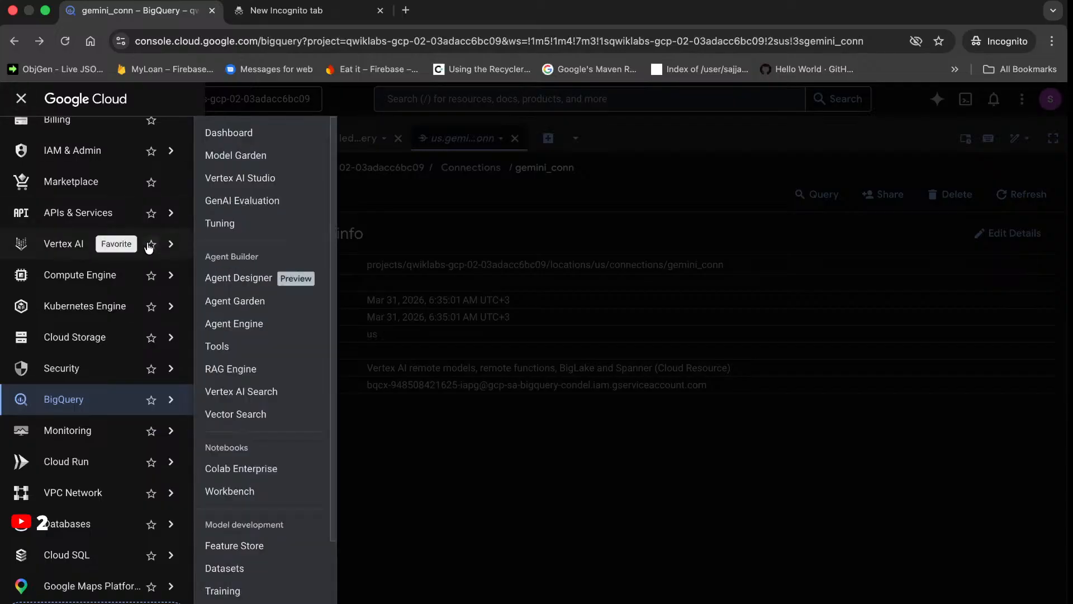
pyautogui.click(101, 151)
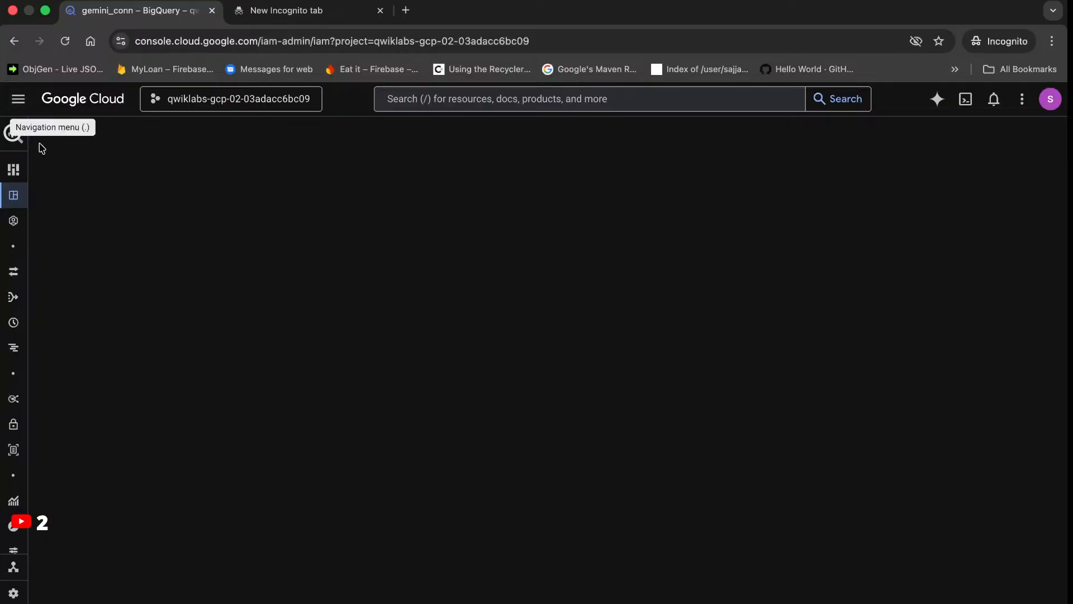
pyautogui.moveTo(12, 212)
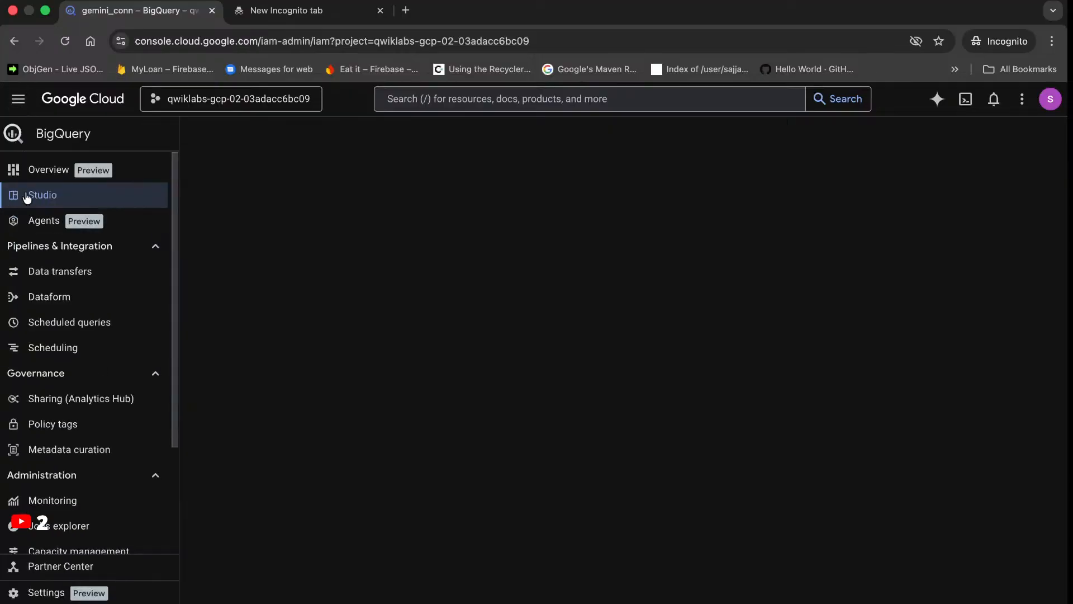
pyautogui.click(19, 105)
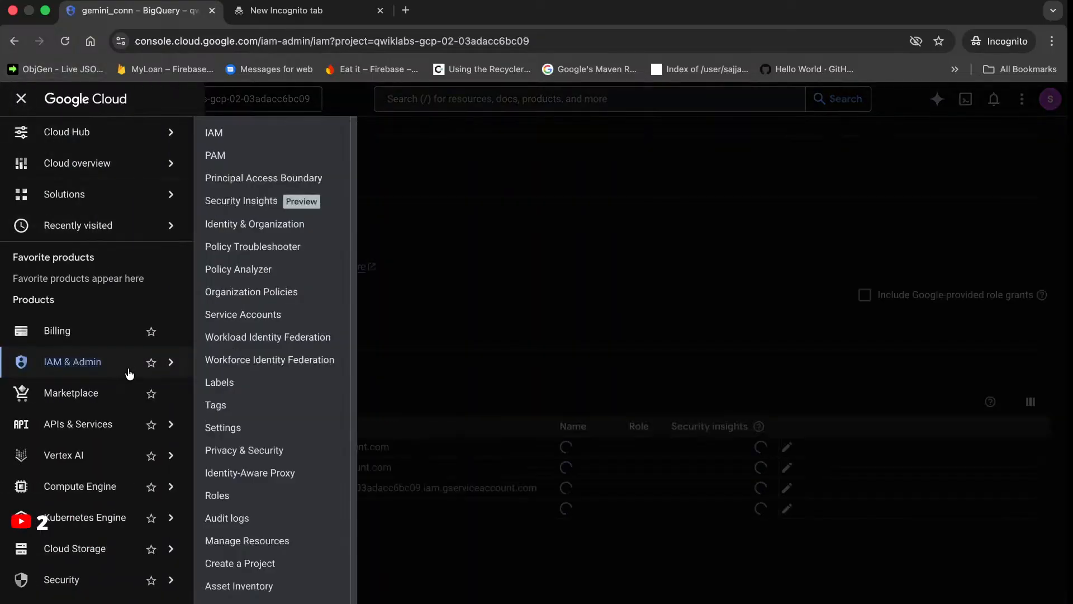
pyautogui.click(213, 132)
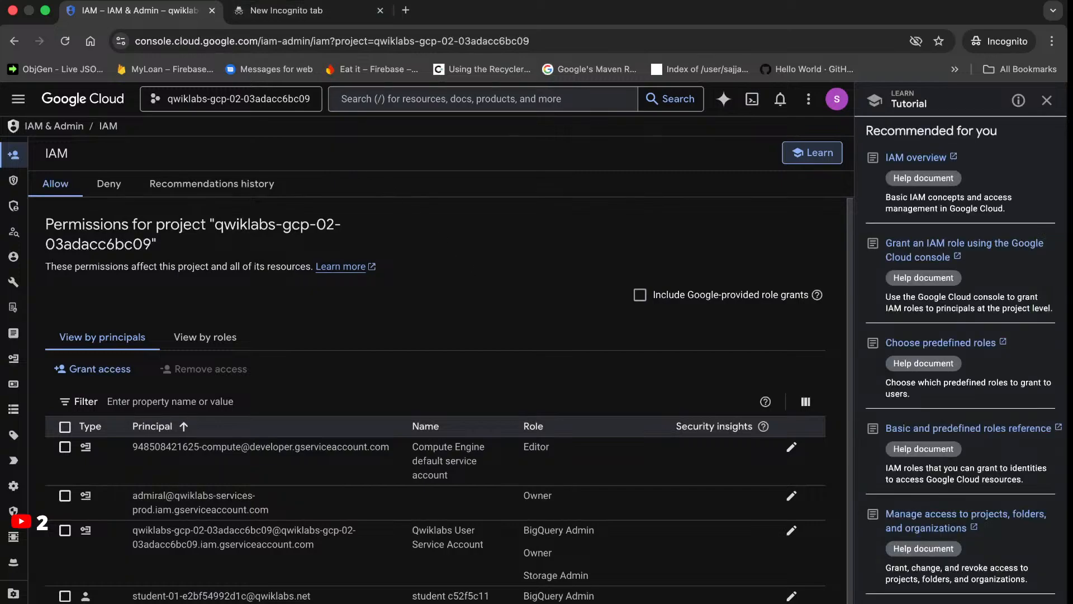
# Read the lab instructions for granting access in the Google Skills window and return to the IAM page
pyautogui.click(383, 1)
pyautogui.click(455, 291)
pyautogui.scroll(-1, 528, 378)
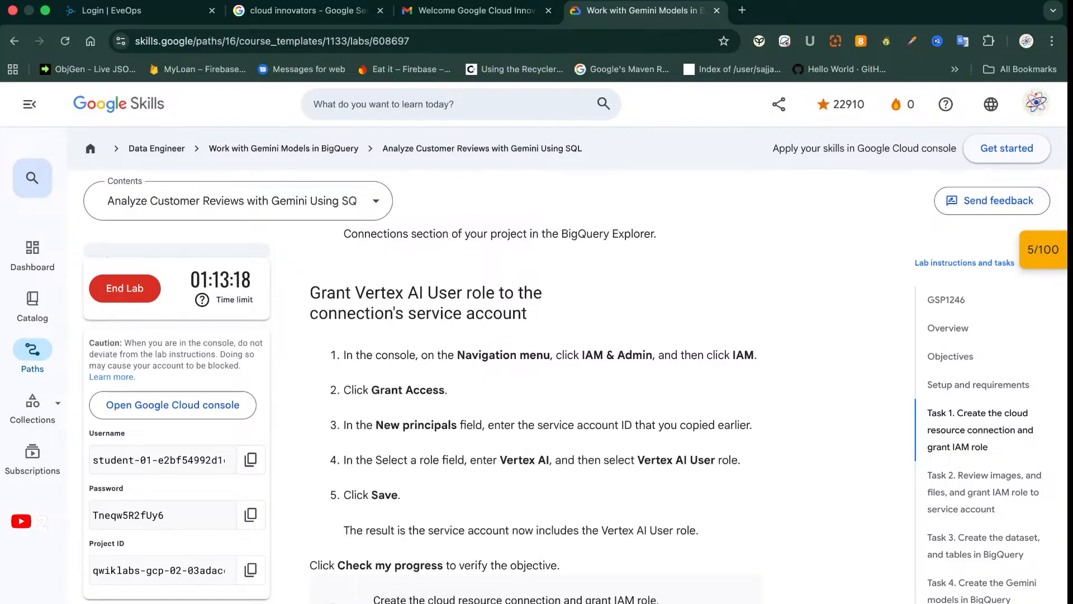
pyautogui.click(371, 0)
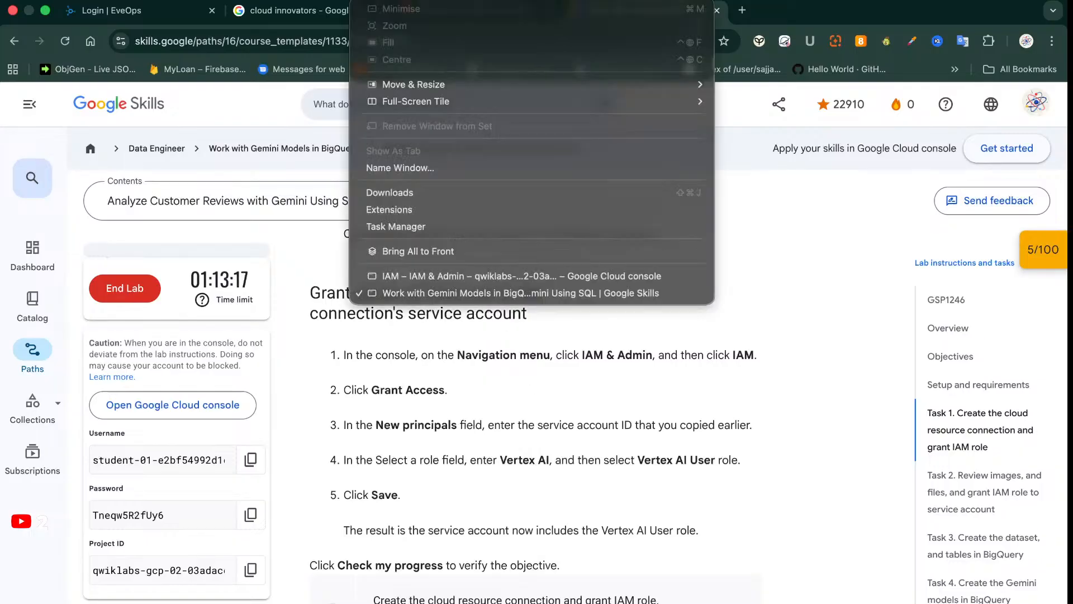
pyautogui.click(470, 277)
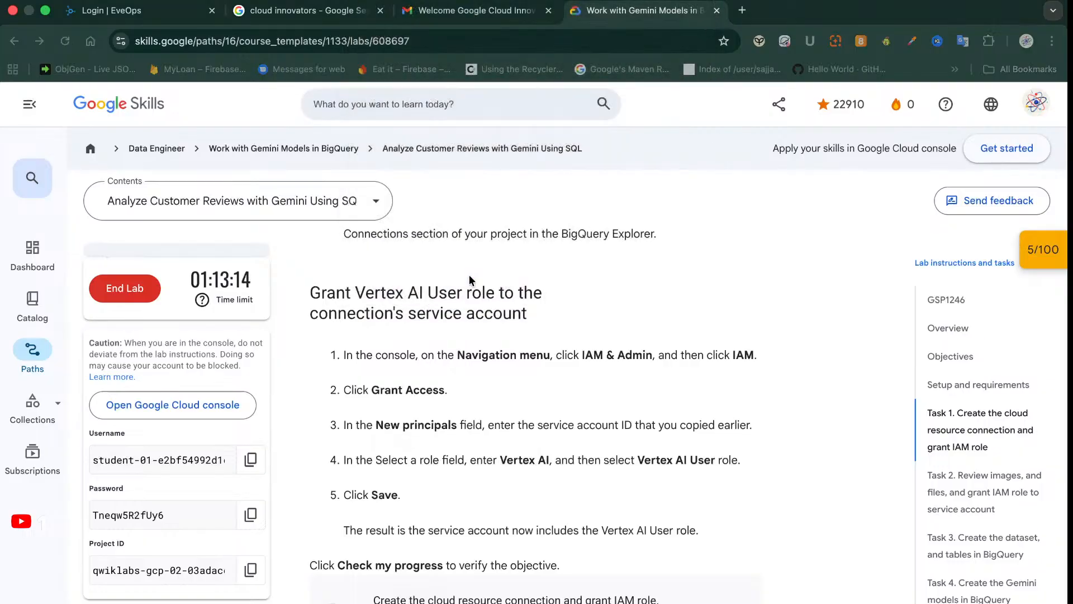
# Start granting access to the project and copy gemini_conn's full connection ID from the address bar of the other browser tab
pyautogui.scroll(-1, 471, 280)
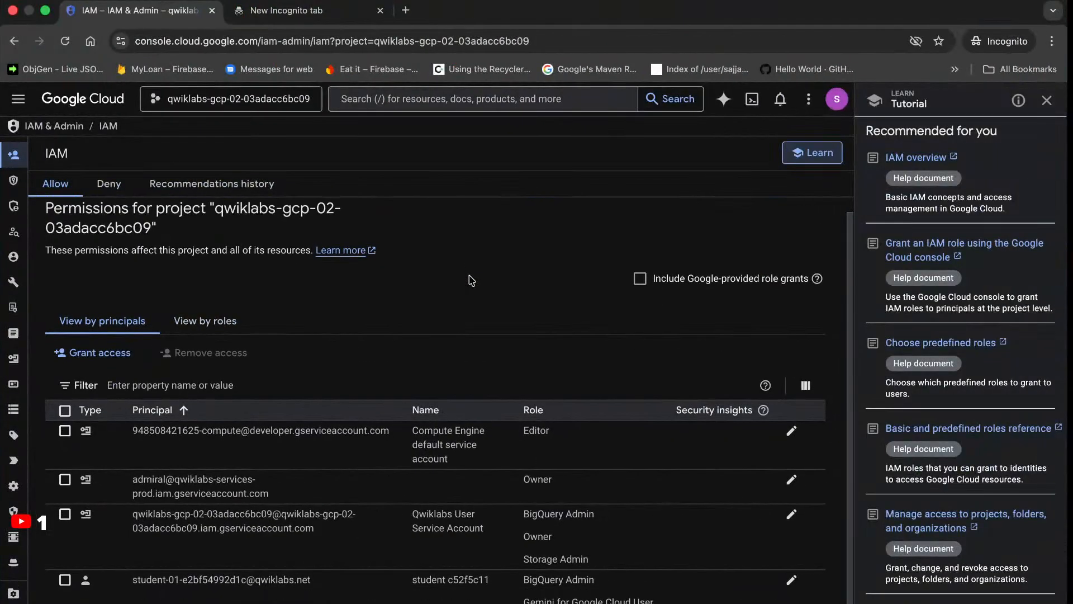
pyautogui.click(109, 355)
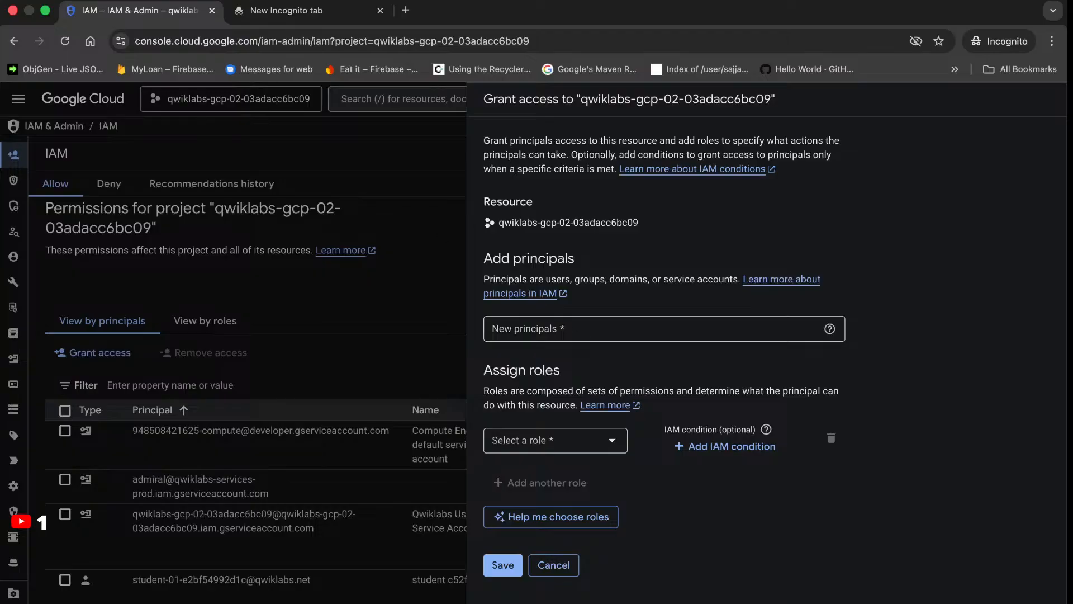
pyautogui.click(299, 19)
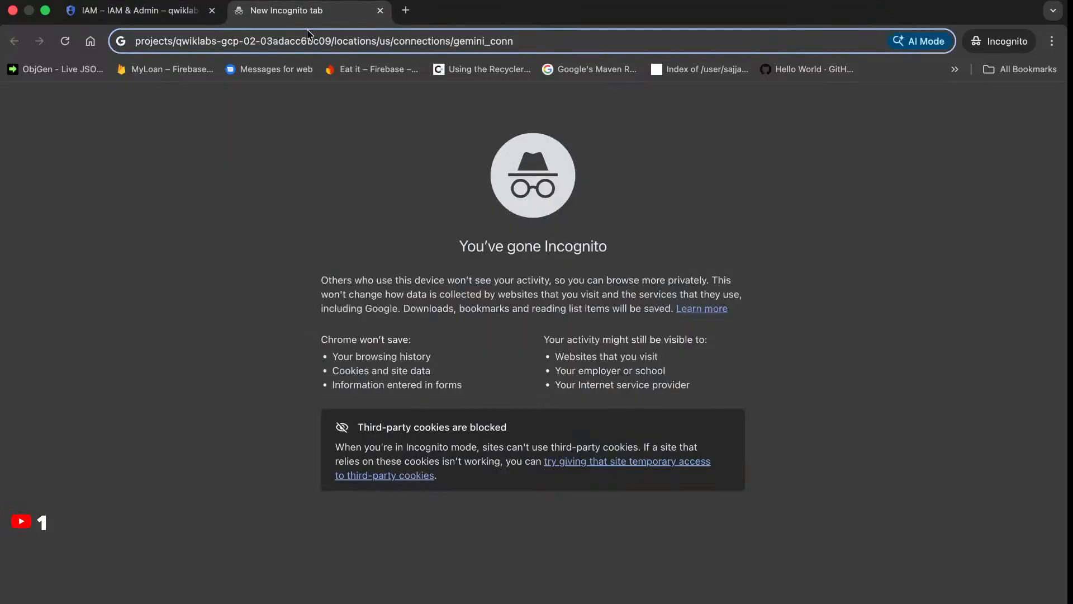
pyautogui.press('super+a')
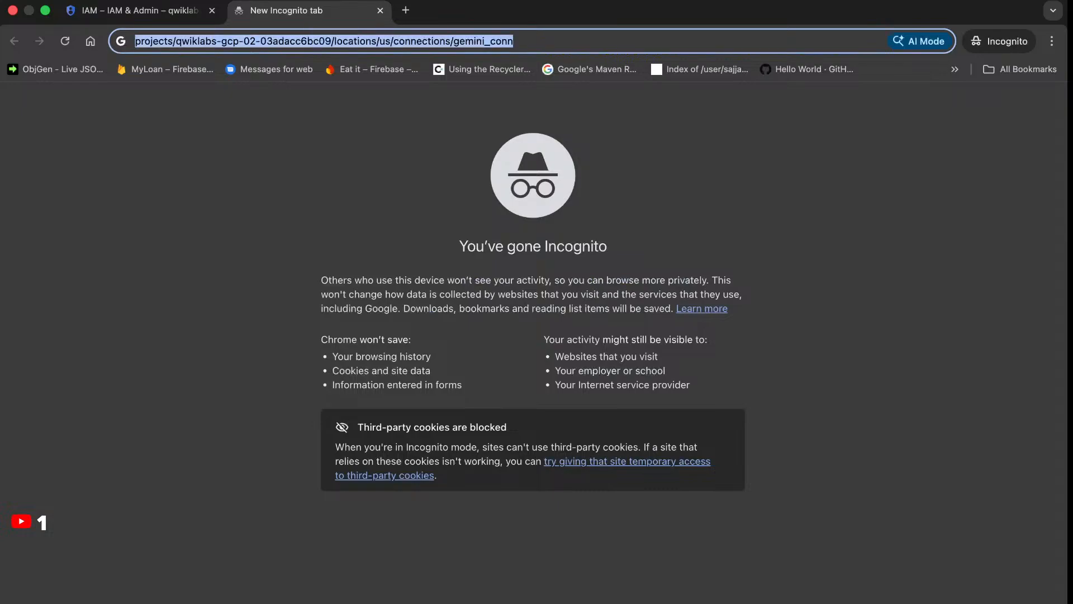
# Check in the Google Skills lab instructions what the New principals field needs and return to the incognito window
pyautogui.click(373, 1)
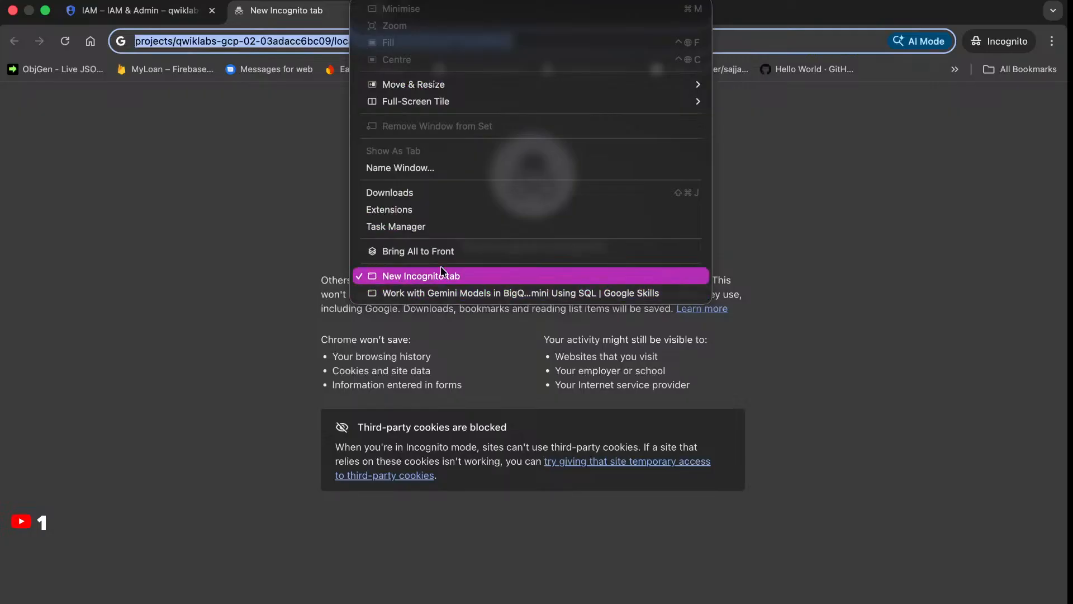
pyautogui.click(441, 293)
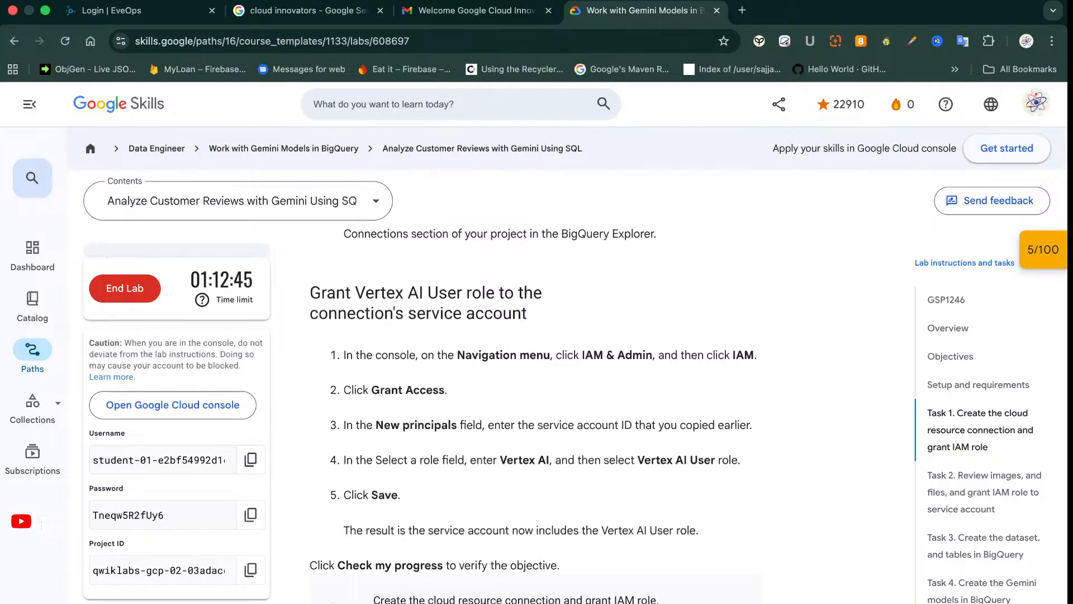
pyautogui.click(378, 1)
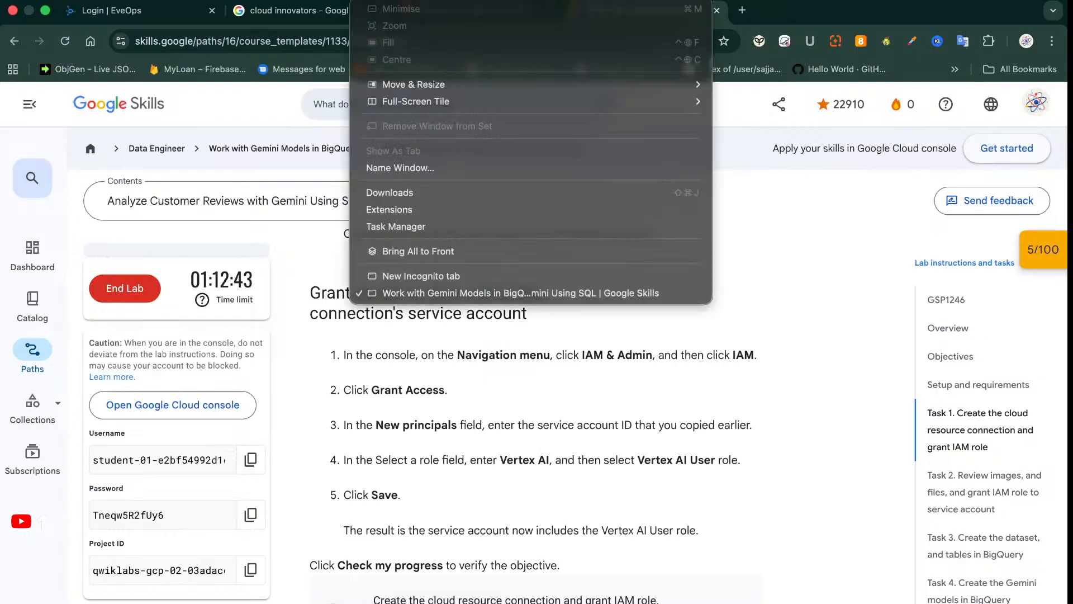
pyautogui.click(537, 271)
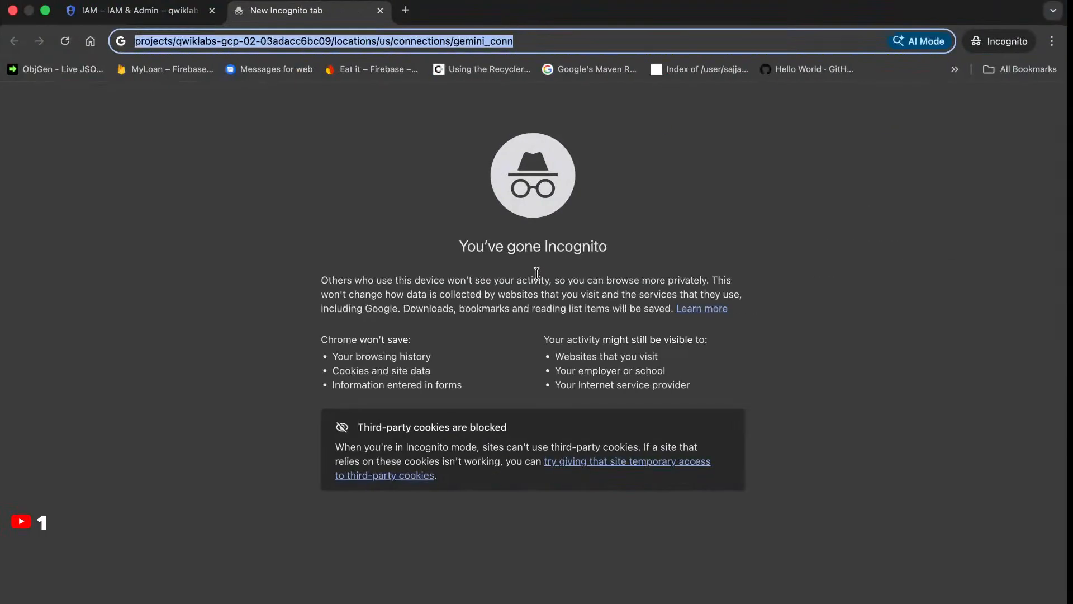
# Close the spare browser tab and try to add gemini_conn's full connection ID as the new principal
pyautogui.press('super+w')
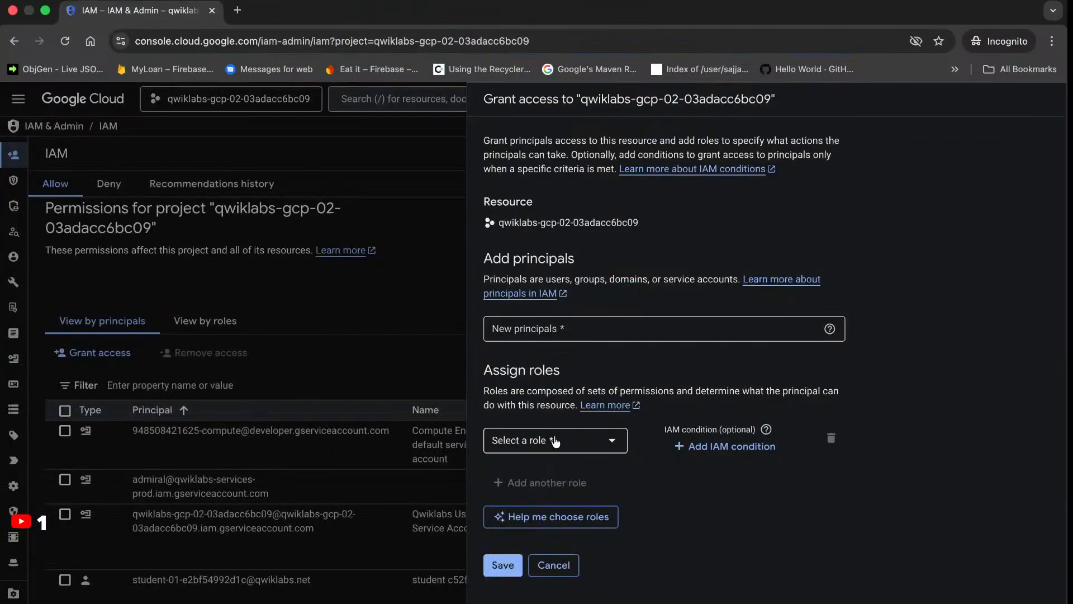
pyautogui.click(555, 330)
pyautogui.write('qwiklabs-gcp-02-03adacc6bc09/locations/us/connections/gemini_conn')
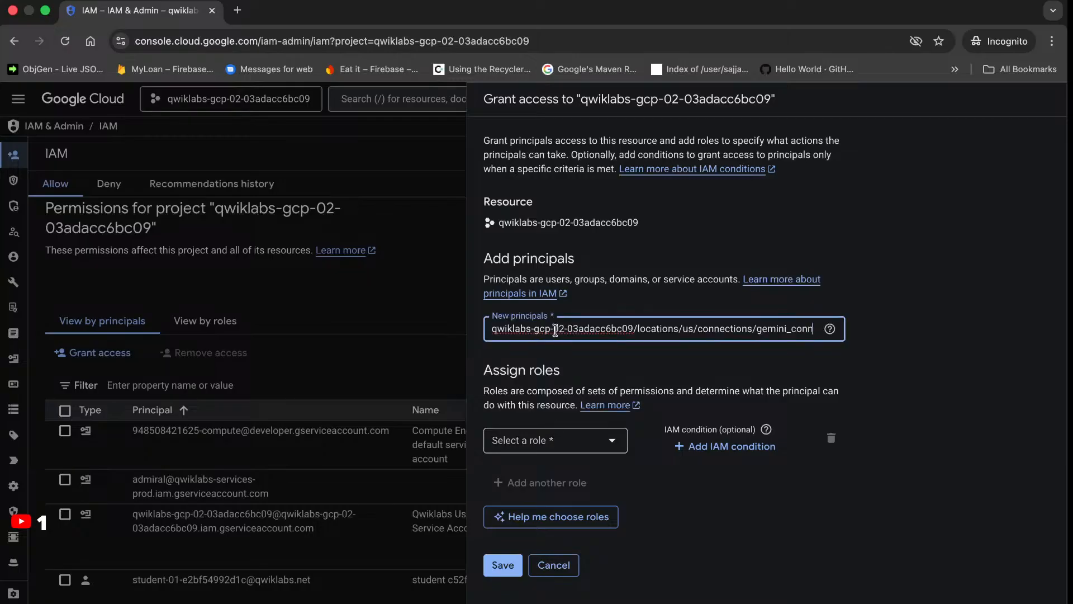
pyautogui.click(674, 371)
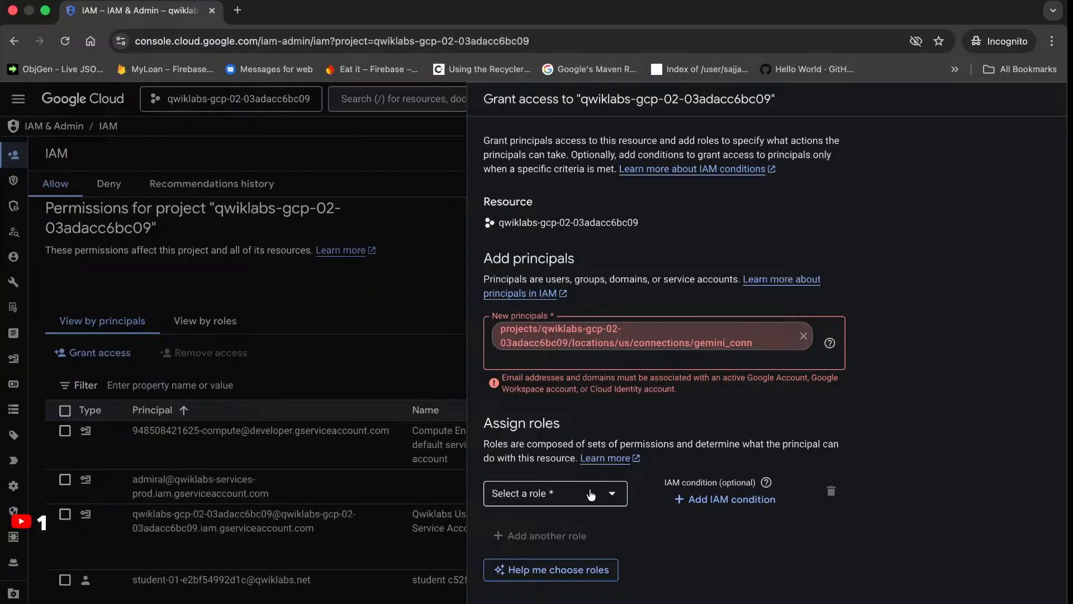
# Search the roles for Vertex AI and assign the Vertex AI User role in the access grant
pyautogui.click(591, 493)
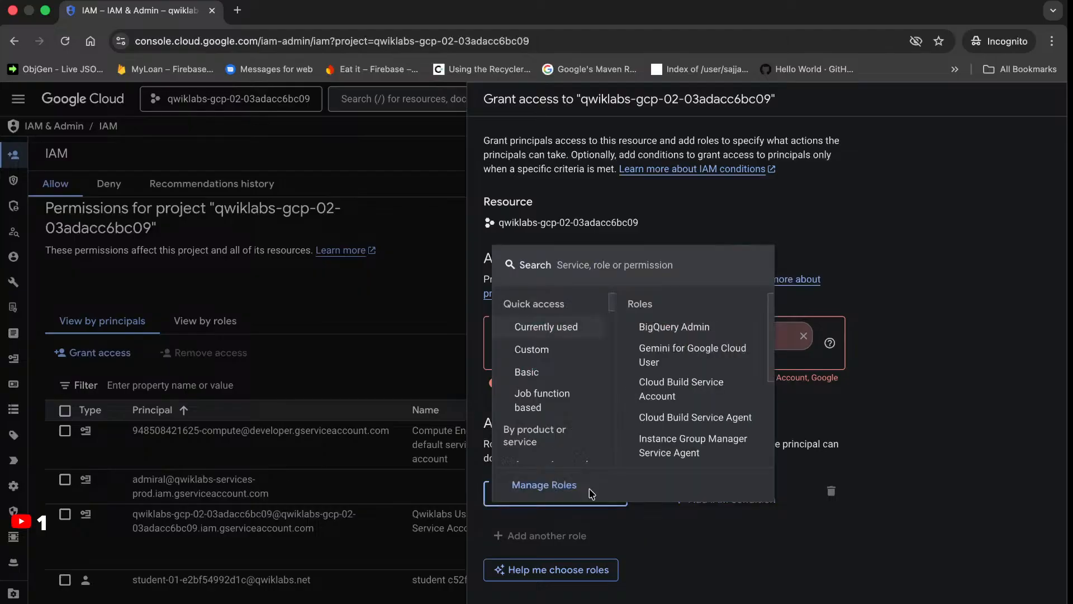
pyautogui.write('Ver')
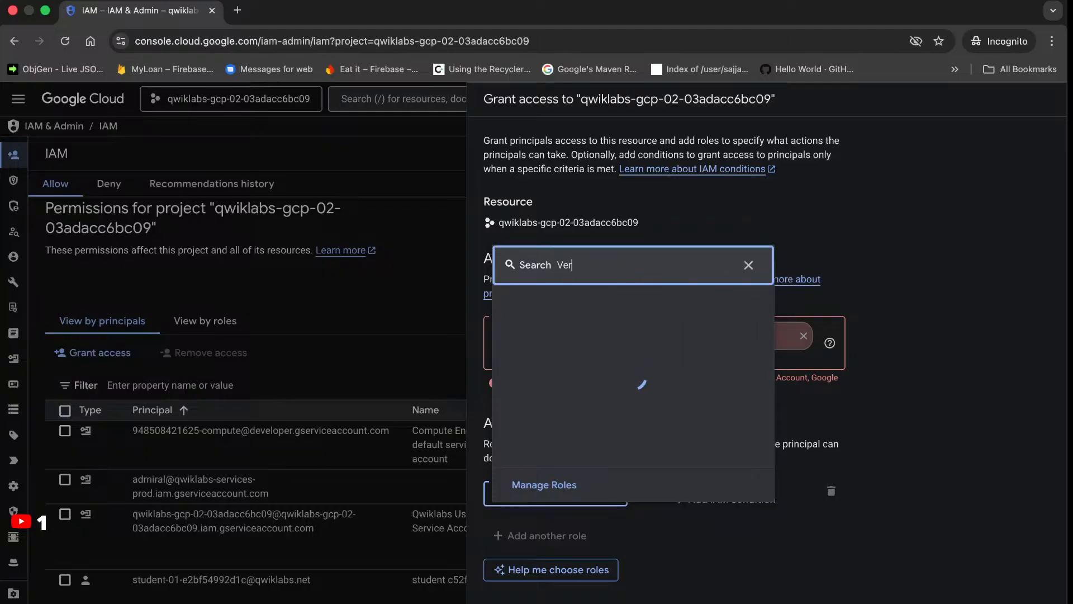
pyautogui.write('tex')
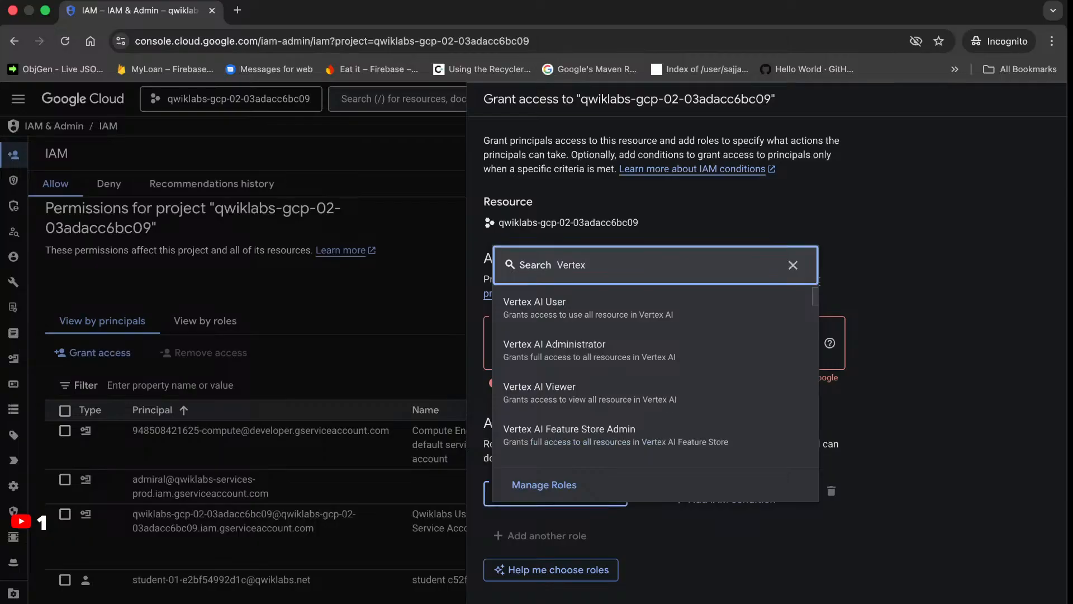
pyautogui.write(' Ai')
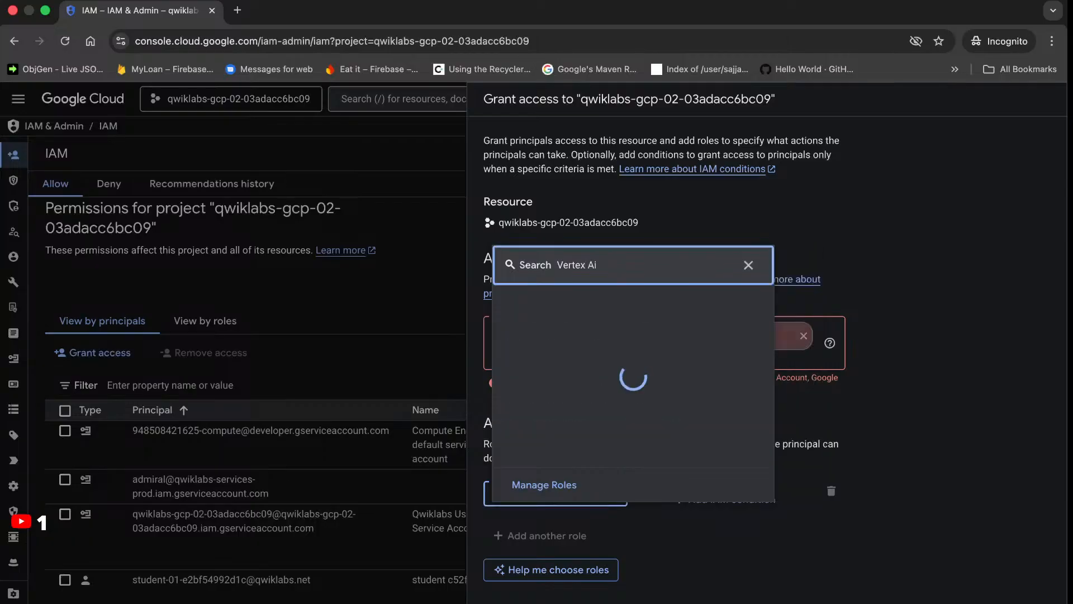
pyautogui.click(665, 313)
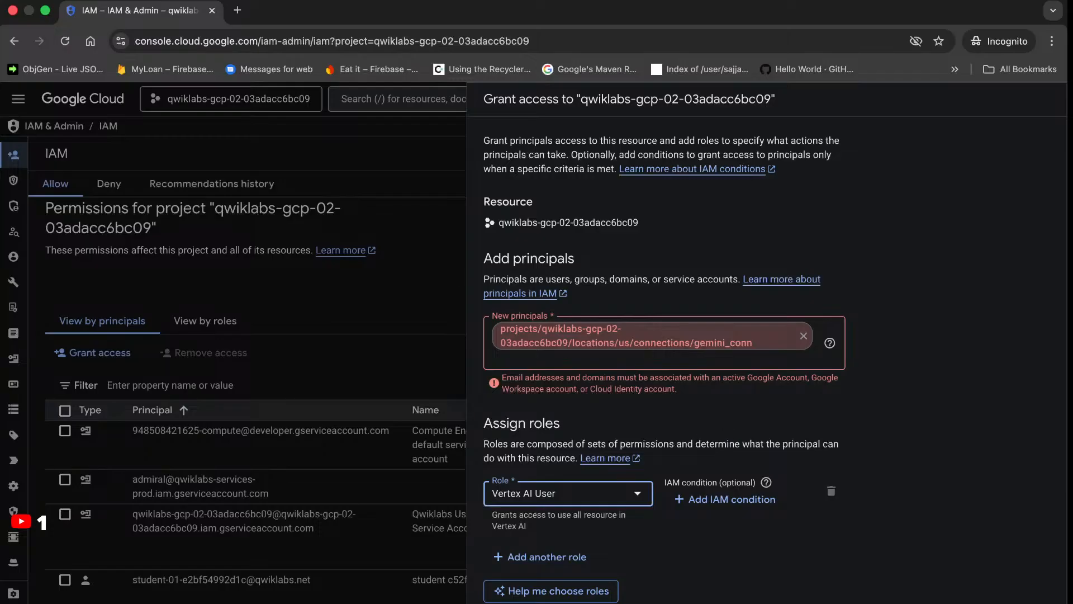
# Reread the lab's New principals instruction in the Google Skills window and return to the access grant
pyautogui.click(375, 0)
pyautogui.click(449, 295)
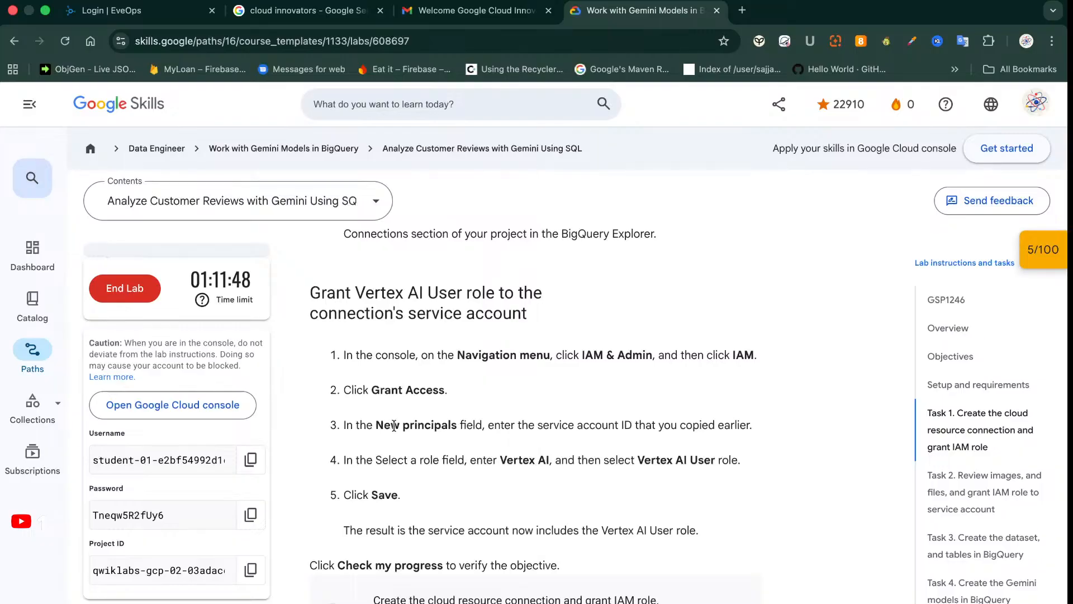
pyautogui.press('super+Tab')
pyautogui.press('super+shift+Tab')
pyautogui.click(479, 270)
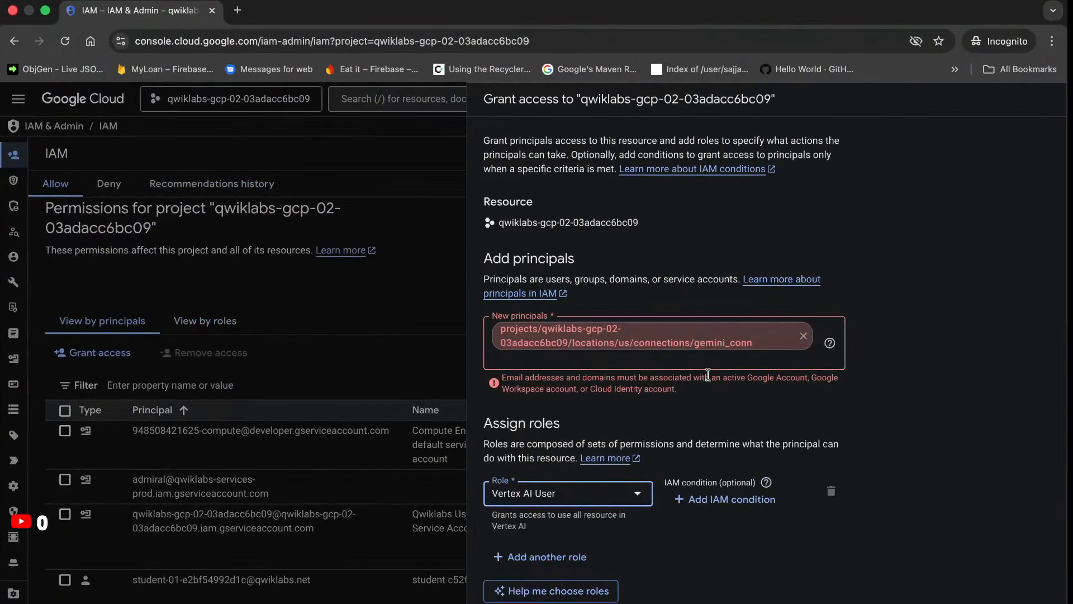
# Remove the connection ID from the new principals and cancel the access grant
pyautogui.click(803, 335)
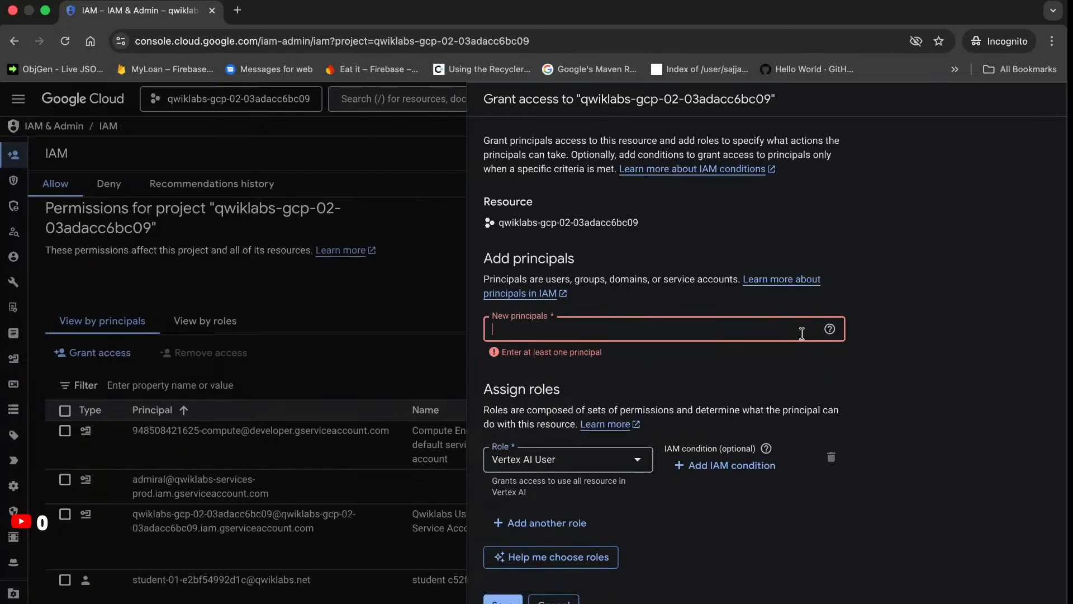
pyautogui.click(971, 292)
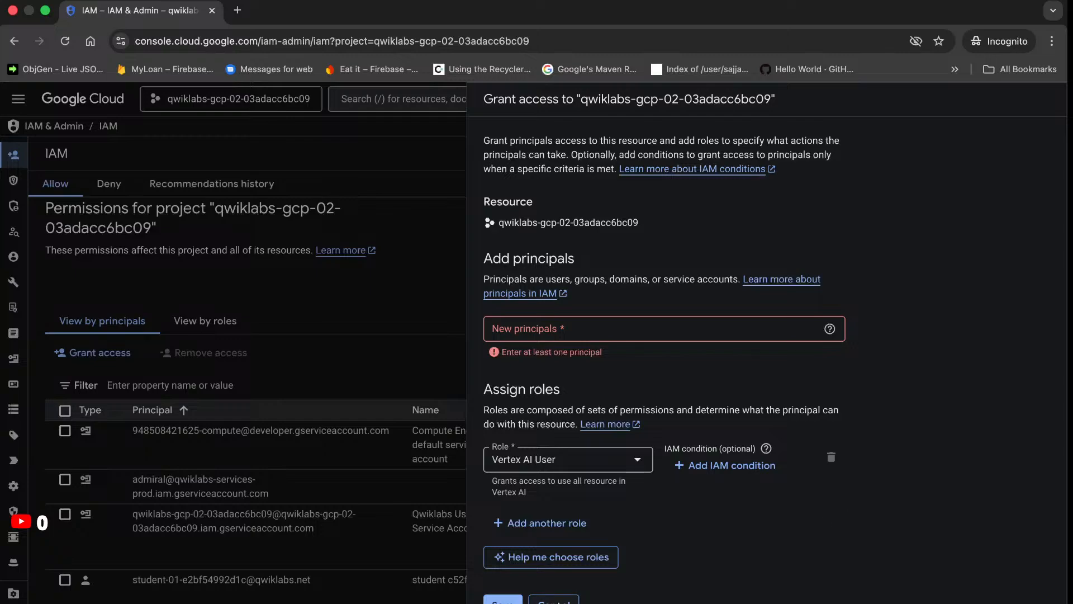
pyautogui.click(554, 602)
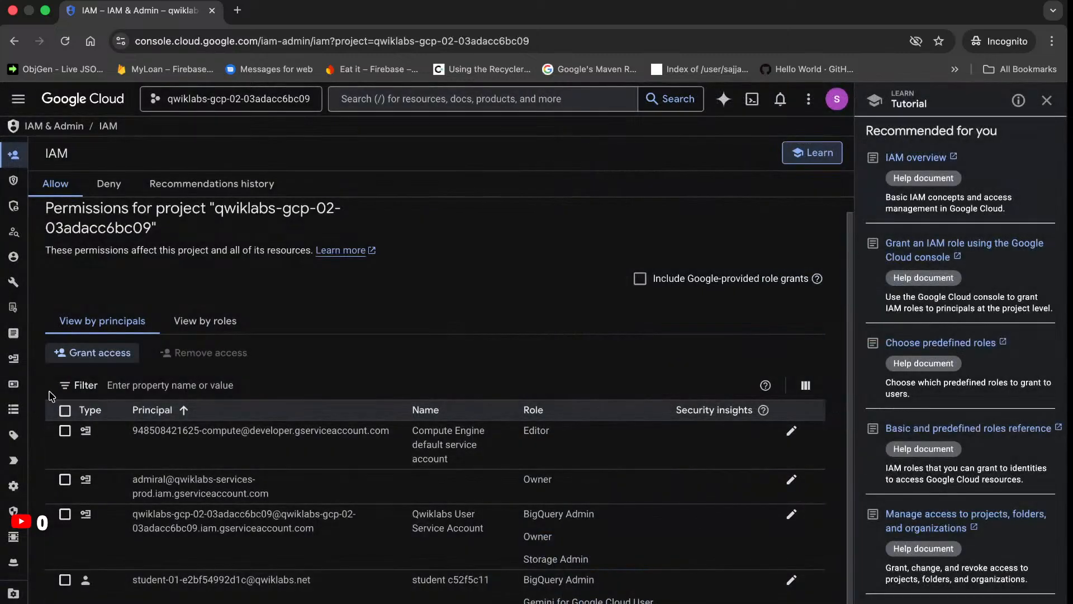
# Start a new access grant for the project and go back to the lab's Vertex AI User role instructions in the Google Skills window
pyautogui.click(98, 353)
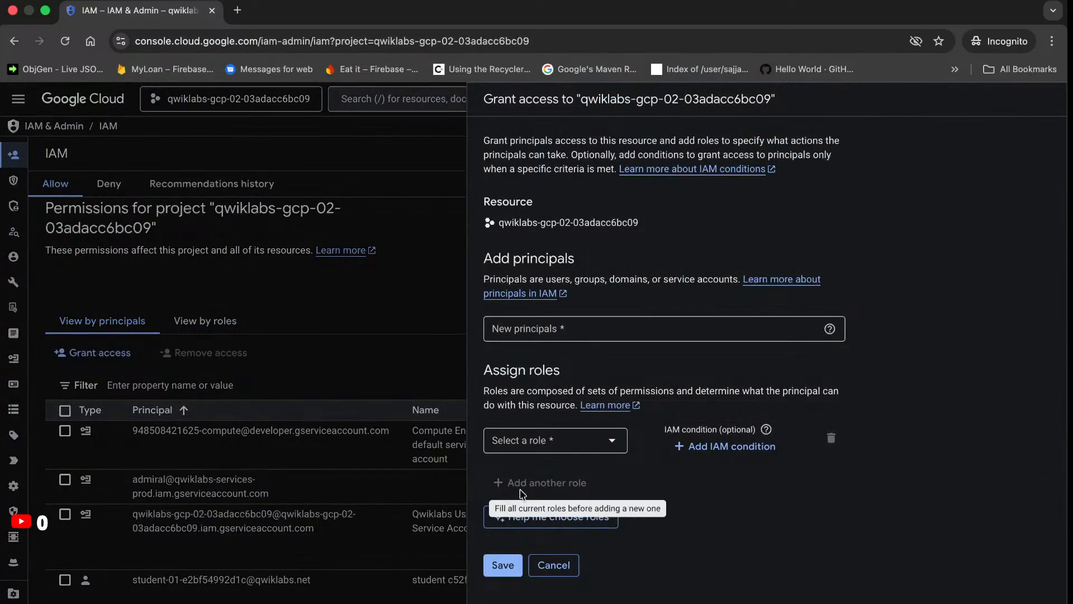
pyautogui.click(563, 445)
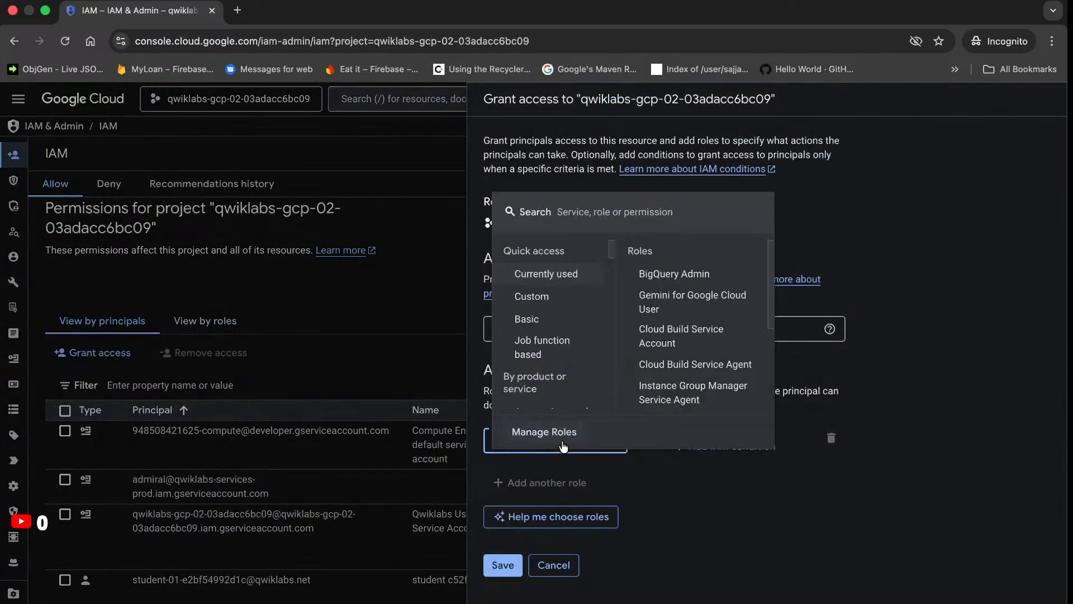
pyautogui.click(721, 512)
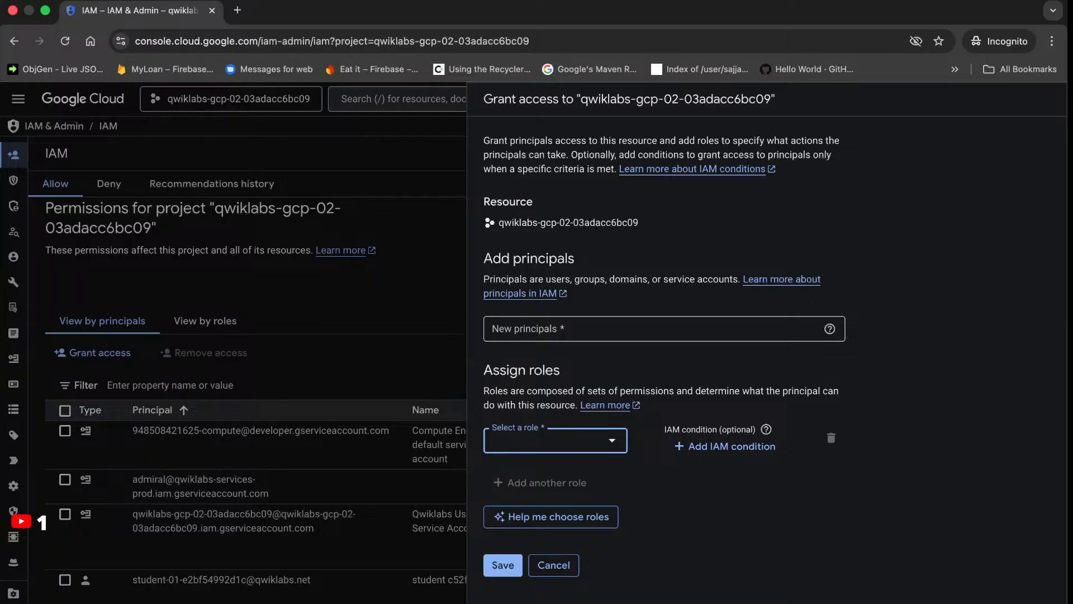
pyautogui.click(382, 1)
pyautogui.click(436, 295)
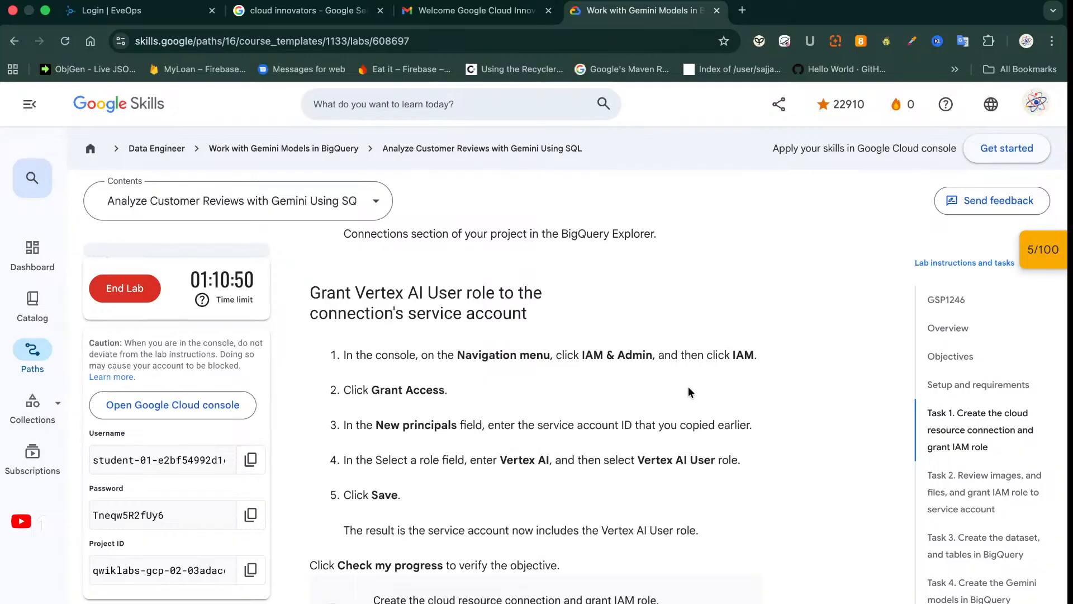
# Switch back to the IAM console window, cancel the open access grant and start a new one for the project
pyautogui.press('super+Tab')
pyautogui.press('super+Tab')
pyautogui.click(381, 0)
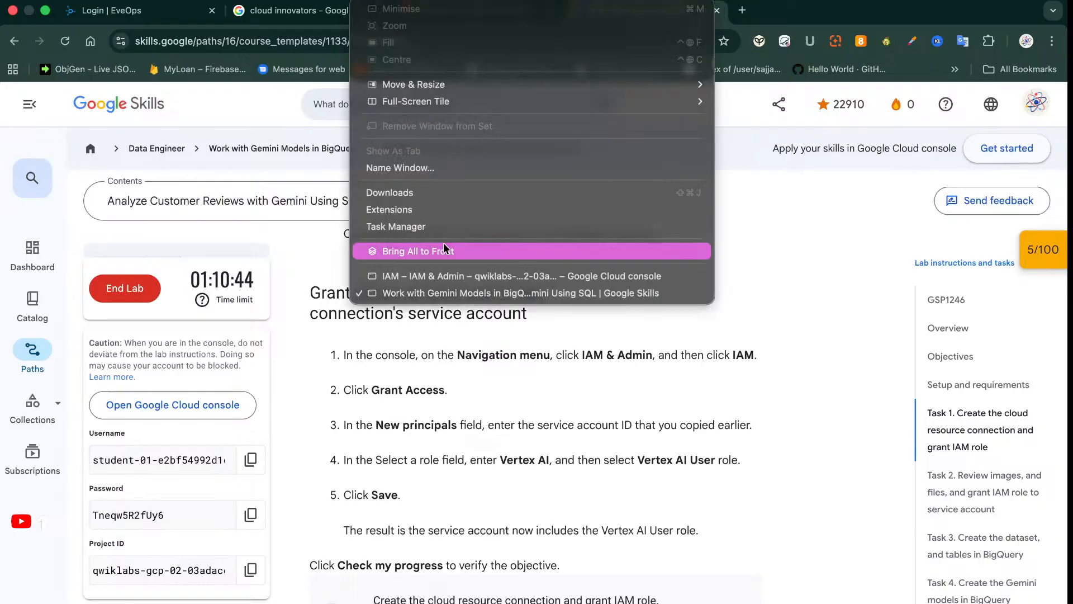
pyautogui.click(454, 276)
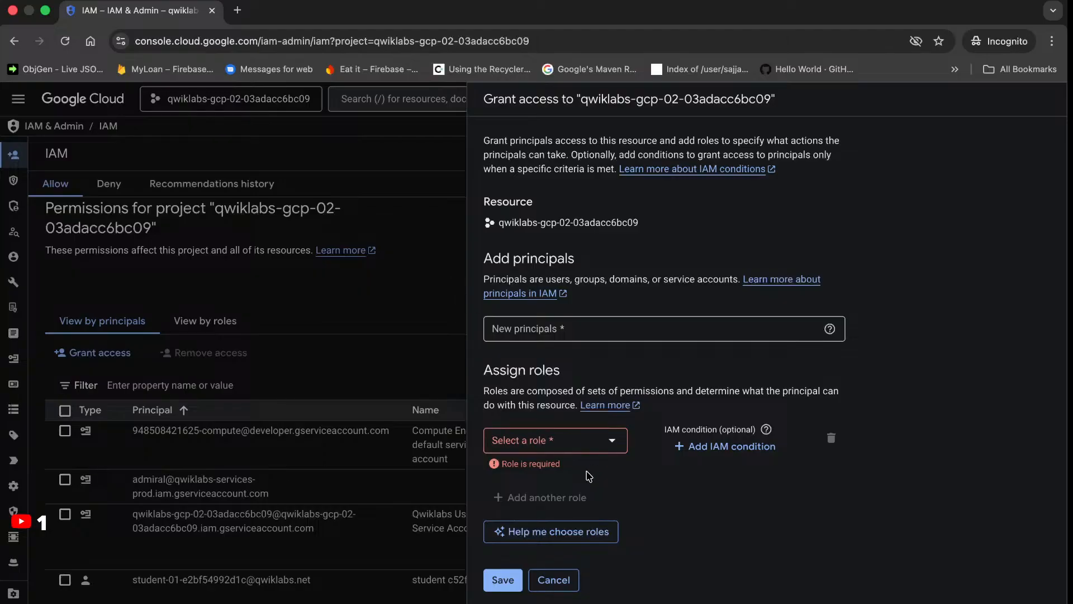
pyautogui.click(555, 586)
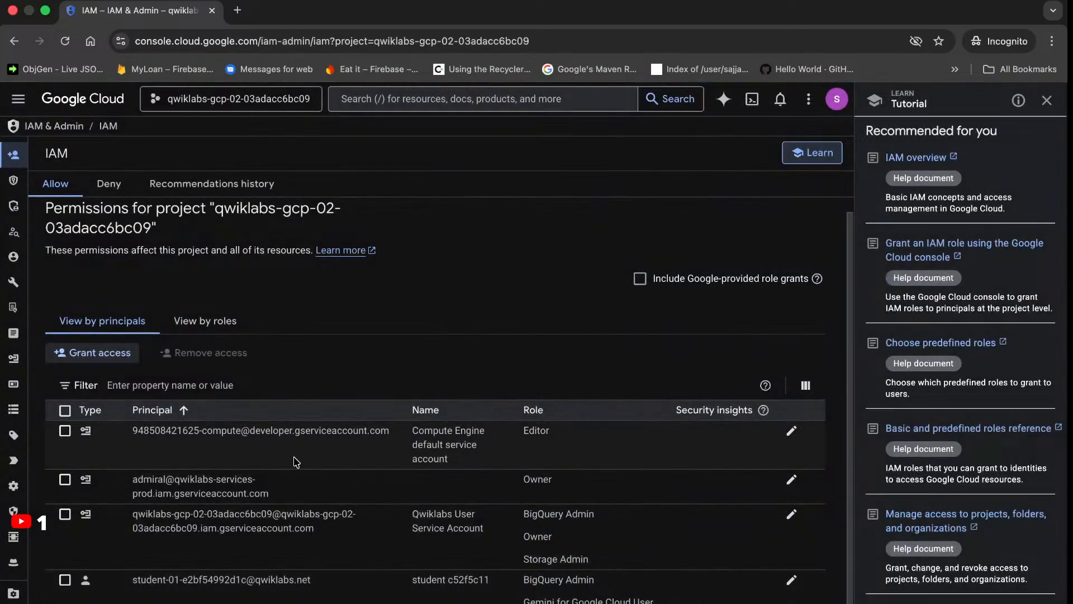
pyautogui.click(106, 359)
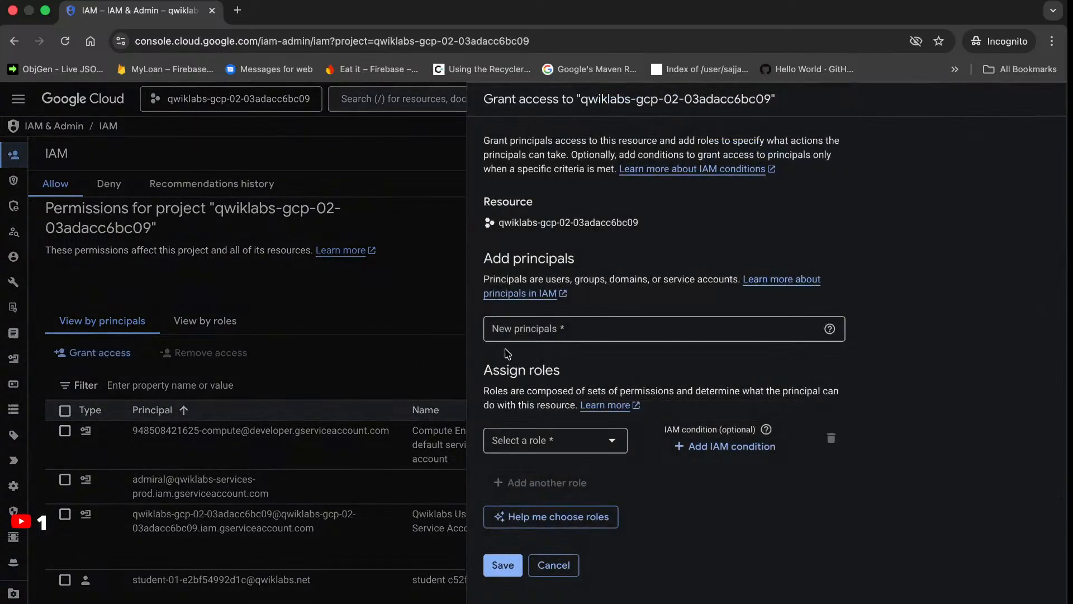
# Try to add the gemini_conn connection ID, projects/qwiklabs-gcp-02-03adacc6bc09/locations/us/connections/gemini_conn, as the new principal
pyautogui.click(501, 328)
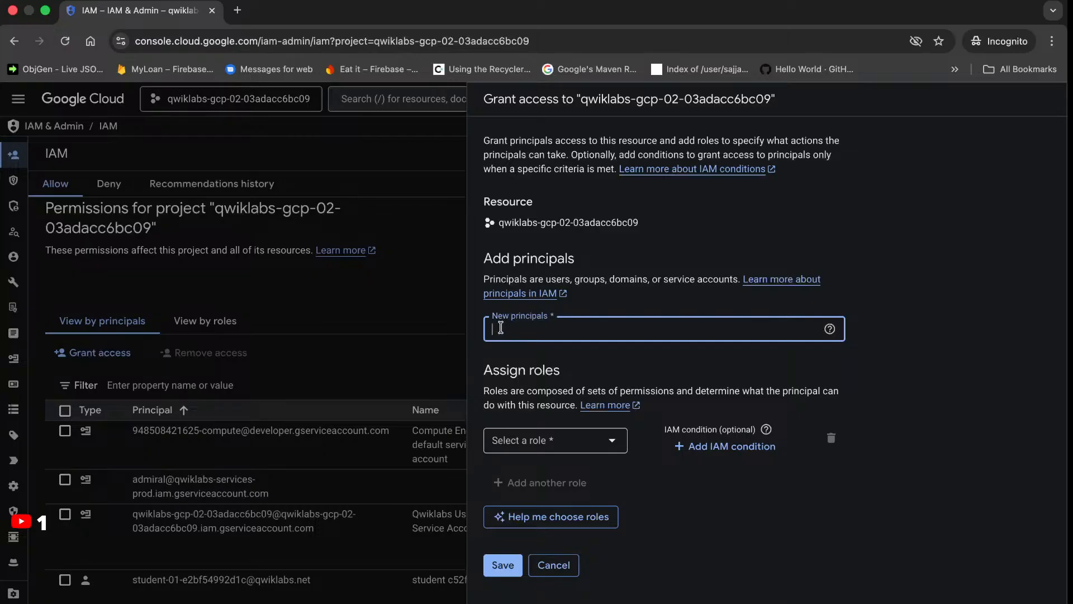
pyautogui.write('qwiklabs-gcp-02-03adacc6bc09/locations/us/connections/gemini_conn')
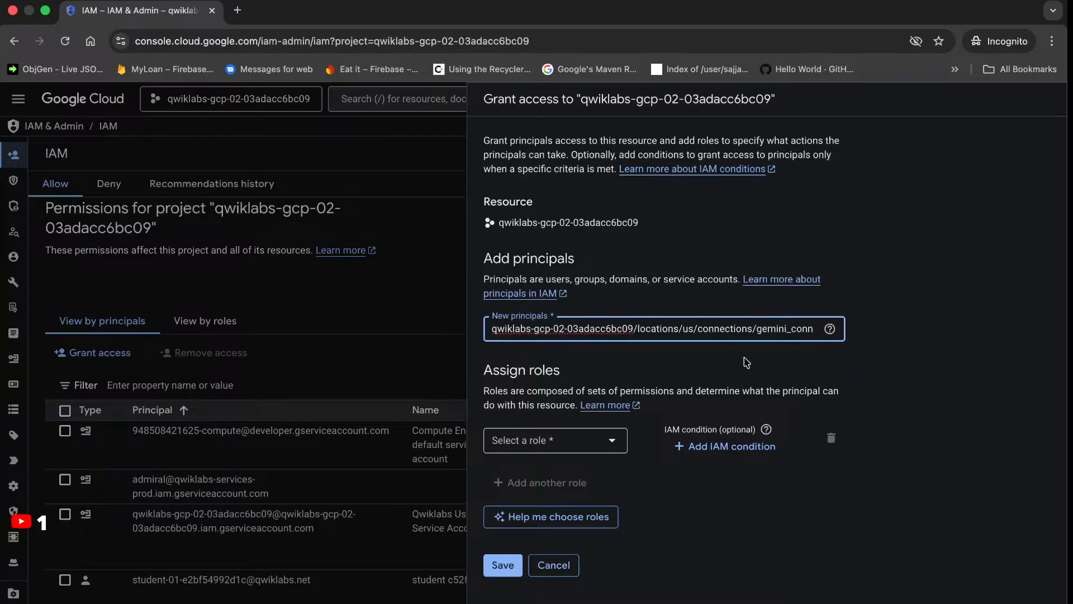
pyautogui.click(936, 321)
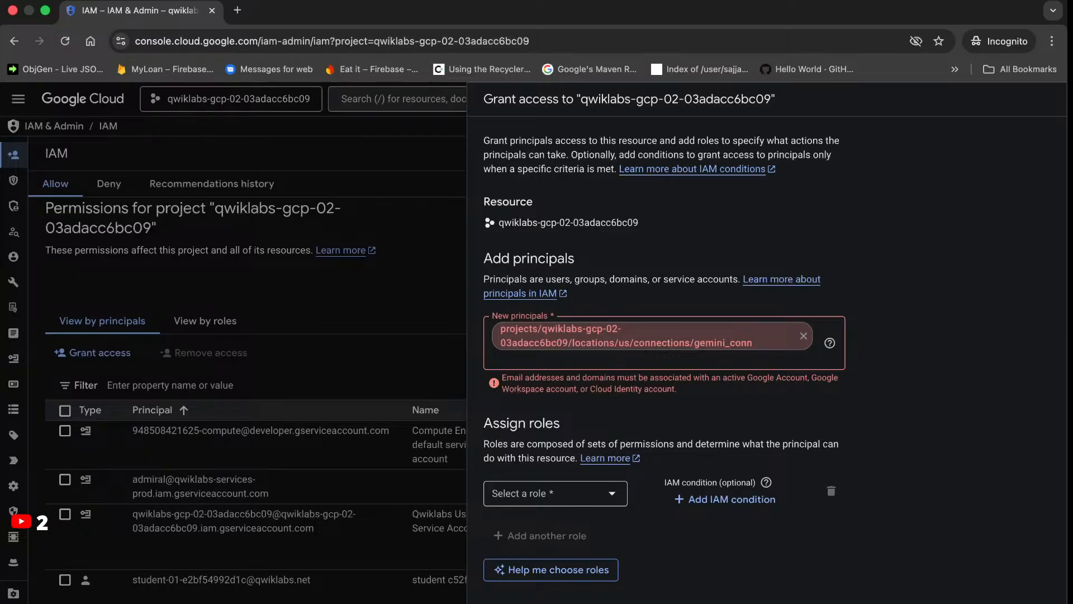
# Open the project's IAM console address in a second Incognito tab, keeping the access grant open in the first
pyautogui.click(371, 1)
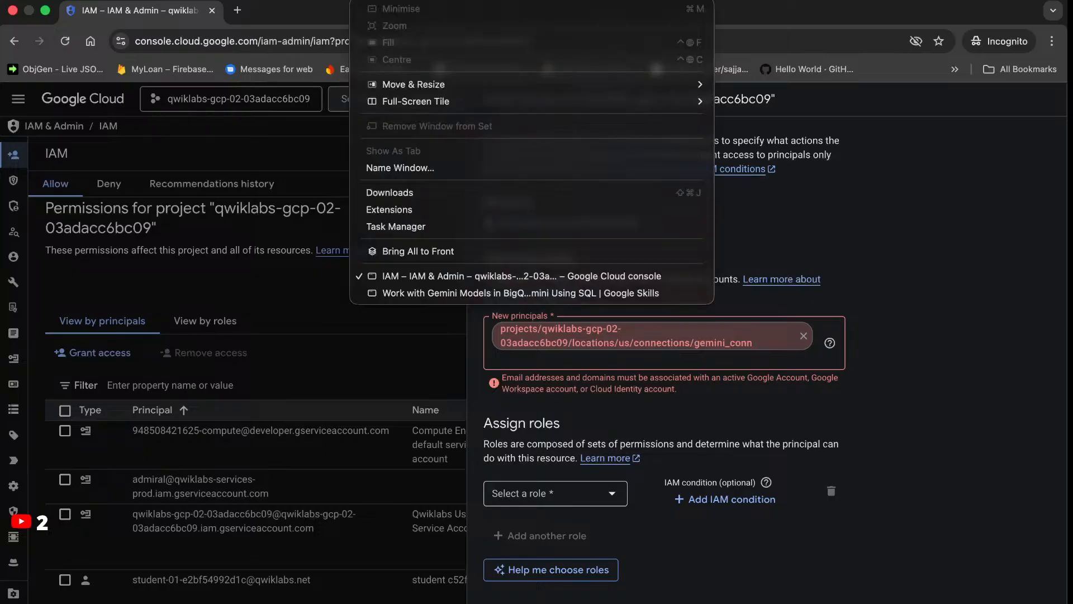
pyautogui.click(246, 326)
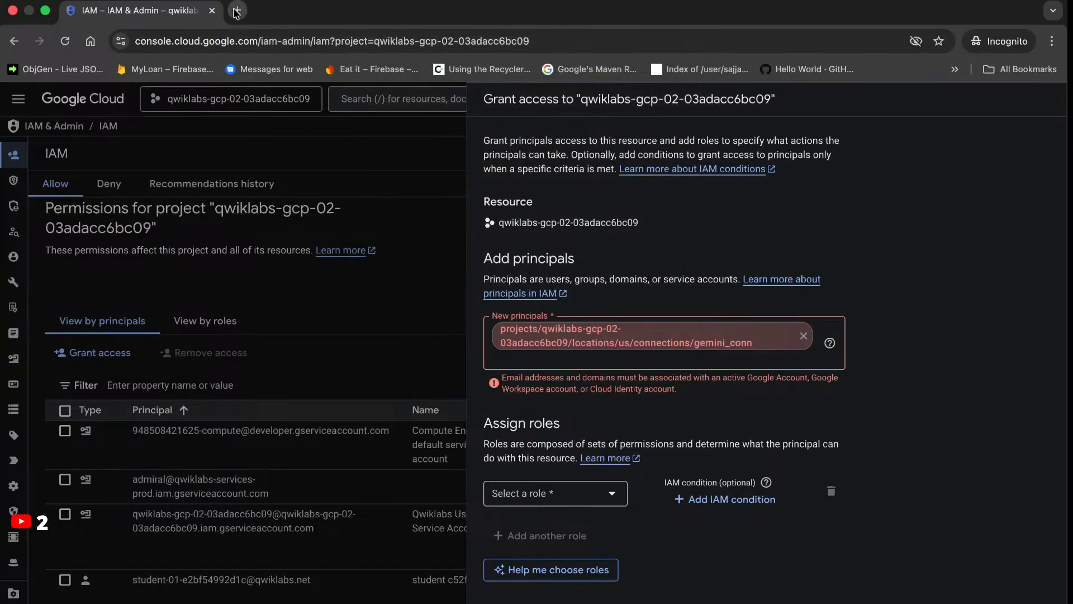
pyautogui.click(236, 11)
pyautogui.click(168, 16)
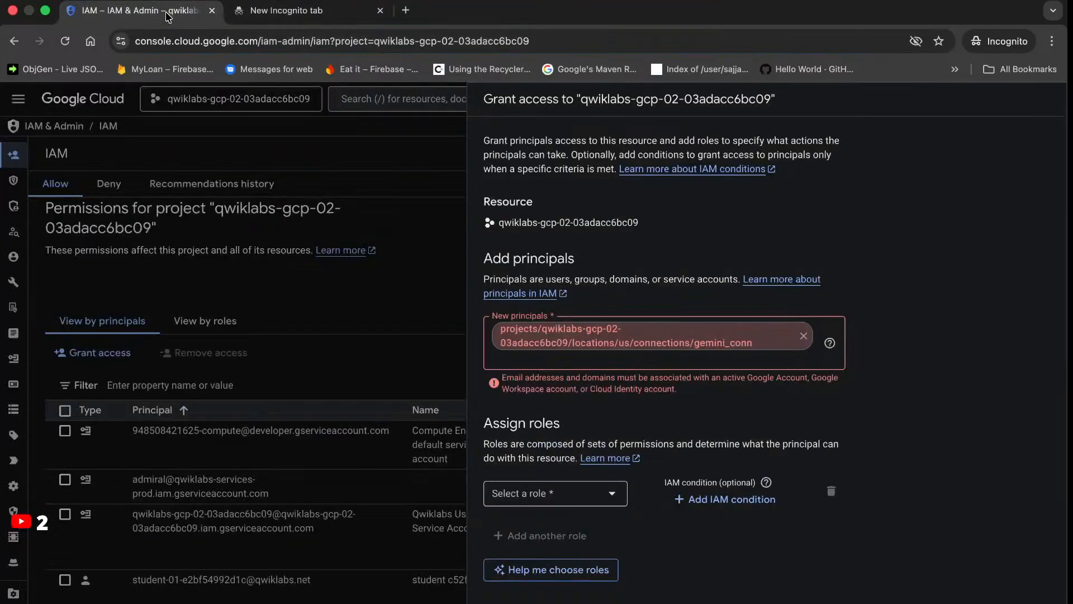
pyautogui.click(197, 44)
pyautogui.press('super+c')
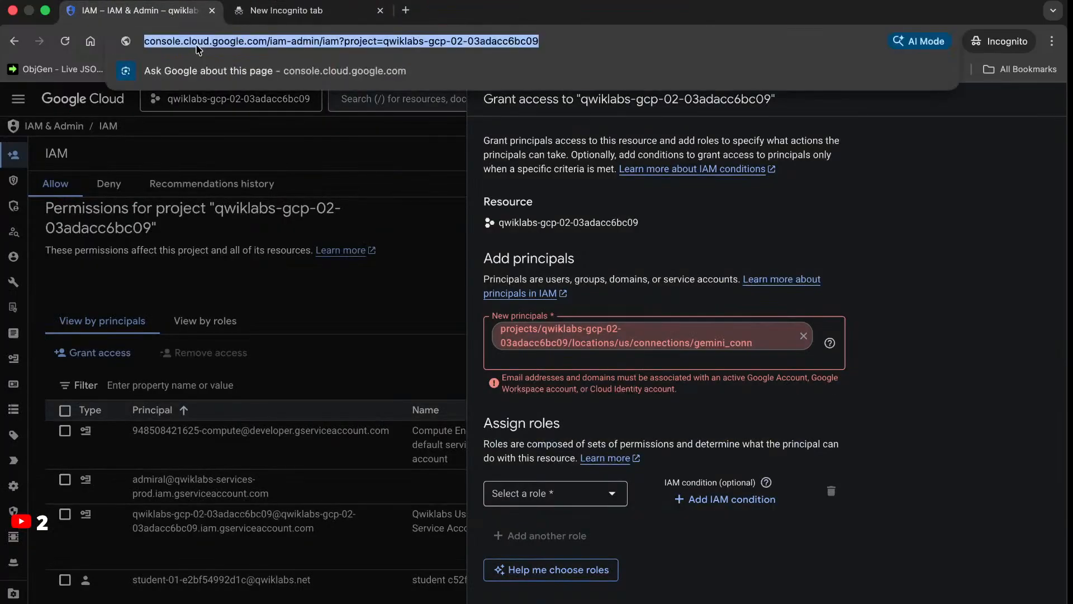
pyautogui.click(296, 13)
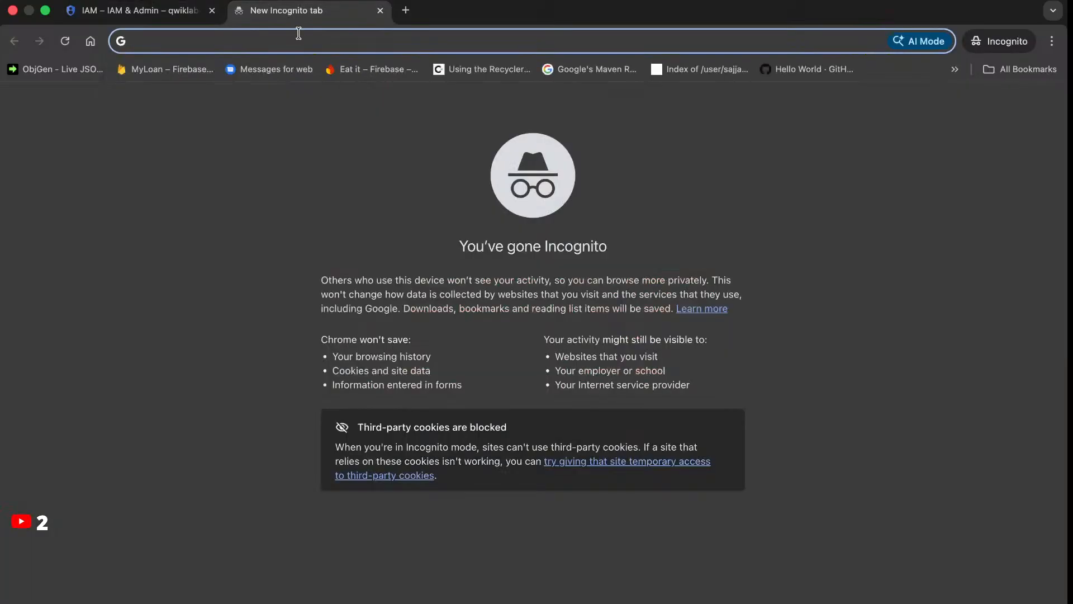
pyautogui.press('super+v')
pyautogui.press('Return')
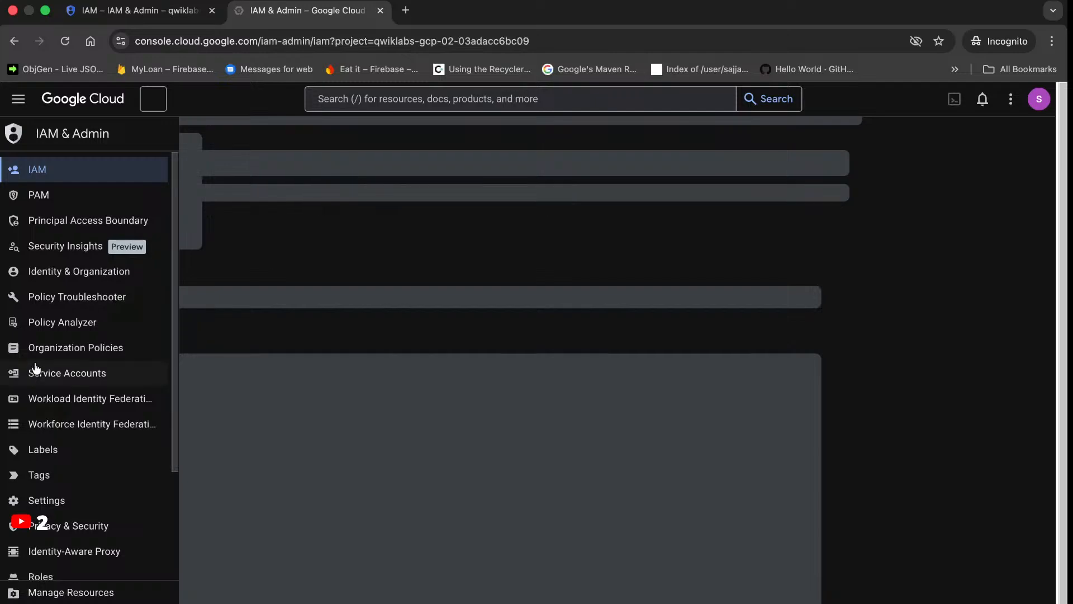
# Go to BigQuery in the second tab and open the details of the project's gemini_conn connection
pyautogui.click(8, 96)
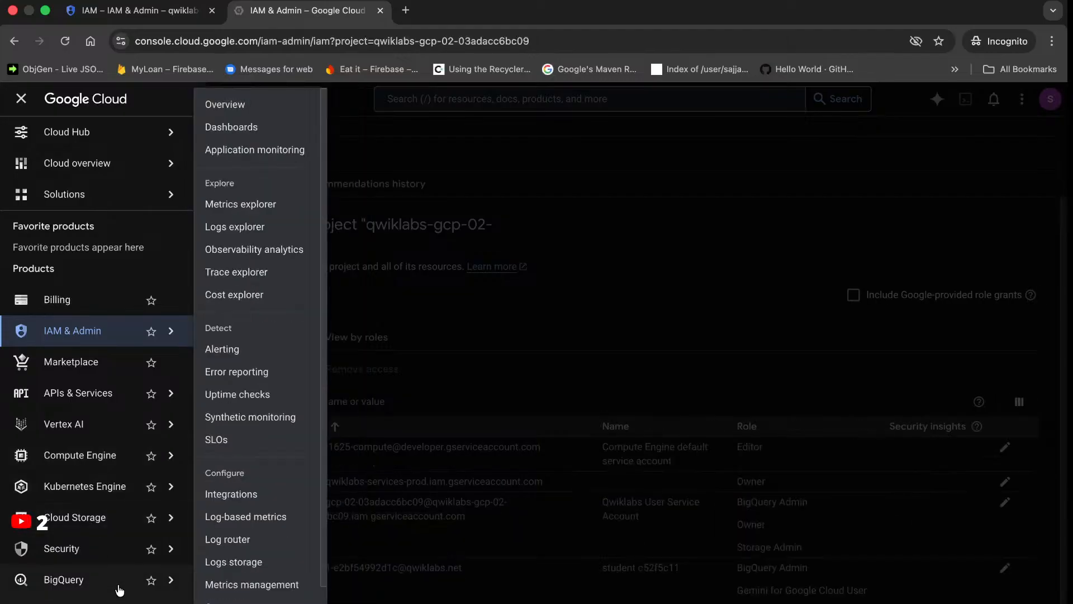
pyautogui.moveTo(127, 590)
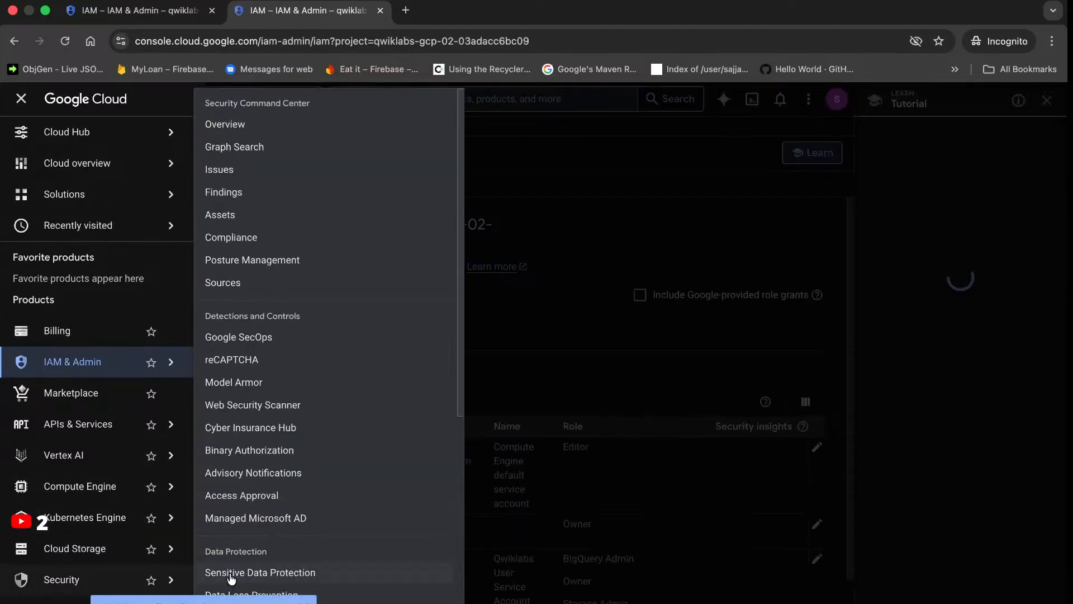
pyautogui.moveTo(135, 504)
pyautogui.moveTo(136, 456)
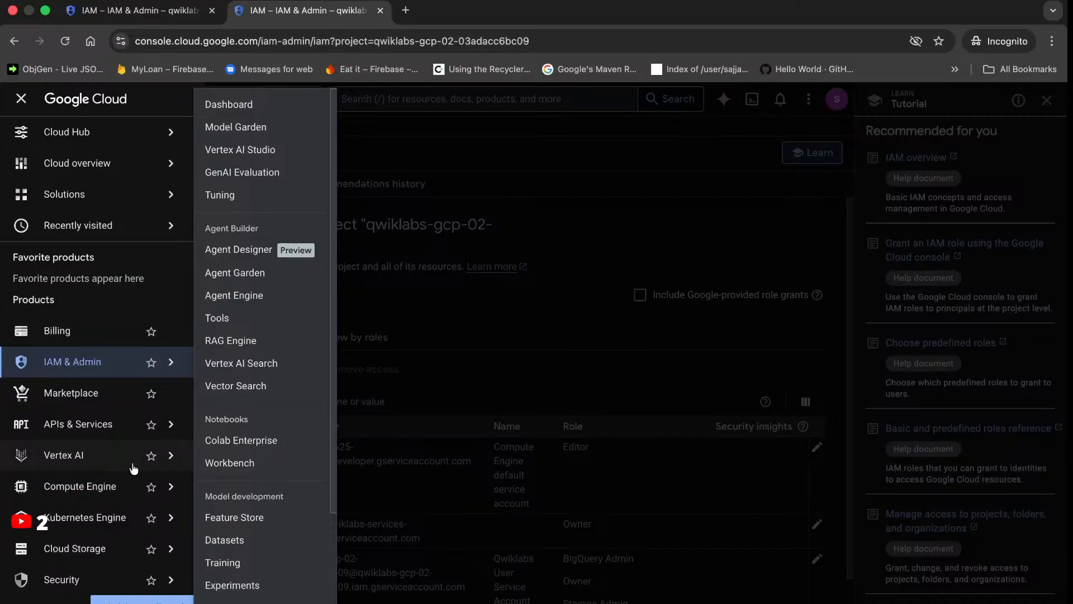
pyautogui.scroll(-3, 134, 464)
pyautogui.scroll(-3, 133, 470)
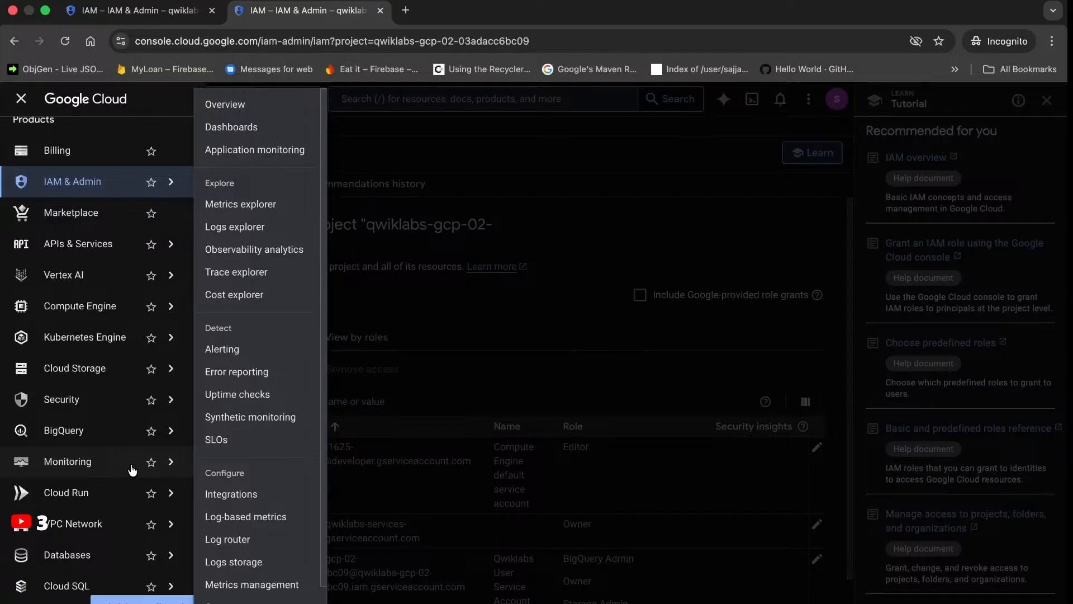
pyautogui.click(104, 433)
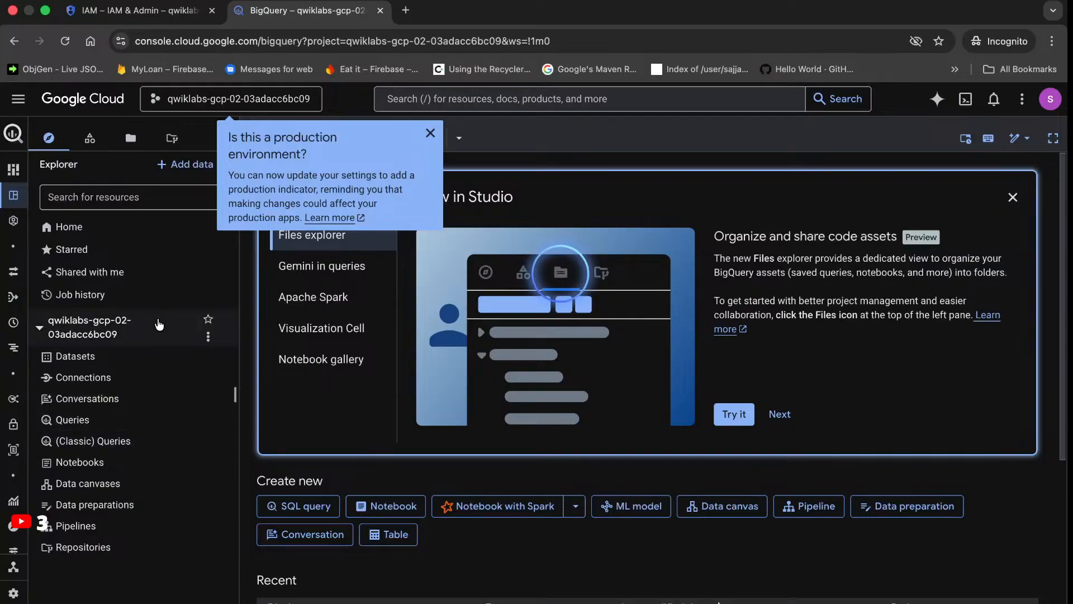
pyautogui.click(124, 385)
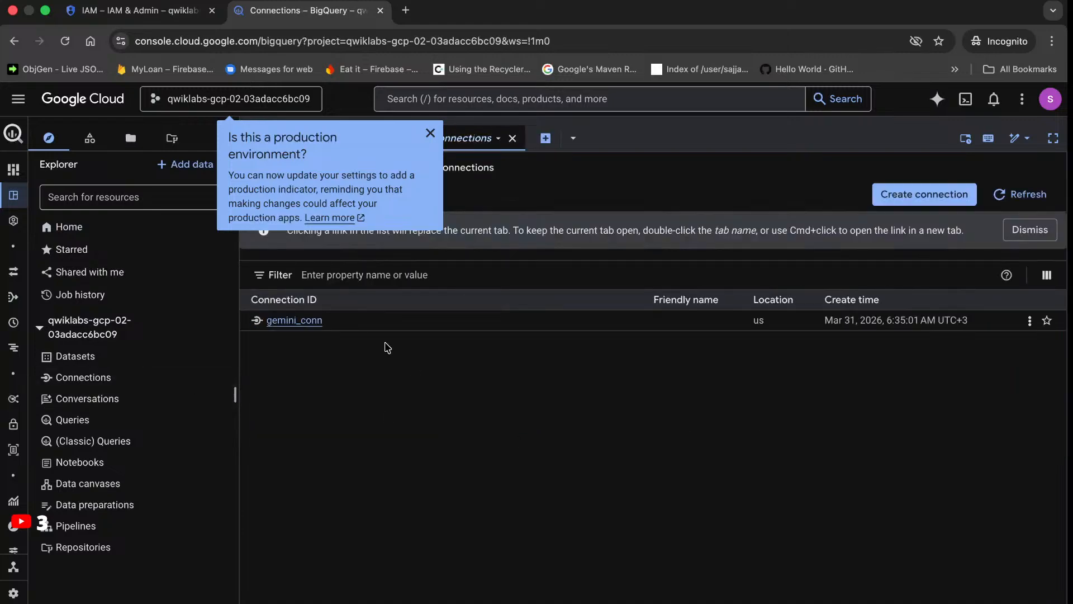
pyautogui.click(314, 320)
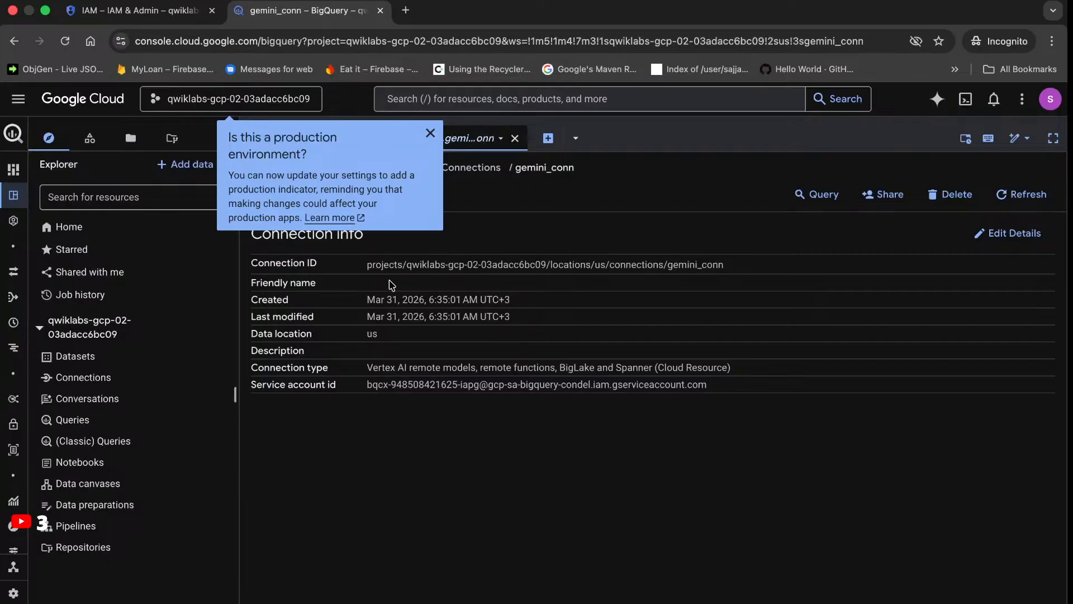
# Dismiss the production environment notice and copy the service account ID from the gemini_conn connection info
pyautogui.click(430, 134)
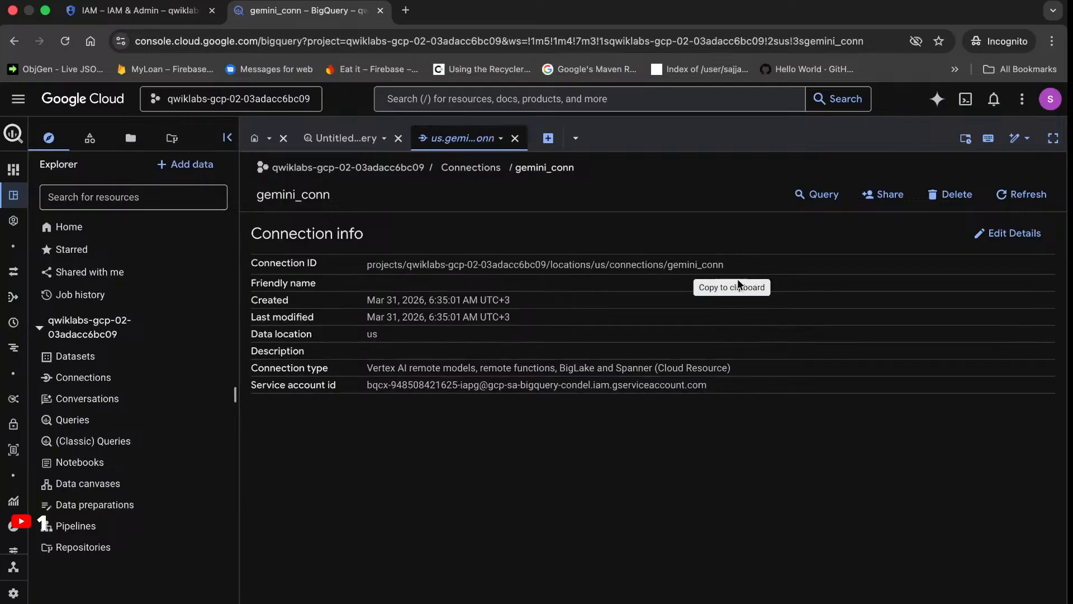
pyautogui.moveTo(725, 391); pyautogui.dragTo(360, 384)
pyautogui.press('super+c')
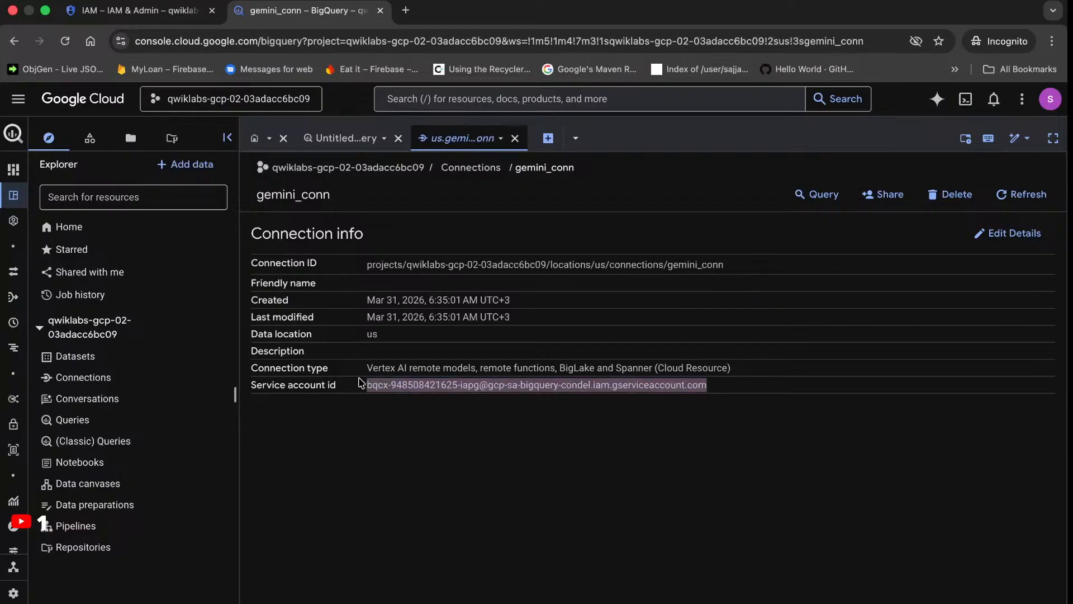
# Return to the IAM access grant and replace the connection ID in the new principals with the copied service account ID
pyautogui.click(188, 19)
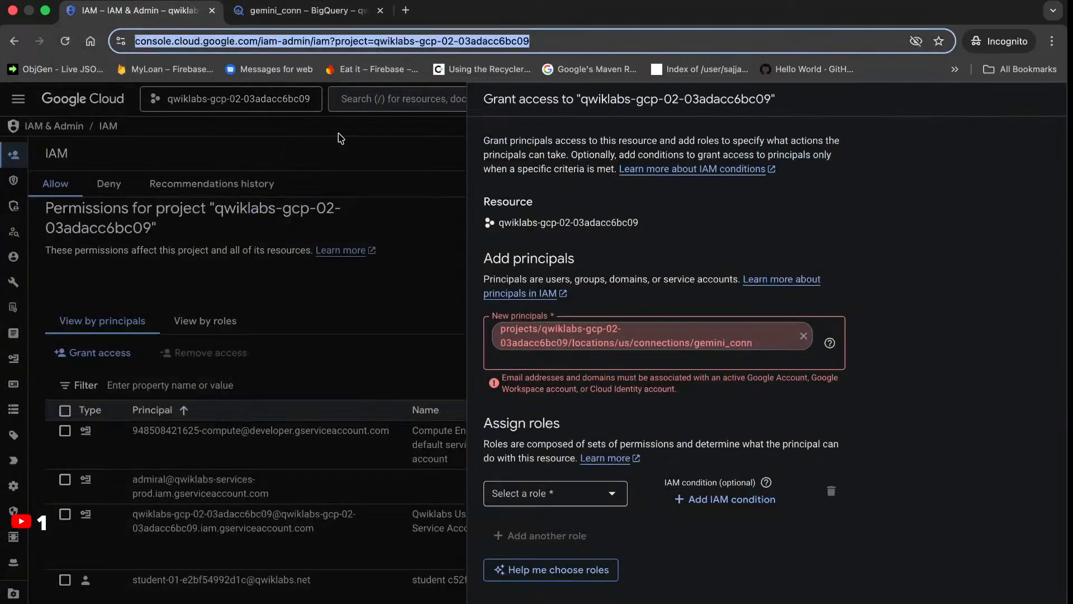
pyautogui.click(803, 335)
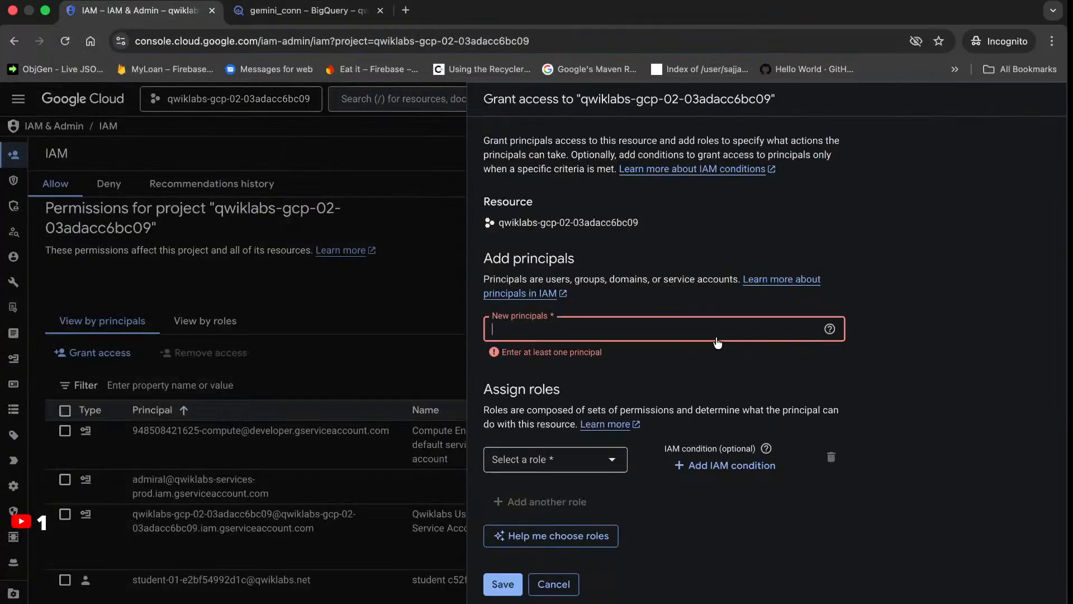
pyautogui.press('super+v')
pyautogui.press('Return')
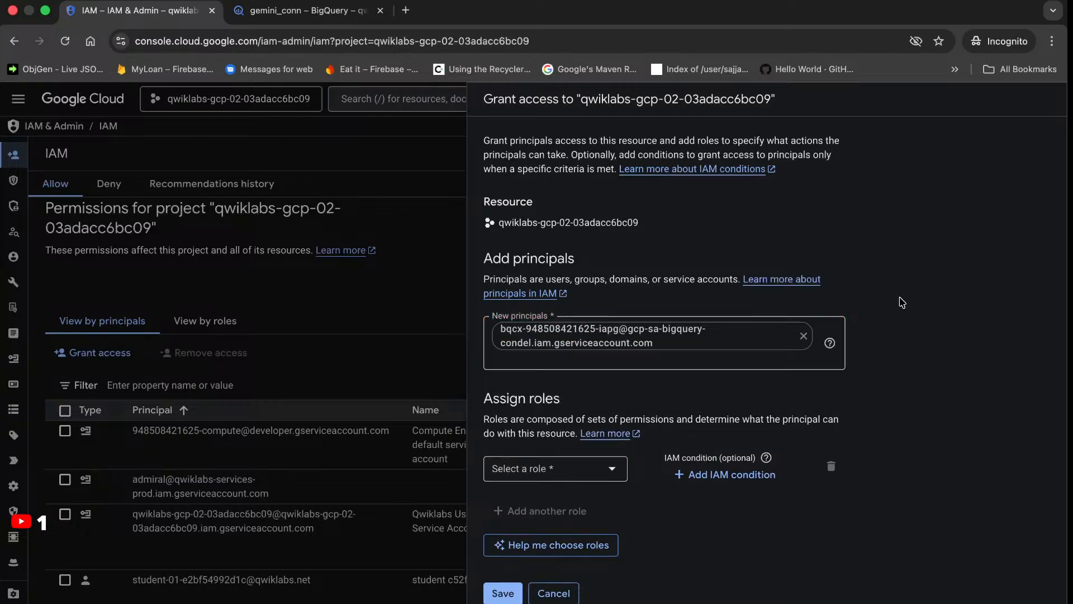
# Search the roles for Ver and assign the Vertex AI User role to the service account
pyautogui.click(586, 474)
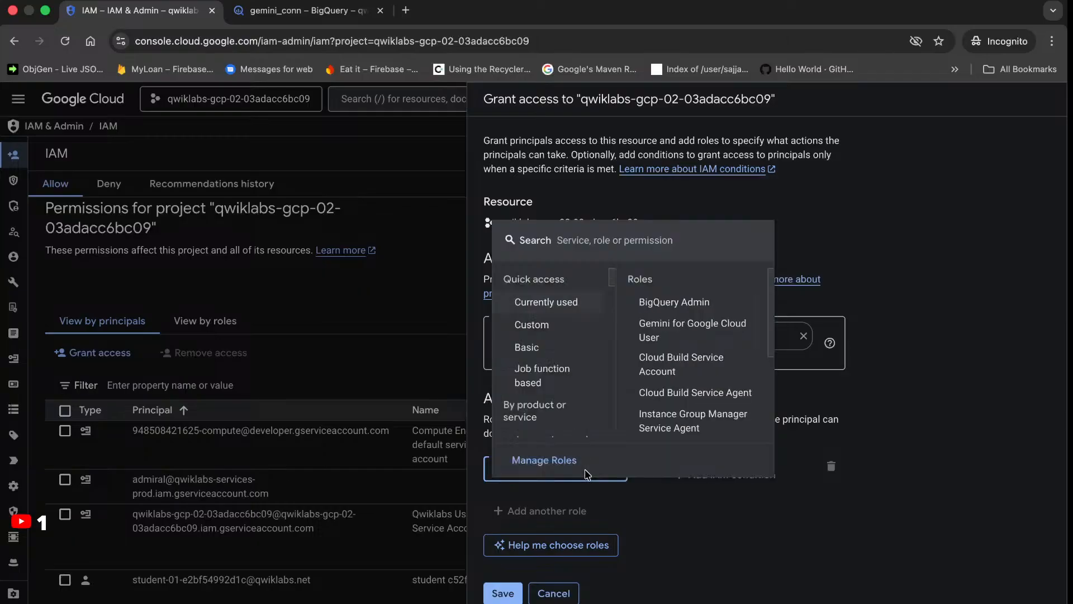
pyautogui.write('Ver')
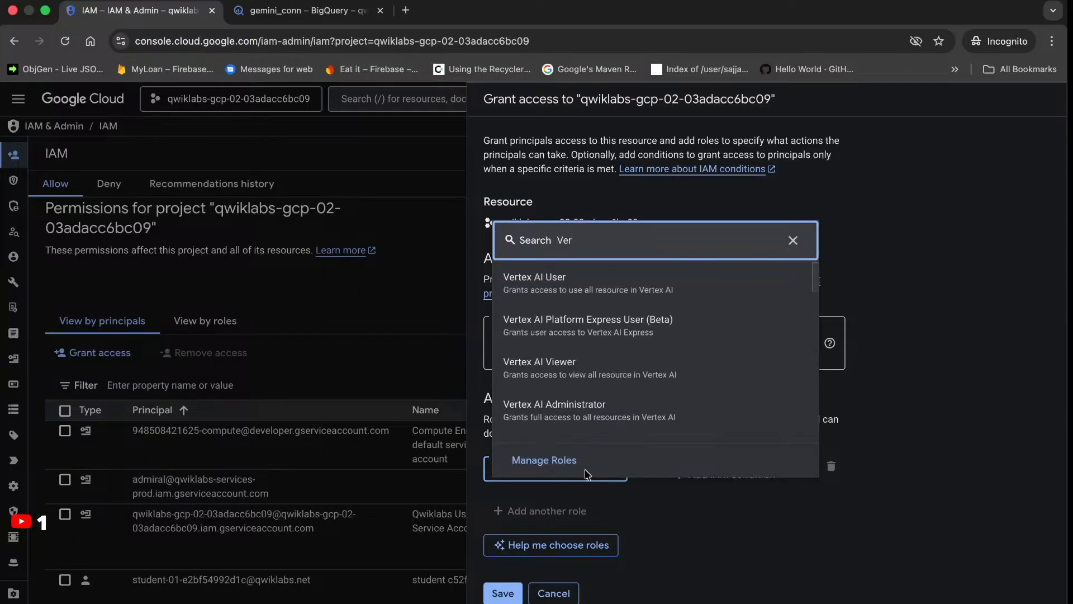
pyautogui.click(620, 286)
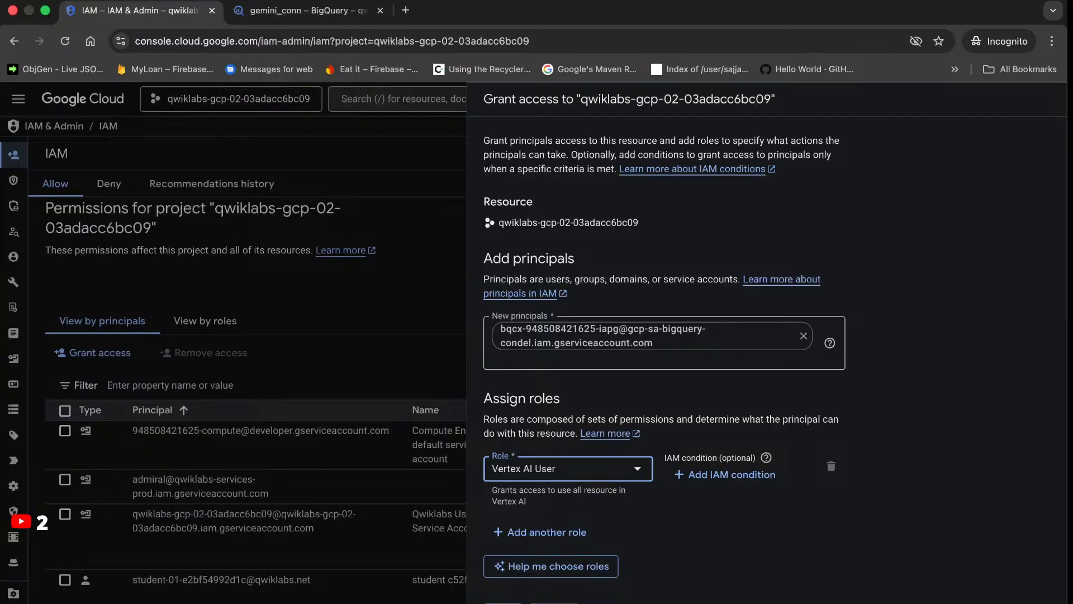
# Recheck the lab's role-granting steps in the Google Skills window, return to the IAM console and save the access grant
pyautogui.click(379, 1)
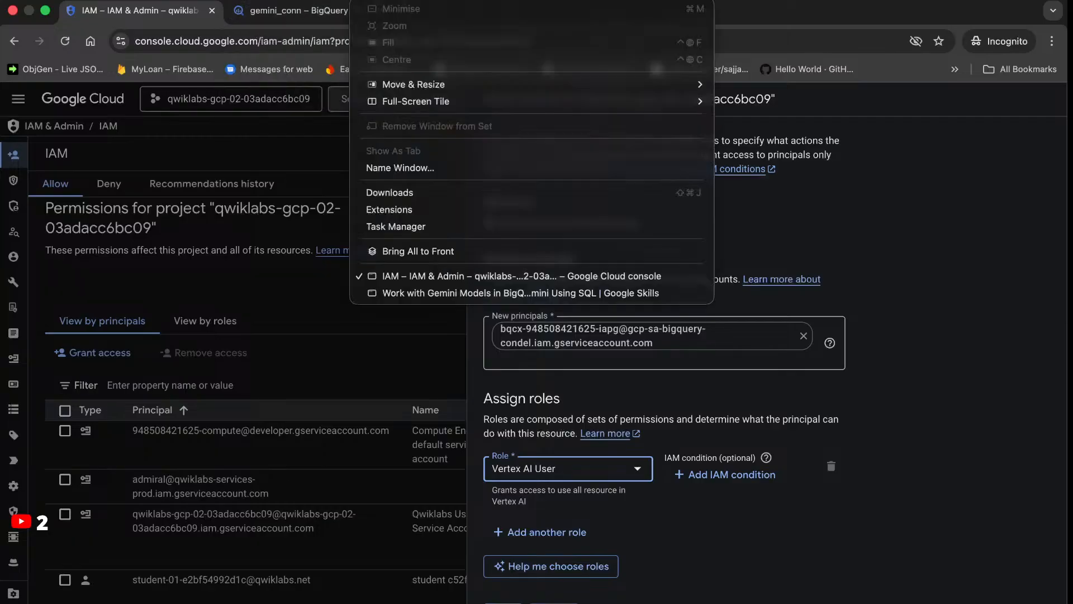
pyautogui.click(412, 293)
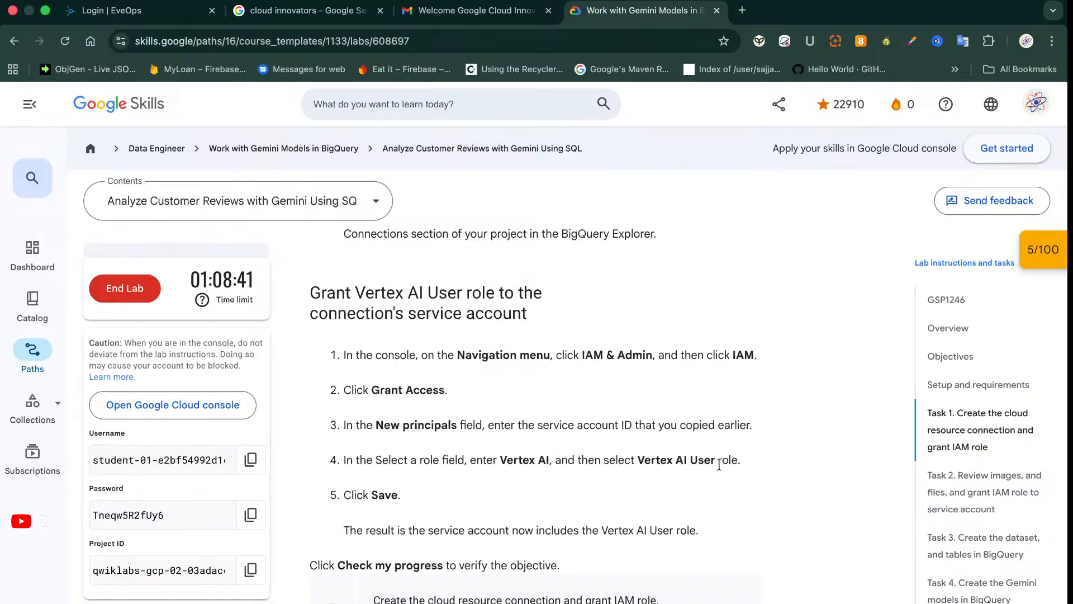
pyautogui.scroll(-2, 585, 511)
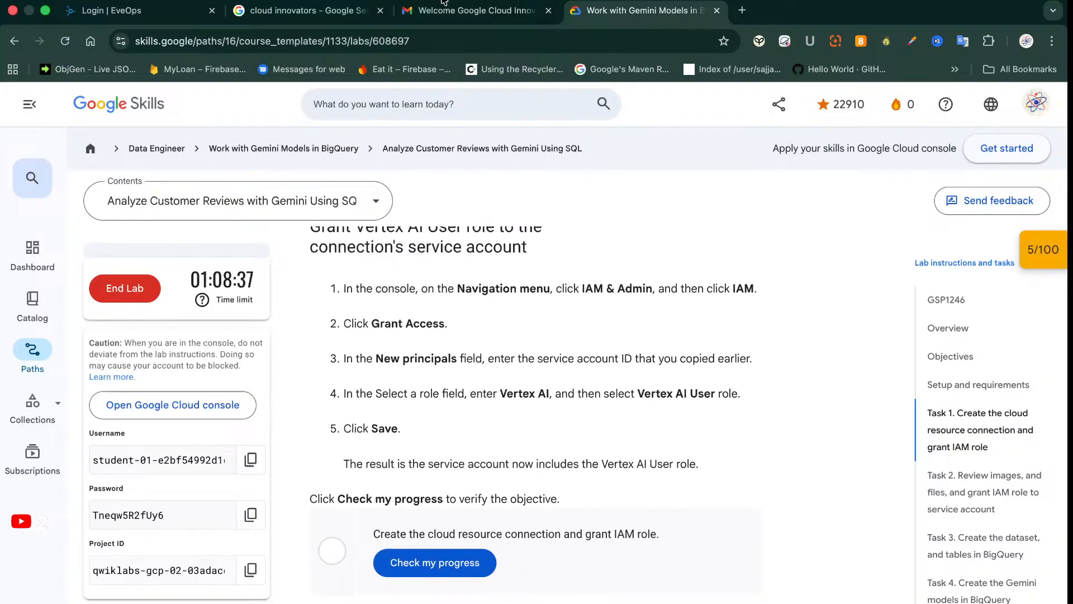
pyautogui.click(358, 0)
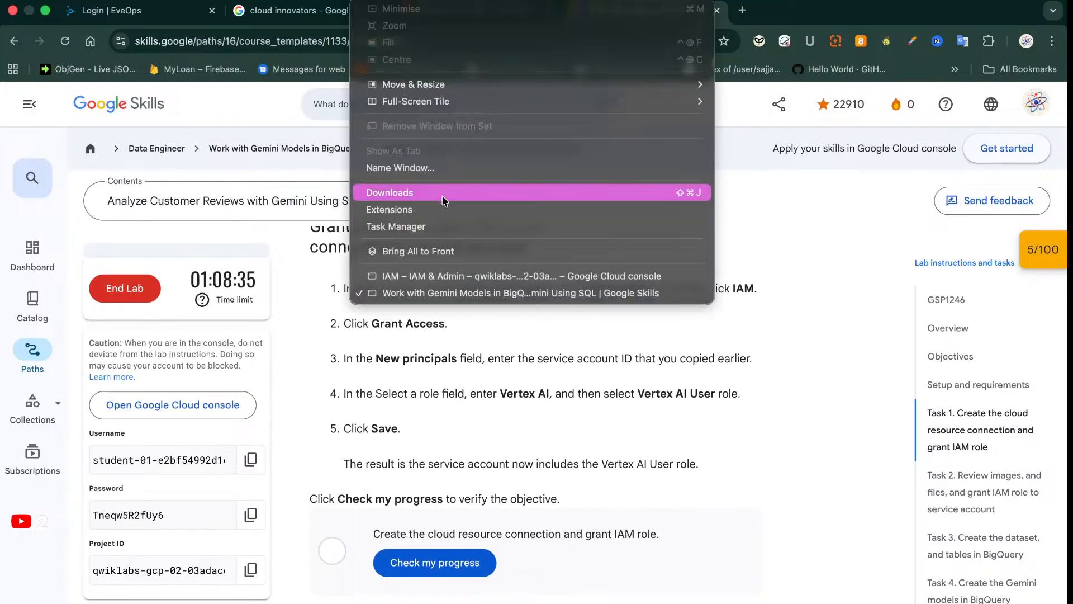
pyautogui.click(448, 275)
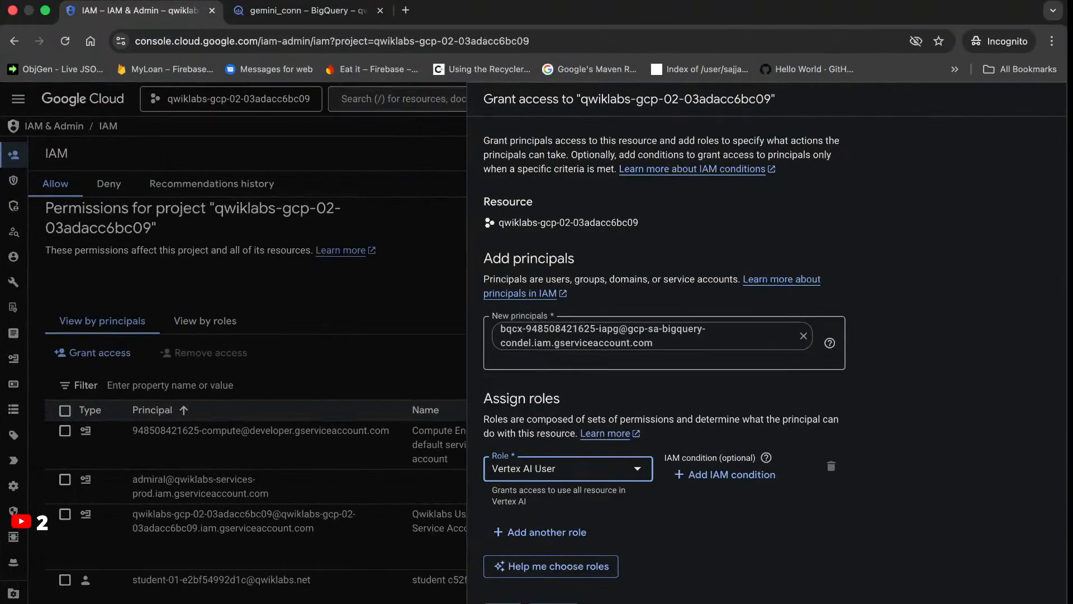
pyautogui.click(502, 603)
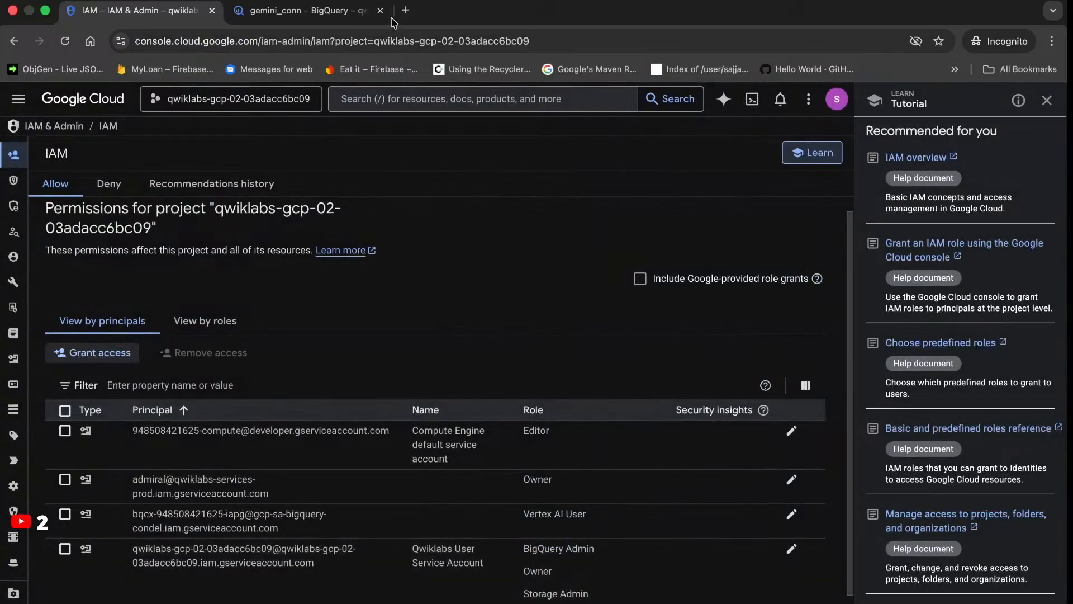
pyautogui.click(369, 6)
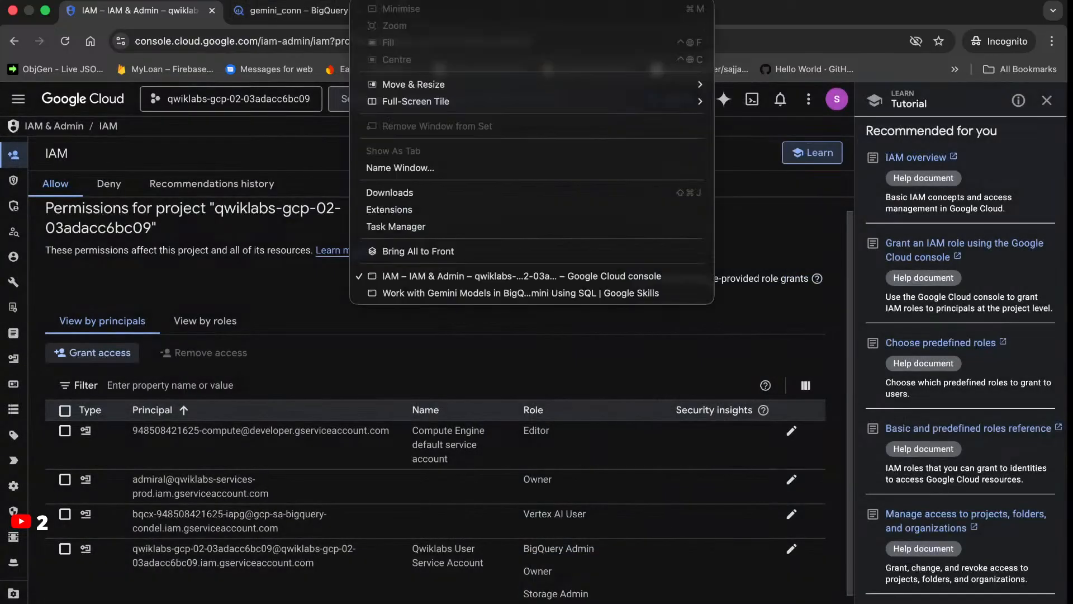
# Switch to the Google Skills lab window and check progress on creating the cloud resource connection and granting the IAM role
pyautogui.click(421, 292)
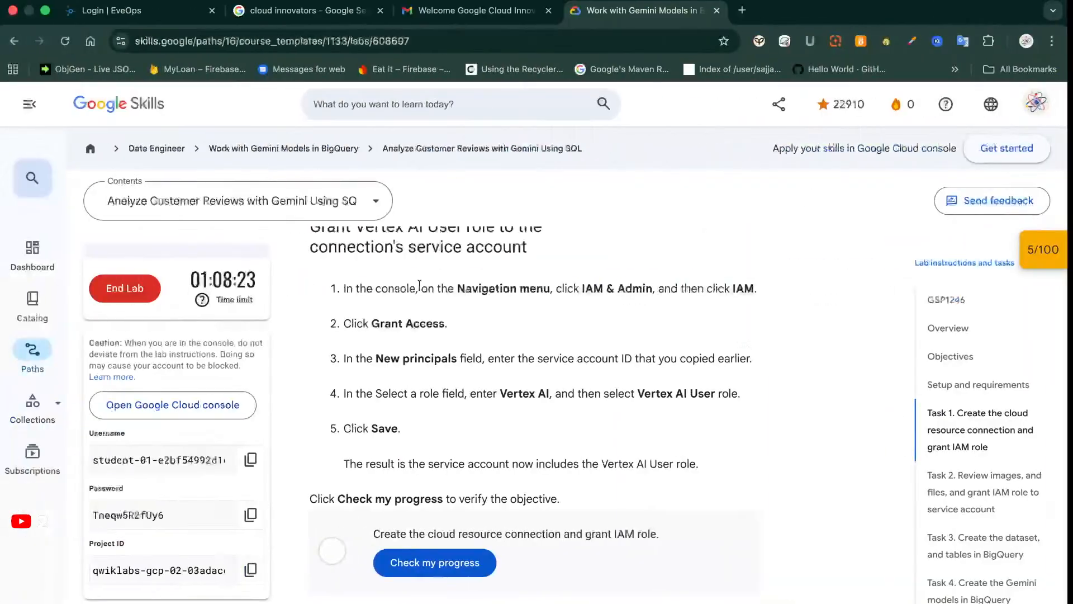
pyautogui.click(439, 562)
pyautogui.scroll(-2, 528, 467)
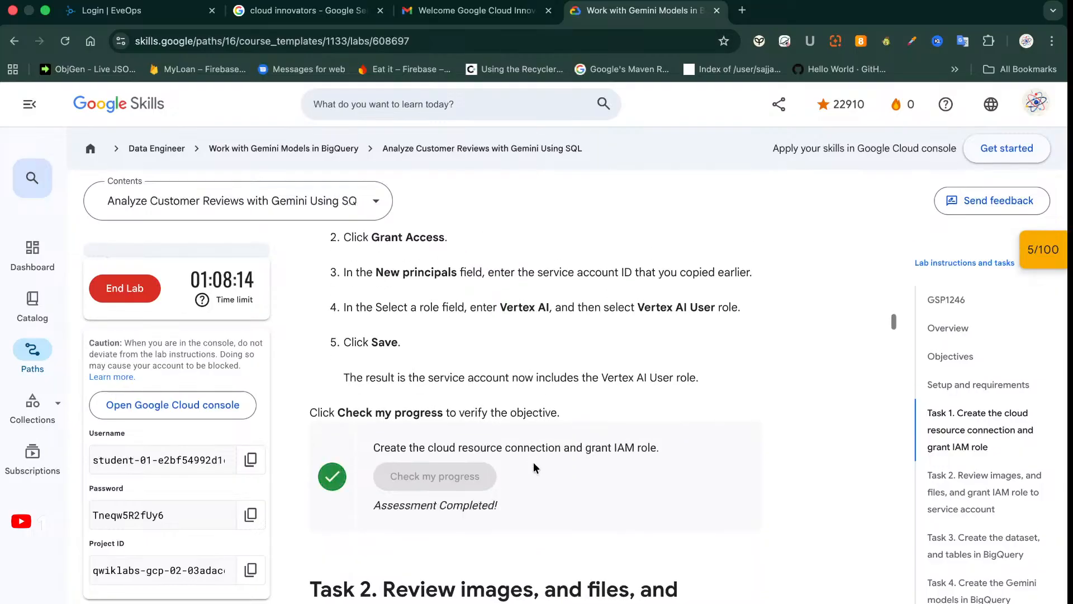
# Read the Task 2 instructions on reviewing the image files and customer reviews dataset in the Cloud Storage bucket's gsp1246 folder
pyautogui.scroll(-5, 534, 461)
pyautogui.scroll(-2, 533, 464)
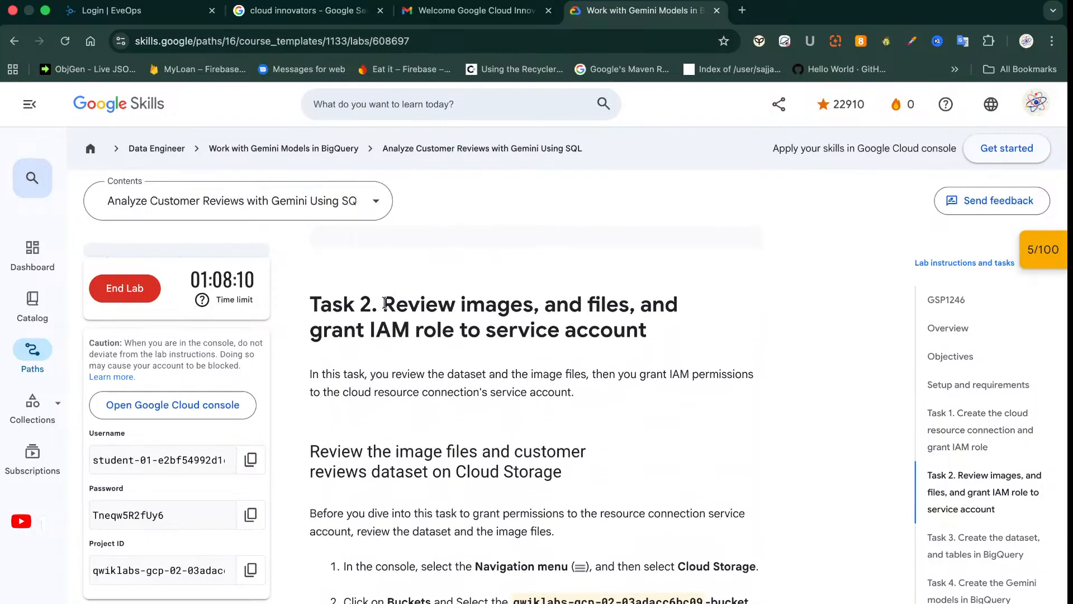
pyautogui.moveTo(385, 304); pyautogui.dragTo(670, 333)
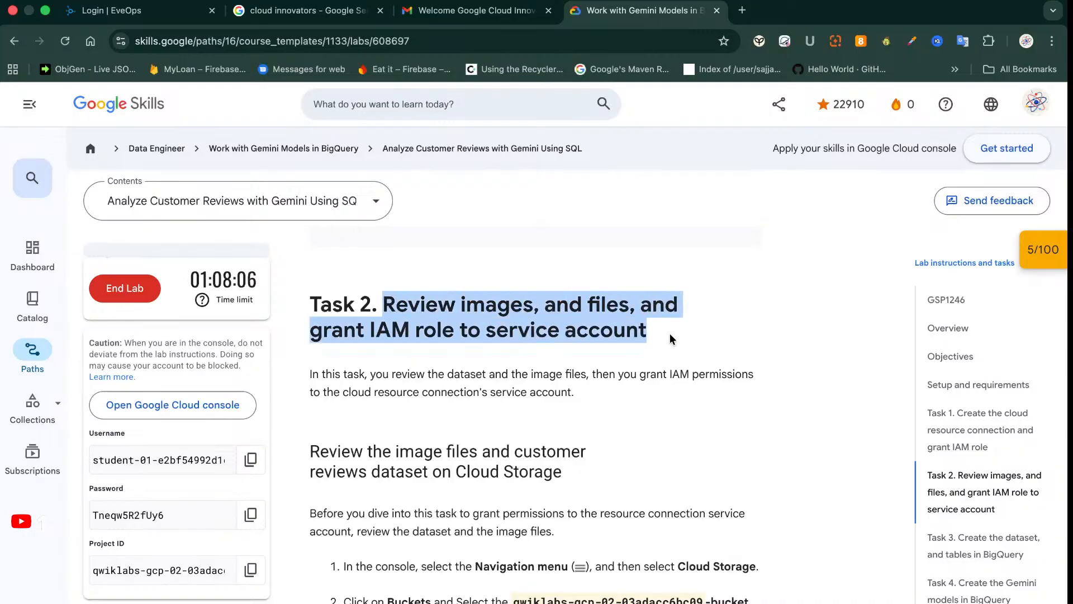
pyautogui.click(669, 333)
pyautogui.scroll(-2, 669, 333)
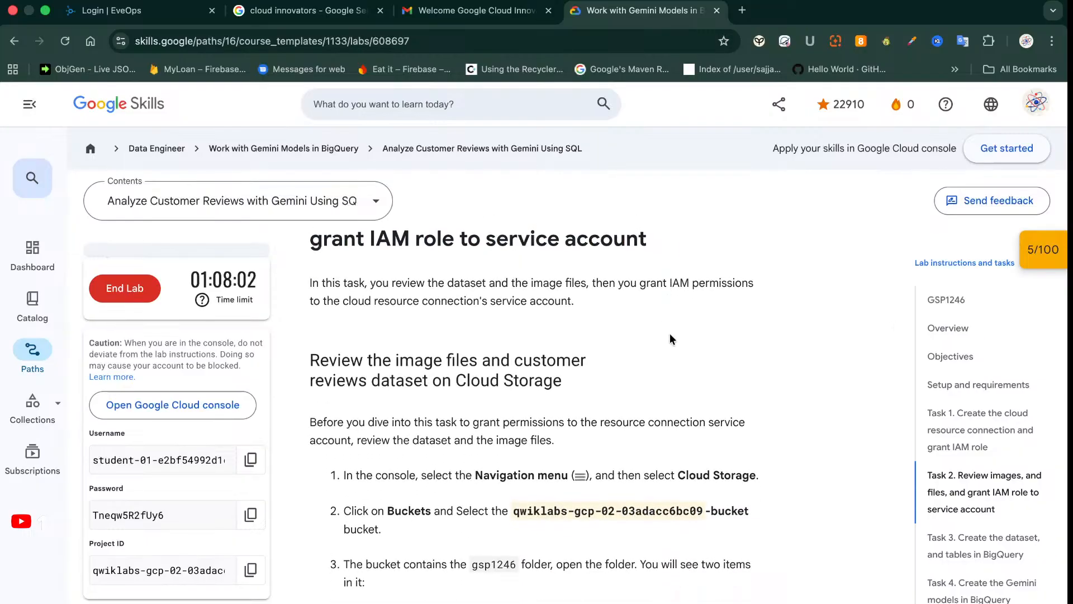
pyautogui.scroll(-2, 670, 334)
pyautogui.scroll(-1, 669, 339)
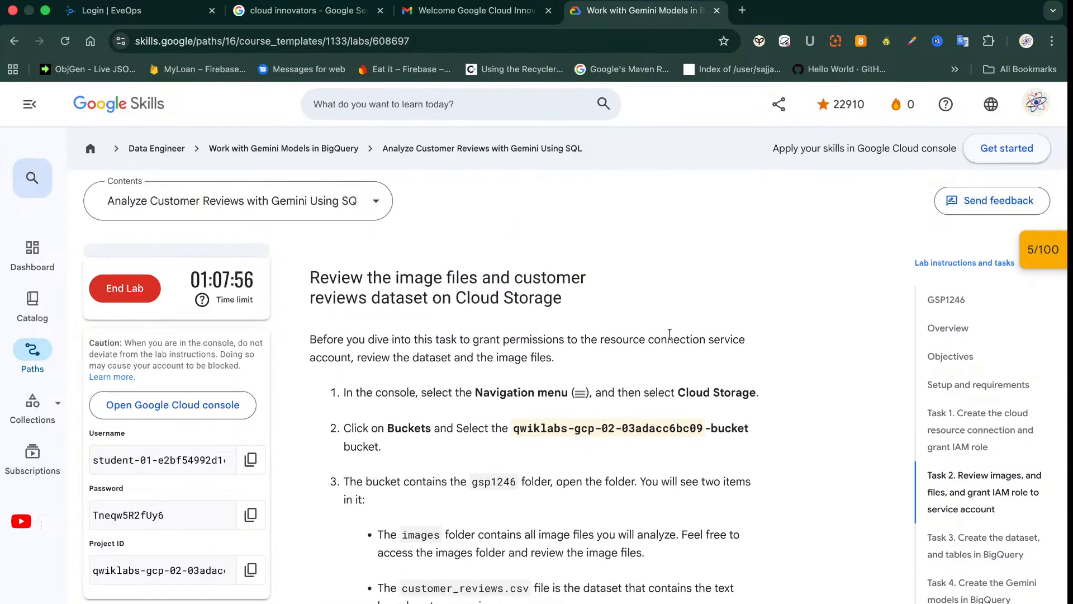
pyautogui.scroll(-3, 670, 334)
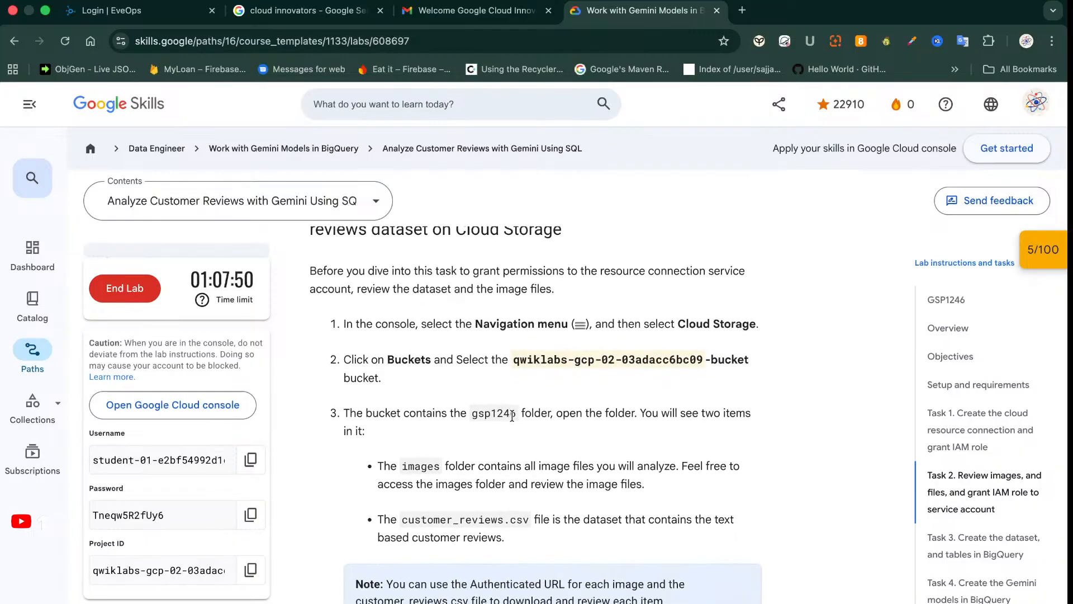
pyautogui.moveTo(515, 417); pyautogui.dragTo(471, 410)
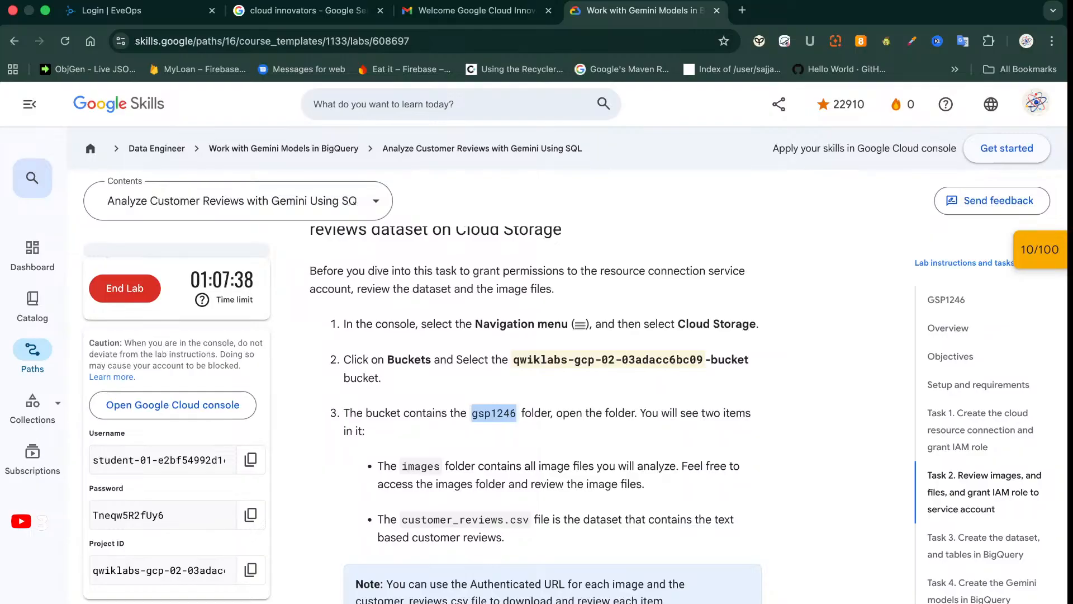
# Return to the Google Cloud console and open the gsp1246 folder of the qwiklabs-gcp-02-03adacc6bc09-bucket bucket in Cloud Storage
pyautogui.click(376, 1)
pyautogui.click(418, 276)
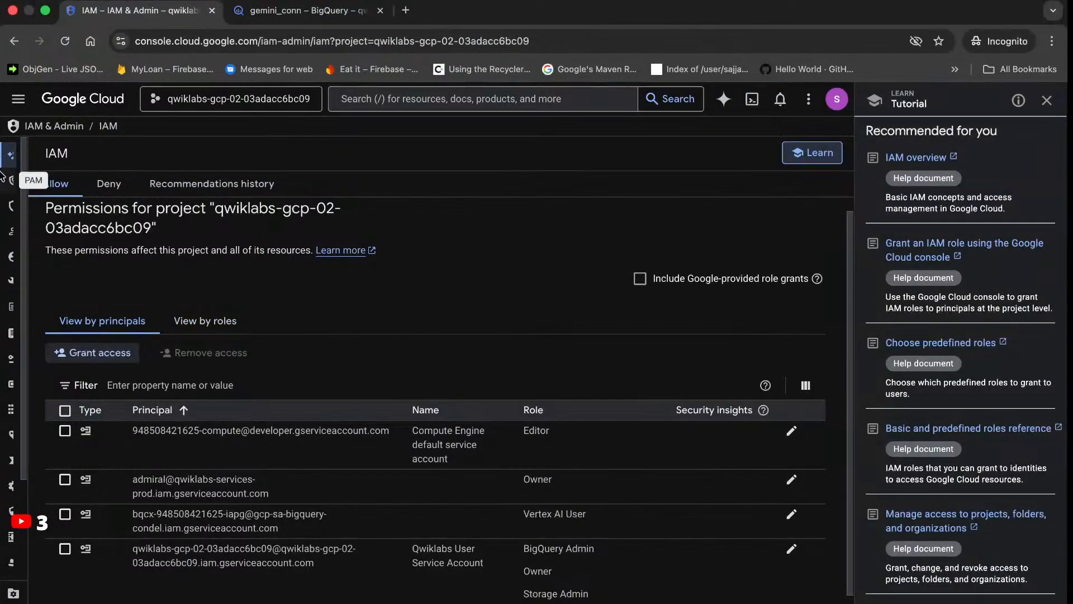
pyautogui.click(16, 102)
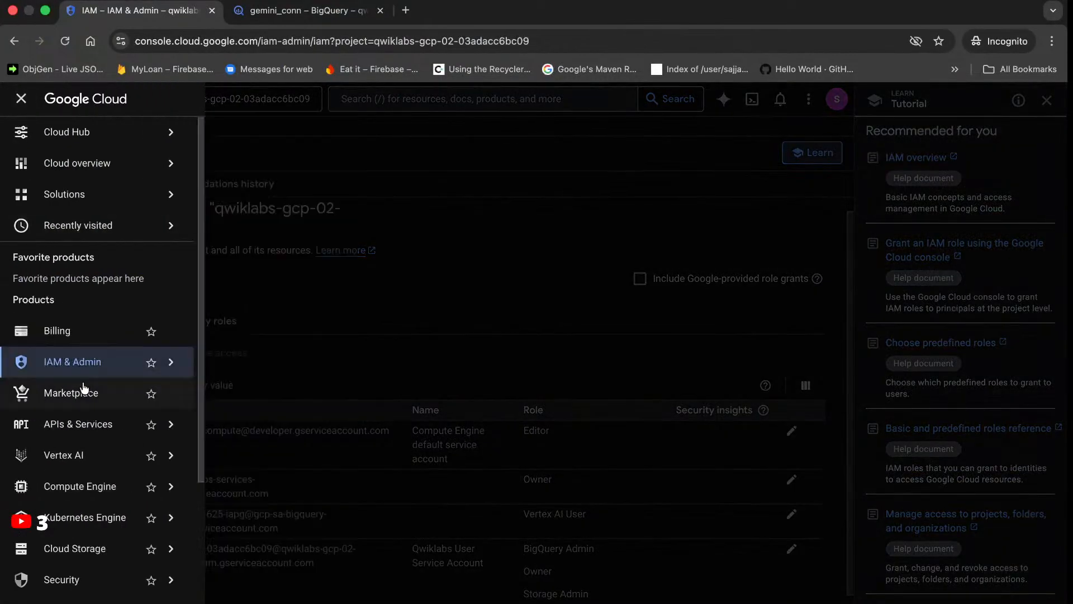
pyautogui.click(81, 551)
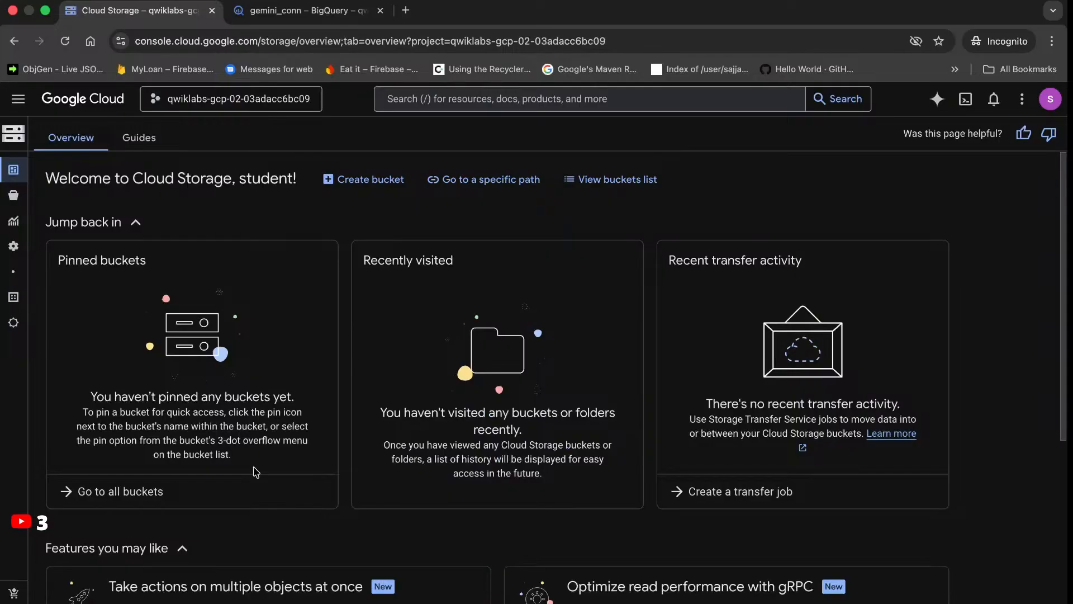
pyautogui.click(17, 203)
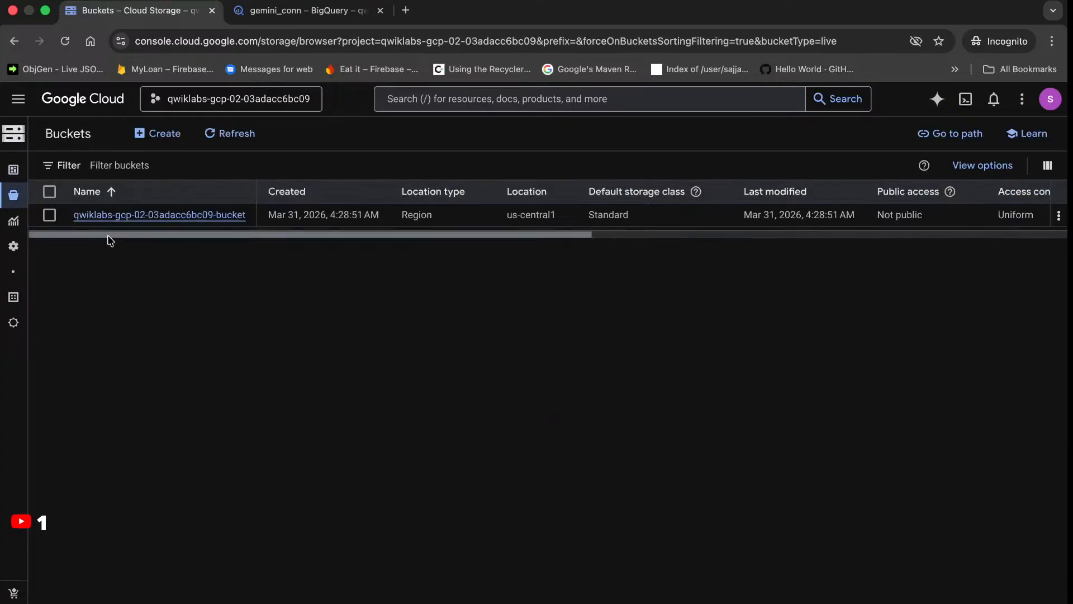
pyautogui.click(144, 217)
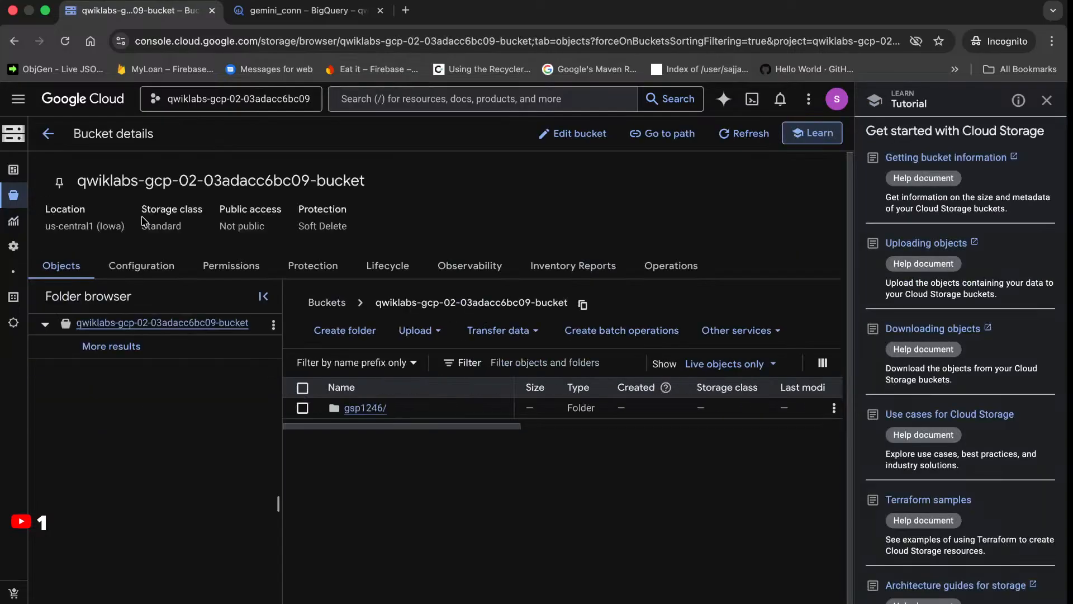
pyautogui.click(363, 408)
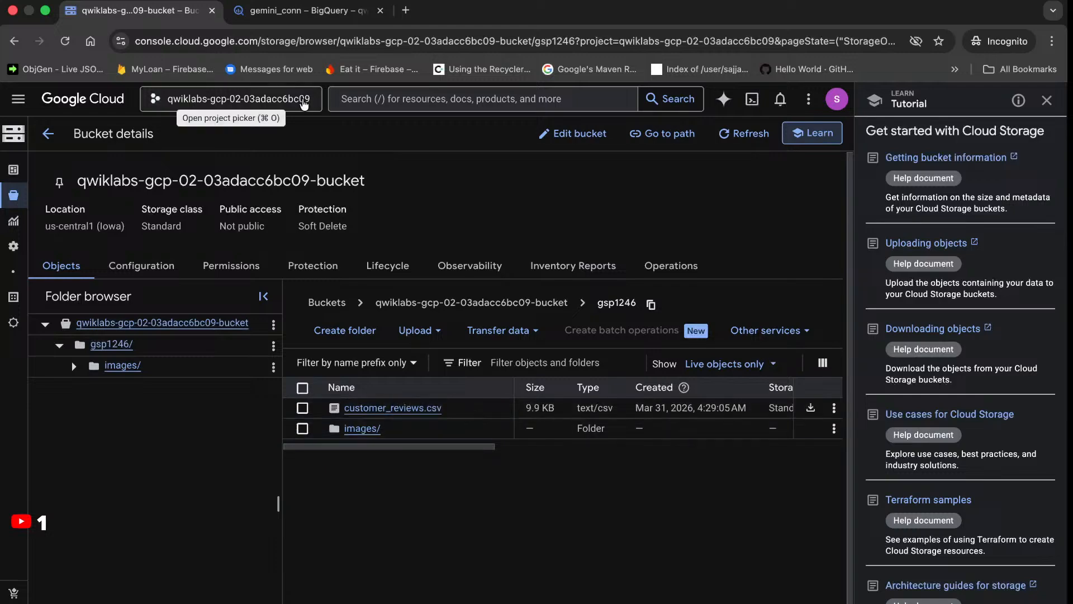
# Switch to the Google Skills lab window and read the steps for granting the Storage Object Admin role to the connection's service account
pyautogui.click(291, 11)
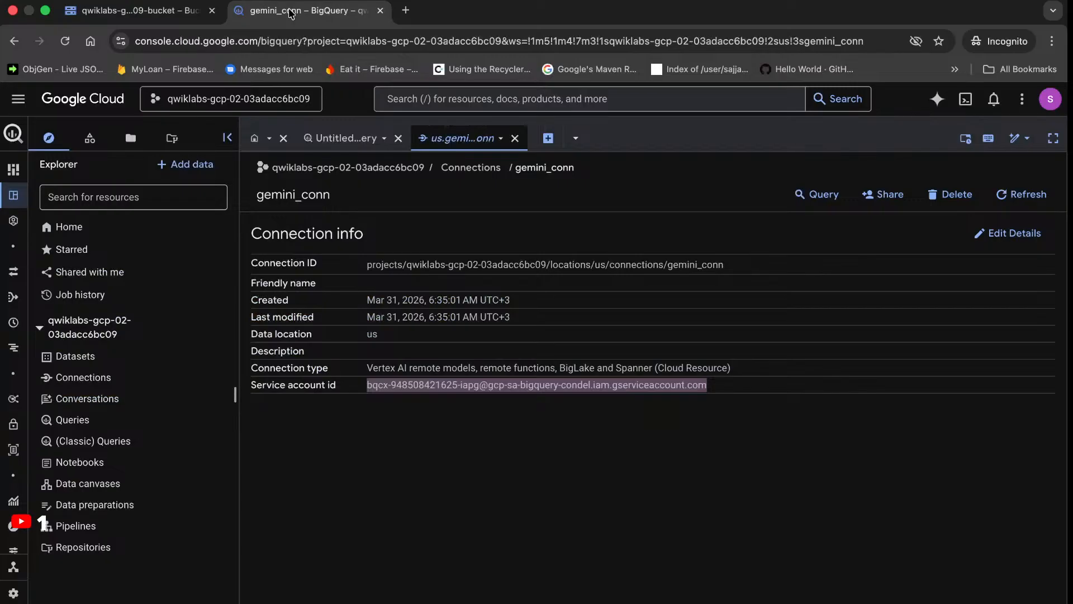
pyautogui.press('super+Tab')
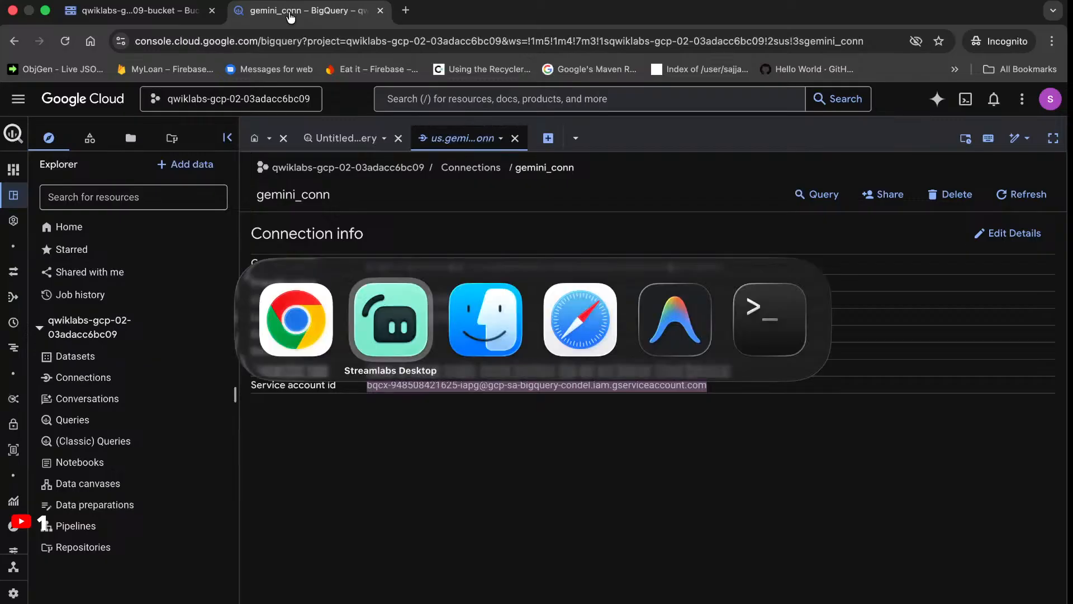
pyautogui.press('super+shift+Tab')
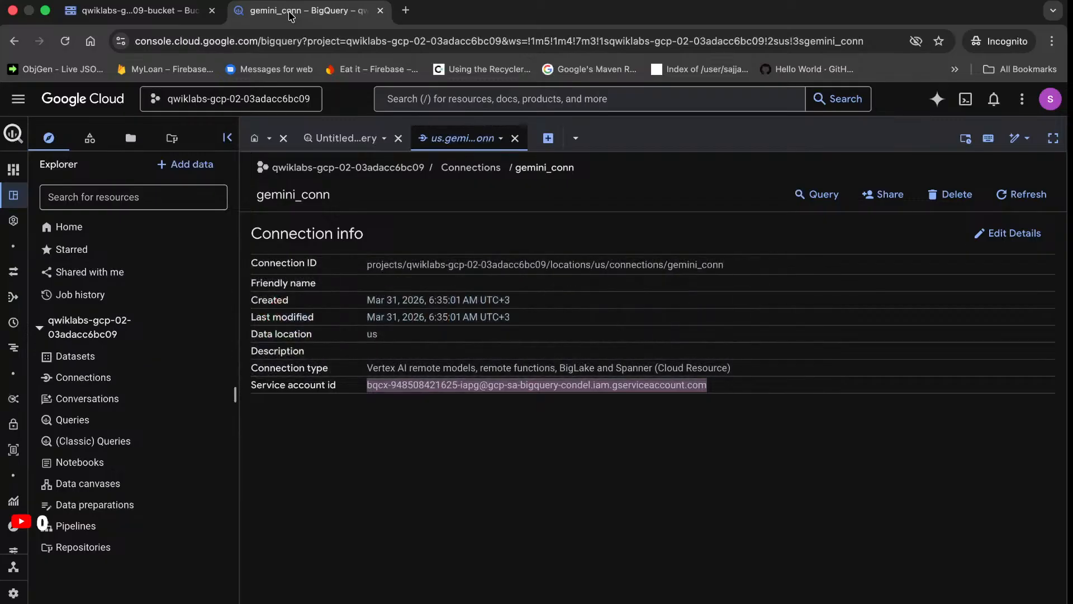
pyautogui.click(377, 1)
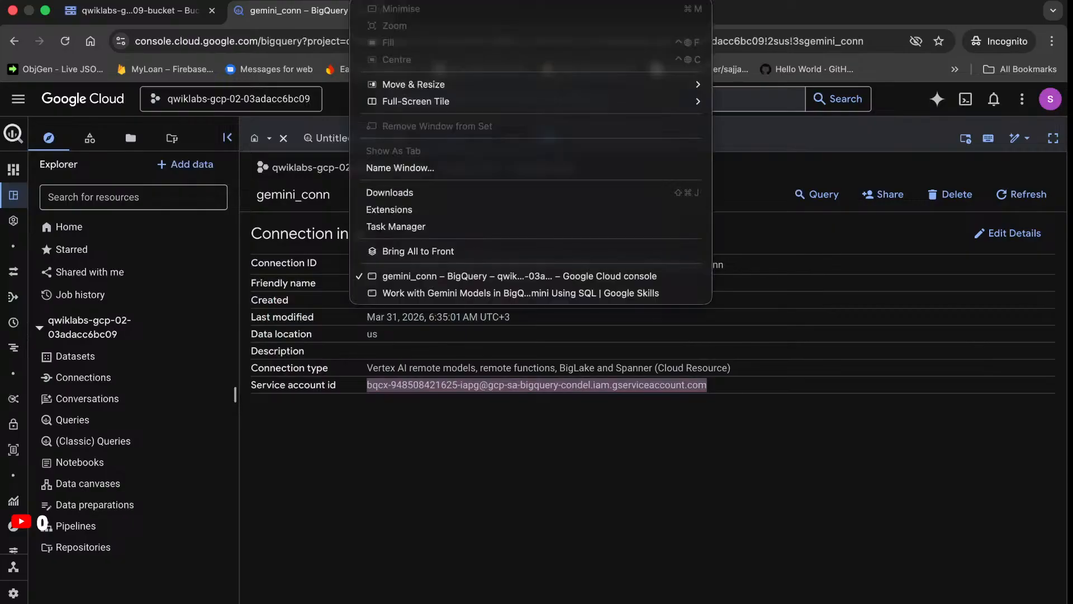
pyautogui.click(423, 293)
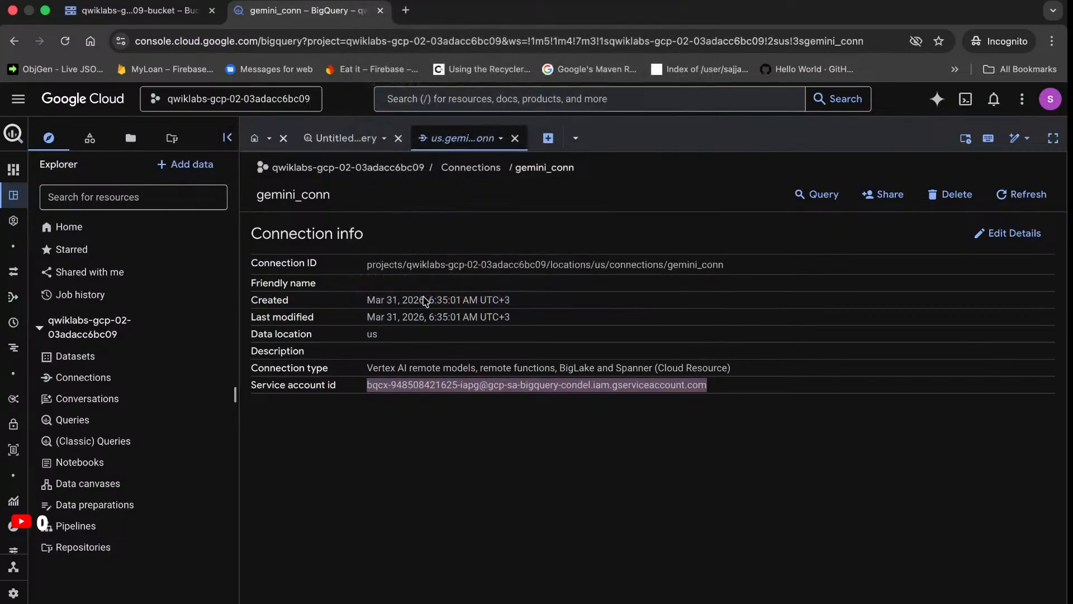
pyautogui.click(473, 392)
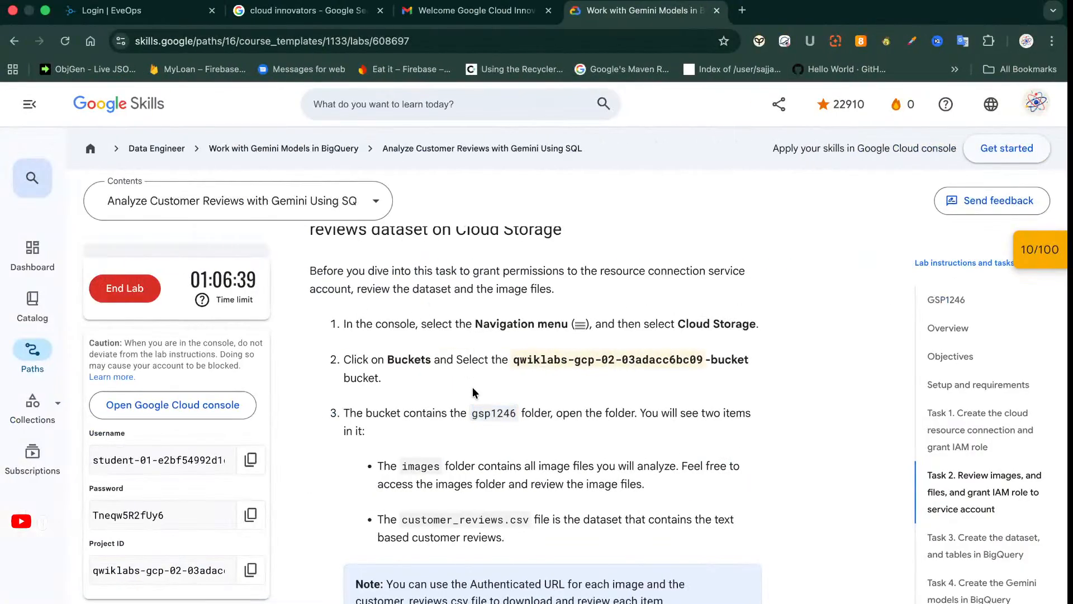
pyautogui.scroll(-5, 473, 392)
pyautogui.scroll(-5, 472, 392)
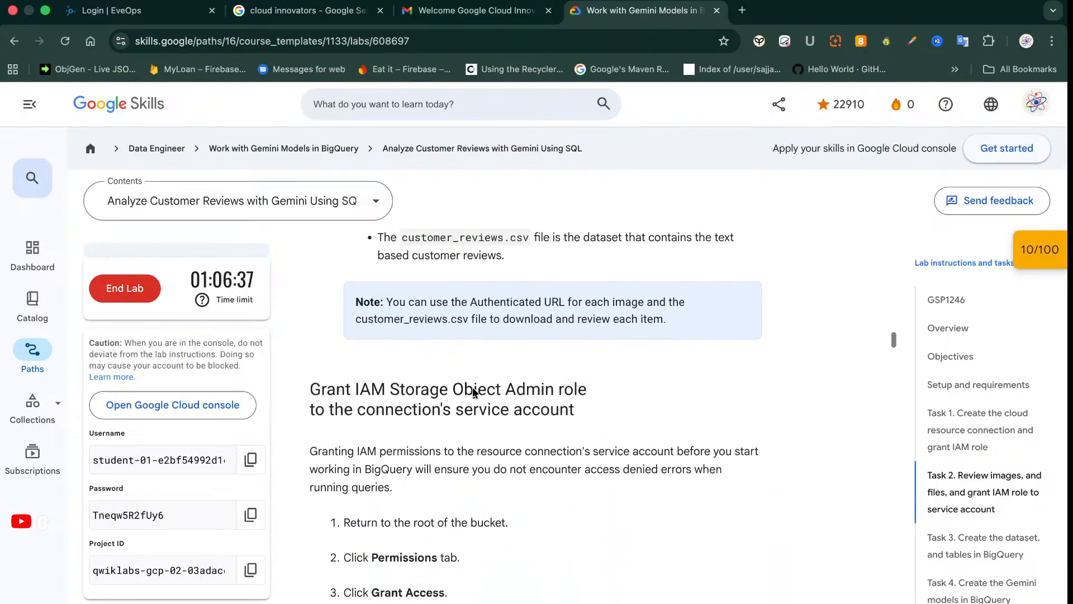
pyautogui.scroll(1, 473, 392)
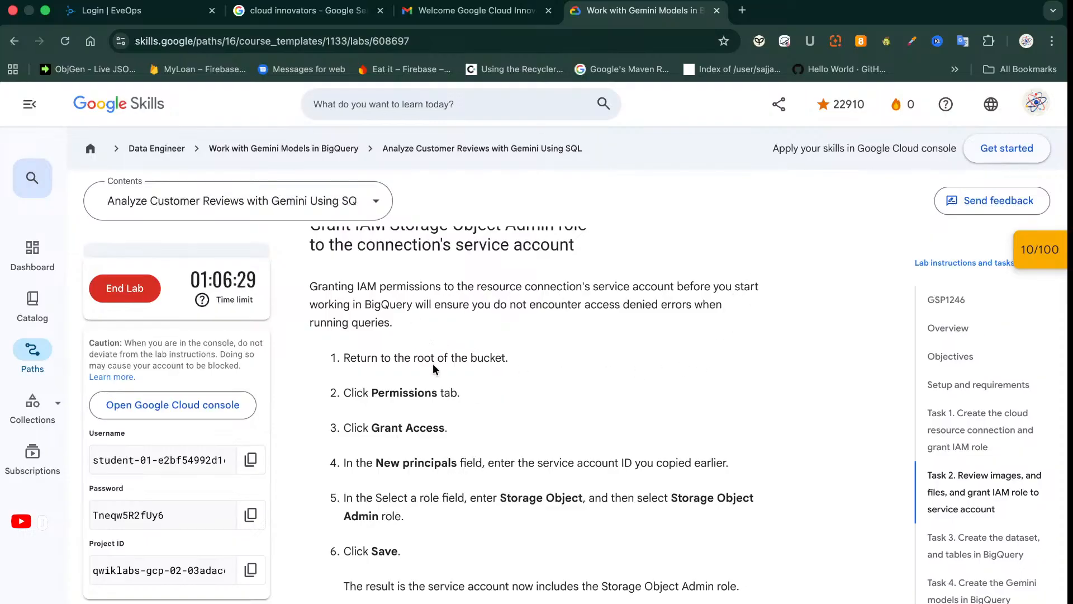
pyautogui.scroll(-1, 433, 366)
pyautogui.scroll(-1, 434, 369)
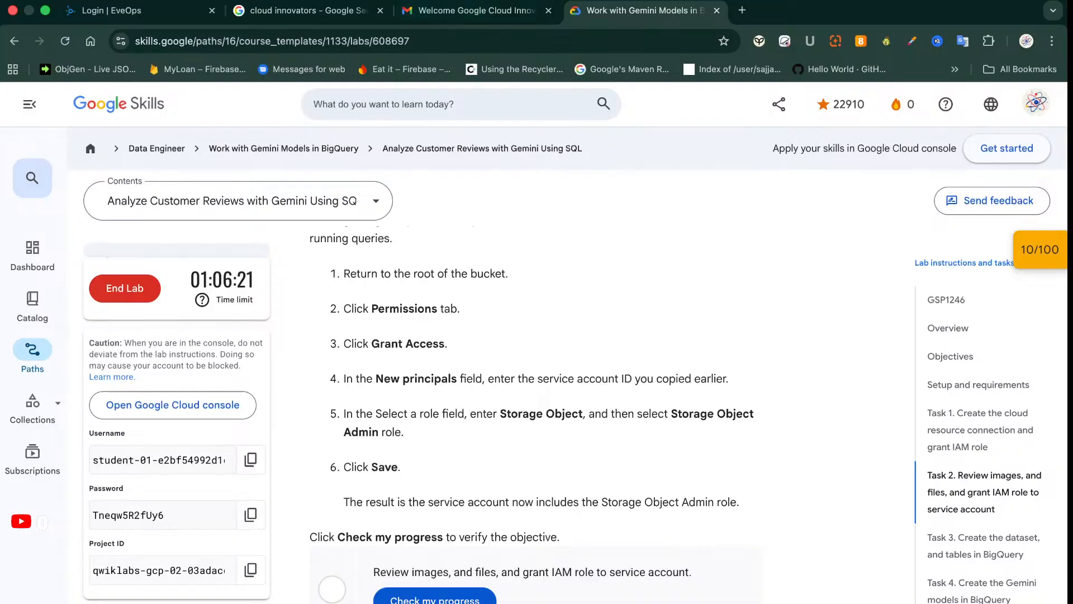
# Return to the Google Cloud console, close the gemini_conn BigQuery page and show the bucket's permissions by principal
pyautogui.click(370, 0)
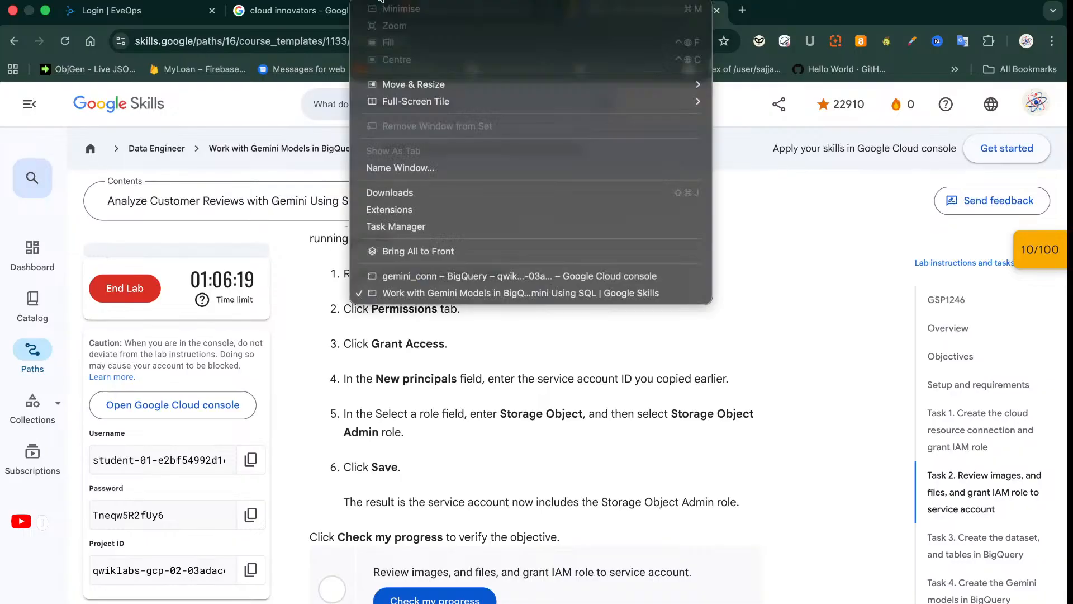
pyautogui.click(465, 276)
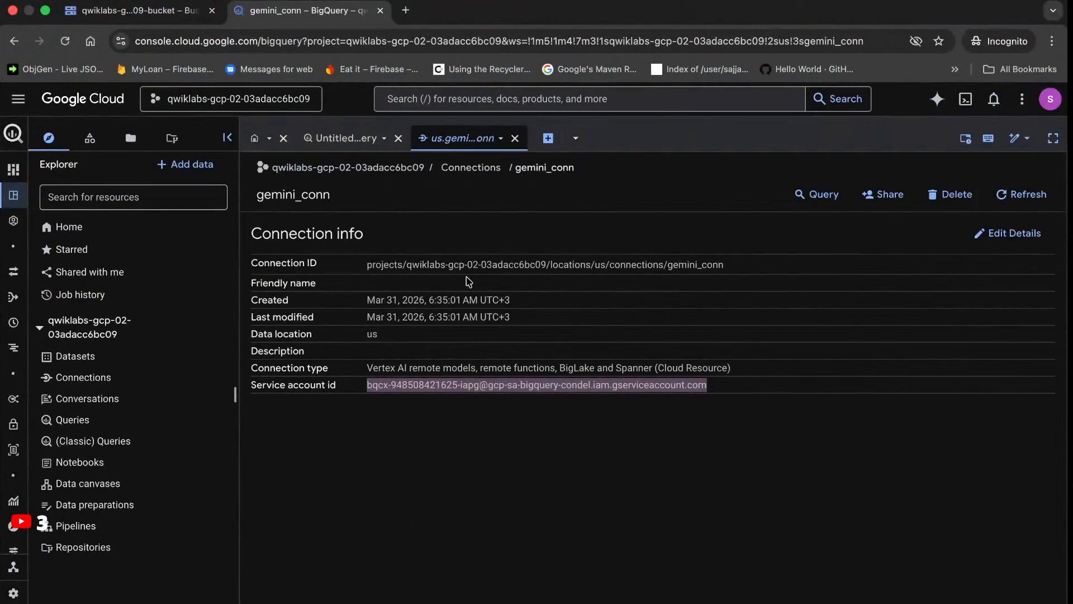
pyautogui.press('super+w')
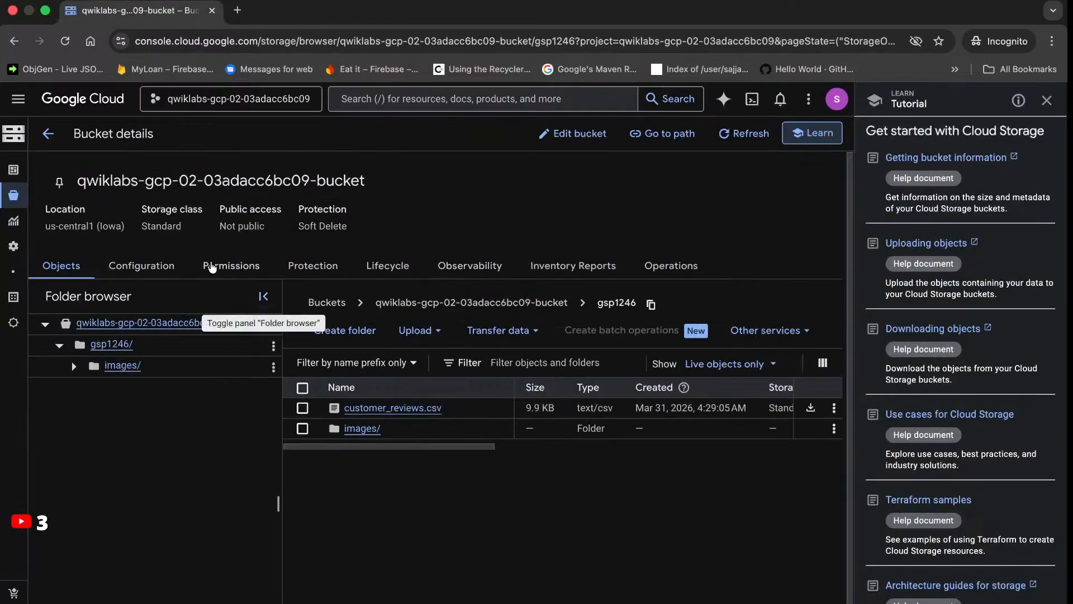
pyautogui.click(213, 267)
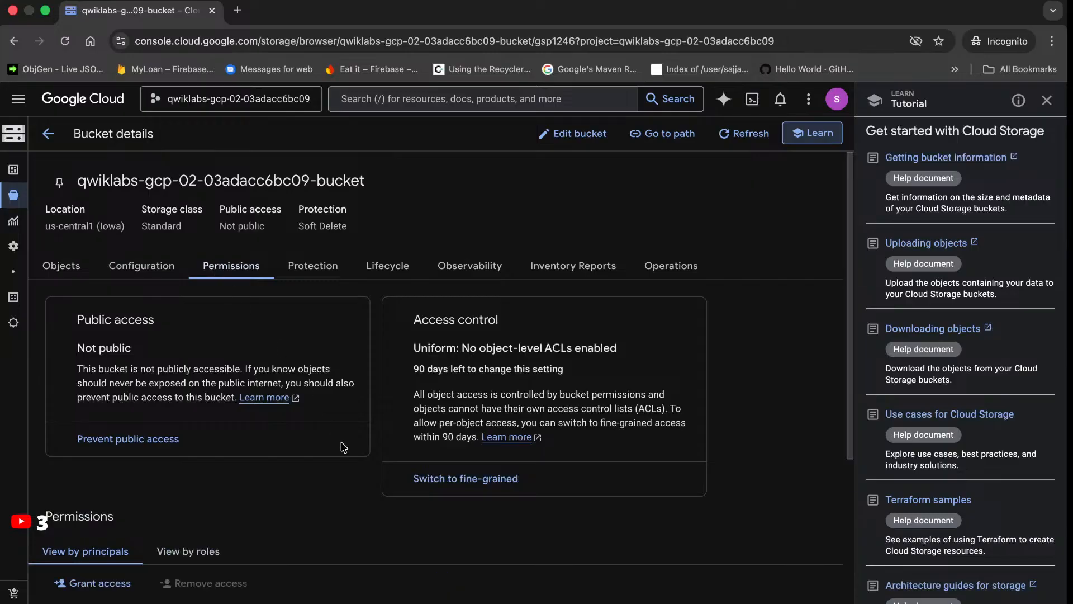
pyautogui.scroll(-6, 350, 465)
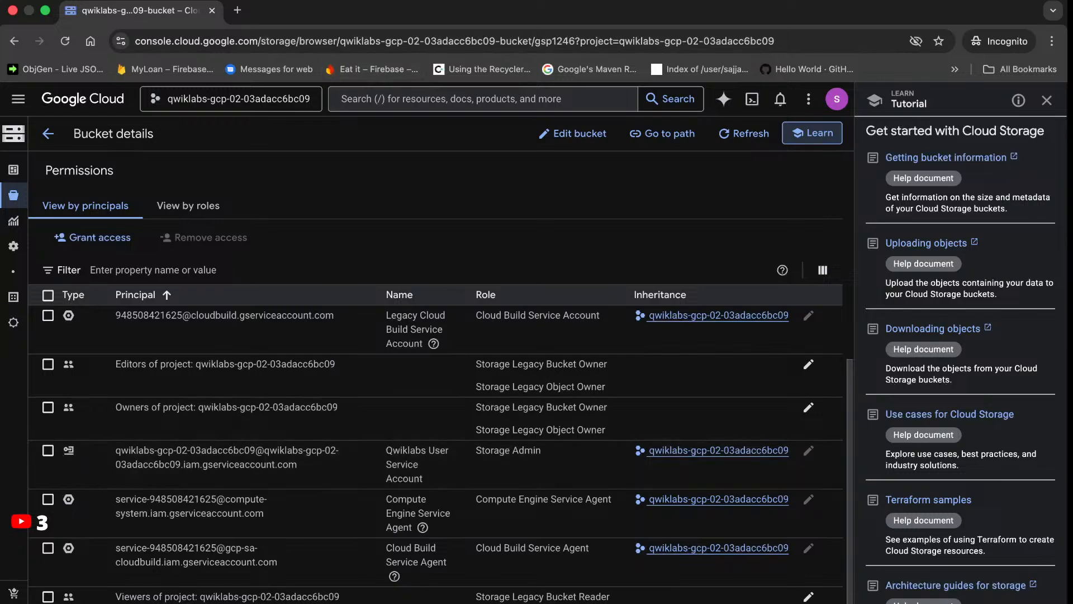
# Recheck the role-granting steps in the Google Skills window, return to the console and start a new access grant on the bucket
pyautogui.click(372, 1)
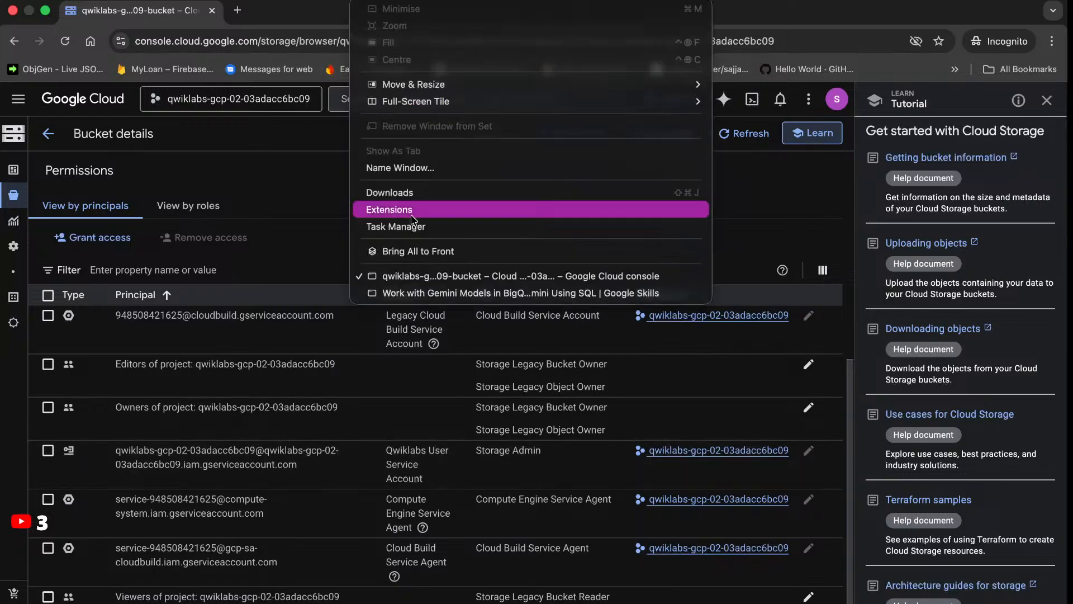
pyautogui.click(407, 292)
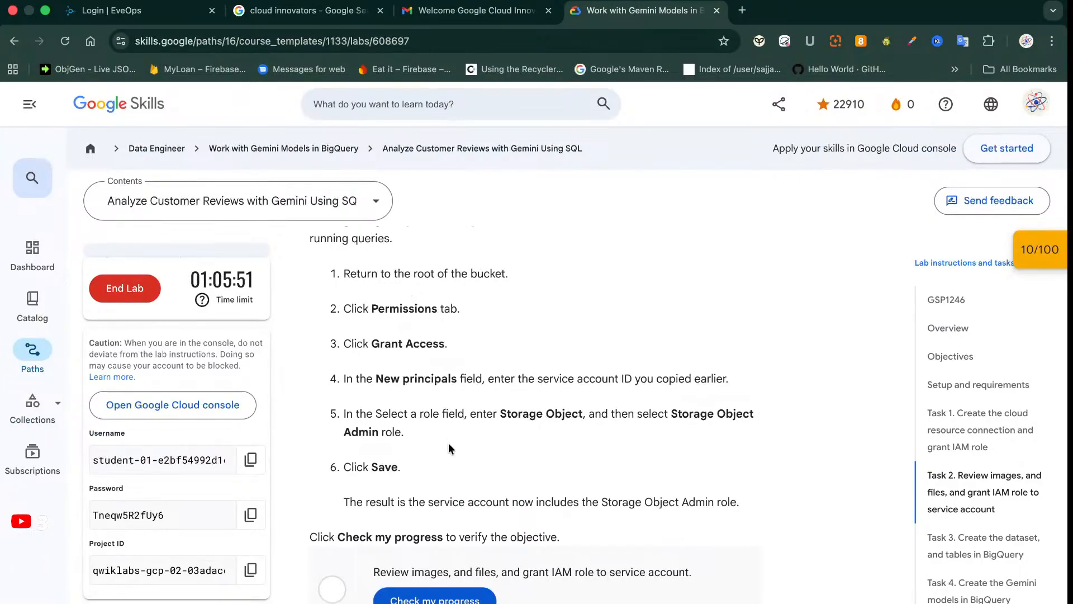
pyautogui.scroll(-1, 449, 444)
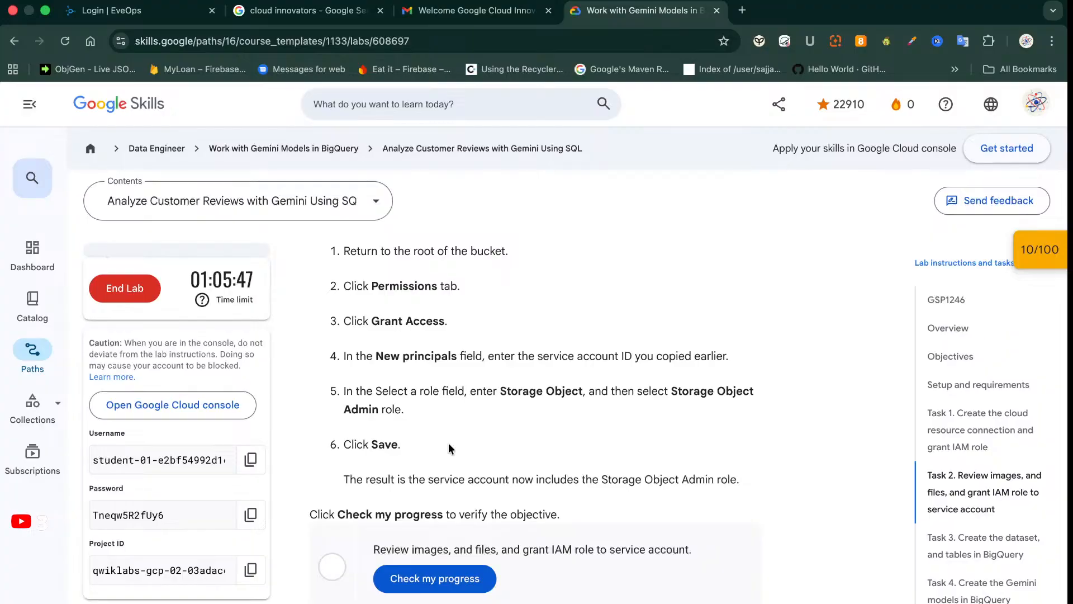
pyautogui.scroll(1, 448, 447)
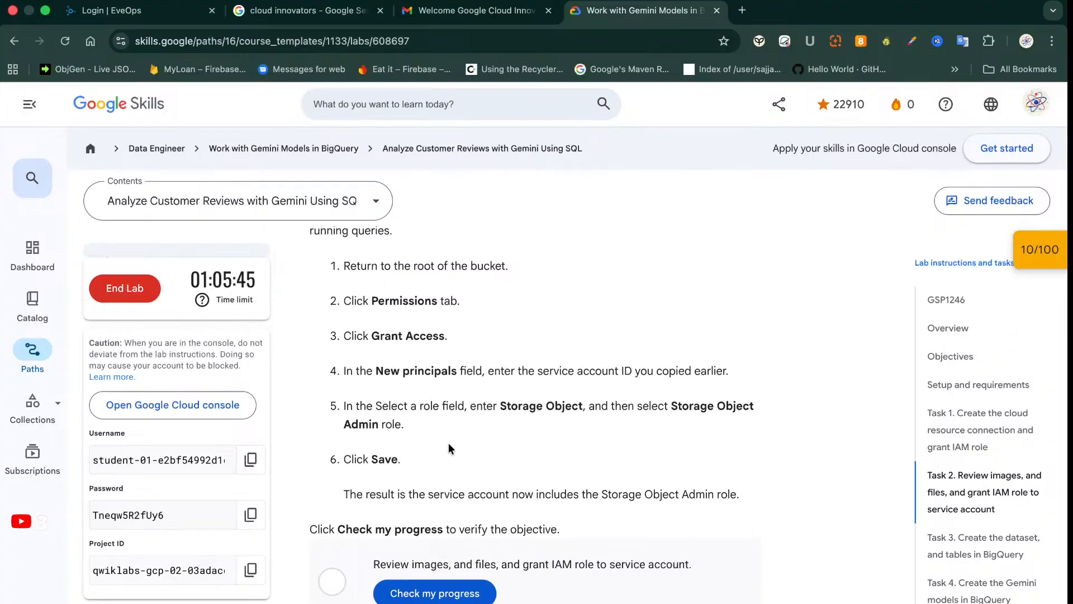
pyautogui.click(373, 2)
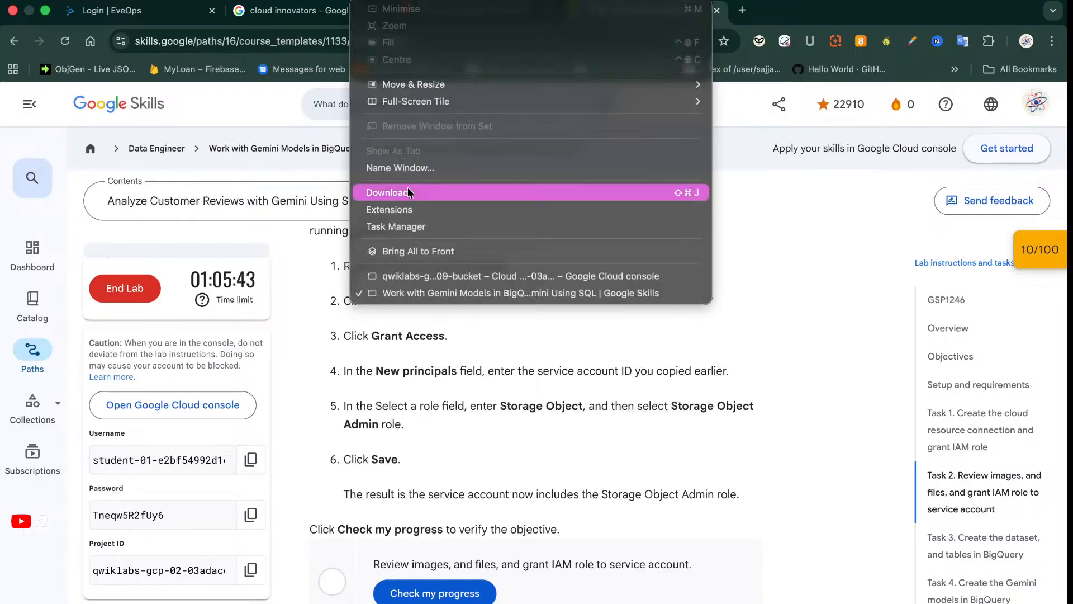
pyautogui.click(405, 277)
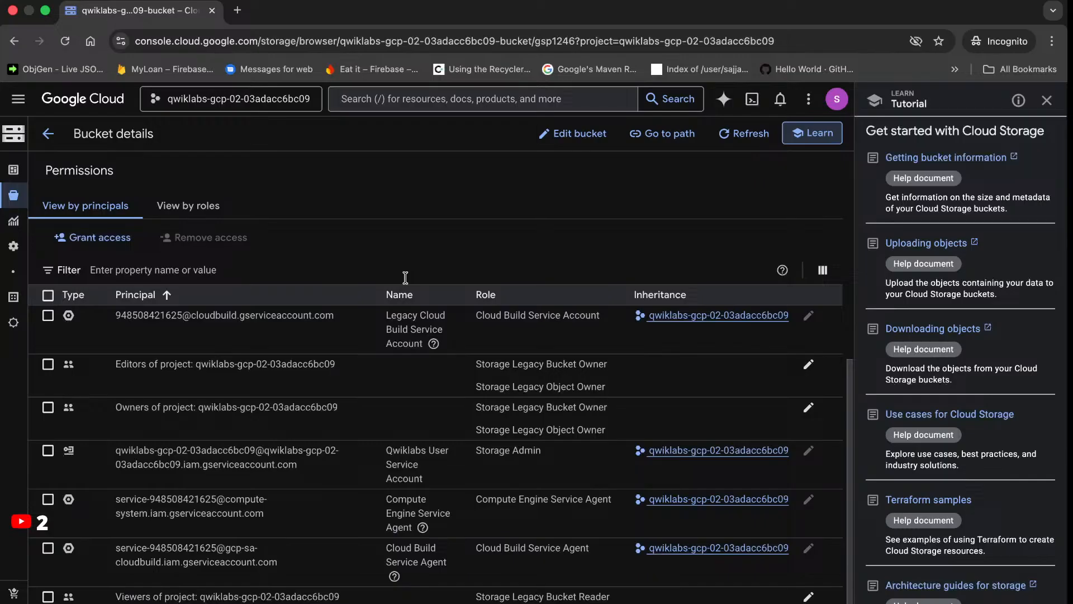
pyautogui.click(107, 238)
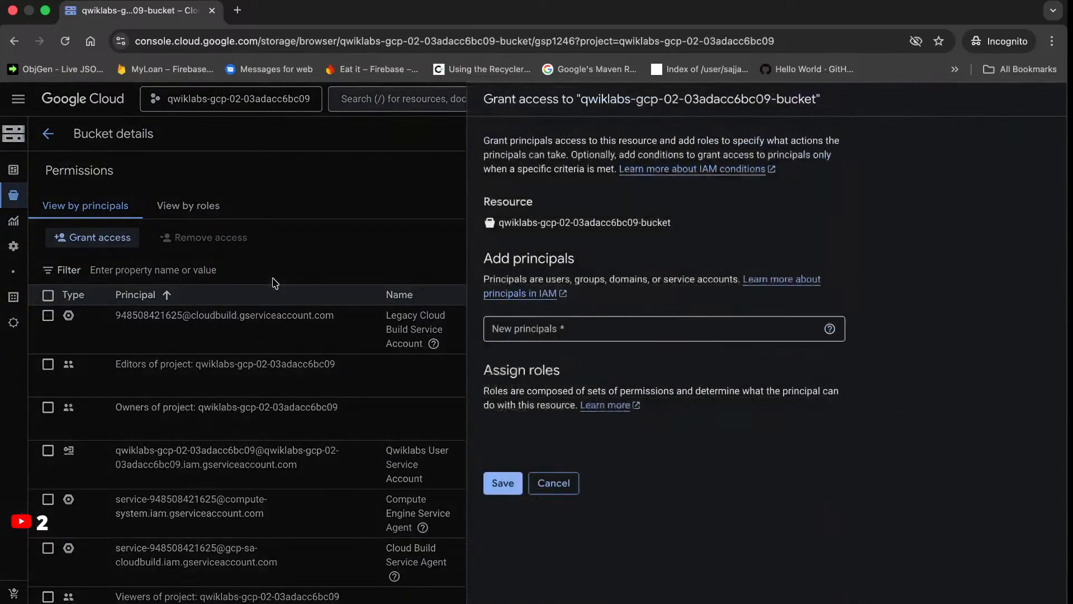
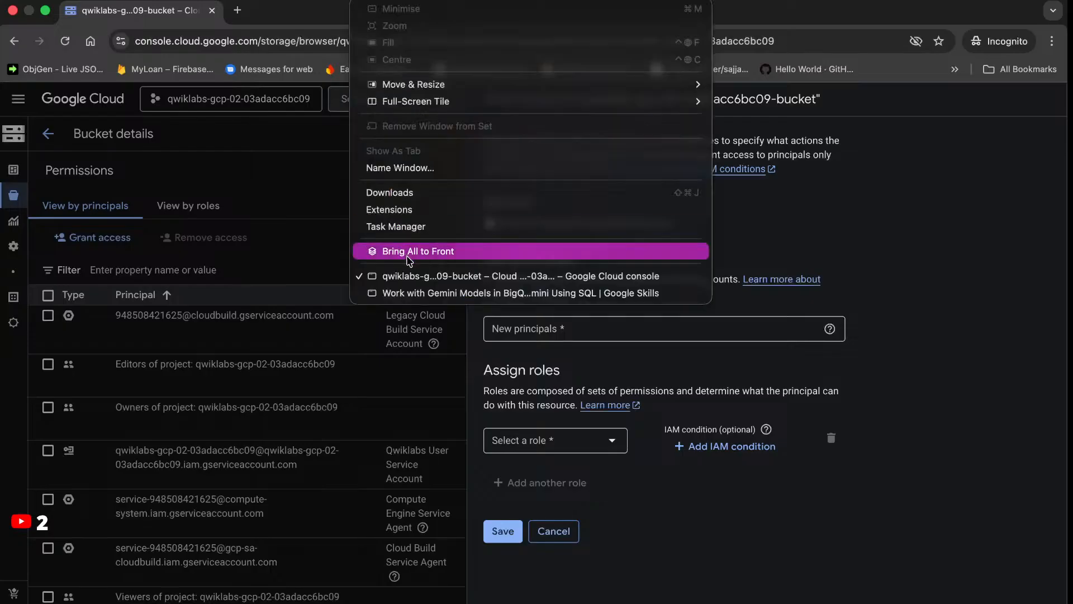
# Check the New principals instruction in the Google Skills lab window, then return to the Google Cloud console
pyautogui.click(413, 291)
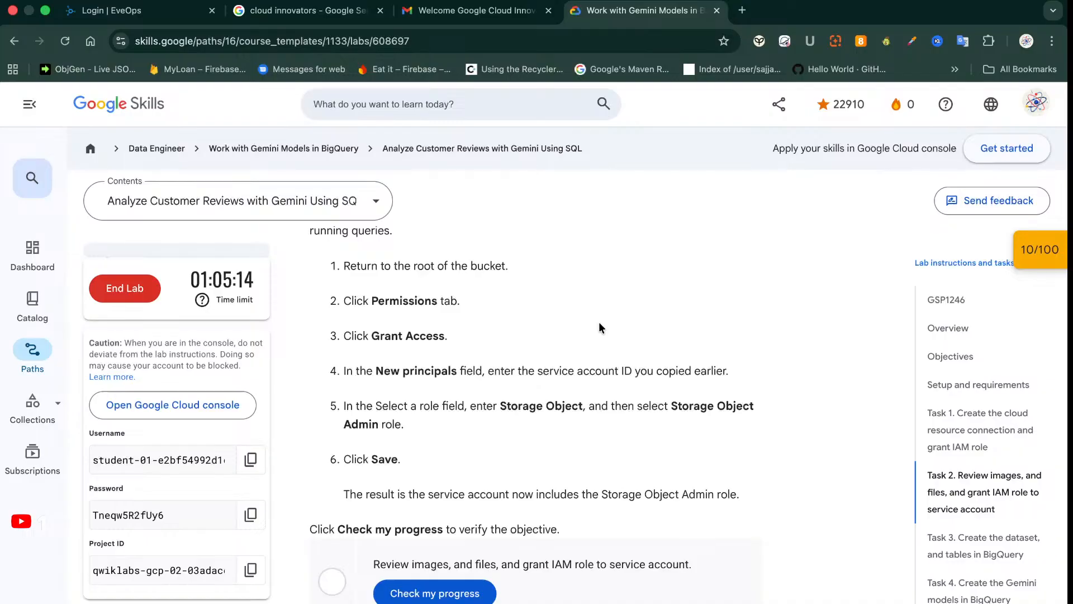
pyautogui.click(387, 1)
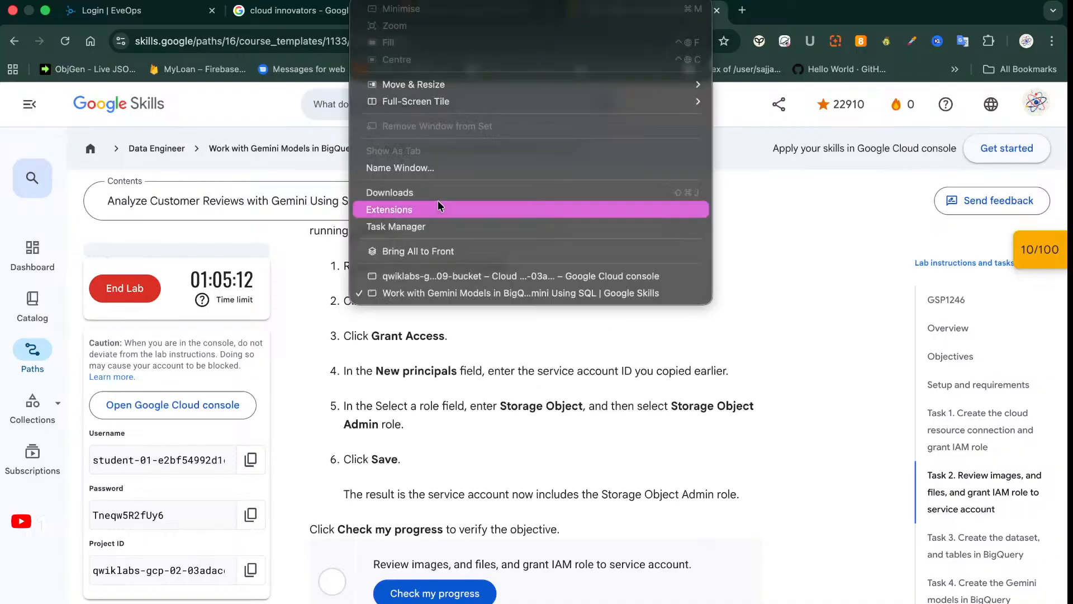
pyautogui.click(449, 280)
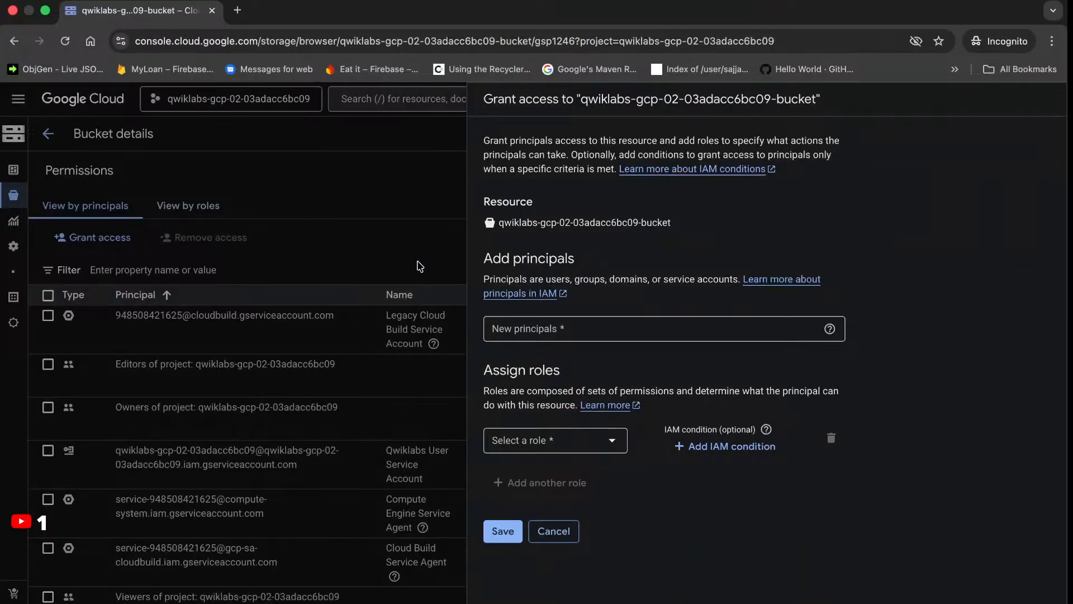
# Open a second copy of the bucket's console page in a new browser tab, keeping the access grant form open
pyautogui.press('super+t')
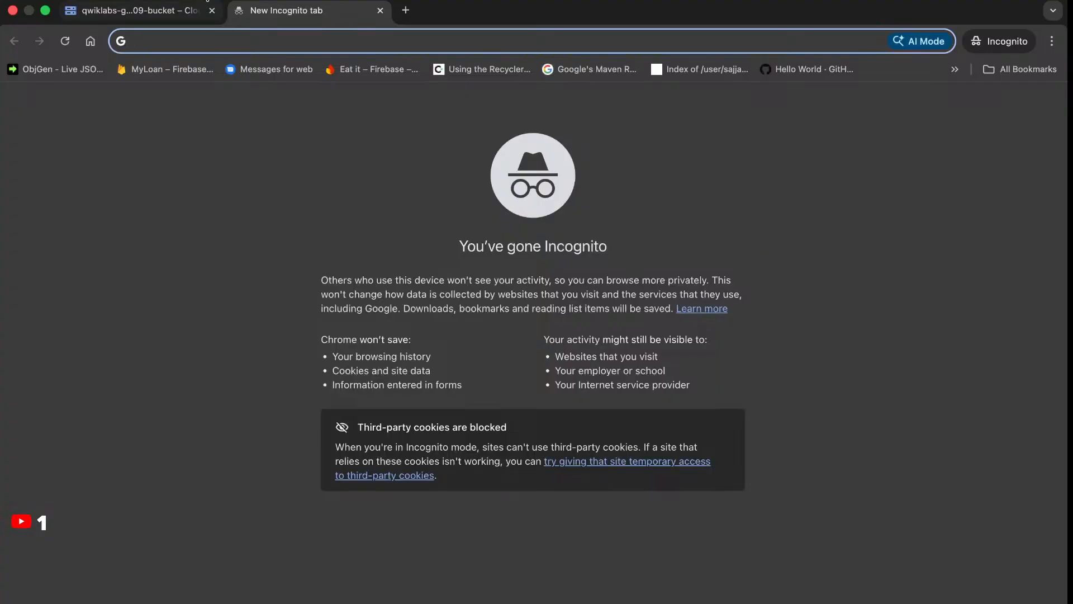
pyautogui.click(163, 3)
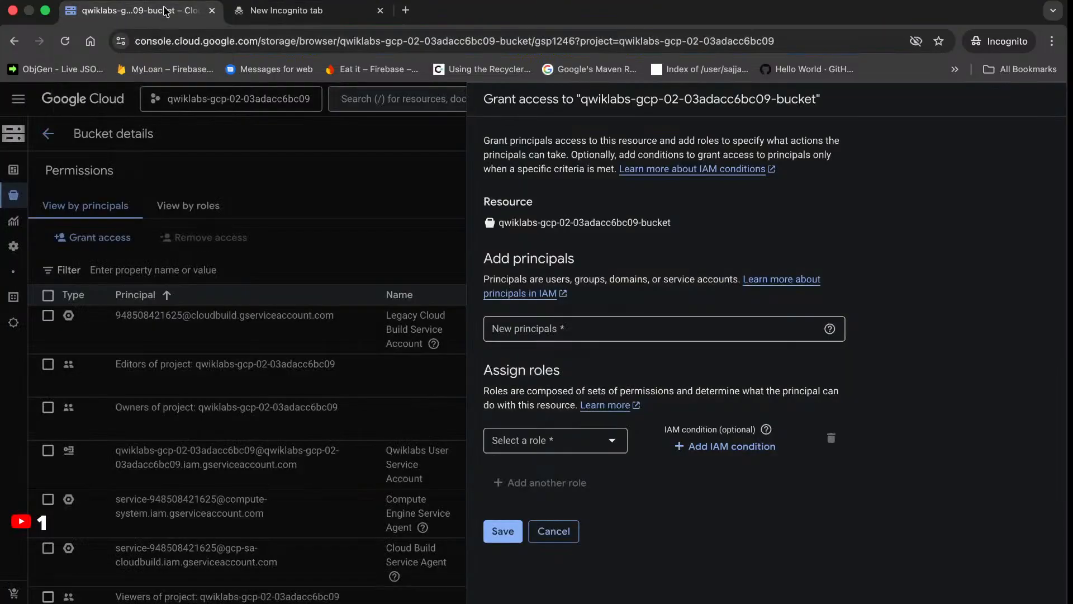
pyautogui.click(203, 40)
pyautogui.press('super+c')
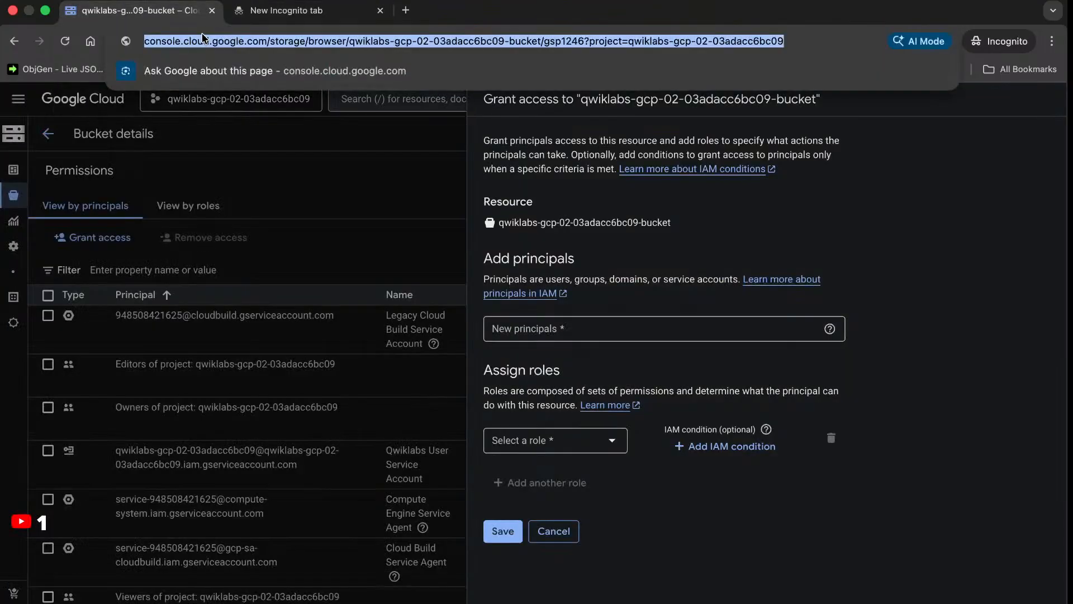
pyautogui.click(334, 14)
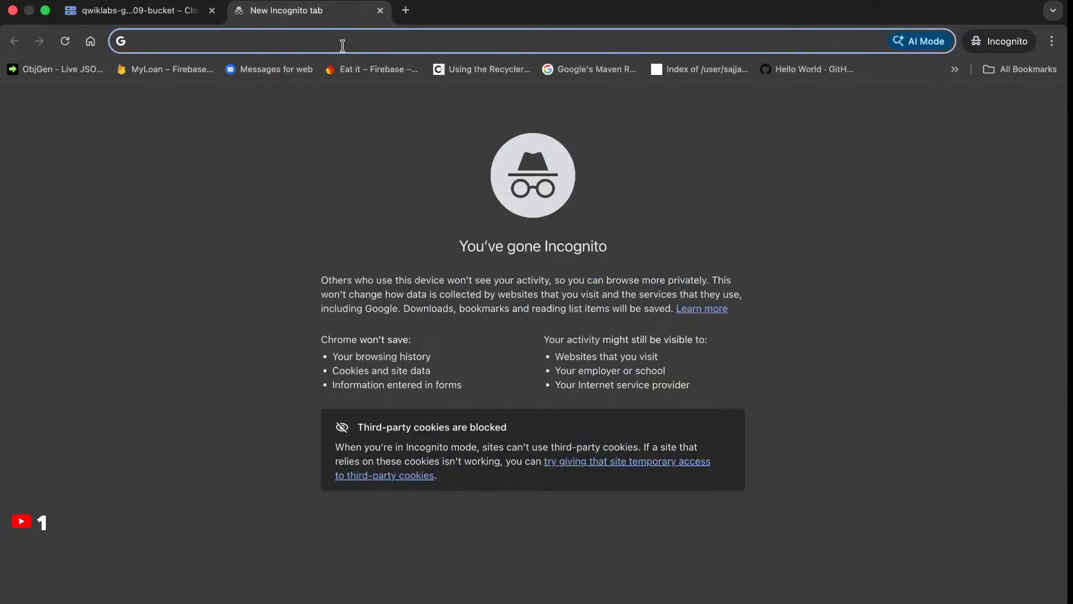
pyautogui.press('super+v')
pyautogui.press('Return')
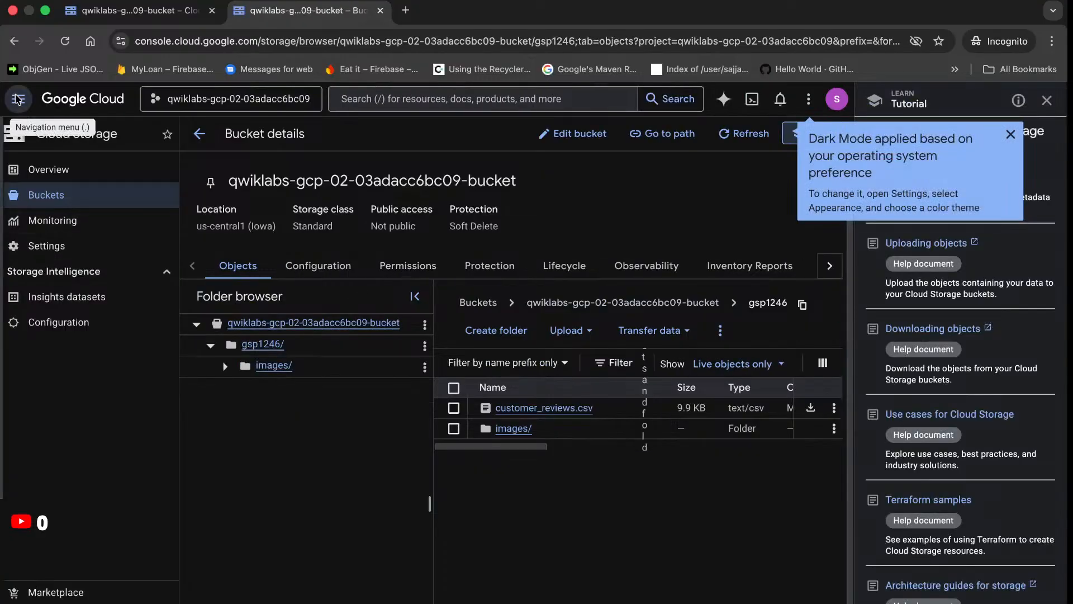
# Go to BigQuery in the new tab and open the gemini_conn connection's details
pyautogui.click(27, 99)
pyautogui.moveTo(78, 527)
pyautogui.scroll(-2, 78, 527)
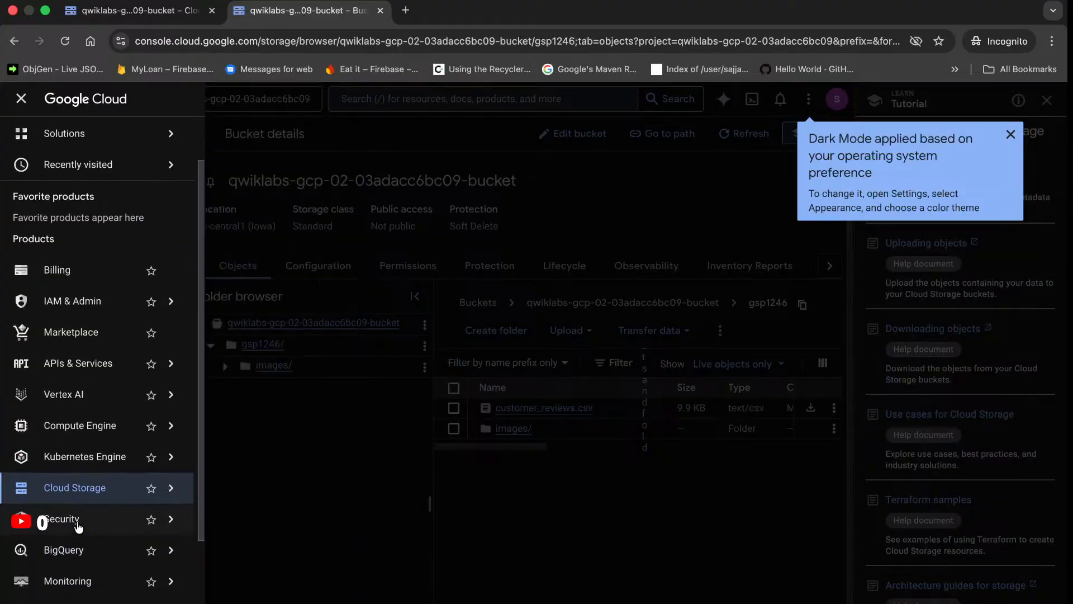
pyautogui.click(73, 540)
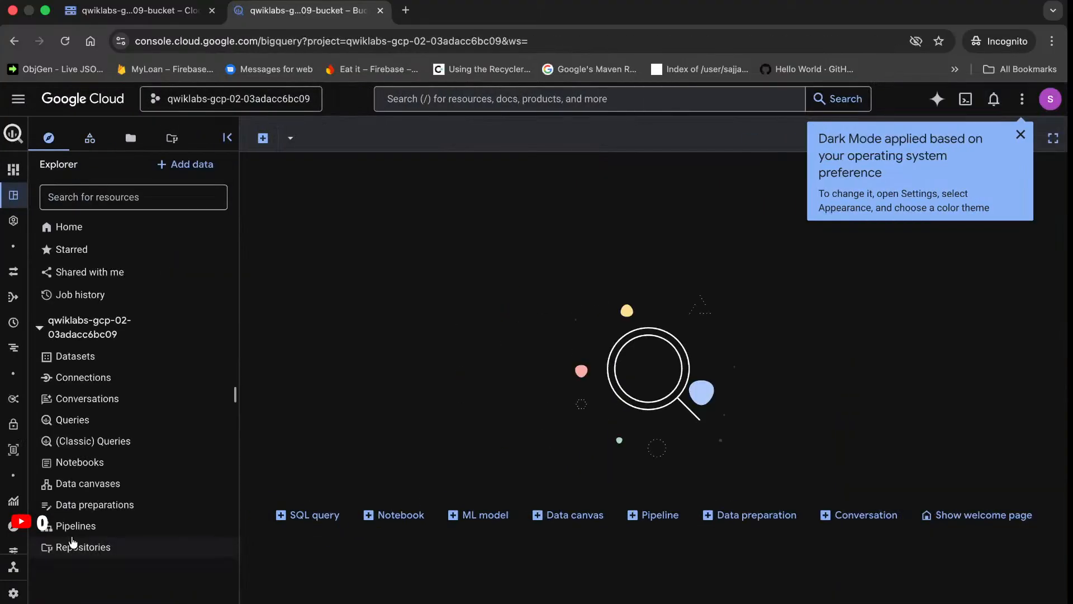
pyautogui.click(92, 377)
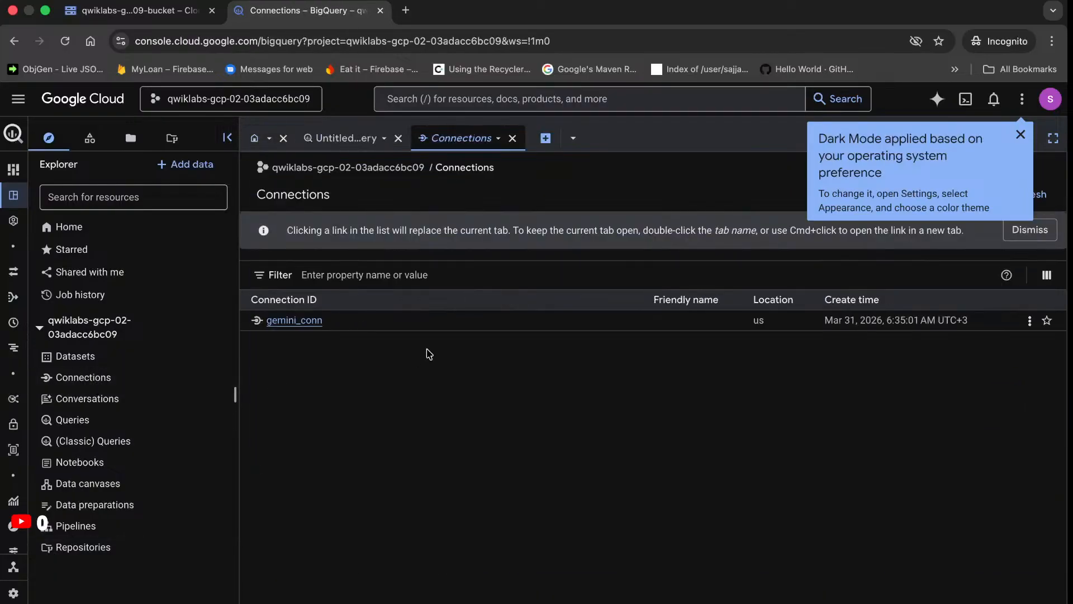
pyautogui.click(313, 321)
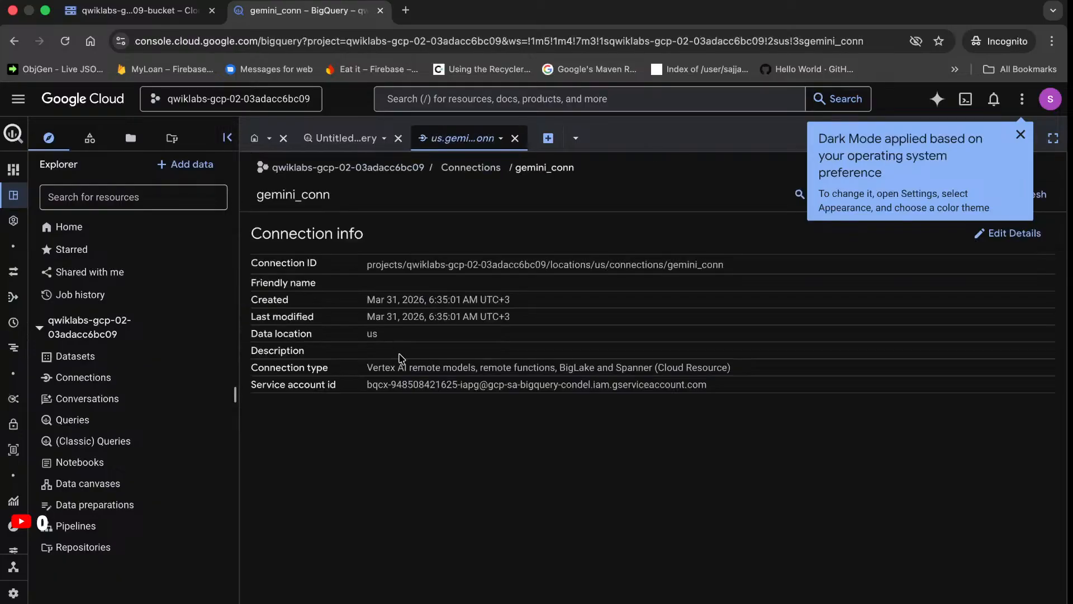
# Copy the connection's service account ID and add it as the new principal in the bucket's access grant form
pyautogui.moveTo(366, 384); pyautogui.dragTo(716, 392)
pyautogui.press('super+c')
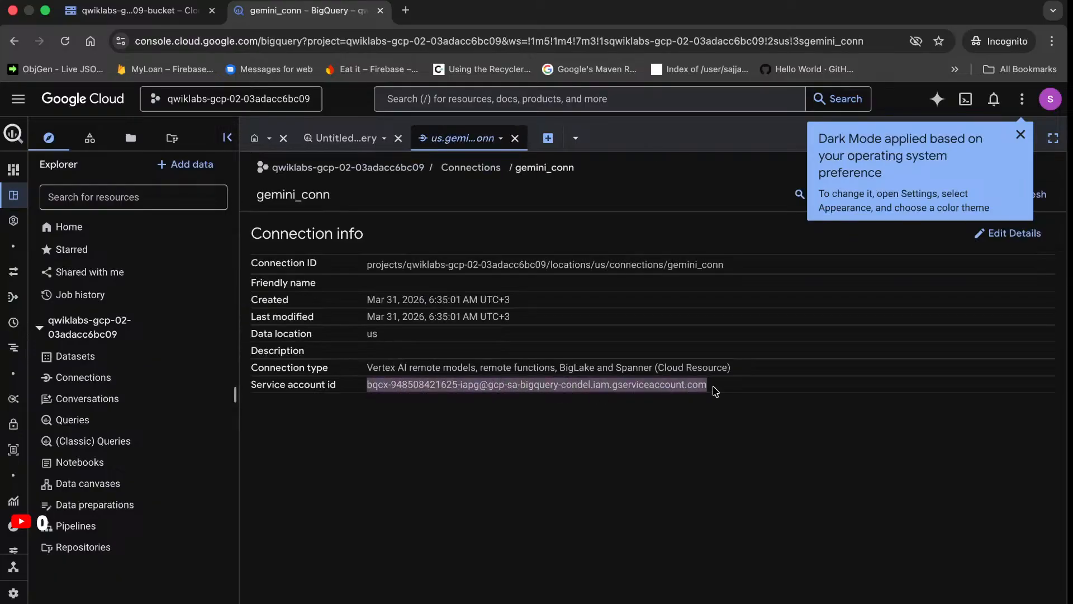
pyautogui.click(146, 8)
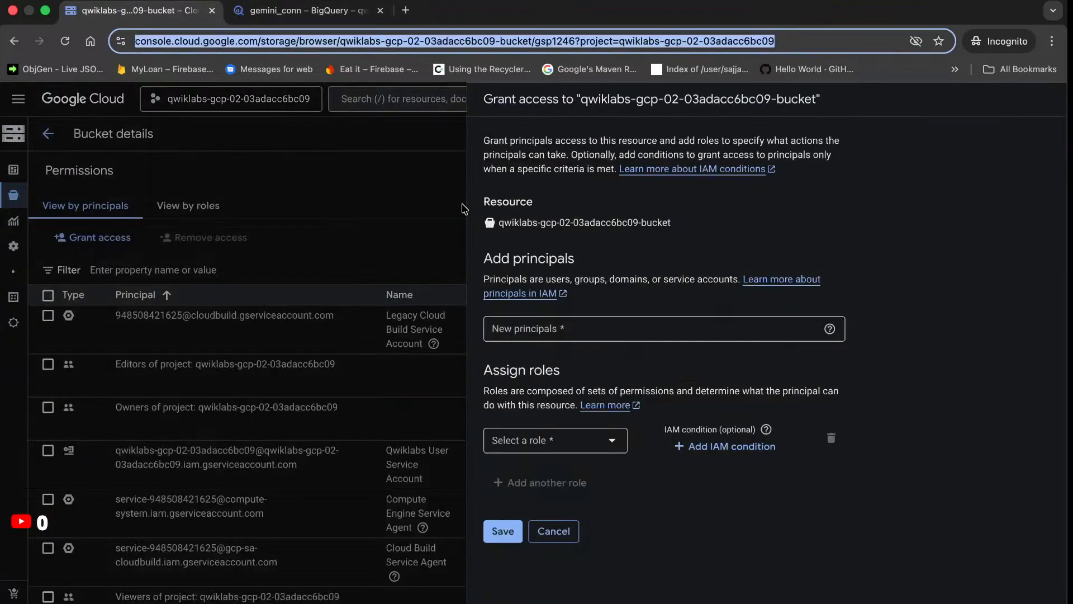
pyautogui.click(630, 340)
pyautogui.press('super+v')
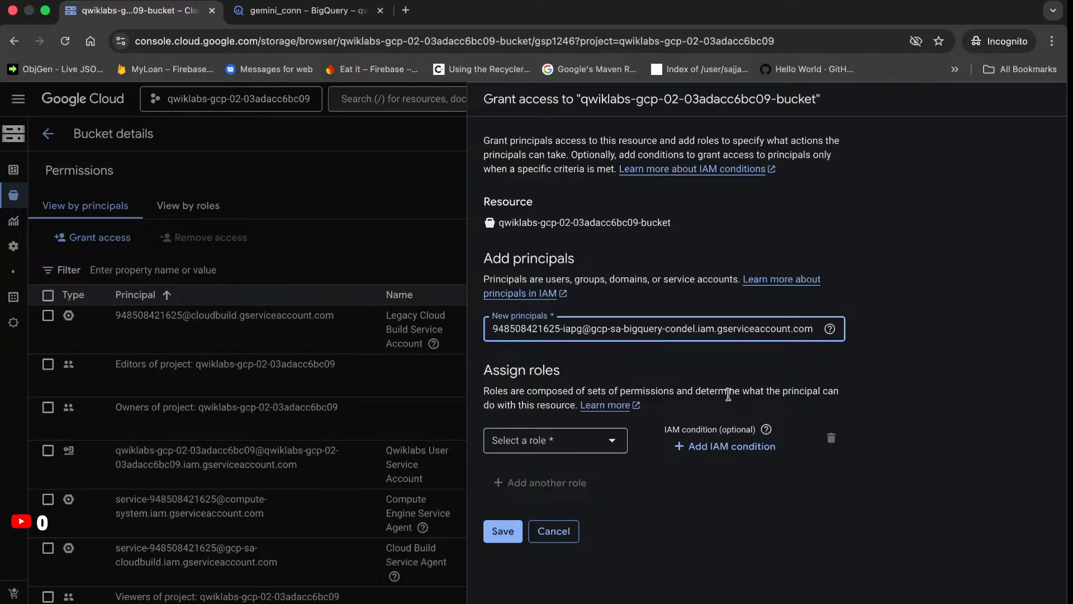
pyautogui.click(763, 366)
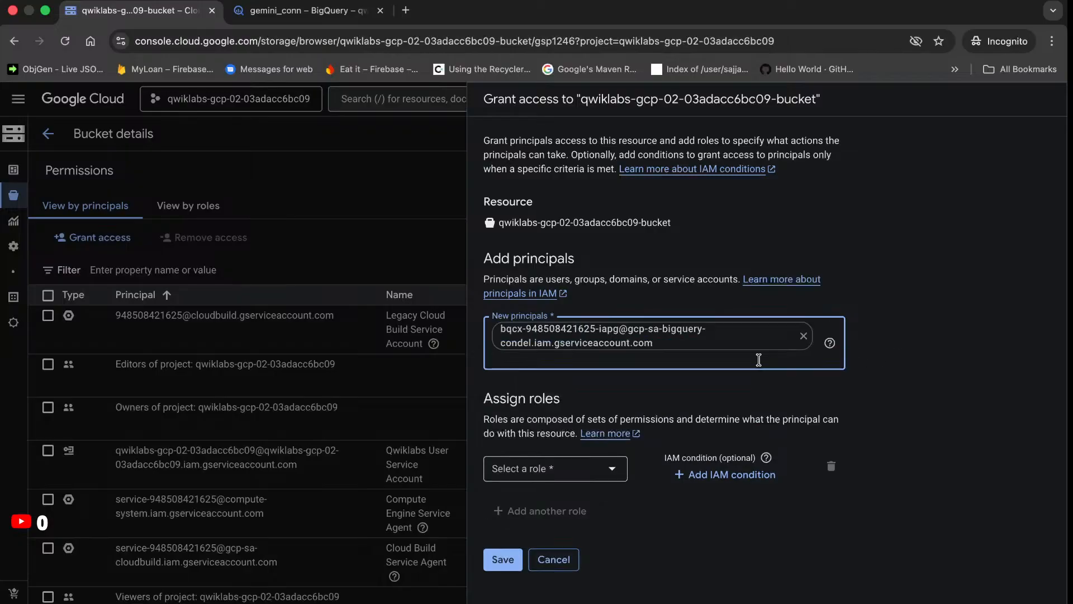
# Read the Storage Object Admin role and save instructions in the Google Skills window, then return to the Google Cloud console
pyautogui.click(316, 10)
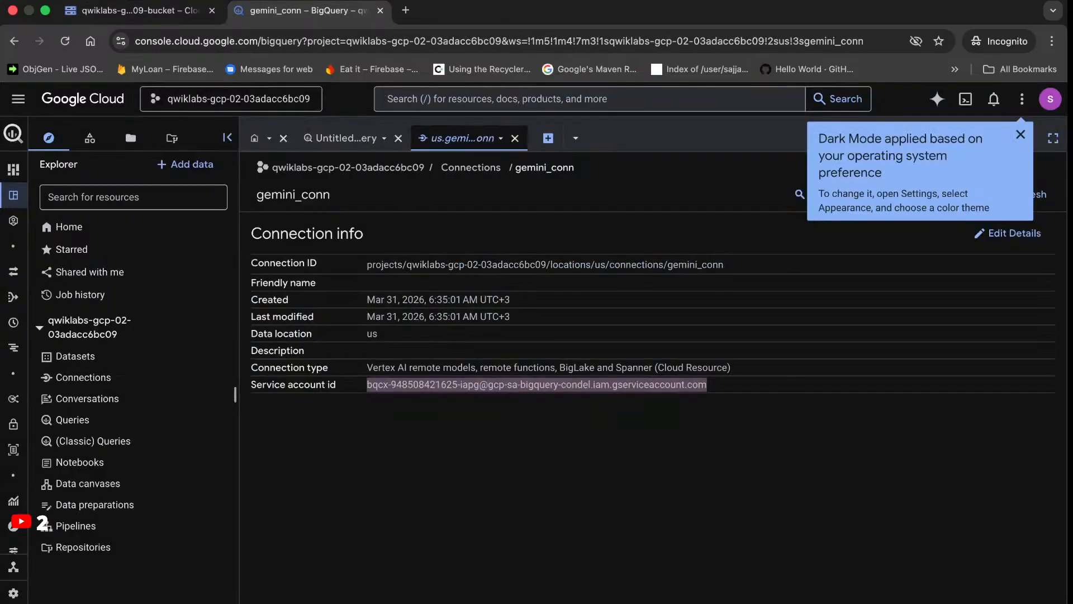
pyautogui.click(380, 1)
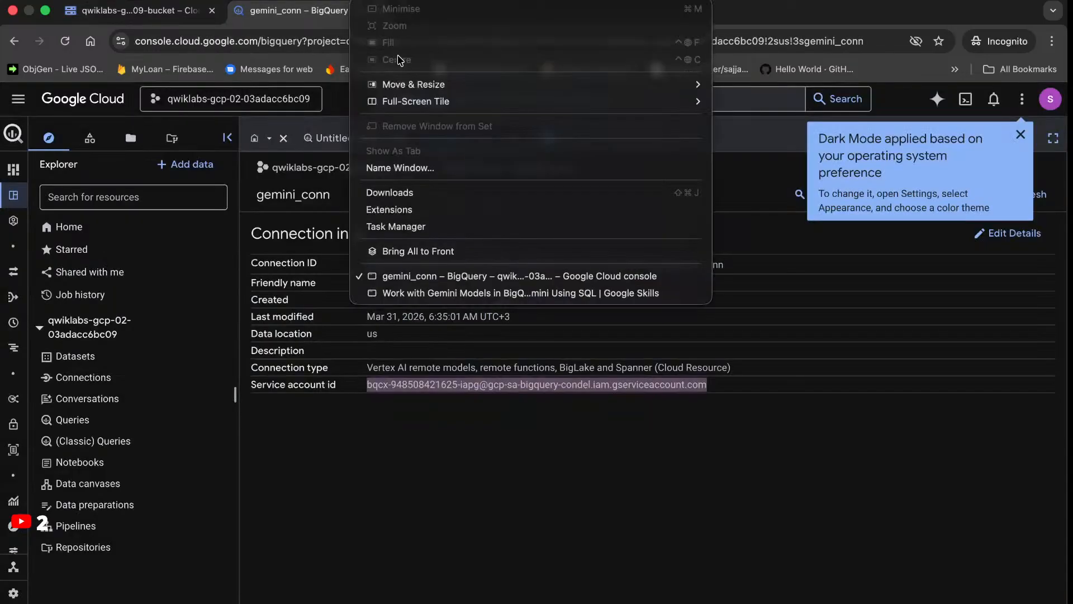
pyautogui.click(429, 294)
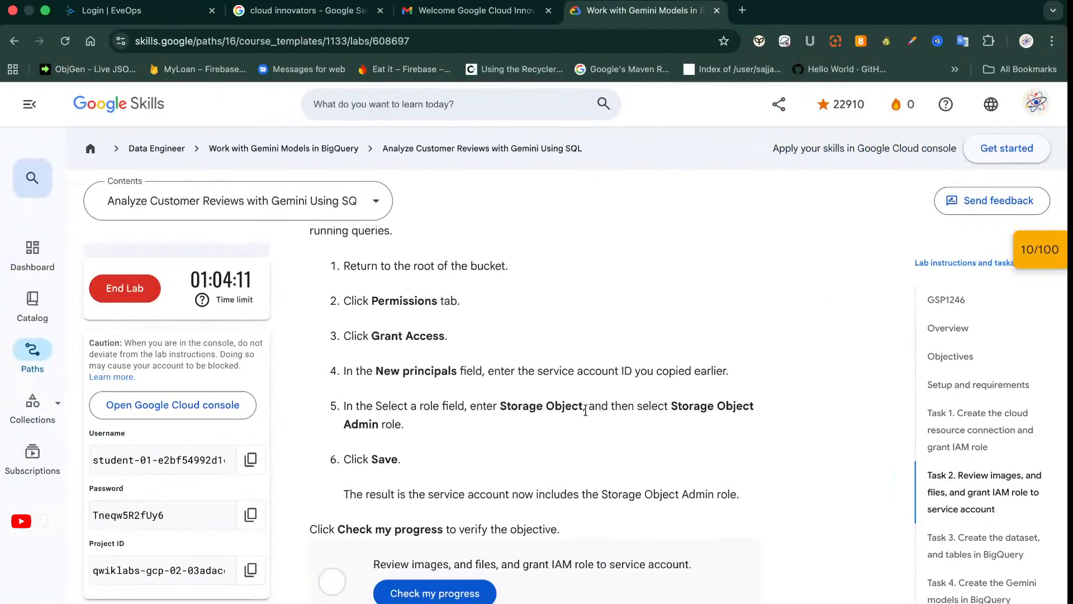
pyautogui.scroll(-1, 586, 415)
pyautogui.scroll(-1, 585, 415)
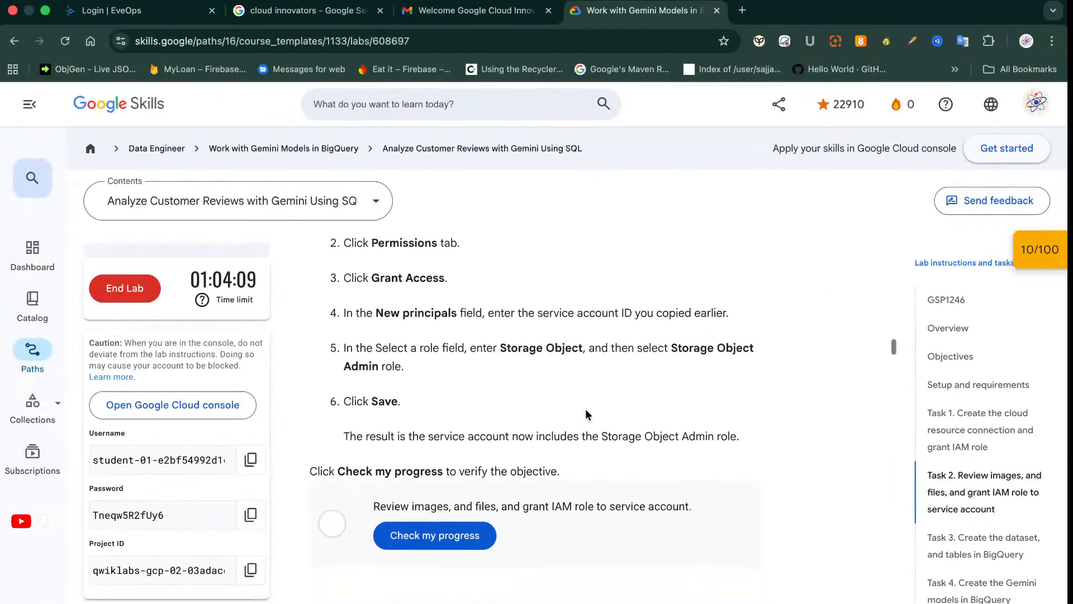
pyautogui.scroll(-1, 586, 414)
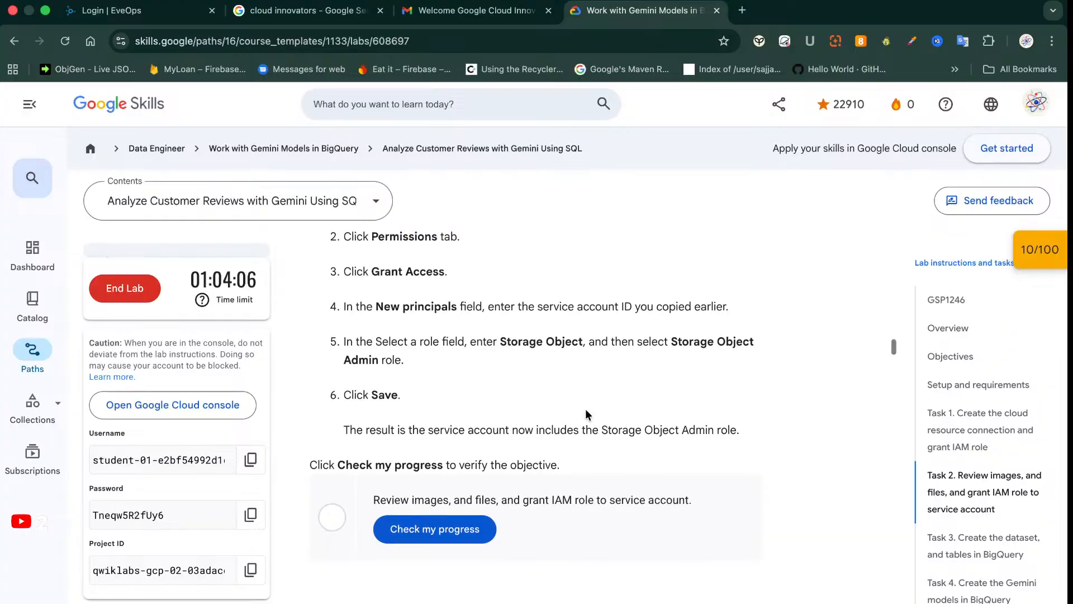
pyautogui.scroll(-1, 585, 414)
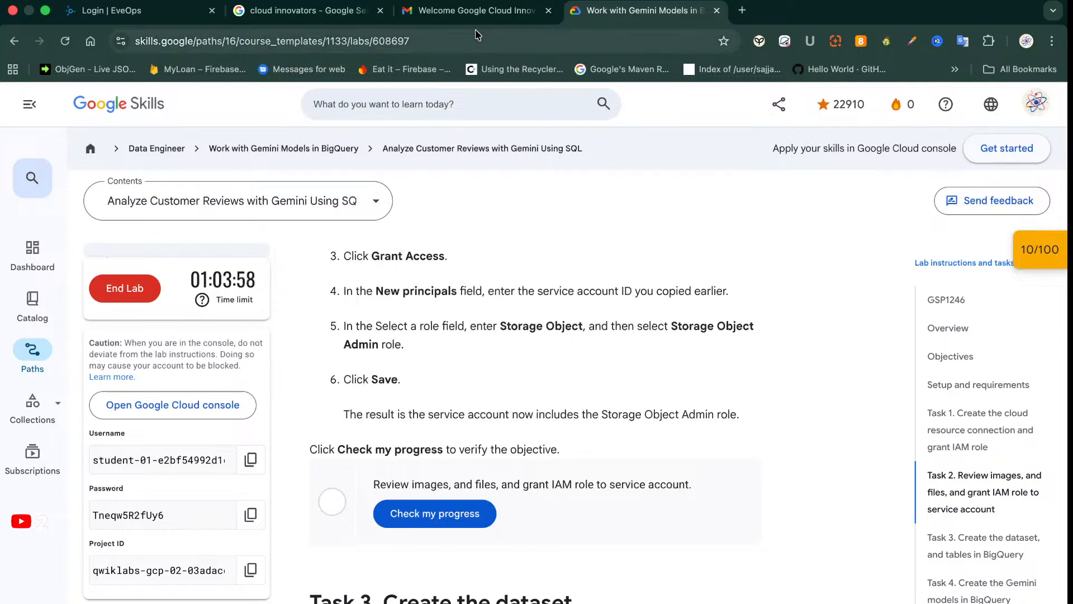
pyautogui.click(366, 1)
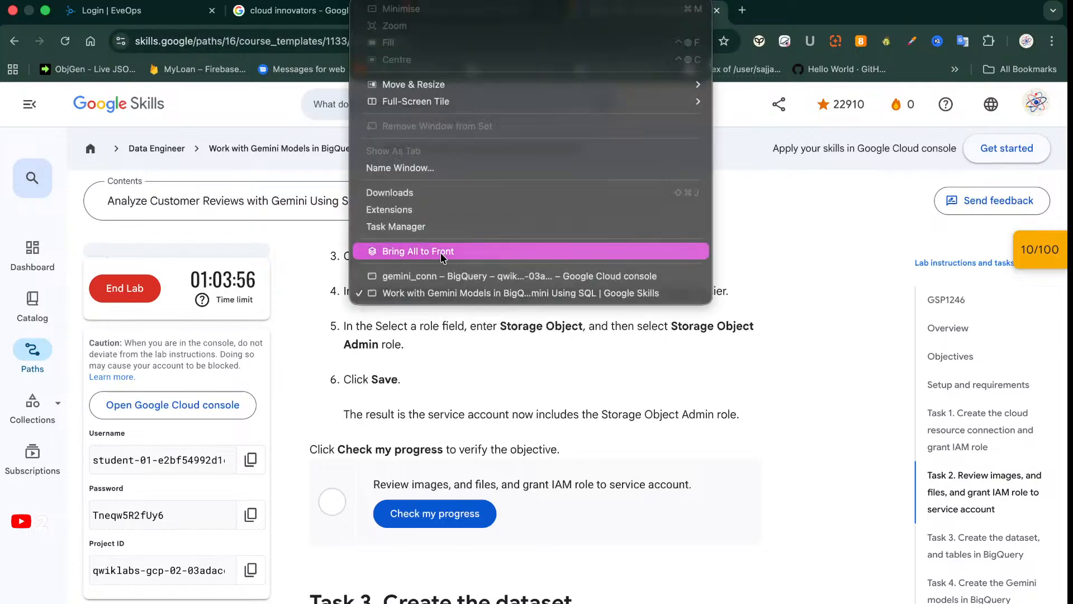
pyautogui.click(441, 274)
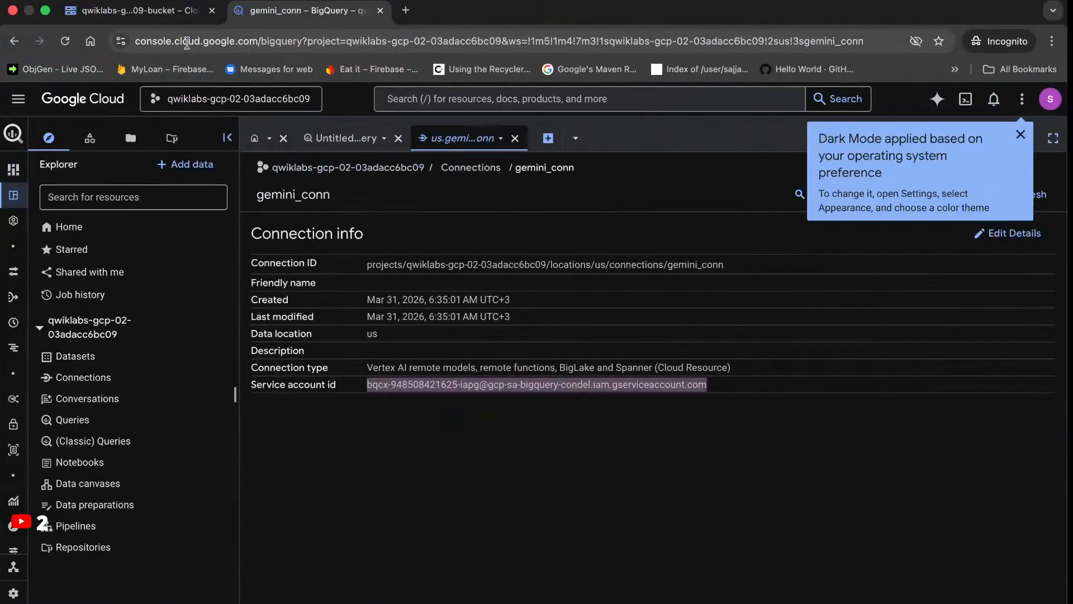
# Return to the bucket's access grant form and filter the role list for the new principal by "Storage object"
pyautogui.click(149, 10)
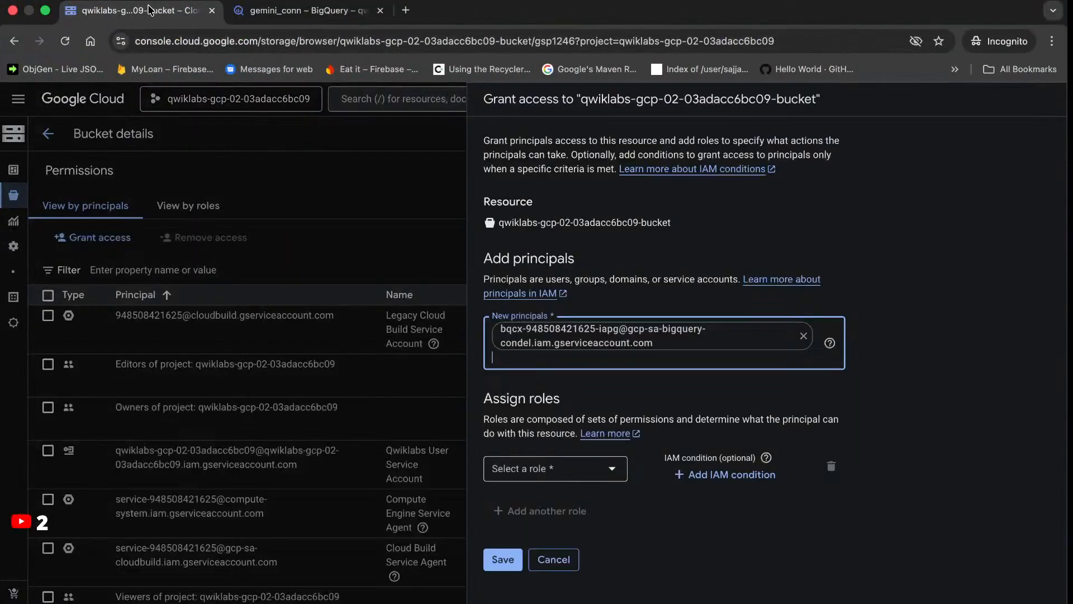
pyautogui.click(585, 472)
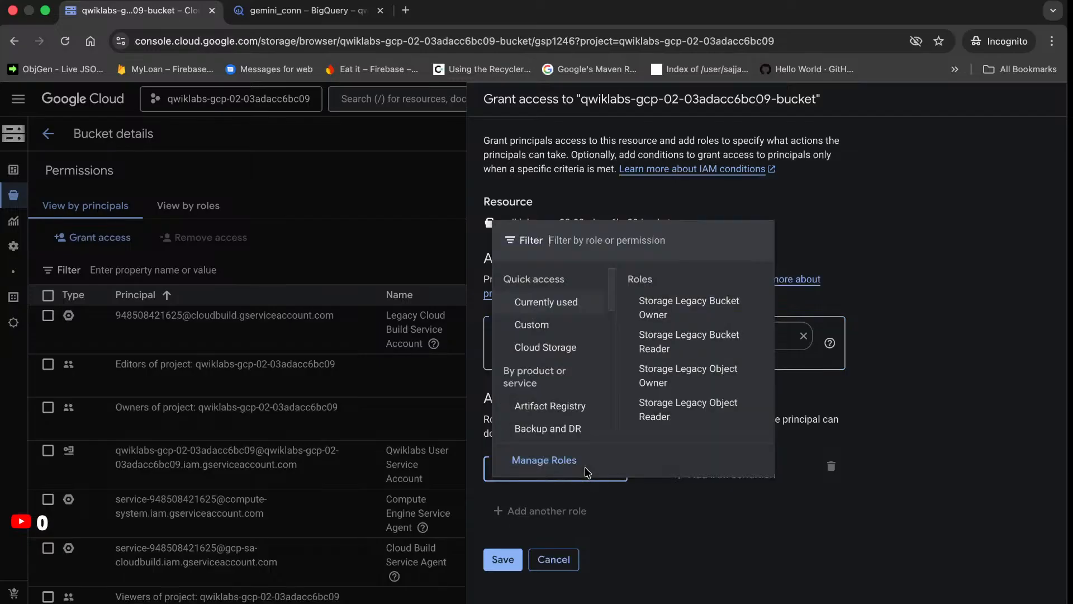
pyautogui.write('Stora')
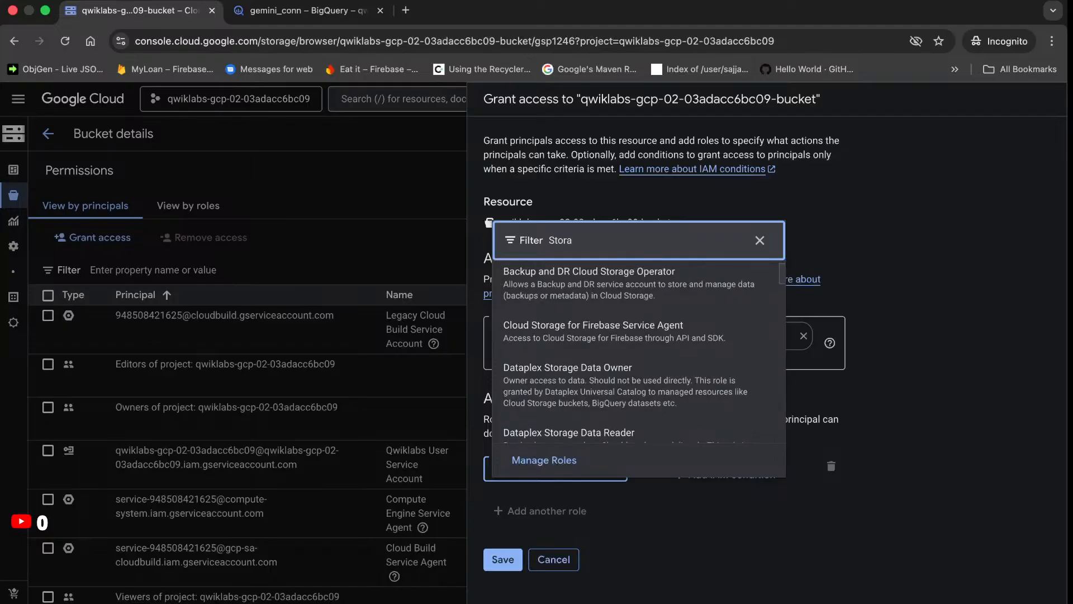
pyautogui.write('ge')
pyautogui.write('s')
pyautogui.press('BackSpace')
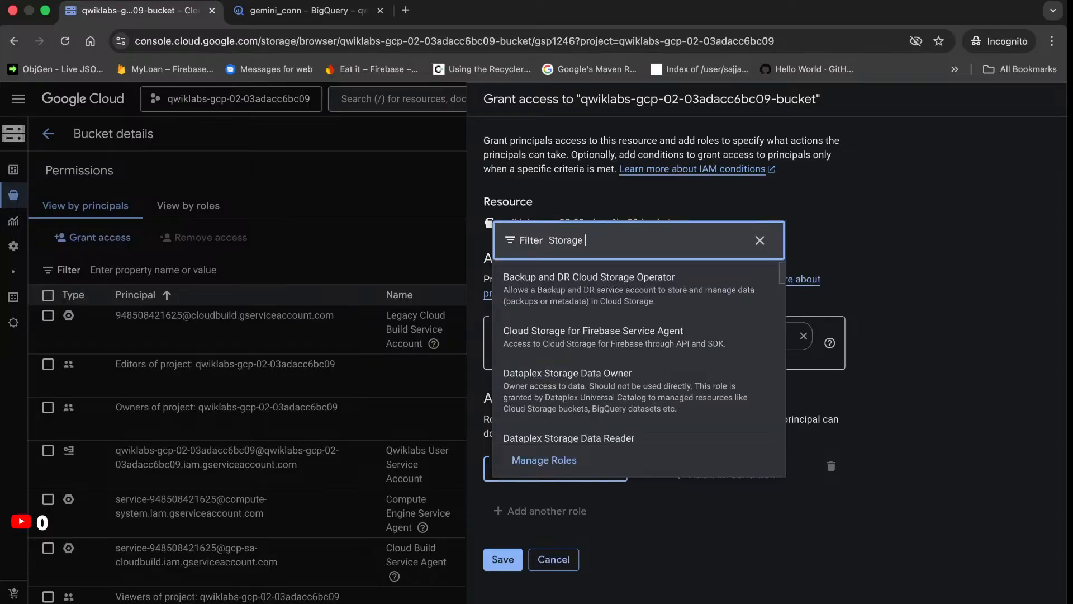
pyautogui.write('object')
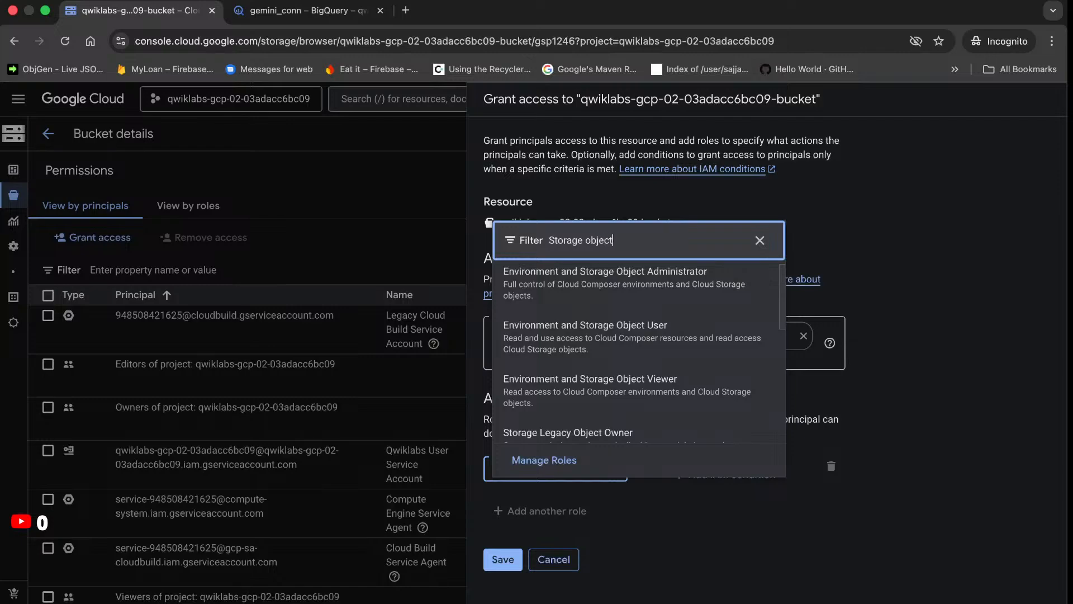
pyautogui.scroll(-5, 611, 408)
pyautogui.scroll(3, 612, 407)
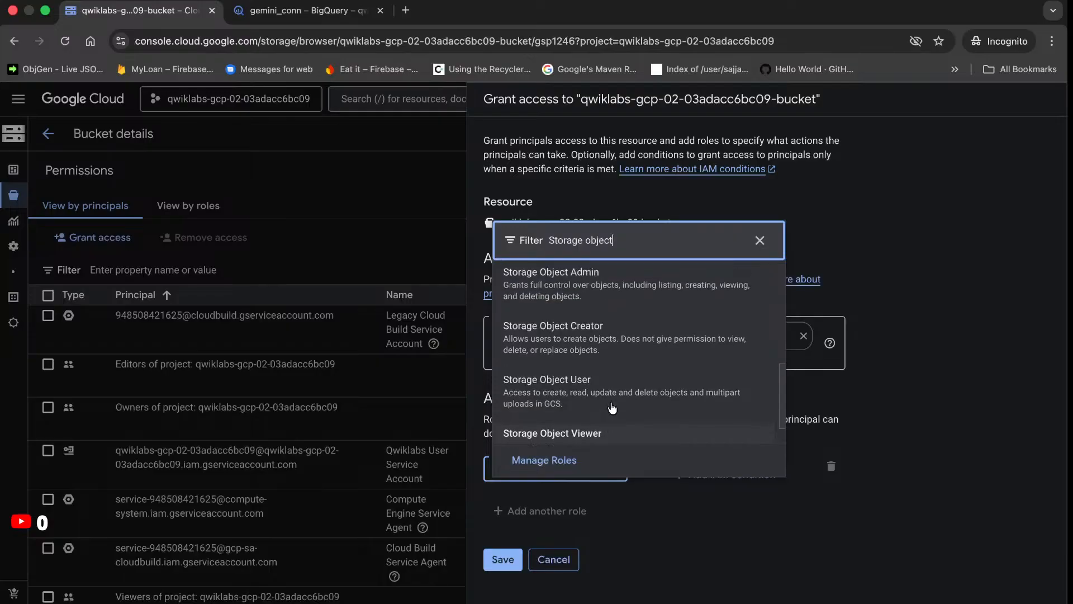
pyautogui.scroll(-3, 612, 407)
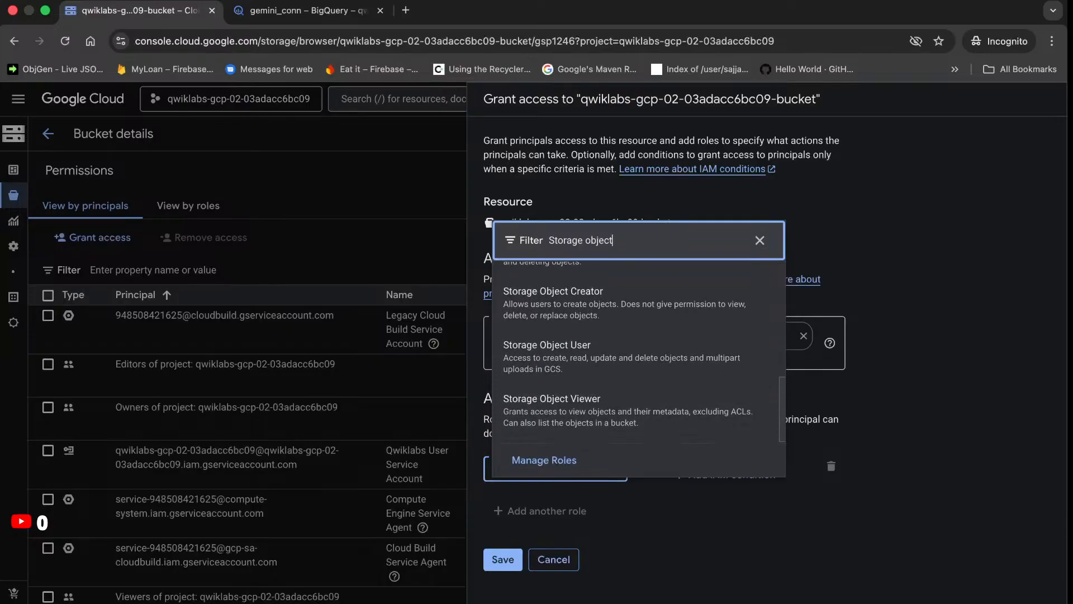
# Copy the role search text "Storage Object" from the Google Skills lab instructions and return to the Google Cloud console window
pyautogui.click(375, 1)
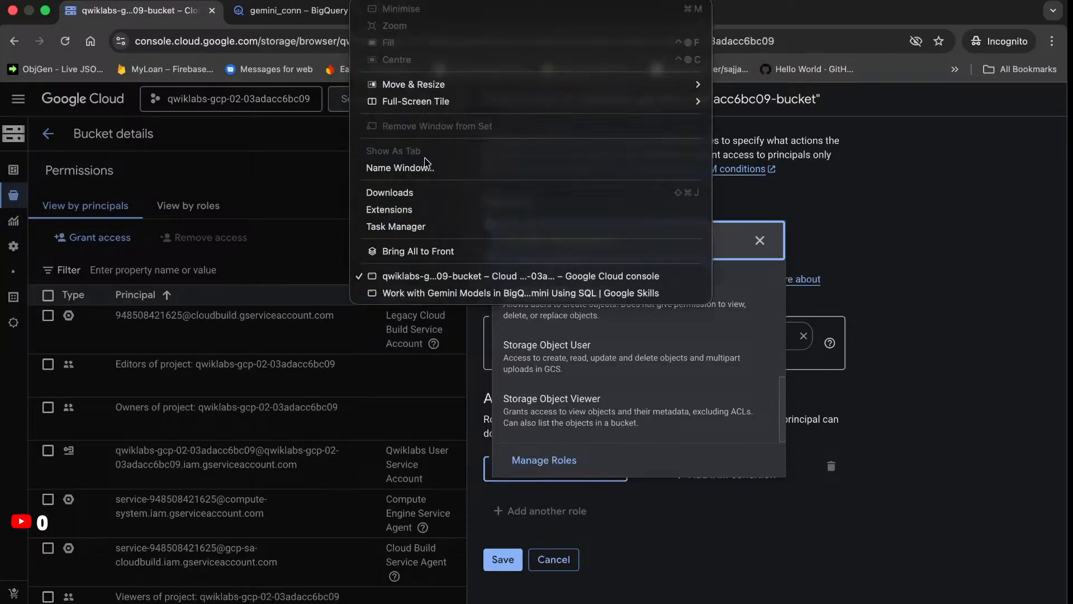
pyautogui.click(435, 293)
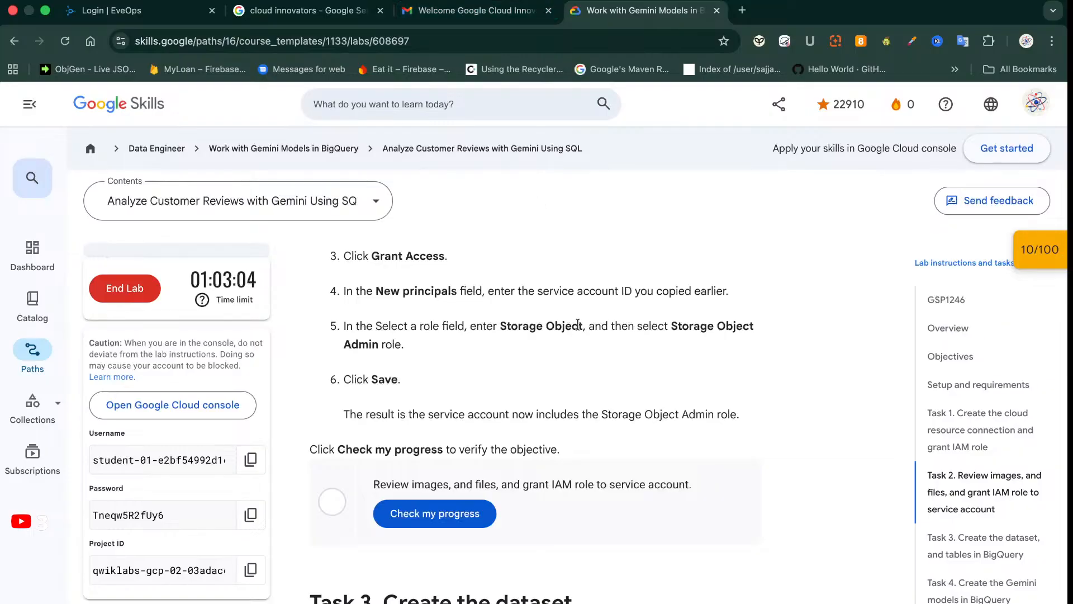
pyautogui.moveTo(585, 326); pyautogui.dragTo(501, 319)
pyautogui.press('super+c')
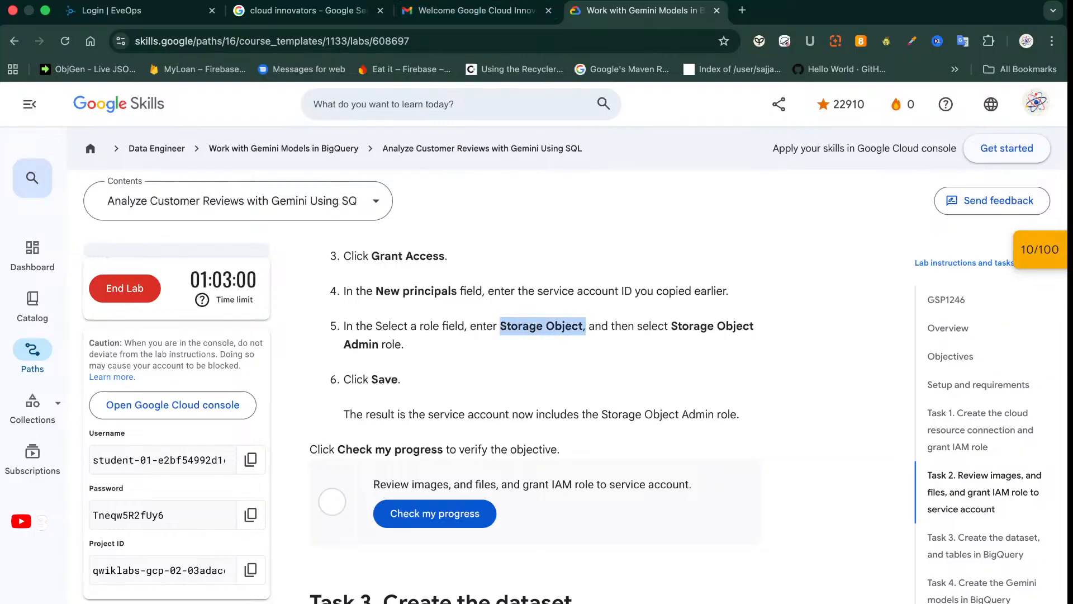
pyautogui.click(375, 1)
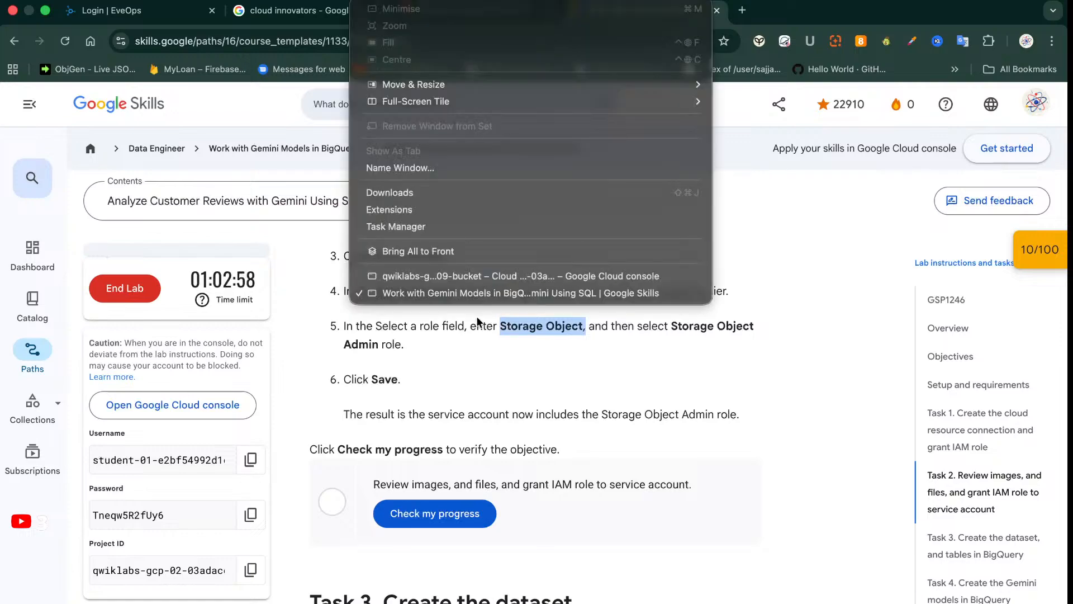
pyautogui.click(490, 276)
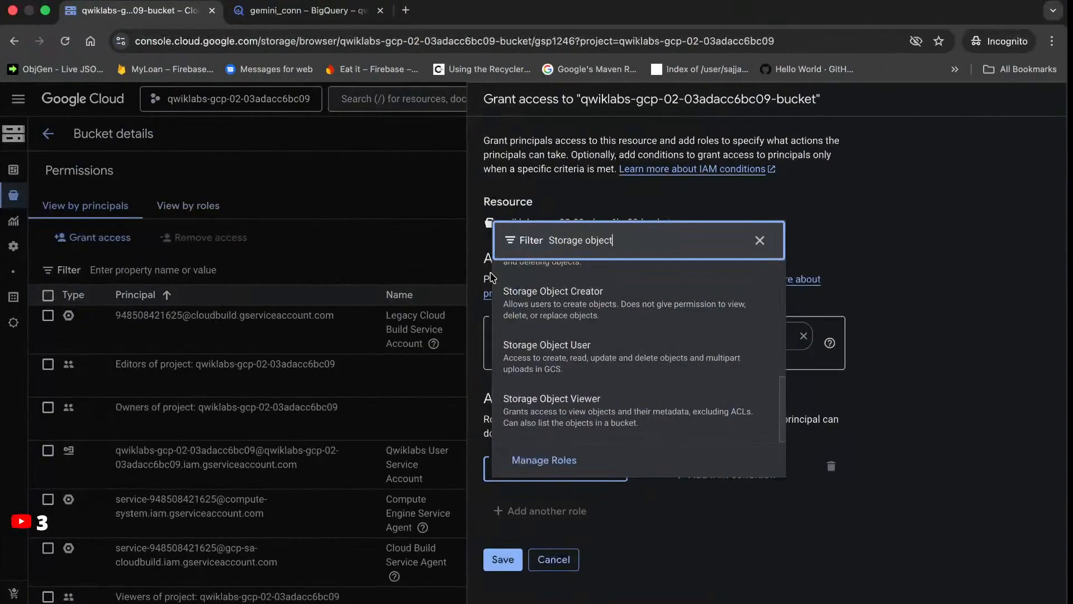
# Replace the role filter with the copied "Storage Object" text, assign the Storage Object Admin role, and save the access grant
pyautogui.press('super+a')
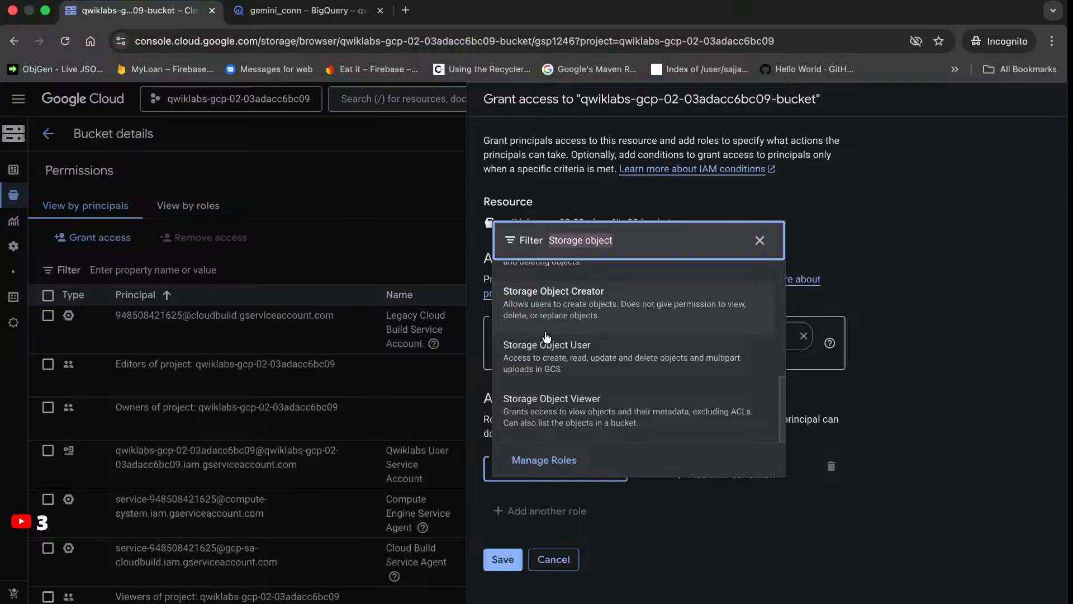
pyautogui.press('super+v')
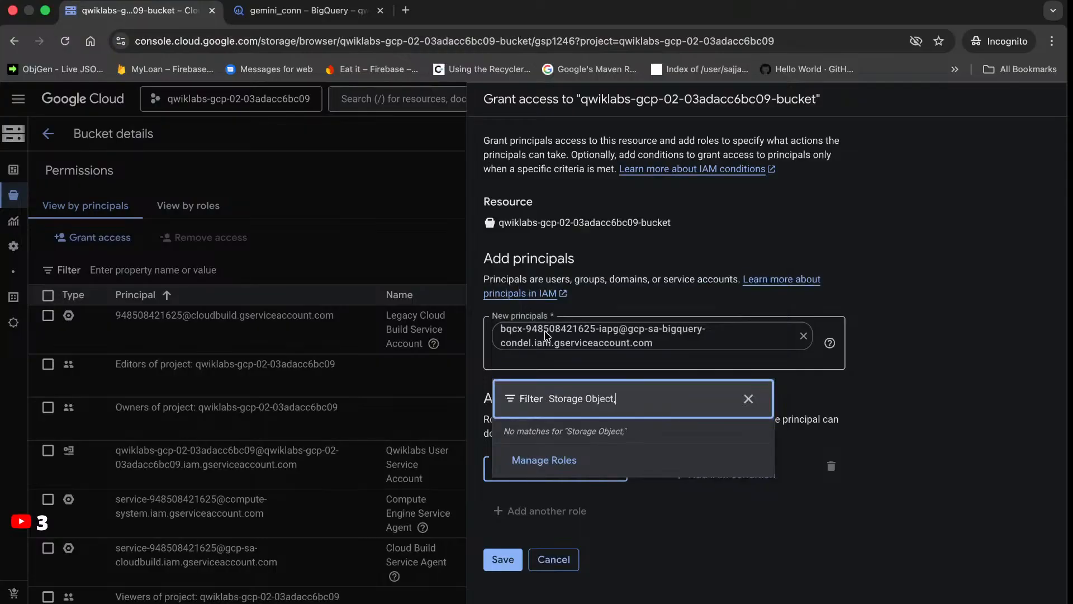
pyautogui.press('BackSpace')
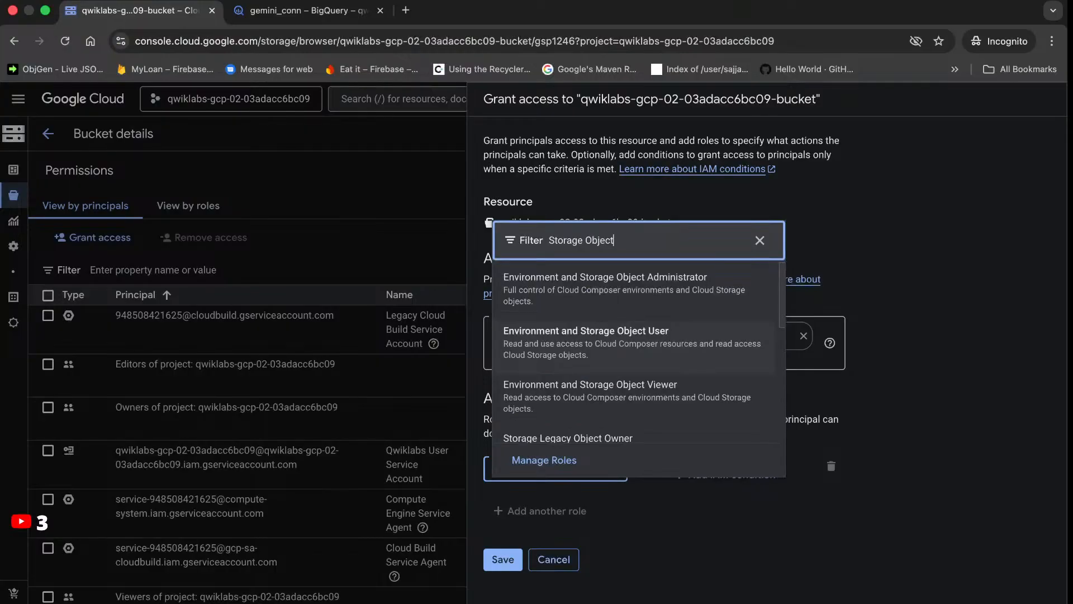
pyautogui.scroll(-5, 643, 391)
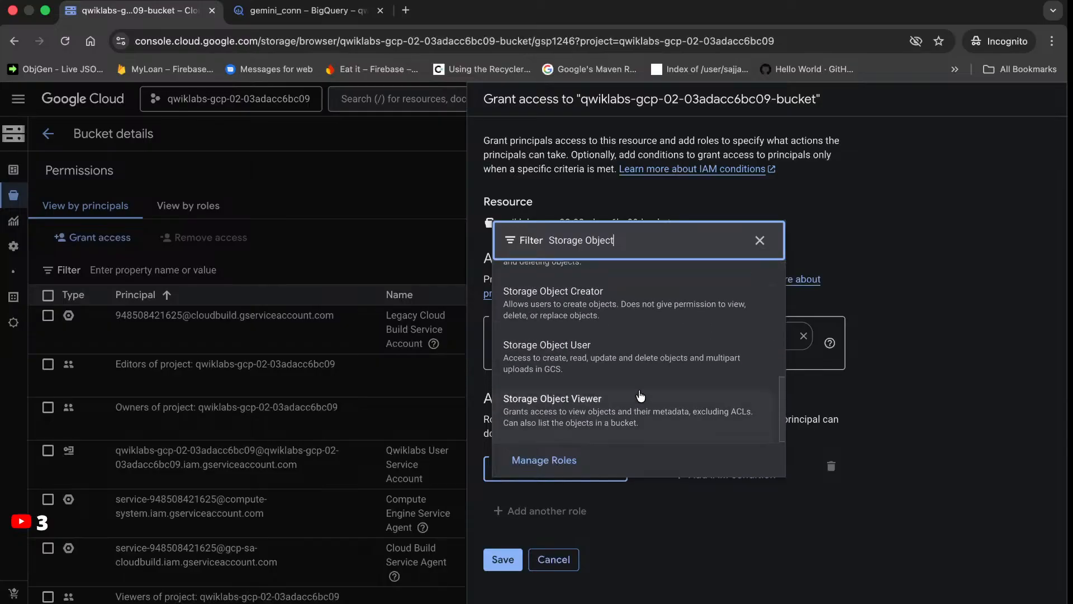
pyautogui.scroll(2, 641, 396)
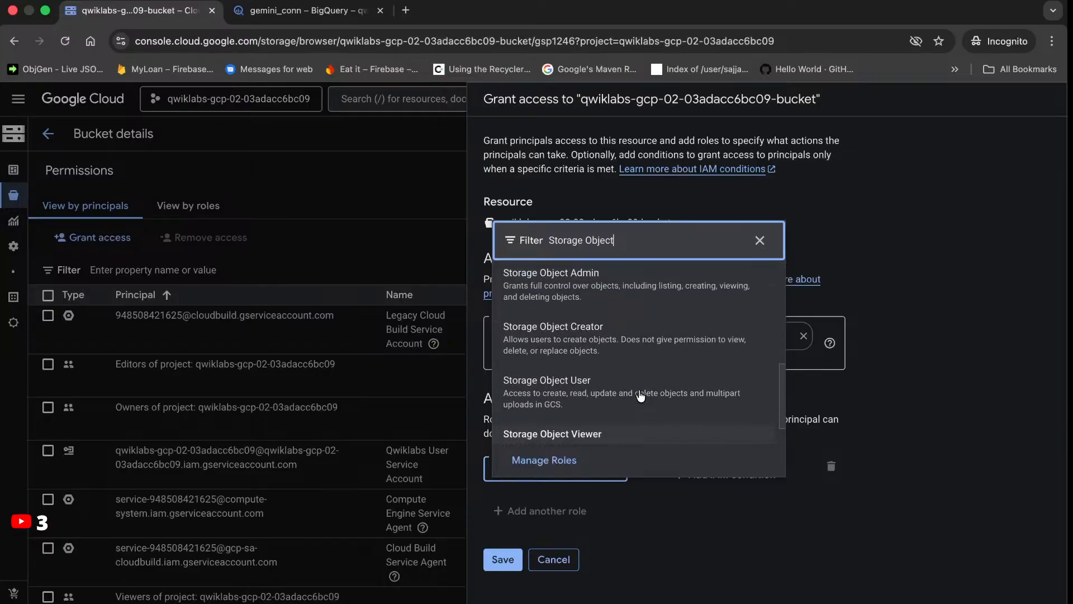
pyautogui.click(643, 330)
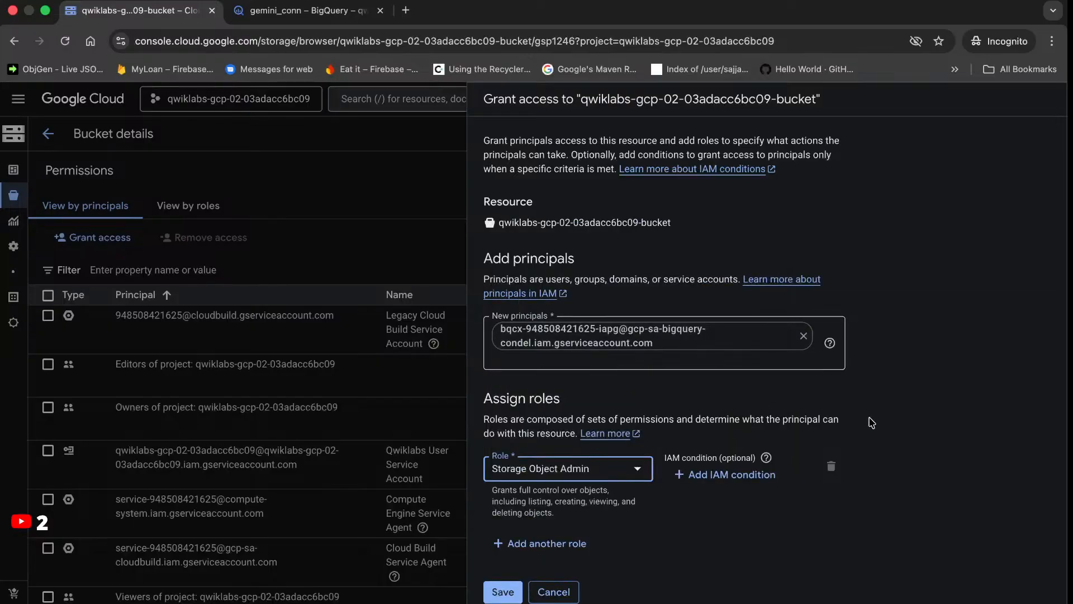
pyautogui.click(501, 597)
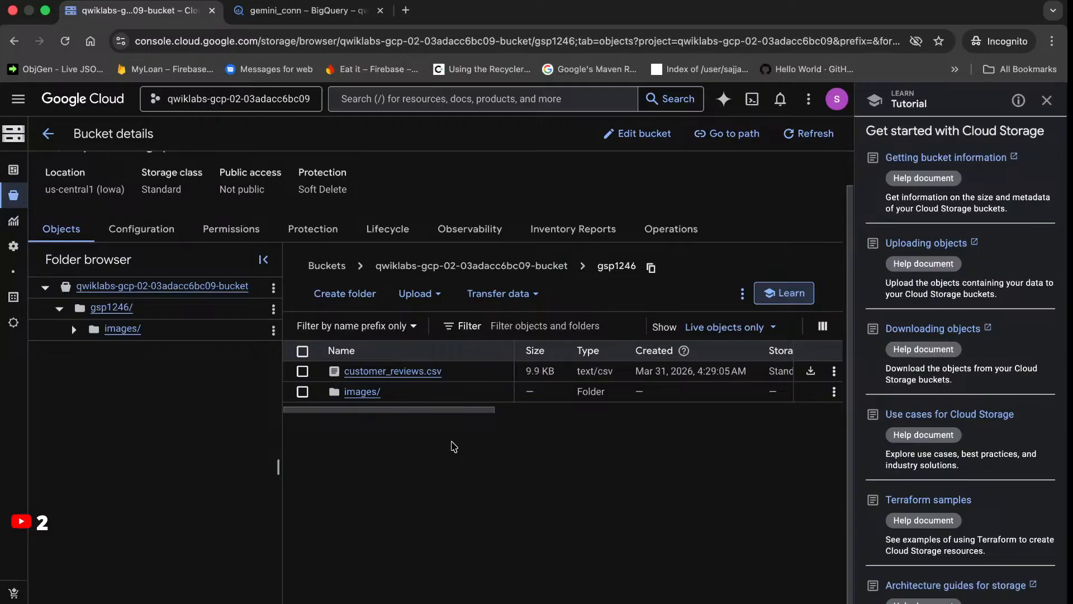
# Review the bucket's lifecycle rules and its configuration details
pyautogui.scroll(2, 454, 446)
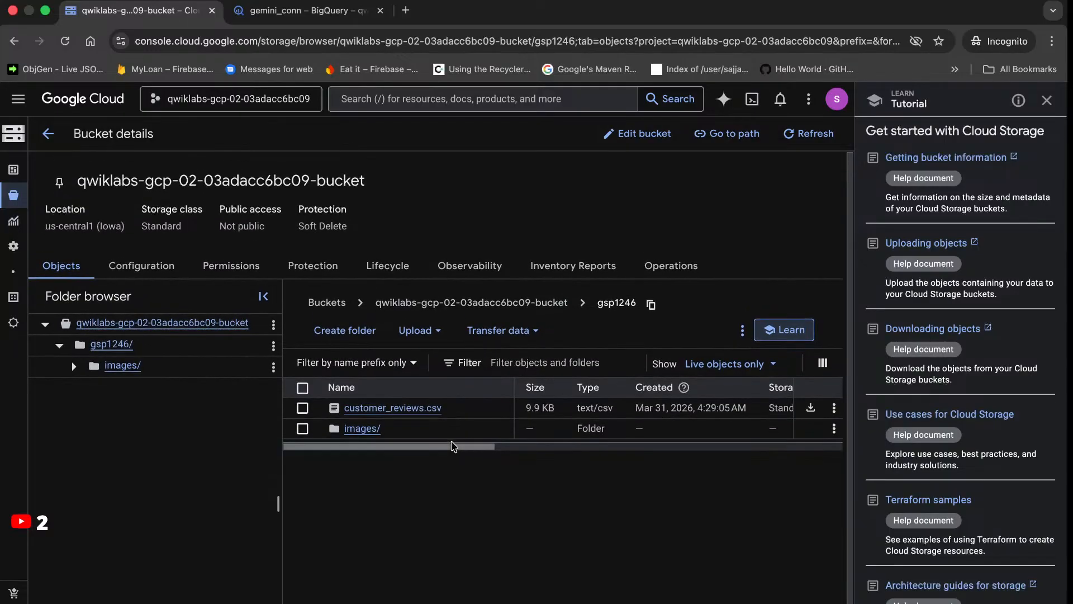
pyautogui.click(398, 267)
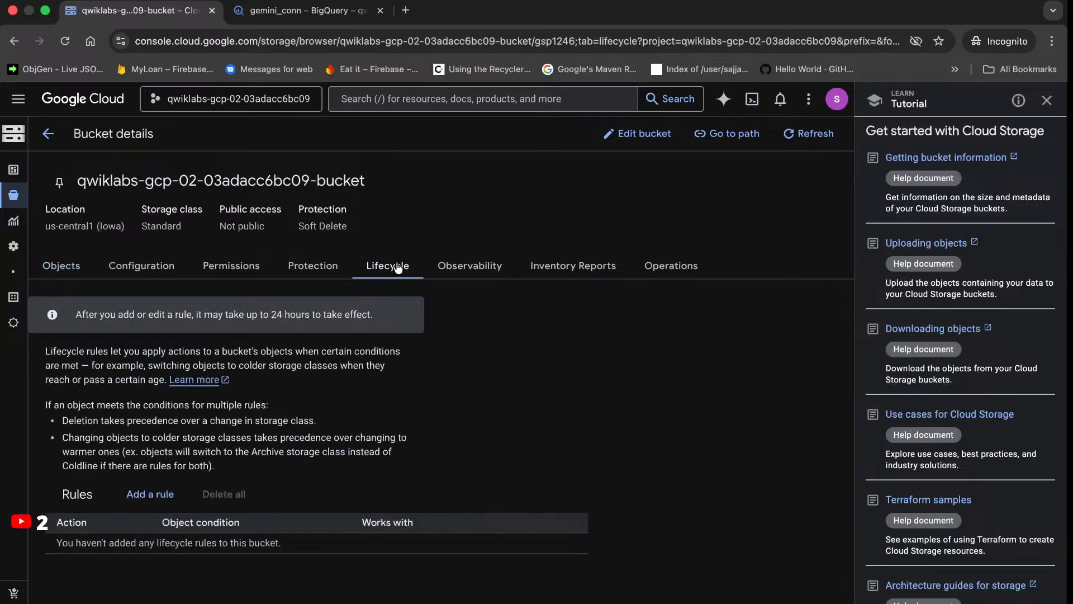
pyautogui.click(152, 271)
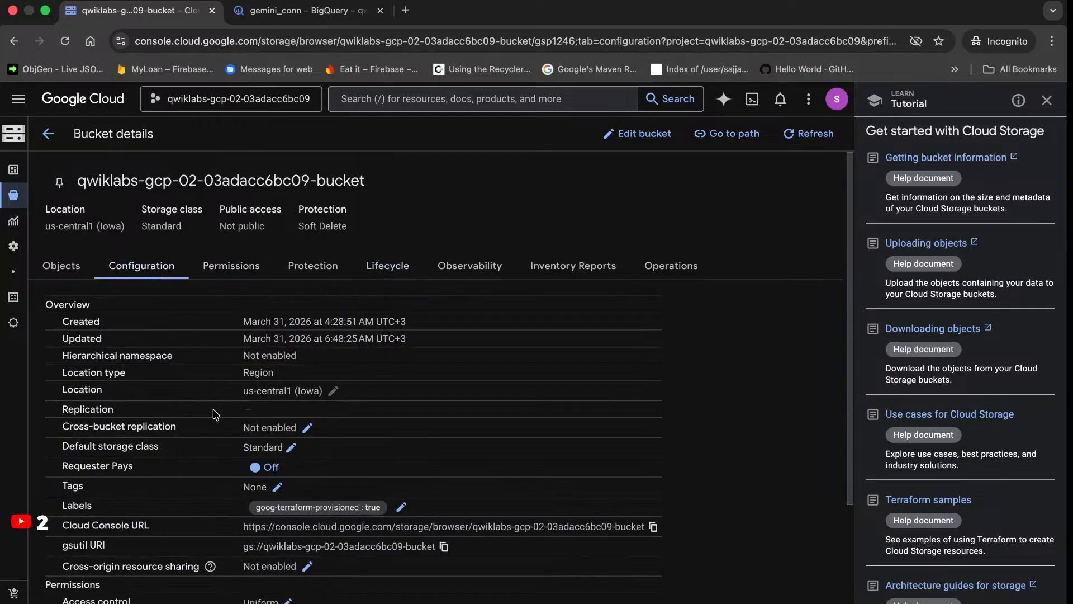
pyautogui.scroll(-2, 215, 415)
pyautogui.scroll(-5, 215, 415)
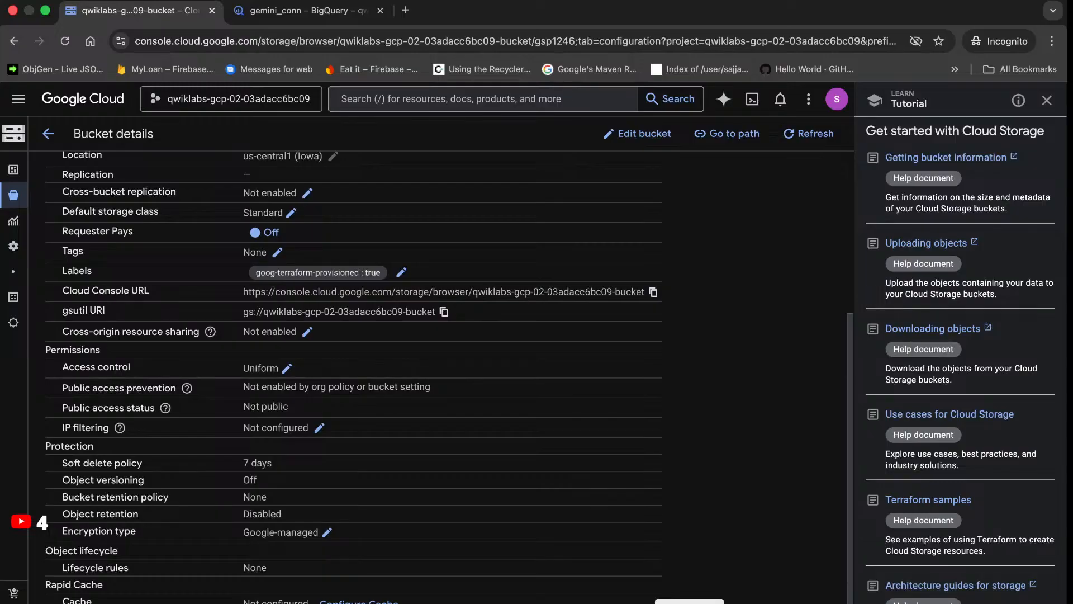
pyautogui.scroll(7, 352, 374)
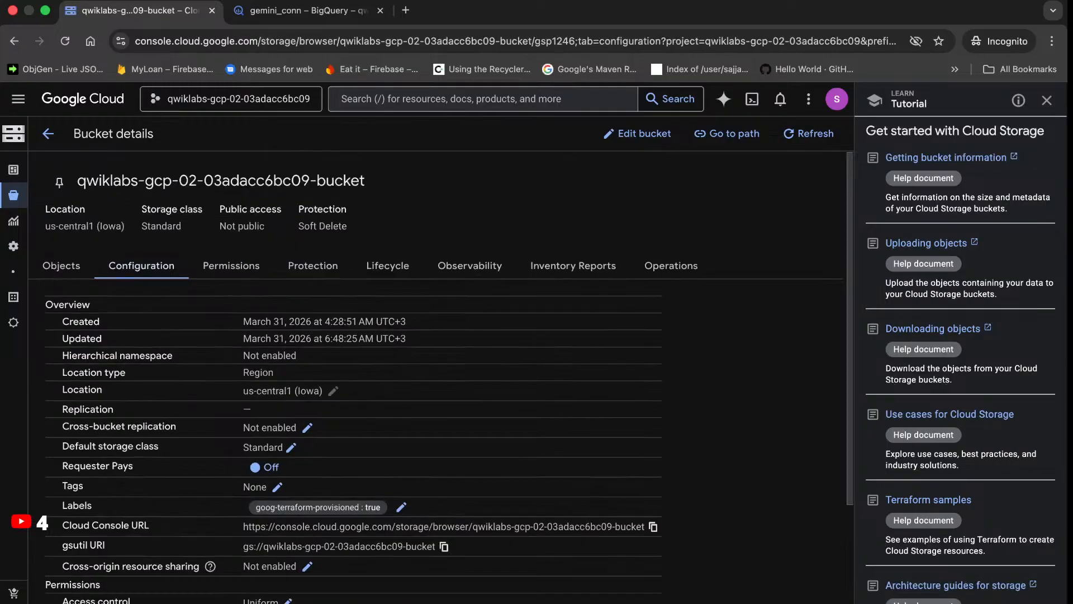
# Switch to the Google Skills lab page and check progress on reviewing the files and granting the IAM role
pyautogui.click(431, 294)
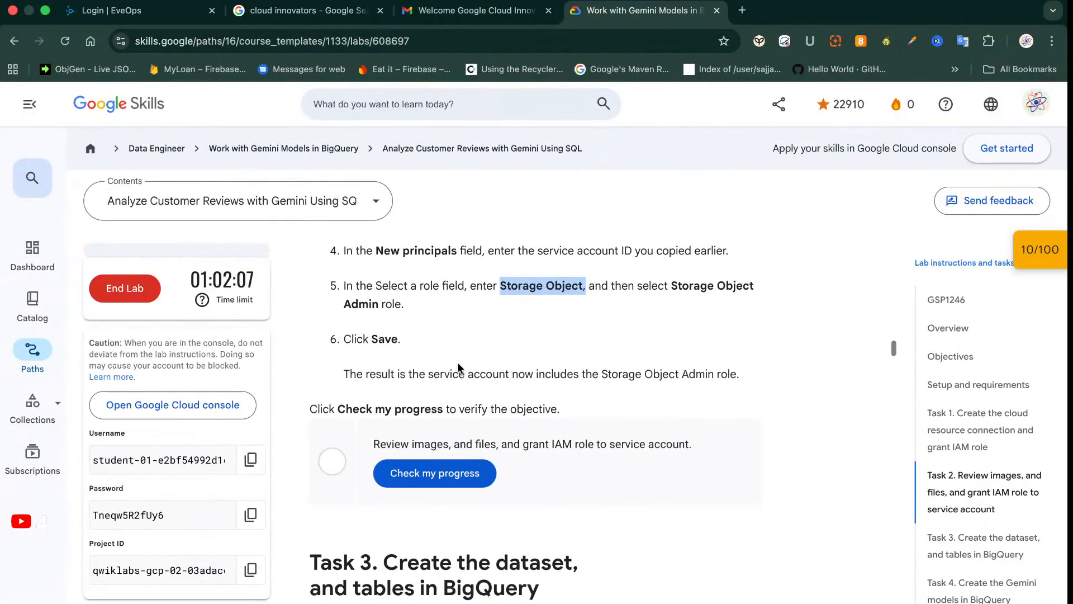
pyautogui.click(458, 475)
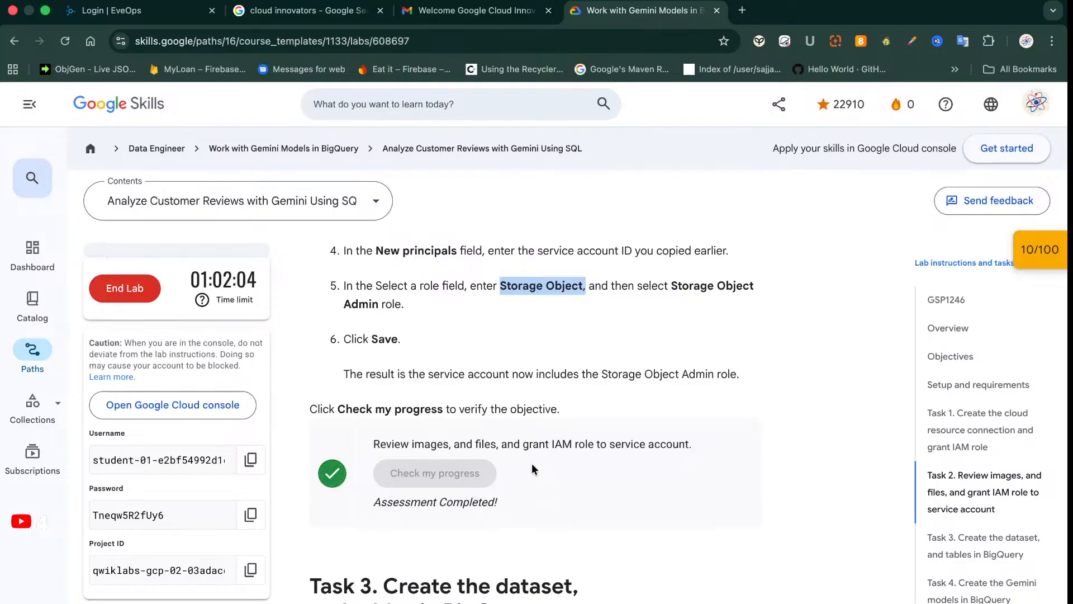
# Read the Task 3 introduction and the first instructions for creating the BigQuery dataset
pyautogui.scroll(-3, 532, 463)
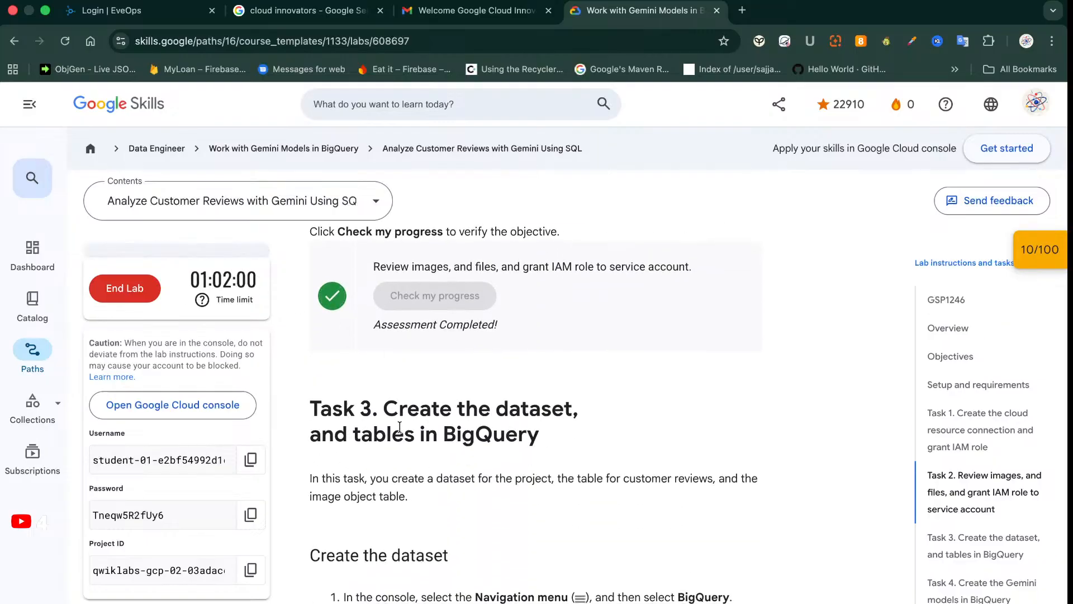
pyautogui.moveTo(541, 445); pyautogui.dragTo(304, 417)
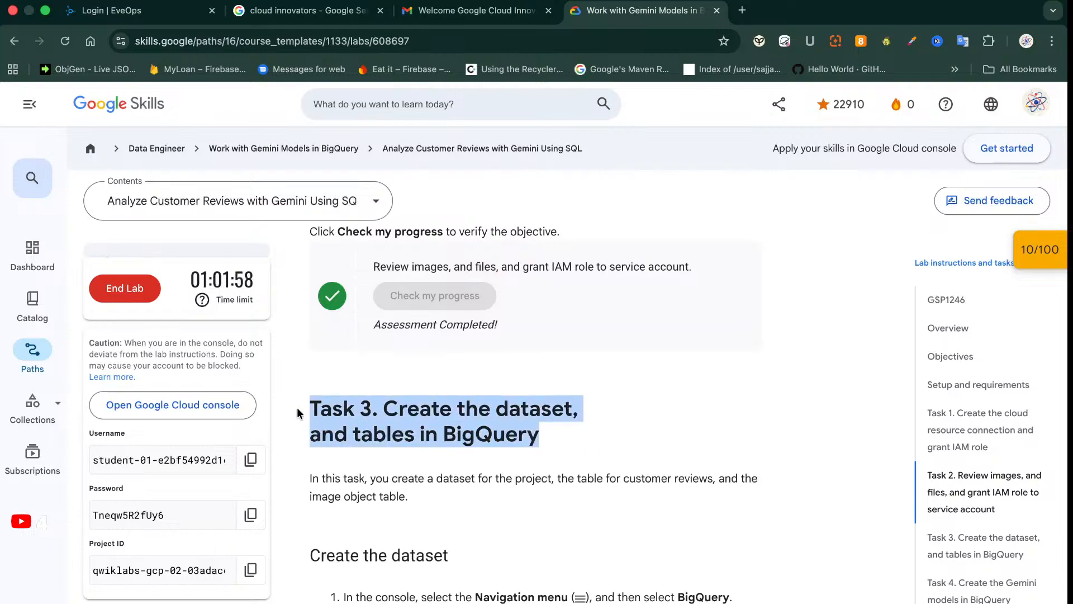
pyautogui.press('super+Tab')
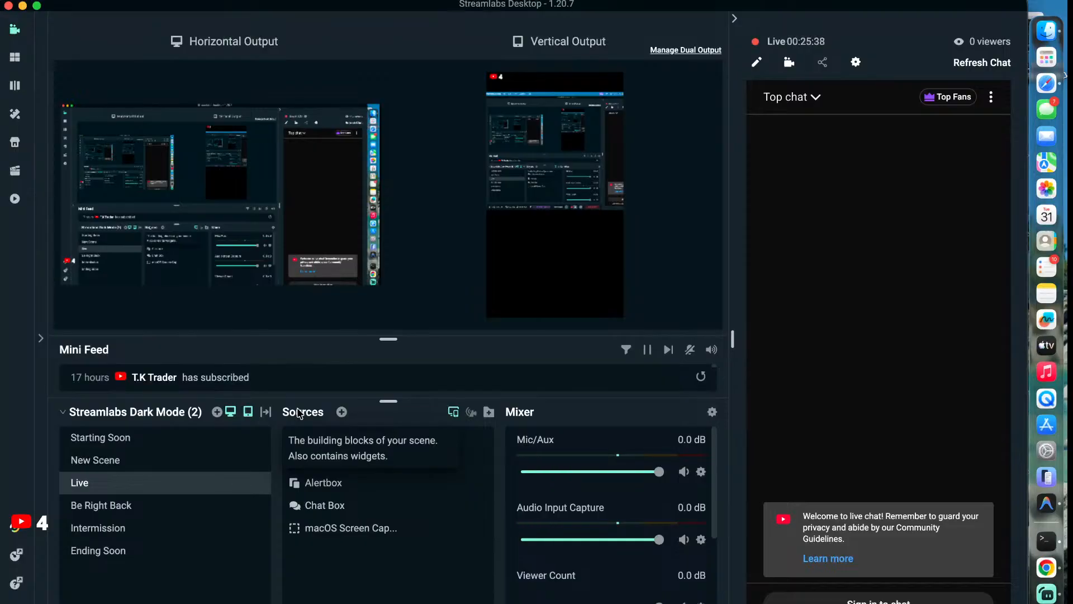
pyautogui.press('super+Tab')
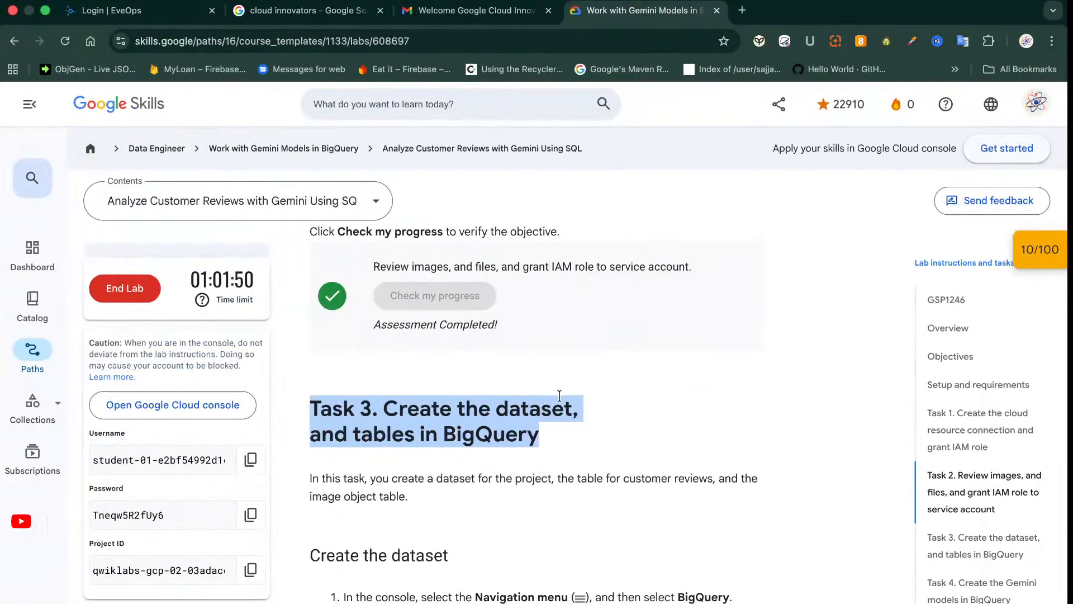
pyautogui.scroll(-3, 559, 395)
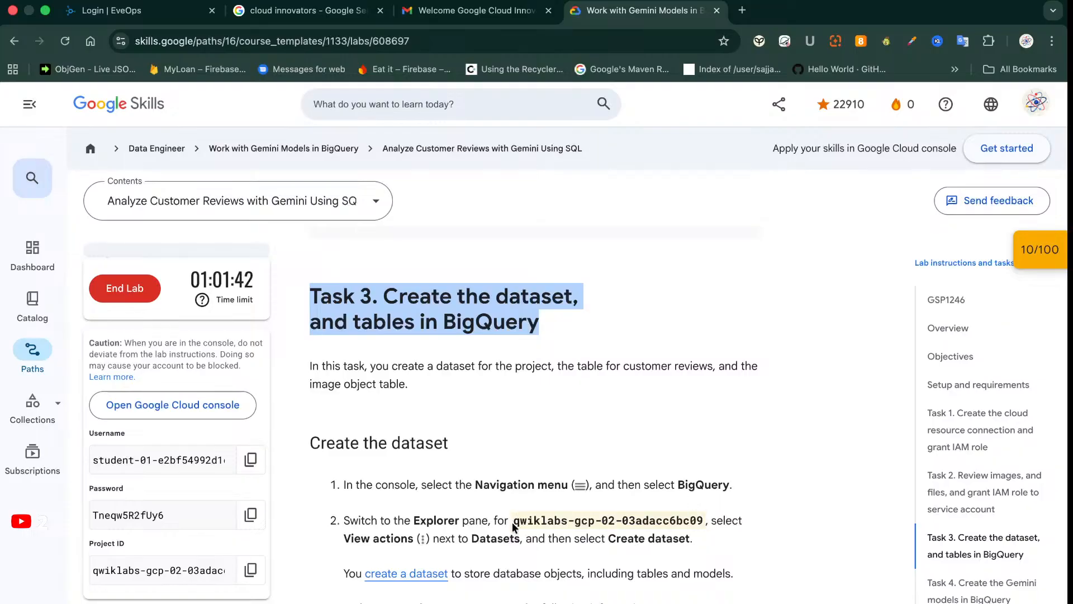
pyautogui.moveTo(513, 520); pyautogui.dragTo(707, 522)
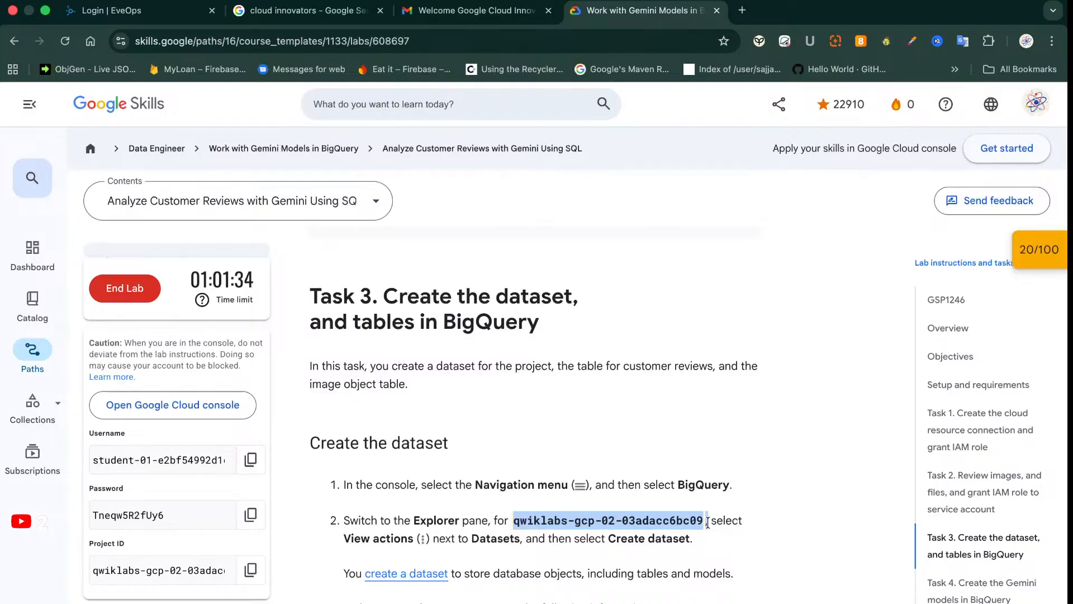
# Switch to the Google Cloud console window and open BigQuery
pyautogui.press('super+Tab')
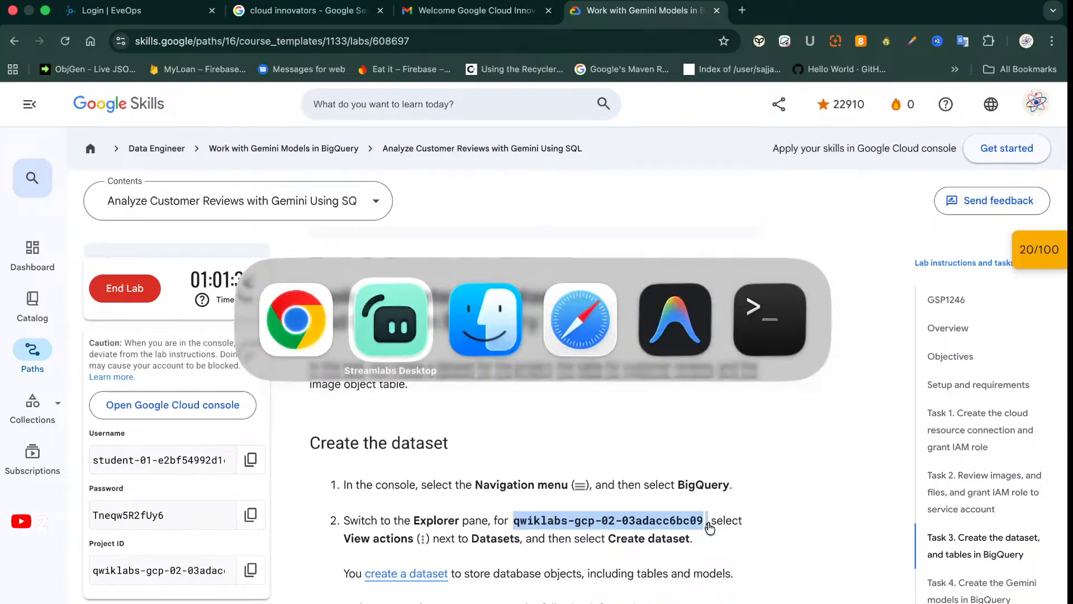
pyautogui.press('super+shift+Tab')
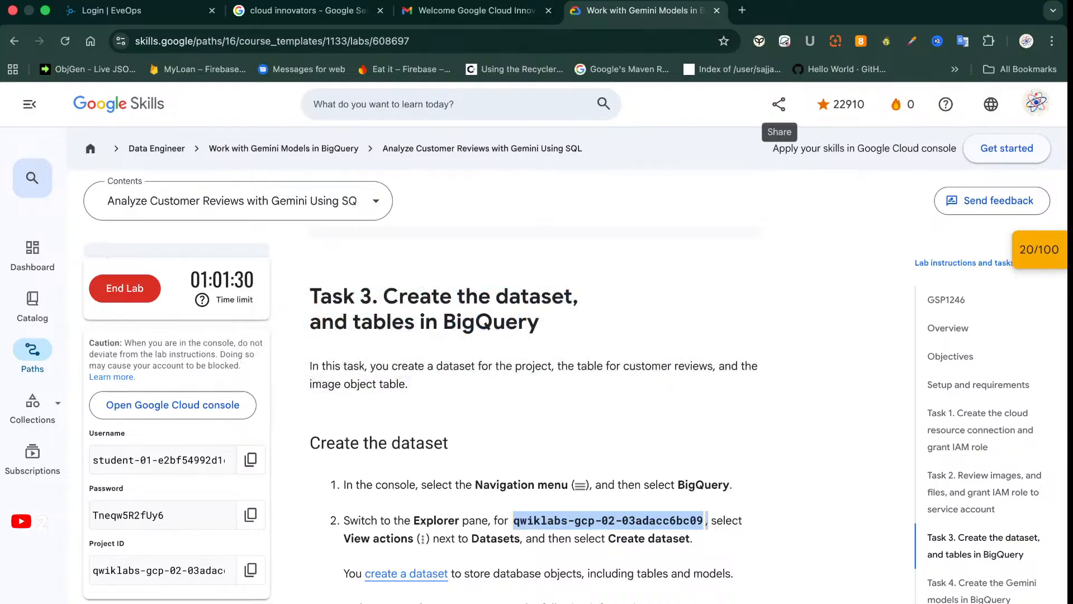
pyautogui.click(382, 1)
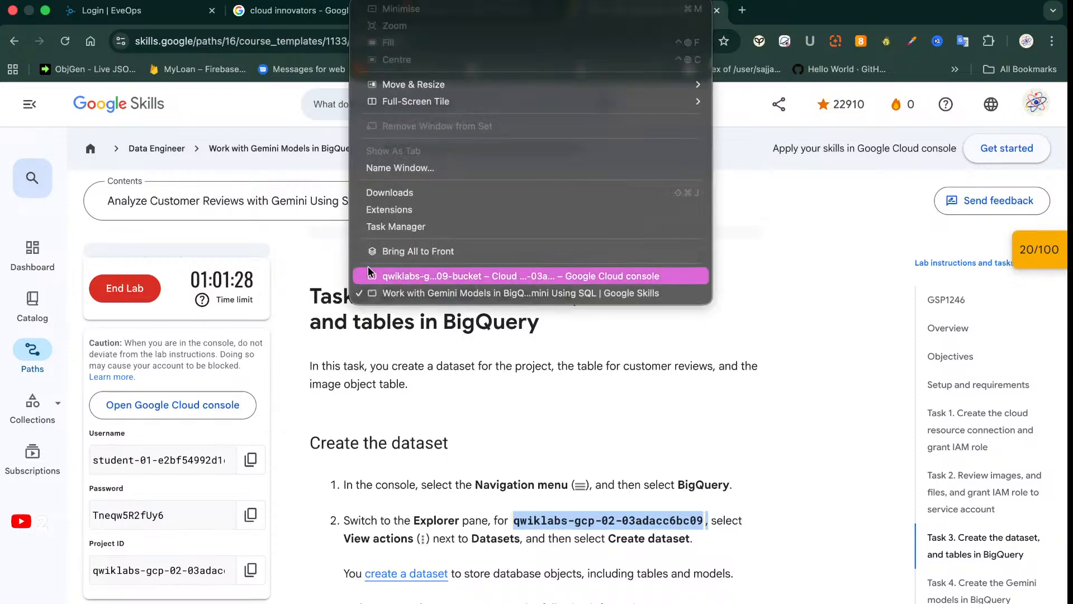
pyautogui.click(384, 277)
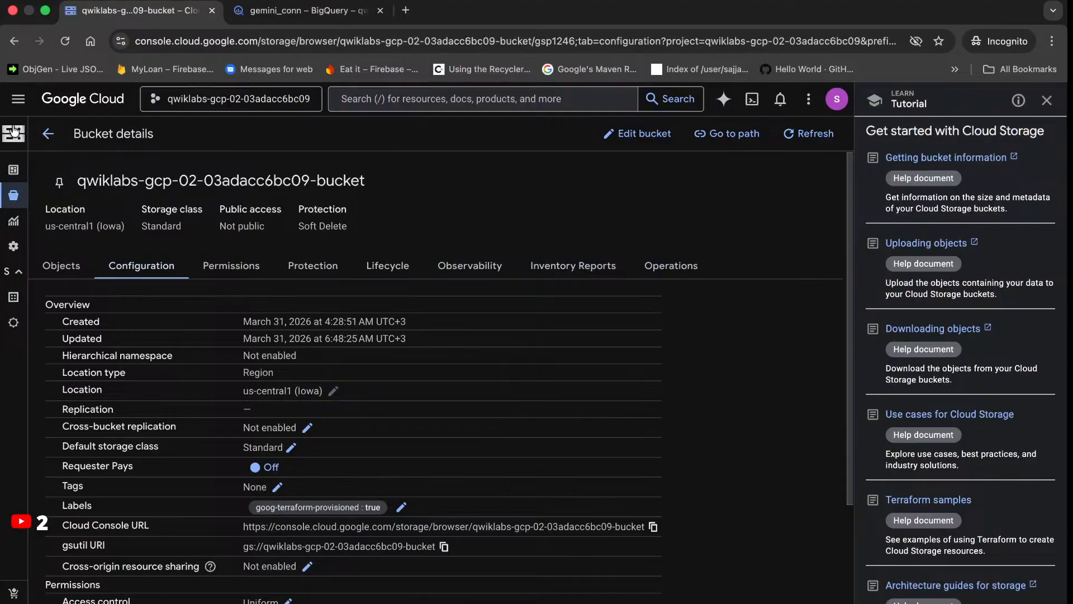
pyautogui.click(19, 100)
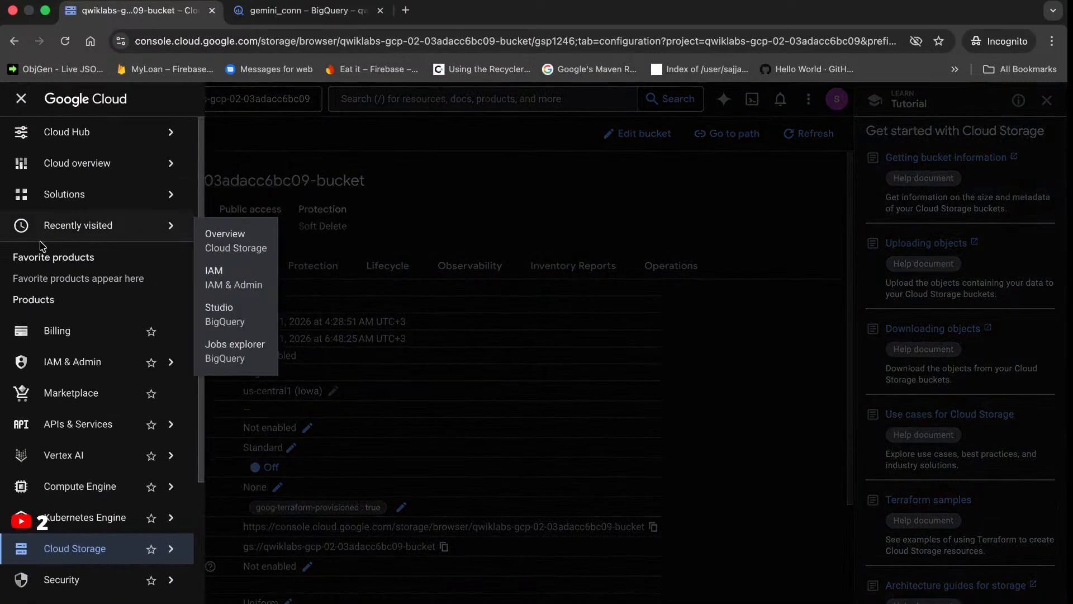
pyautogui.moveTo(108, 561)
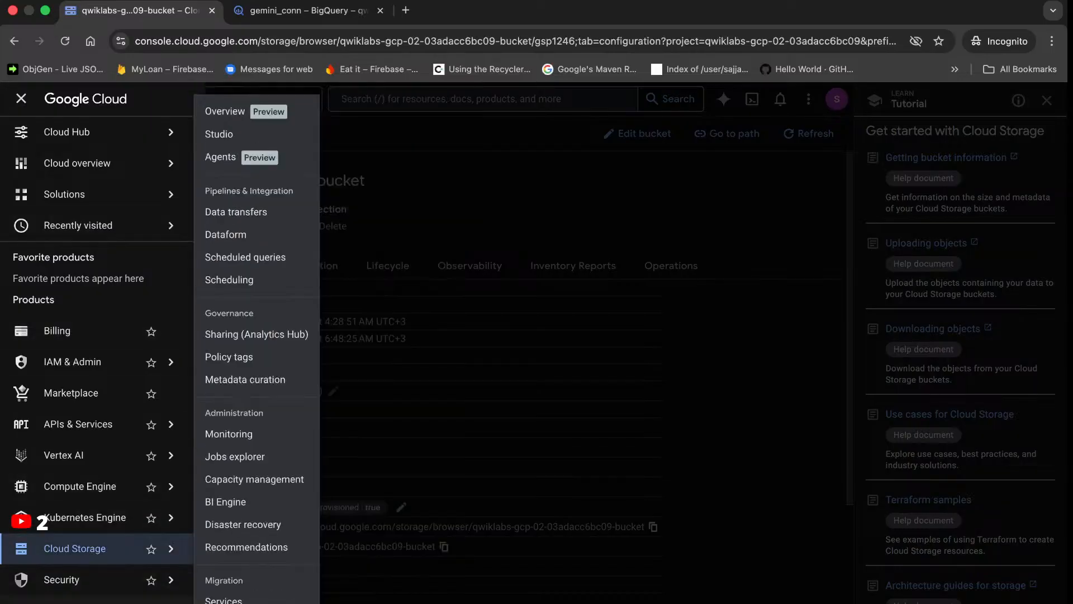
pyautogui.click(89, 602)
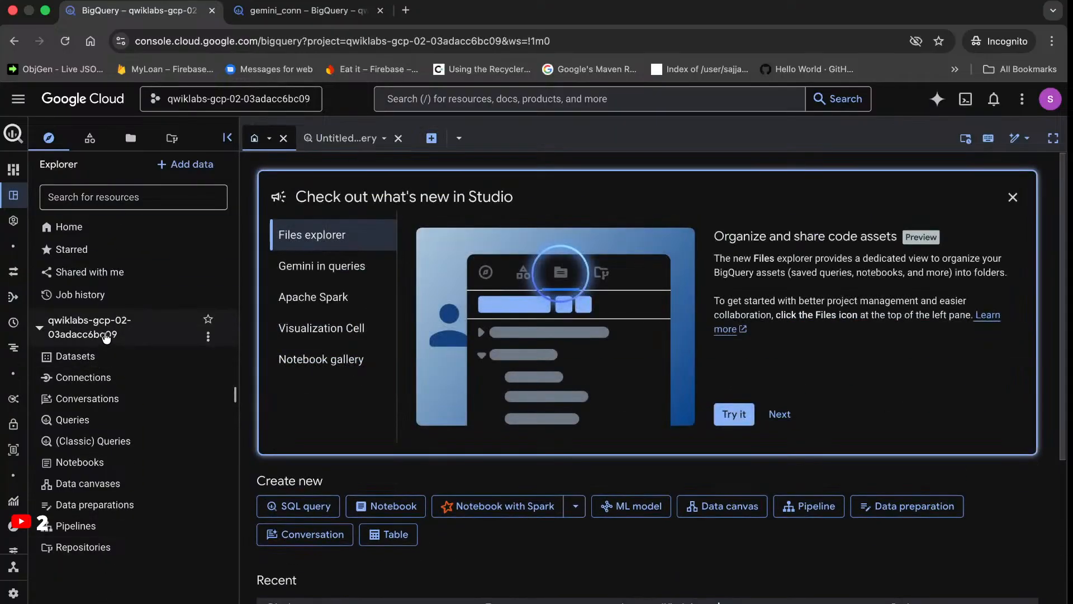
# Start creating a new dataset under the lab project and activate its Dataset ID field
pyautogui.click(209, 337)
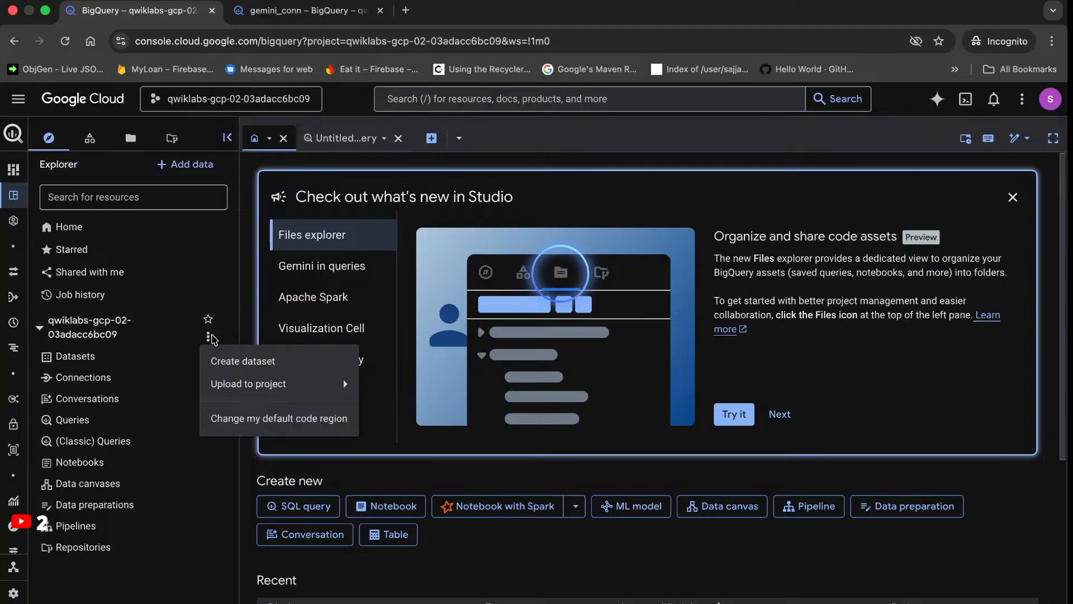
pyautogui.click(223, 361)
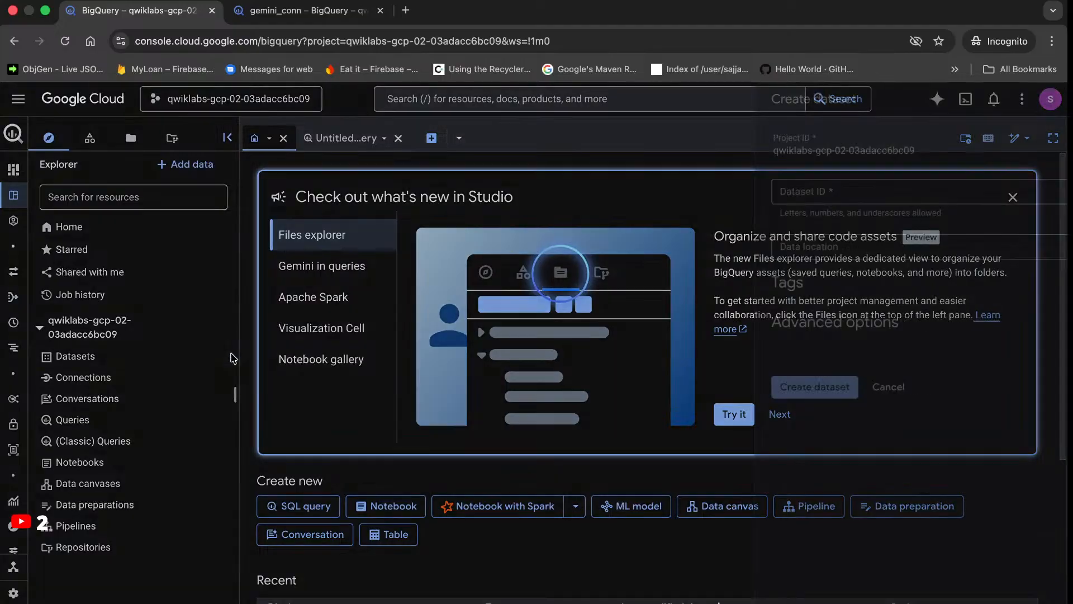
pyautogui.click(824, 194)
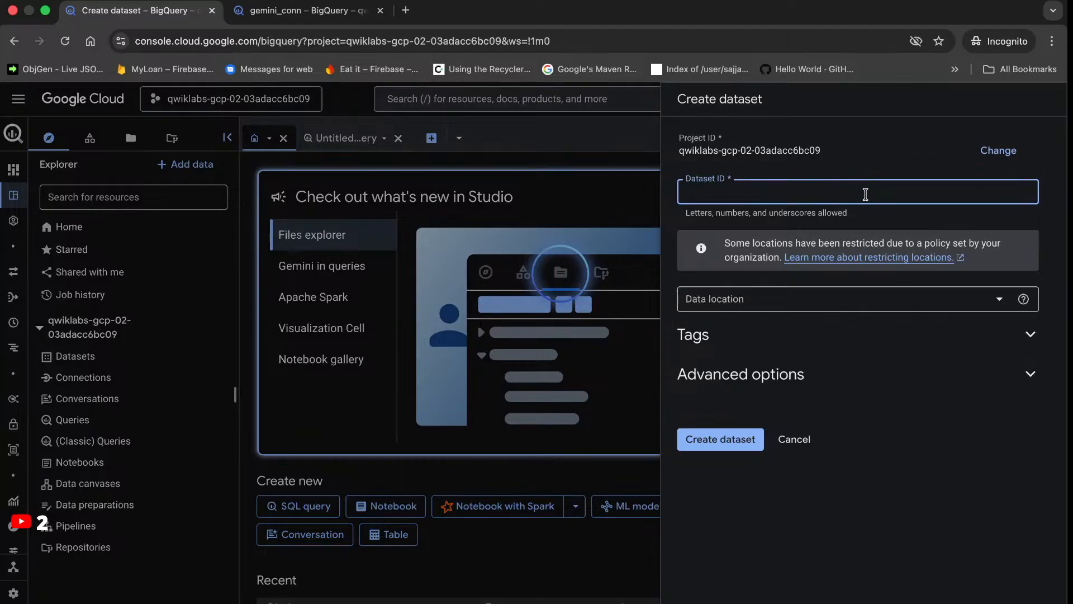
# Switch to the Google Skills lab page, review the dataset settings, and copy the dataset ID gemini_demo
pyautogui.click(385, 0)
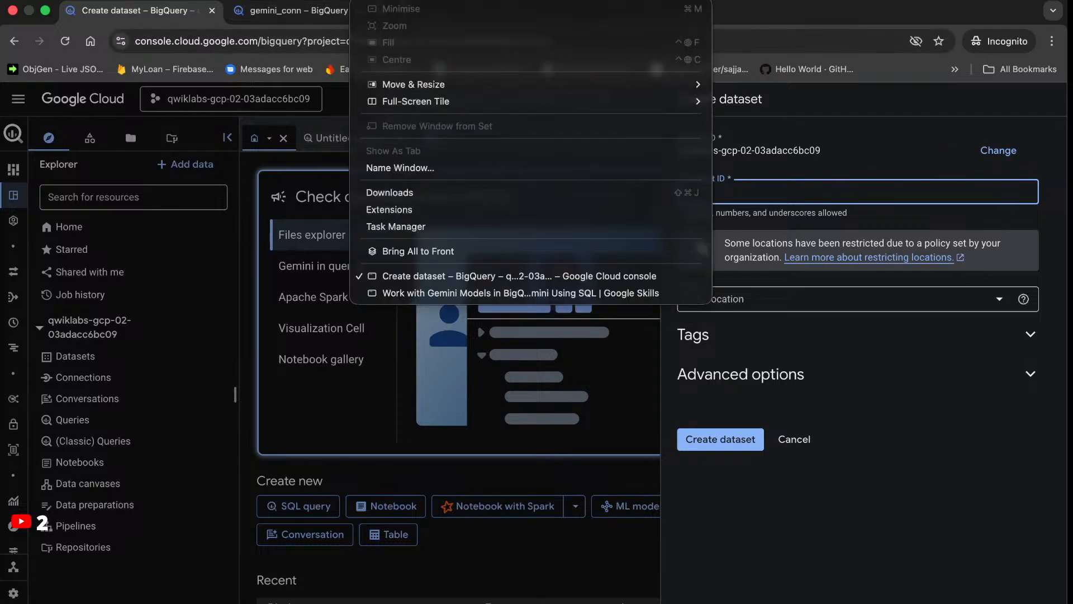
pyautogui.click(435, 288)
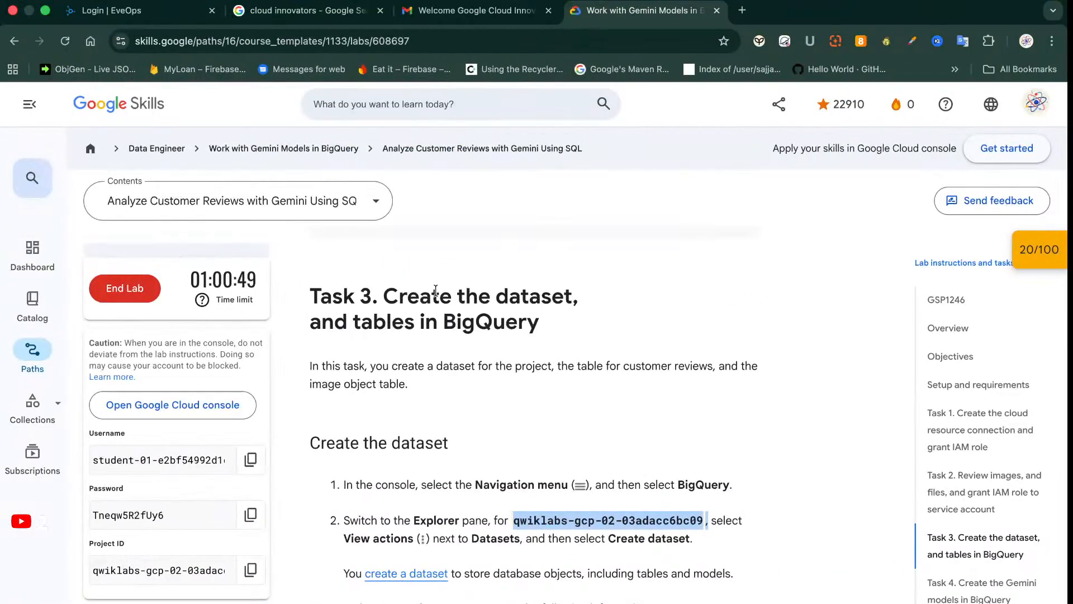
pyautogui.click(495, 315)
pyautogui.scroll(-3, 494, 315)
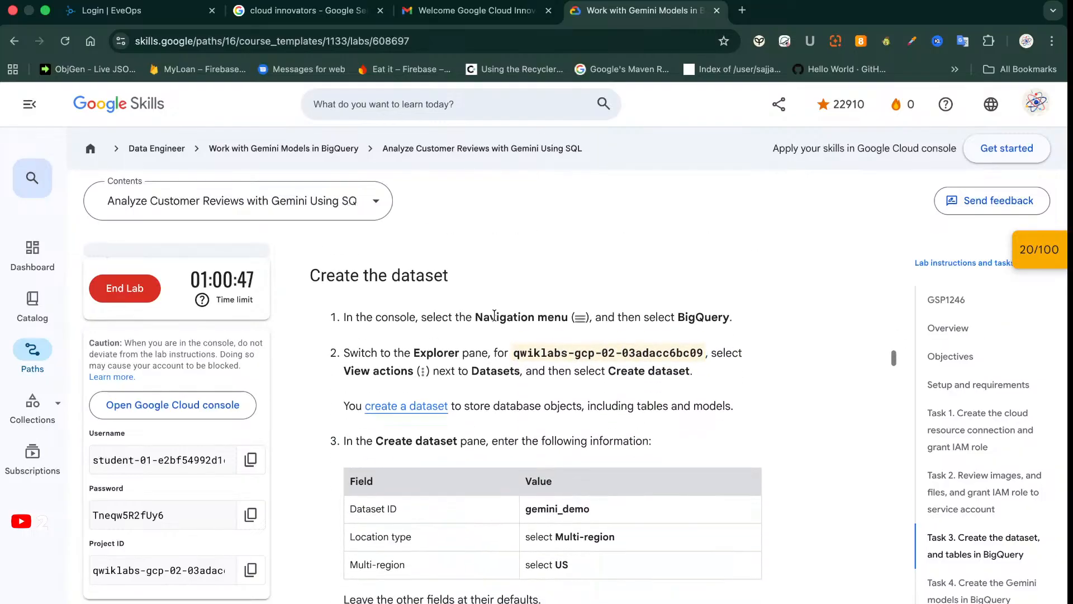
pyautogui.scroll(-1, 494, 314)
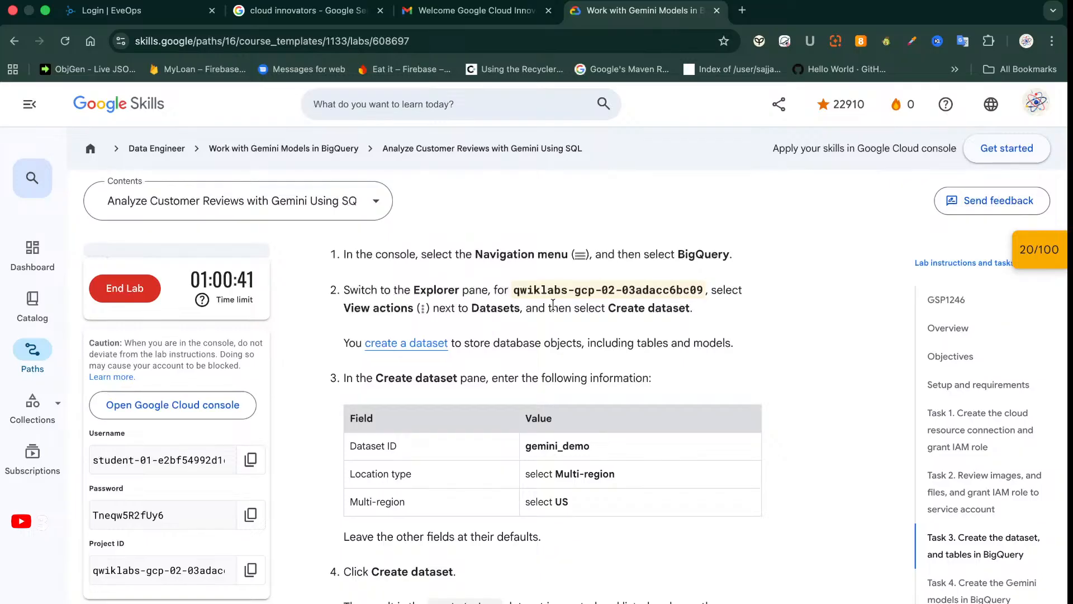
pyautogui.click(372, 3)
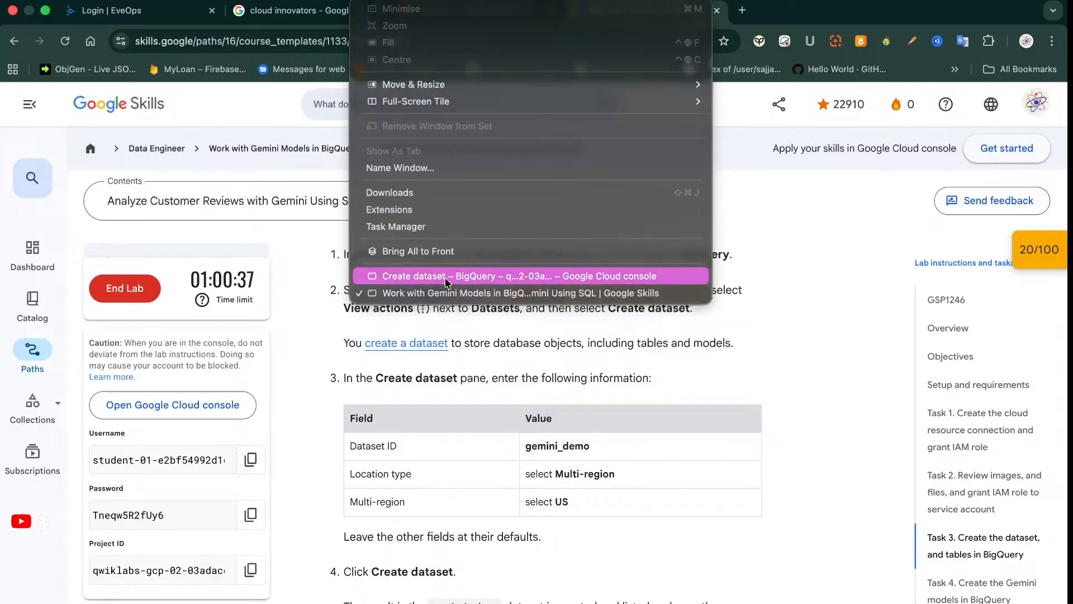
pyautogui.click(506, 411)
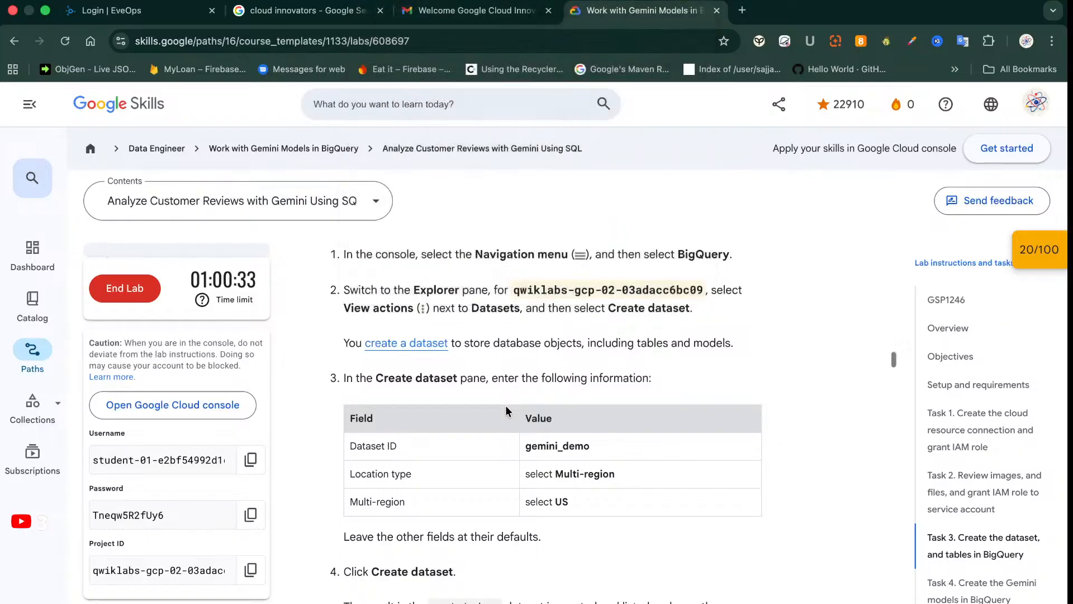
pyautogui.scroll(-2, 506, 410)
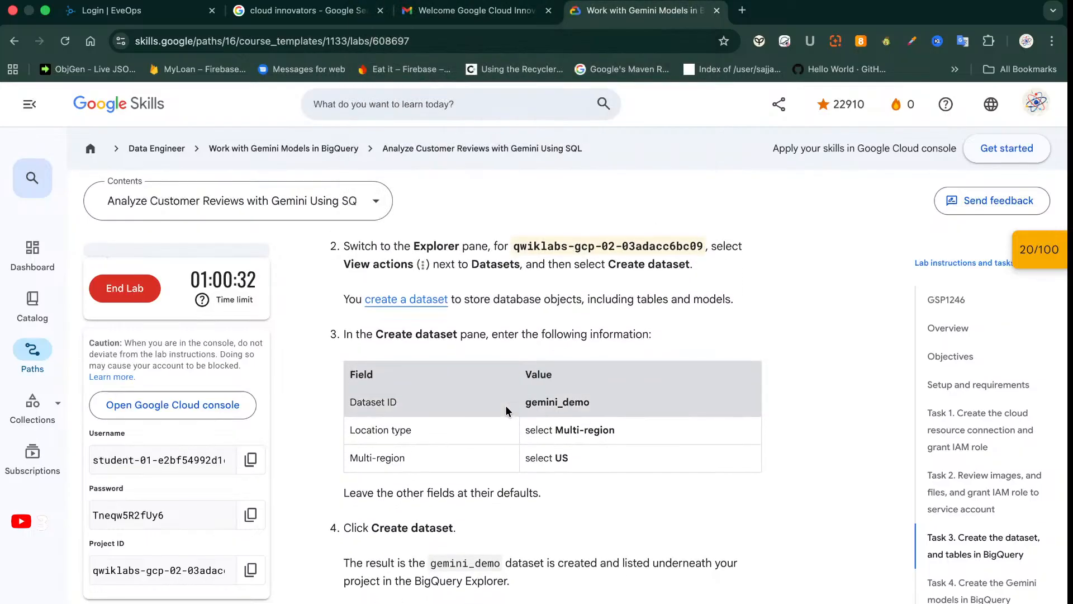
pyautogui.moveTo(594, 402); pyautogui.dragTo(519, 400)
pyautogui.press('super+c')
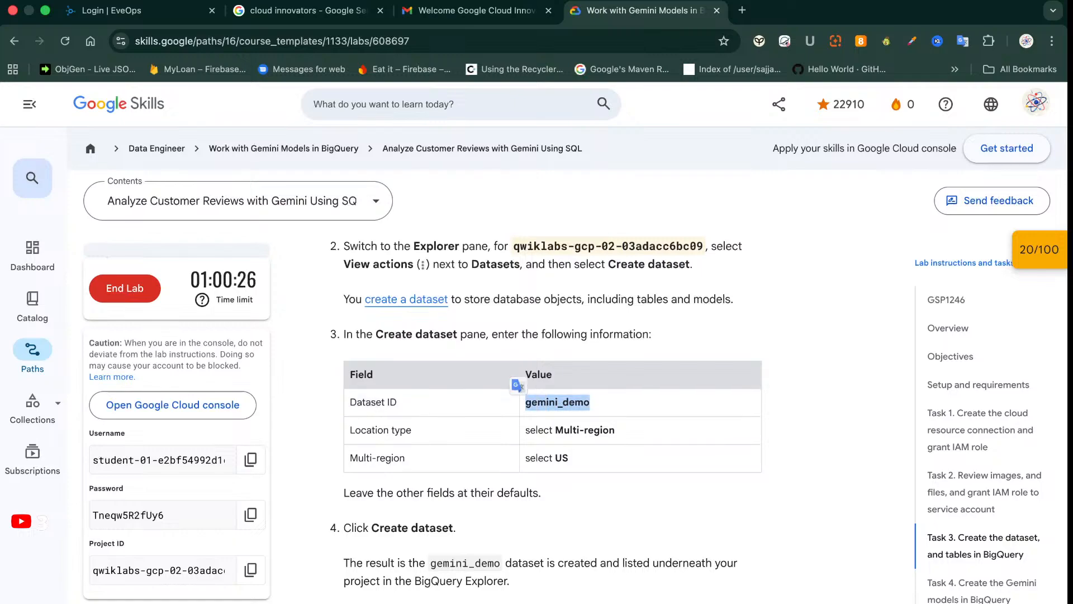
# Return to the Google Cloud console, enter gemini_demo as the dataset ID, and set the data location to US (multiple regions in United States)
pyautogui.click(373, 1)
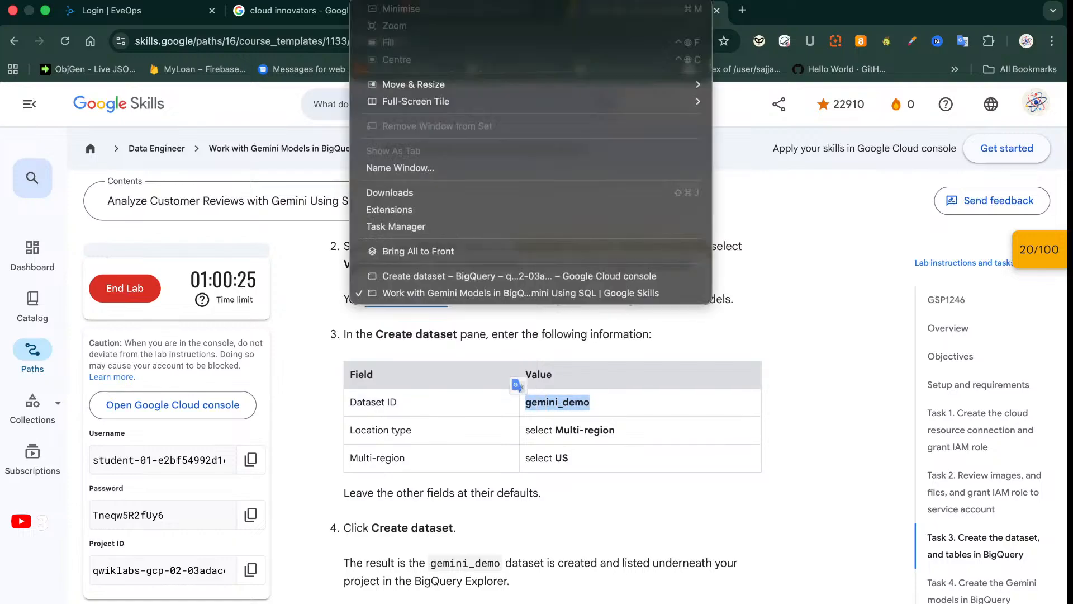
pyautogui.click(530, 280)
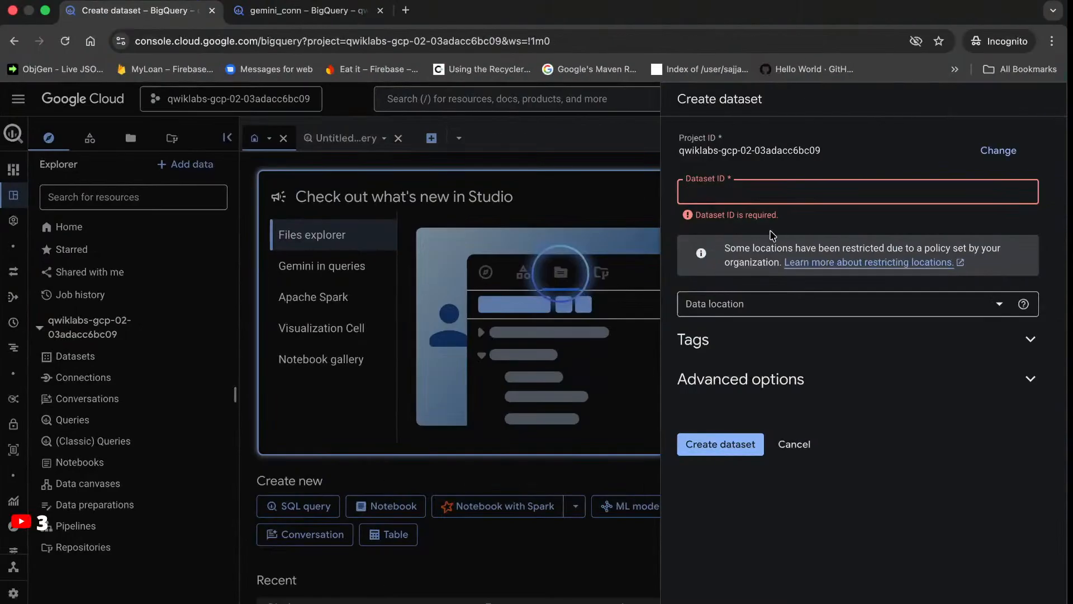
pyautogui.press('super+v')
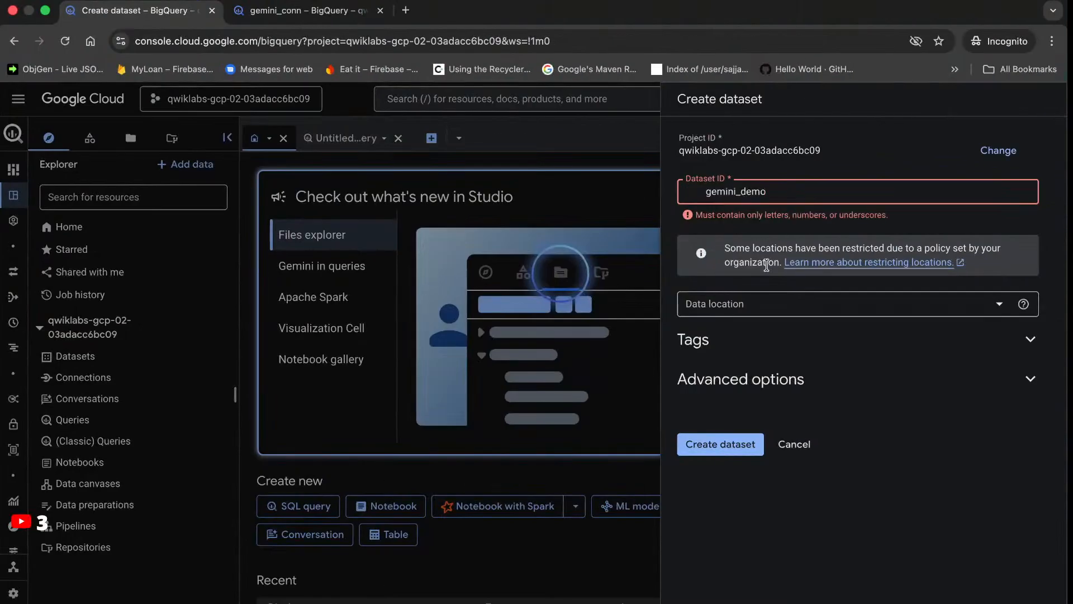
pyautogui.click(789, 304)
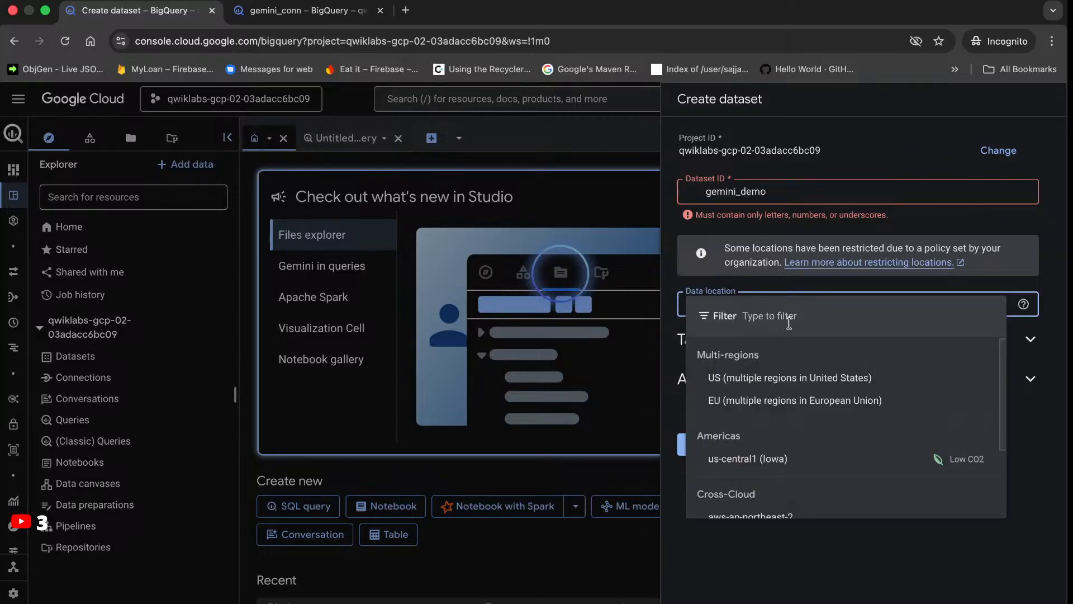
pyautogui.click(793, 383)
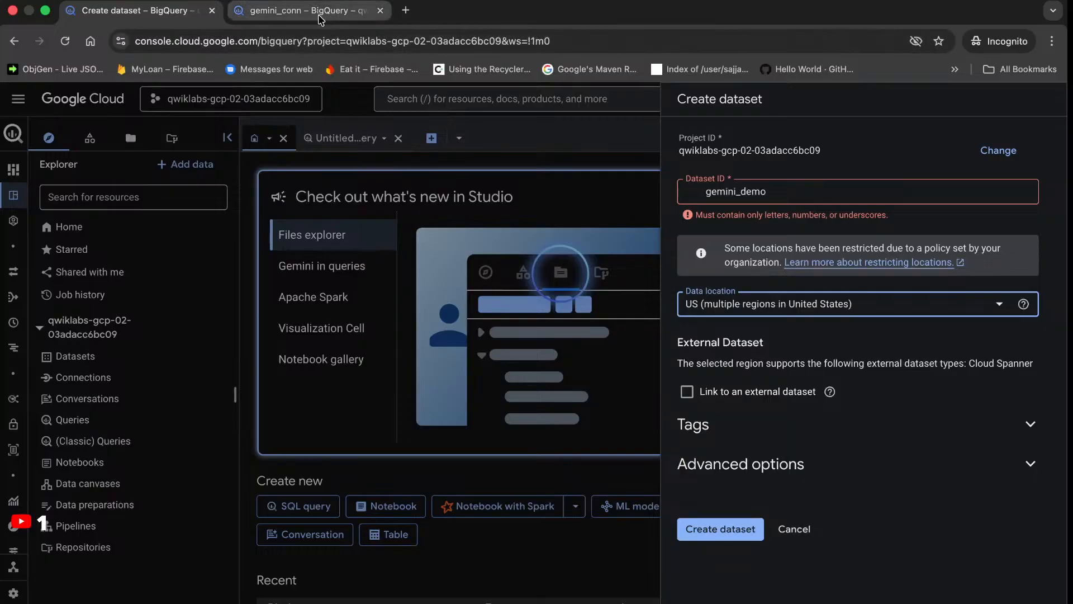
# Recheck the dataset settings in the Google Skills lab instructions, and return to the Google Cloud console
pyautogui.click(371, 0)
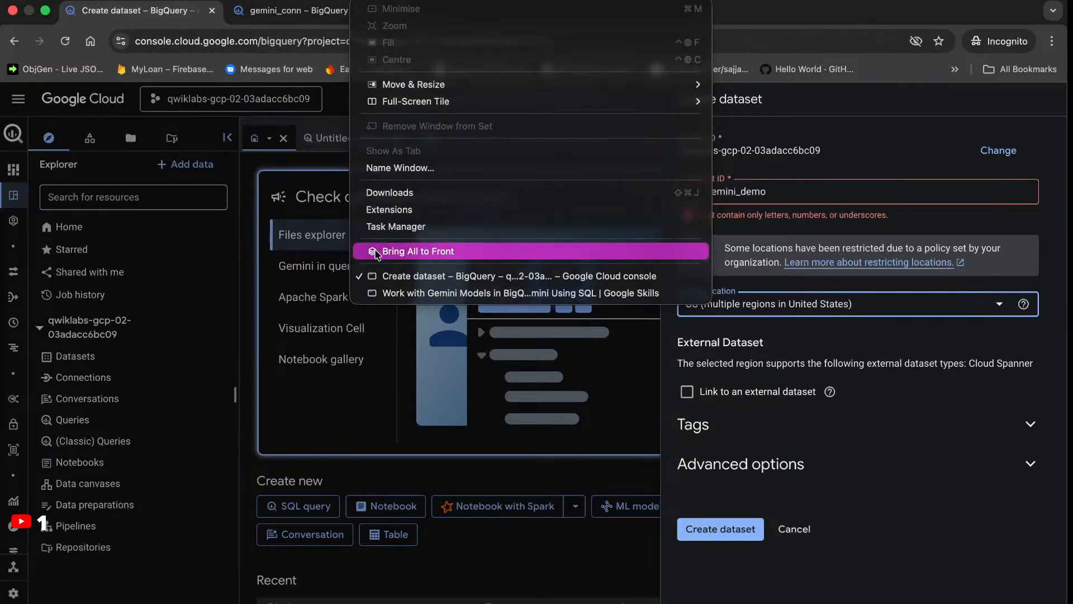
pyautogui.click(392, 294)
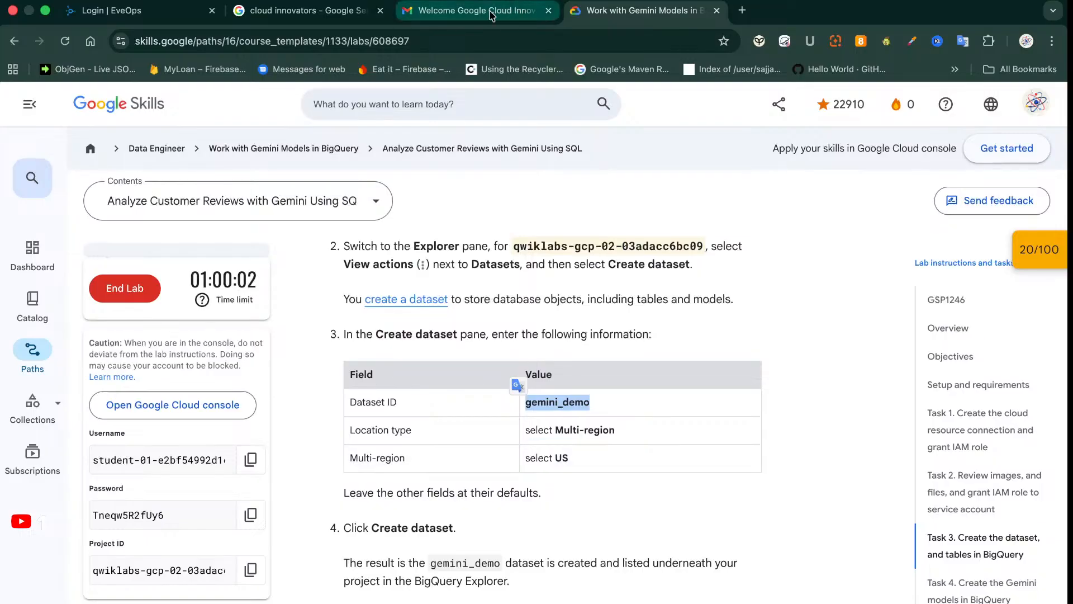
pyautogui.click(374, 0)
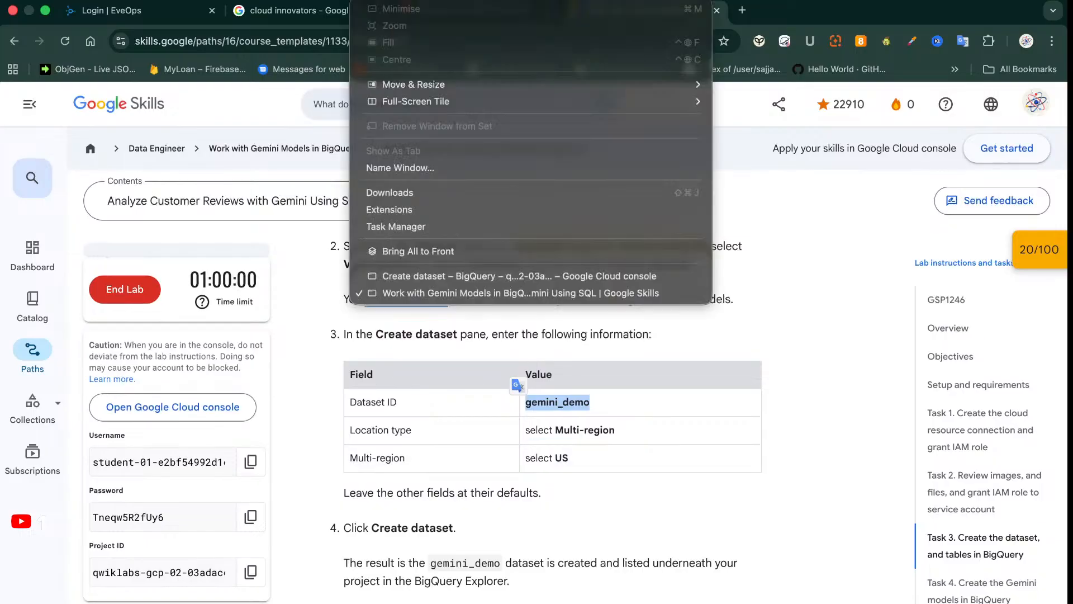
pyautogui.click(455, 275)
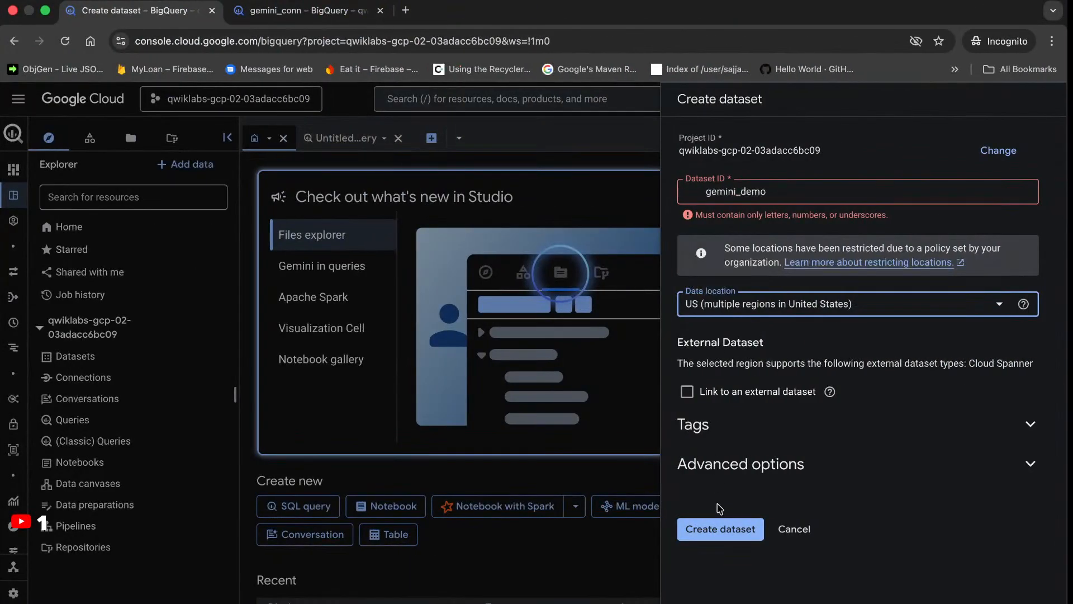
# Remove the leading whitespace before gemini_demo in the dataset ID and create the dataset
pyautogui.click(727, 535)
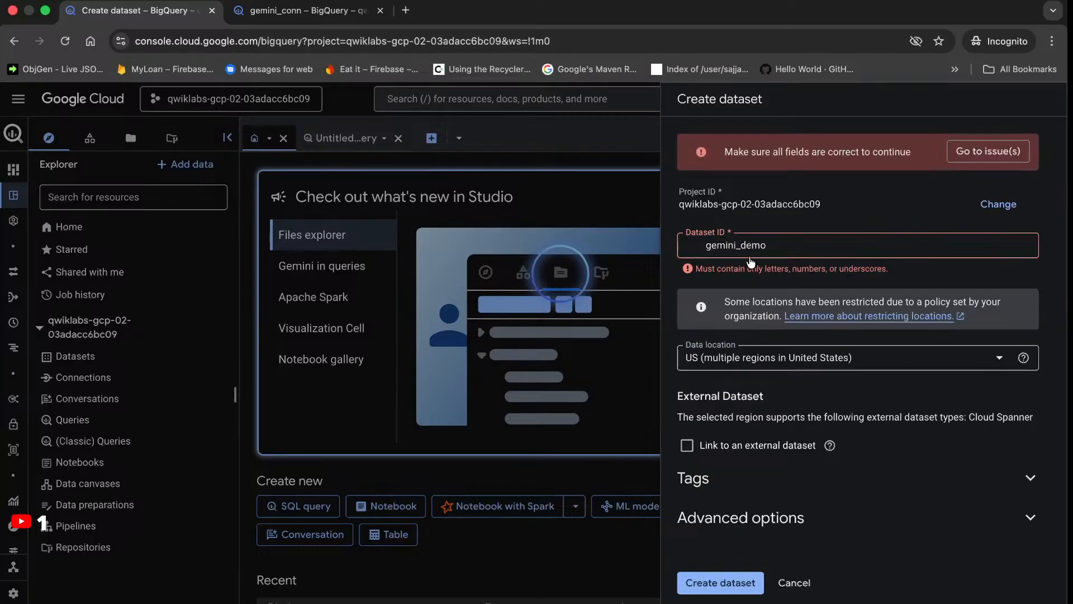
pyautogui.click(968, 150)
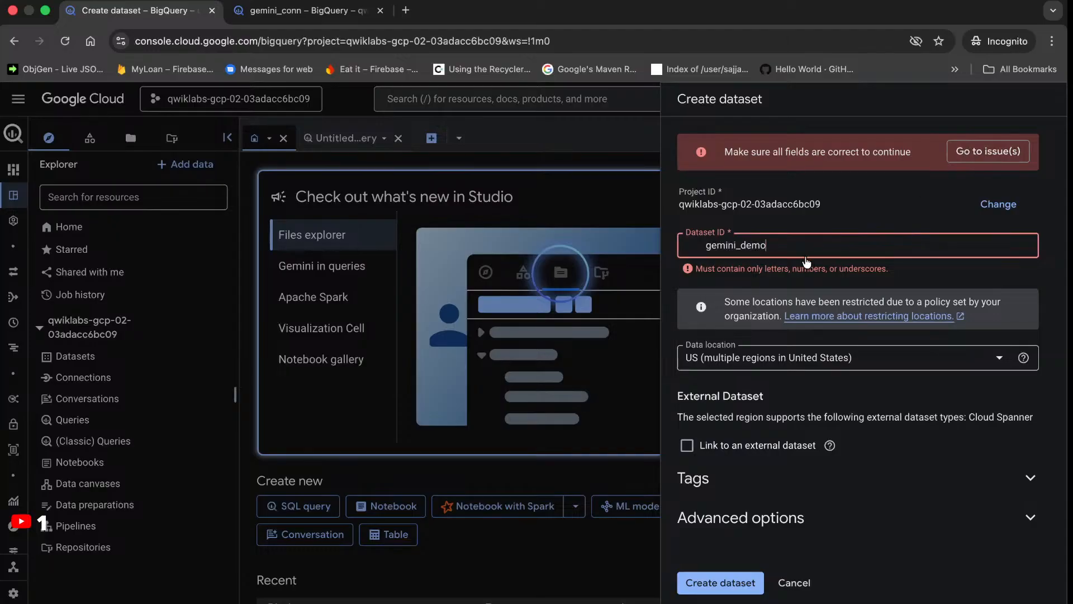
pyautogui.click(702, 246)
pyautogui.press('BackSpace')
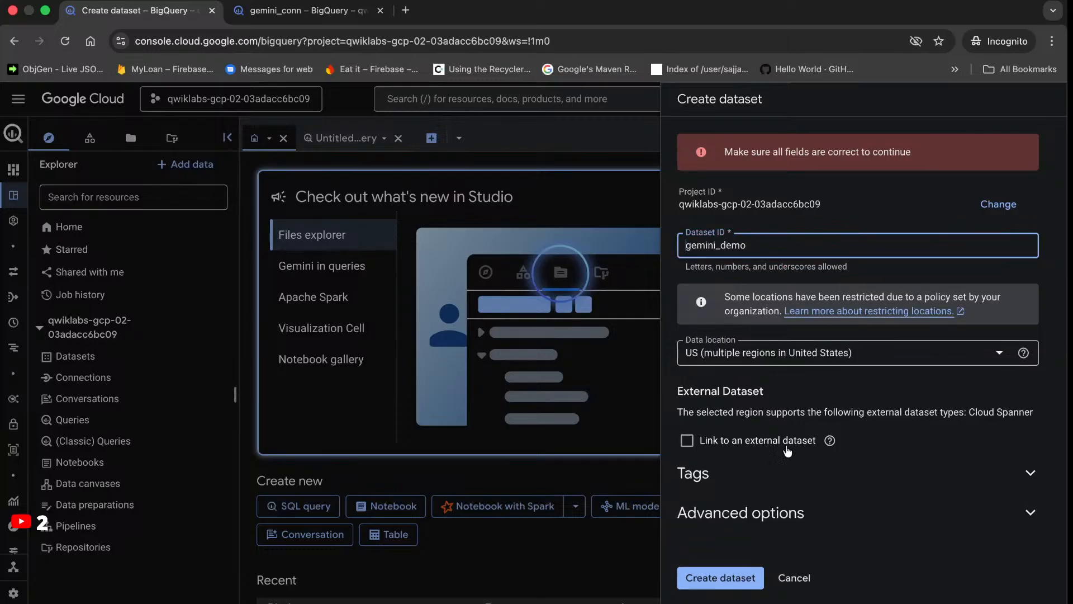
pyautogui.click(713, 581)
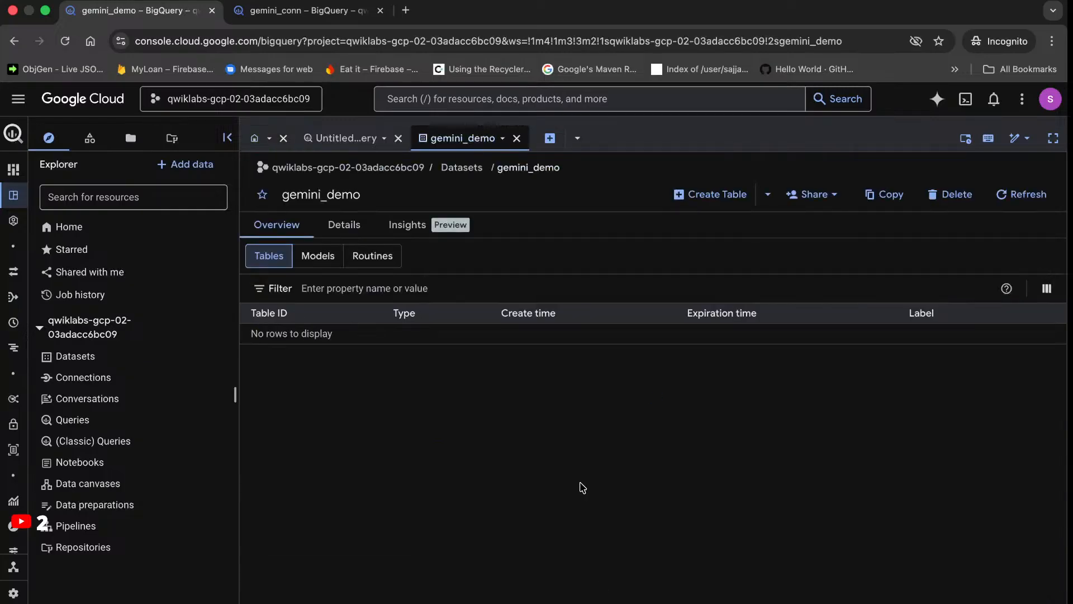
# Switch to the Google Skills lab page and copy the LOAD DATA query for the customer_reviews table
pyautogui.press('super+Tab')
pyautogui.press('super+shift+Tab')
pyautogui.click(381, 1)
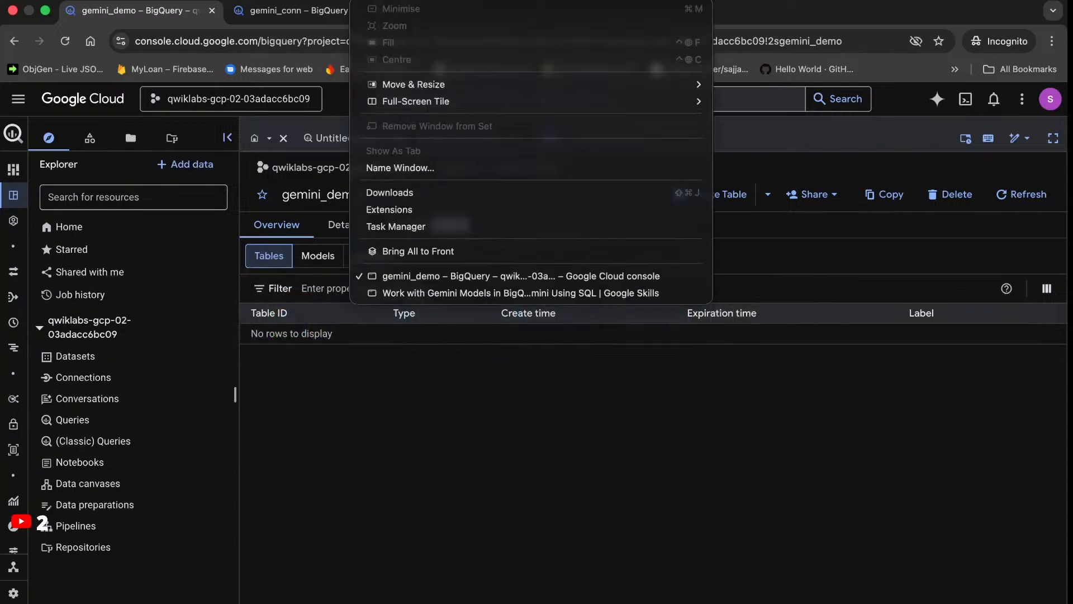
pyautogui.click(450, 293)
pyautogui.scroll(-3, 503, 385)
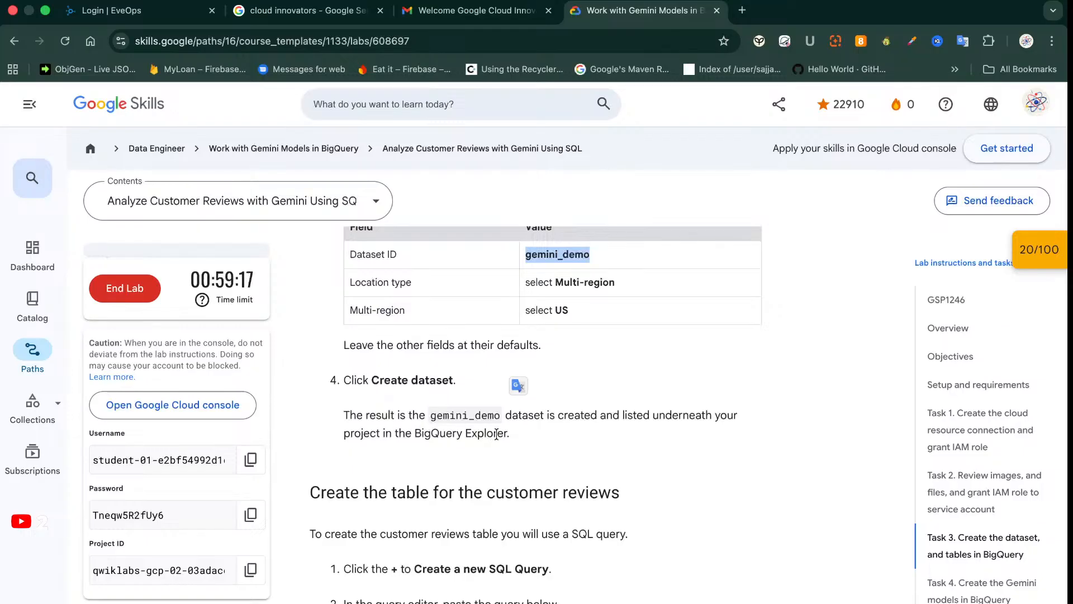
pyautogui.scroll(-3, 650, 422)
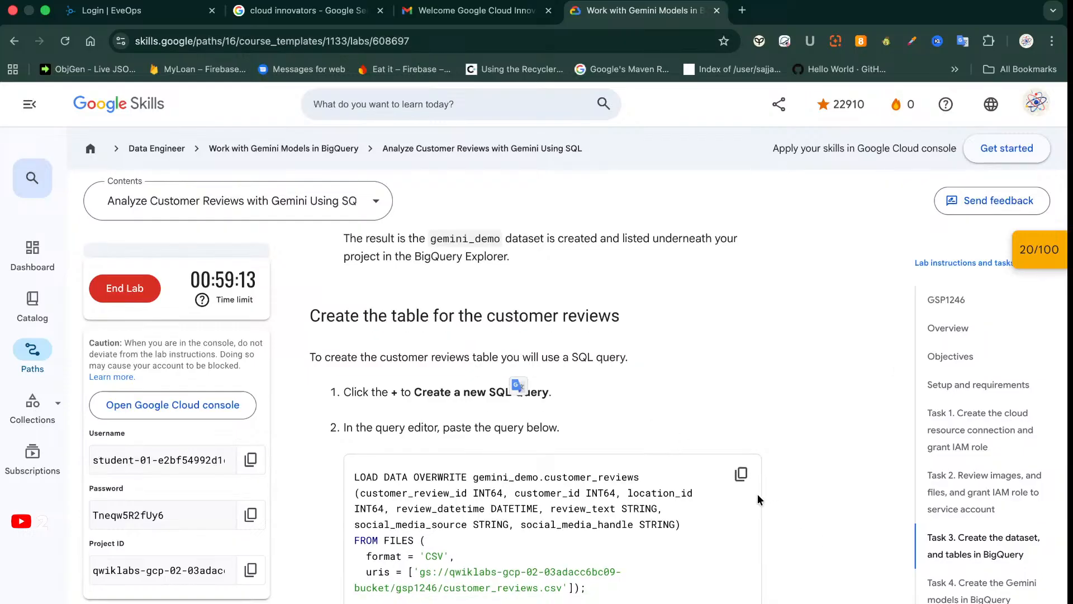
pyautogui.click(740, 475)
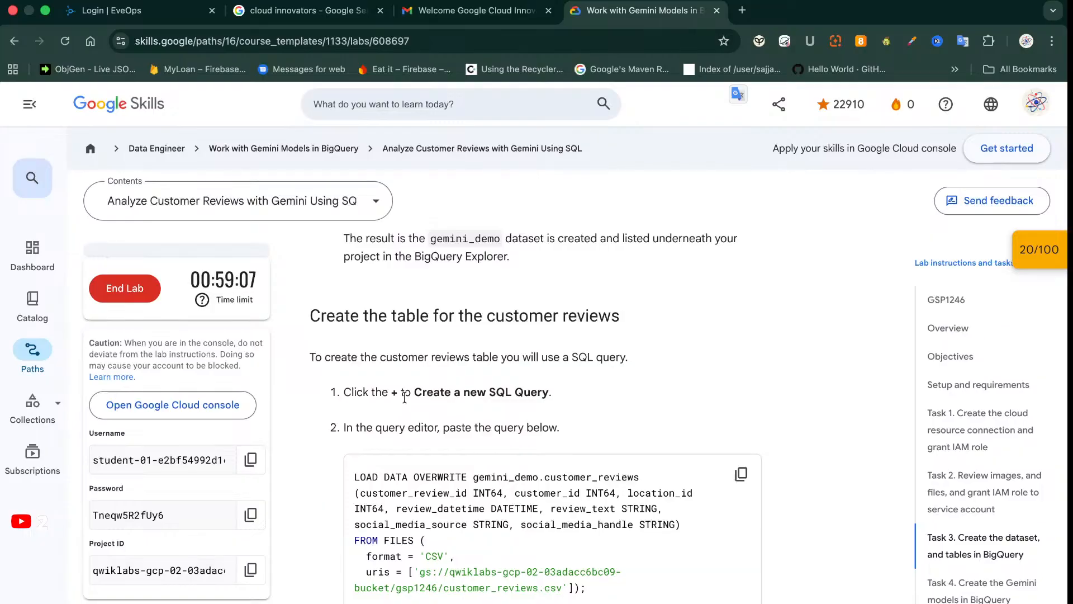
# Read the lab's LOAD DATA query for customer_reviews and its explanation of loading the CSV file from Cloud Storage
pyautogui.scroll(-1, 447, 432)
pyautogui.scroll(-3, 447, 432)
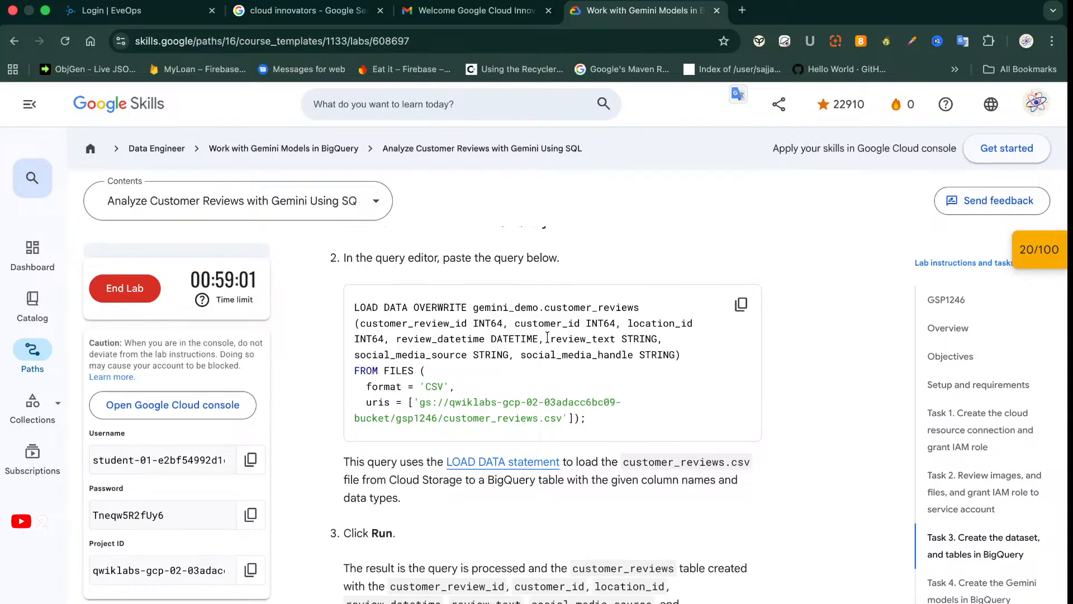
pyautogui.scroll(-1, 494, 379)
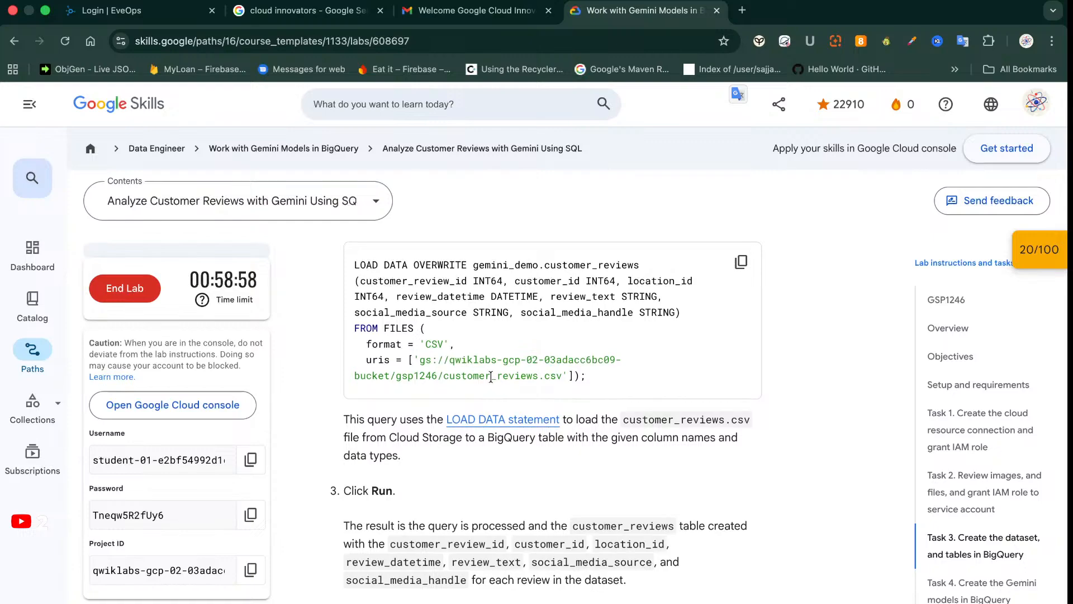
pyautogui.scroll(-3, 491, 378)
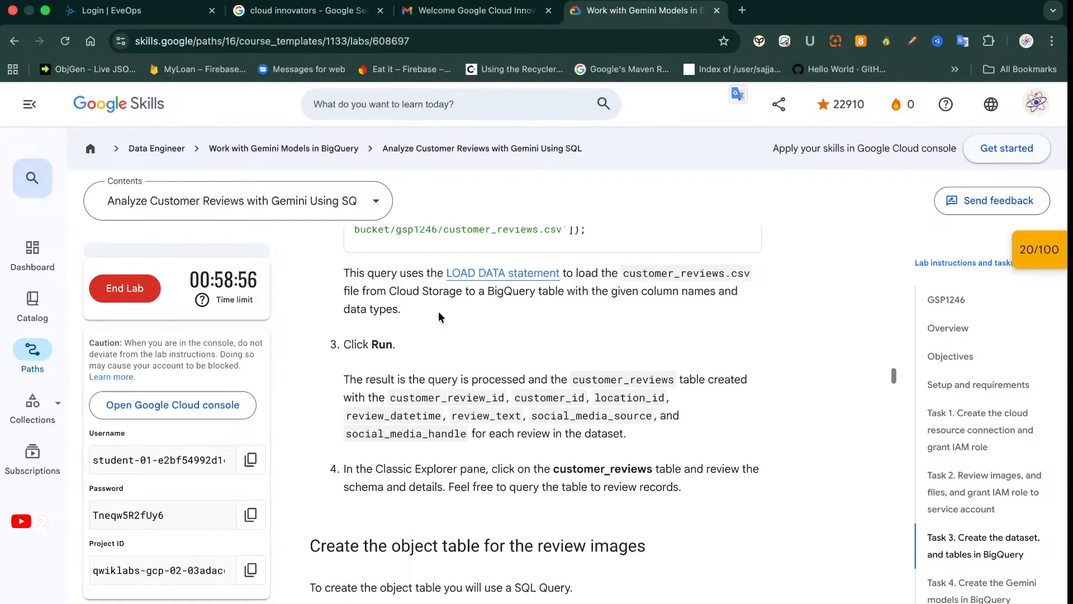
pyautogui.moveTo(462, 292); pyautogui.dragTo(382, 294)
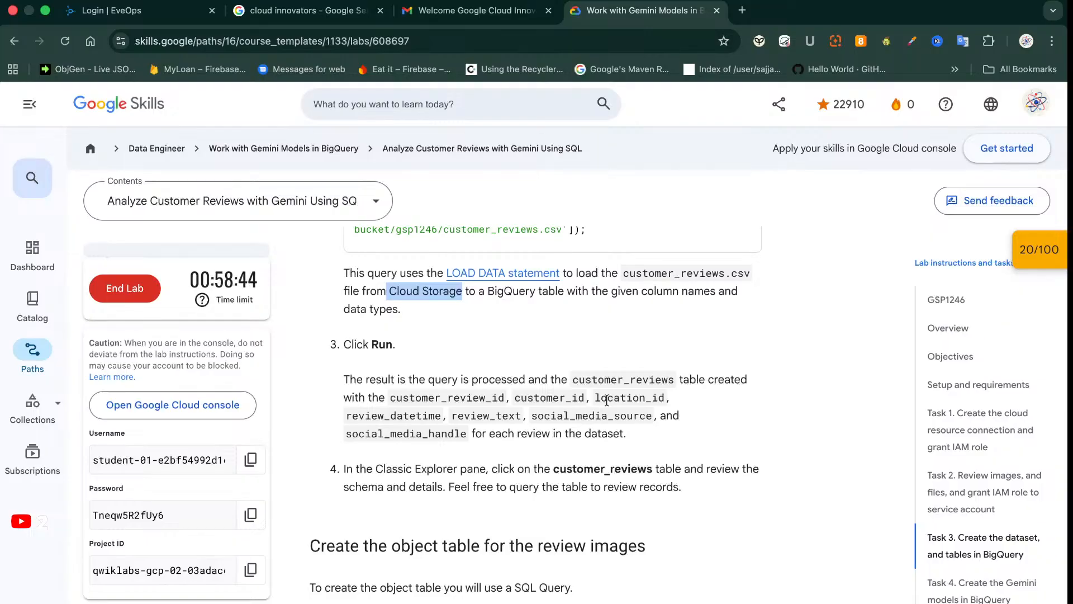
# Return to the BigQuery console and open the gemini_demo dataset from the project's dataset list to check its tables
pyautogui.press('super+Tab')
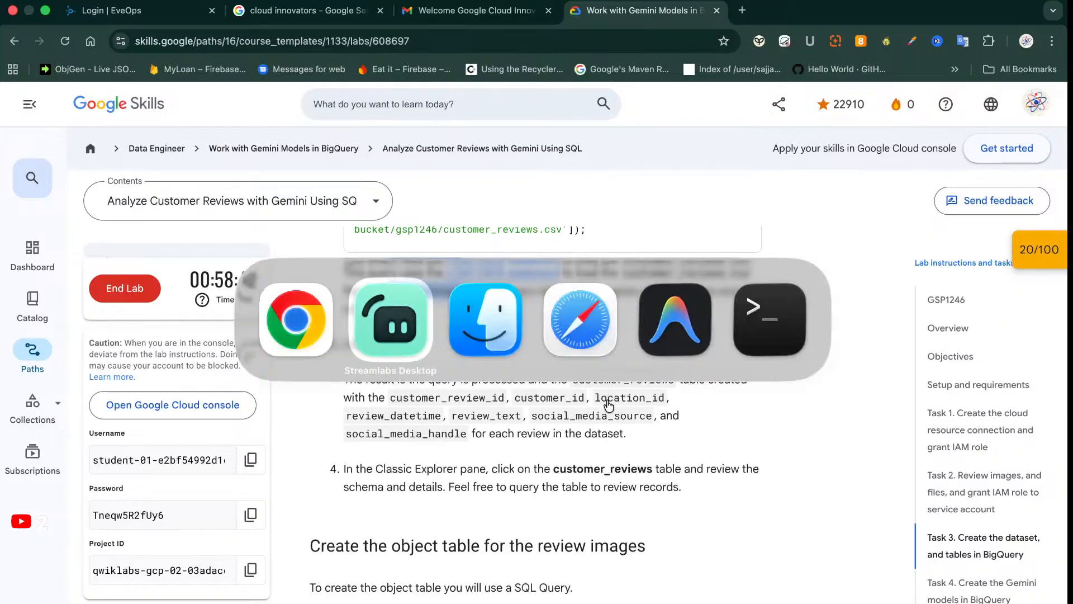
pyautogui.press('super+Tab')
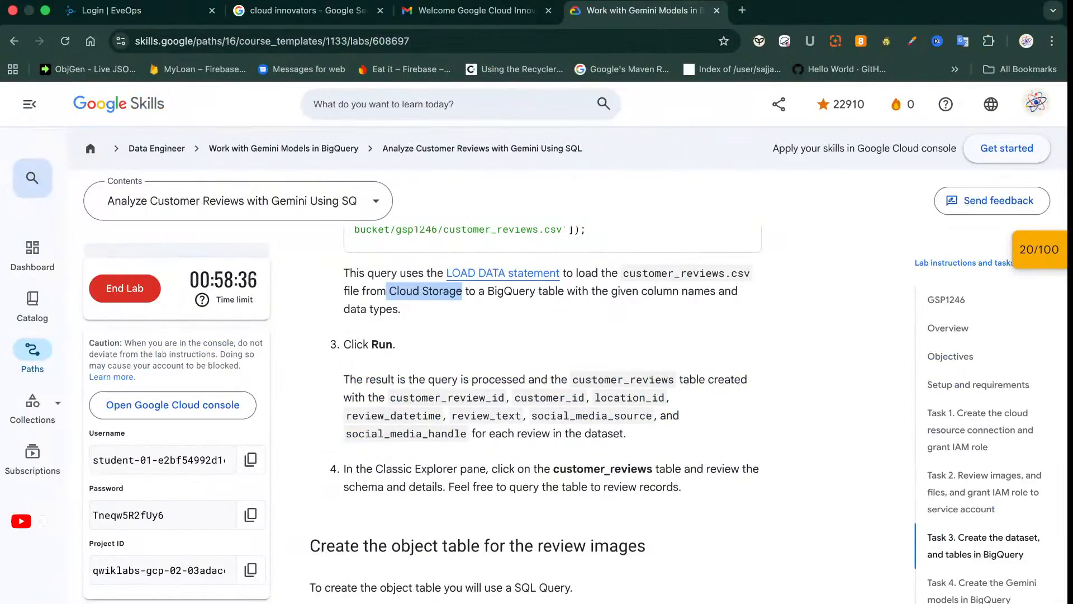
pyautogui.click(366, 1)
pyautogui.click(467, 281)
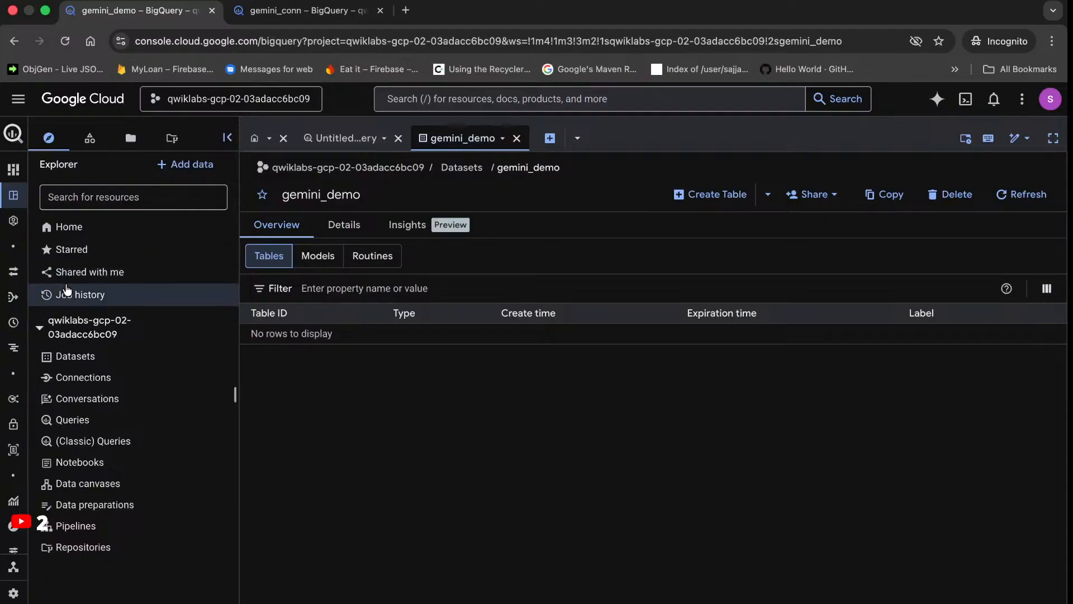
pyautogui.click(90, 355)
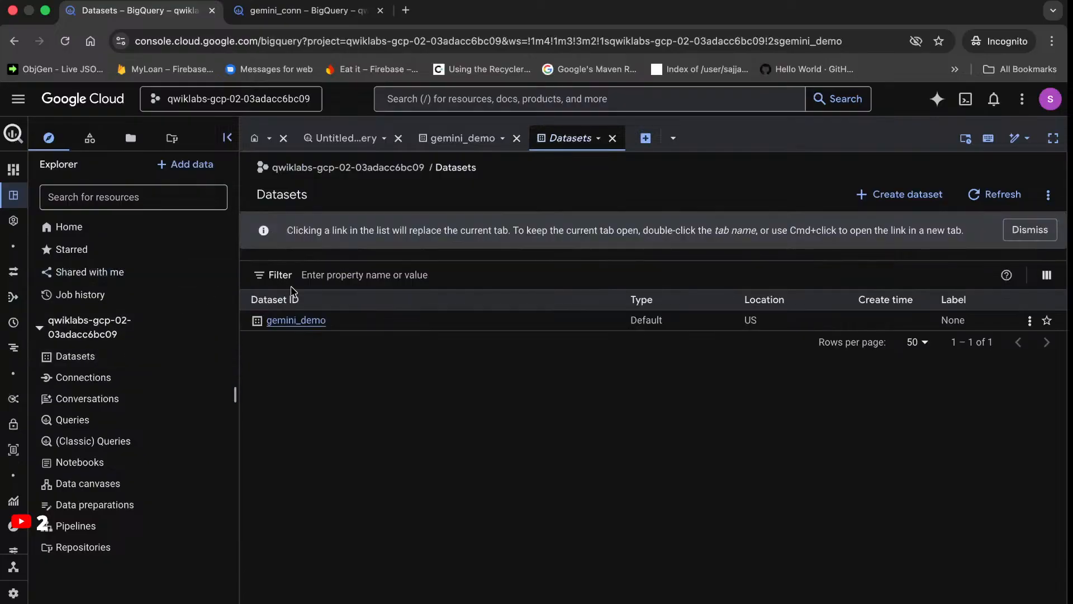
pyautogui.click(310, 329)
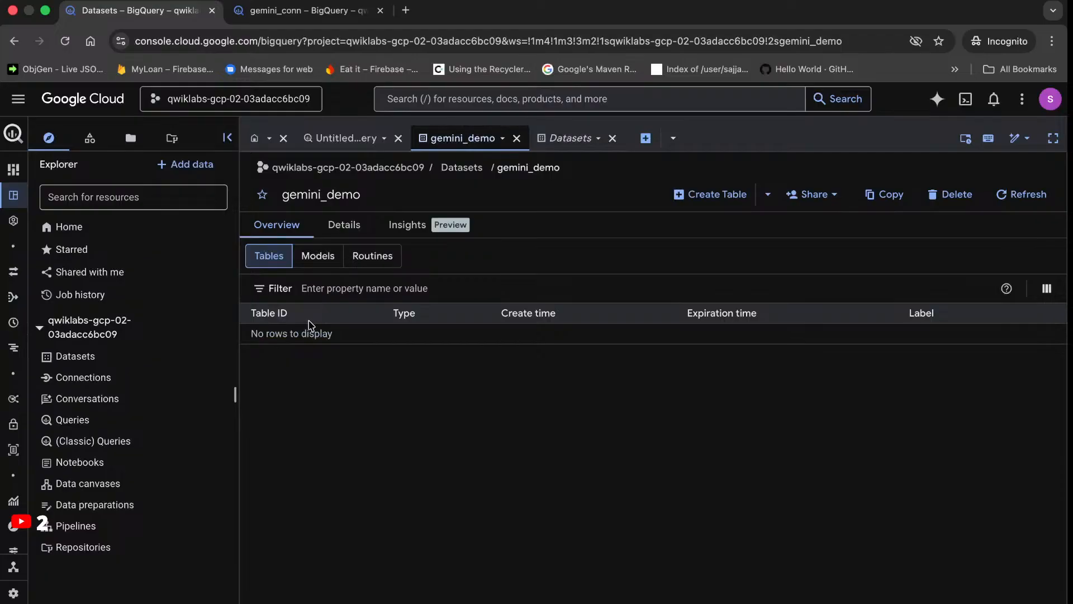
# Paste the LOAD DATA OVERWRITE gemini_demo.customer_reviews query into the untitled query
pyautogui.click(347, 139)
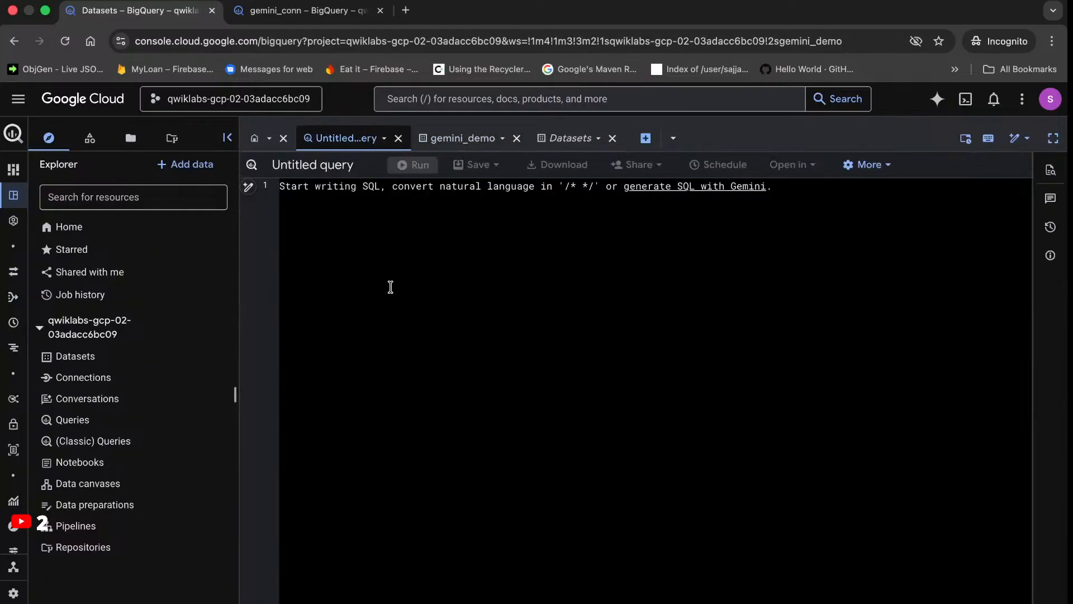
pyautogui.write("LOAD DATA OVERWRITE gemini_demo.customer_reviews (customer_review_id INT64, customer_id INT64, location_id INT64, review_datetime DATETIME, review_text STRING, social_media_source STRING, social_media_handle STRING) FROM FILES (   format = 'CSV',   uris = ['gs://qwiklabs-gcp-02-03adacc6bc09-bucket/gsp1246/customer_reviews.csv']);")
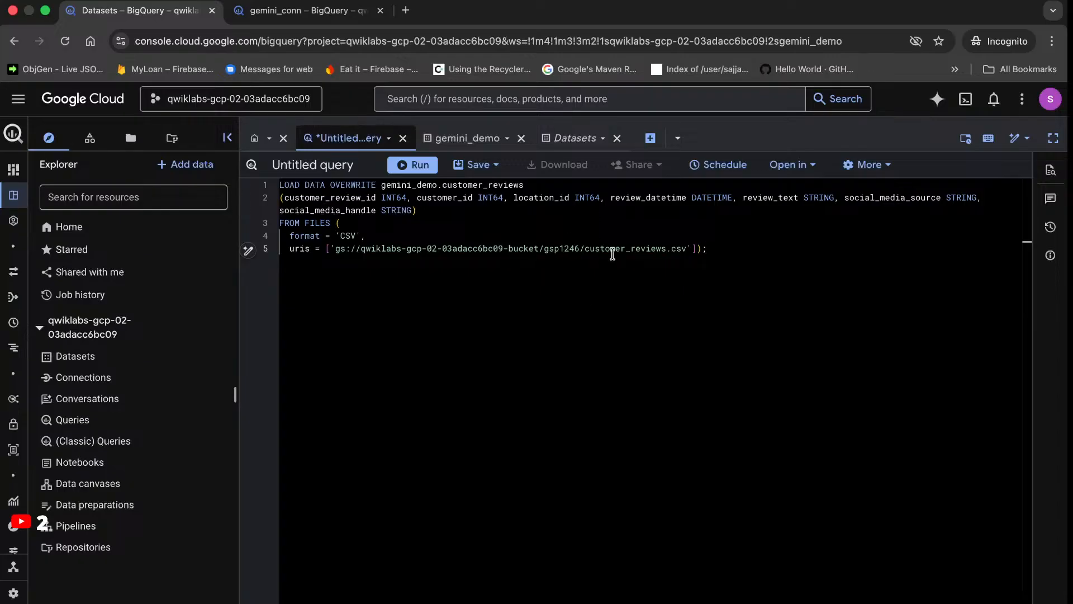
# Find customer_reviews.csv in the gsp1246 folder of the project's Cloud Storage bucket and open its object details
pyautogui.click(288, 16)
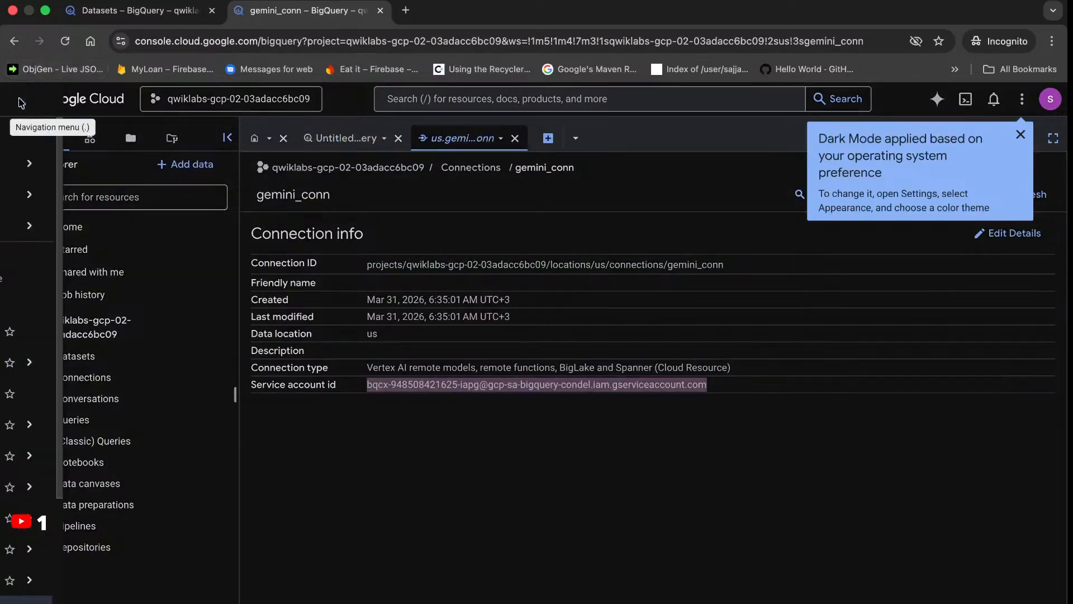
pyautogui.click(18, 101)
pyautogui.moveTo(84, 555)
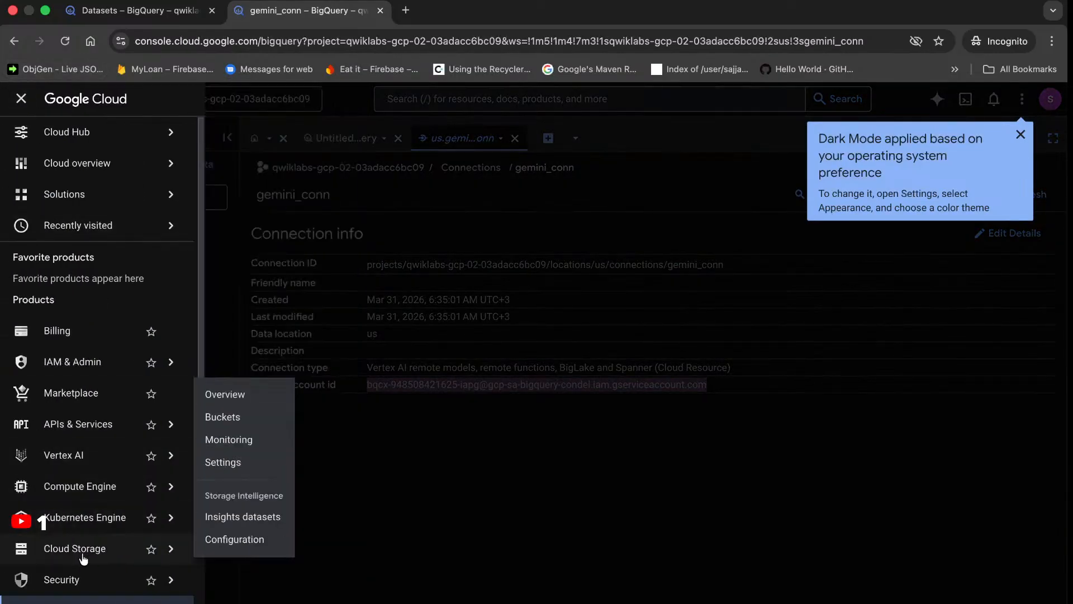
pyautogui.click(224, 418)
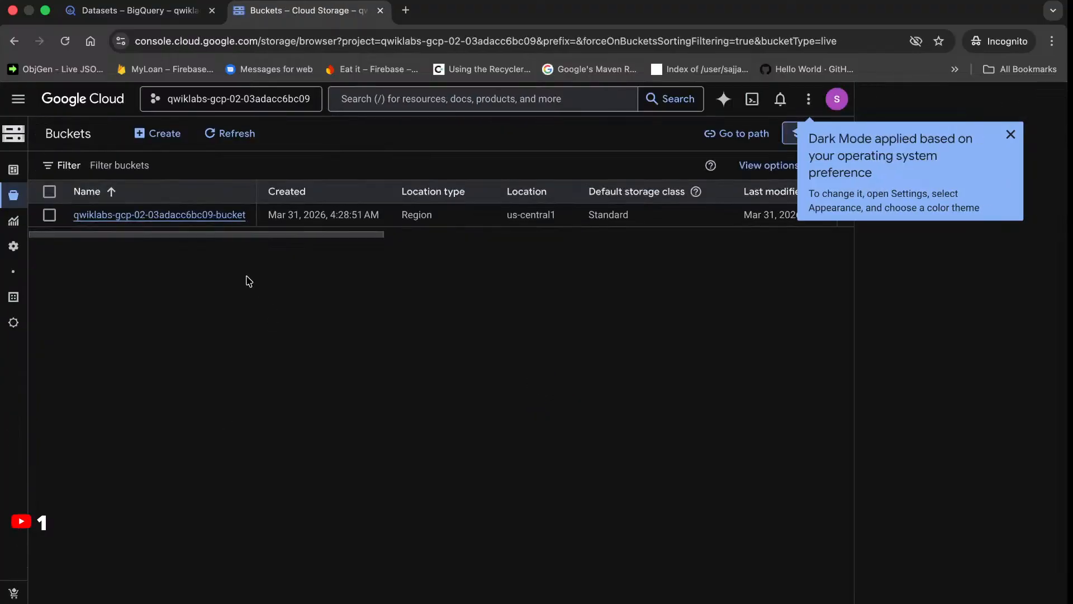
pyautogui.click(229, 215)
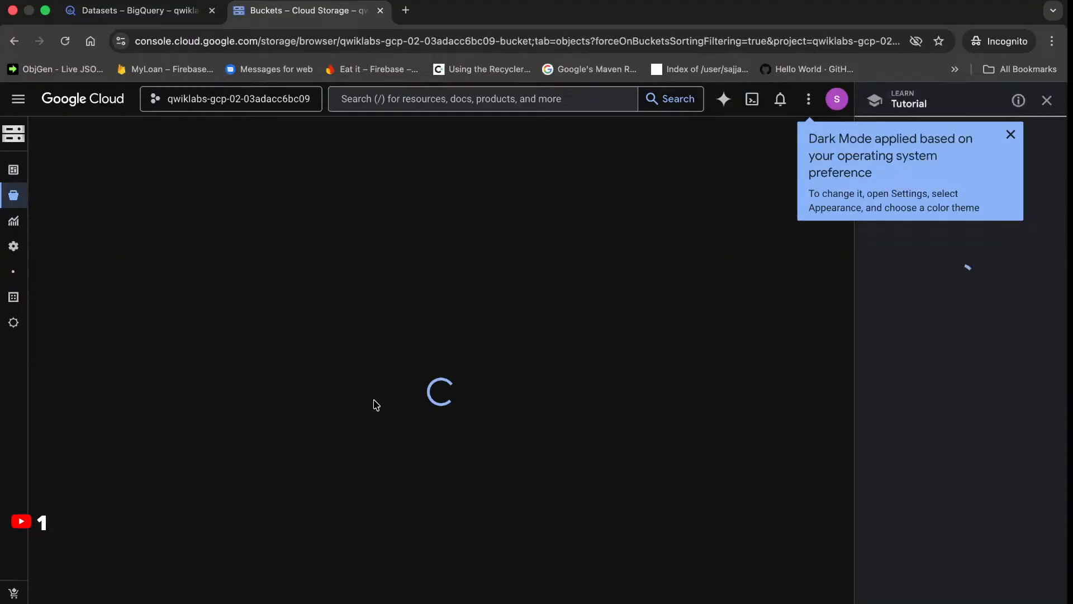
pyautogui.click(369, 407)
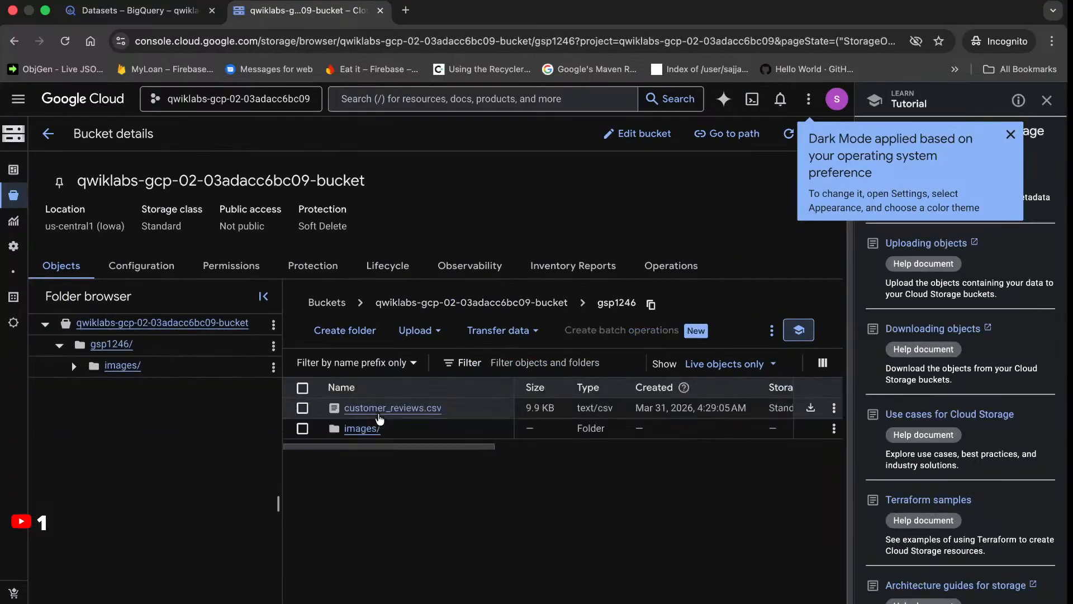
pyautogui.click(379, 411)
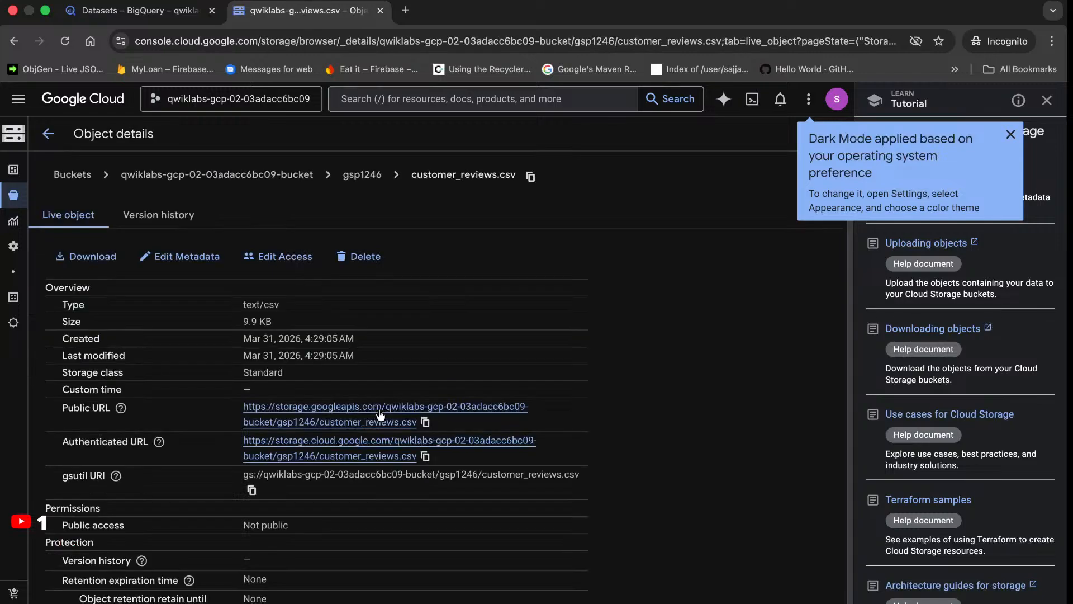
# Try the public URL of customer_reviews.csv, and download and open the file from its authenticated URL as gsp1246_customer_reviews in Downloads
pyautogui.click(317, 410)
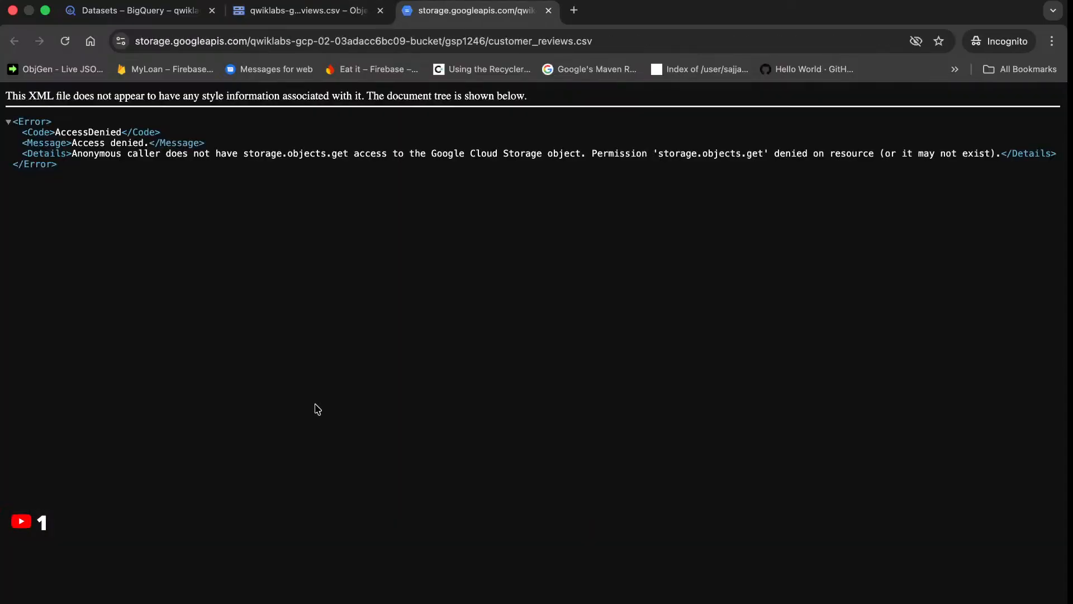
pyautogui.press('super+w')
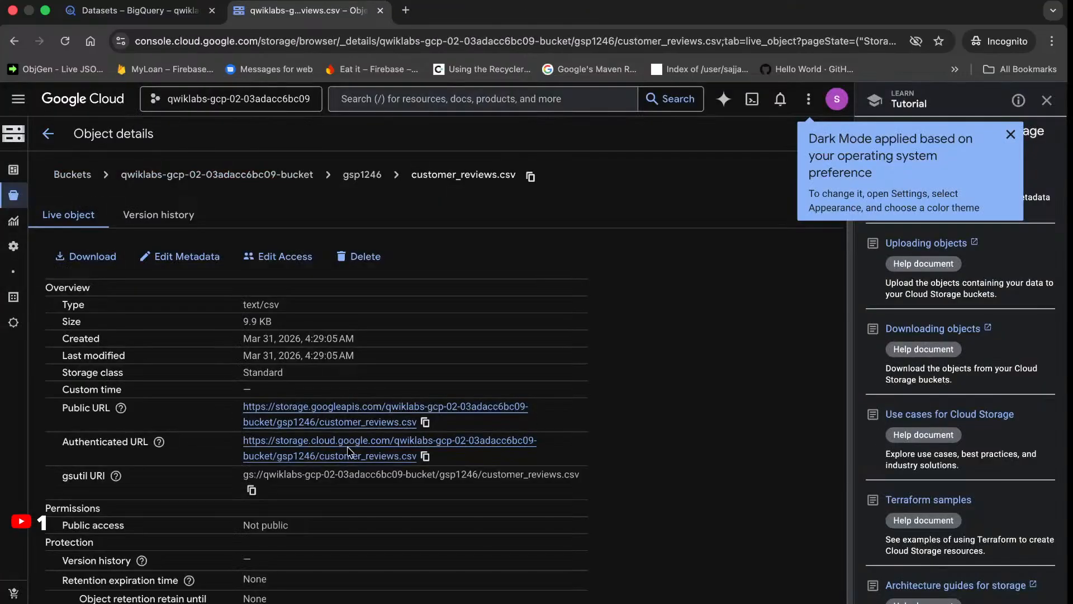
pyautogui.click(369, 444)
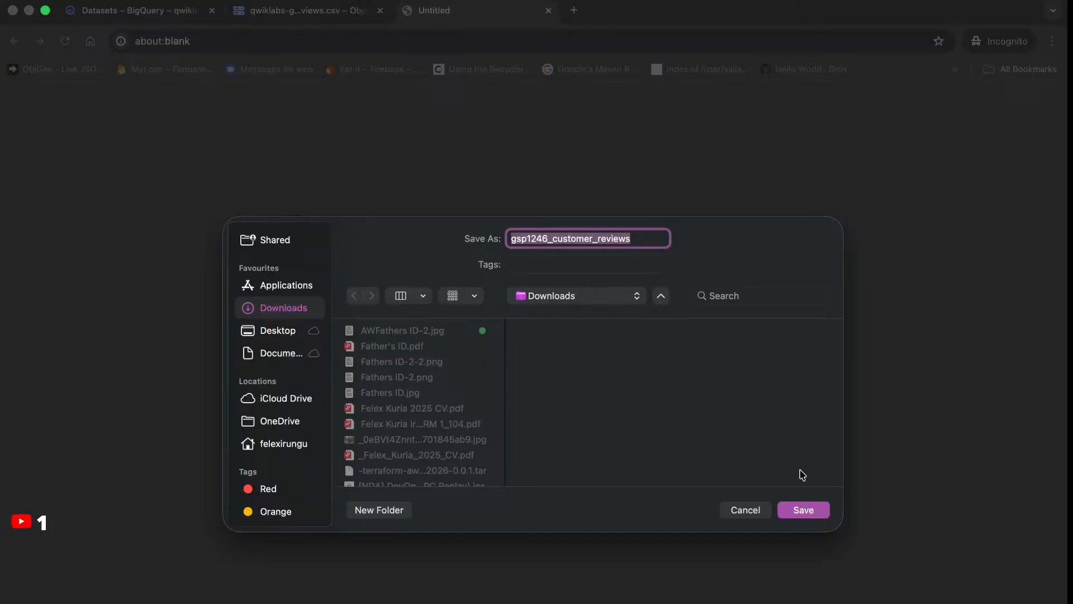
pyautogui.click(801, 509)
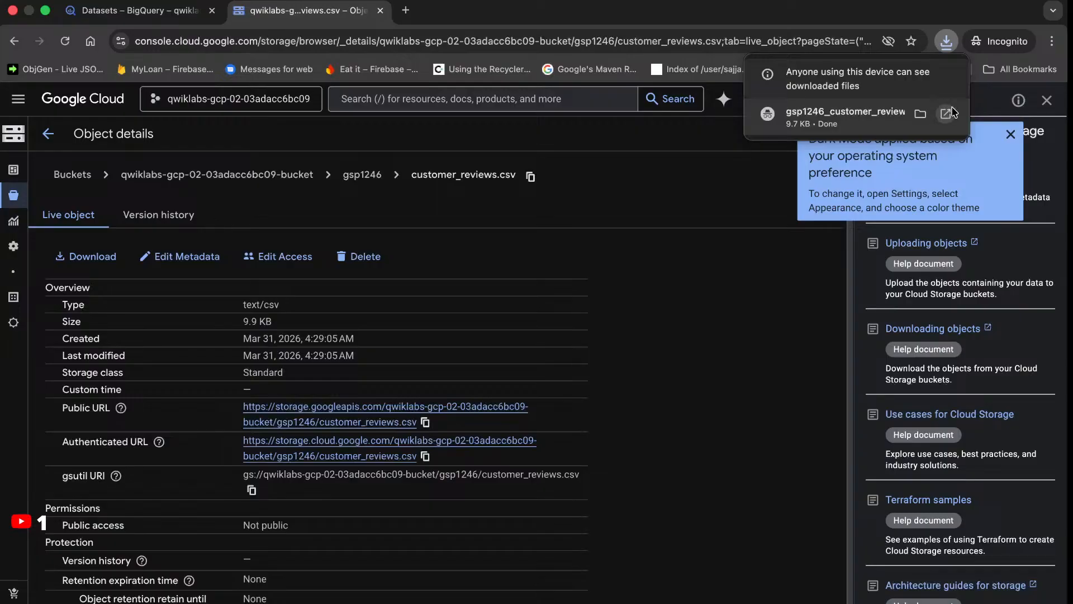
pyautogui.click(952, 113)
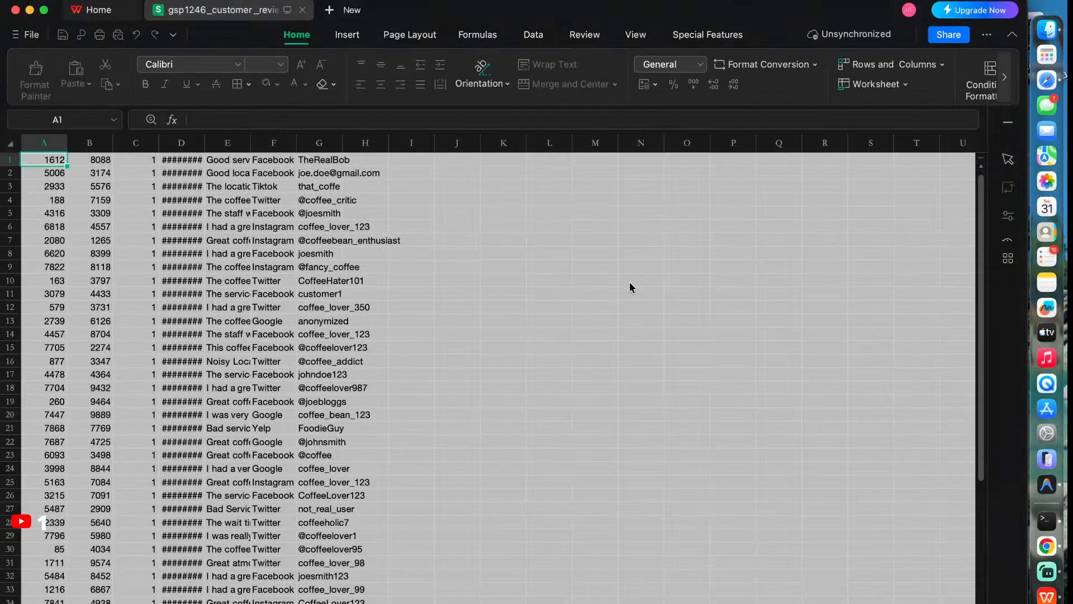
# Widen column D and examine the review texts, dates, customer IDs and location IDs in the customer reviews spreadsheet
pyautogui.moveTo(204, 143); pyautogui.dragTo(378, 151)
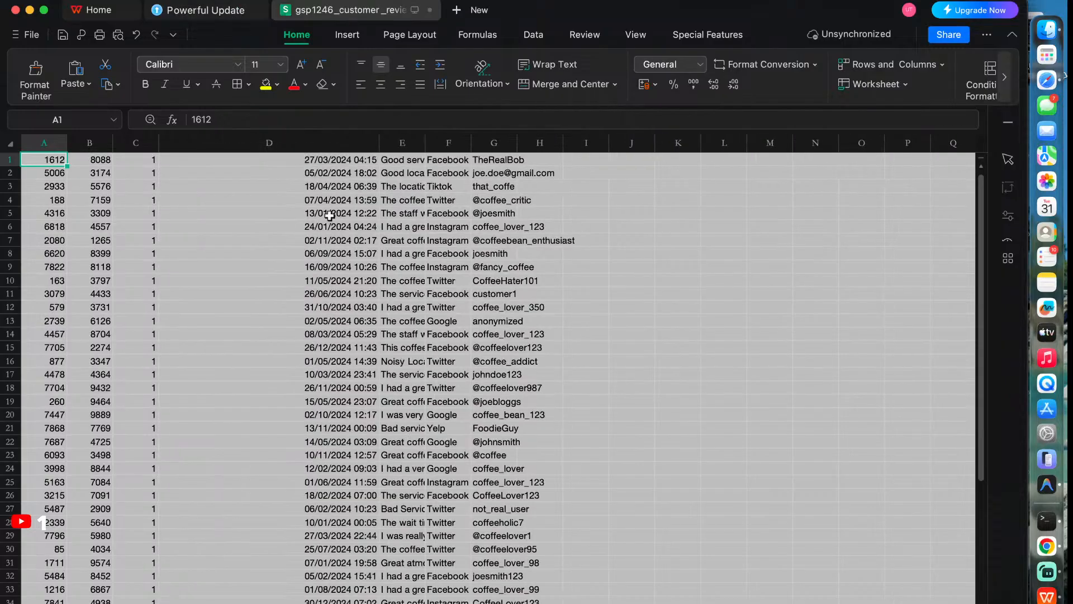
pyautogui.click(418, 161)
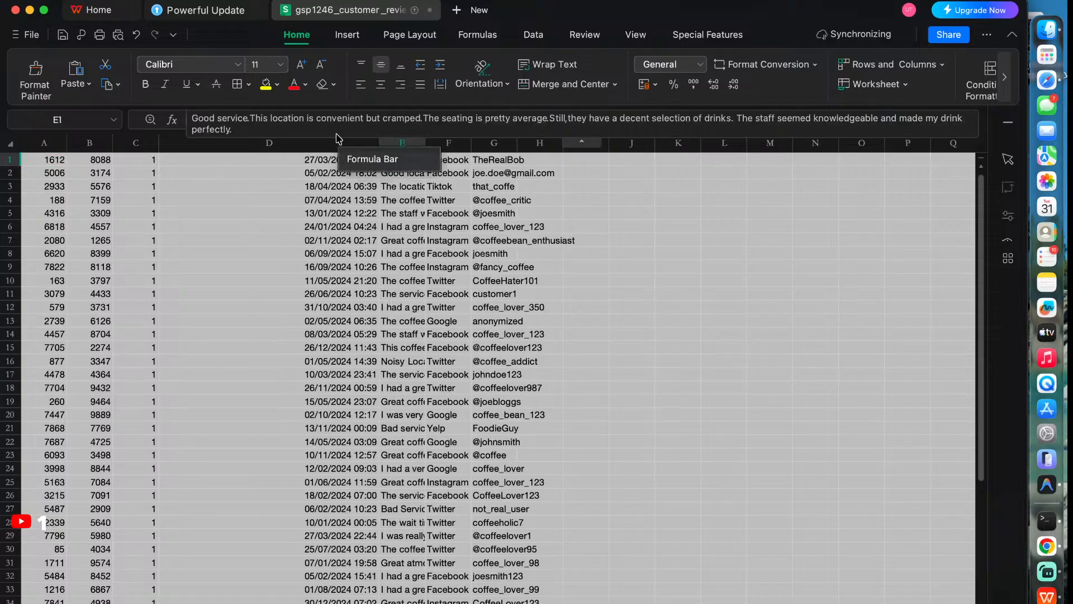
pyautogui.press('Down')
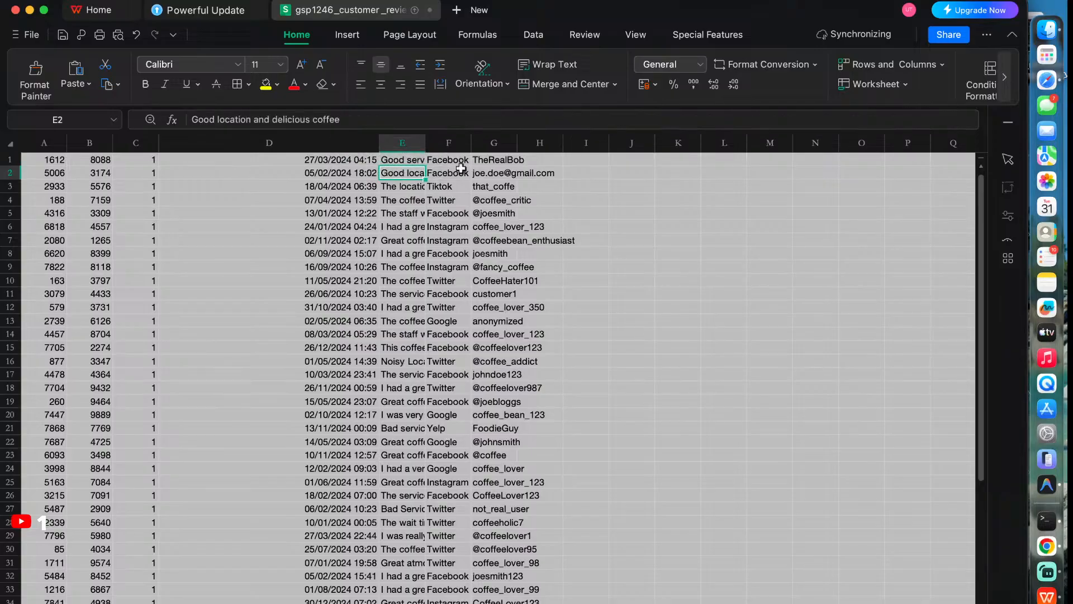
pyautogui.click(448, 225)
pyautogui.click(389, 208)
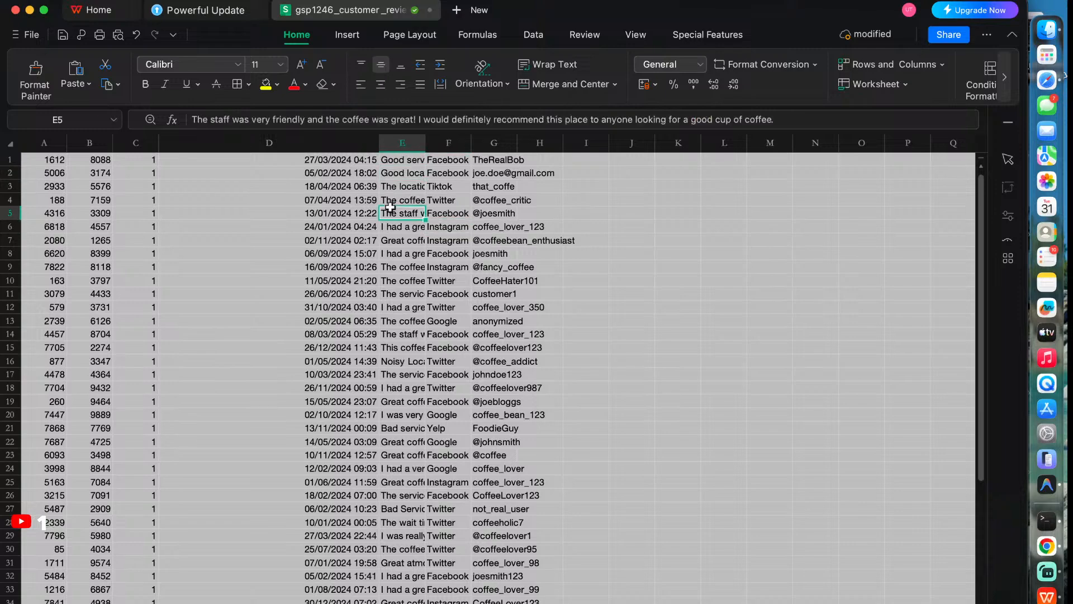
pyautogui.click(360, 201)
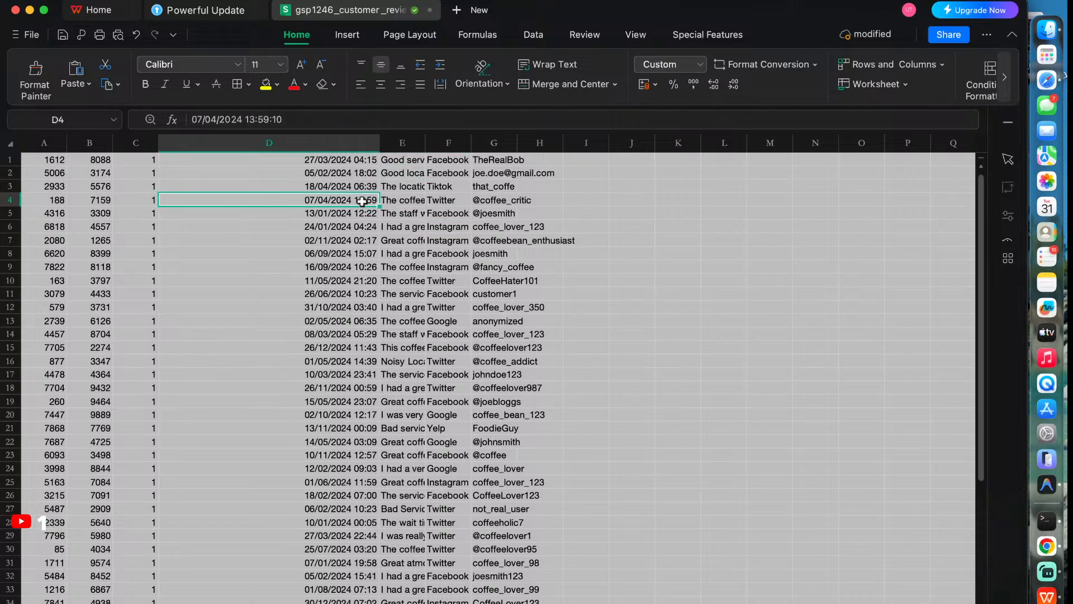
pyautogui.click(94, 201)
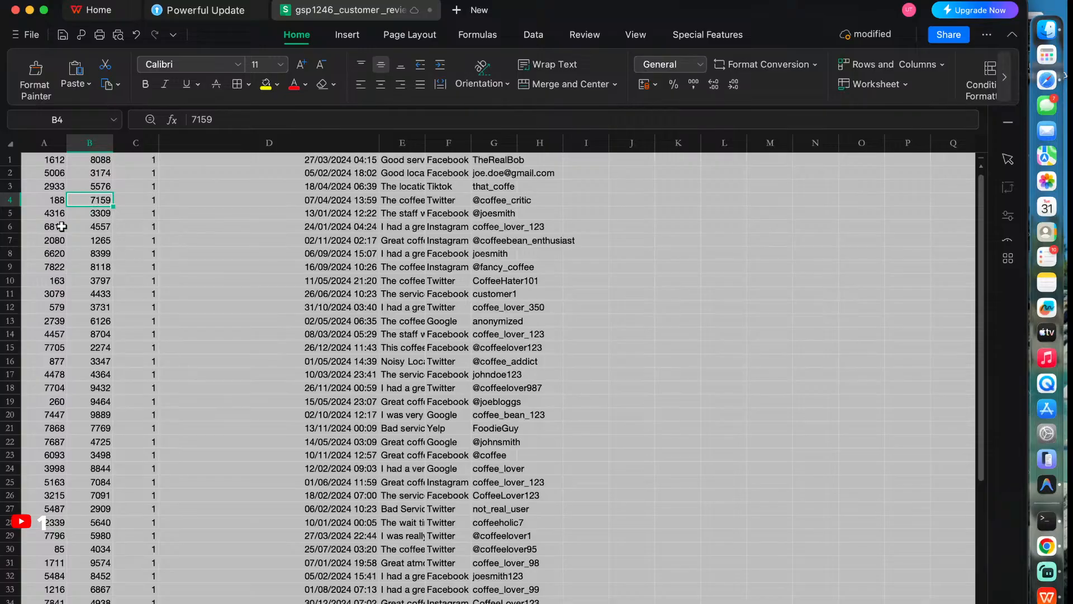
pyautogui.click(150, 202)
pyautogui.scroll(-15, 151, 244)
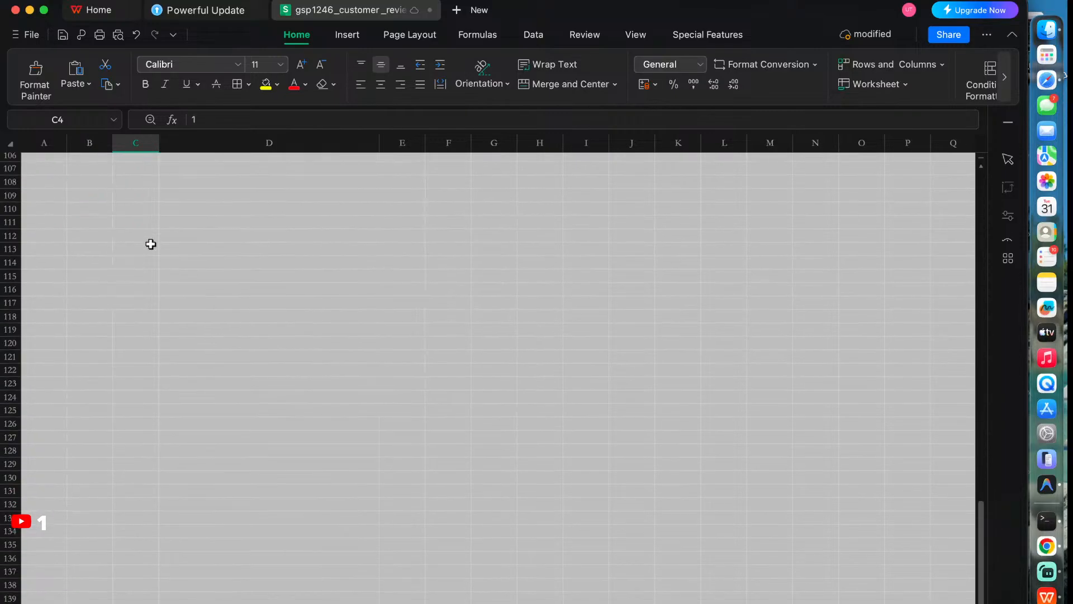
pyautogui.scroll(15, 150, 243)
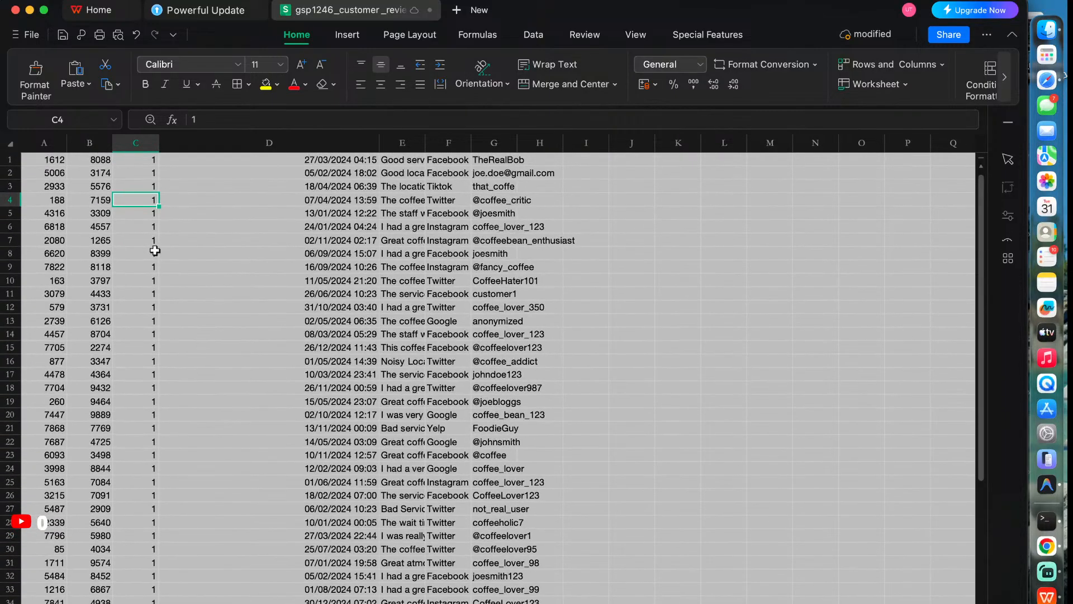
# Return to the Cloud Storage bucket and view image_1462.png from the gsp1246/images folder through its authenticated URL
pyautogui.press('super+Tab')
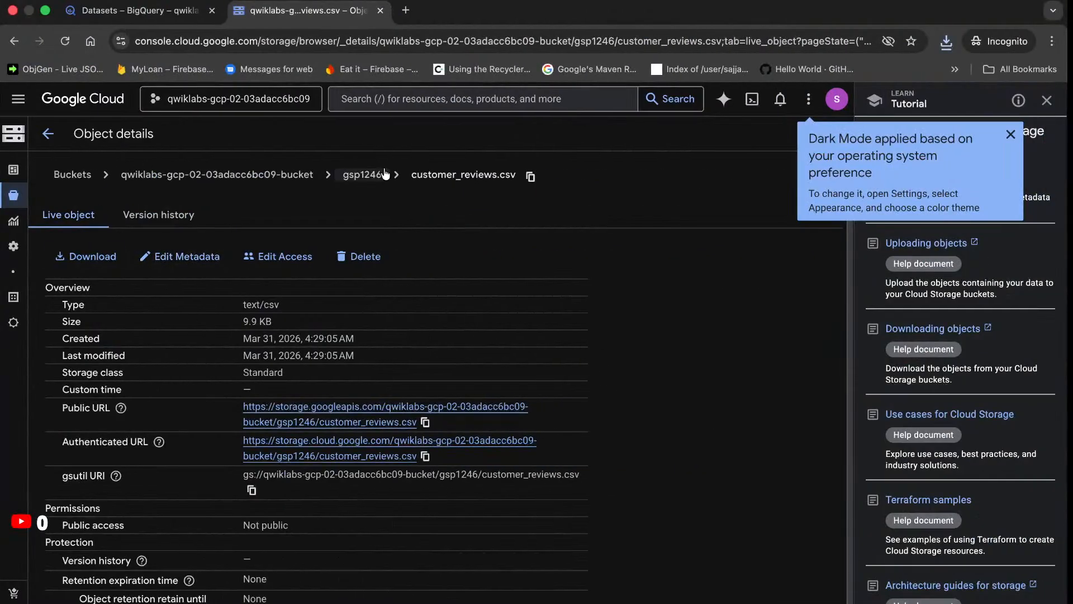
pyautogui.click(366, 174)
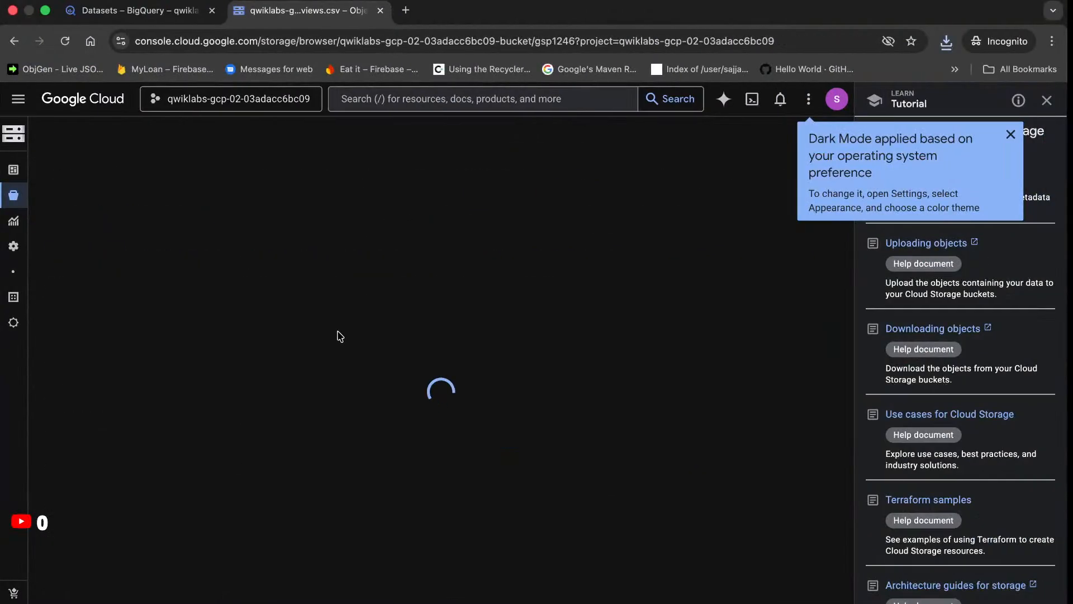
pyautogui.click(364, 429)
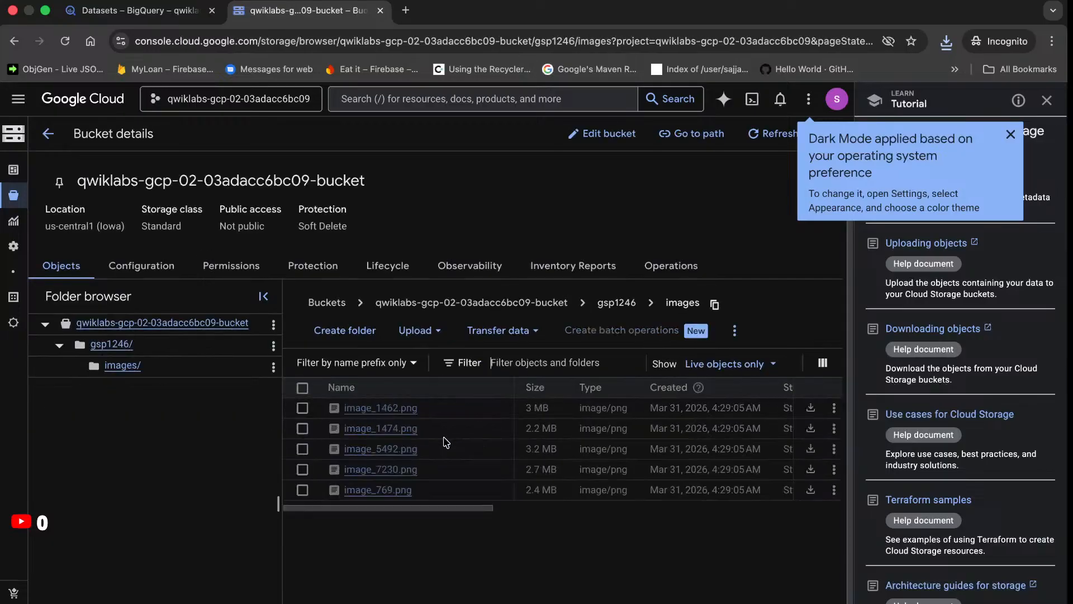
pyautogui.click(398, 408)
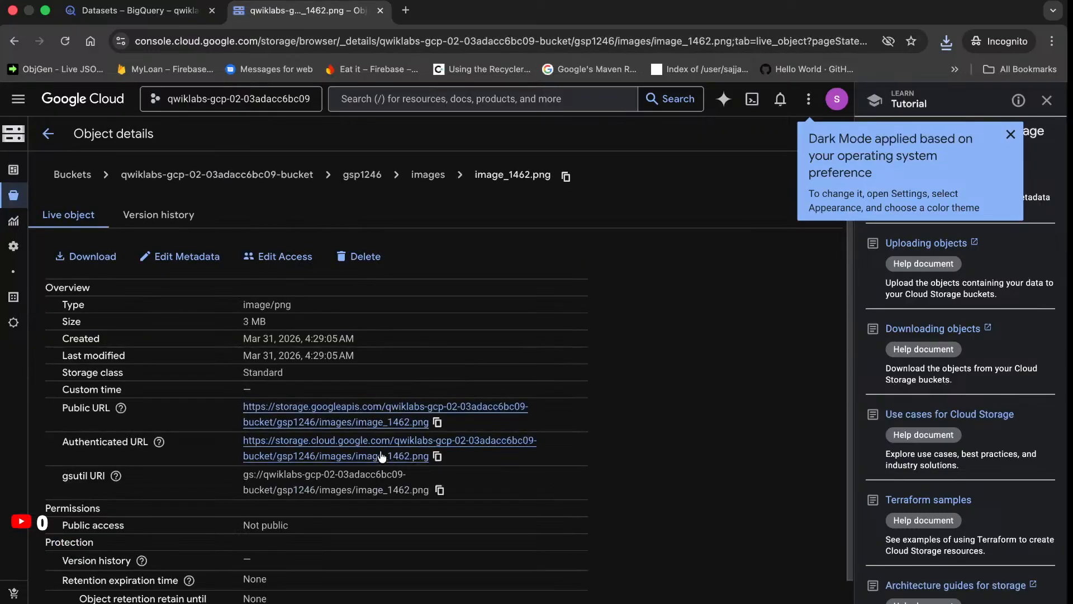
pyautogui.click(382, 456)
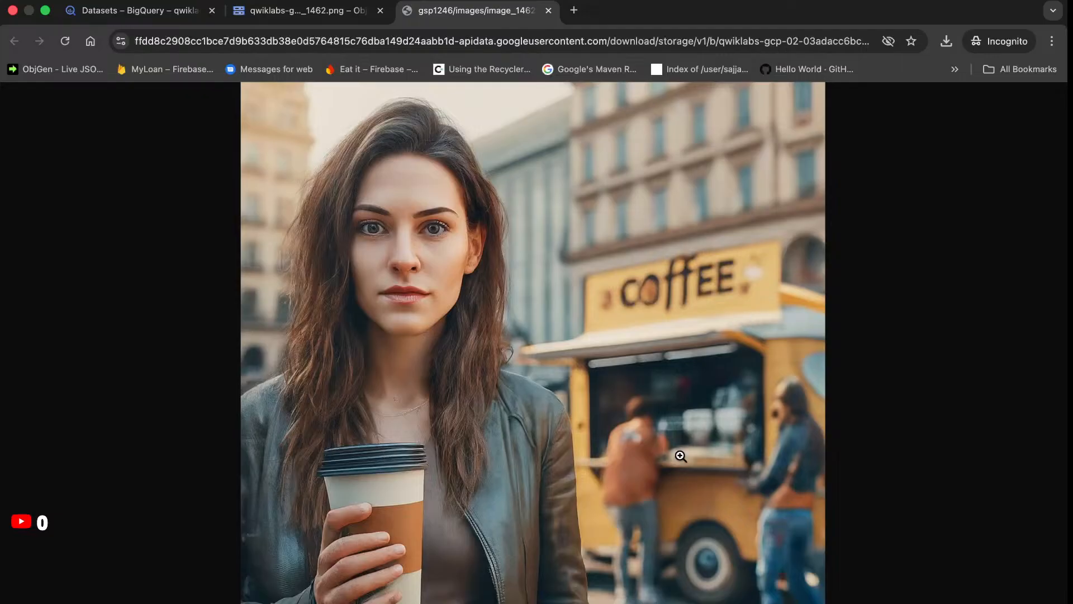
# Return to BigQuery and run the LOAD DATA OVERWRITE query that loads customer_reviews.csv into gemini_demo.customer_reviews
pyautogui.click(336, 5)
pyautogui.click(133, 16)
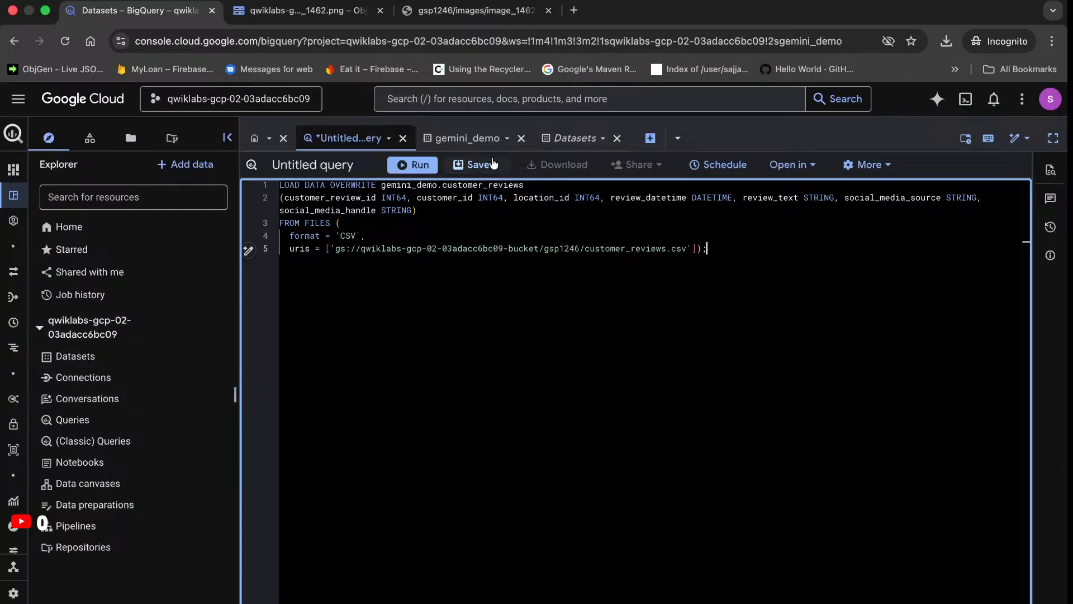
pyautogui.click(463, 134)
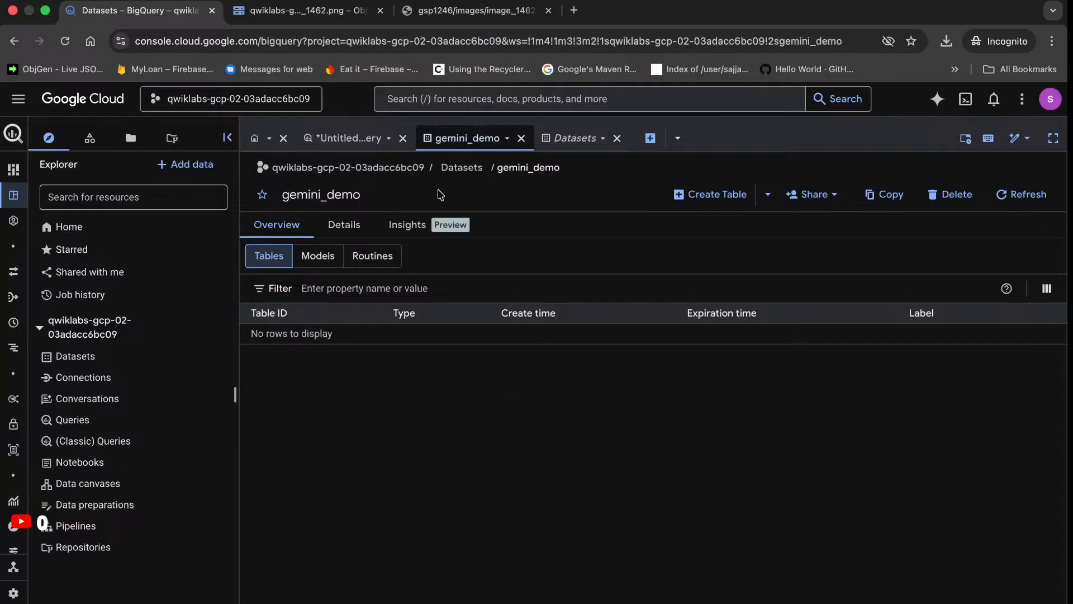
pyautogui.click(342, 143)
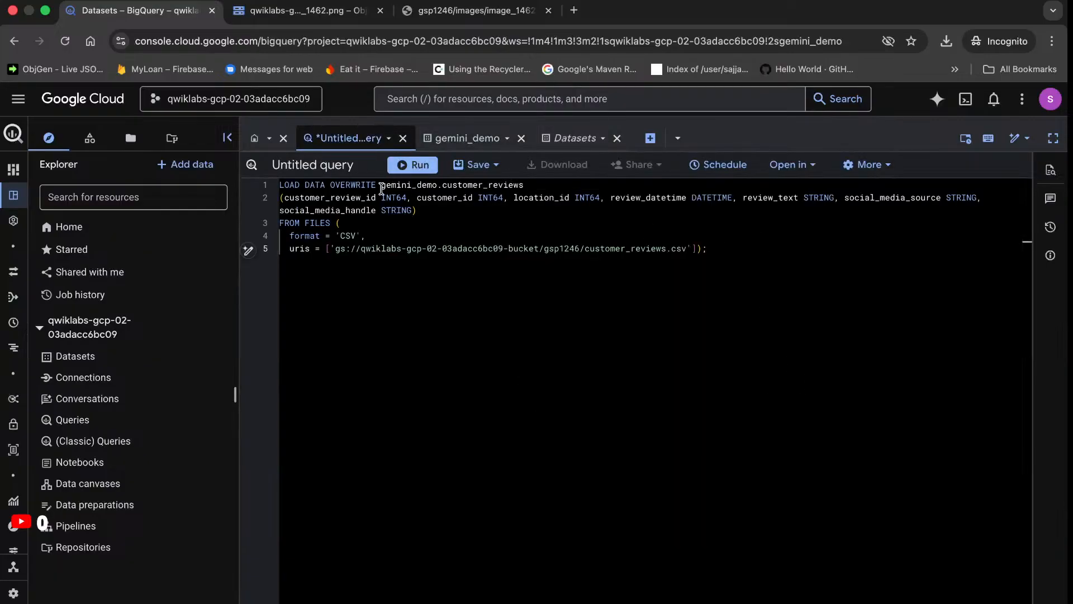
pyautogui.click(401, 167)
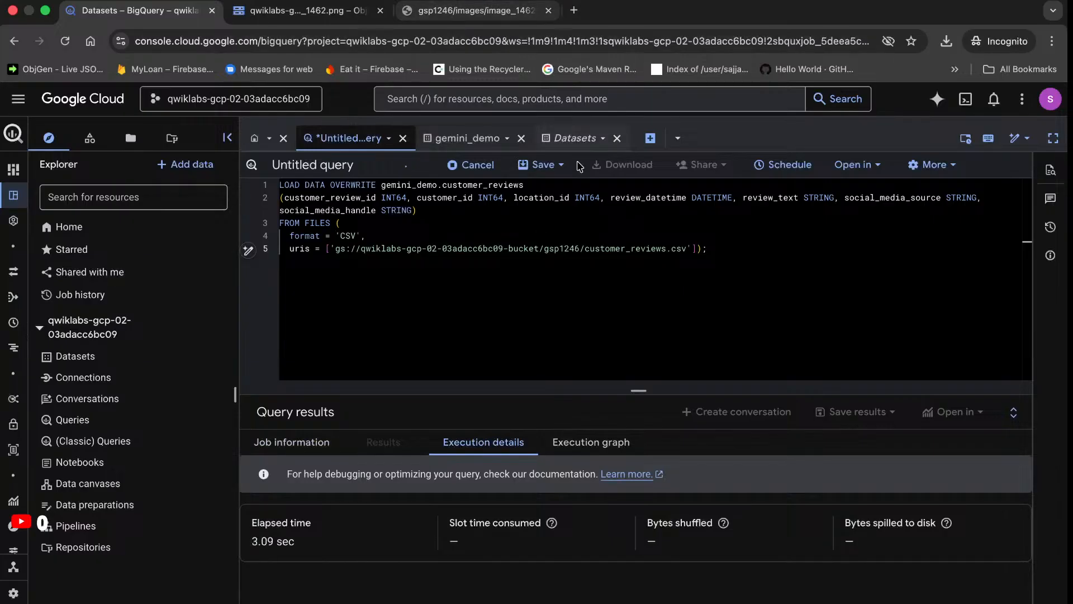
pyautogui.click(322, 12)
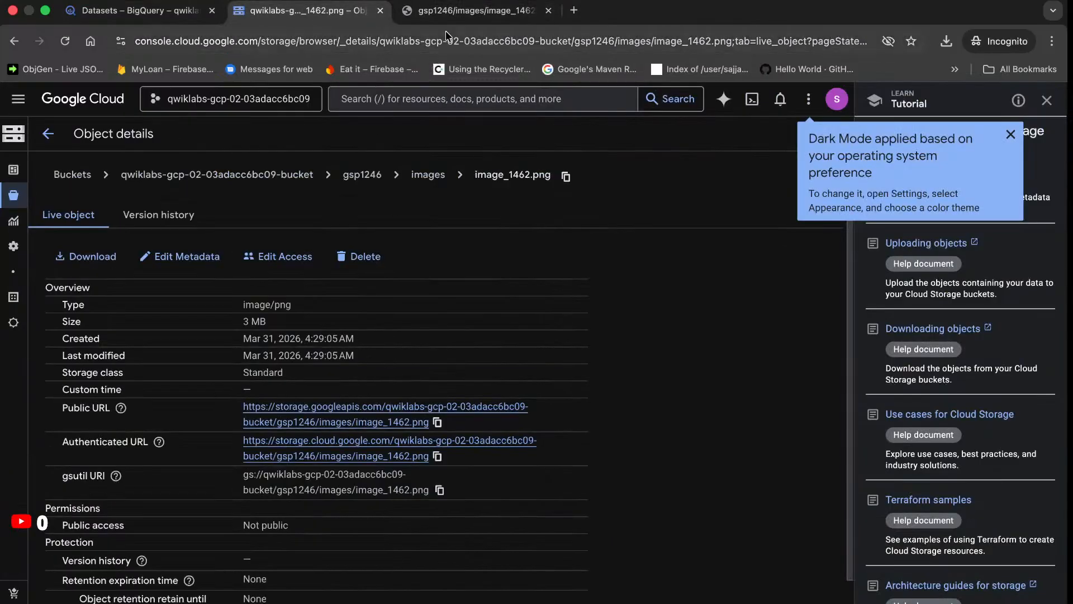
pyautogui.click(134, 10)
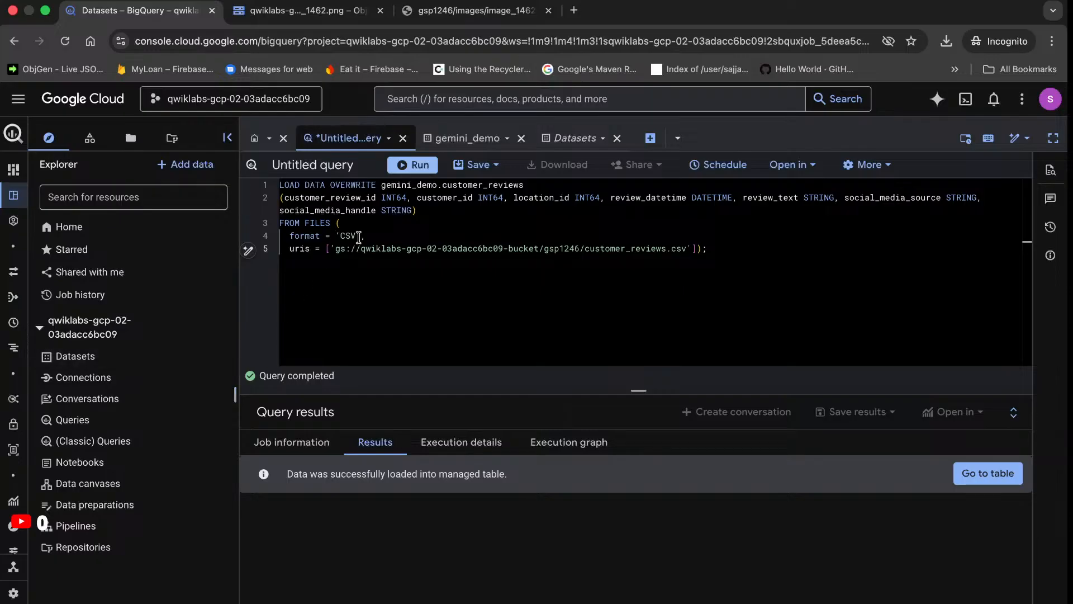
# Refresh the gemini_demo dataset's table list and open the schema of the customer_reviews table
pyautogui.click(464, 139)
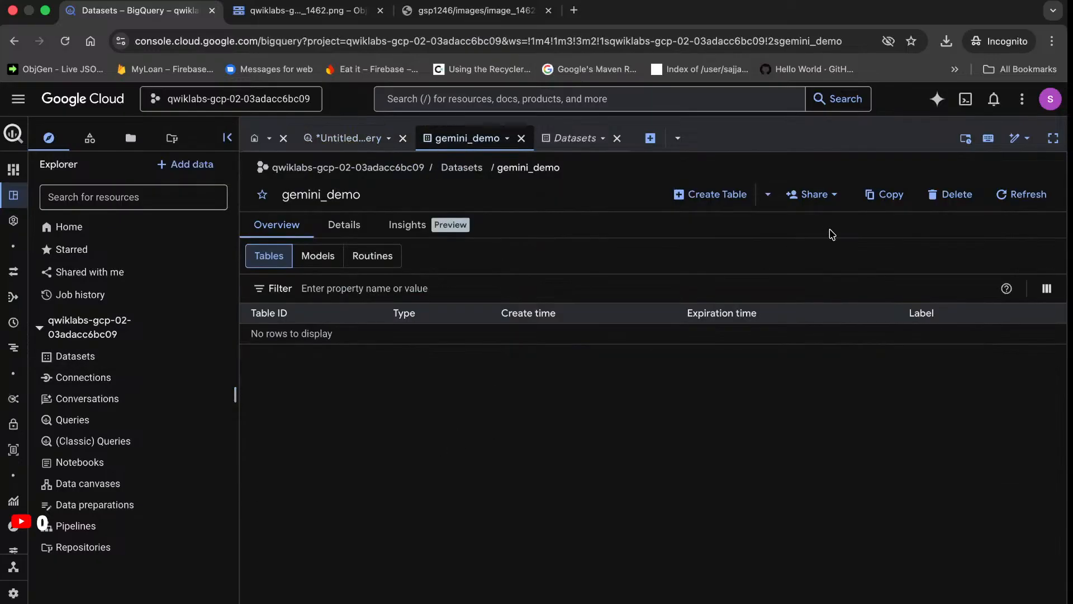
pyautogui.click(1007, 197)
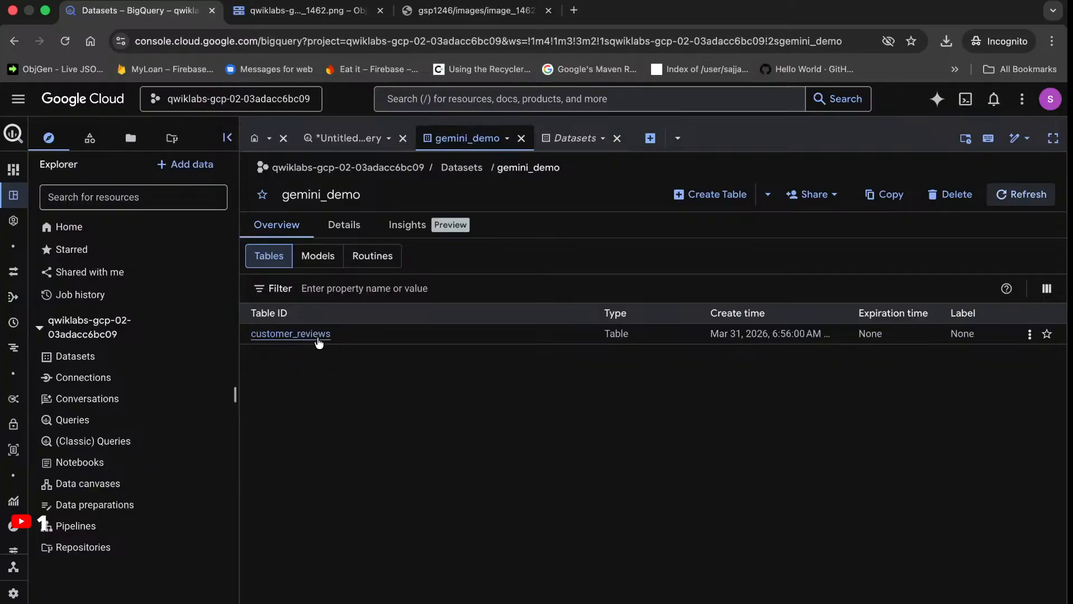
pyautogui.click(319, 335)
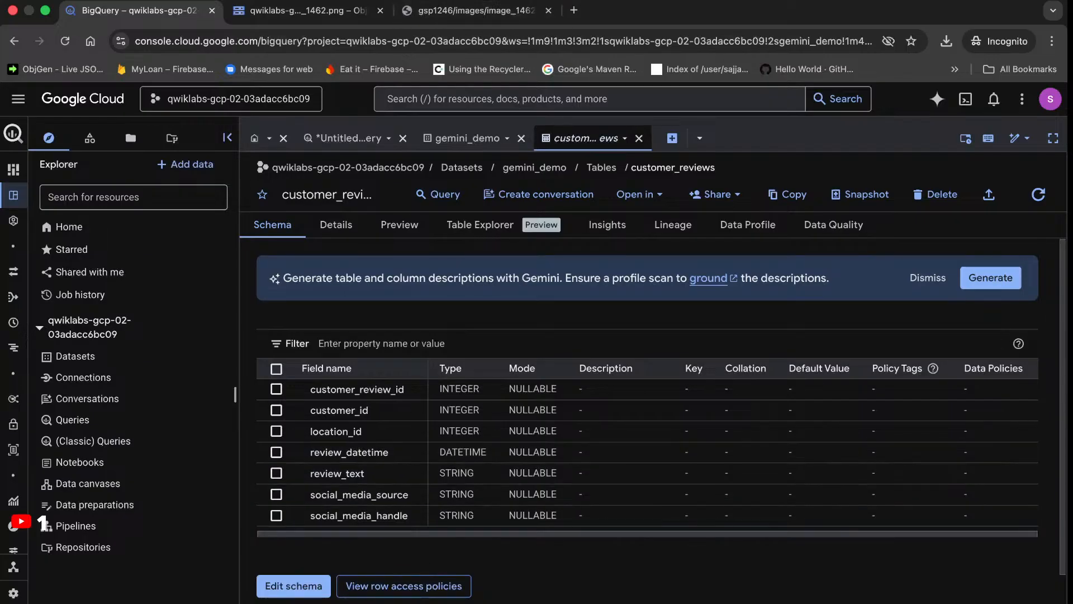
# Switch to the Google Skills lab instructions and copy the CREATE OR REPLACE EXTERNAL TABLE query for the review images object table
pyautogui.click(371, 1)
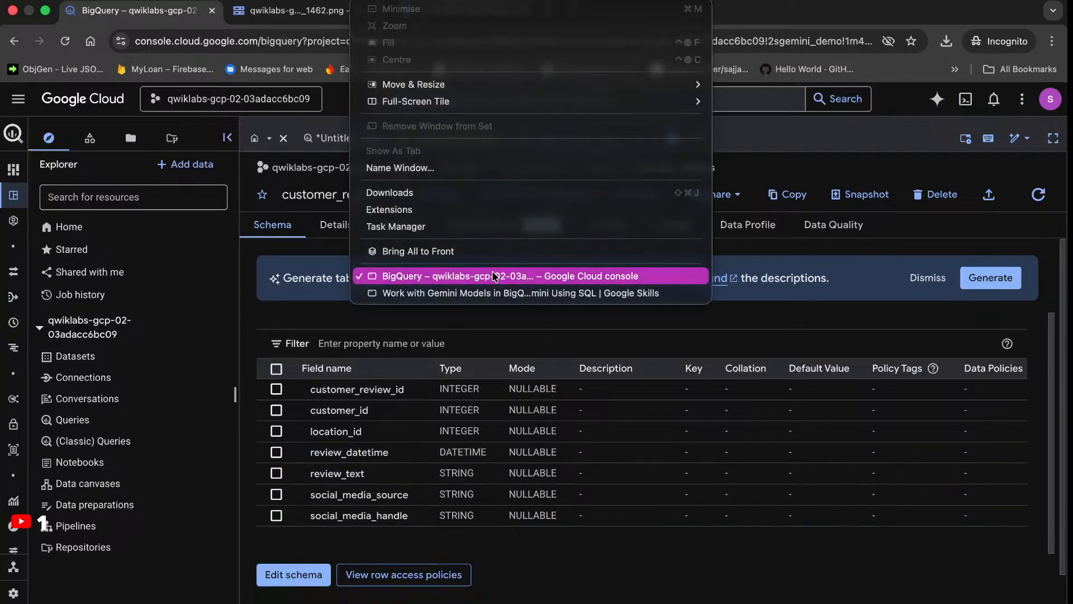
pyautogui.click(499, 291)
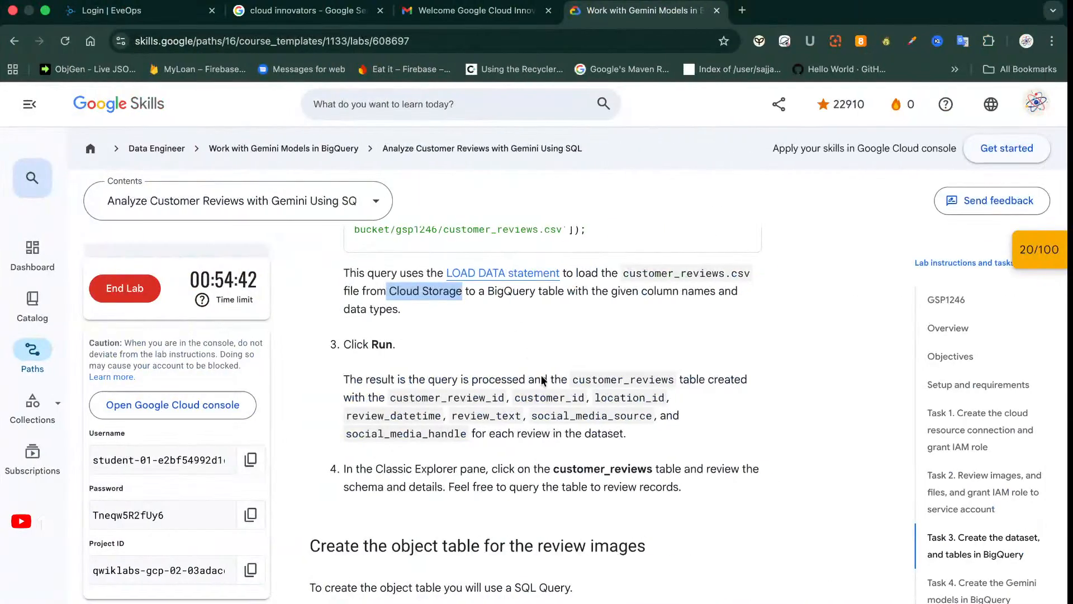
pyautogui.scroll(-1, 548, 396)
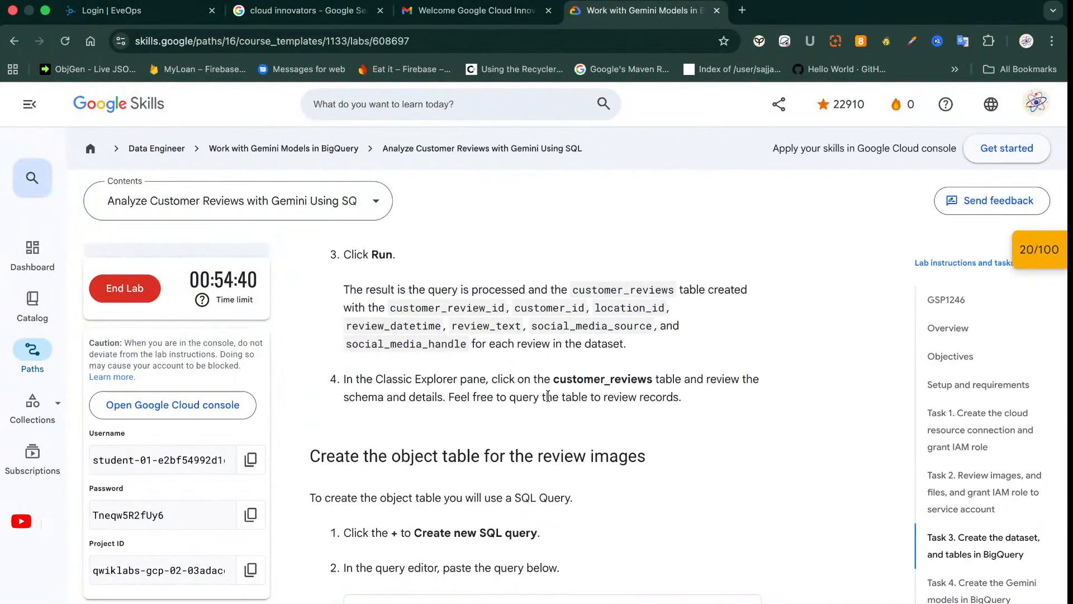
pyautogui.scroll(2, 548, 396)
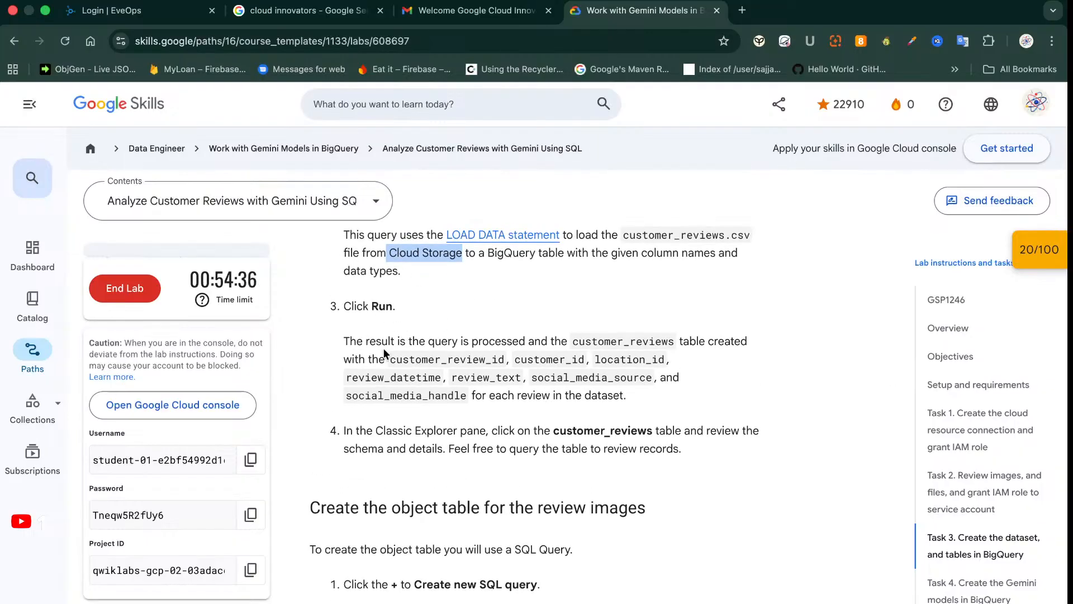
pyautogui.scroll(-3, 538, 405)
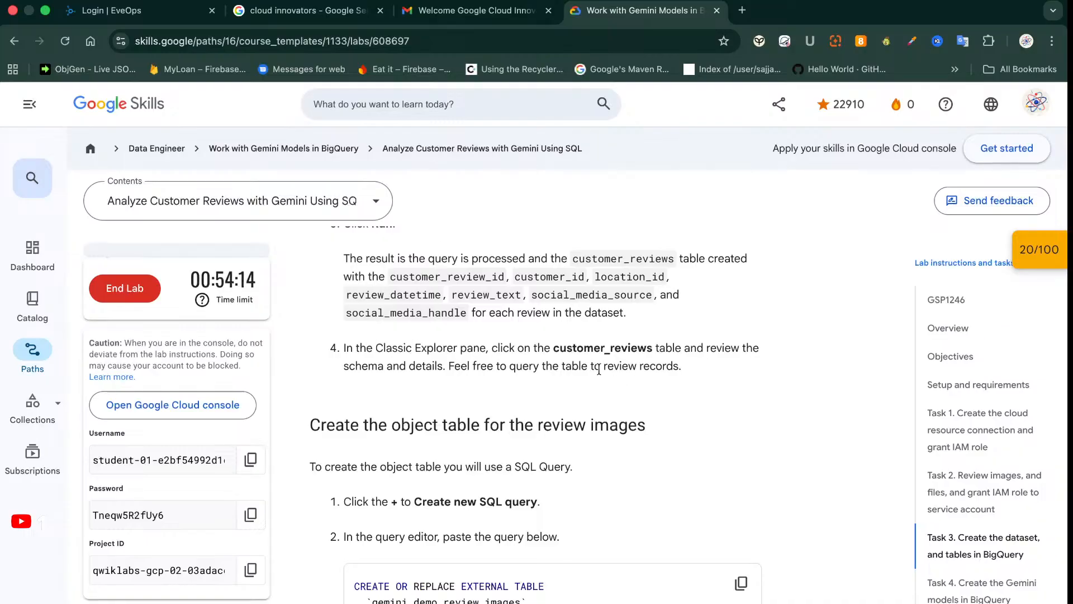
pyautogui.scroll(-3, 598, 369)
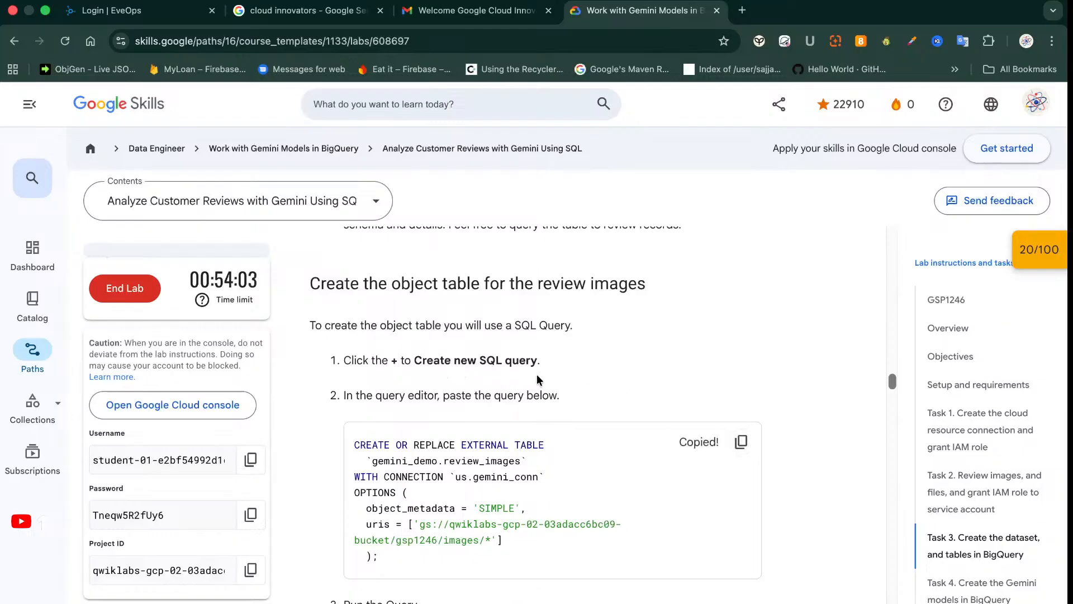
pyautogui.scroll(-1, 535, 392)
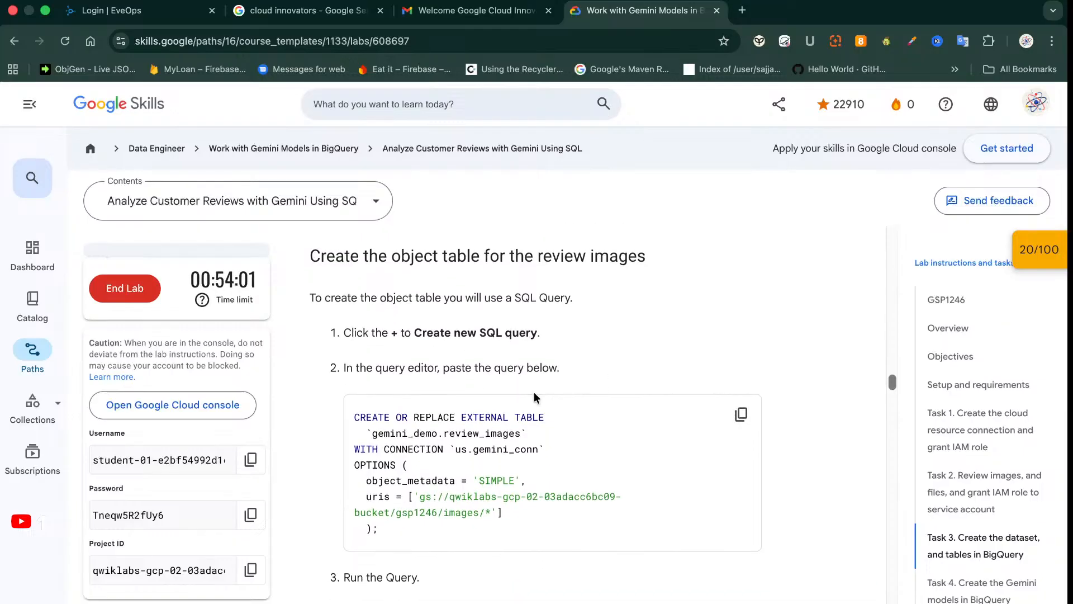
pyautogui.scroll(-2, 534, 397)
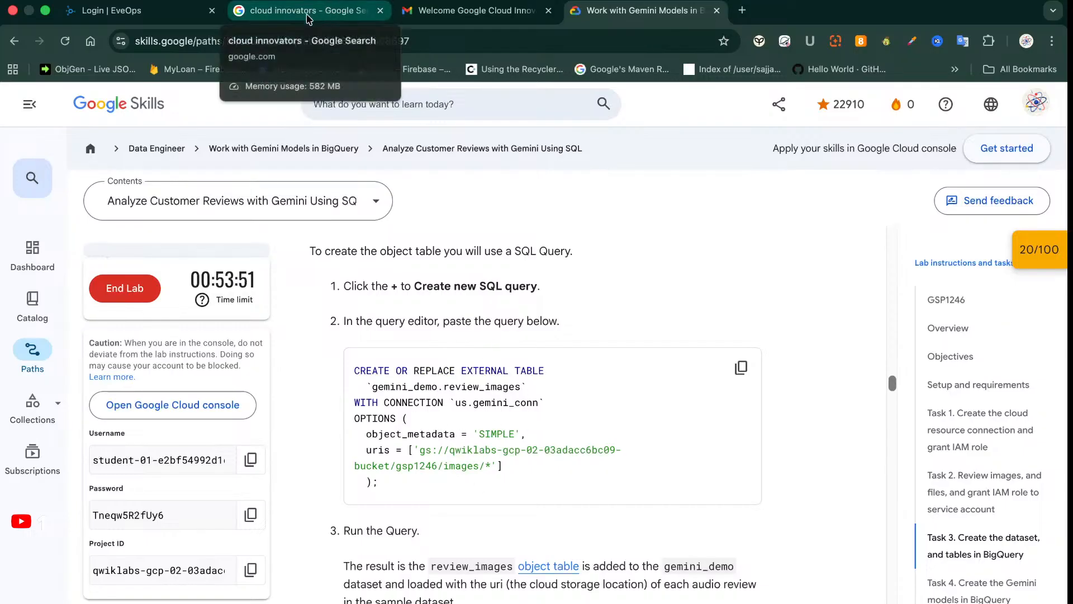
# In BigQuery, run the copied SQL in a new query to create external table gemini_demo.review_images with connection us.gemini_conn over the gsp1246/images/* files
pyautogui.click(391, 4)
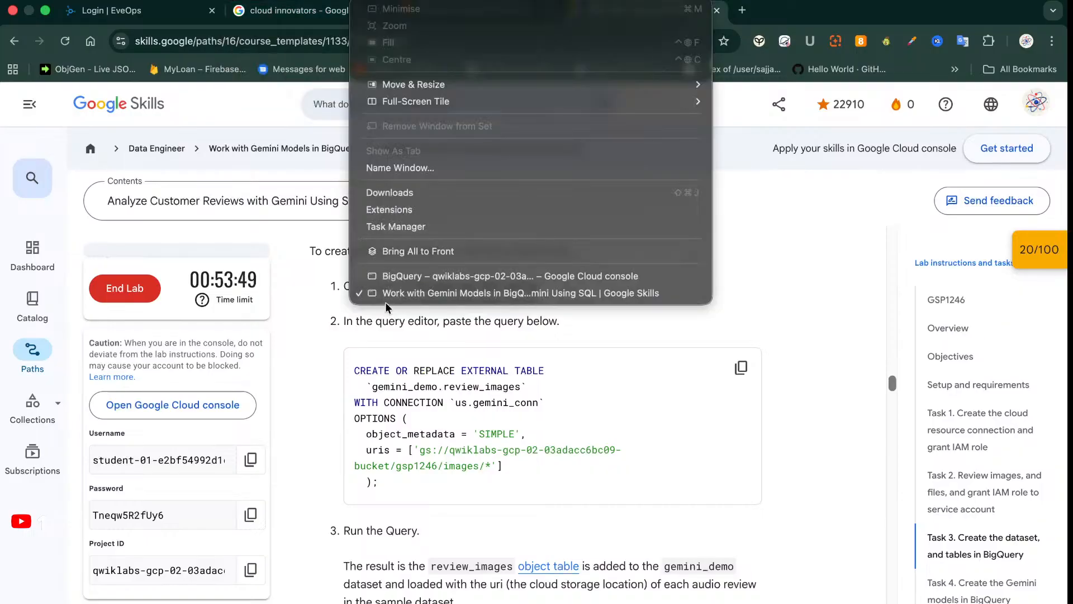
pyautogui.click(402, 276)
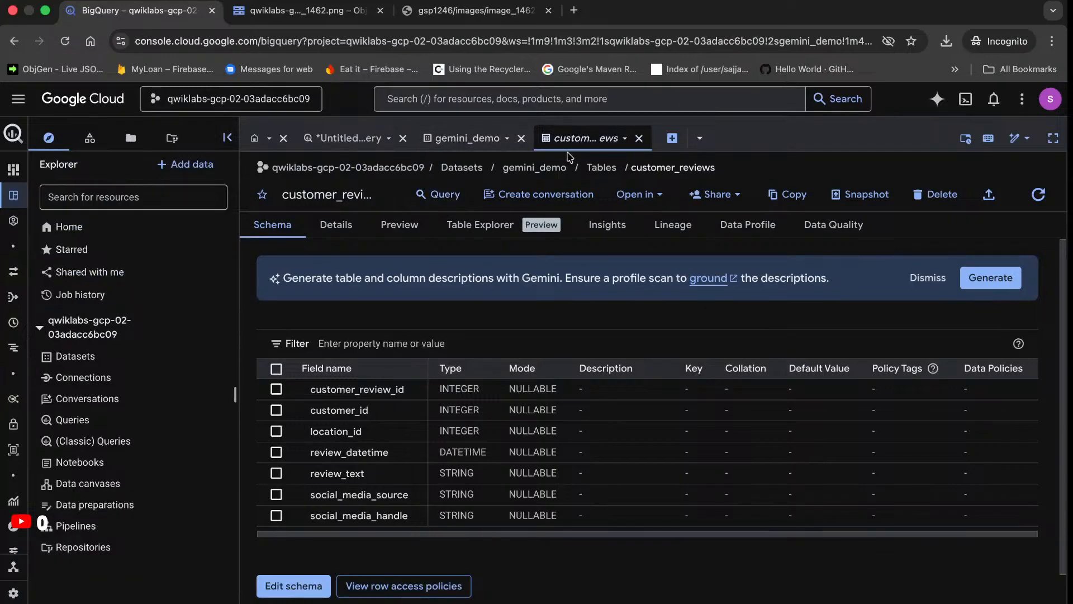
pyautogui.click(672, 139)
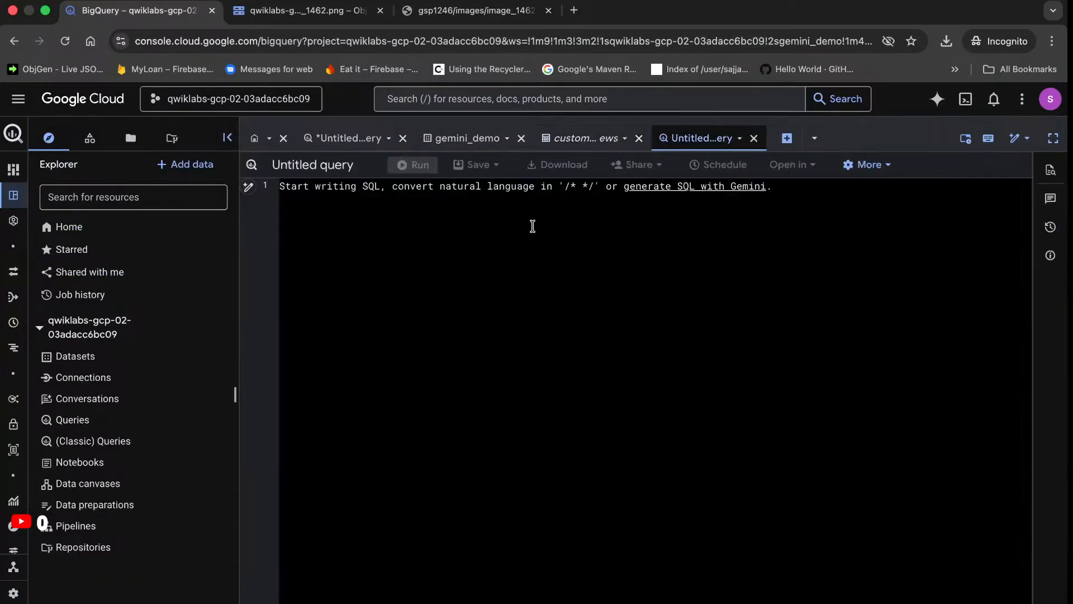
pyautogui.write("CREATE OR REPLACE EXTERNAL TABLE   `gemini_demo.review_images` WITH CONNECTION `us.gemini_conn` OPTIONS (   object_metadata = 'SIMPLE',   uris = ['gs://qwiklabs-gcp-02-03adacc6bc09-bucket/gsp1246/images/*']   );")
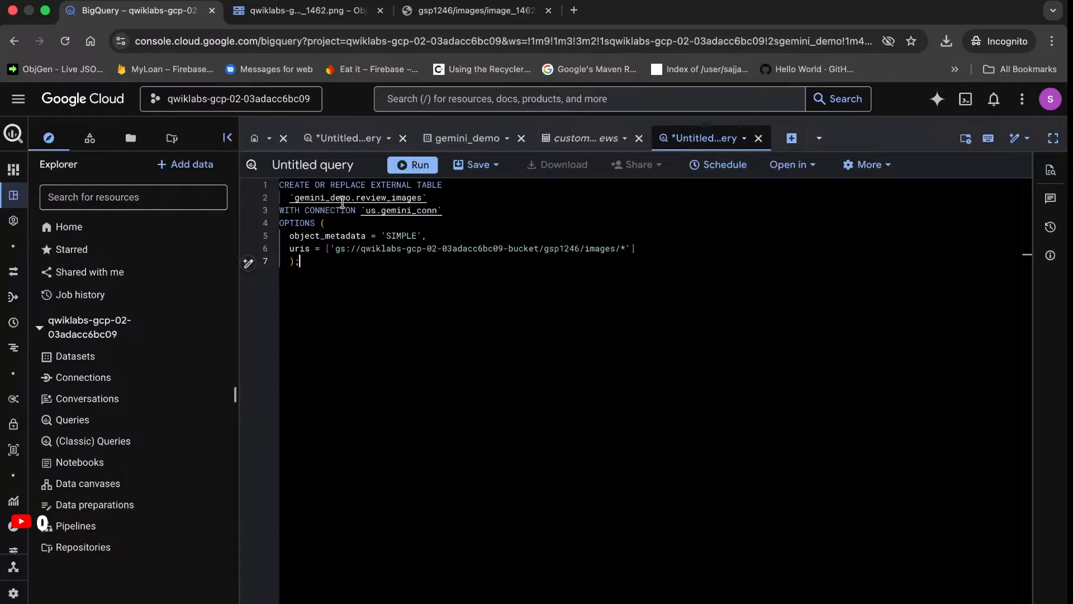
pyautogui.click(416, 165)
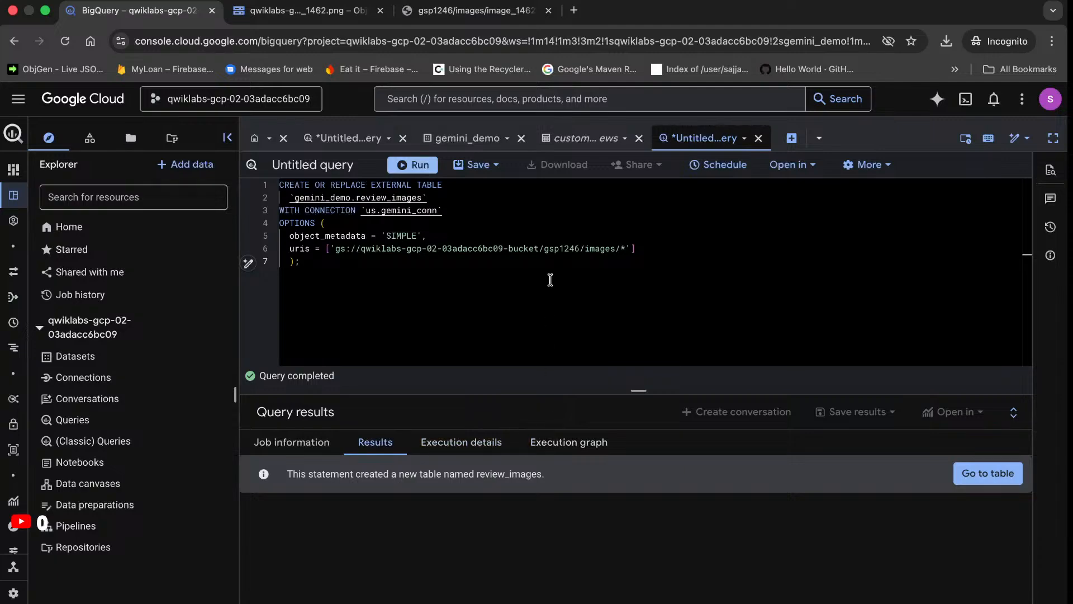
# Refresh the gemini_demo dataset's table list and review the schema of the review_images table
pyautogui.click(471, 147)
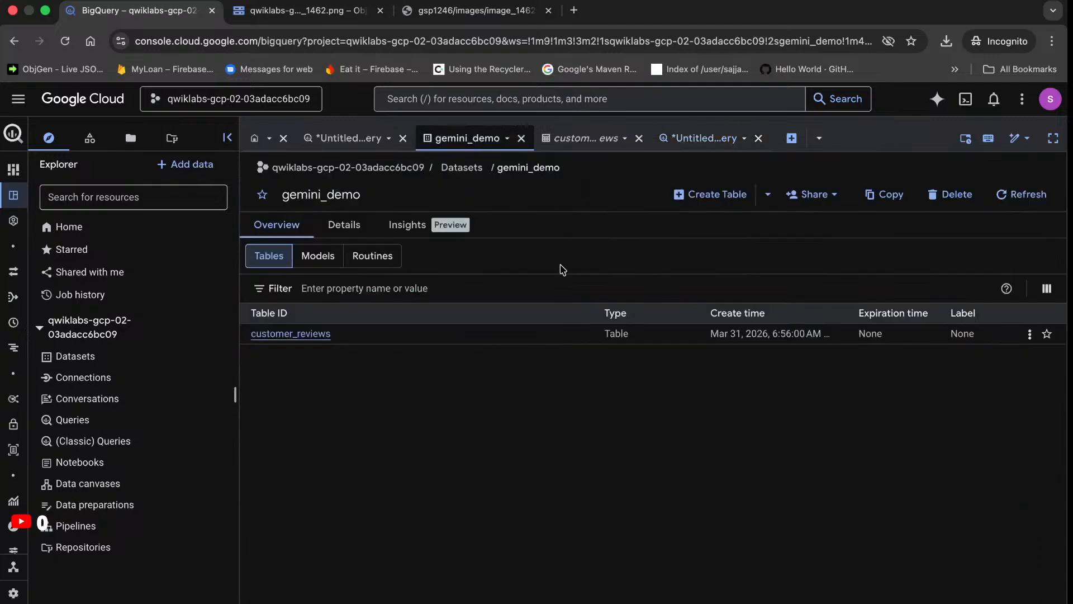
pyautogui.click(1018, 194)
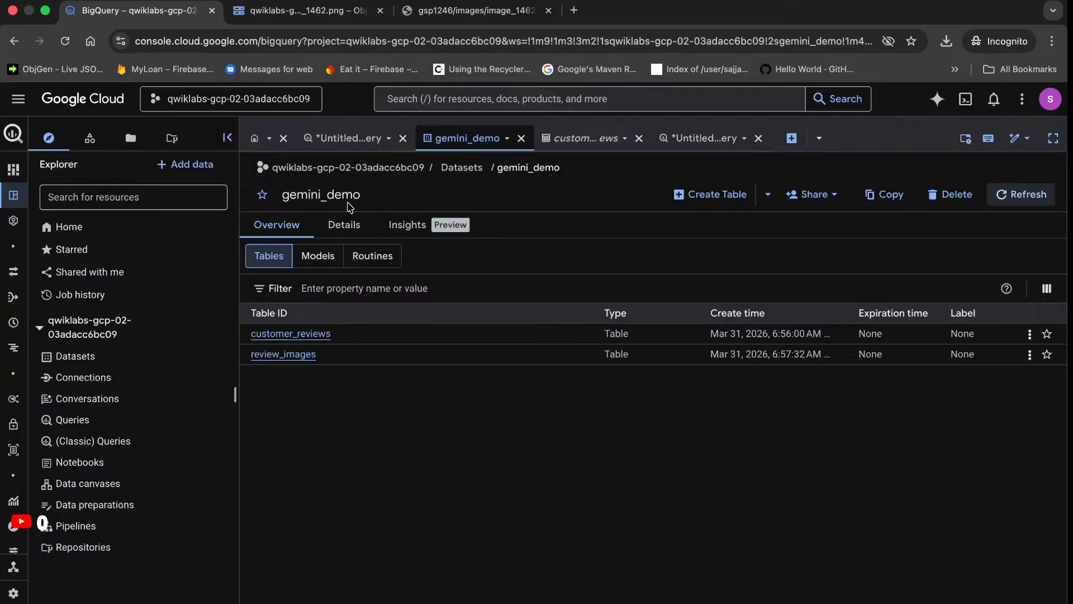
pyautogui.click(303, 356)
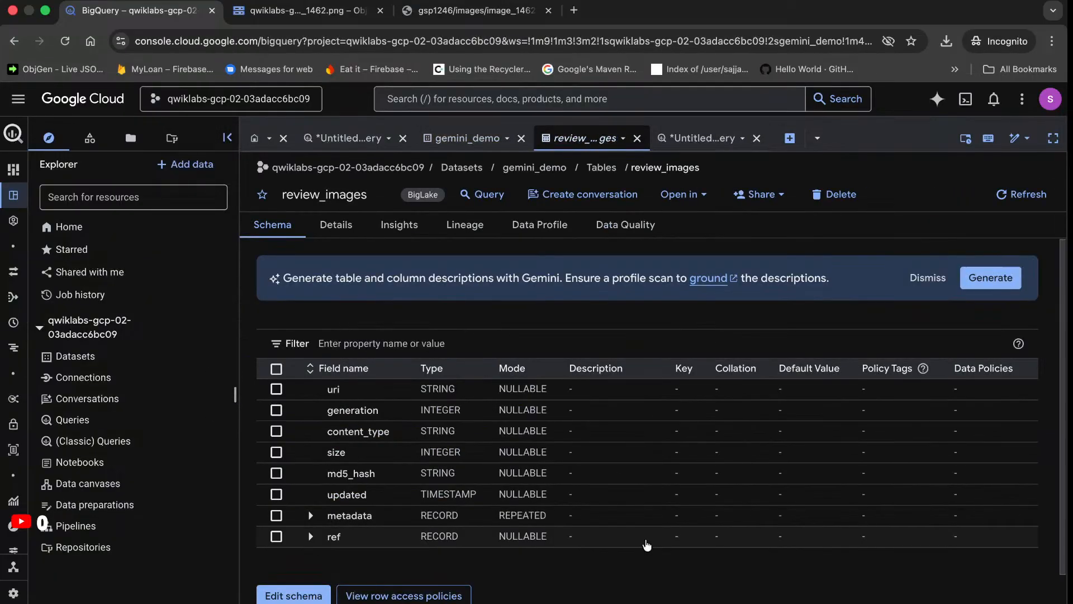
pyautogui.scroll(-2, 647, 545)
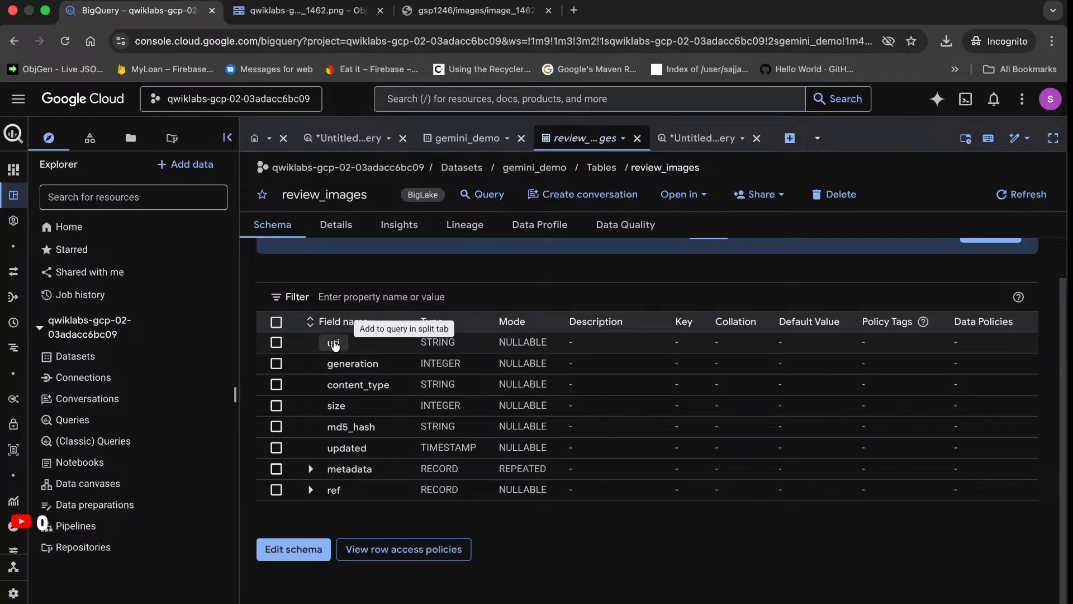
# Query the uri field of review_images with LIMIT 1000 in a split view and examine the returned image paths
pyautogui.click(334, 343)
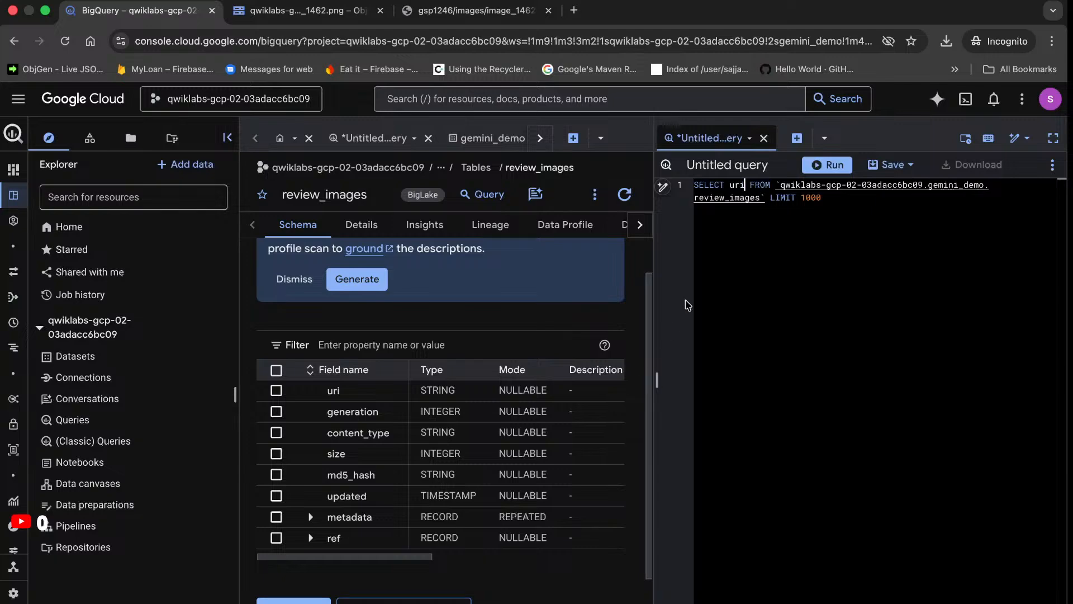
pyautogui.click(824, 167)
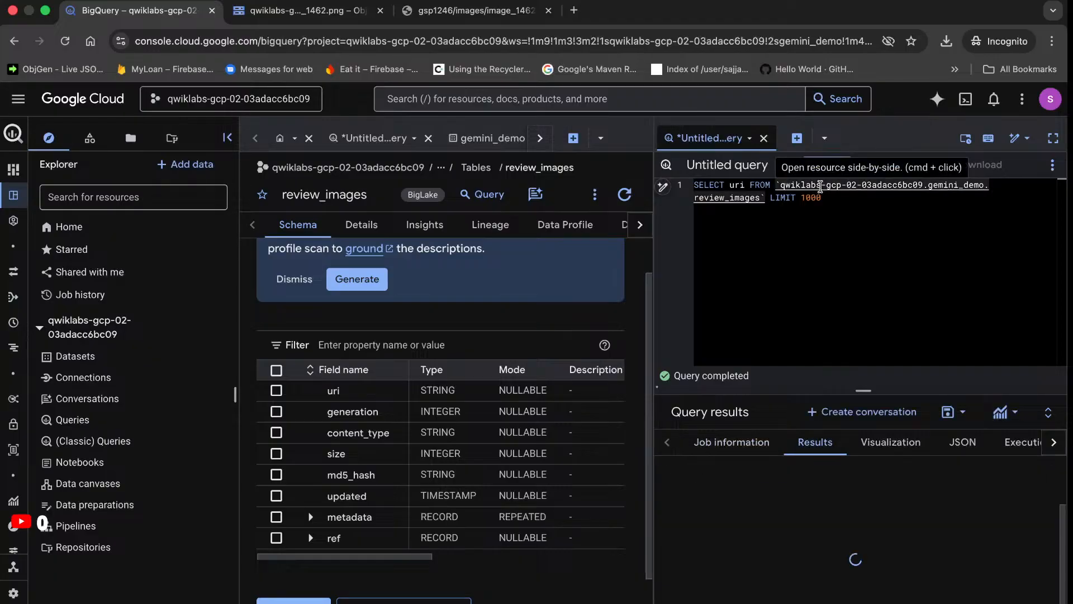
pyautogui.scroll(-1, 822, 530)
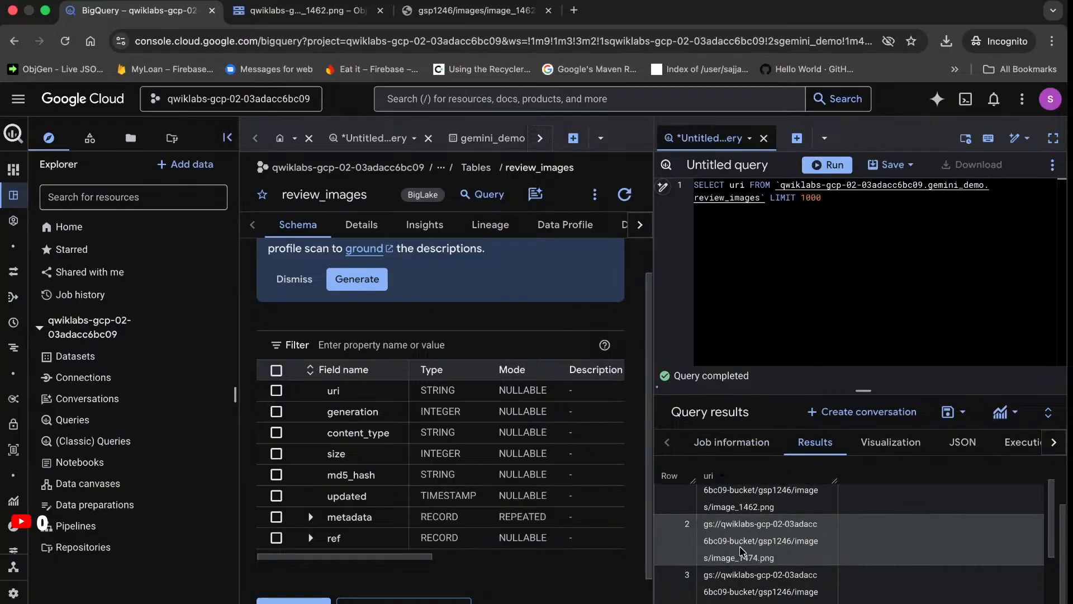
pyautogui.scroll(-2, 743, 554)
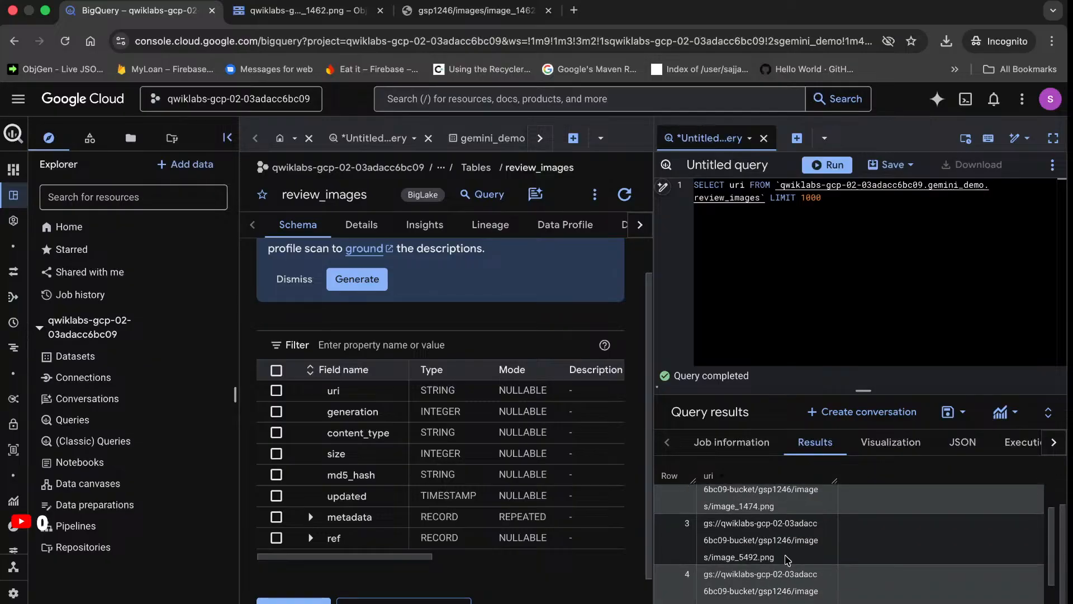
pyautogui.click(721, 522)
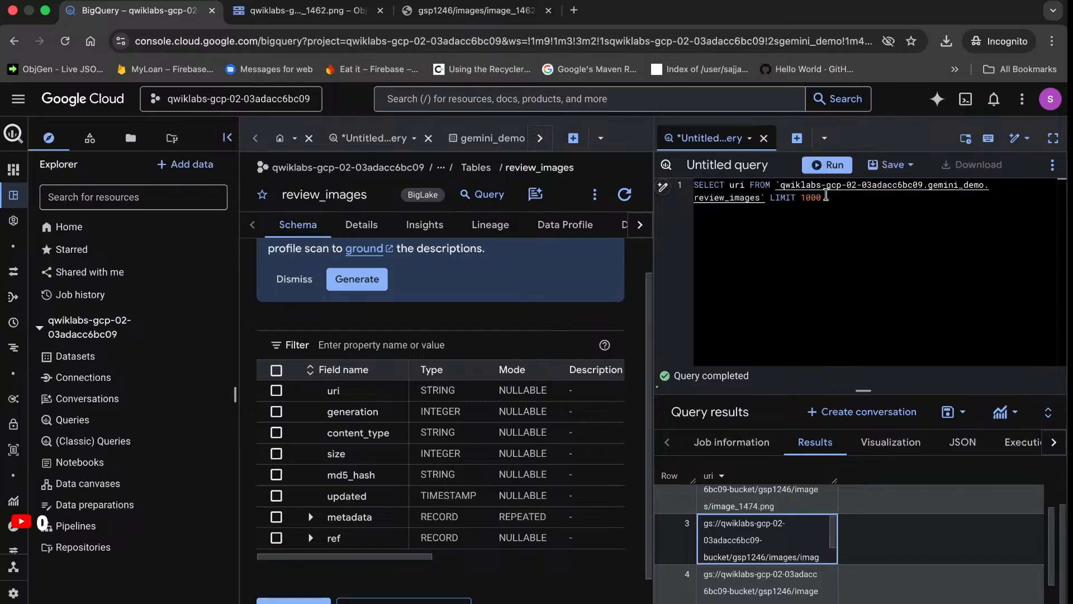
pyautogui.scroll(-2, 720, 545)
pyautogui.scroll(-3, 764, 592)
pyautogui.scroll(-1, 766, 597)
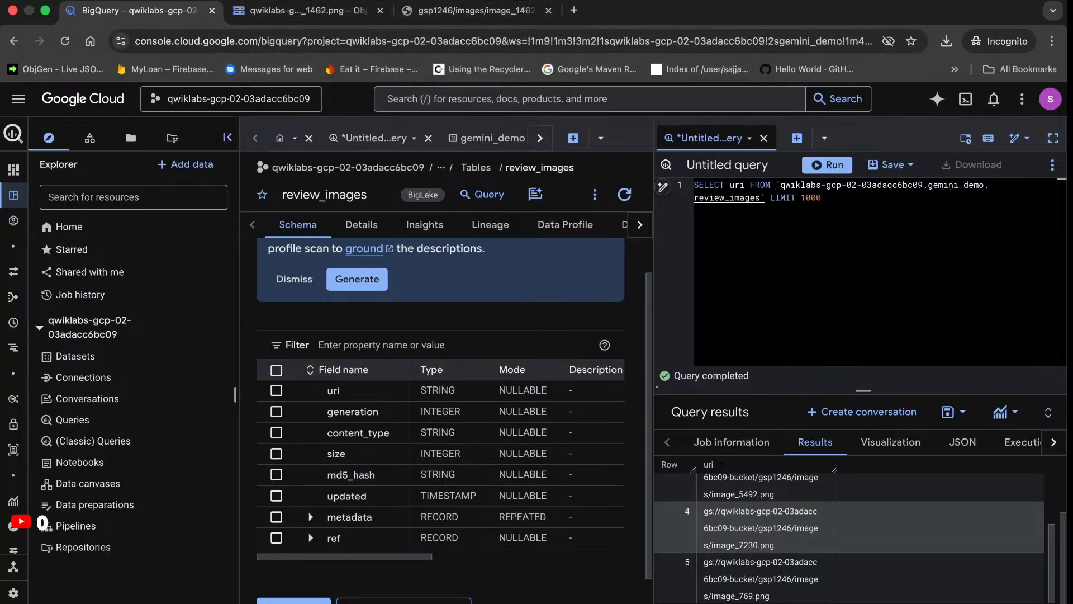
# Return to the Google Skills lab and check progress for the objective 'Create the dataset, tables and slot reservation in BigQuery'
pyautogui.click(358, 7)
pyautogui.click(409, 293)
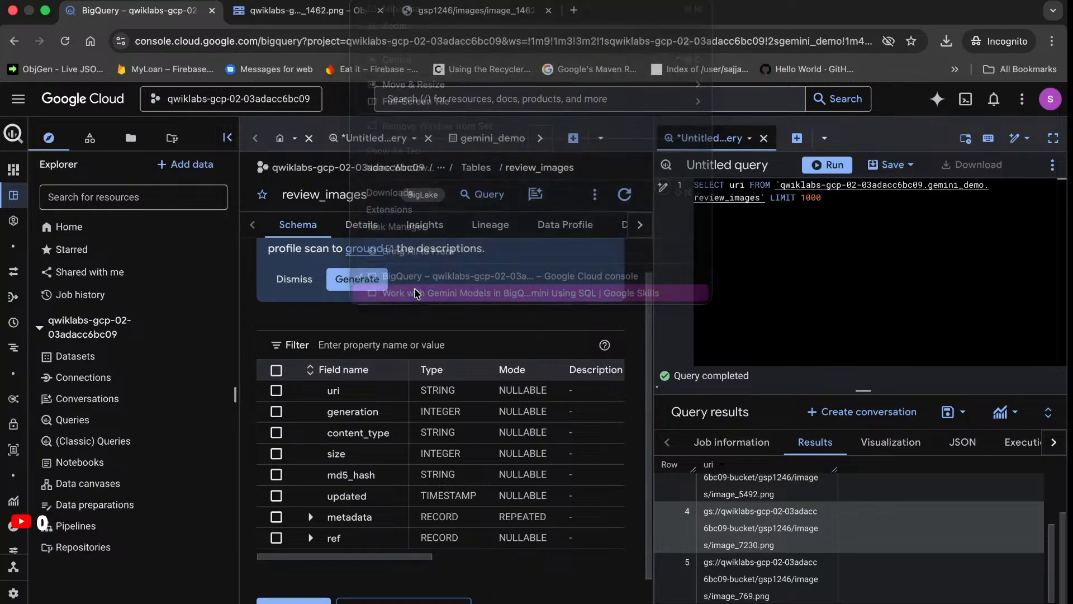
pyautogui.scroll(-5, 402, 389)
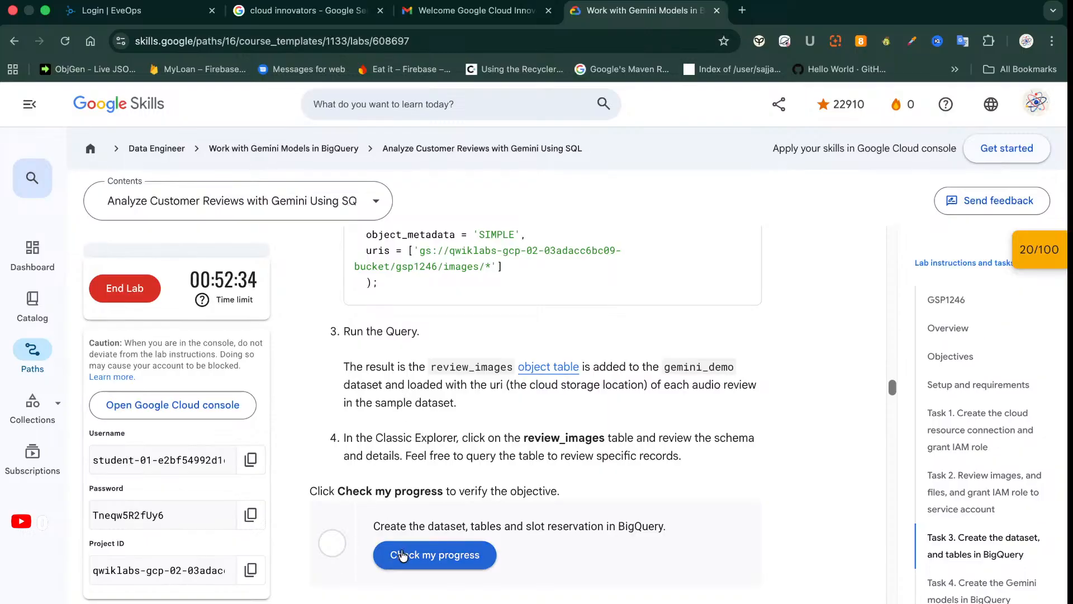
pyautogui.scroll(-1, 405, 554)
pyautogui.click(407, 501)
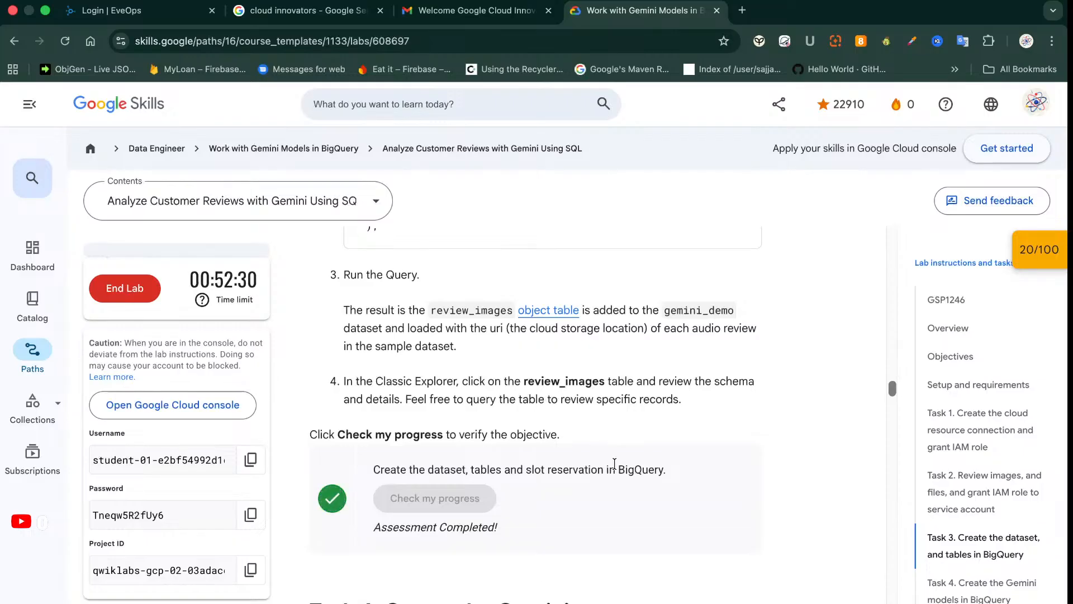
# Read Task 4 of the lab and copy the SQL that creates the gemini_demo.gemini_flash model
pyautogui.scroll(-3, 614, 464)
pyautogui.scroll(-4, 614, 464)
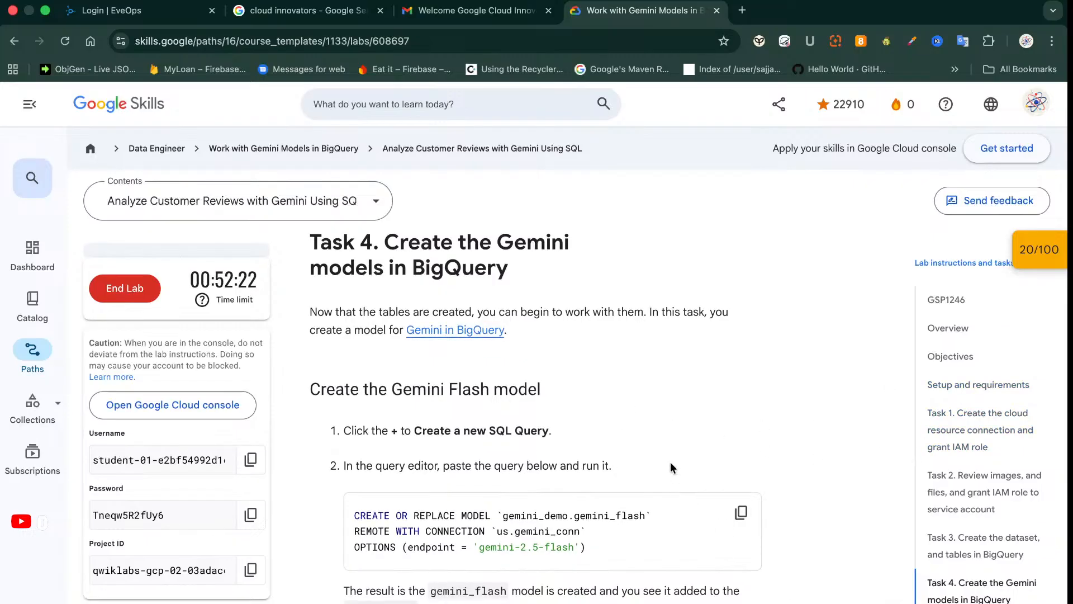
pyautogui.scroll(-1, 670, 466)
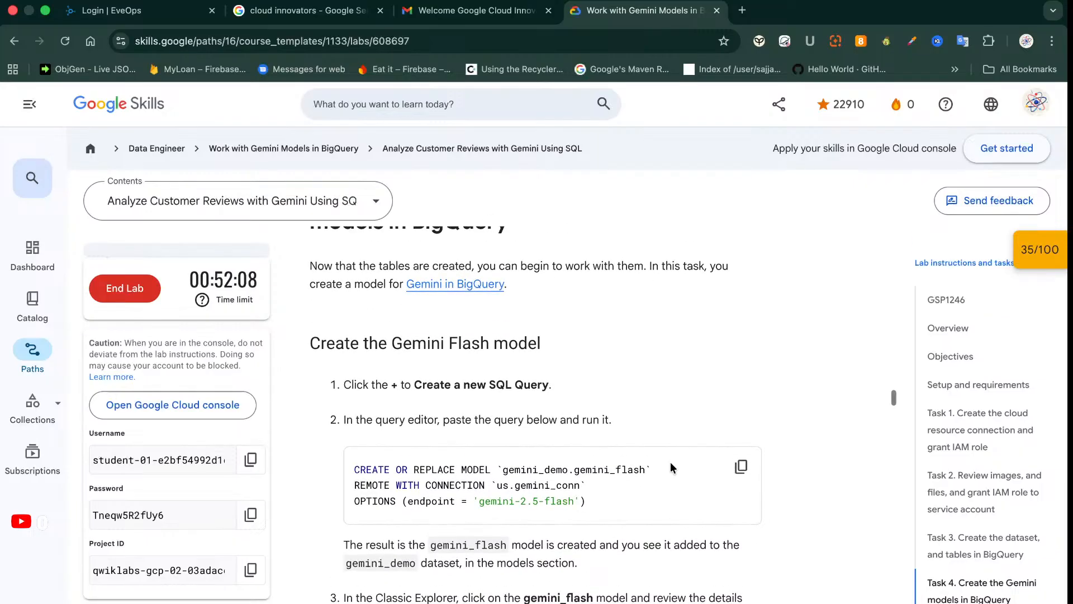
pyautogui.scroll(1, 671, 466)
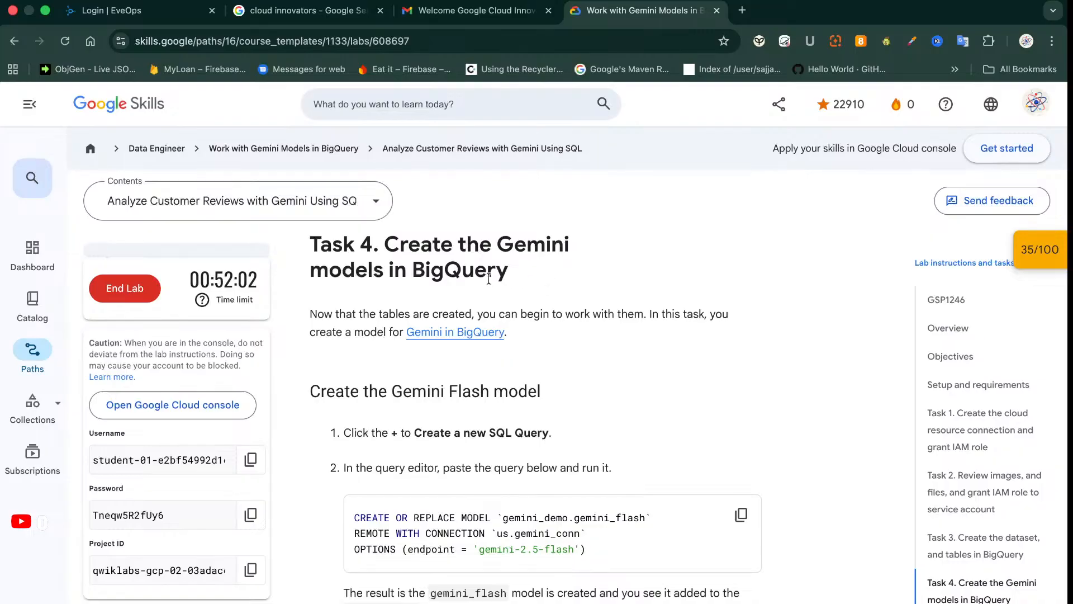
pyautogui.scroll(-3, 505, 412)
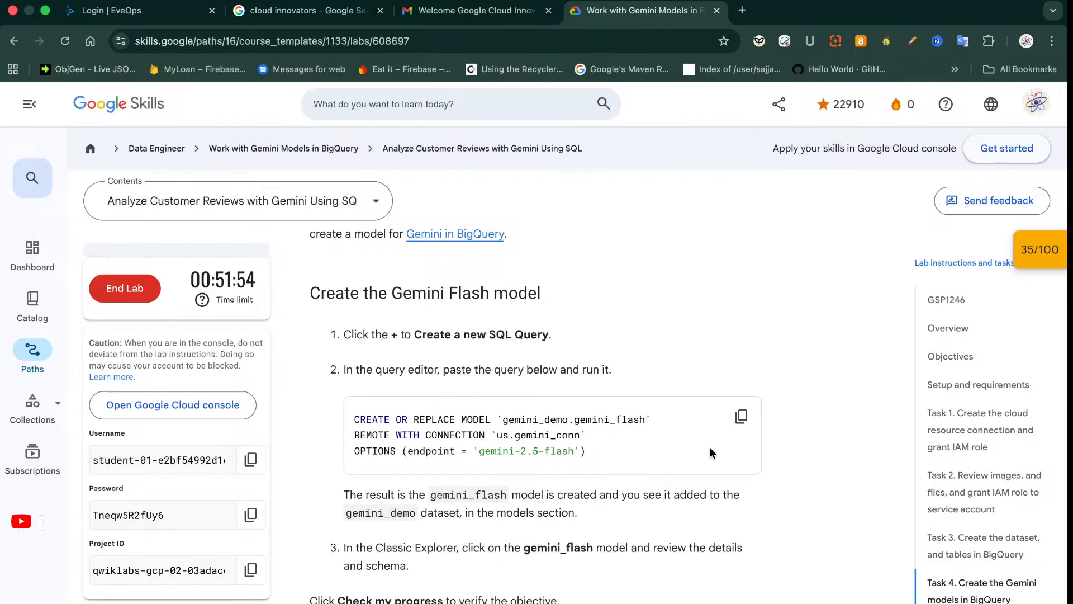
pyautogui.click(741, 416)
# Switch to the BigQuery console and close the split-view query on the review_images uri field, discarding its unsaved work
pyautogui.click(376, 0)
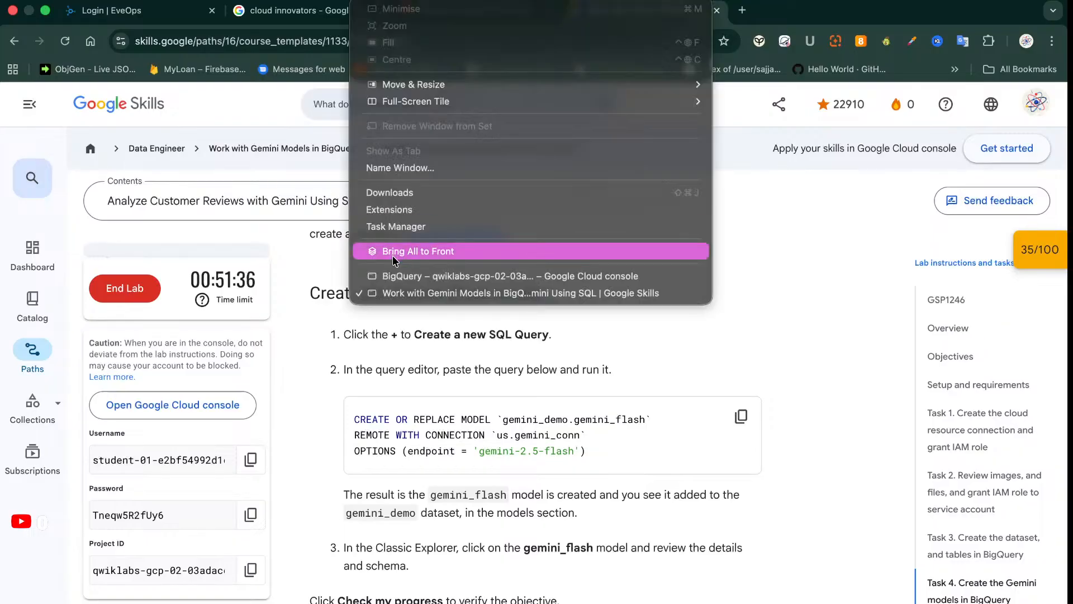
pyautogui.click(395, 276)
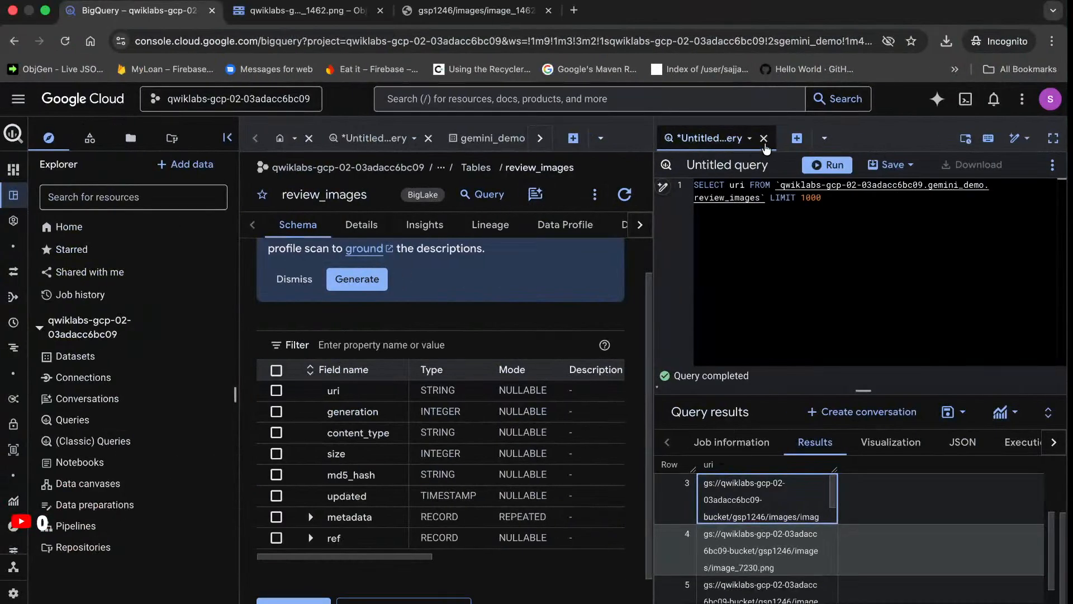
pyautogui.click(765, 145)
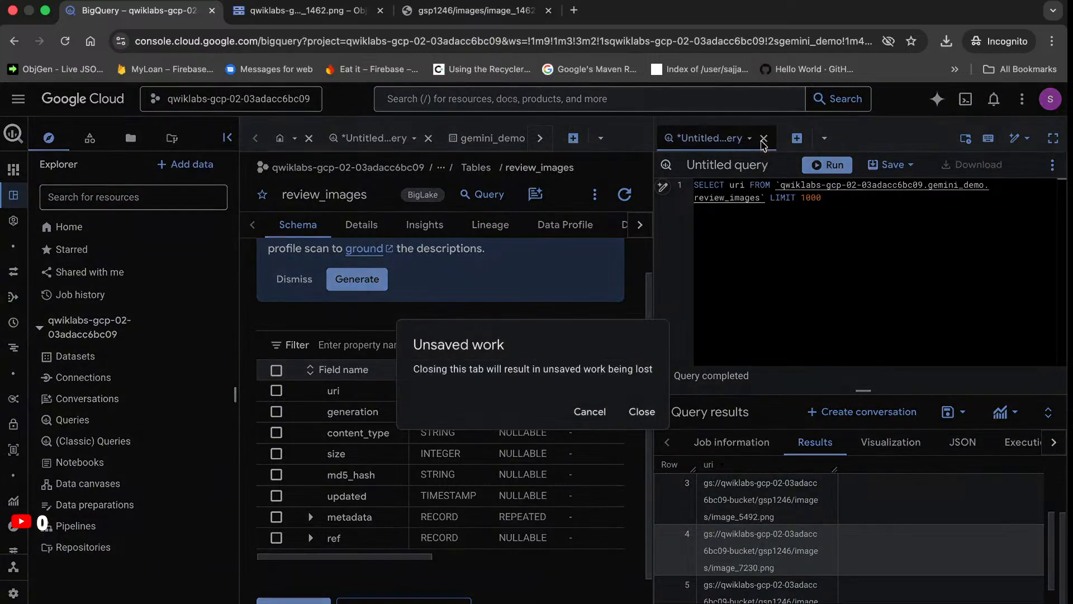
pyautogui.click(641, 412)
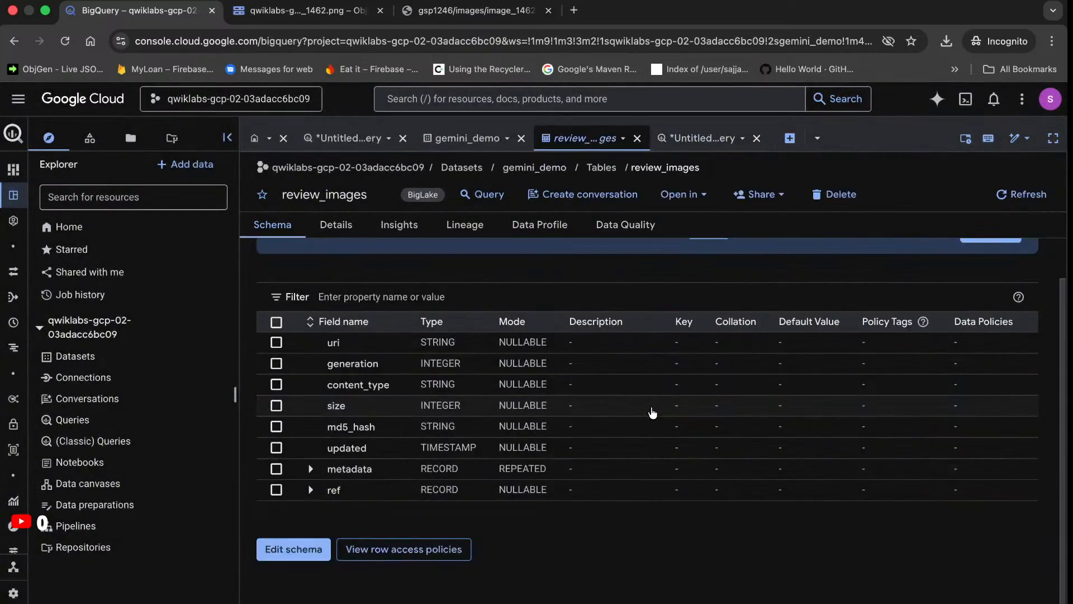
# Replace the review_images creation SQL with the copied statement and run it to create gemini_demo.gemini_flash with connection us.gemini_conn and endpoint gemini-2.5-flash
pyautogui.click(693, 148)
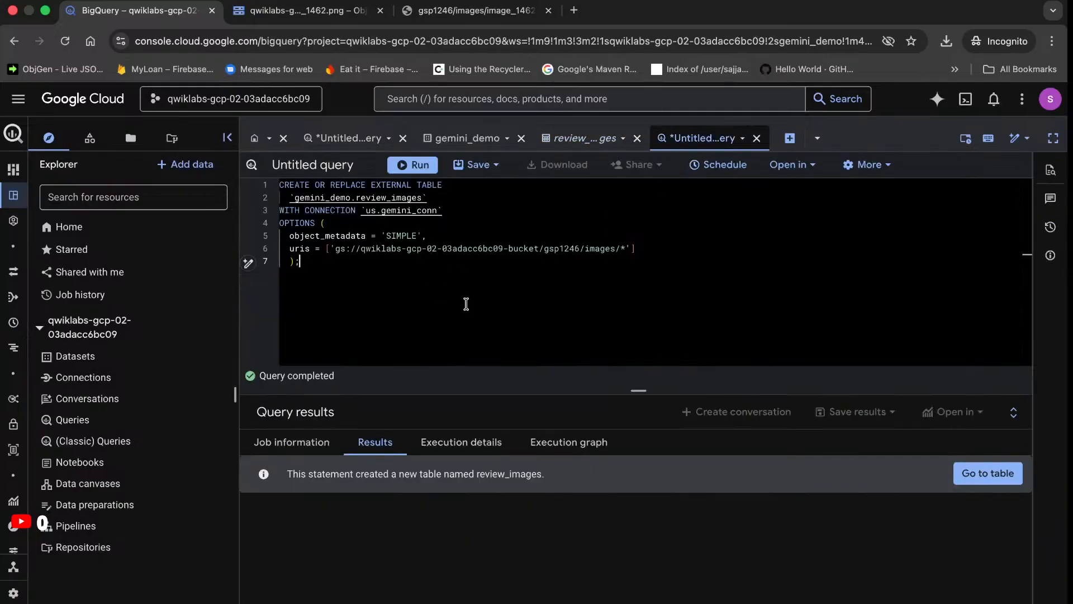
pyautogui.press('super+a')
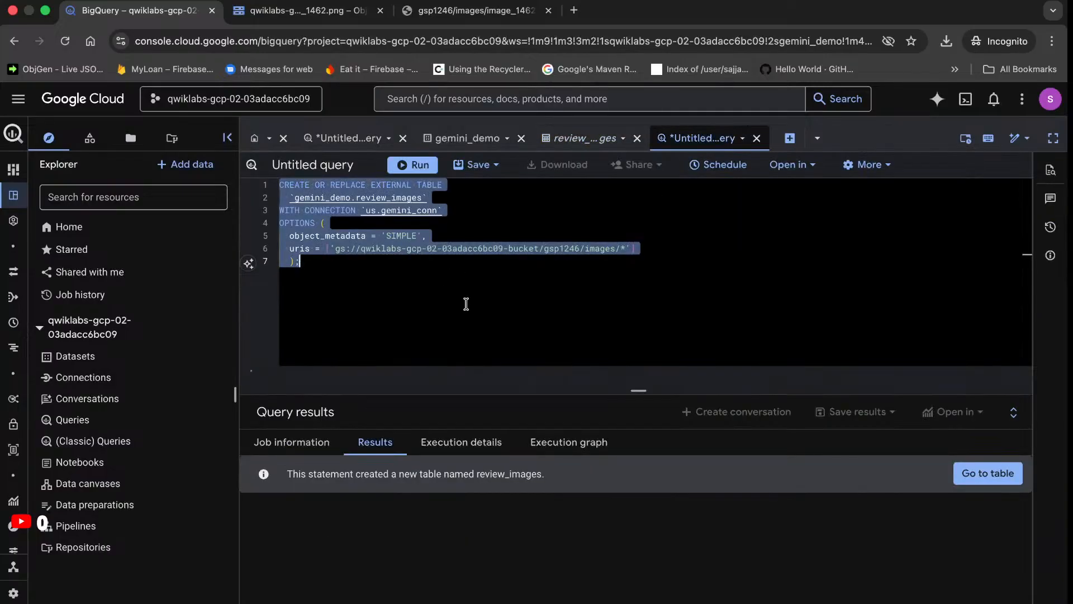
pyautogui.write("CREATE OR REPLACE MODEL `gemini_demo.gemini_flash` REMOTE WITH CONNECTION `us.gemini_conn` OPTIONS (endpoint = 'gemini-2.5-flash')")
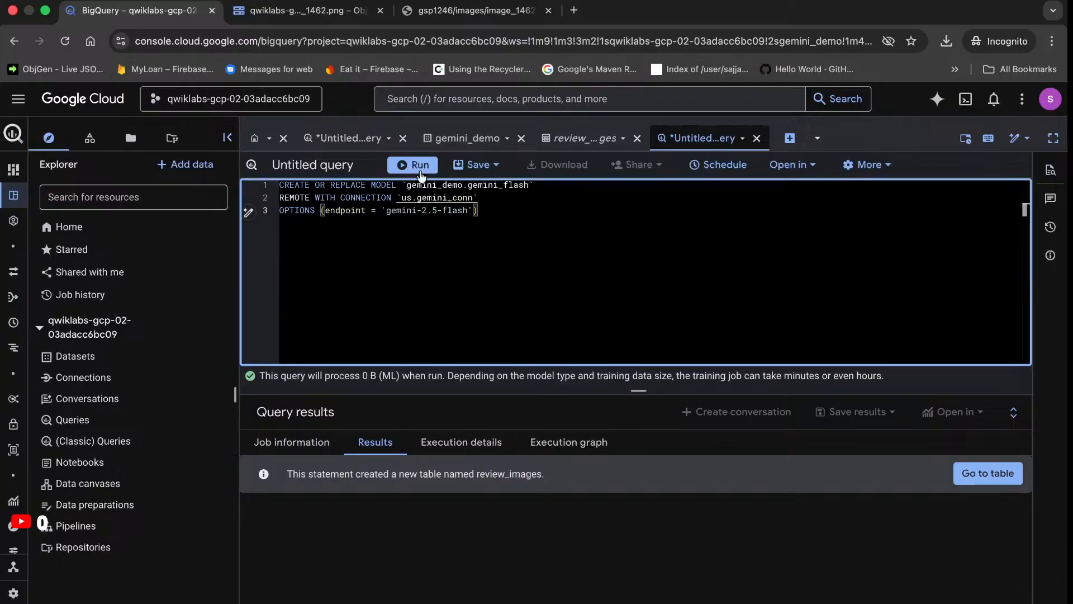
pyautogui.press('super+Return')
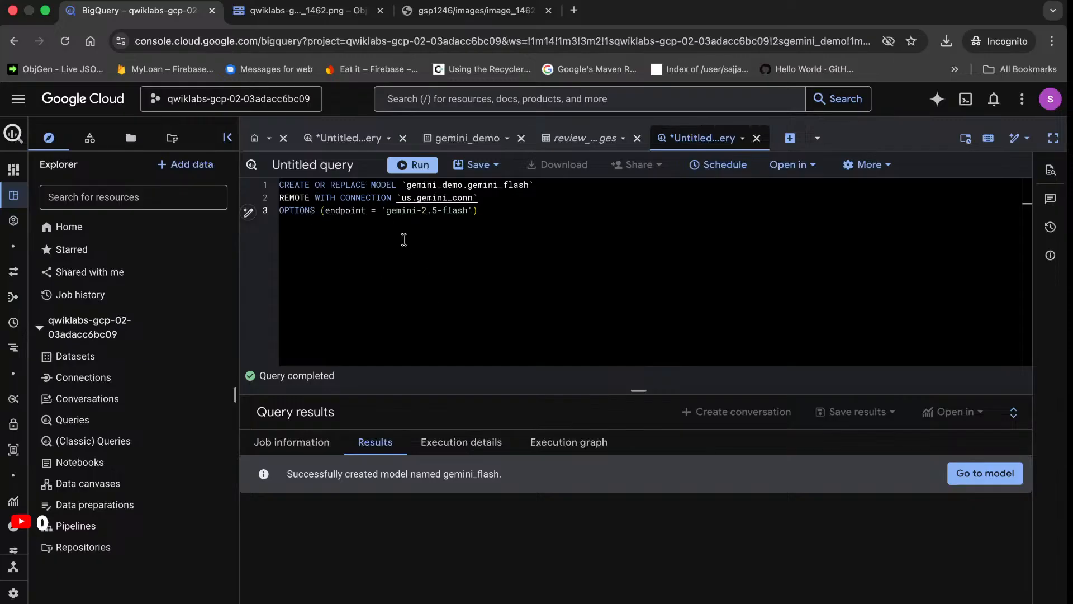
pyautogui.moveTo(478, 210); pyautogui.dragTo(278, 185)
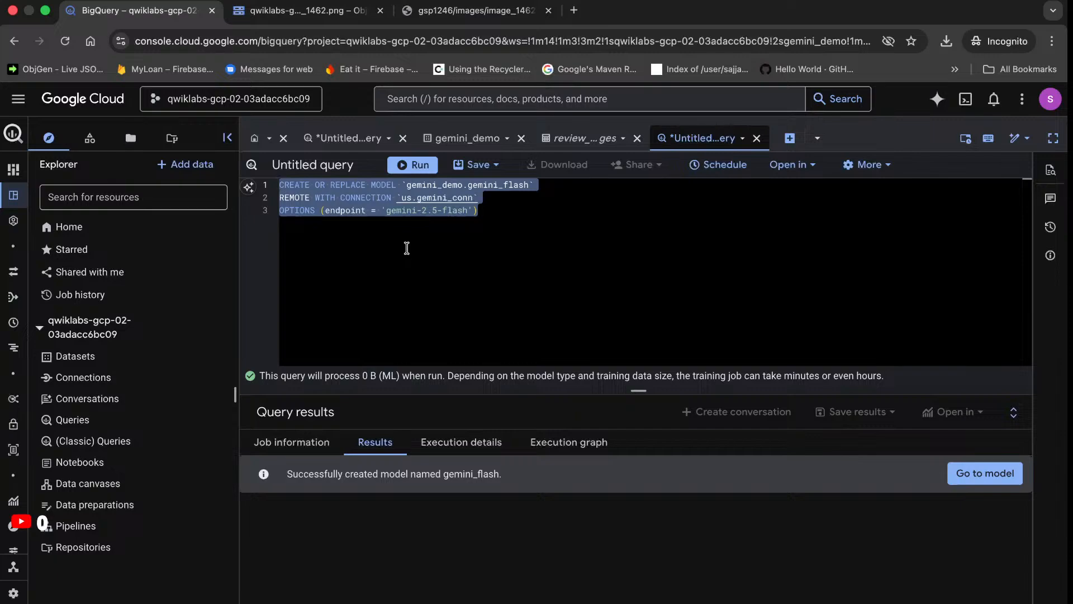
# Open the gemini_flash model and review its details, training options, label columns and feature columns
pyautogui.click(959, 477)
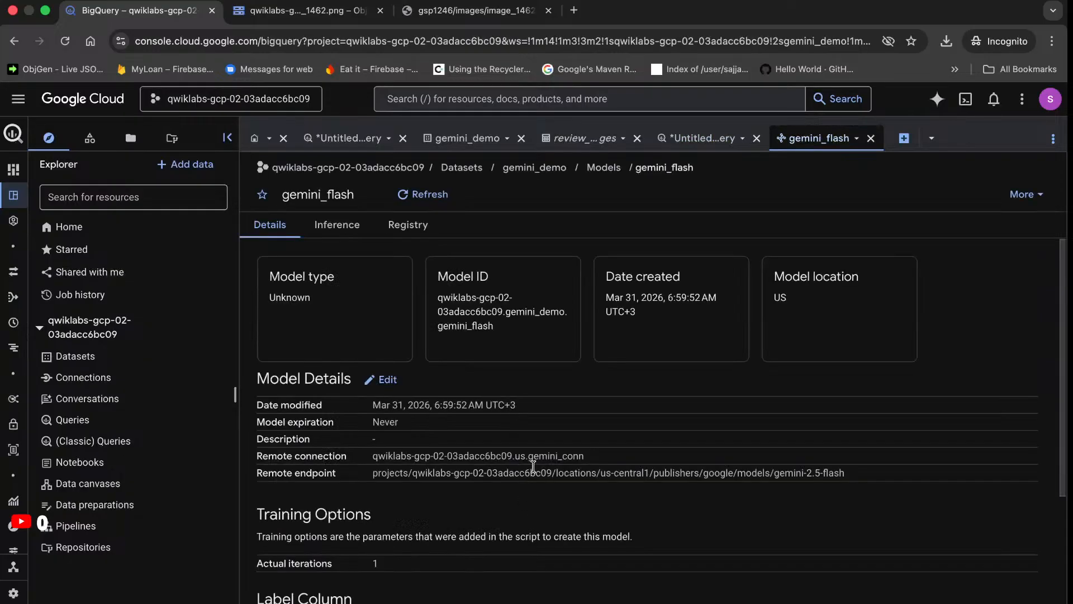
pyautogui.scroll(-1, 533, 466)
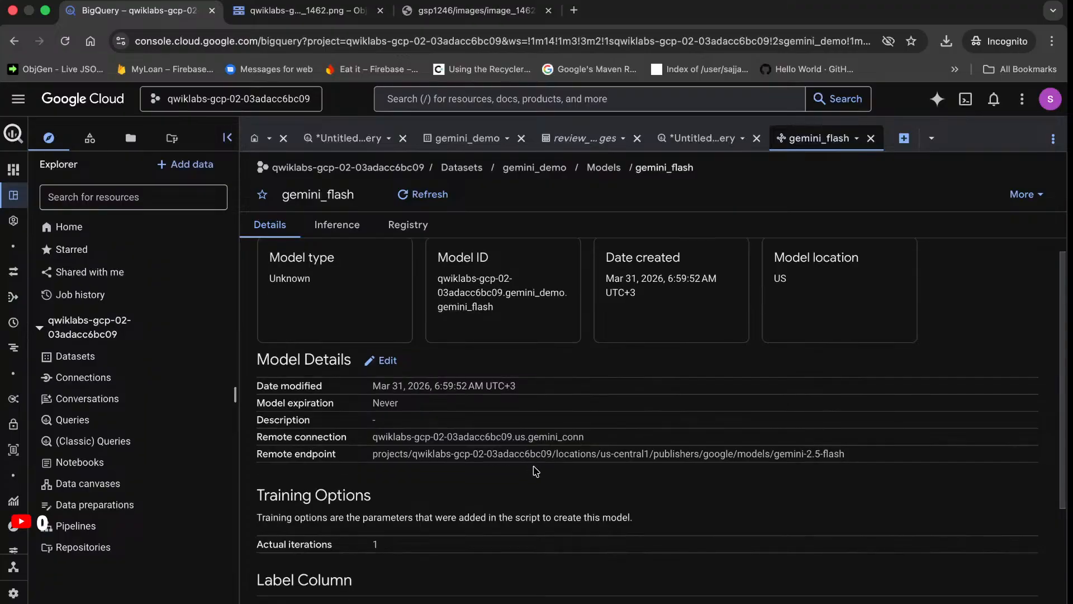
pyautogui.scroll(-3, 536, 471)
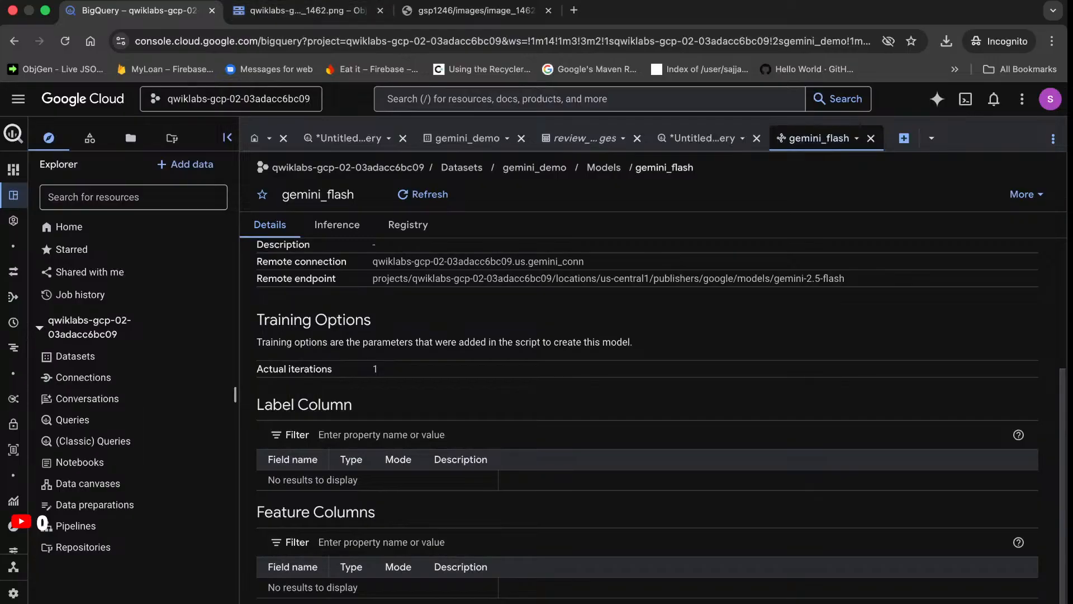
# Return to the Google Skills lab and check progress for the objective 'Create the Gemini models in BigQuery'
pyautogui.click(373, 0)
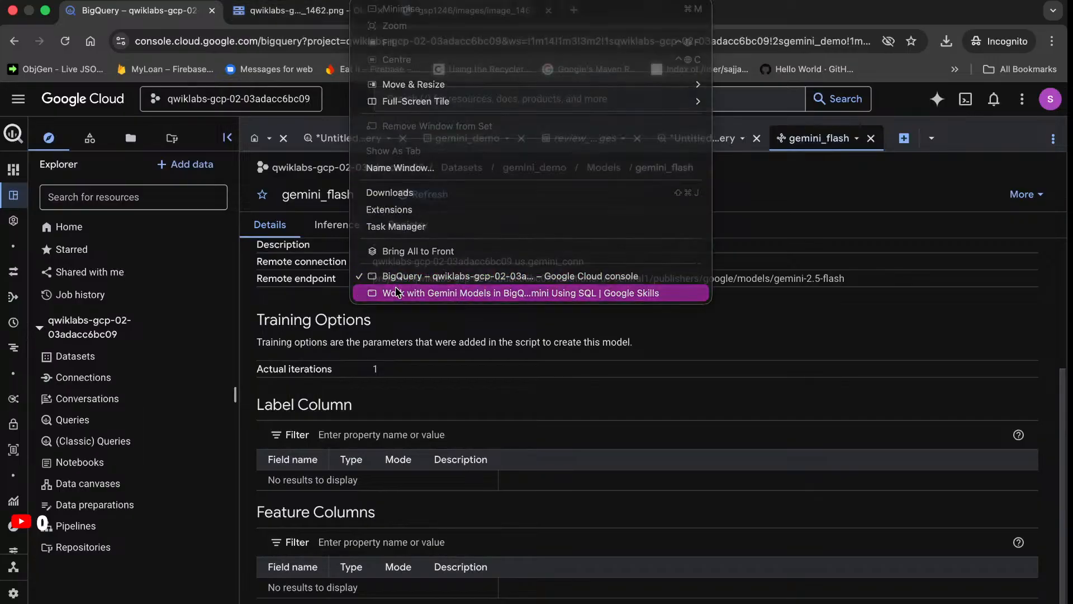
pyautogui.click(396, 292)
pyautogui.scroll(-2, 425, 358)
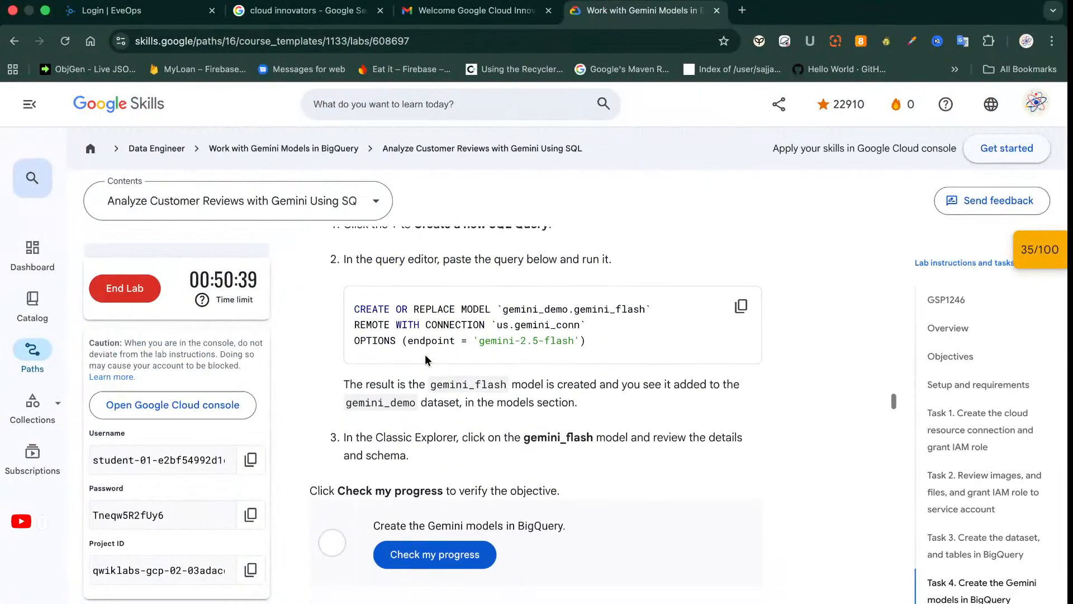
pyautogui.click(413, 553)
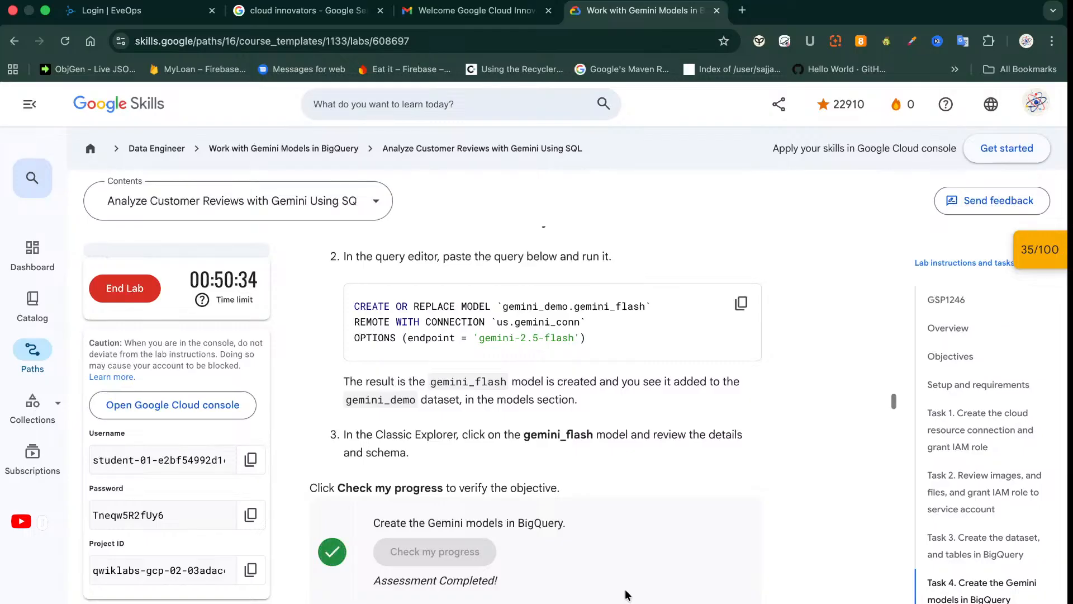
# Read the start of Task 5 and copy the SQL that analyzes customer reviews for keywords
pyautogui.scroll(-6, 626, 594)
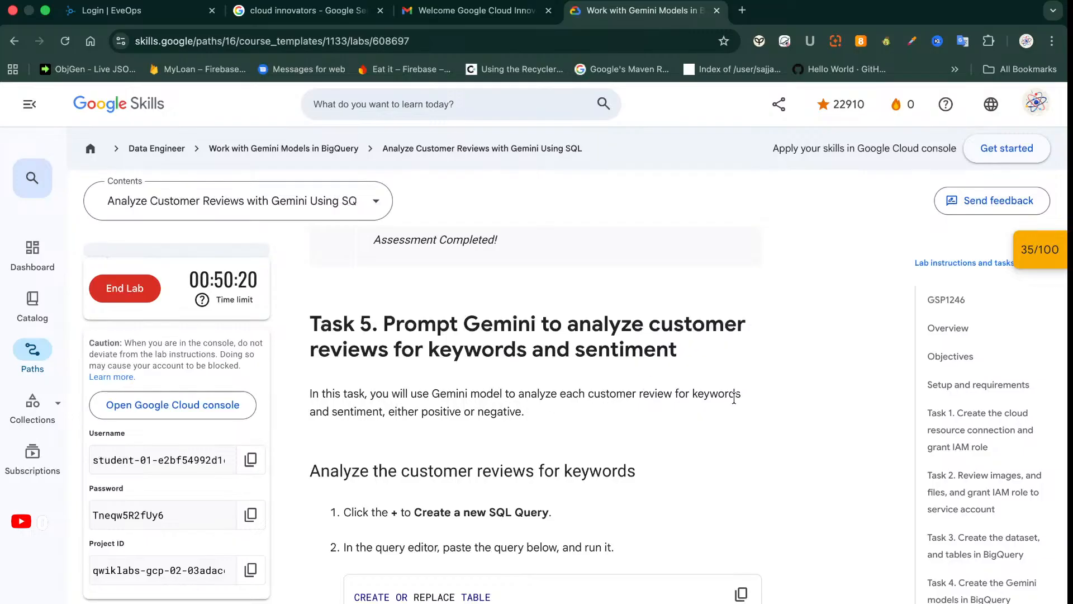
pyautogui.scroll(-3, 521, 420)
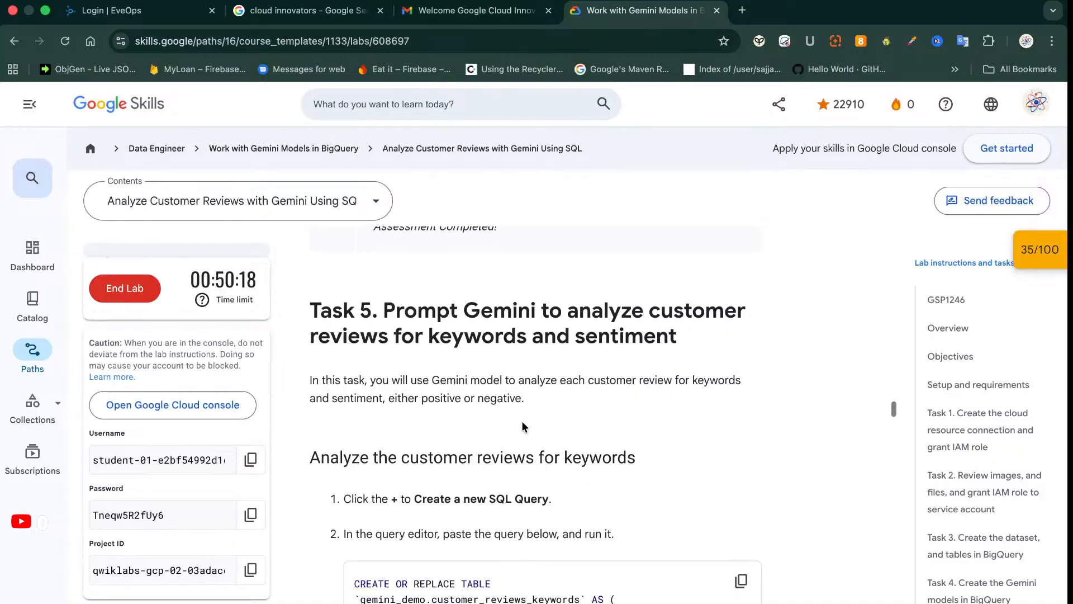
pyautogui.scroll(-2, 522, 421)
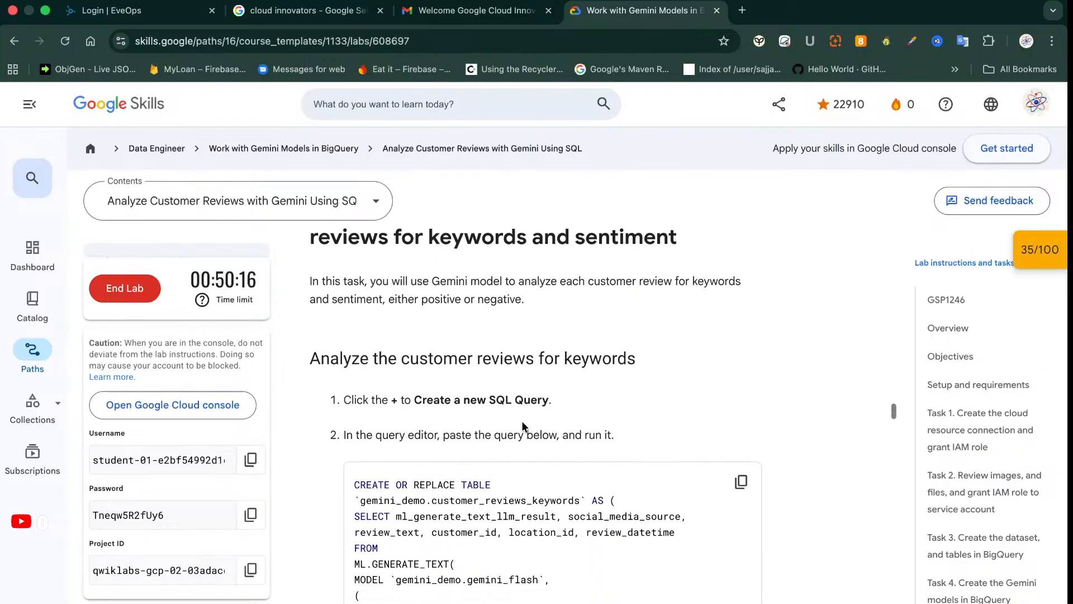
pyautogui.scroll(-1, 523, 423)
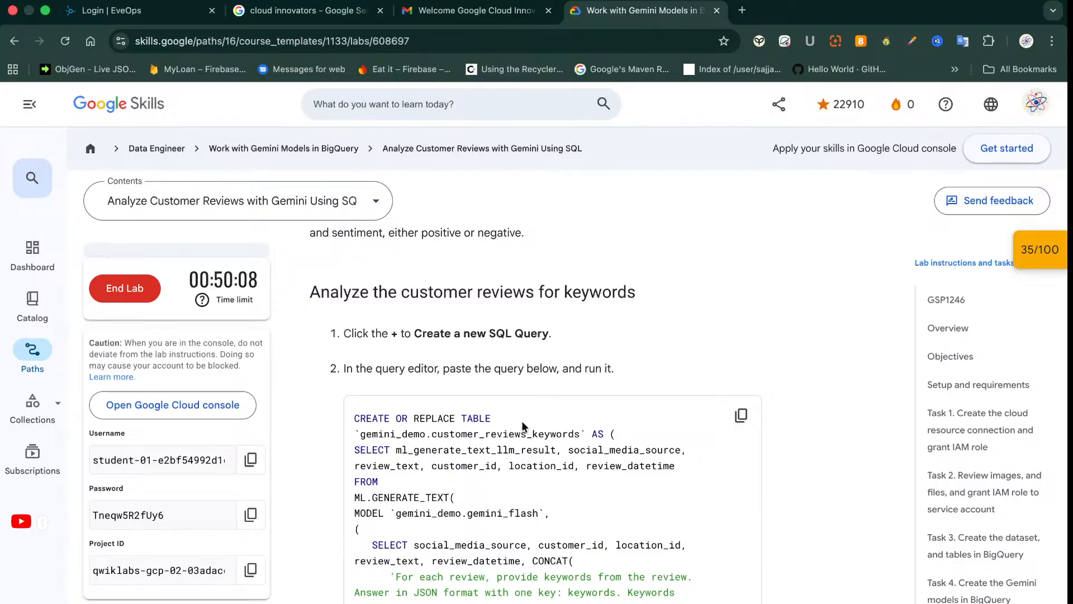
pyautogui.click(741, 415)
pyautogui.scroll(-5, 687, 496)
pyautogui.scroll(1, 685, 496)
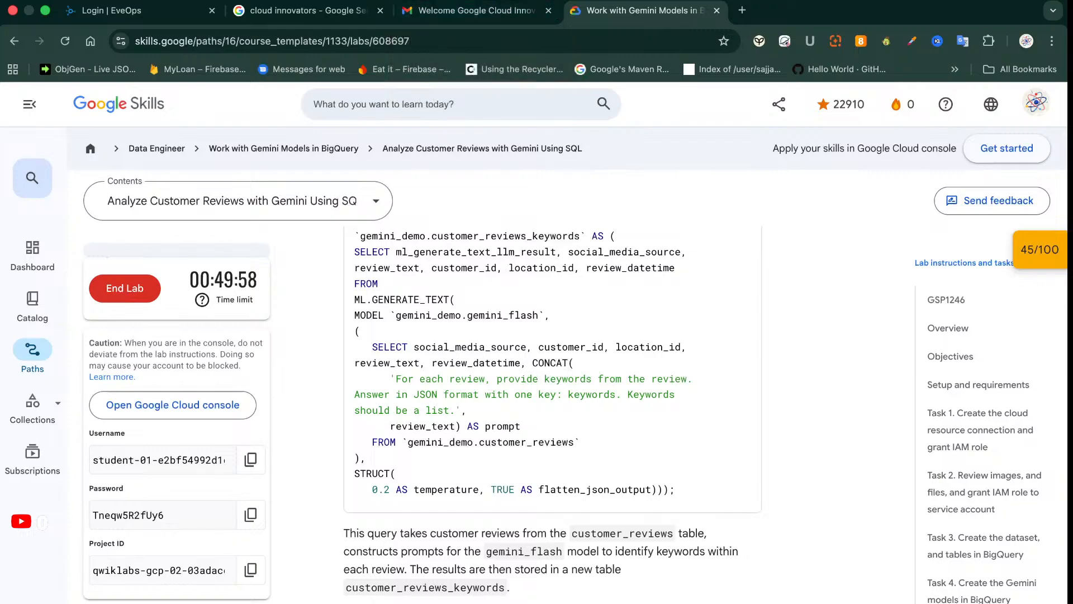
# In BigQuery, run the copied SQL in a new query to create gemini_demo.customer_reviews_keywords with the gemini_flash model, and dismiss the cost-control tip
pyautogui.click(484, 274)
pyautogui.scroll(4, 483, 272)
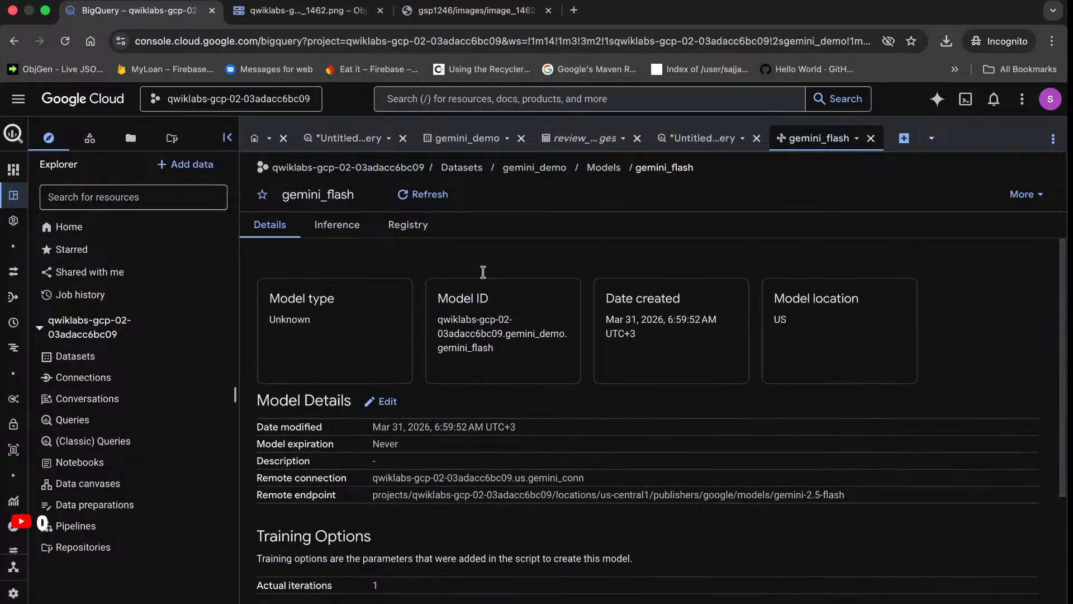
pyautogui.click(904, 138)
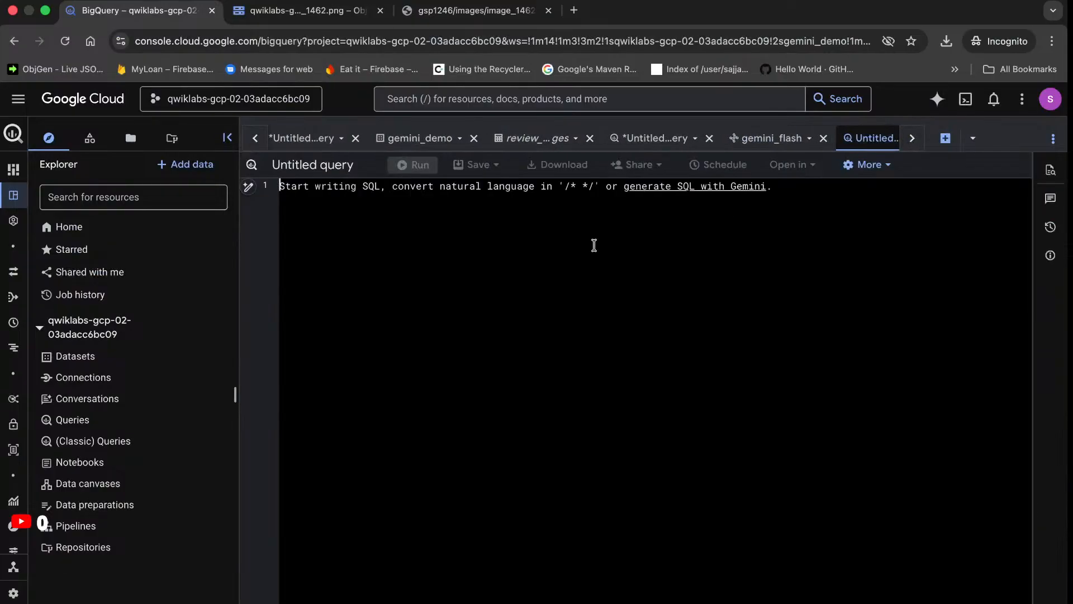
pyautogui.press('super+v')
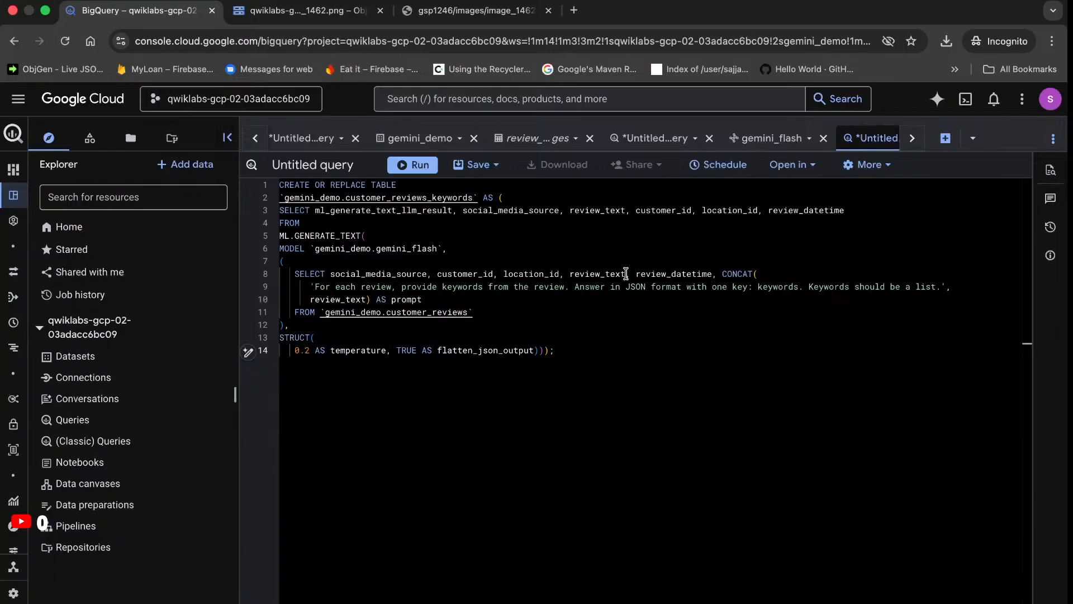
pyautogui.click(417, 166)
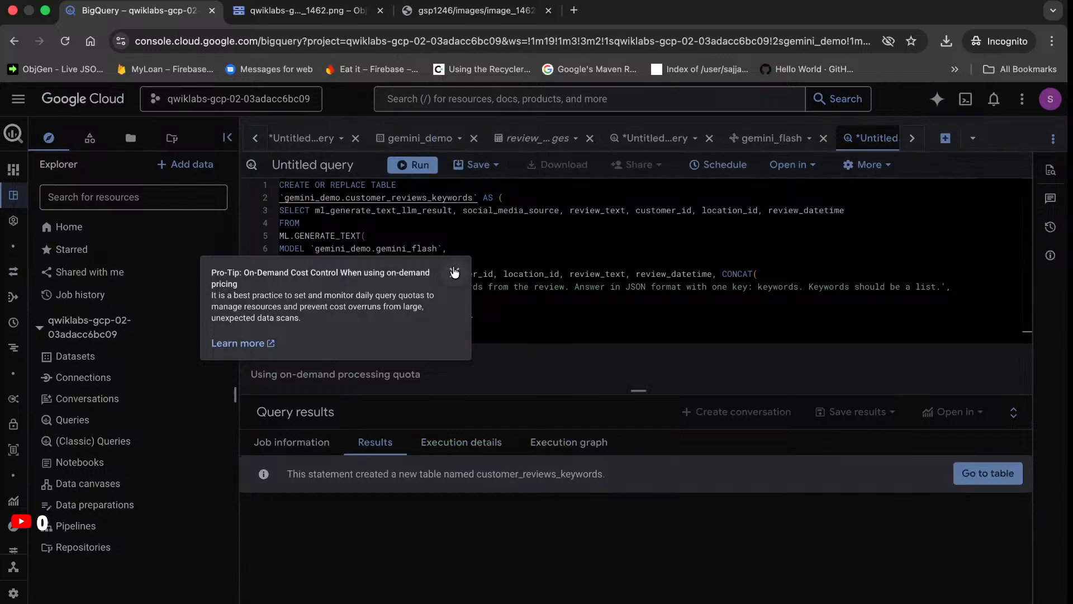
pyautogui.click(454, 272)
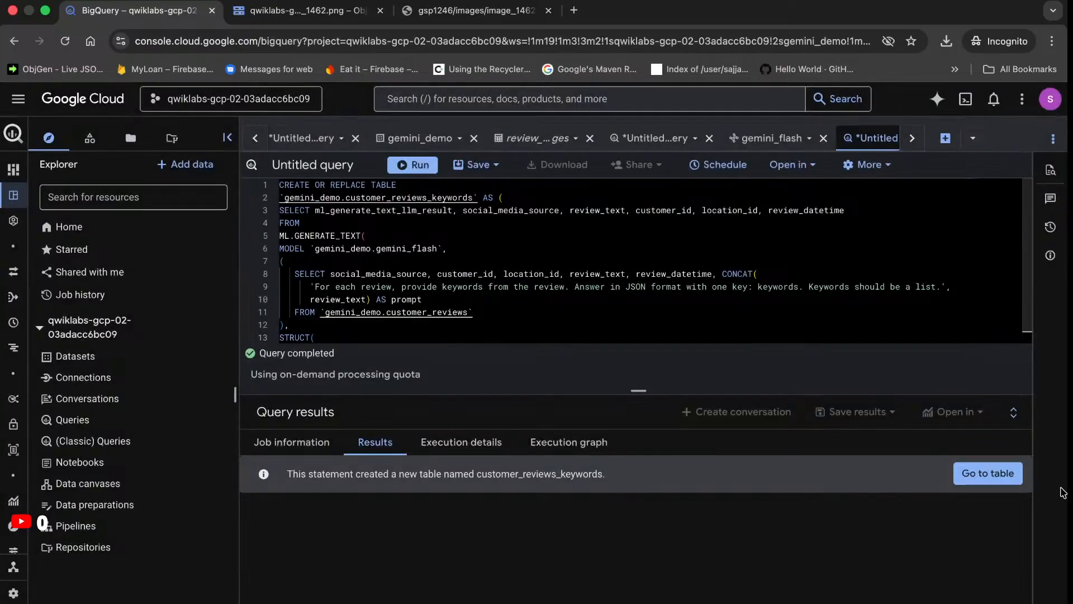
# Refresh the gemini_demo dataset's table list and open the schema of the customer_reviews_keywords table
pyautogui.click(430, 144)
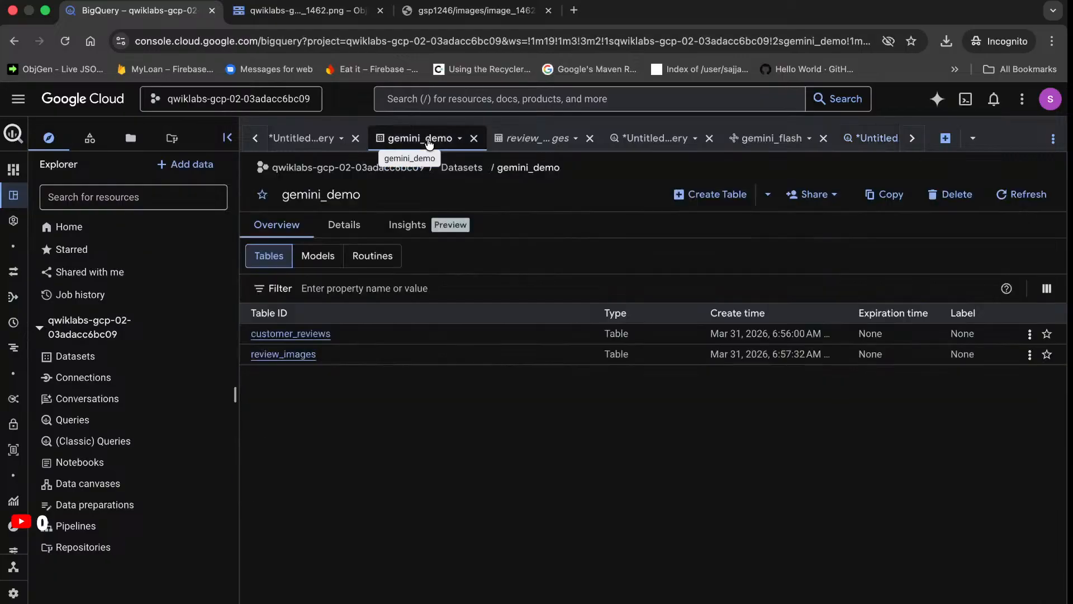
pyautogui.click(1004, 194)
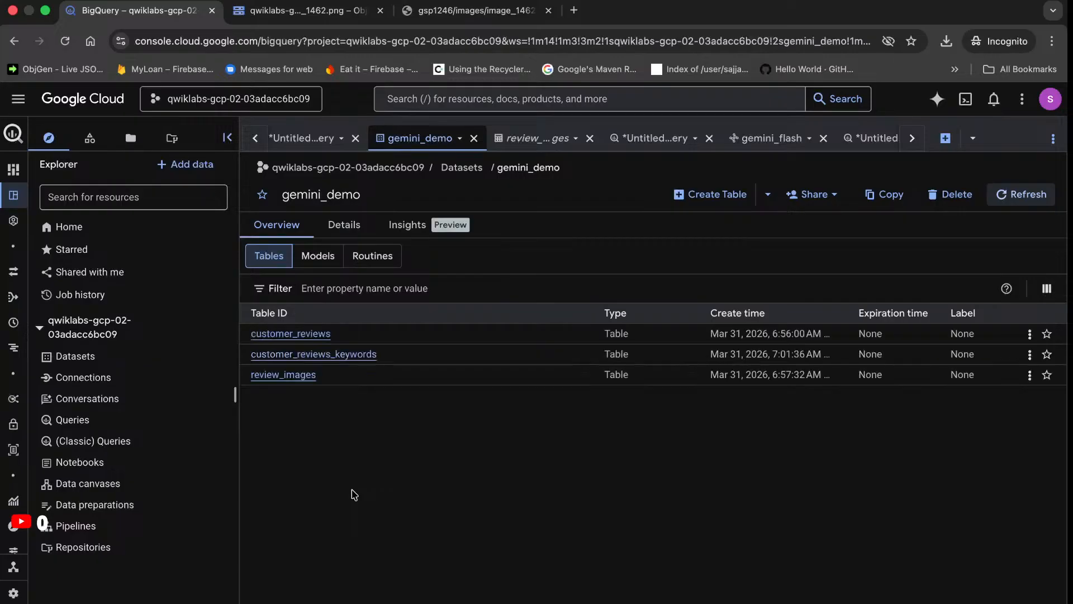
pyautogui.click(361, 356)
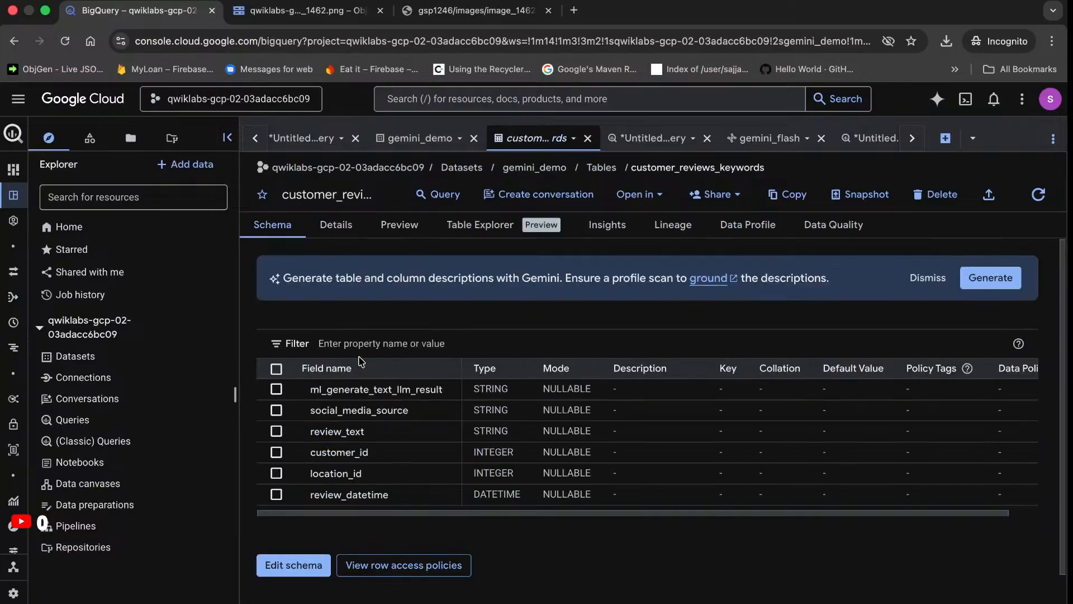
# Query the social_media_source field of customer_reviews_keywords with LIMIT 1000 in a split view
pyautogui.click(277, 410)
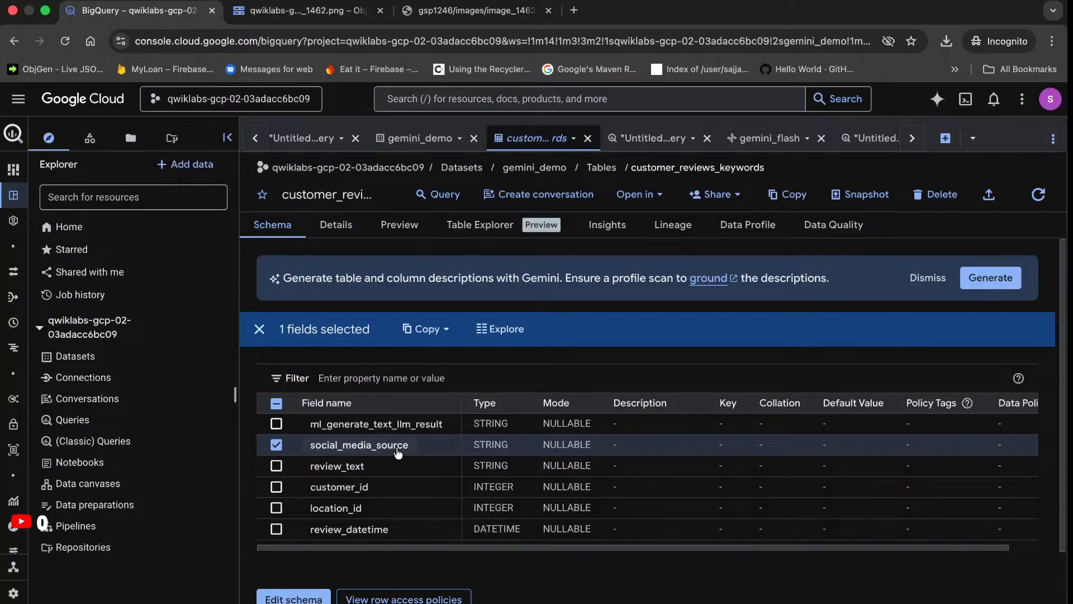
pyautogui.click(418, 446)
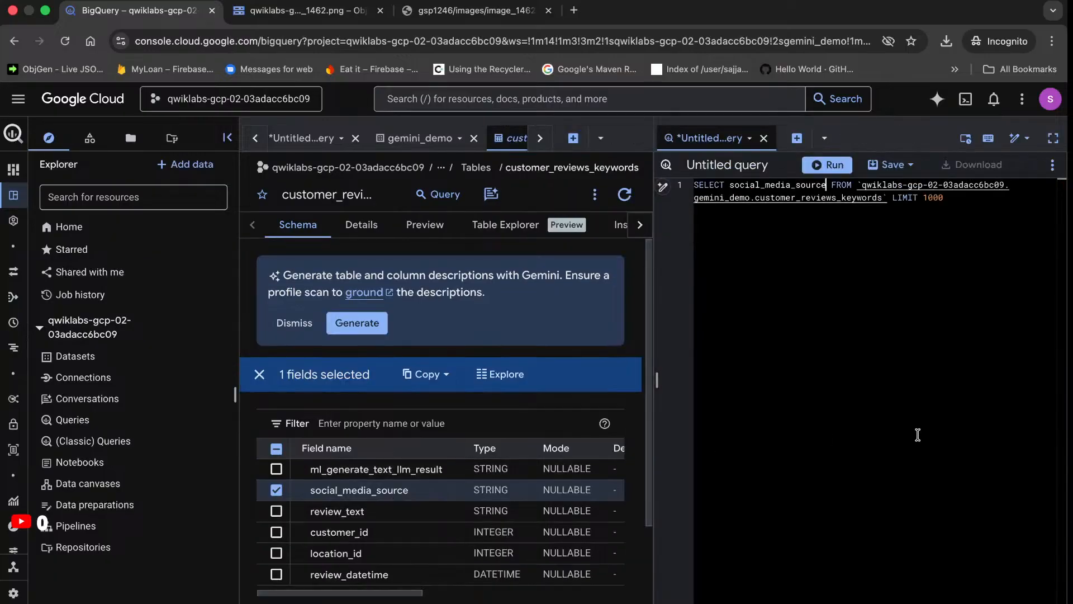
pyautogui.click(834, 166)
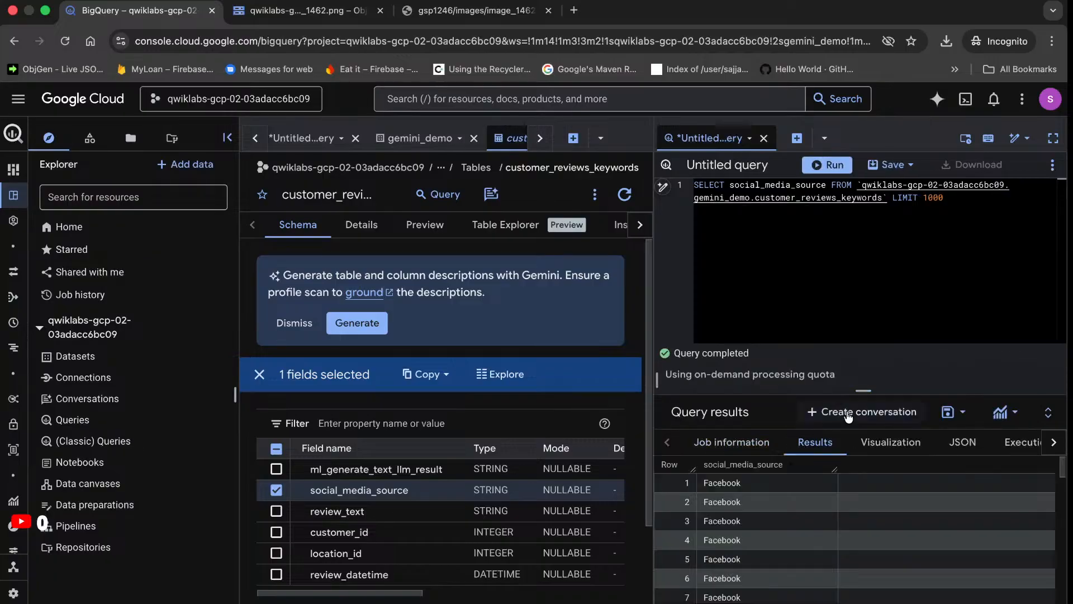
# Review the social_media_source values in the query results down to the last row
pyautogui.scroll(-5, 783, 530)
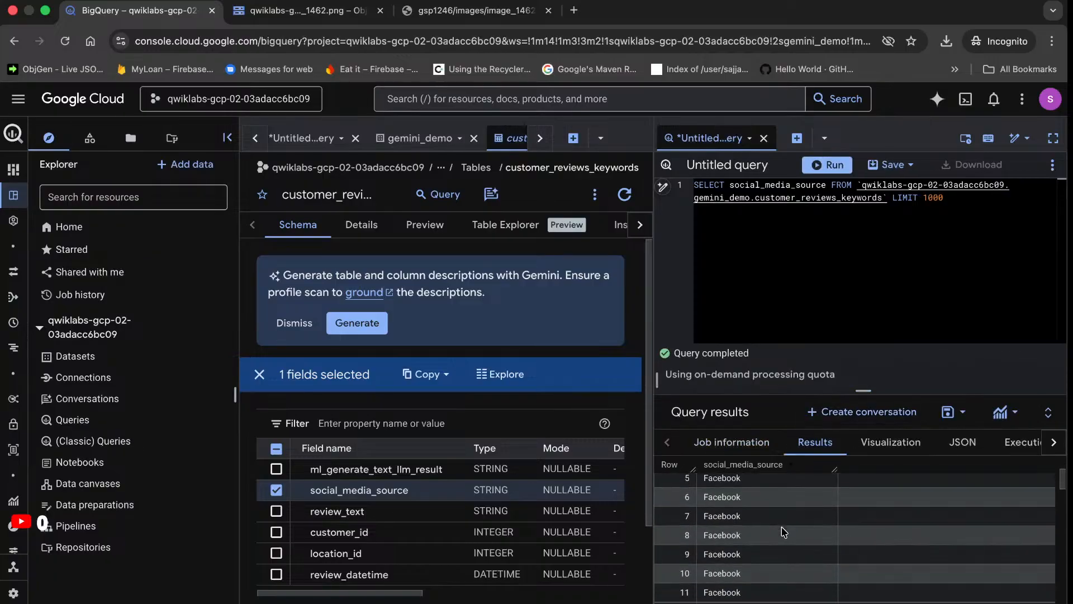
pyautogui.scroll(-6, 784, 531)
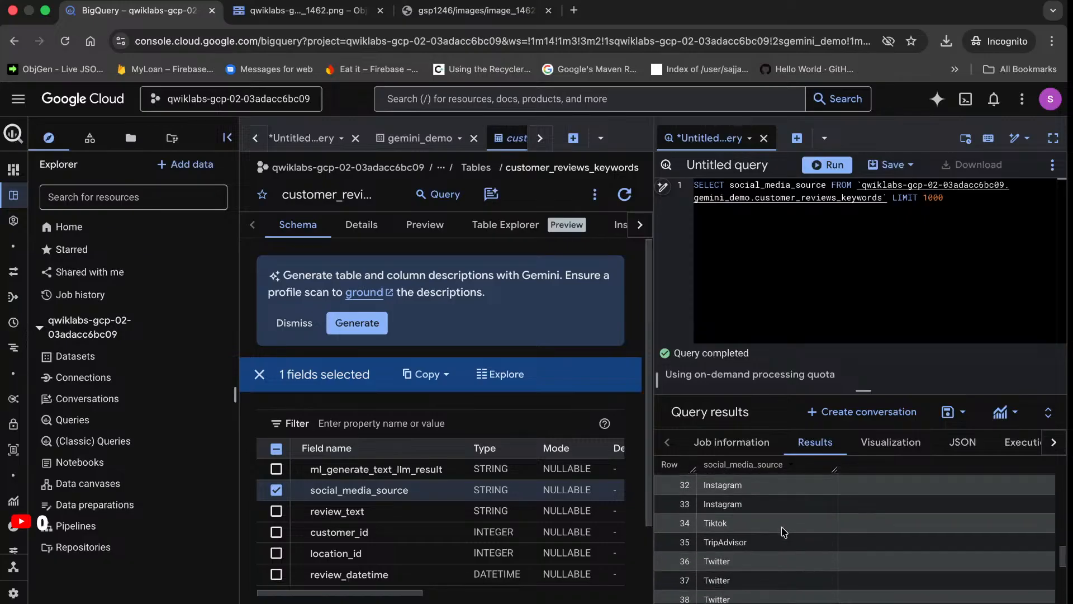
pyautogui.scroll(-3, 784, 531)
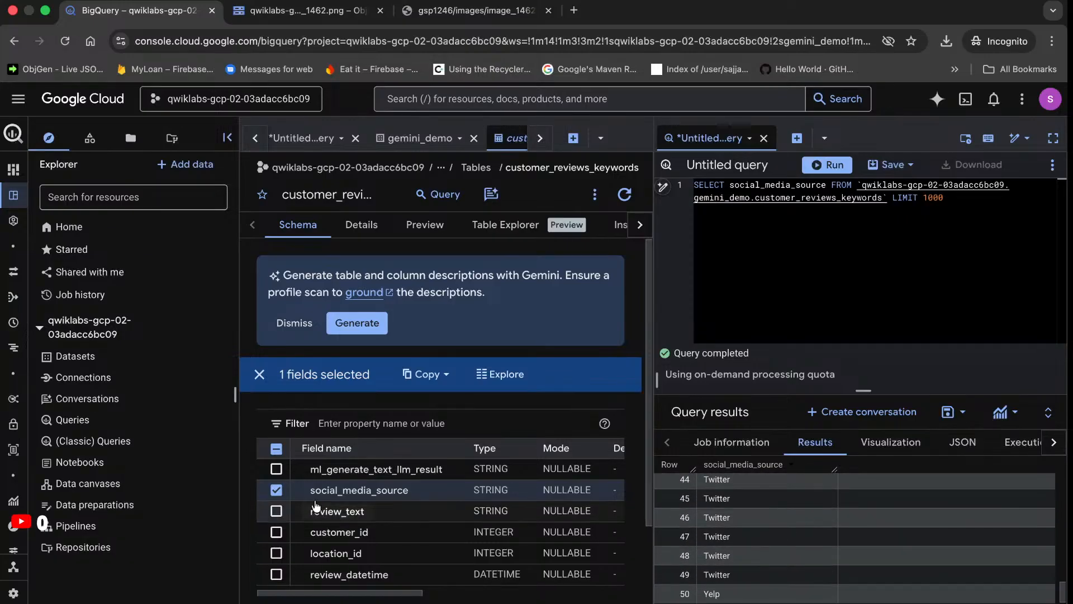
# Try to query the ml_generate_text_llm_result field by adding it to the existing SELECT statement, and reselect only social_media_source in the schema
pyautogui.click(277, 492)
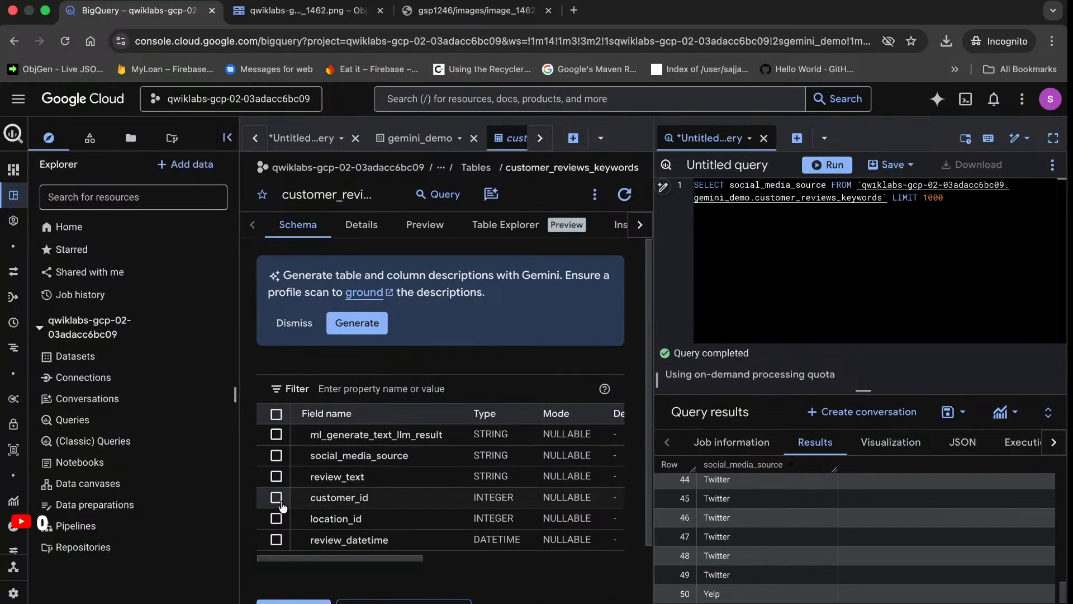
pyautogui.click(276, 414)
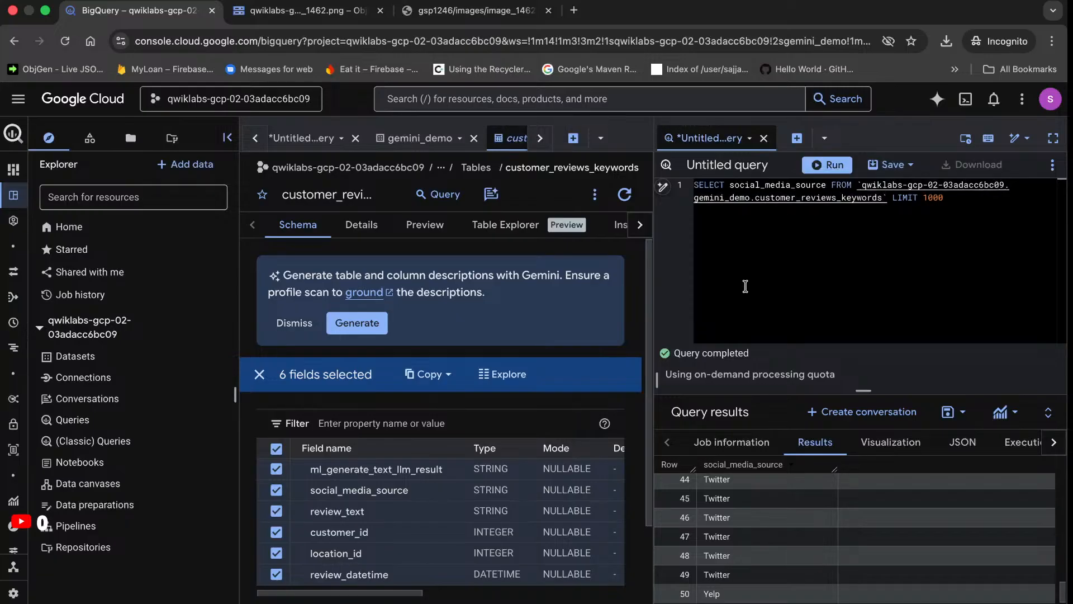
pyautogui.click(487, 474)
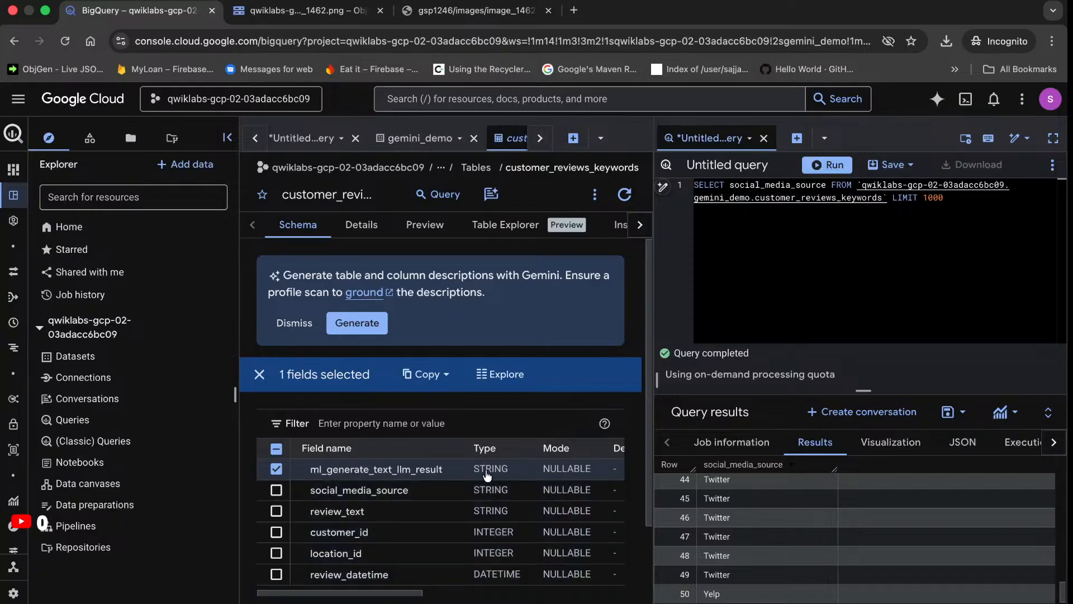
pyautogui.click(401, 470)
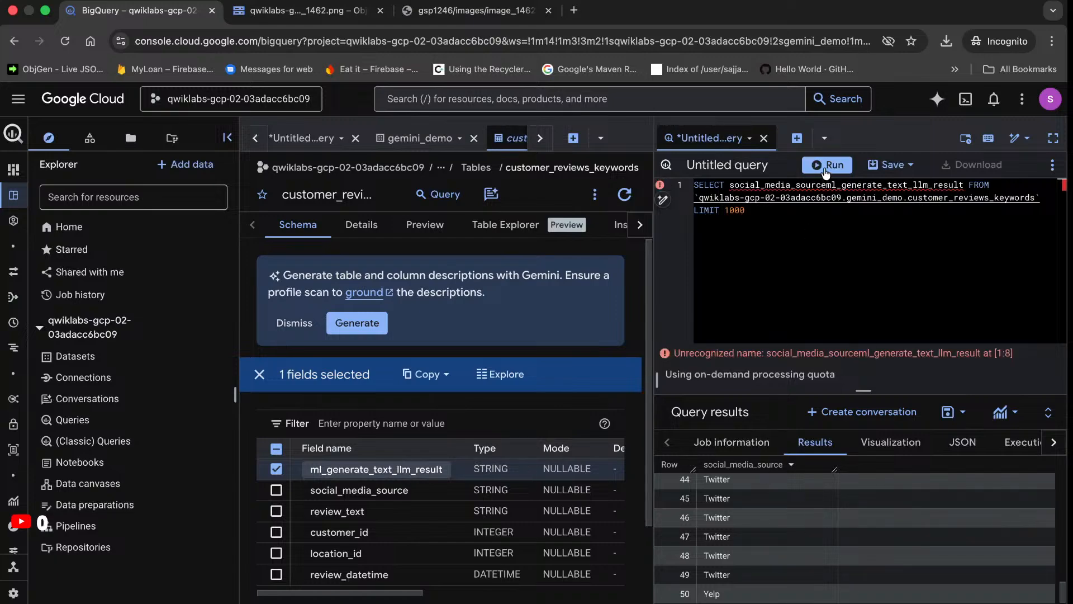
pyautogui.click(827, 167)
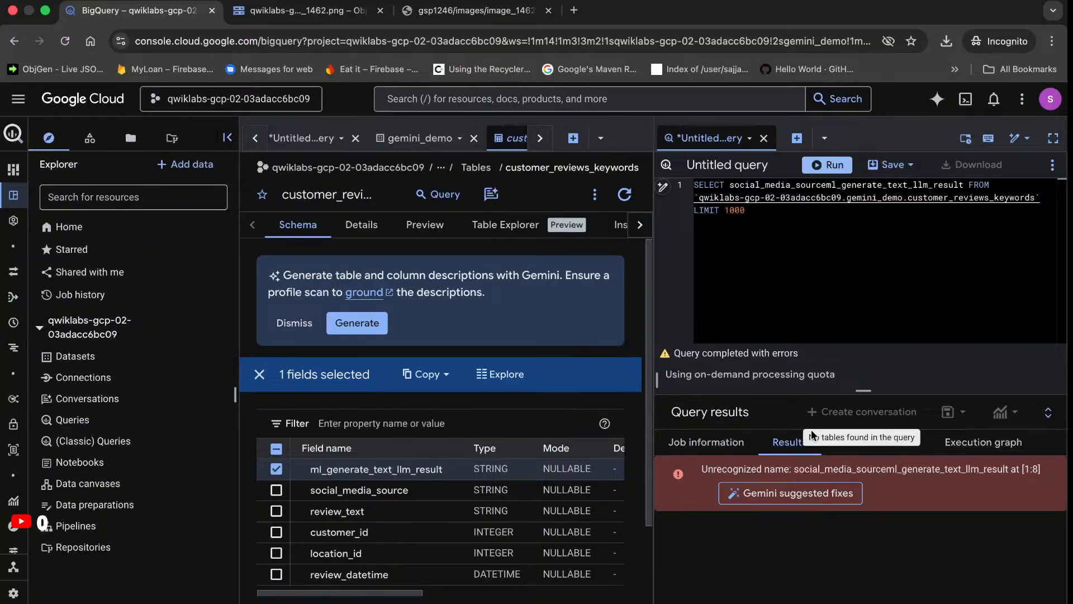
pyautogui.click(278, 469)
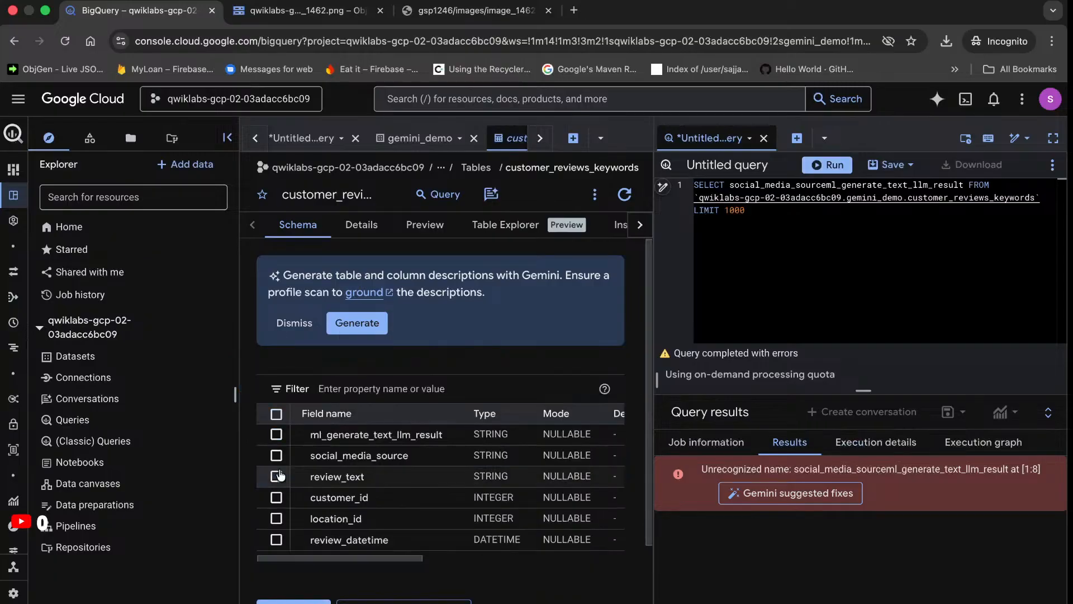
pyautogui.click(277, 455)
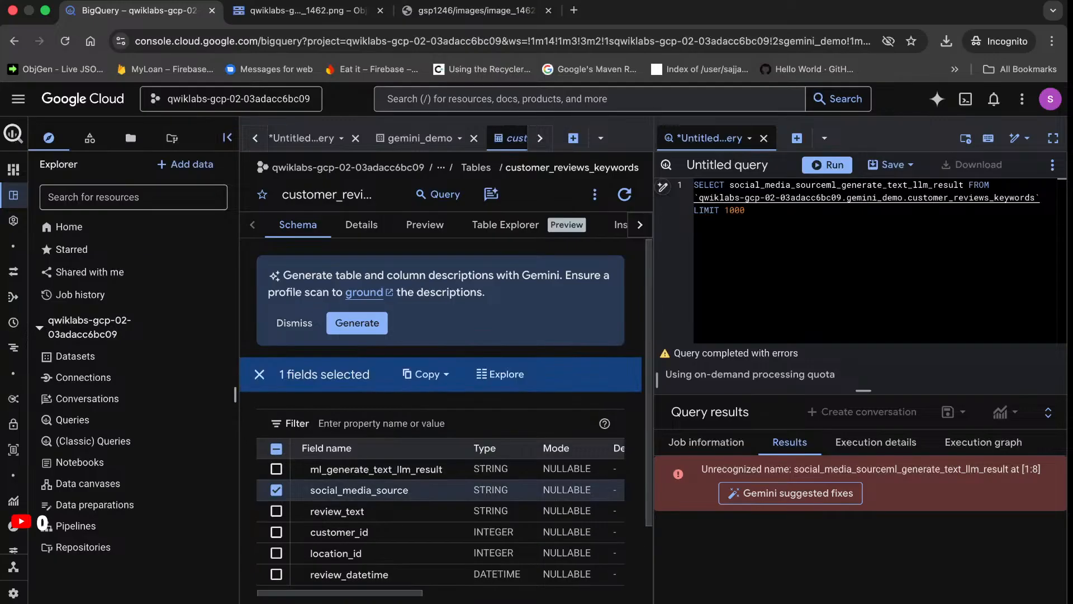
# Switch to the Google Skills lab page, read the remaining keyword-analysis instructions, and copy the SELECT * query for customer_reviews_keywords
pyautogui.click(420, 295)
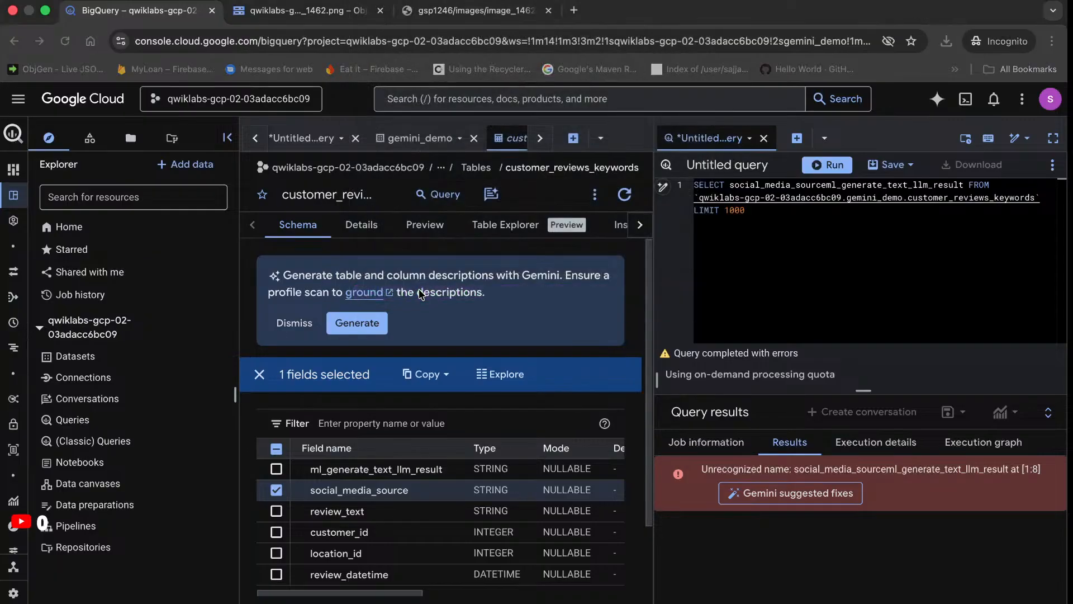
pyautogui.scroll(-2, 441, 393)
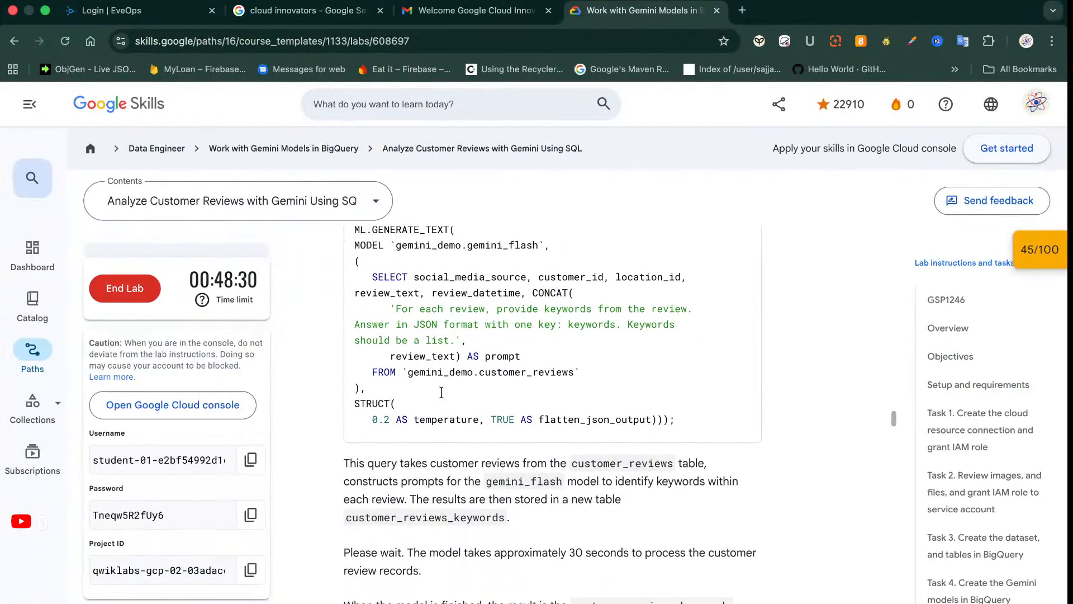
pyautogui.scroll(-2, 441, 393)
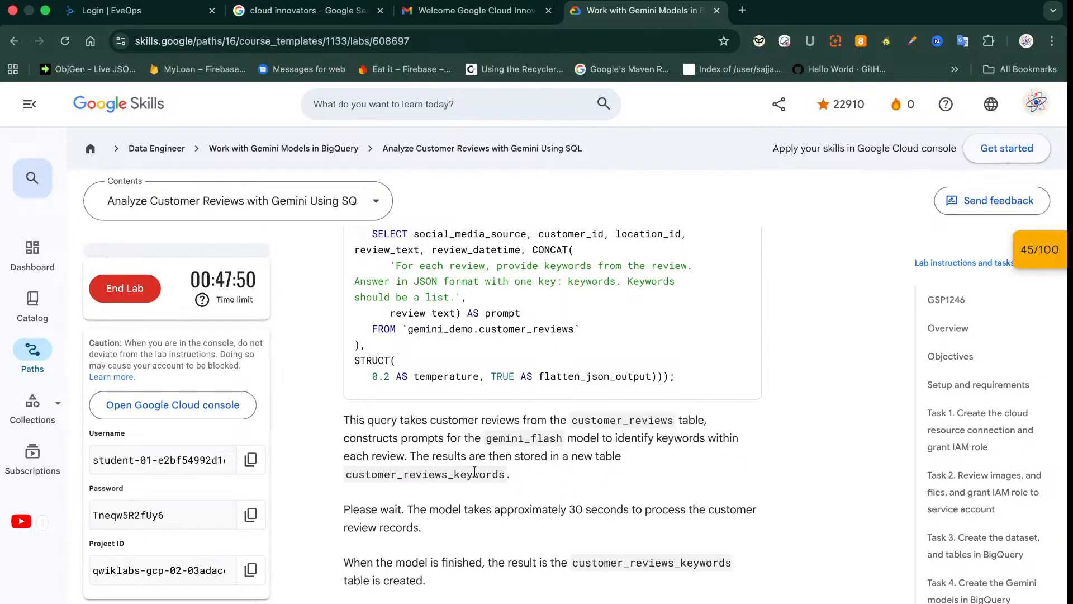
pyautogui.scroll(-2, 464, 482)
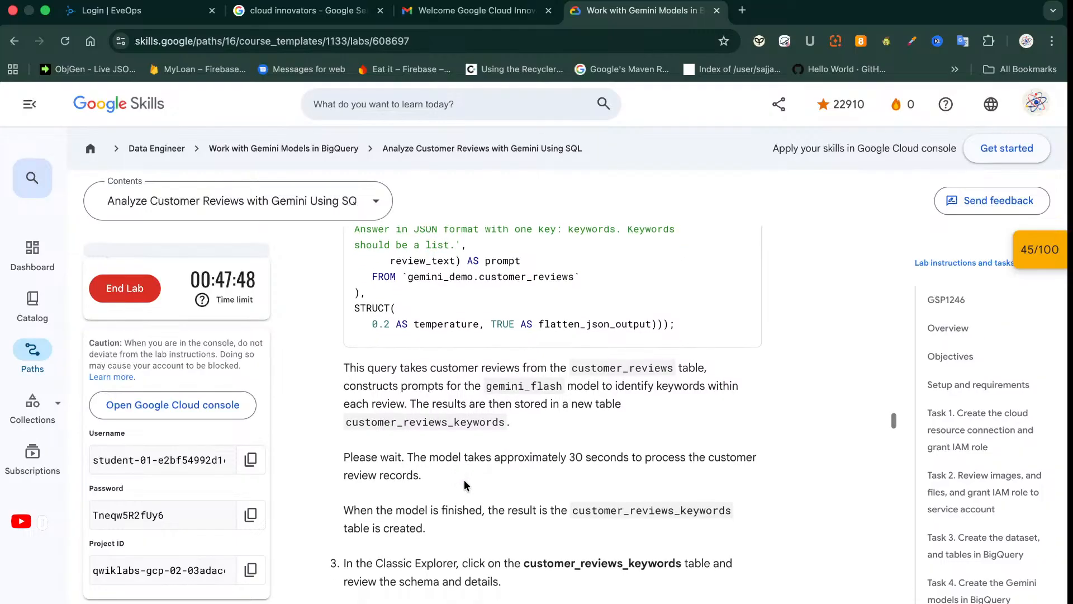
pyautogui.scroll(-1, 464, 485)
pyautogui.scroll(-1, 464, 480)
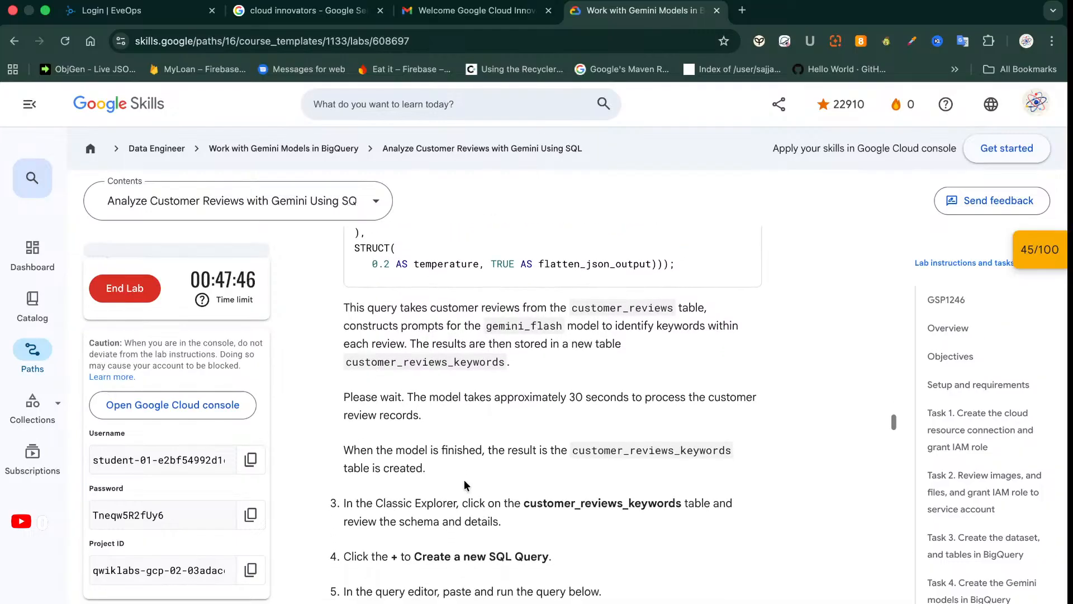
pyautogui.scroll(-3, 464, 481)
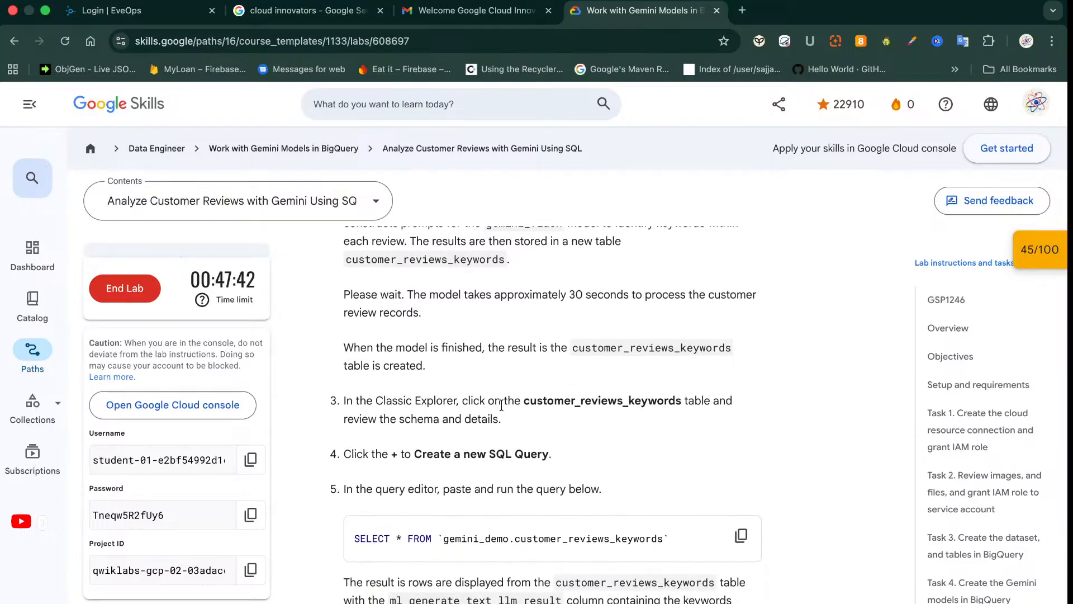
pyautogui.scroll(-1, 501, 404)
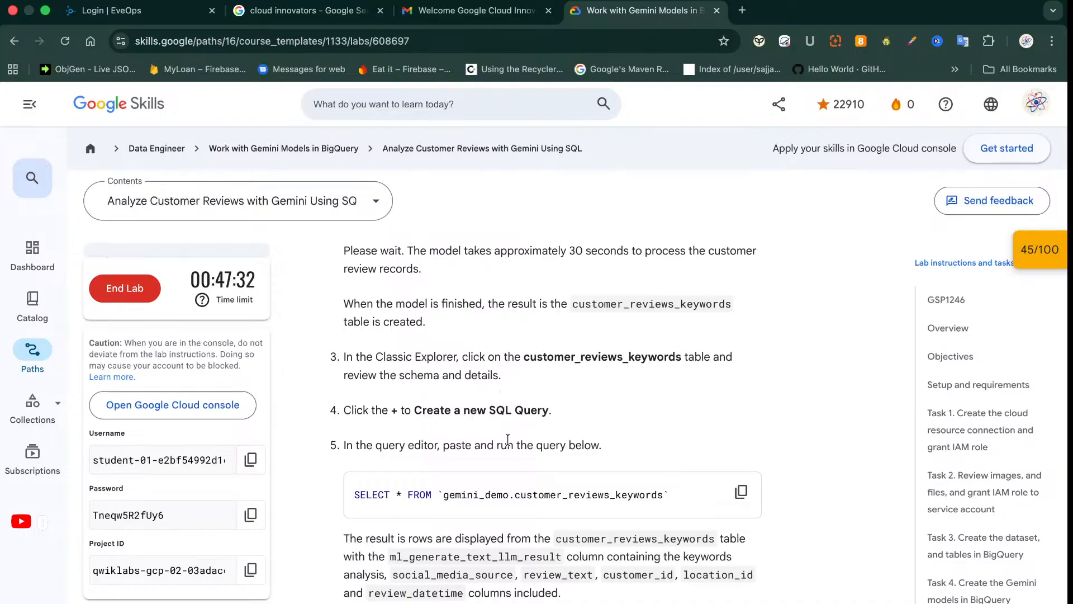
pyautogui.scroll(-1, 488, 443)
pyautogui.scroll(-1, 489, 441)
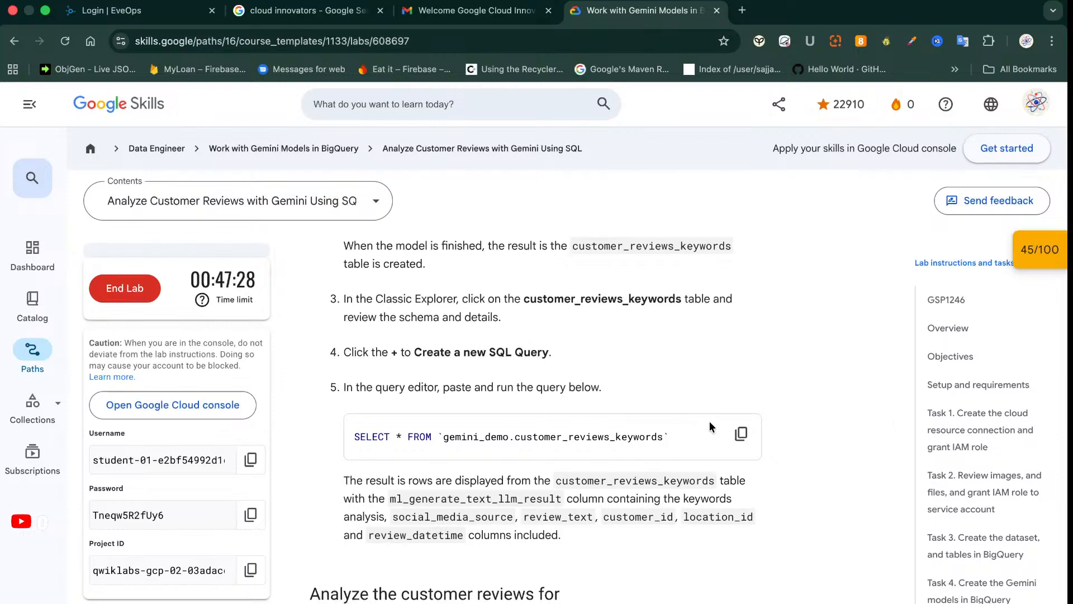
pyautogui.click(743, 435)
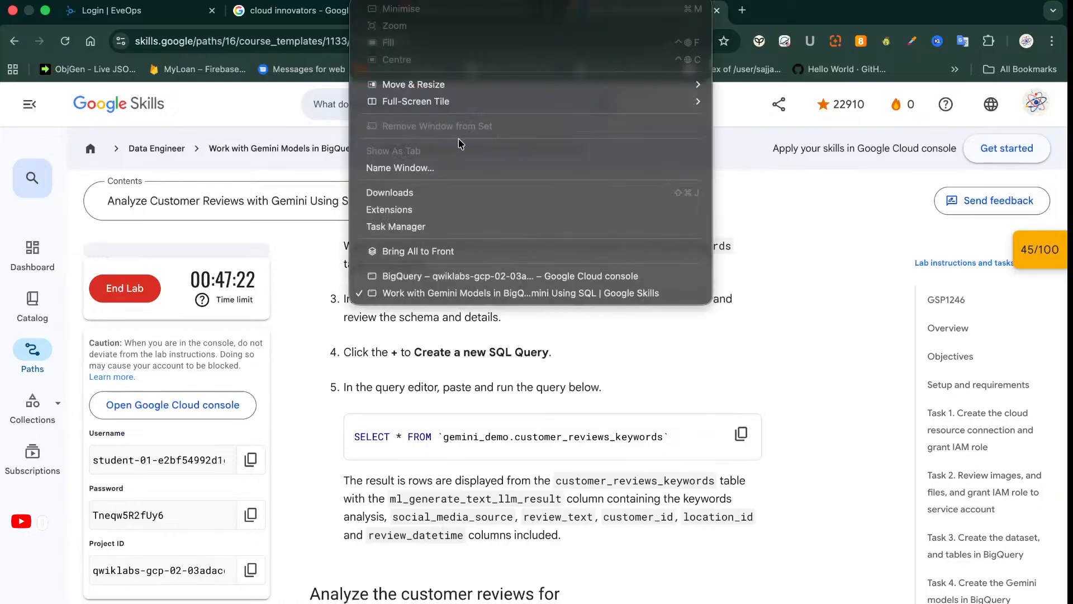
# Back in BigQuery, replace the split-view query with SELECT * FROM `gemini_demo.customer_reviews_keywords` and run it
pyautogui.click(454, 276)
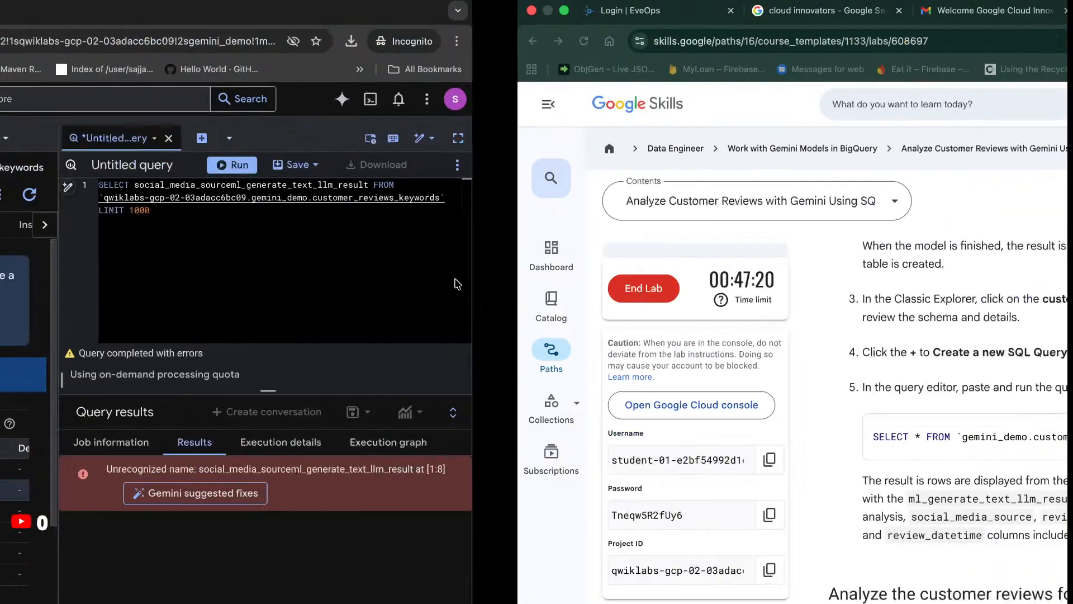
pyautogui.click(748, 255)
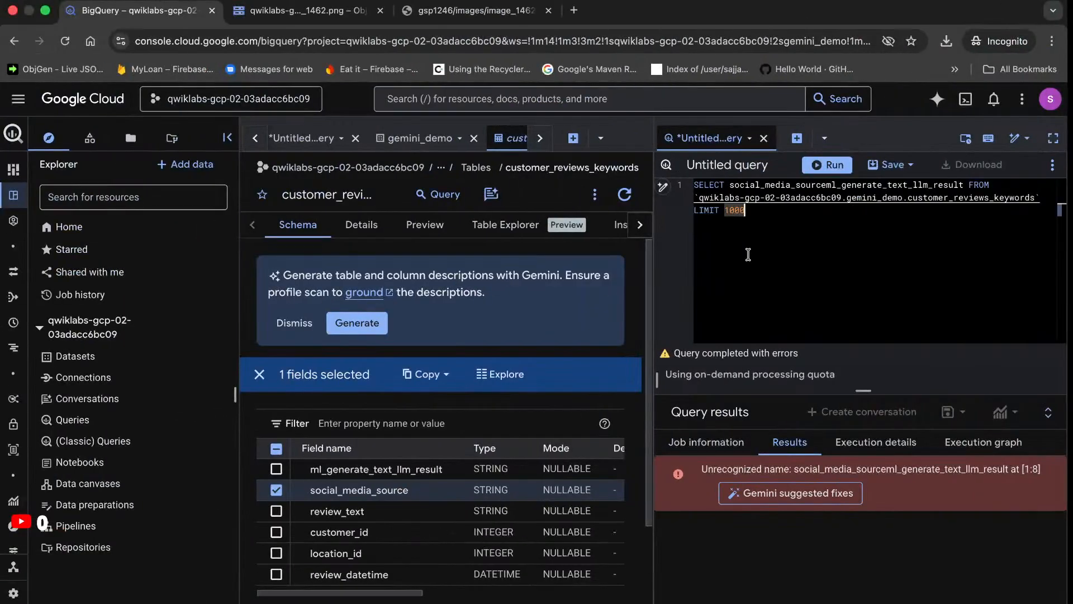
pyautogui.press('super+a')
pyautogui.press('super+v')
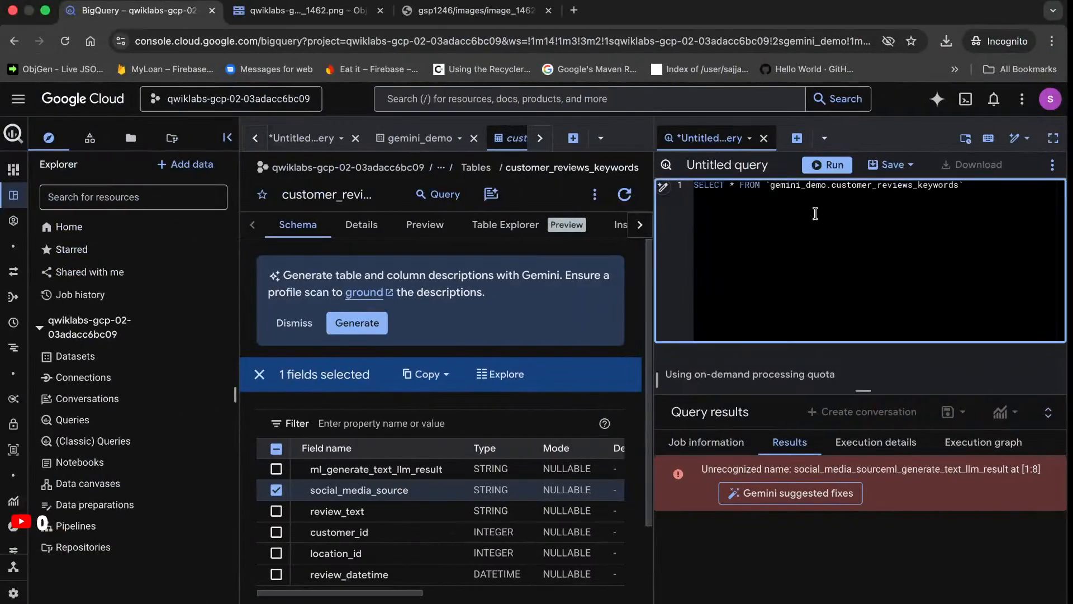
pyautogui.click(822, 167)
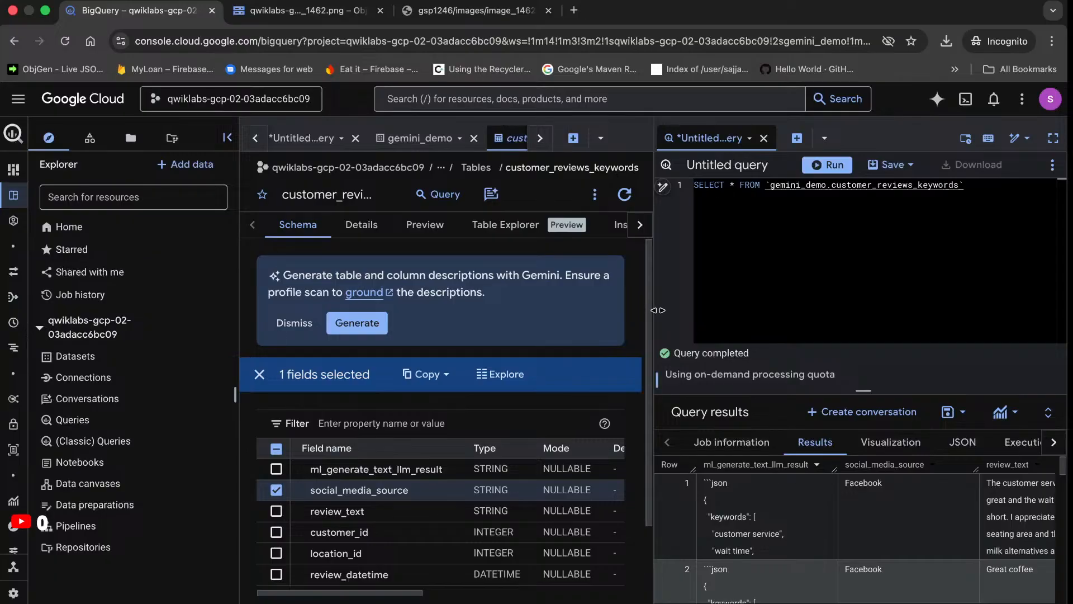
# Close the split-view query and run SELECT * FROM `gemini_demo.customer_reviews_keywords` in a new full-width query
pyautogui.click(573, 139)
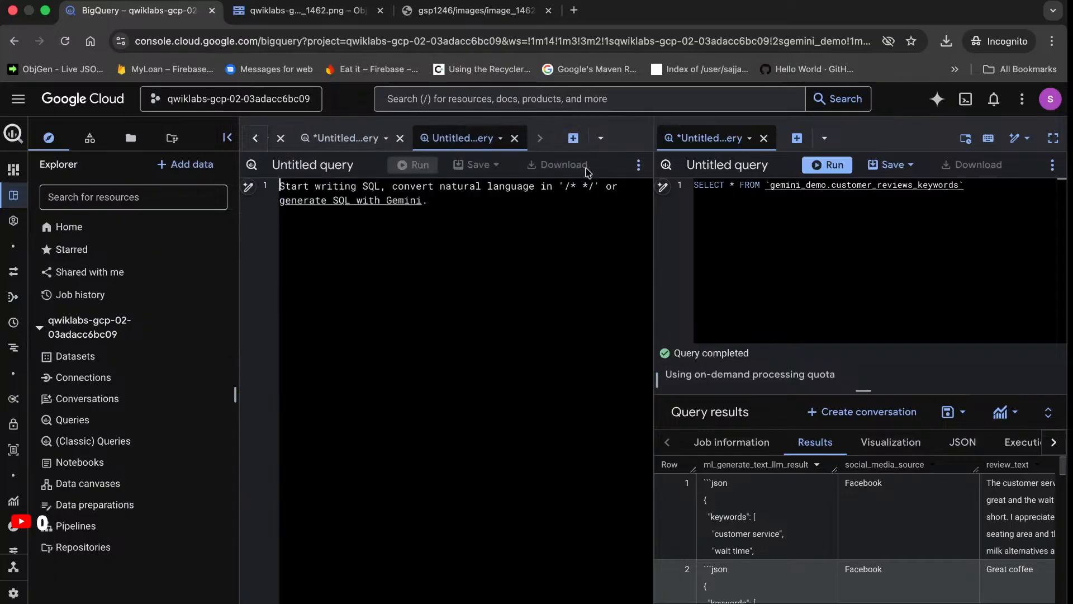
pyautogui.click(763, 138)
pyautogui.click(635, 423)
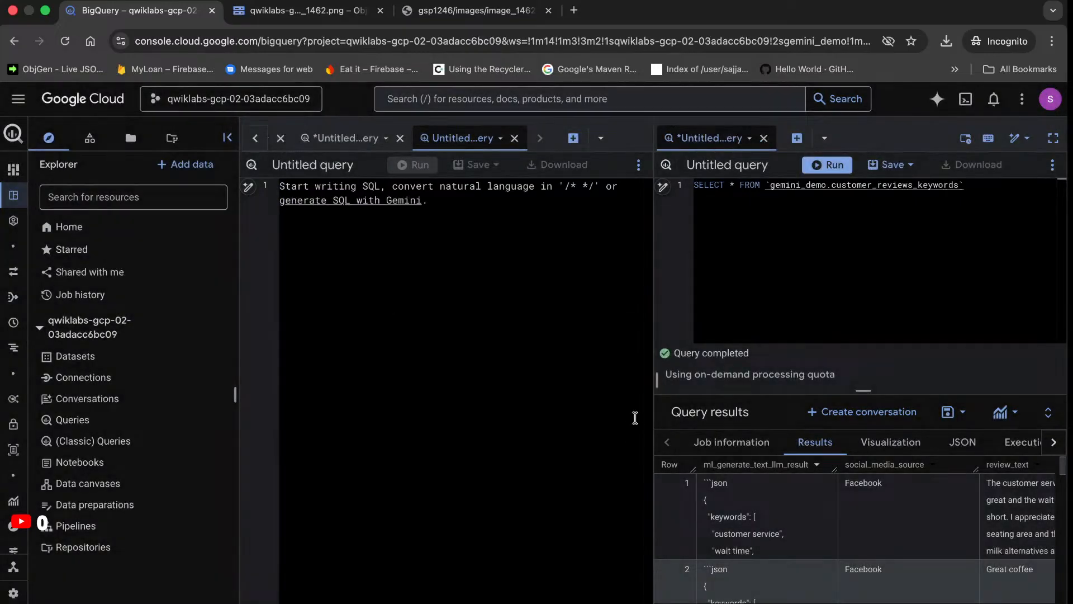
pyautogui.write('SELECT * FROM `gemini_demo.customer_reviews_keywords`')
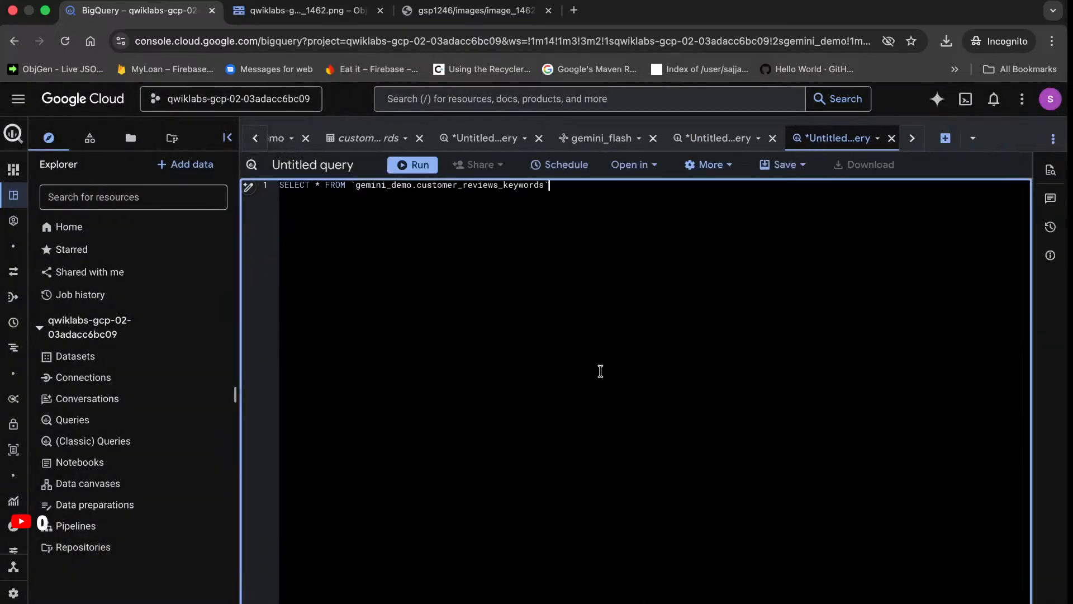
pyautogui.click(421, 166)
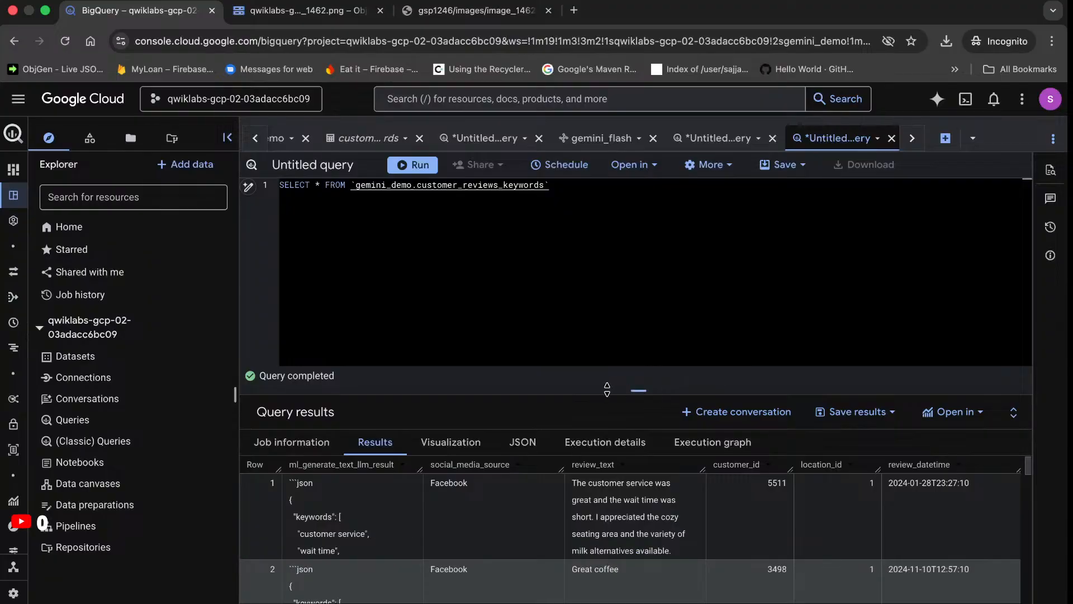
# Enlarge the query results area and examine the generated keywords alongside the review text in each row
pyautogui.moveTo(607, 390); pyautogui.dragTo(607, 297)
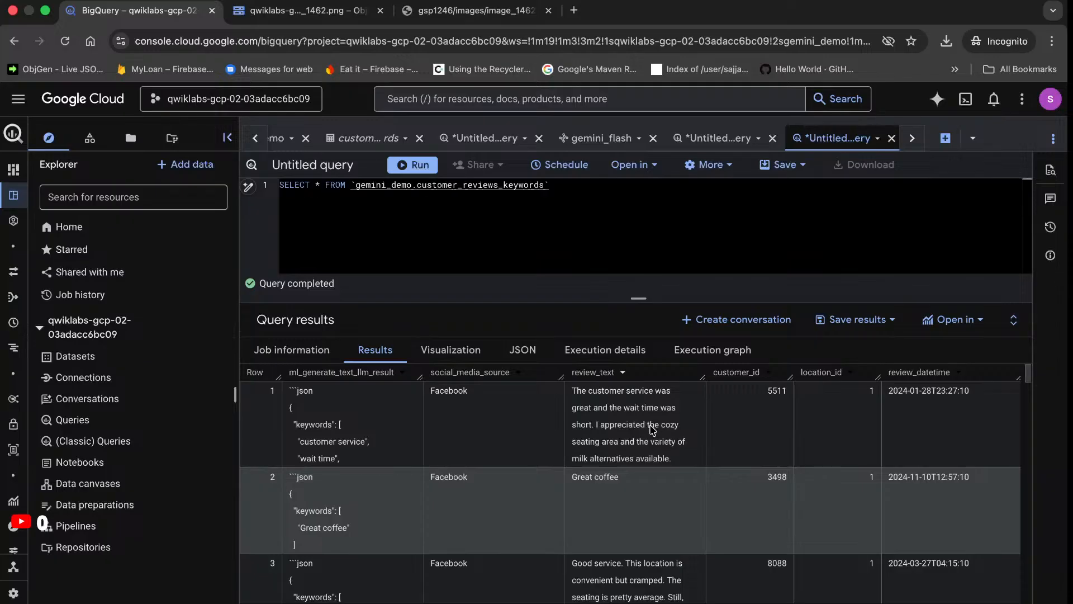
pyautogui.scroll(-2, 652, 430)
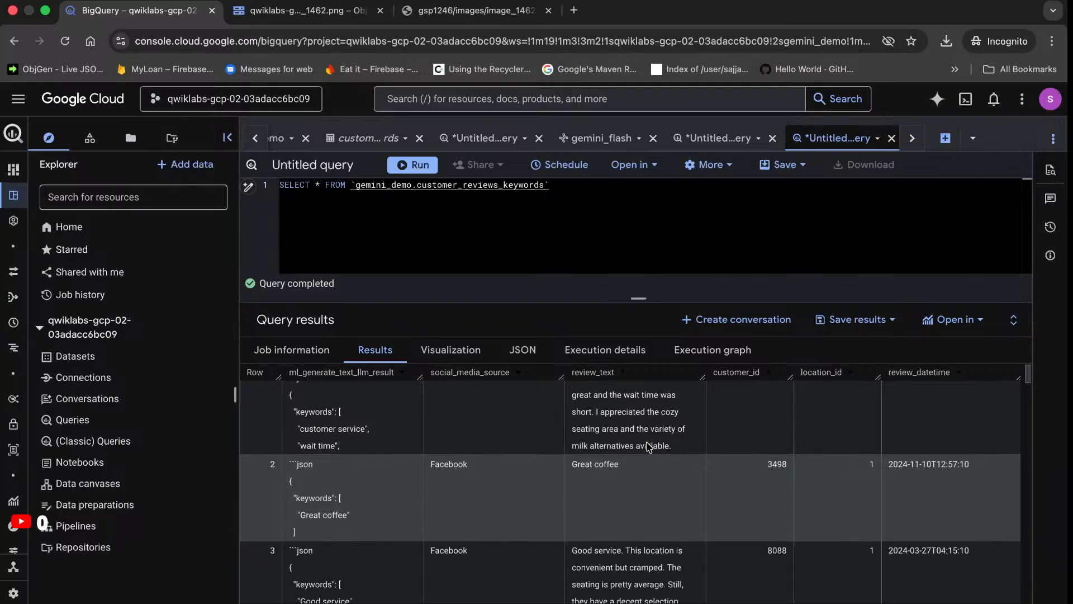
pyautogui.scroll(-2, 648, 446)
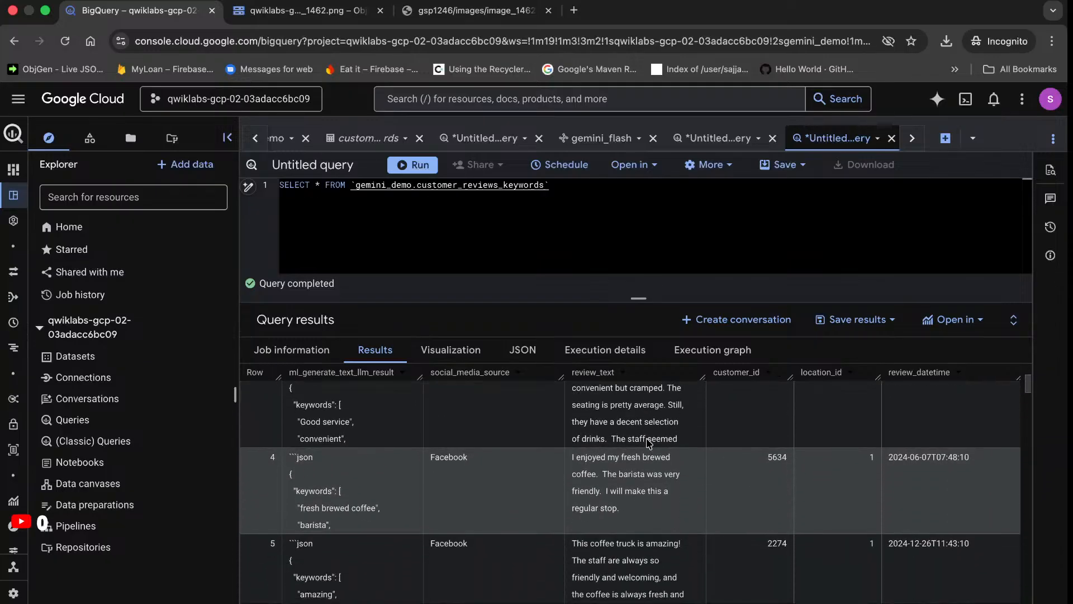
pyautogui.scroll(-2, 780, 462)
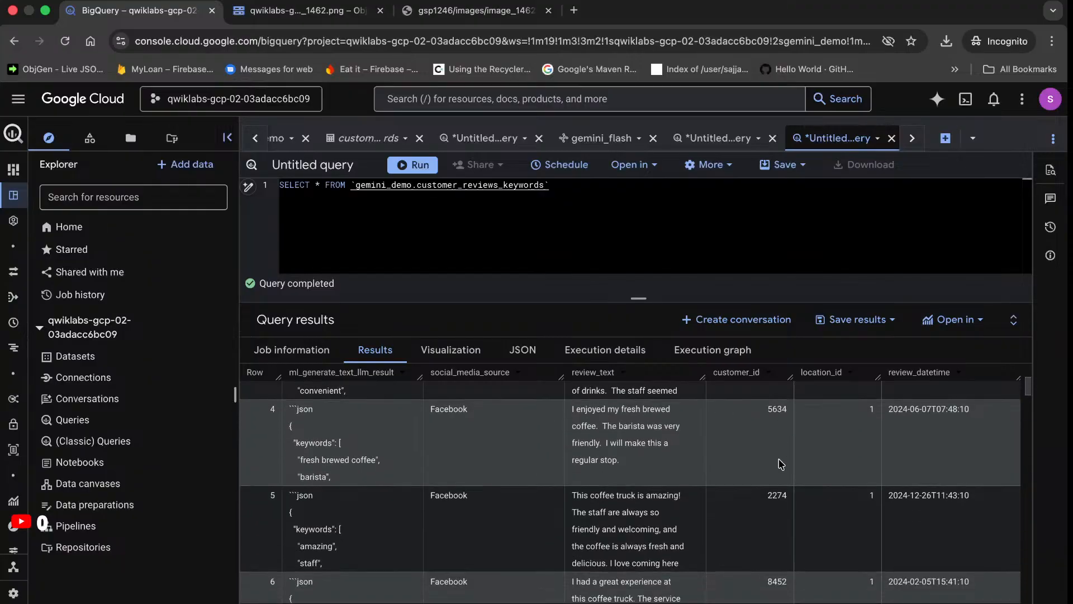
pyautogui.scroll(-10, 781, 464)
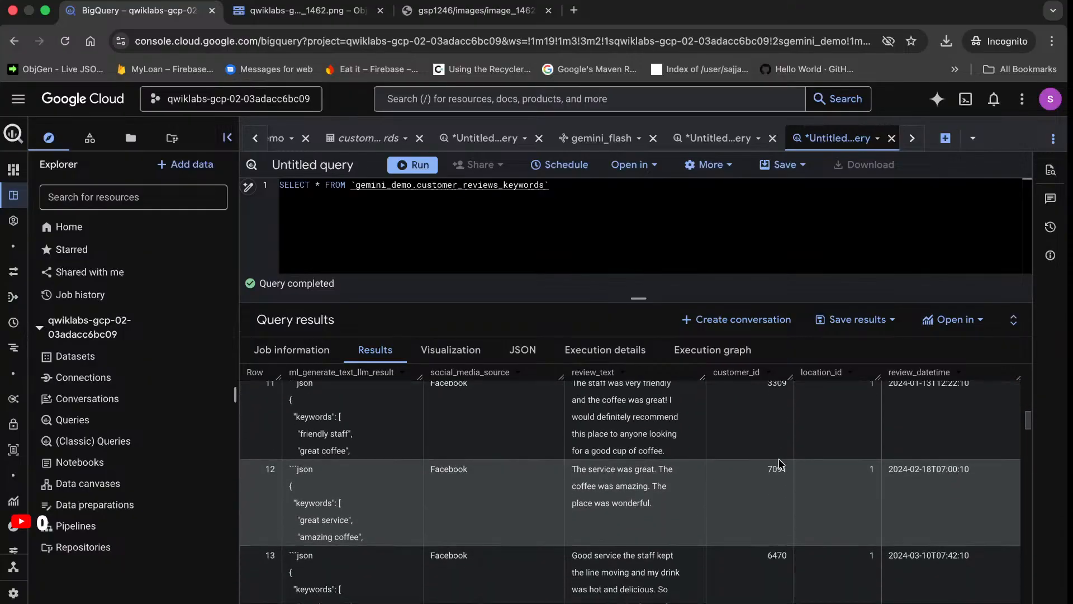
pyautogui.scroll(-4, 780, 464)
pyautogui.scroll(-2, 781, 464)
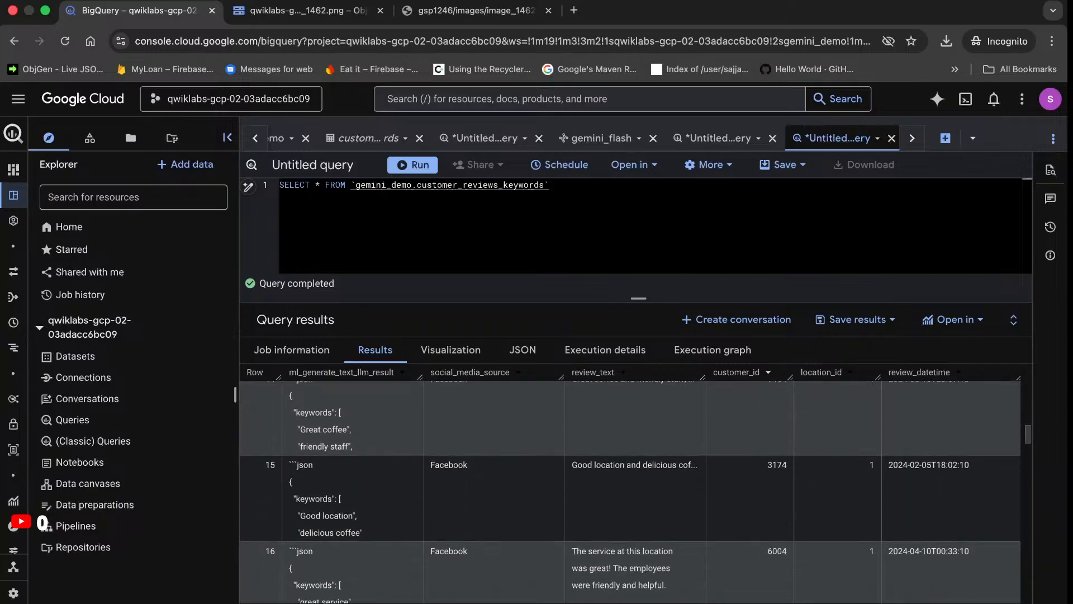
# Switch to the Google Skills lab page and read the start of the positive and negative sentiment analysis instructions
pyautogui.click(380, 1)
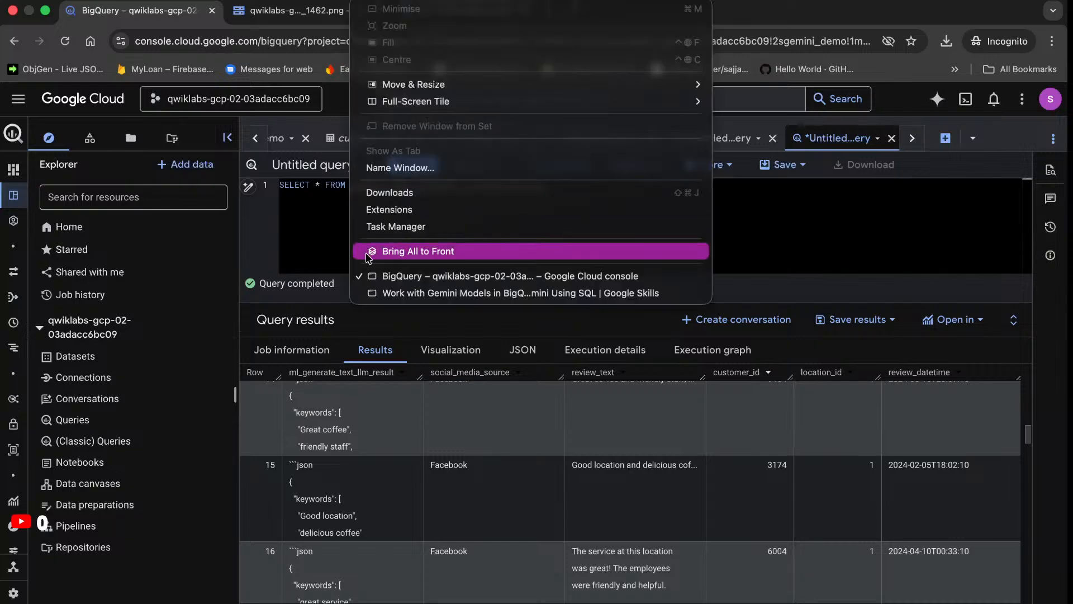
pyautogui.click(375, 292)
pyautogui.scroll(-3, 437, 312)
pyautogui.scroll(-4, 436, 311)
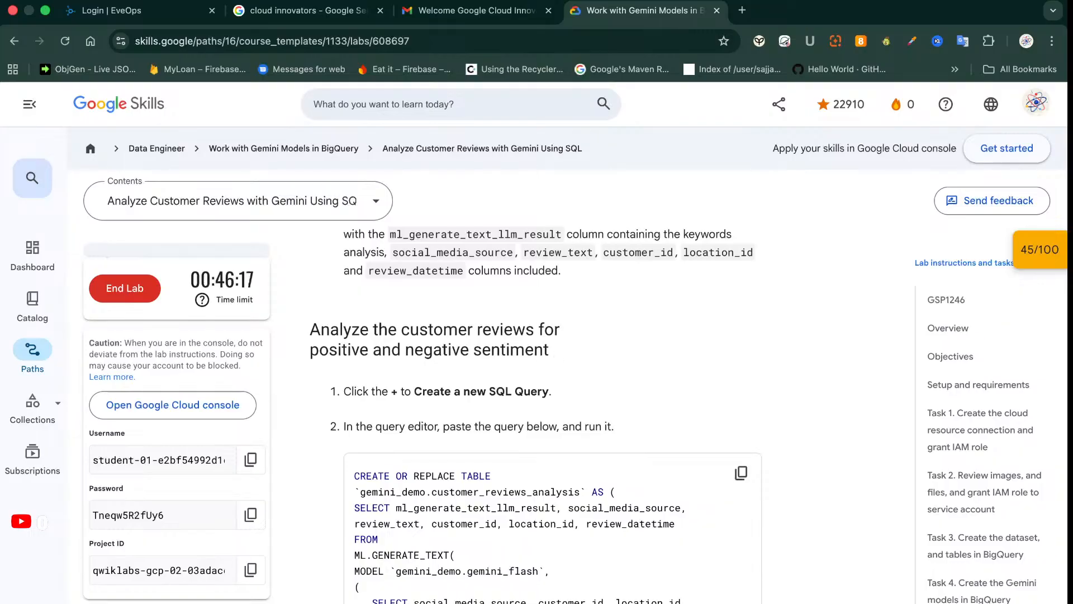
# Return to BigQuery and examine further rows of the customer_reviews_keywords results, comparing the generated keywords with the review text
pyautogui.click(373, 0)
pyautogui.click(429, 280)
pyautogui.scroll(-1, 622, 487)
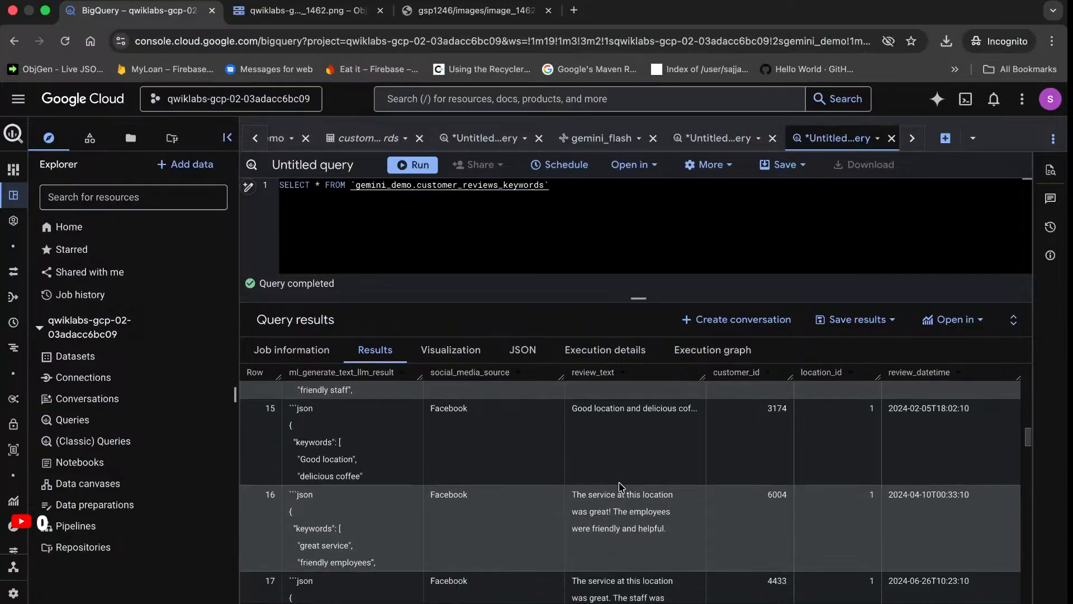
pyautogui.scroll(-10, 622, 488)
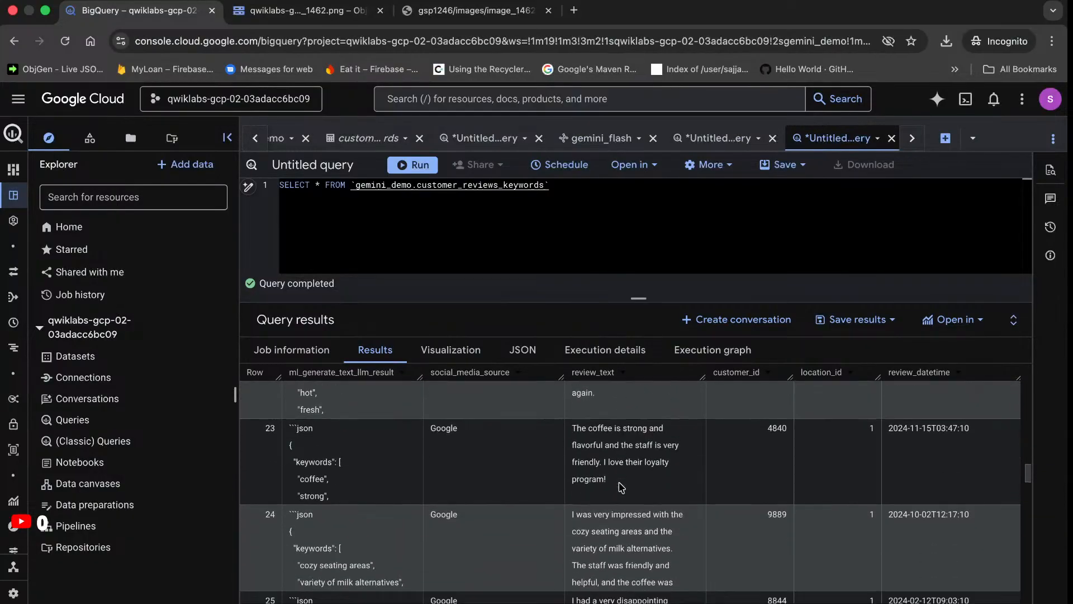
pyautogui.scroll(-4, 621, 487)
pyautogui.scroll(-3, 619, 485)
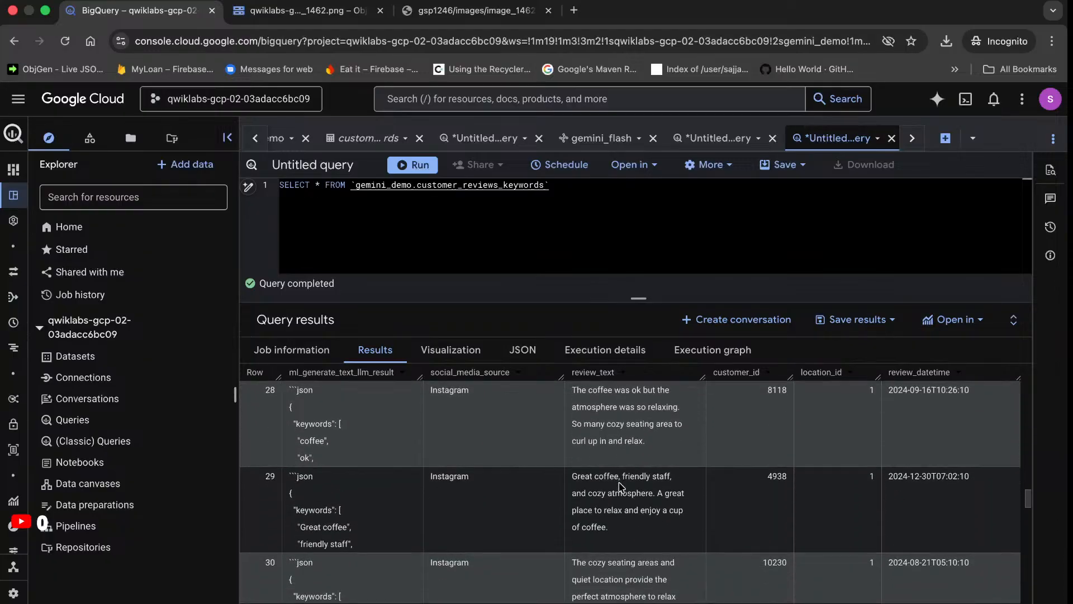
pyautogui.scroll(-2, 619, 485)
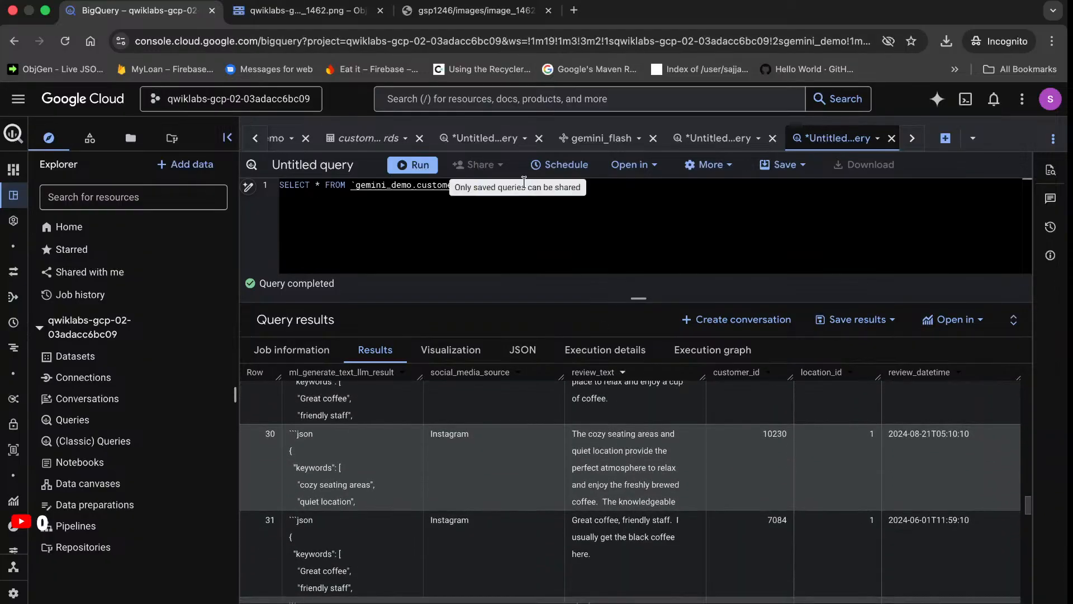
# Switch to the Google Skills lab page and copy the CREATE OR REPLACE TABLE query for `gemini_demo.customer_reviews_analysis`
pyautogui.click(375, 1)
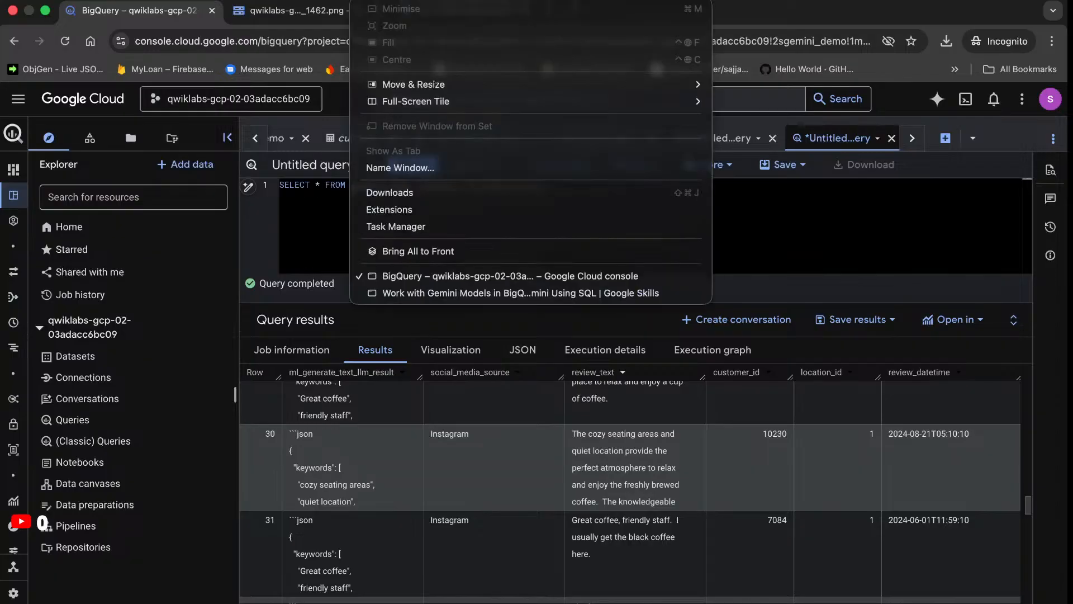
pyautogui.click(412, 292)
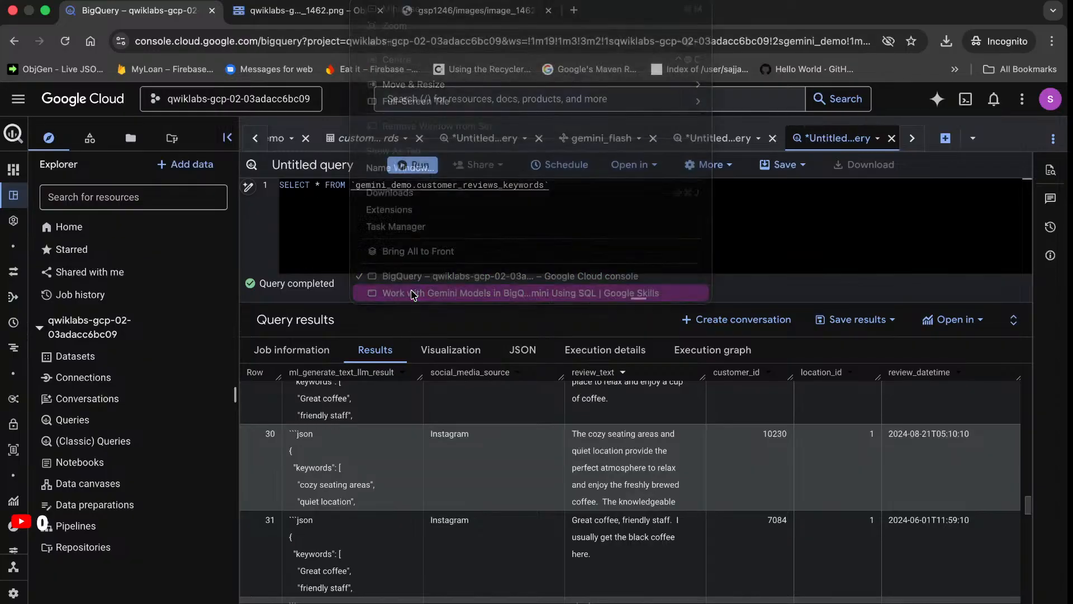
pyautogui.scroll(-2, 422, 377)
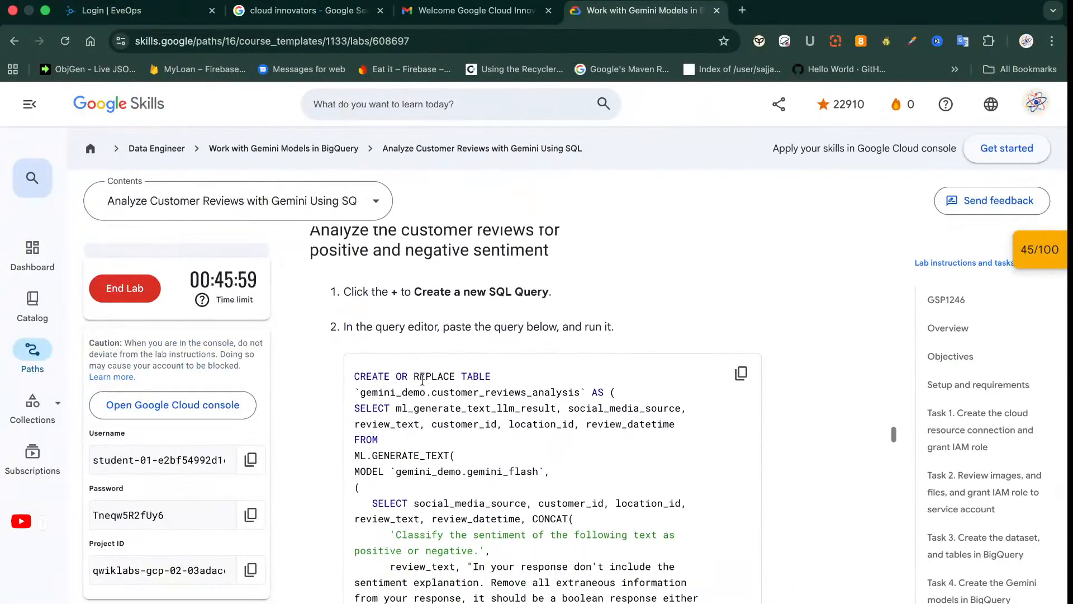
pyautogui.click(732, 372)
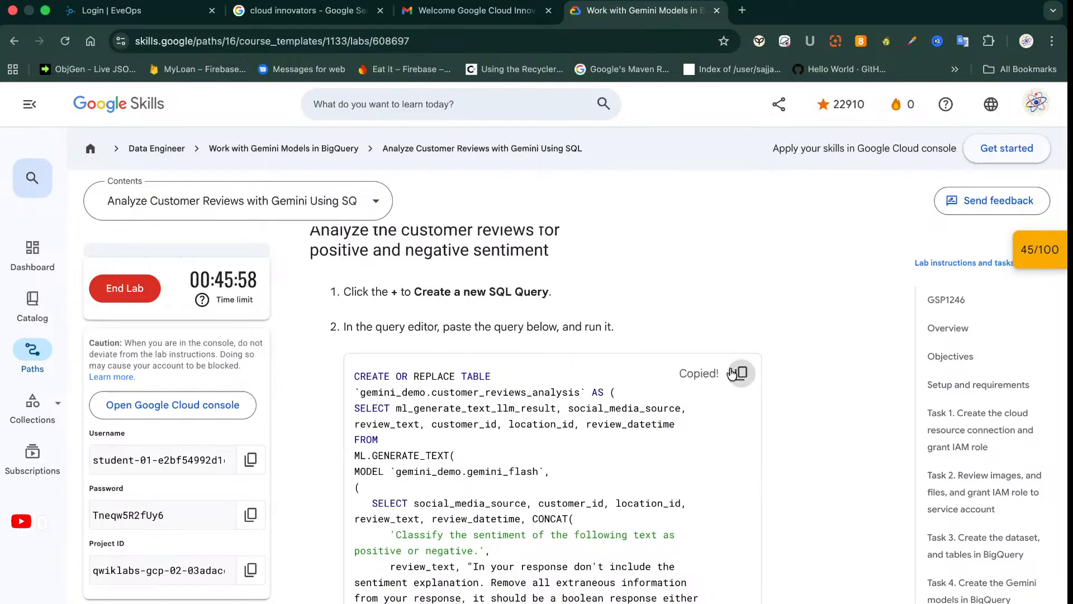
# Read the explanation of the sentiment query and the follow-up instructions for reviewing and querying the customer_reviews_analysis table
pyautogui.scroll(-5, 651, 418)
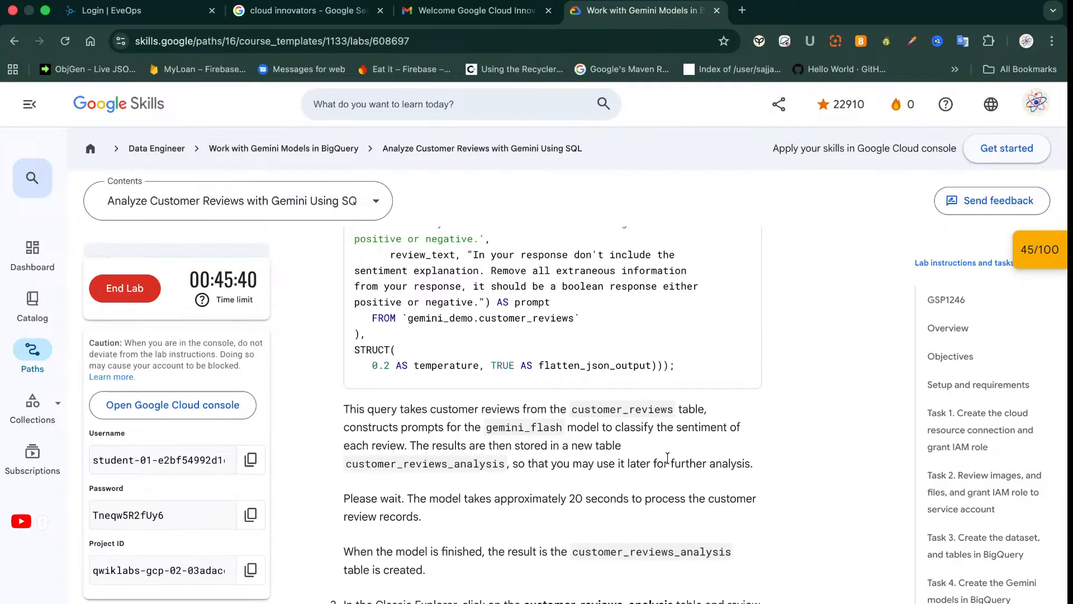
pyautogui.scroll(-3, 735, 463)
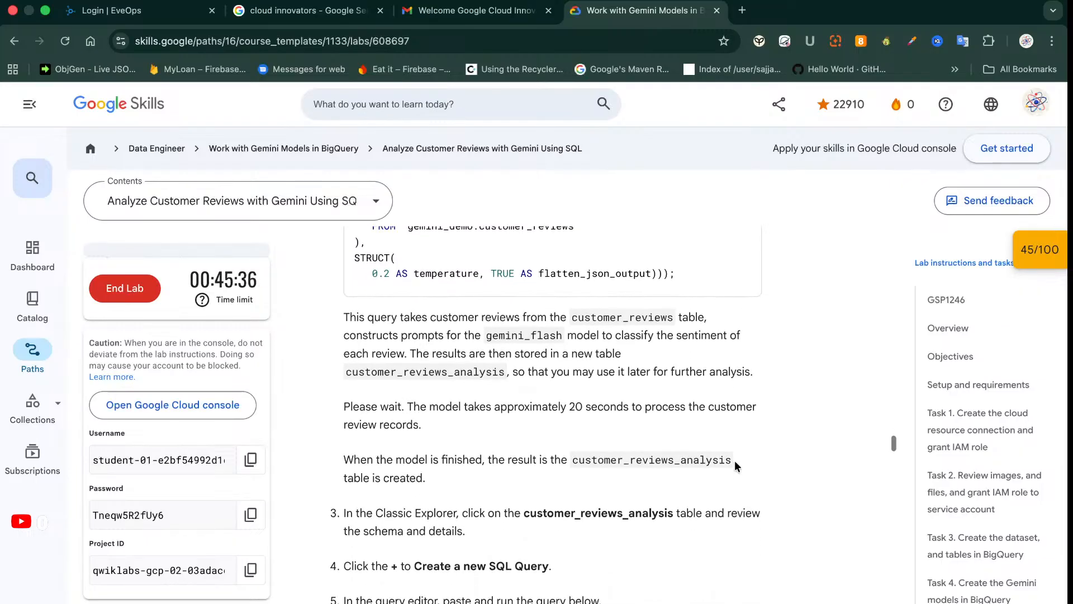
pyautogui.scroll(-1, 734, 466)
pyautogui.scroll(-2, 734, 466)
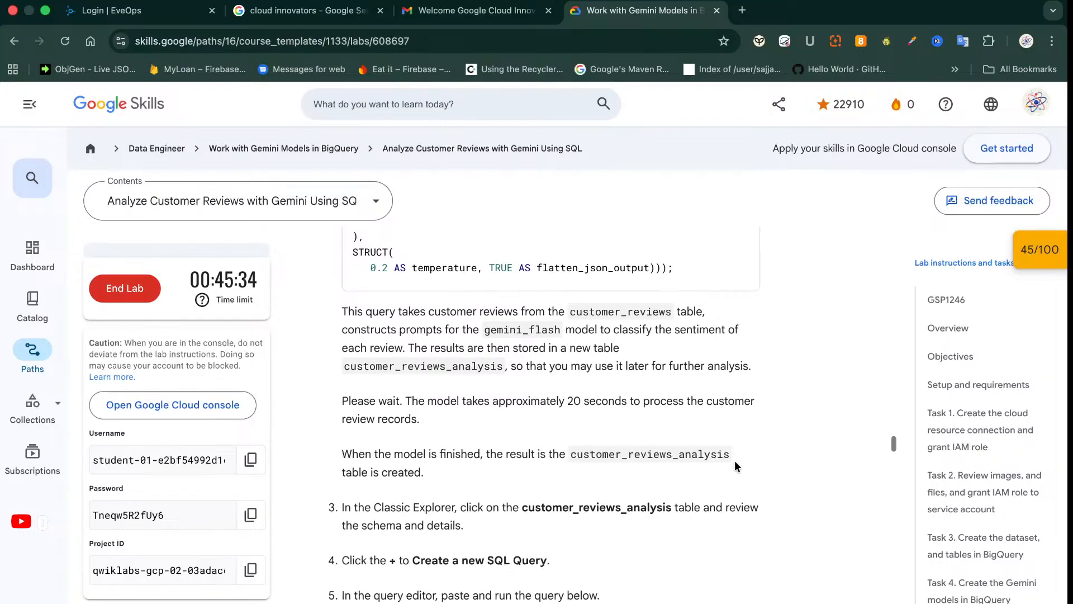
pyautogui.scroll(-3, 736, 465)
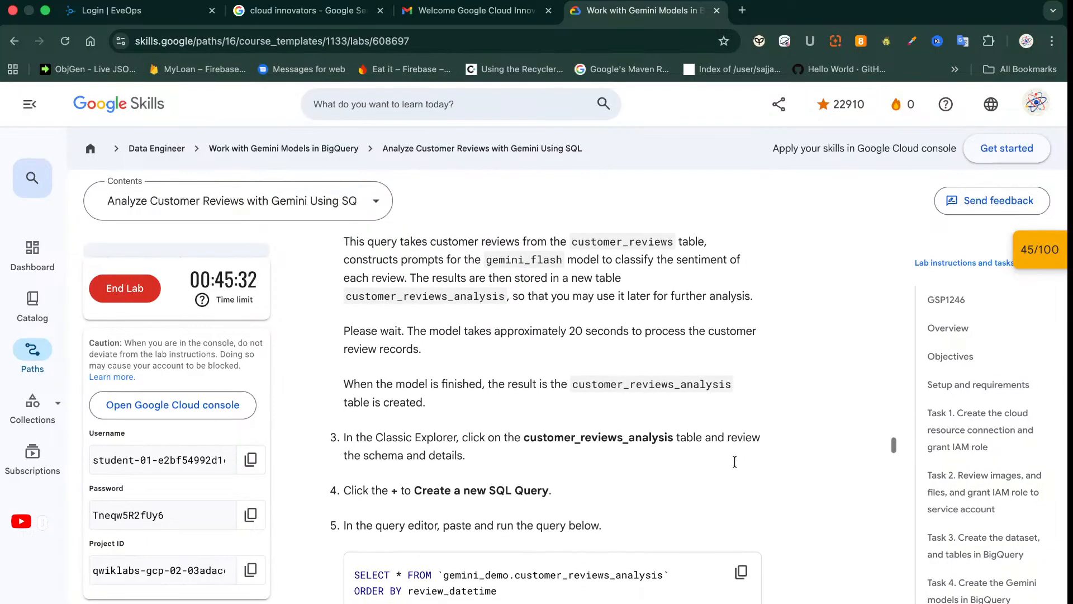
pyautogui.scroll(-2, 736, 466)
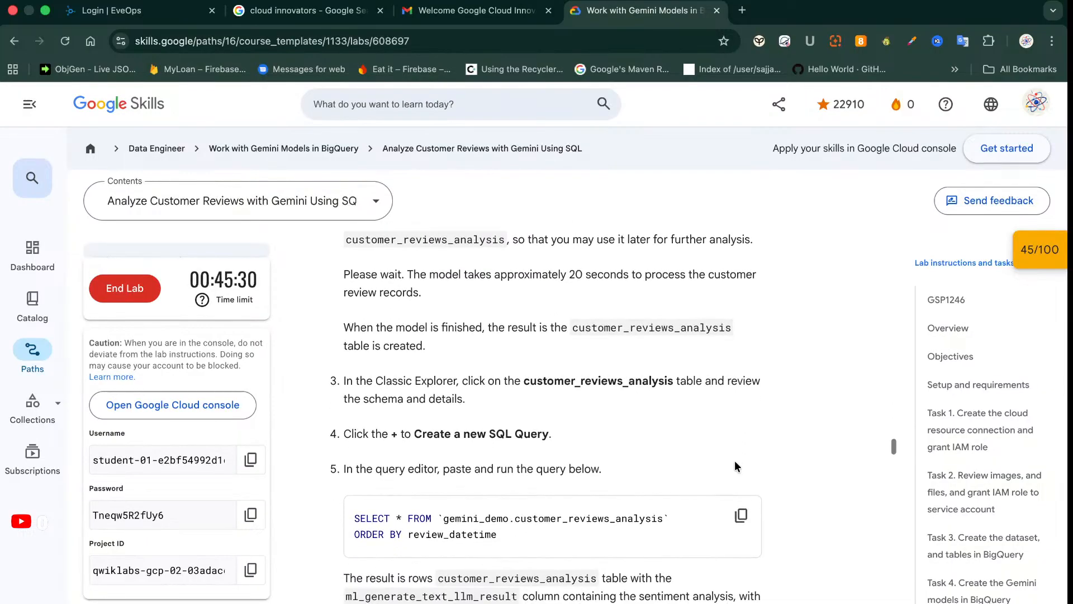
pyautogui.scroll(-1, 734, 465)
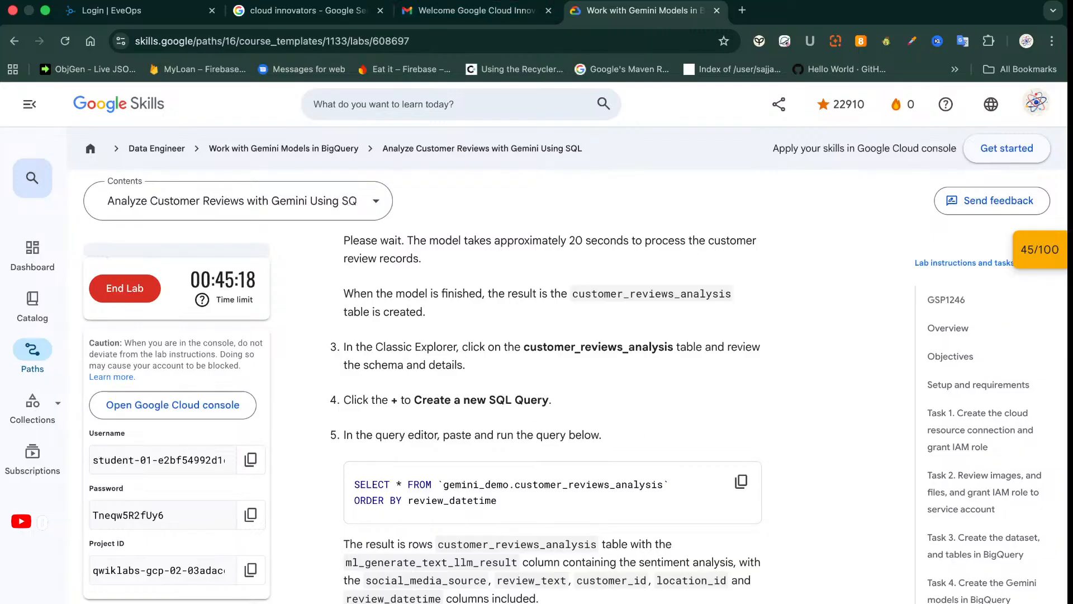
# Back in BigQuery, replace the keywords query with the copied sentiment classification query and run it to create the customer_reviews_analysis table
pyautogui.click(369, 0)
pyautogui.click(443, 276)
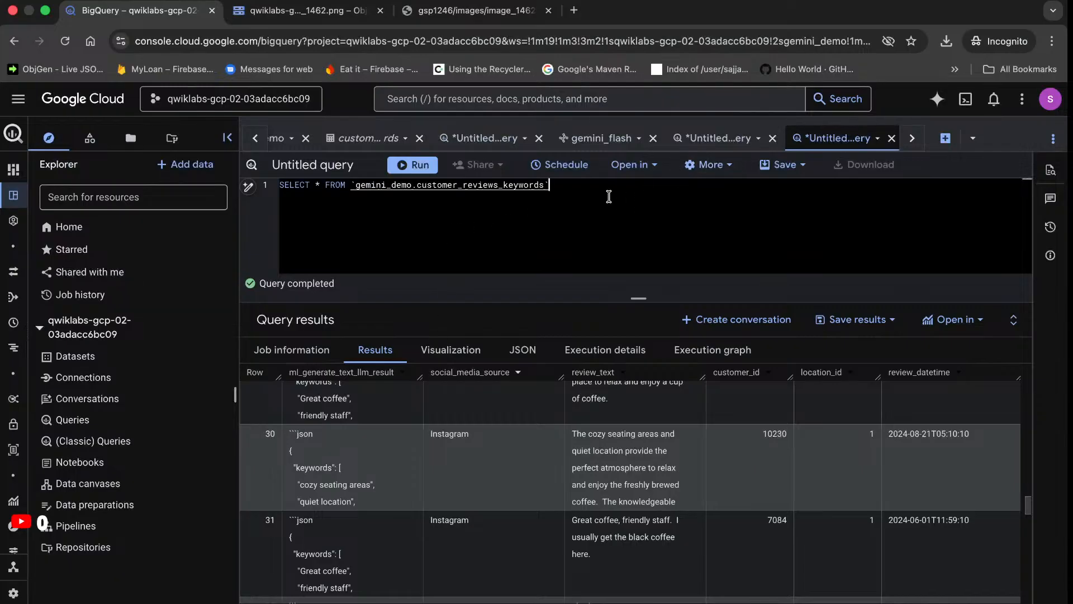
pyautogui.press('super+q')
pyautogui.press('super+a')
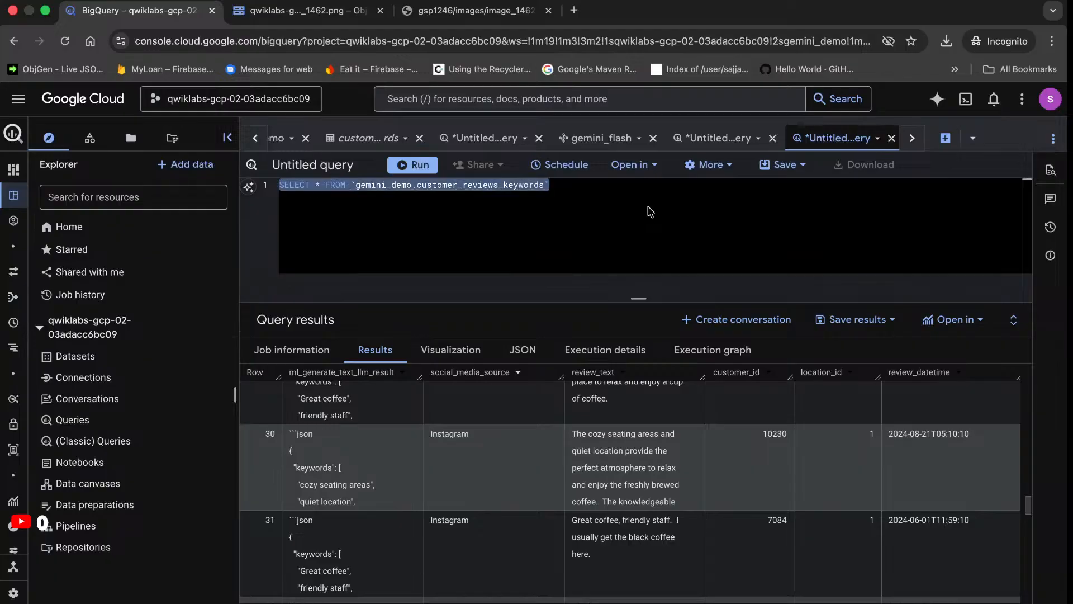
pyautogui.press('super+v')
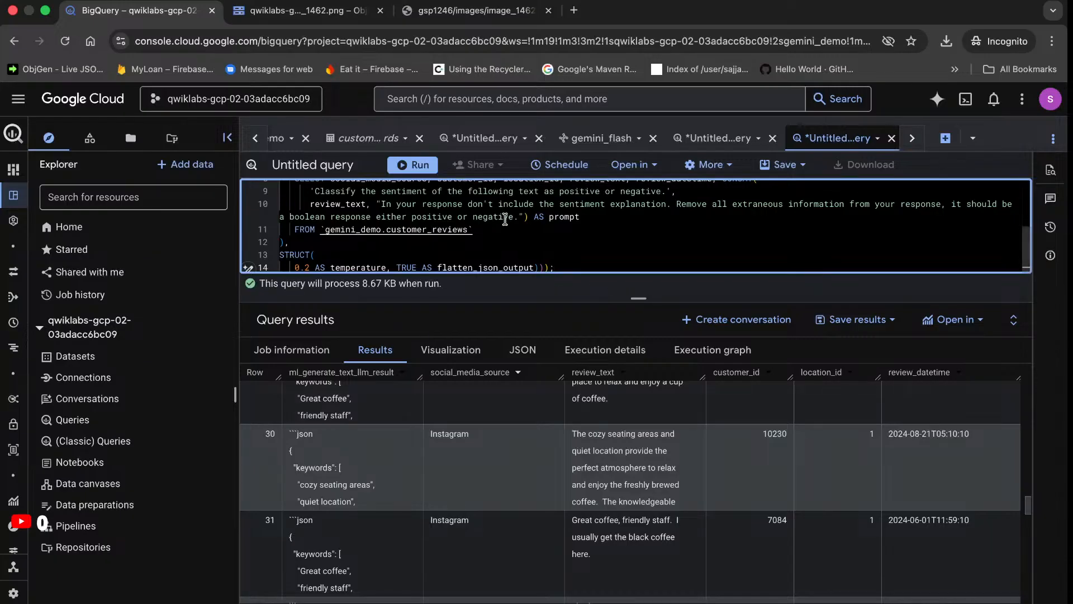
pyautogui.scroll(2, 505, 220)
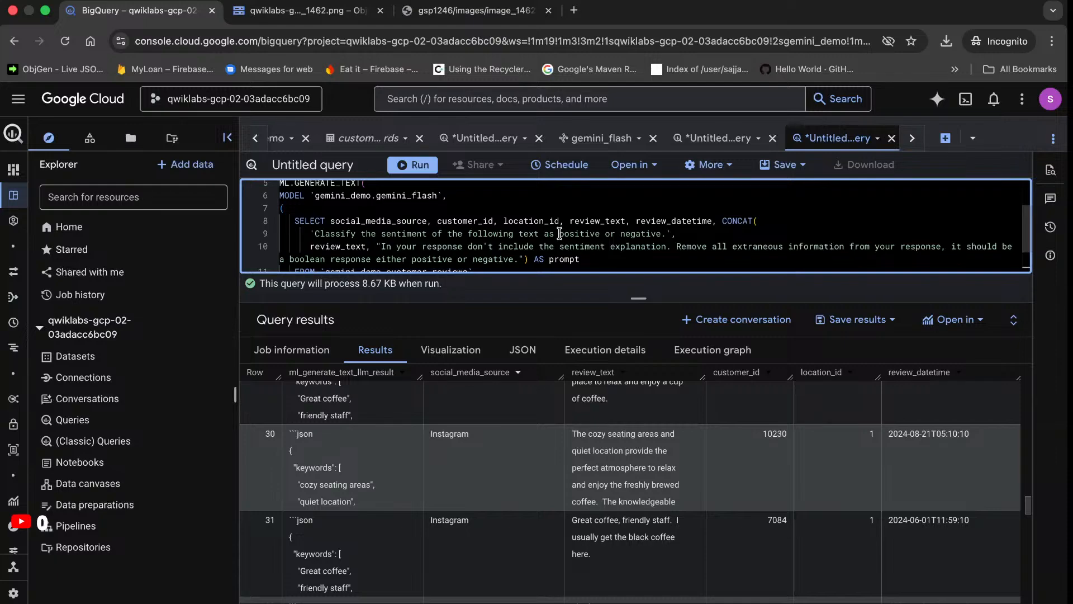
pyautogui.scroll(-2, 560, 233)
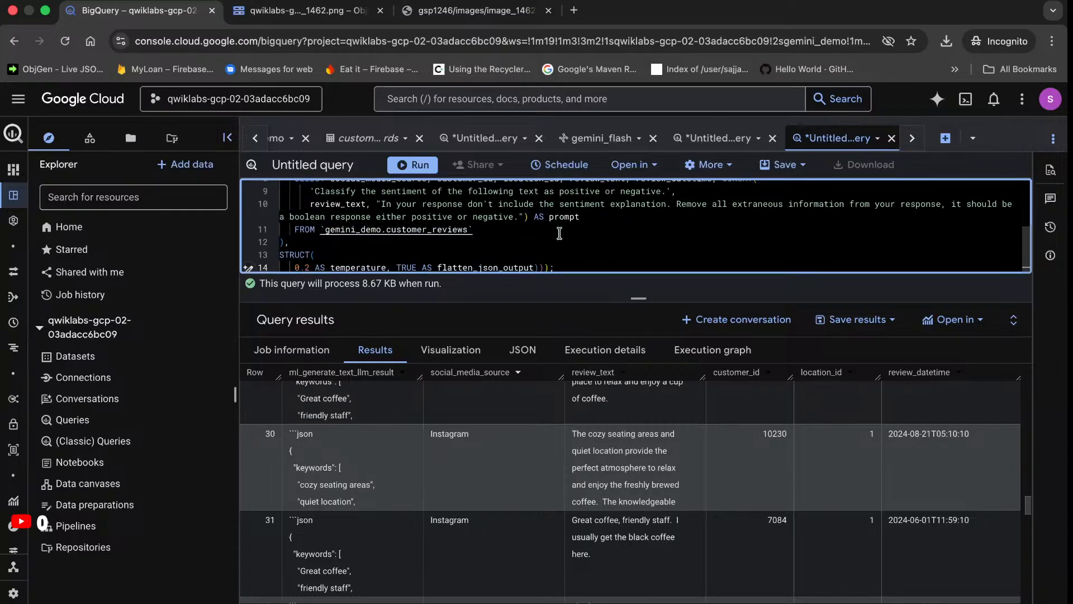
pyautogui.click(420, 165)
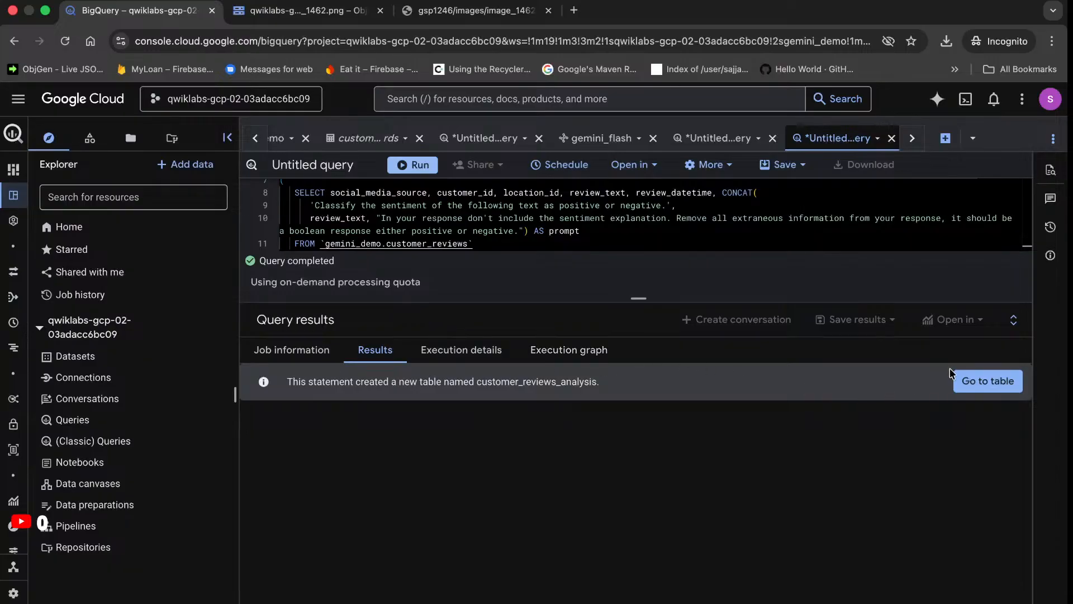
# Review the customer_reviews_analysis schema, refresh the gemini_demo dataset's table list, and reopen the table from there
pyautogui.click(967, 382)
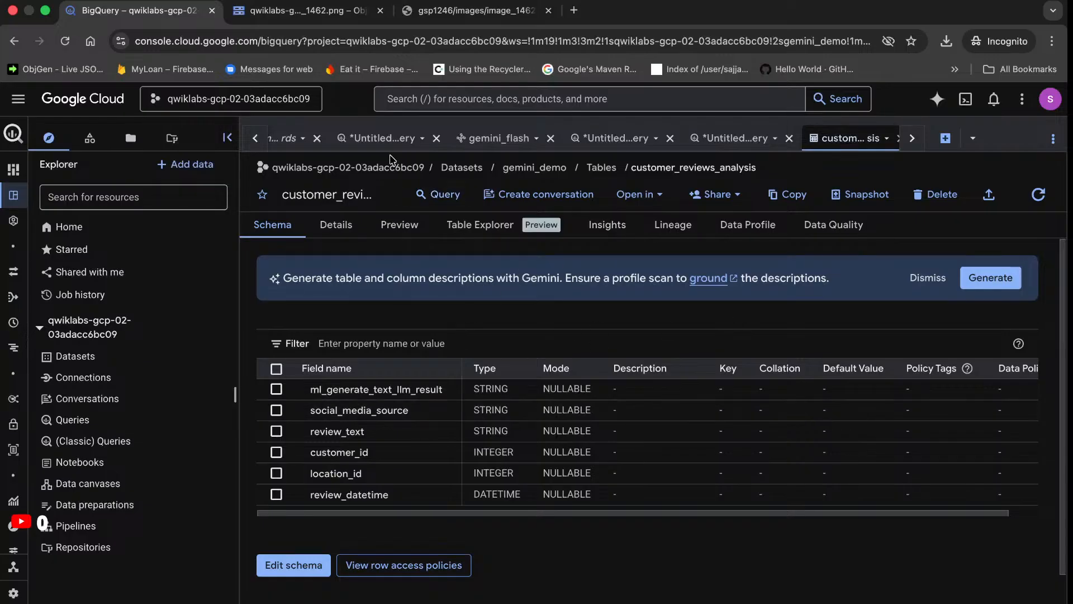
pyautogui.click(469, 169)
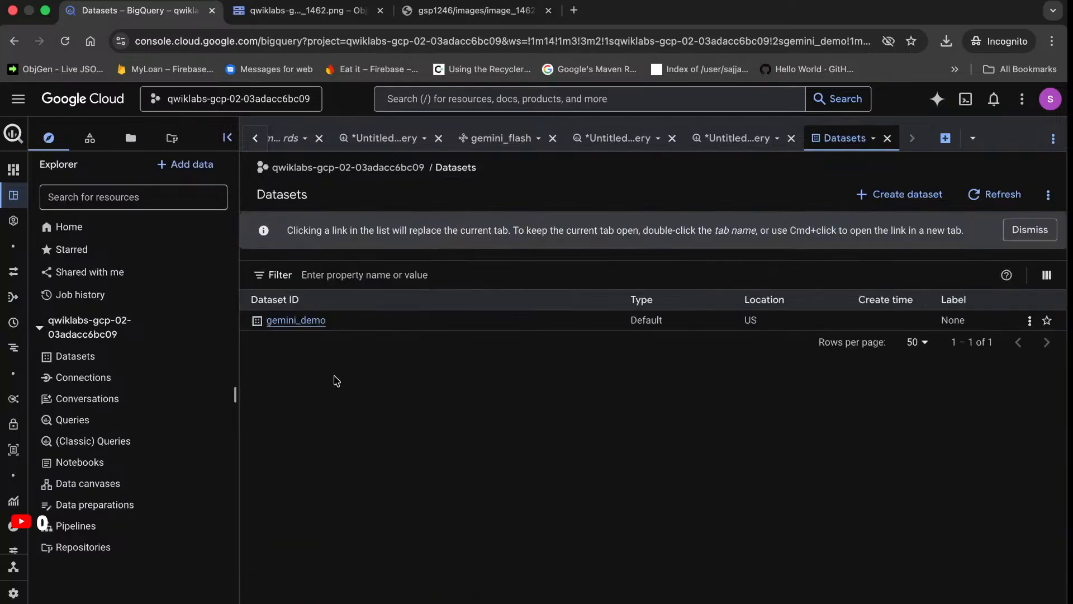
pyautogui.click(309, 319)
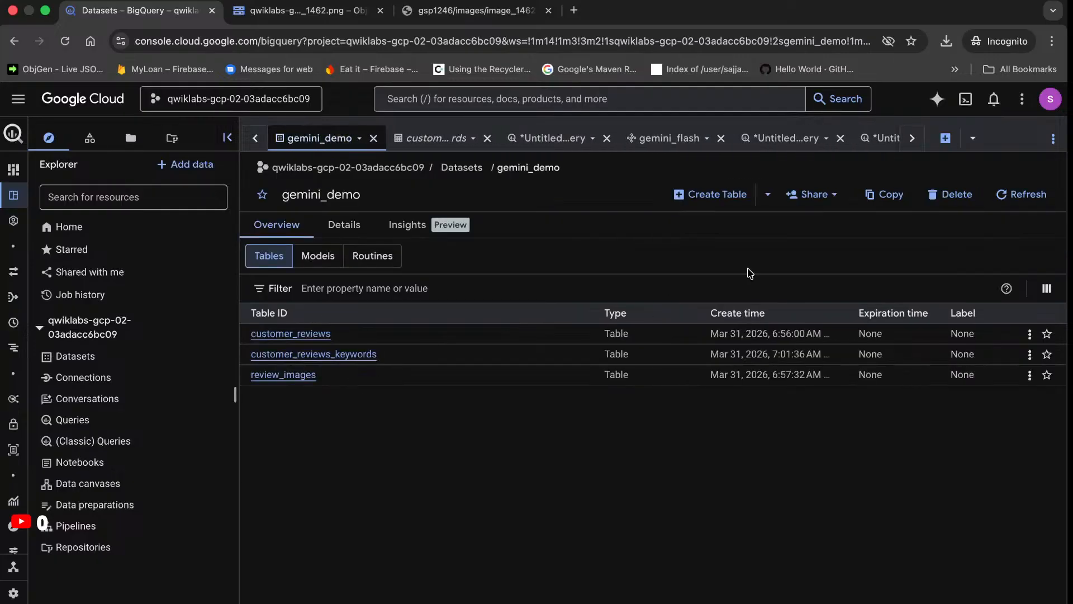
pyautogui.click(1004, 195)
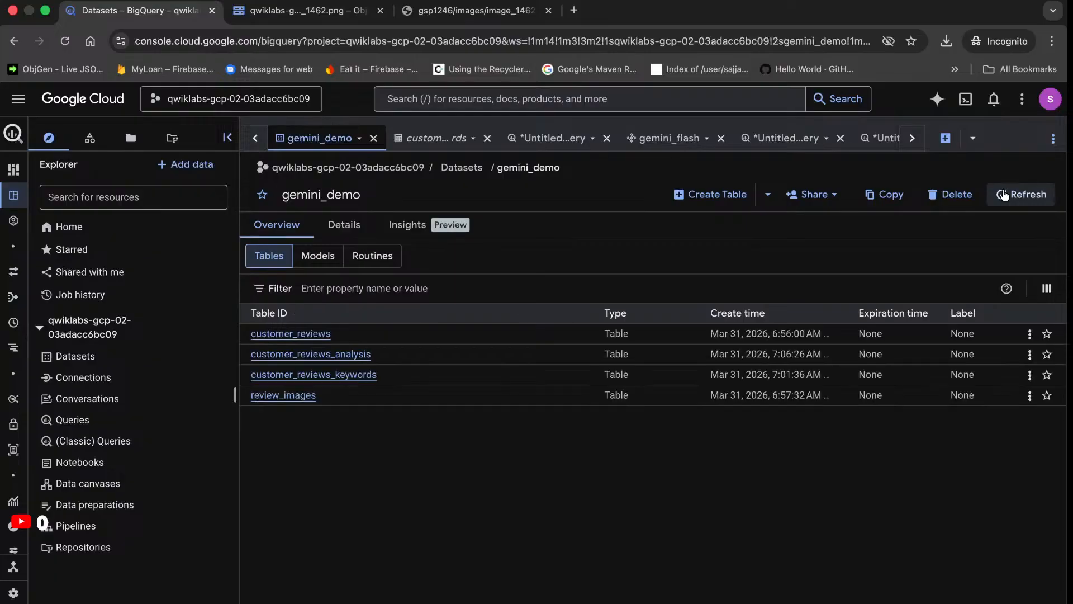
pyautogui.click(310, 354)
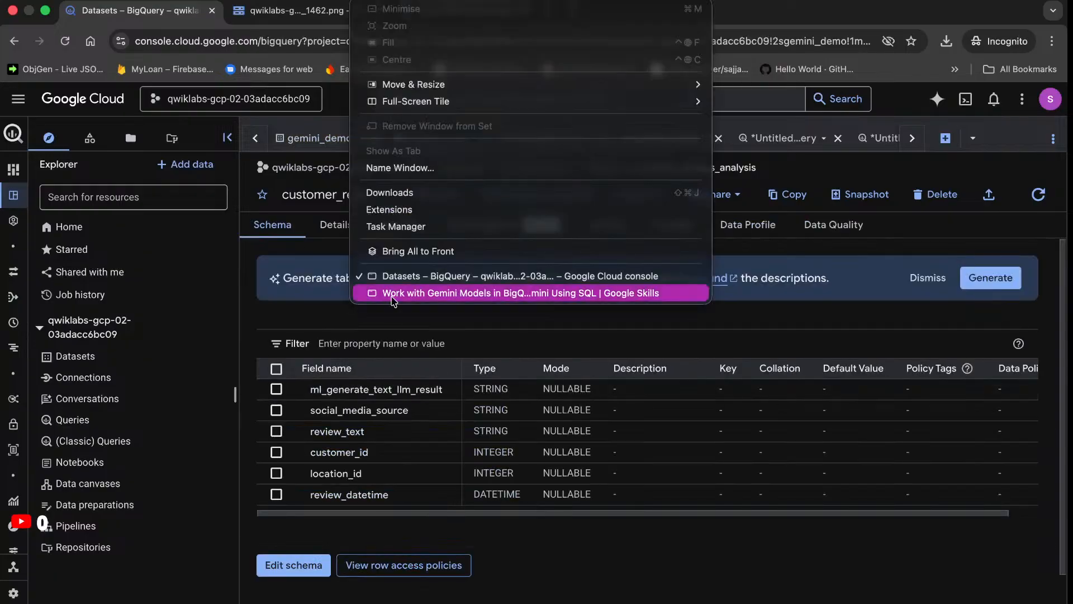
# Switch to the Google Skills lab page and copy the SELECT * query on customer_reviews_analysis ordered by review_datetime
pyautogui.click(405, 294)
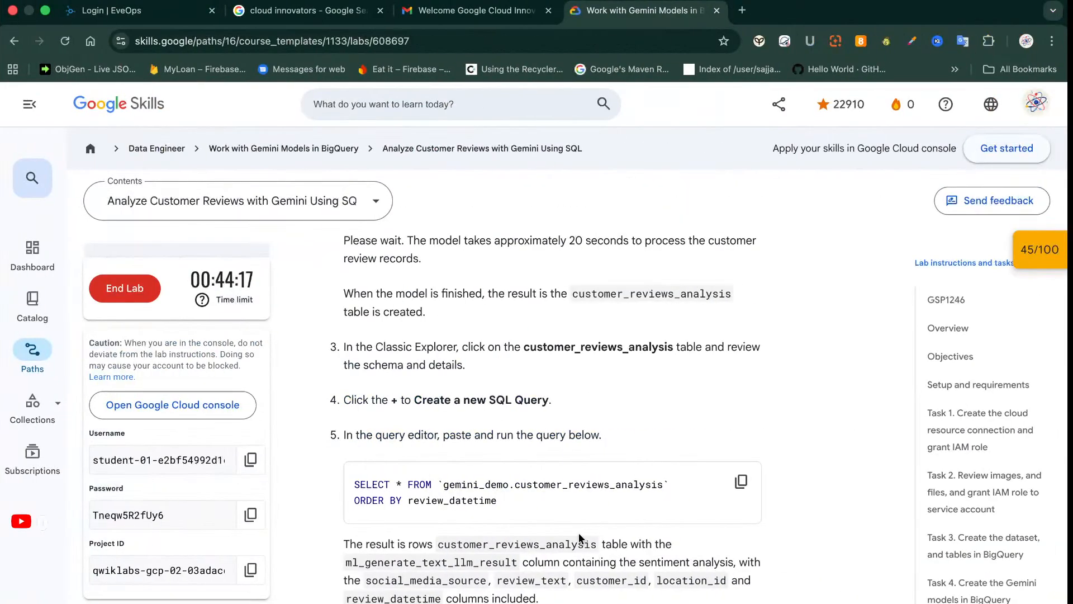
pyautogui.scroll(-2, 579, 536)
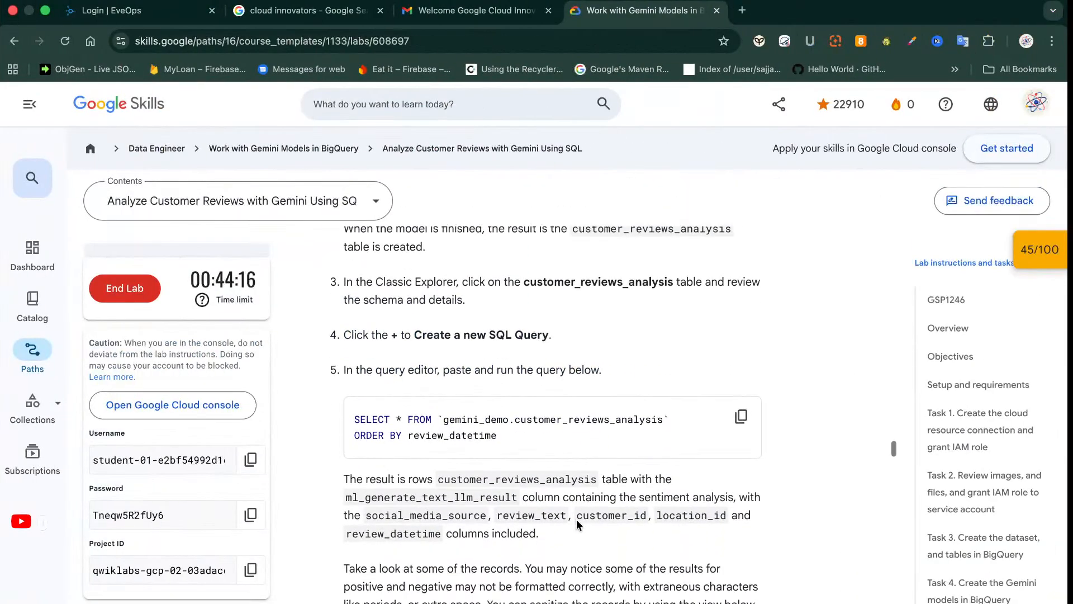
pyautogui.click(741, 418)
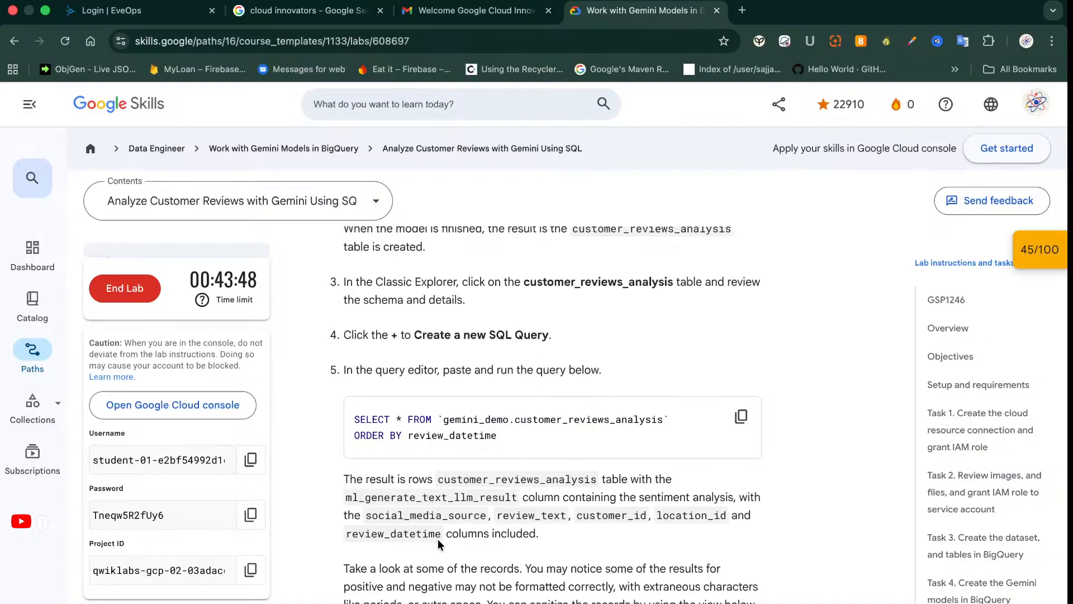
# Read the notes on the sentiment query's results and preview the section on creating a view to sanitize the records
pyautogui.scroll(-2, 437, 539)
pyautogui.scroll(-1, 431, 424)
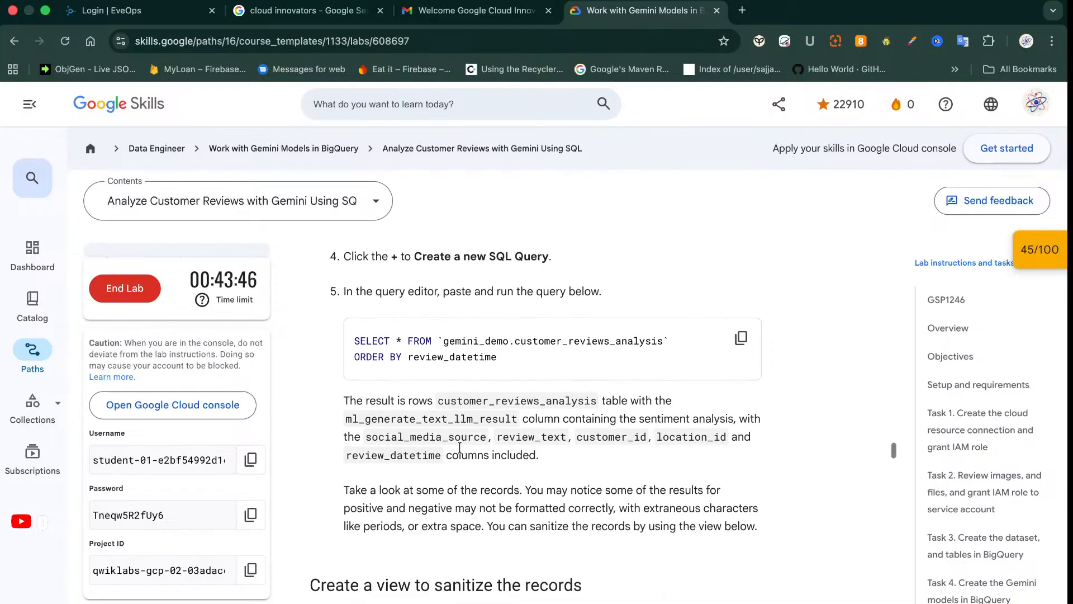
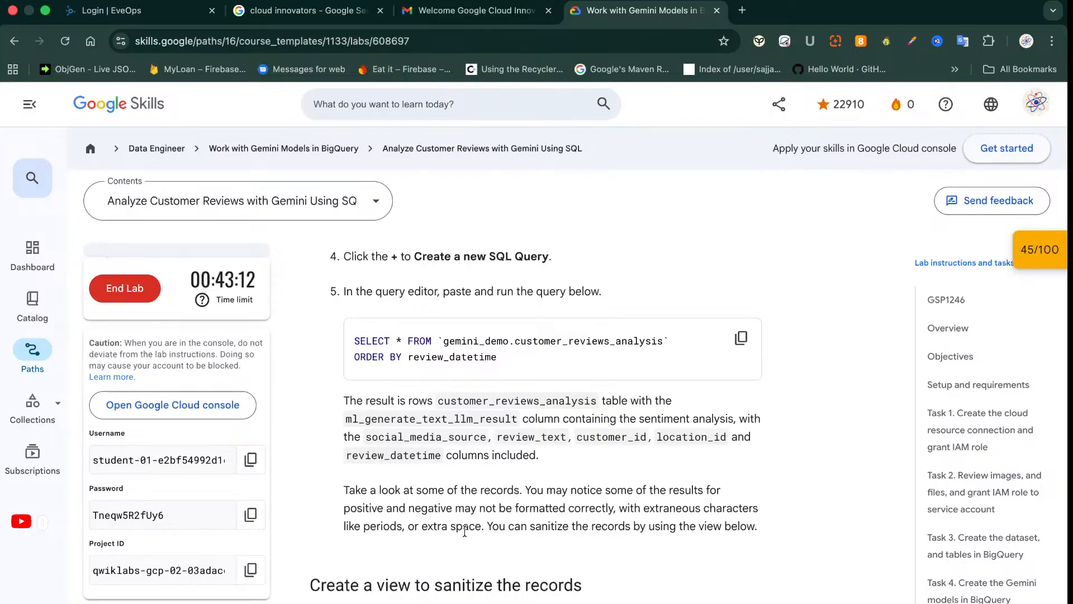
pyautogui.scroll(-3, 566, 526)
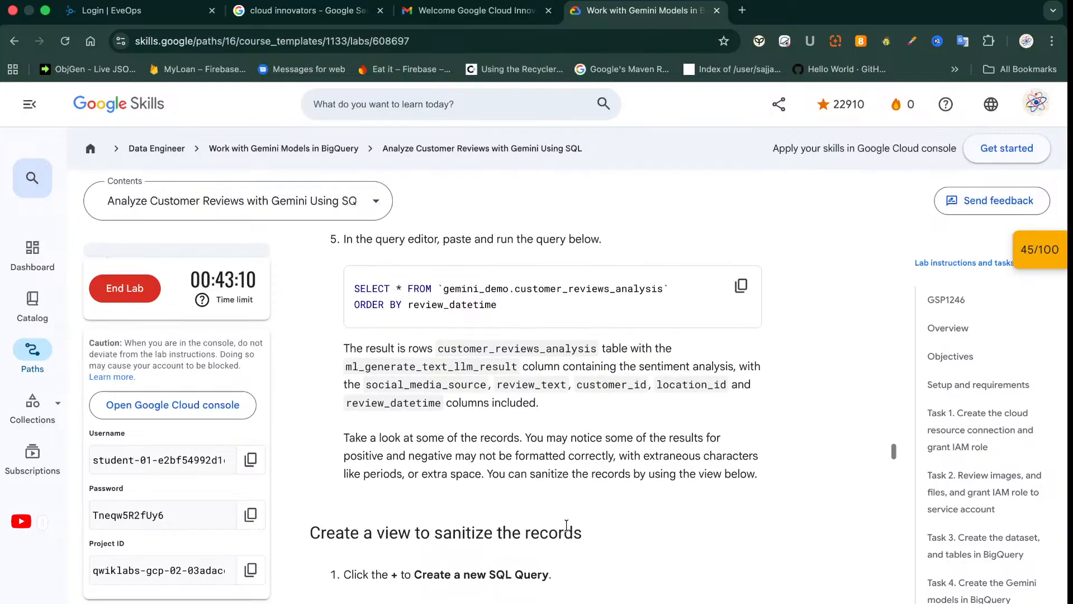
pyautogui.scroll(-5, 566, 525)
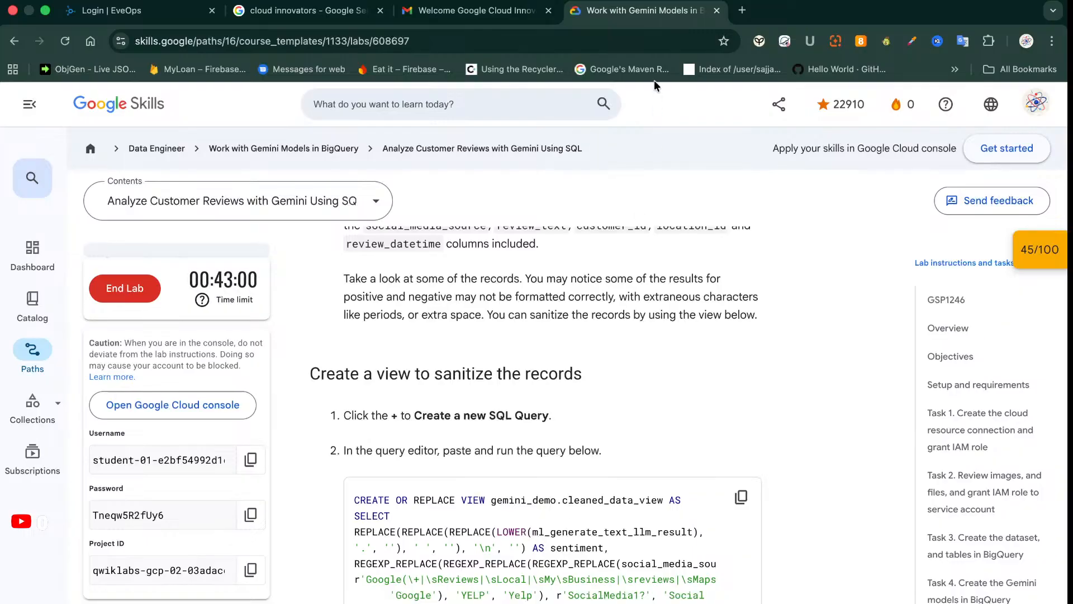
pyautogui.scroll(3, 567, 313)
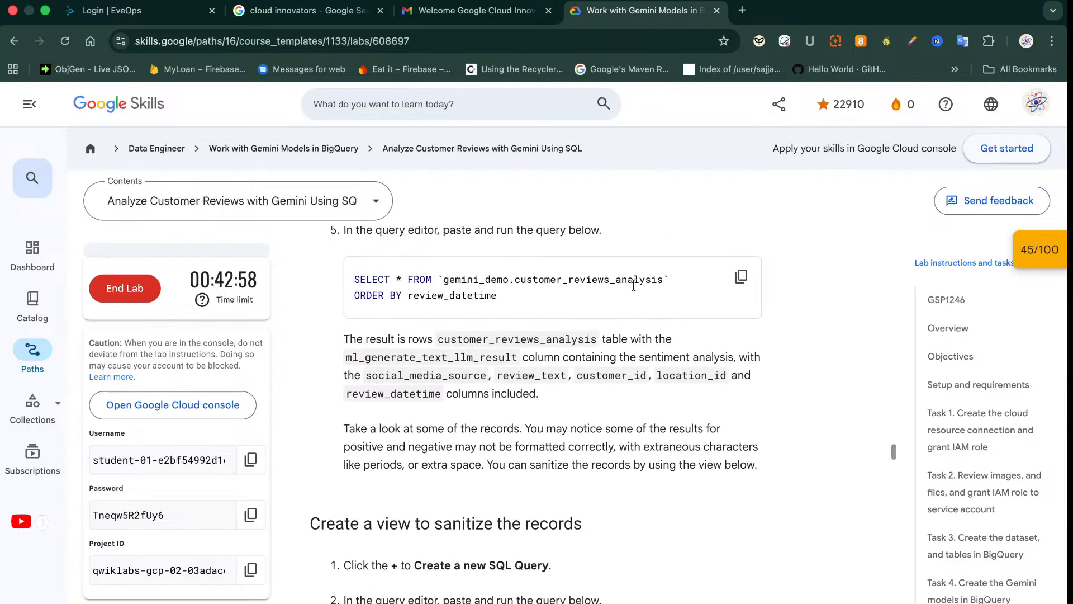
# Copy the lab's SELECT * query on gemini_demo.customer_reviews_analysis ordered by review_datetime, and switch to the BigQuery window
pyautogui.click(740, 277)
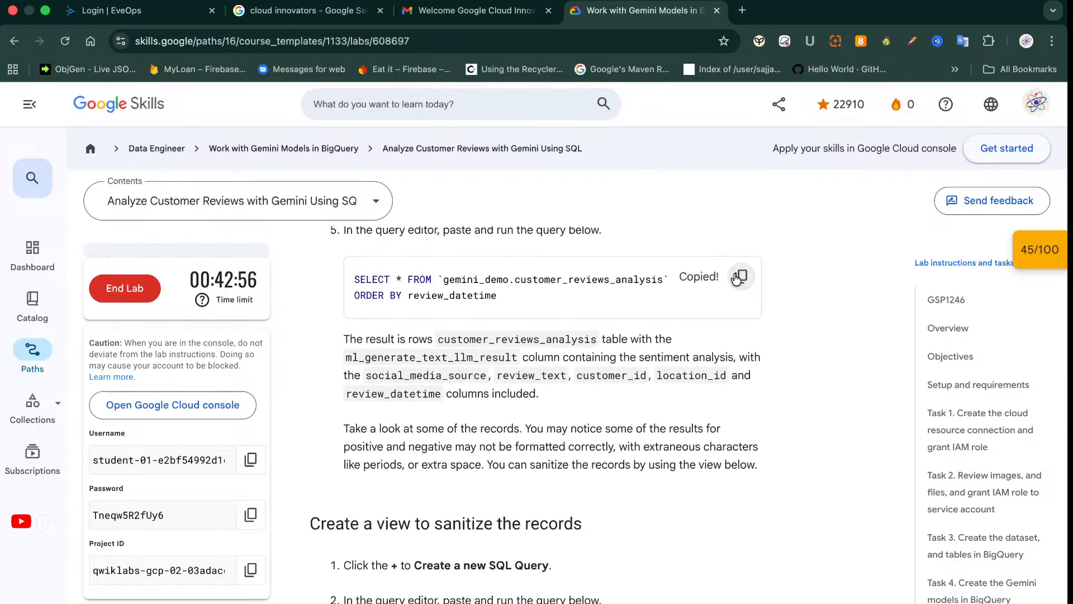
pyautogui.click(371, 1)
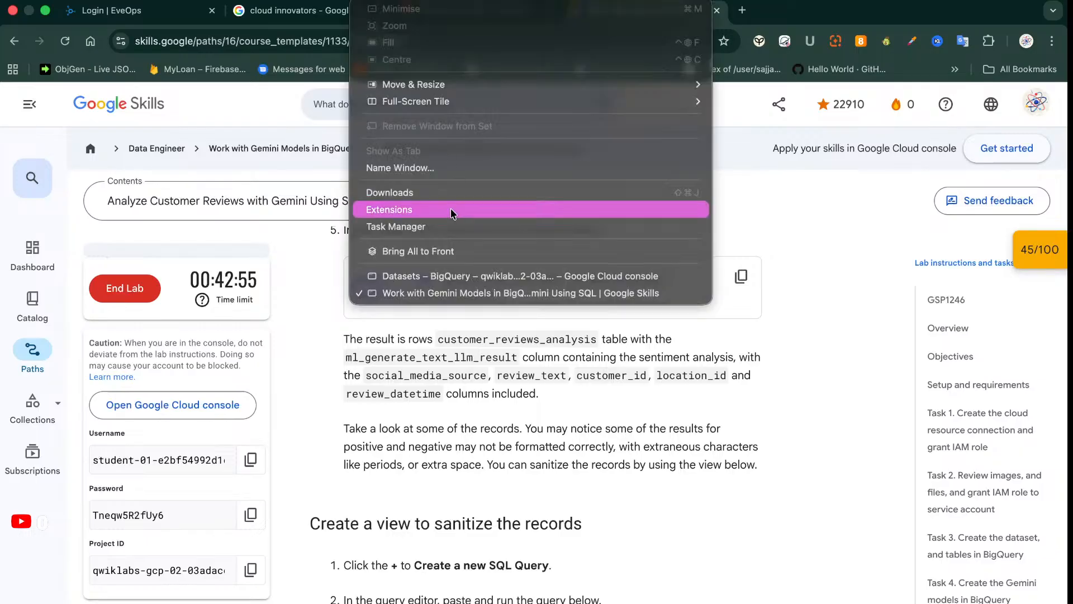
pyautogui.click(459, 275)
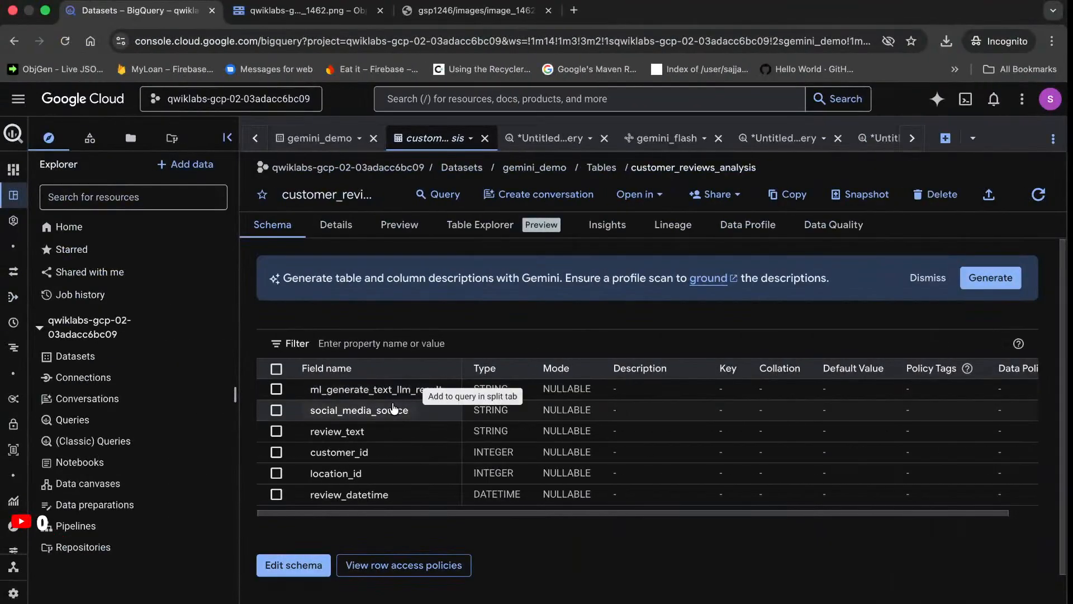
# Open a query on customer_reviews_analysis in a split tab, replace its text with the copied SELECT * query, and run it
pyautogui.click(394, 388)
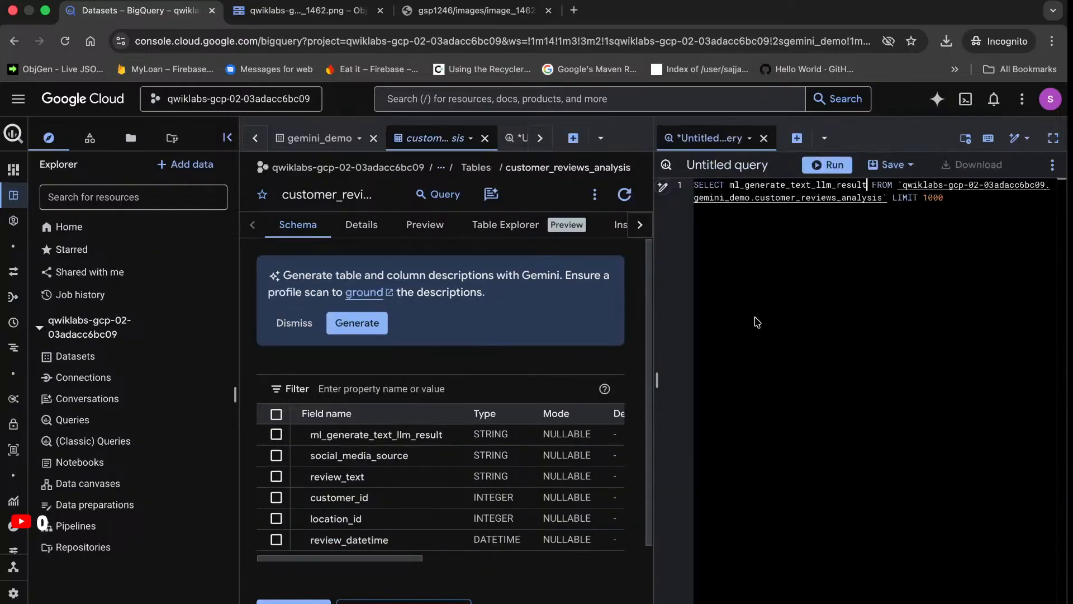
pyautogui.doubleClick(948, 207)
pyautogui.press('super+a')
pyautogui.press('super+v')
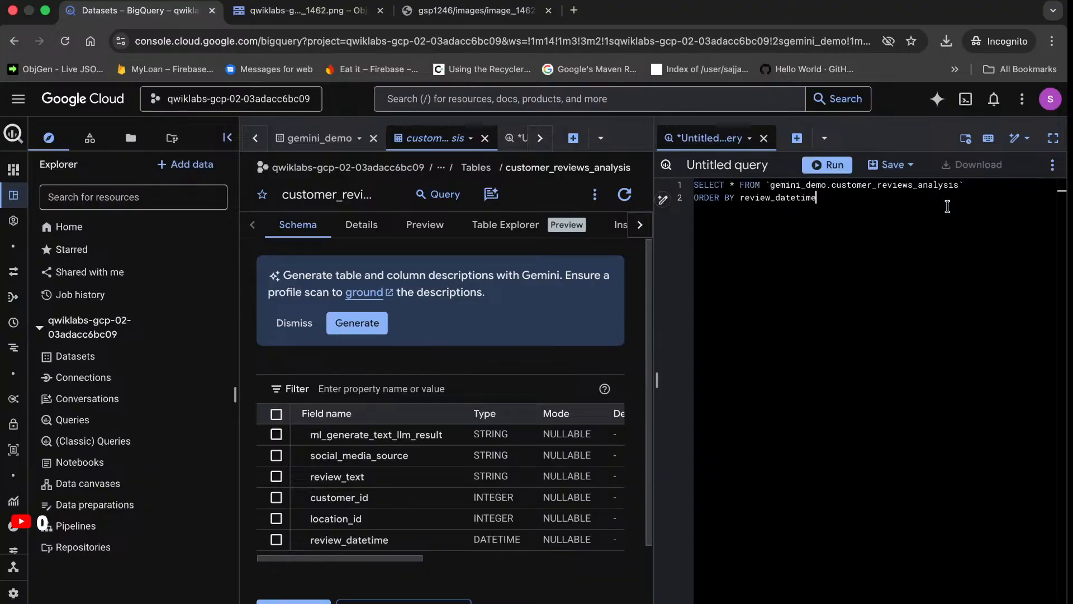
pyautogui.click(828, 167)
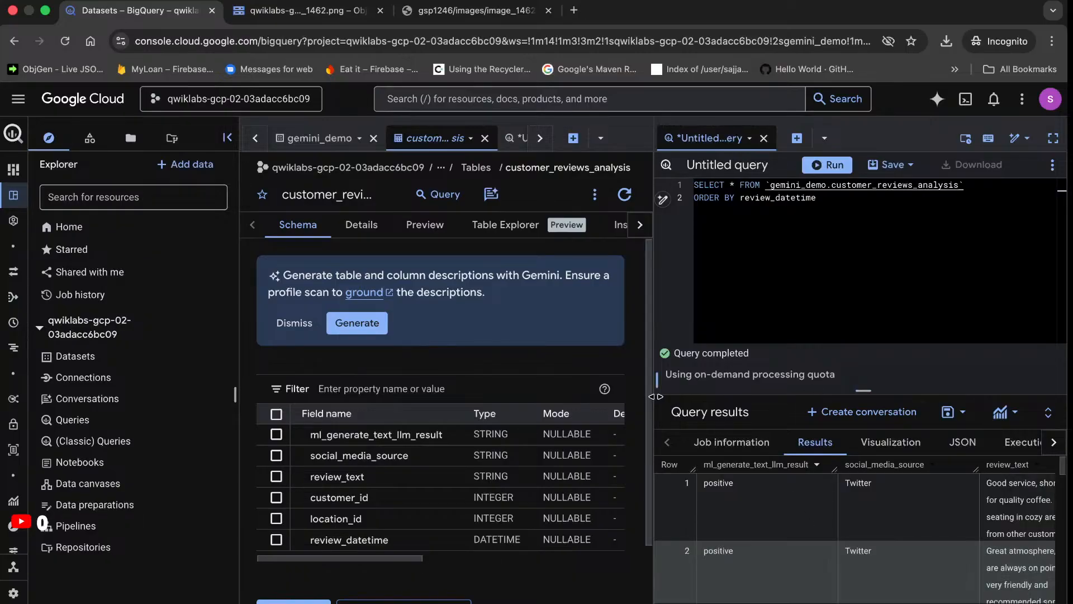
# Widen the query pane to fit all result columns and compare the sentiment labels with the review texts in the first rows
pyautogui.moveTo(655, 396); pyautogui.dragTo(316, 396)
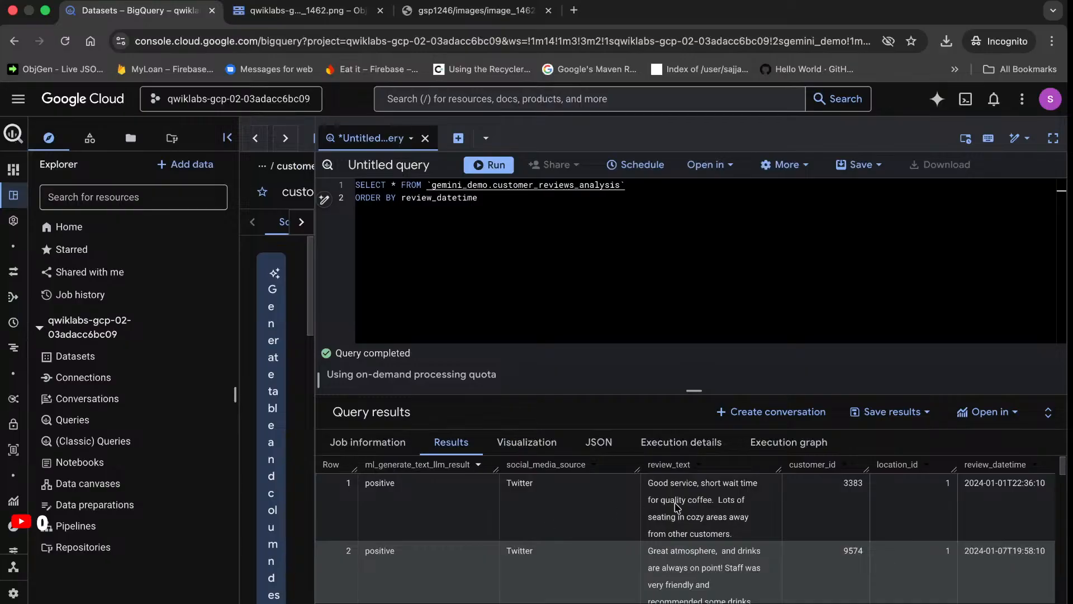
pyautogui.scroll(-4, 677, 507)
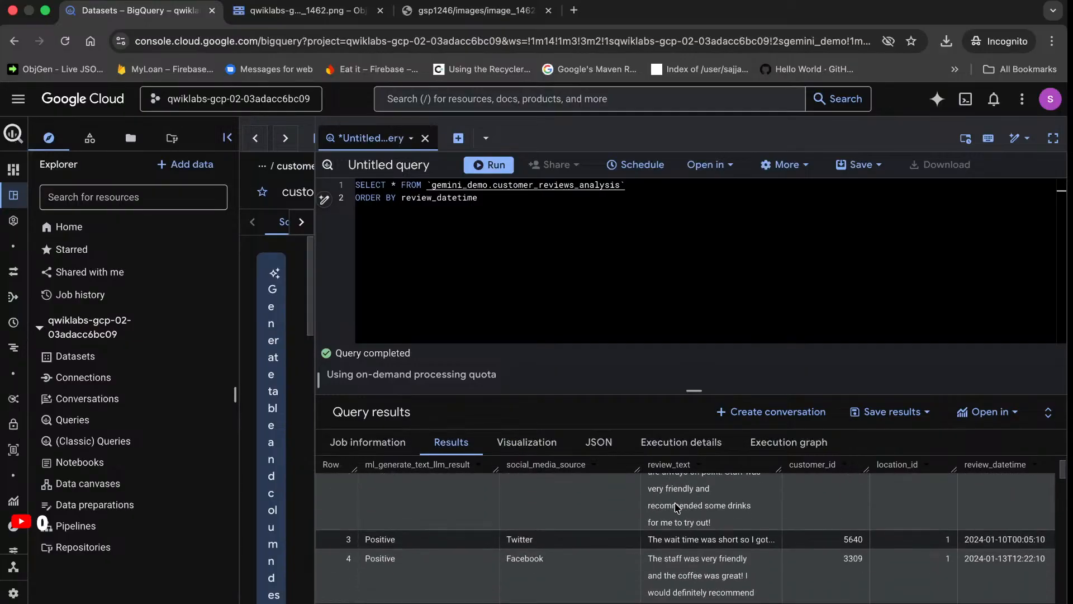
pyautogui.scroll(-3, 677, 507)
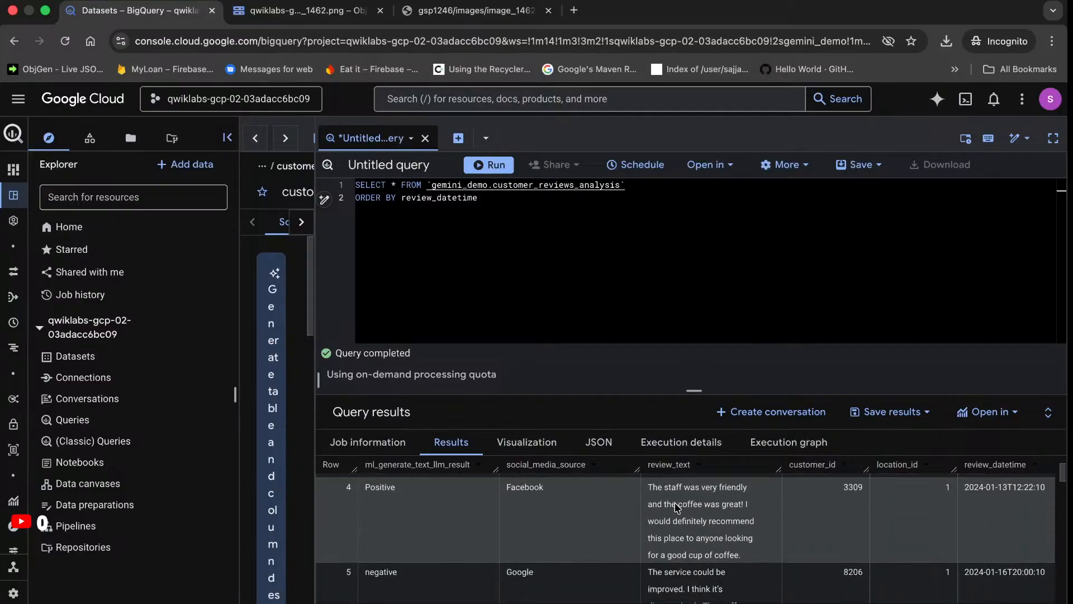
pyautogui.scroll(-5, 676, 507)
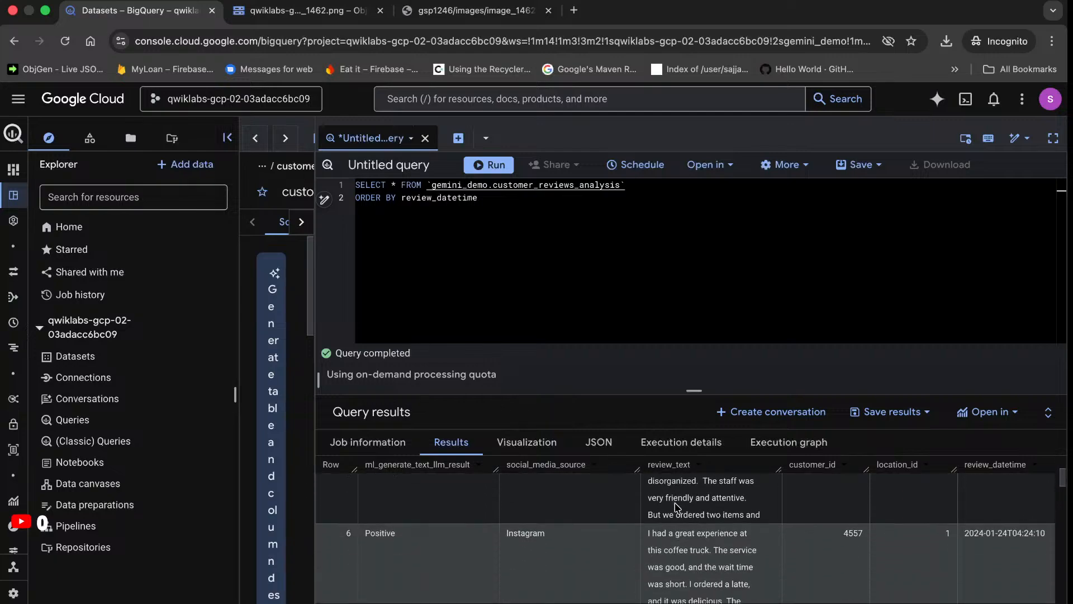
pyautogui.scroll(-5, 677, 507)
pyautogui.scroll(-1, 677, 507)
pyautogui.scroll(-2, 676, 507)
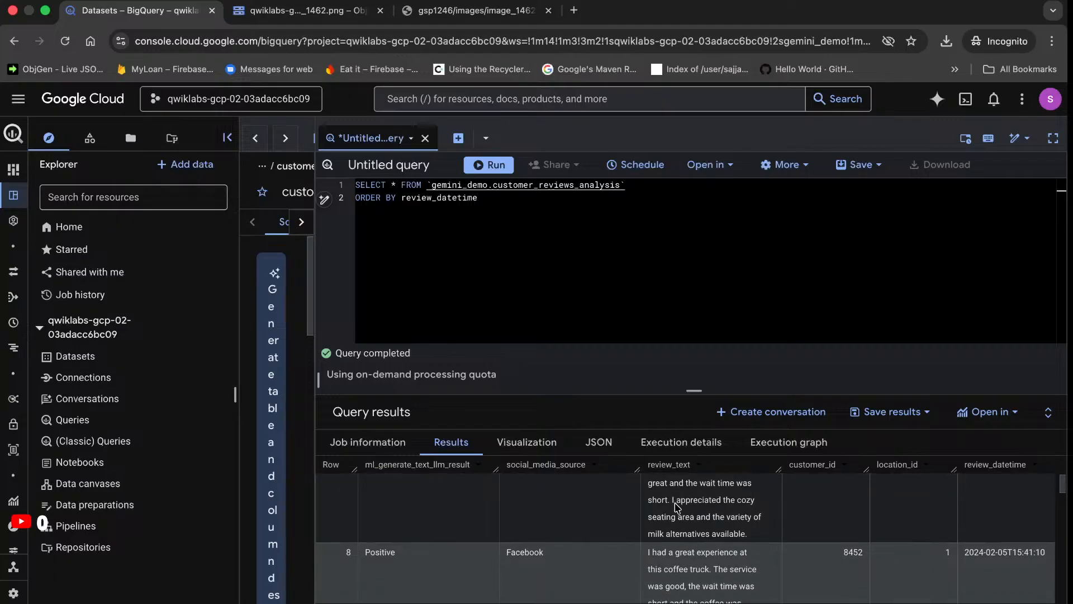
pyautogui.scroll(2, 677, 507)
pyautogui.scroll(10, 677, 507)
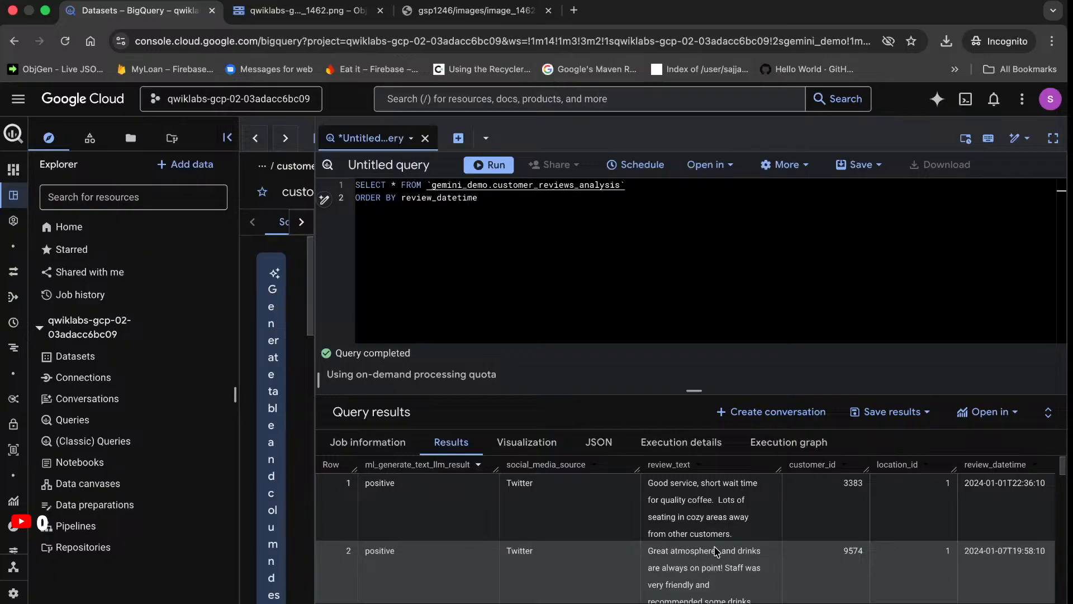
# Examine the remaining result rows to the end, checking the sentiment, social media source and review_datetime order
pyautogui.scroll(-10, 724, 551)
pyautogui.scroll(-3, 717, 550)
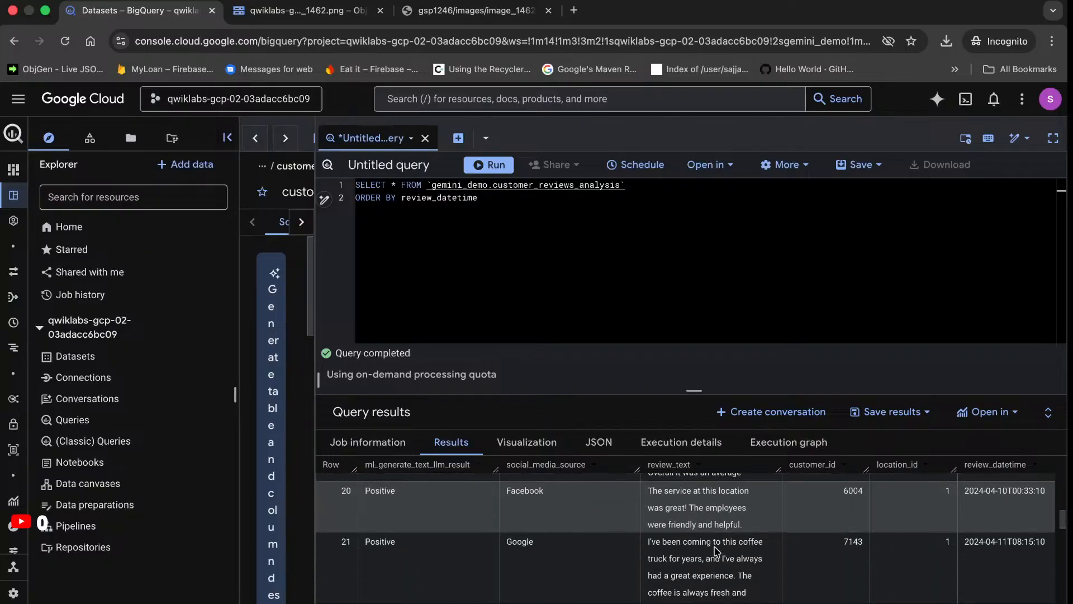
pyautogui.scroll(-2, 717, 551)
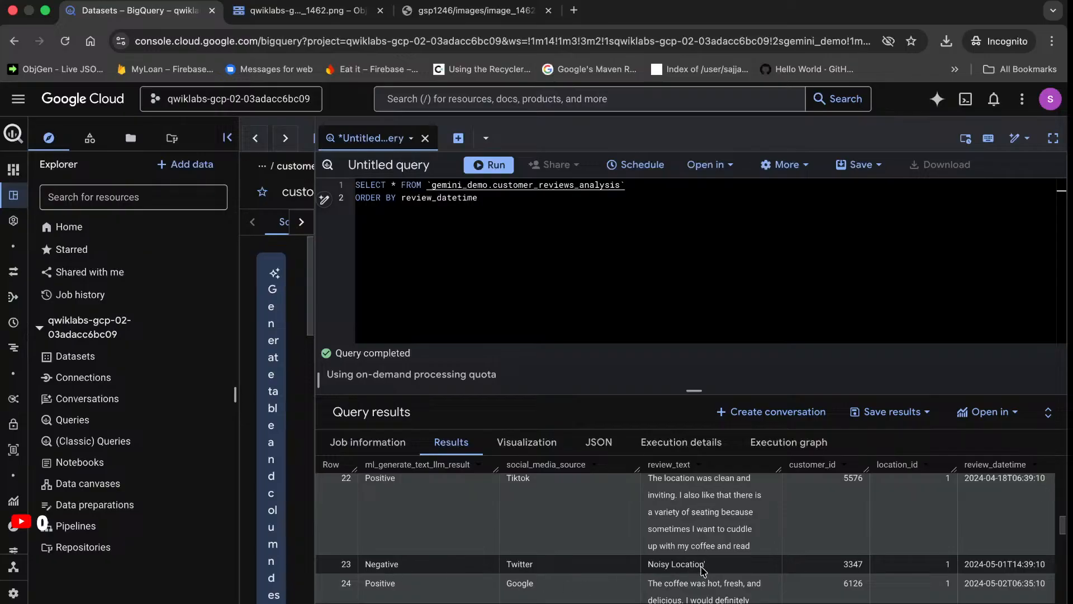
pyautogui.scroll(-1, 703, 571)
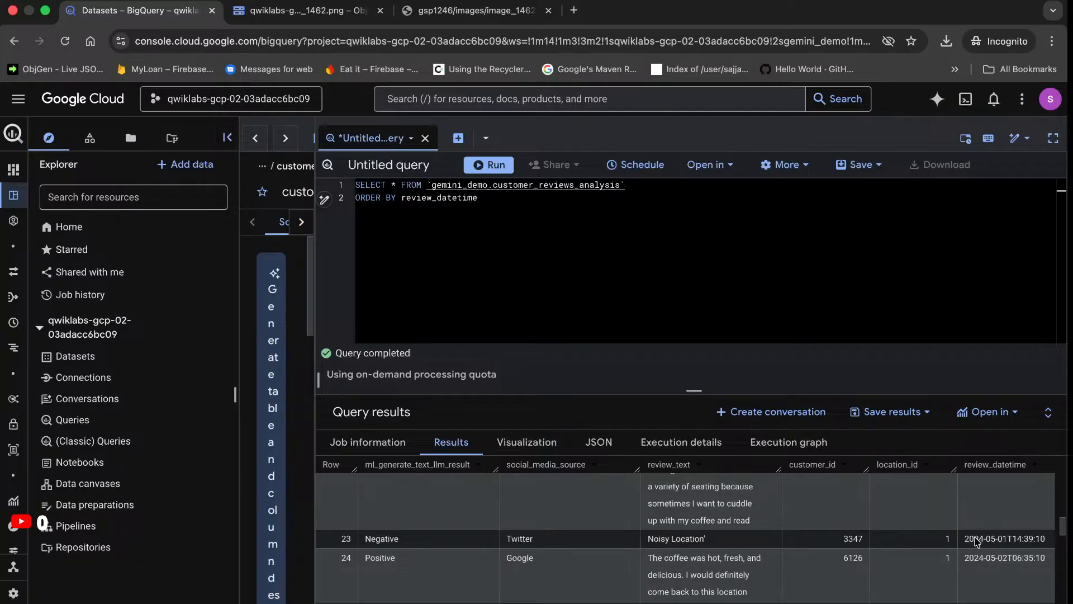
pyautogui.scroll(-6, 1017, 549)
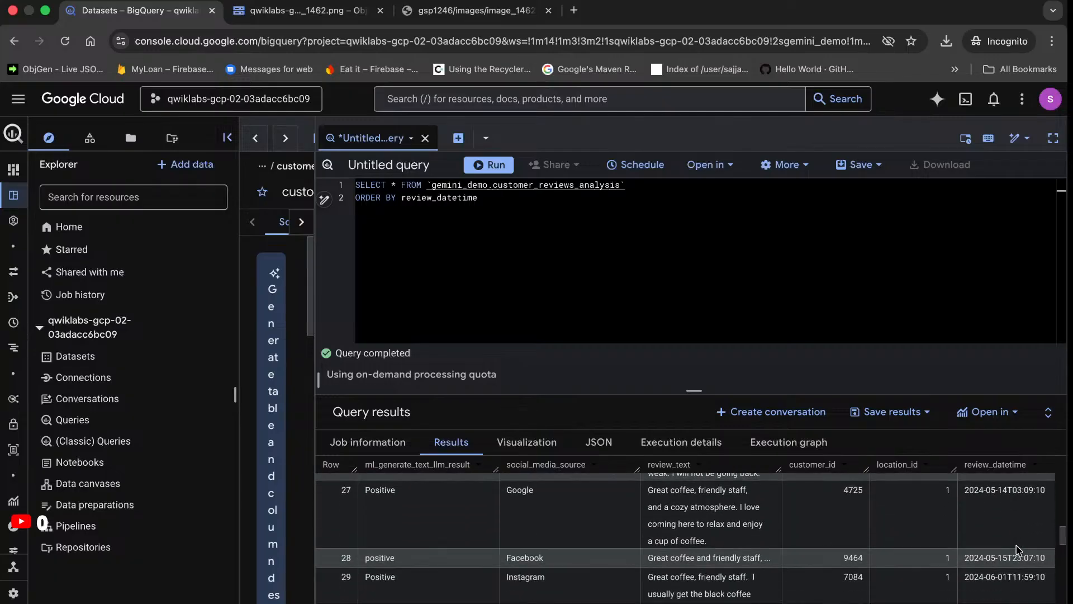
pyautogui.scroll(-6, 1018, 549)
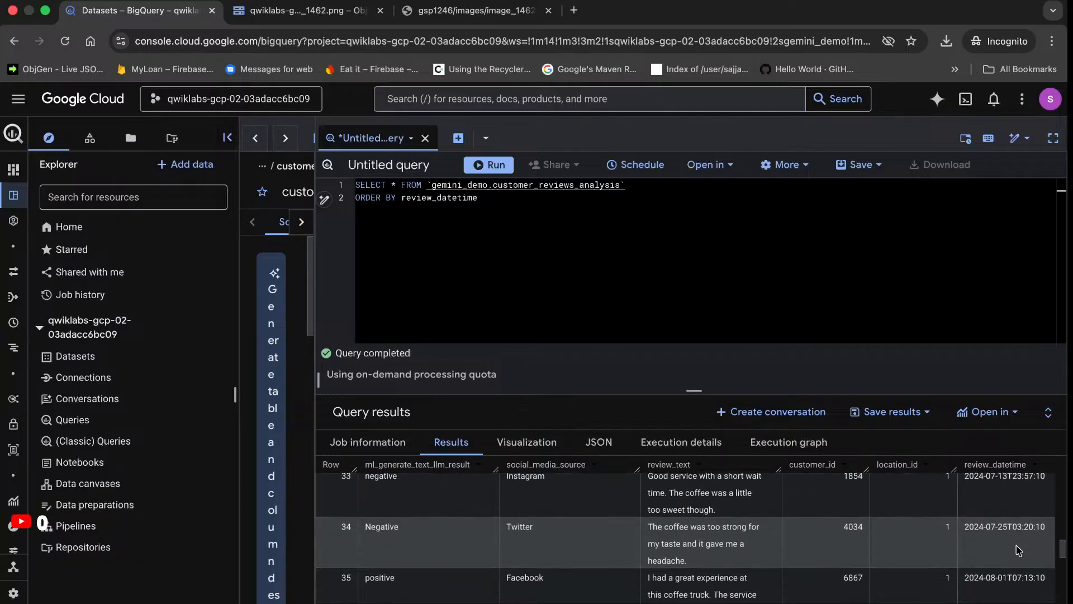
pyautogui.scroll(-5, 1018, 550)
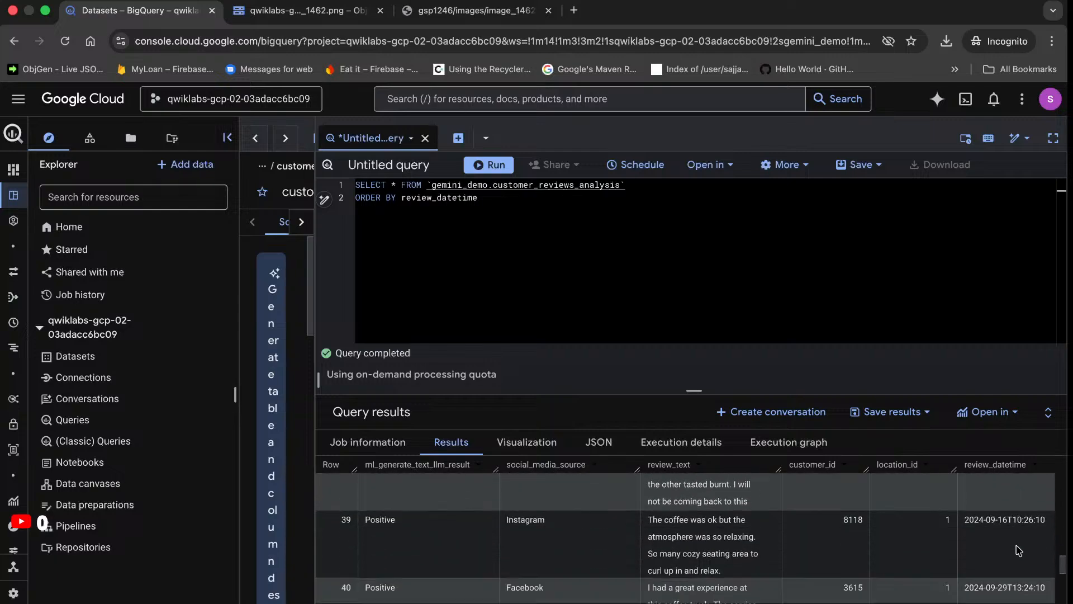
pyautogui.scroll(-5, 1018, 550)
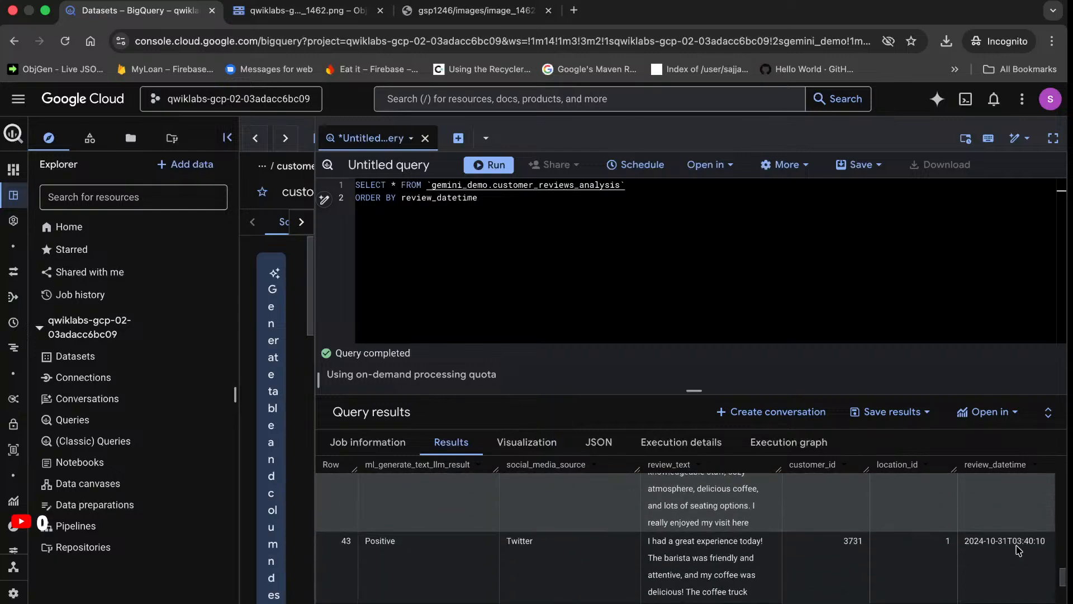
pyautogui.scroll(-1, 1018, 550)
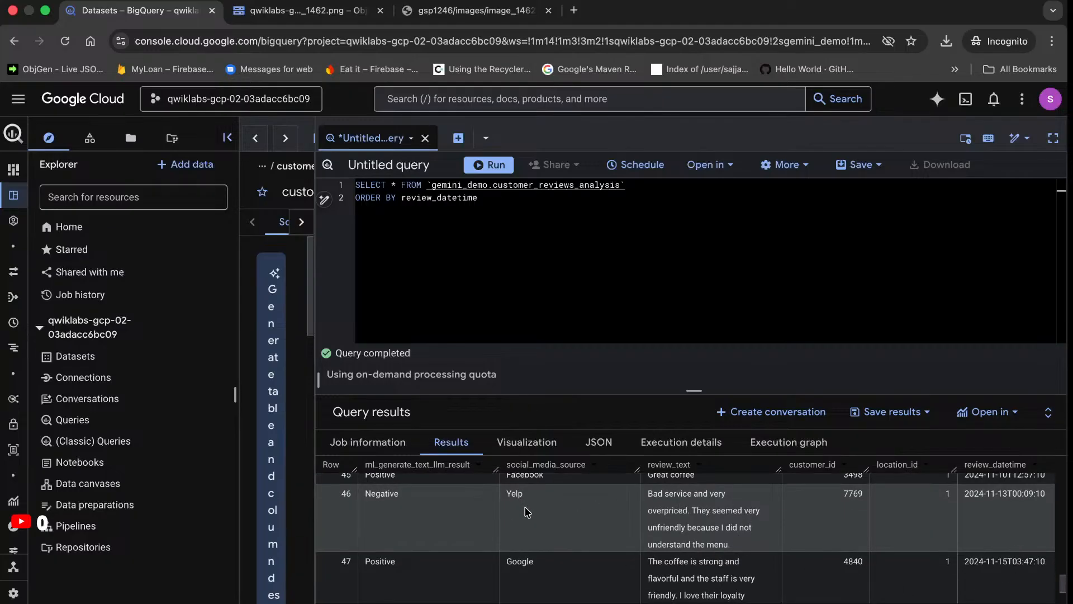
pyautogui.scroll(-4, 529, 511)
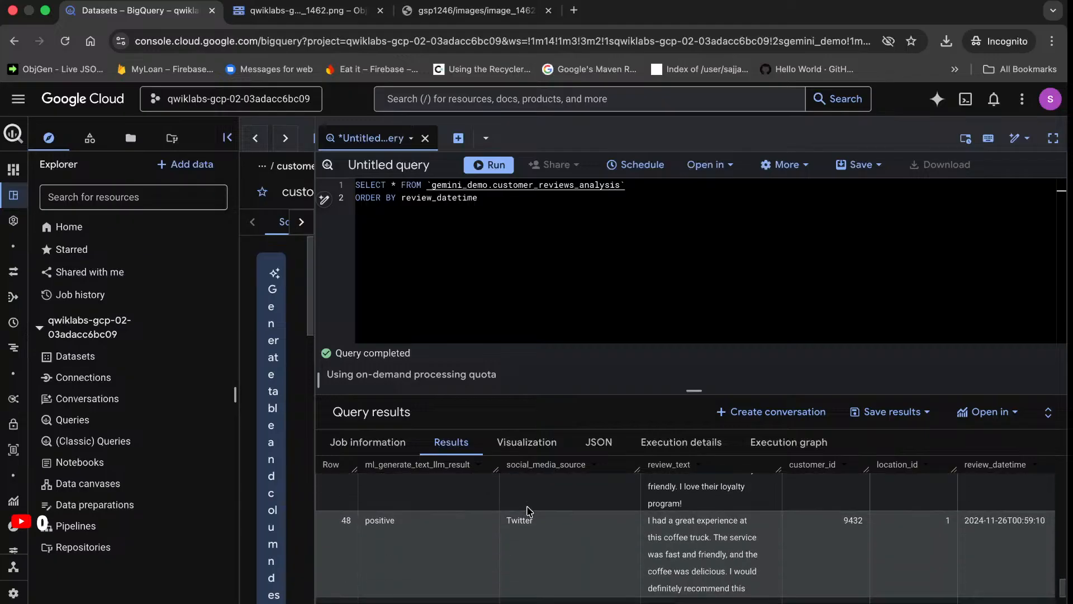
pyautogui.scroll(-5, 529, 511)
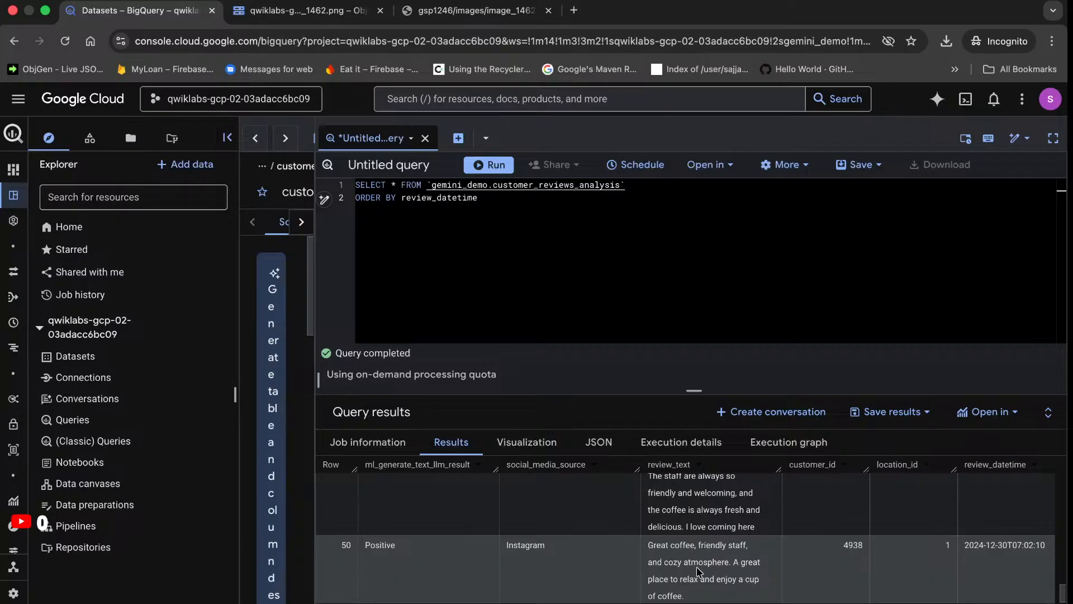
pyautogui.scroll(8, 693, 576)
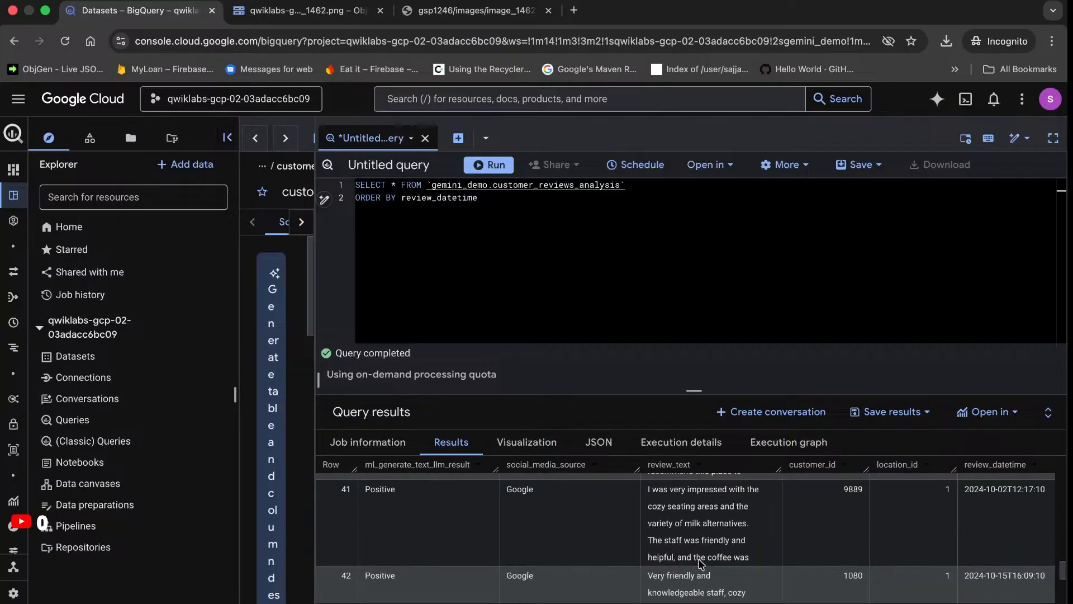
pyautogui.scroll(1, 699, 563)
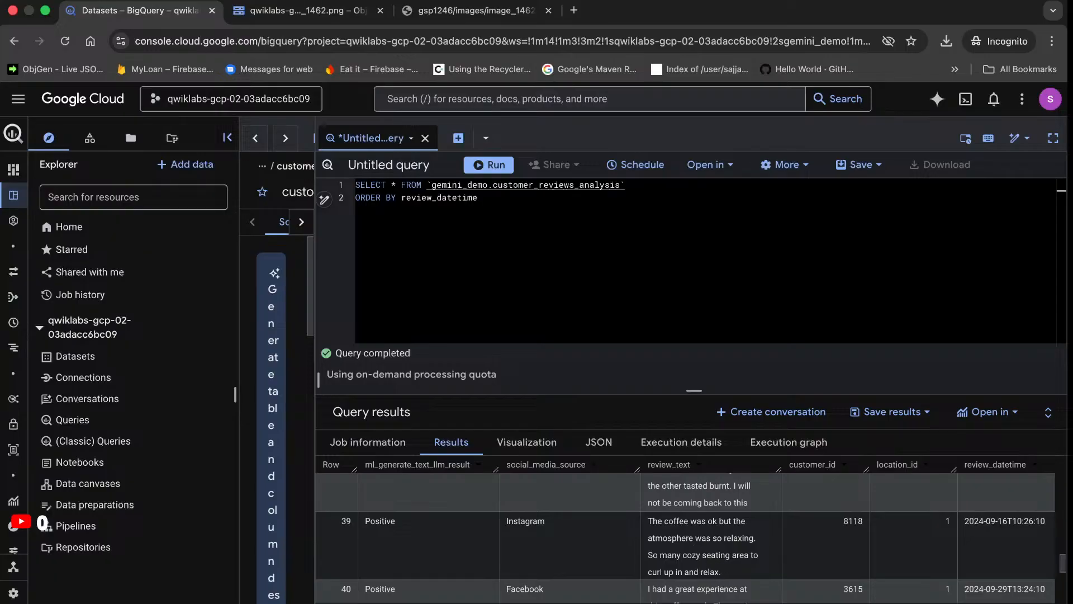
# Switch to the Google Skills lab page and read the note on inconsistent sentiment formatting and the cleaned_data_view instructions
pyautogui.click(374, 1)
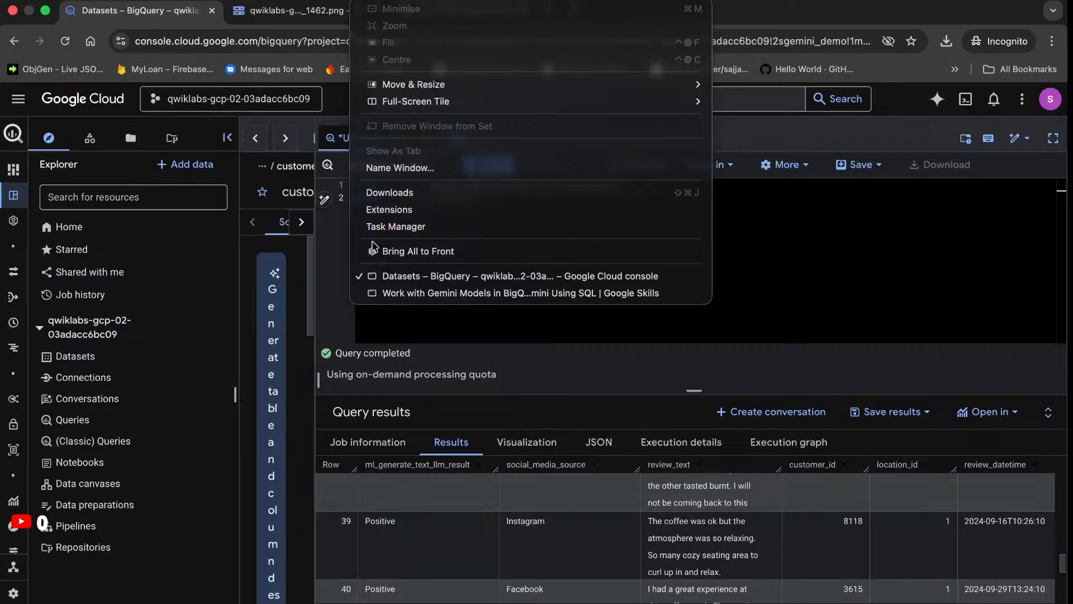
pyautogui.click(384, 290)
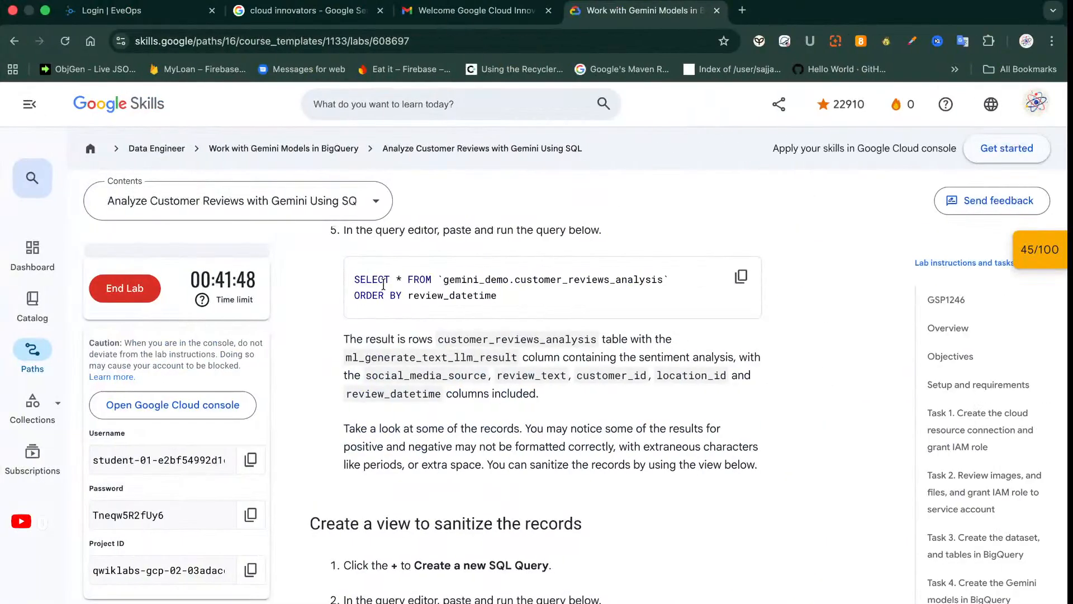
pyautogui.scroll(-5, 386, 360)
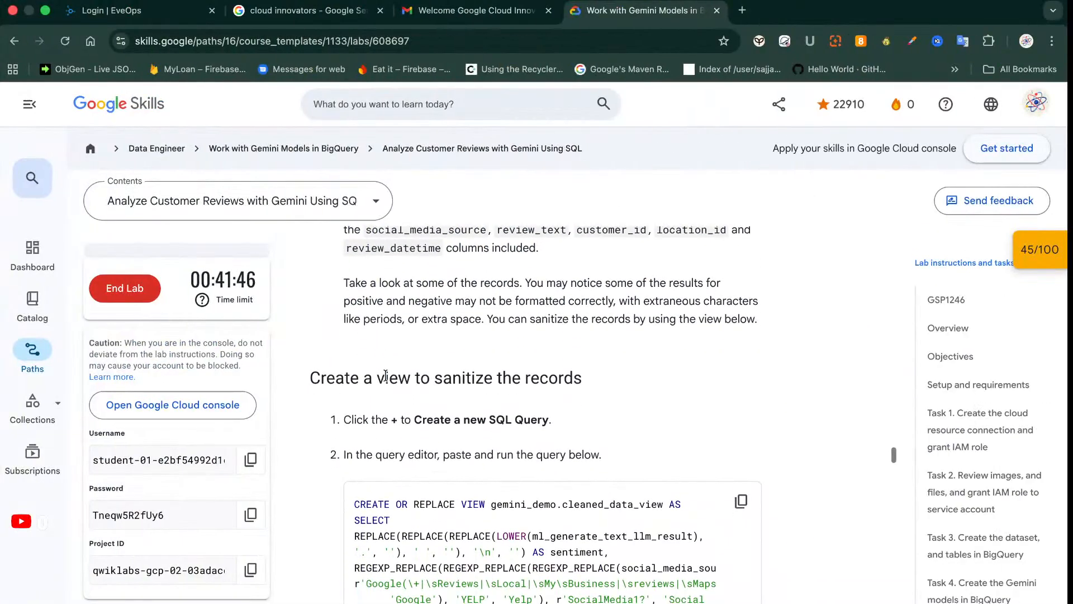
pyautogui.scroll(-1, 386, 375)
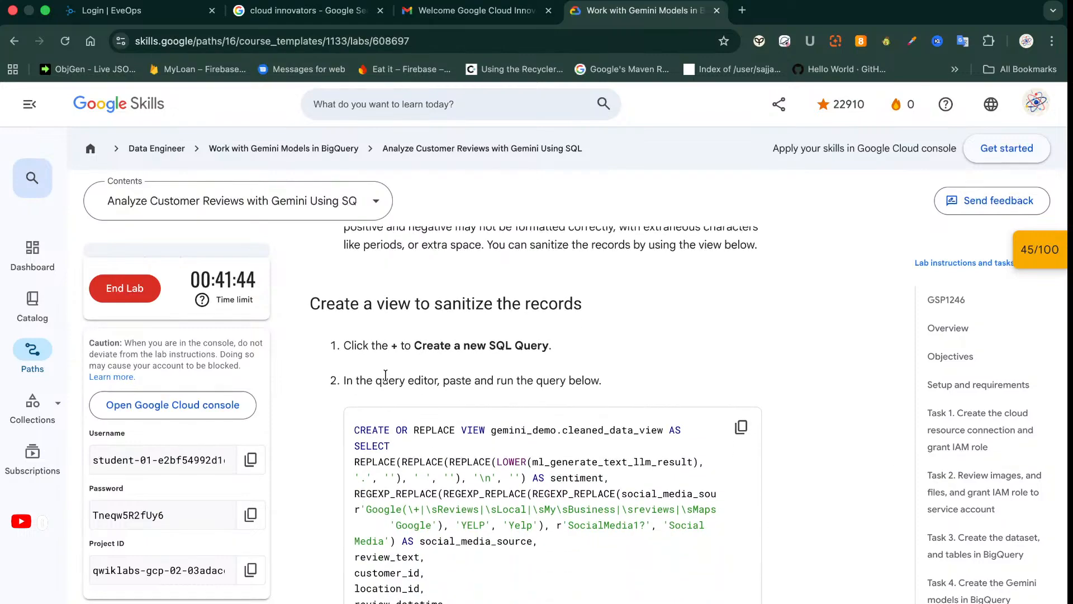
pyautogui.scroll(1, 386, 375)
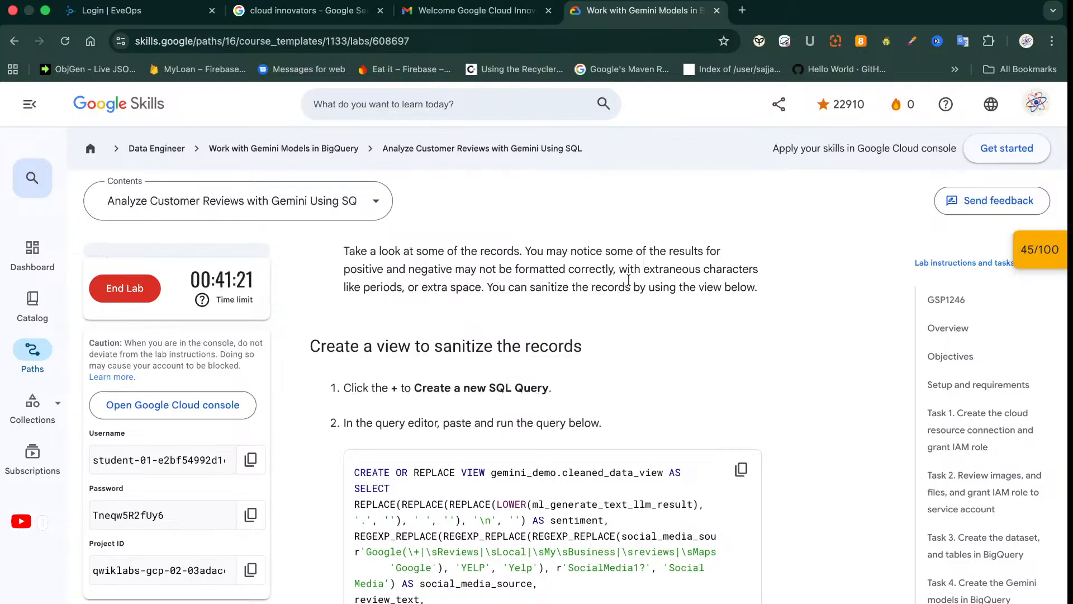
# Return to BigQuery and check the ml_generate_text_llm_result values in the last rows for stray characters or inconsistent formatting
pyautogui.click(374, 1)
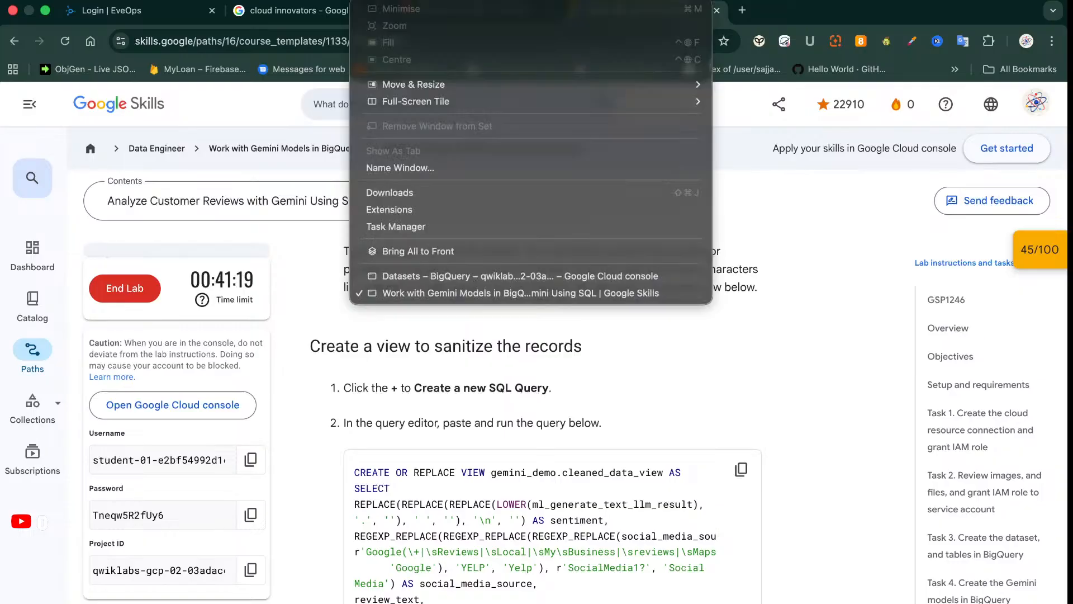
pyautogui.click(453, 275)
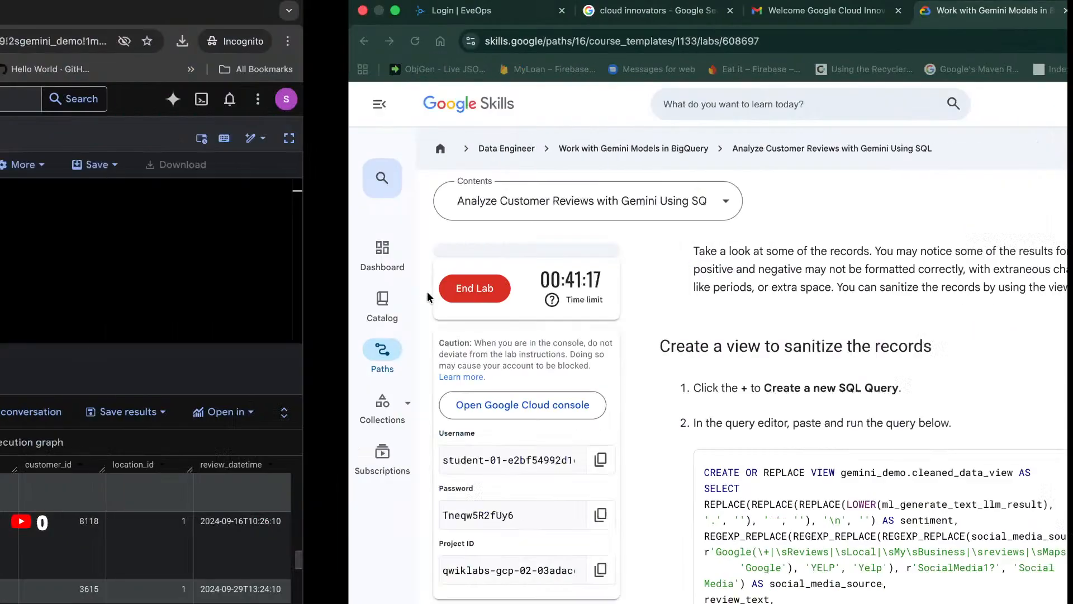
pyautogui.scroll(-3, 400, 542)
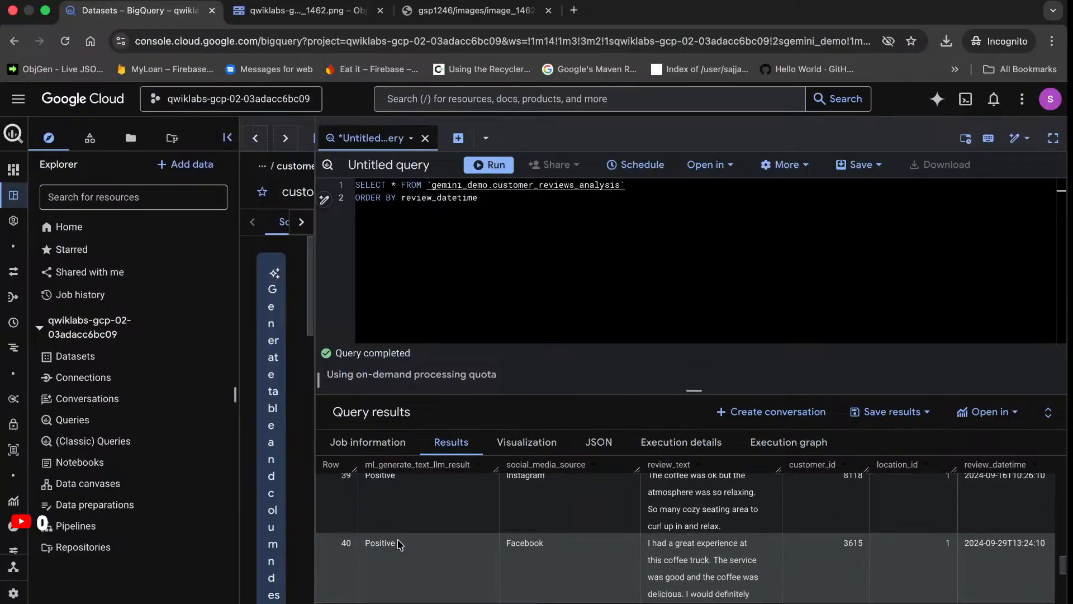
pyautogui.scroll(-3, 399, 543)
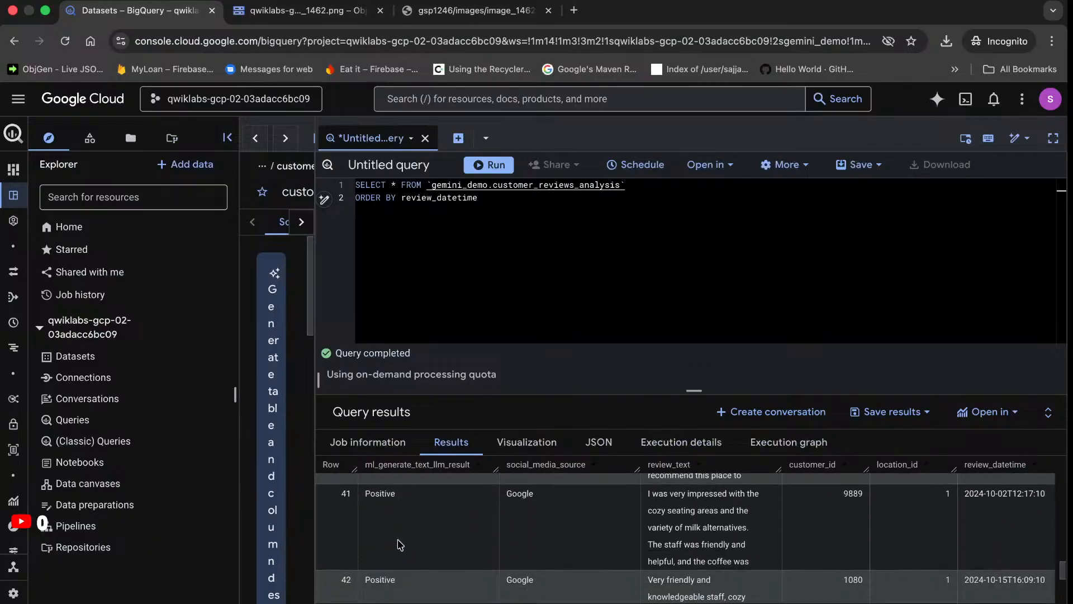
pyautogui.scroll(-8, 400, 543)
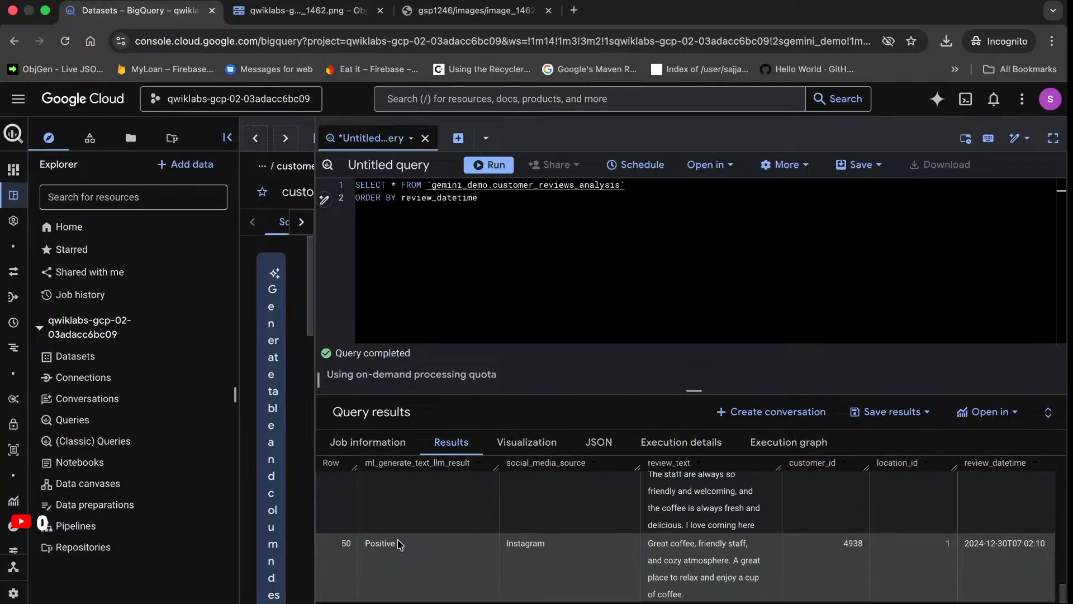
pyautogui.scroll(1, 399, 545)
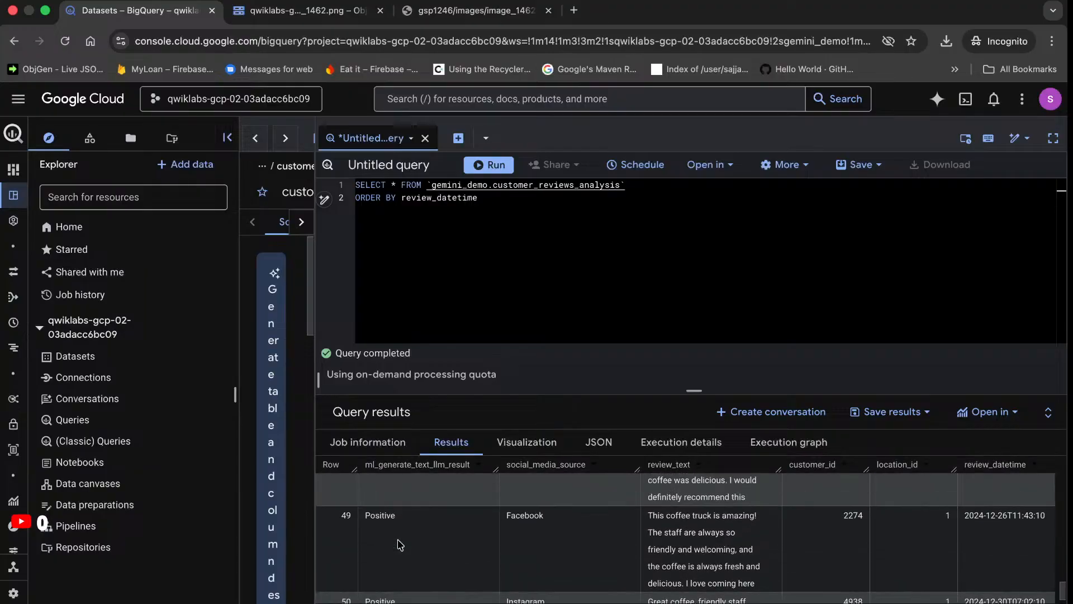
# Look back through the earlier result rows, comparing the ml_generate_text_llm_result values with the review texts up to row 25
pyautogui.scroll(13, 399, 545)
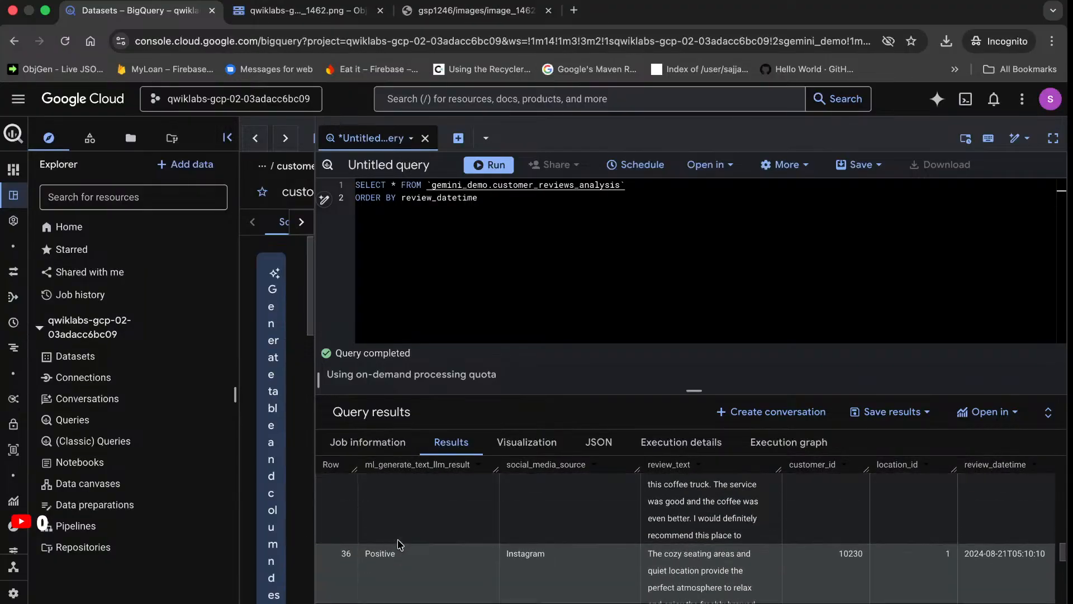
pyautogui.scroll(10, 399, 545)
pyautogui.scroll(1, 415, 555)
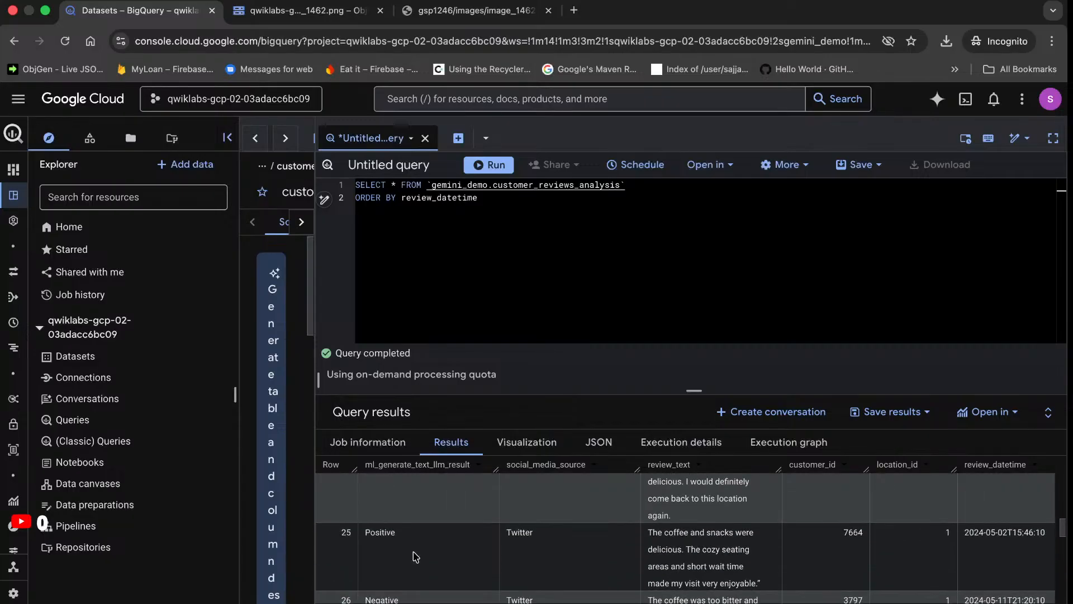
pyautogui.click(766, 586)
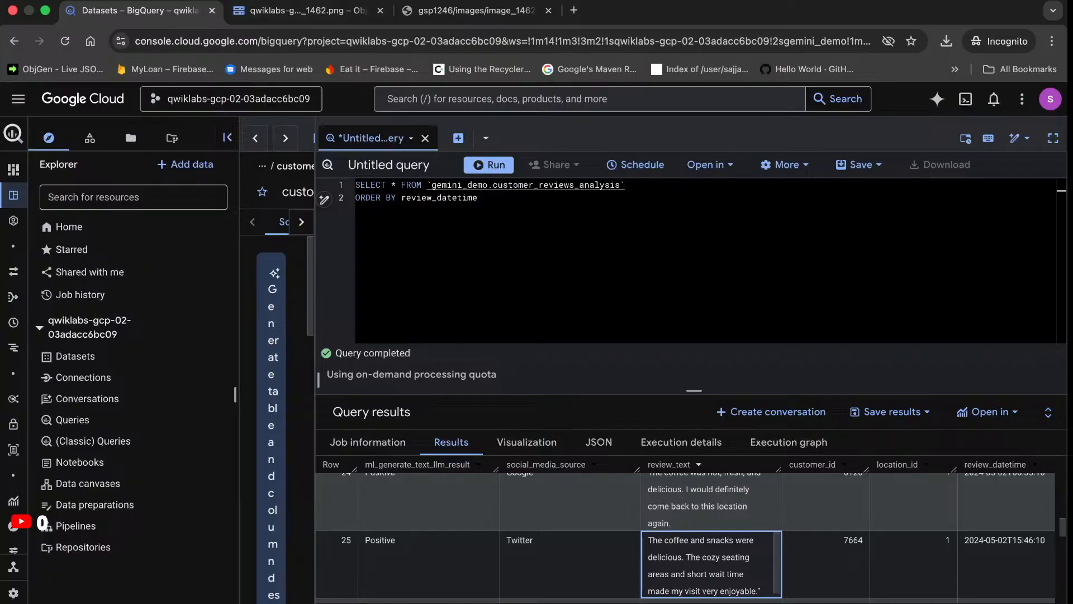
# Switch to the Google Skills lab page, copy the cleaned_data_view creation query and read the explanation below it
pyautogui.click(334, 0)
pyautogui.moveTo(391, 0)
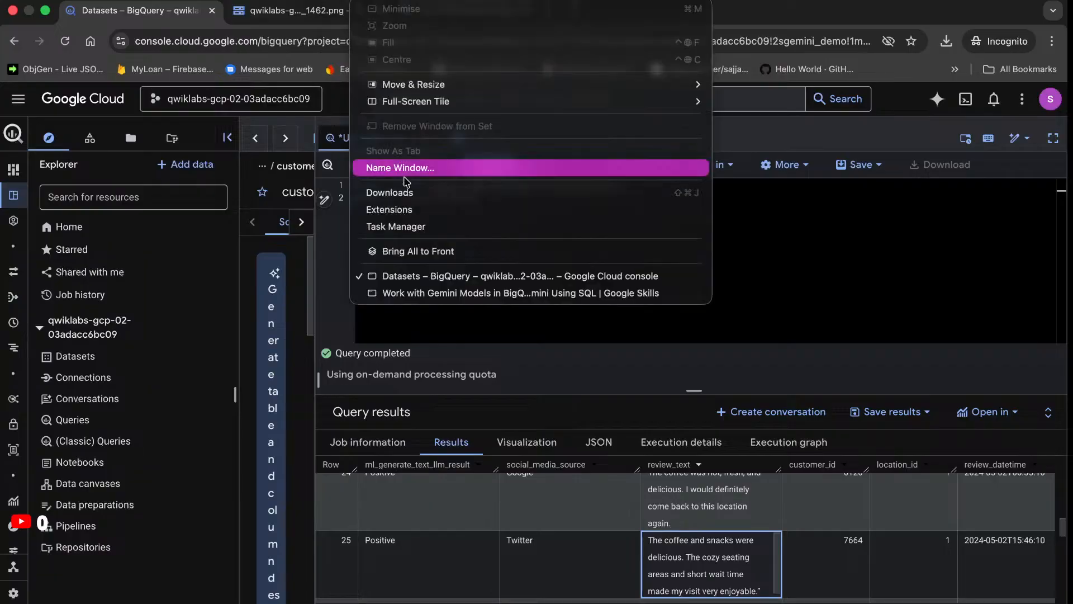
pyautogui.click(395, 296)
pyautogui.scroll(-1, 503, 400)
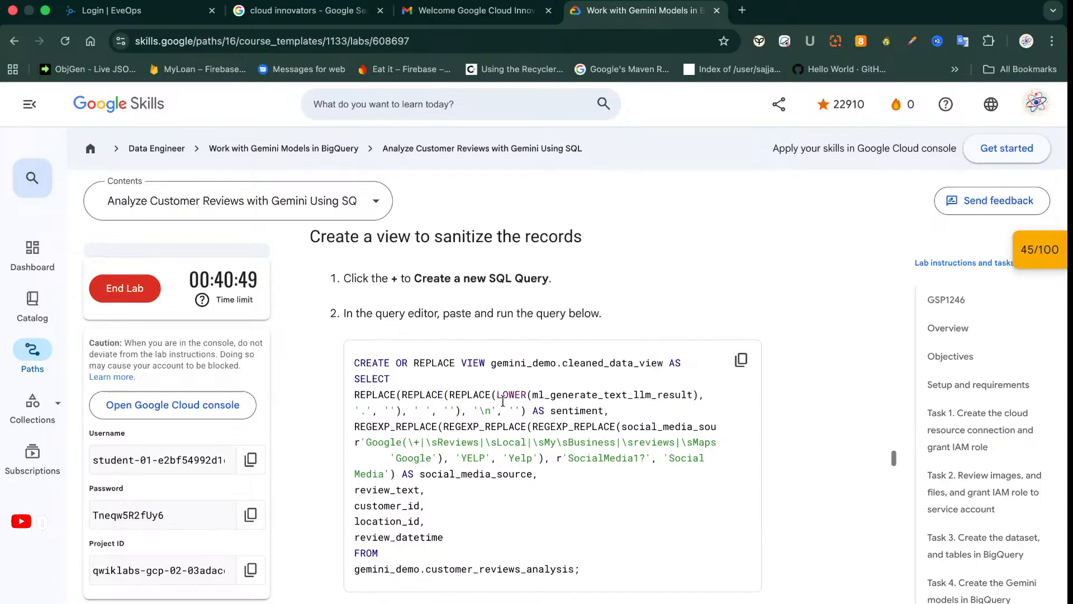
pyautogui.click(741, 358)
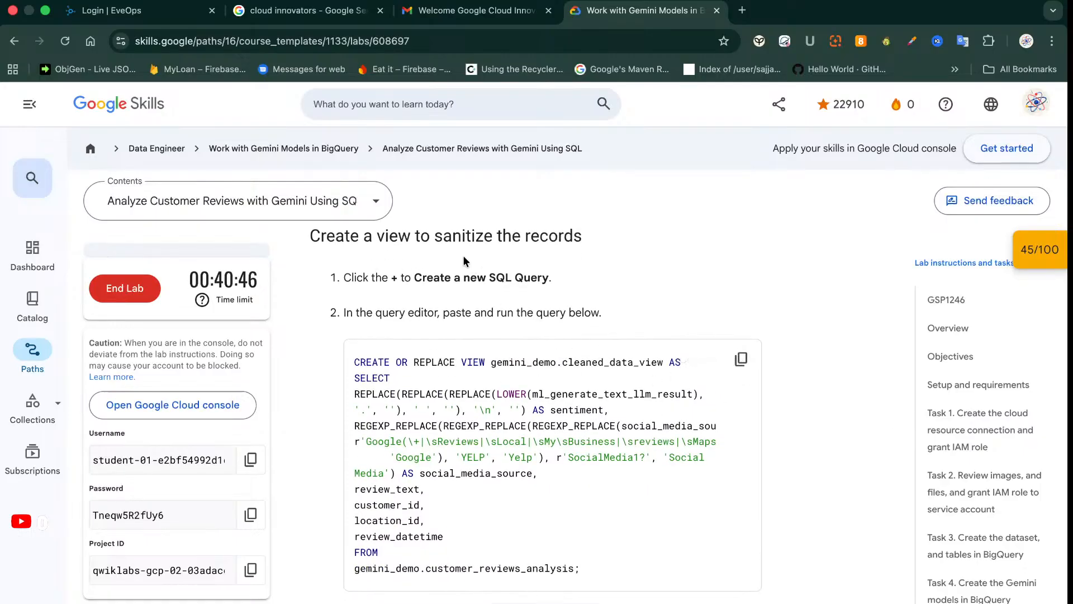
pyautogui.scroll(-5, 595, 269)
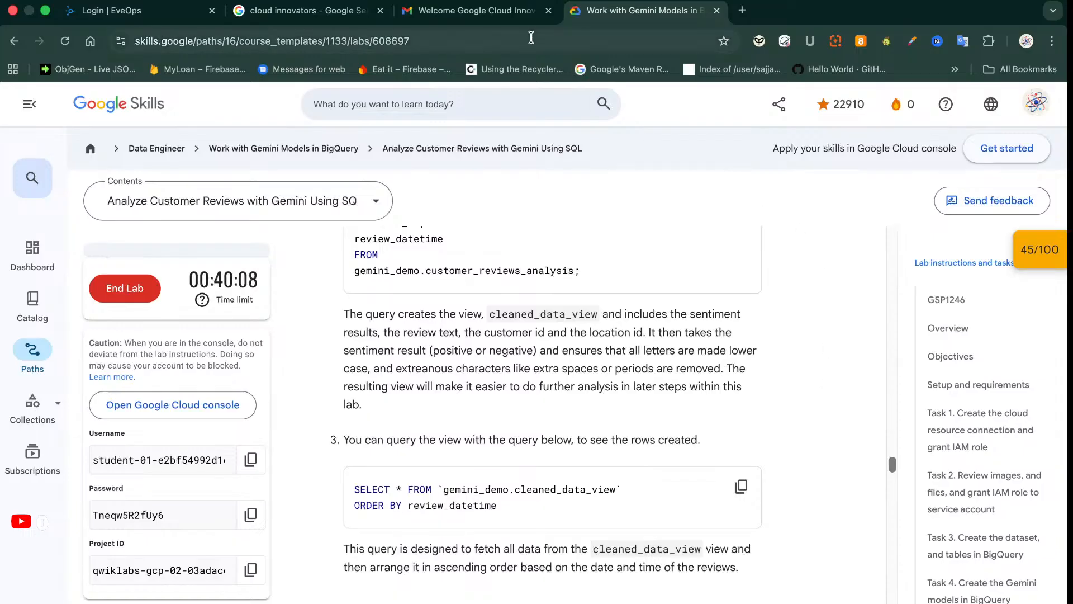
# Return to BigQuery and close the unsaved customer_reviews_analysis query, discarding its changes
pyautogui.click(379, 1)
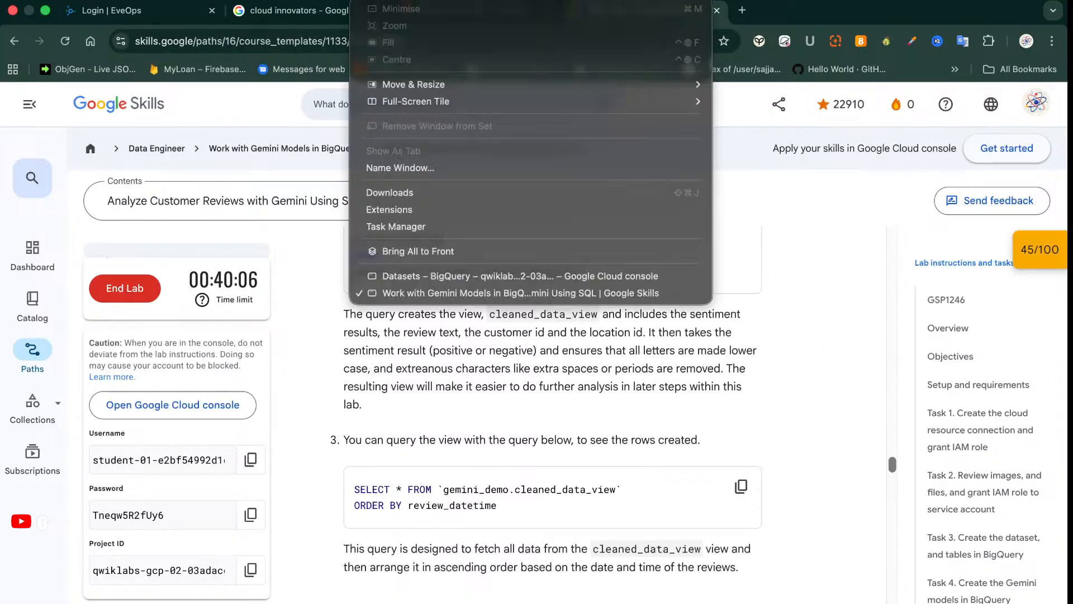
pyautogui.click(411, 276)
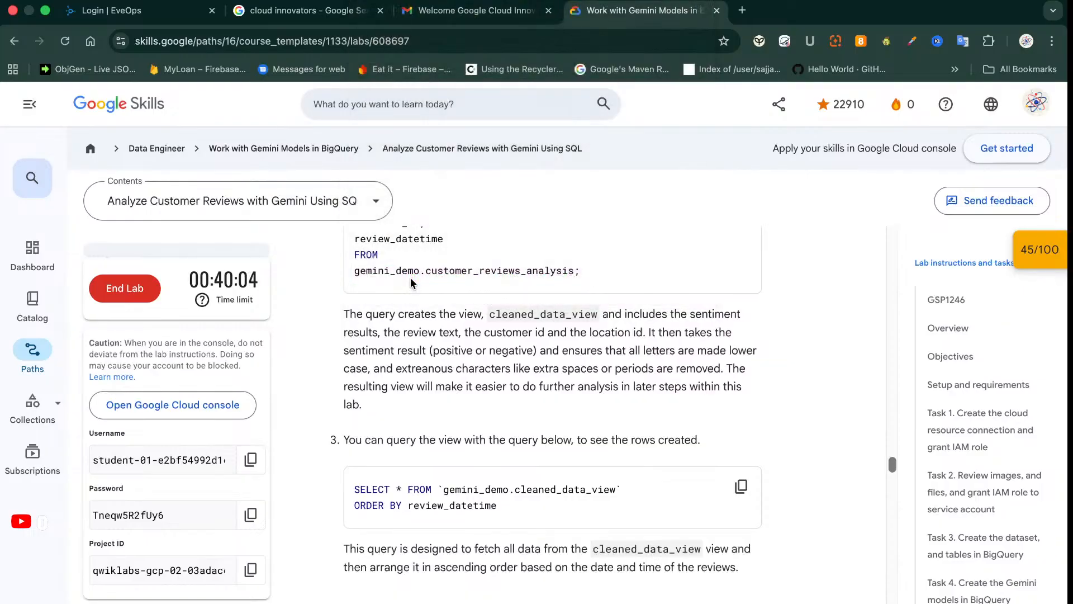
pyautogui.click(562, 306)
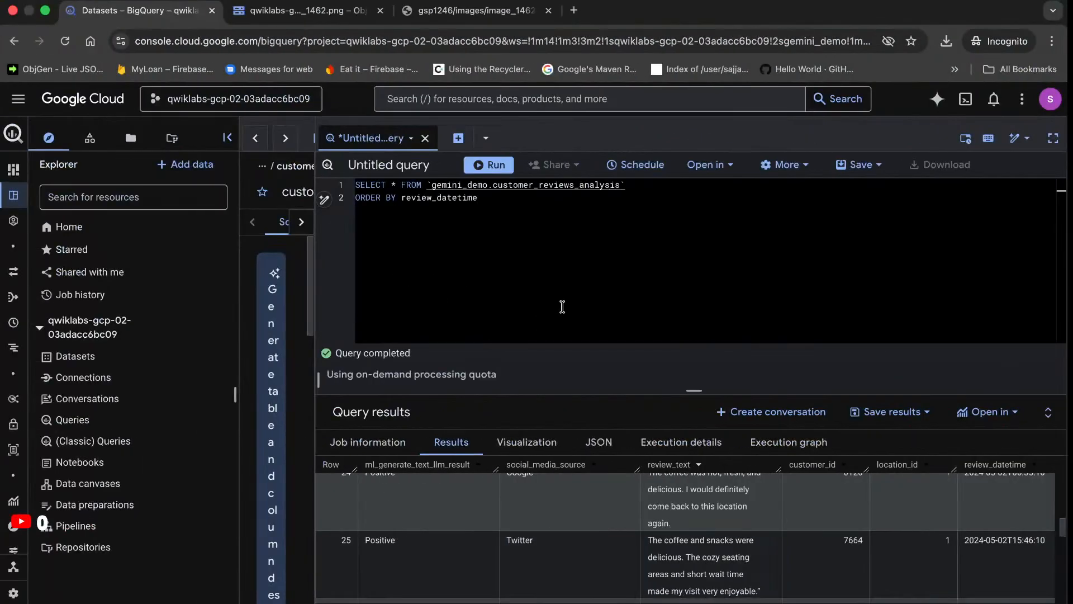
pyautogui.click(427, 138)
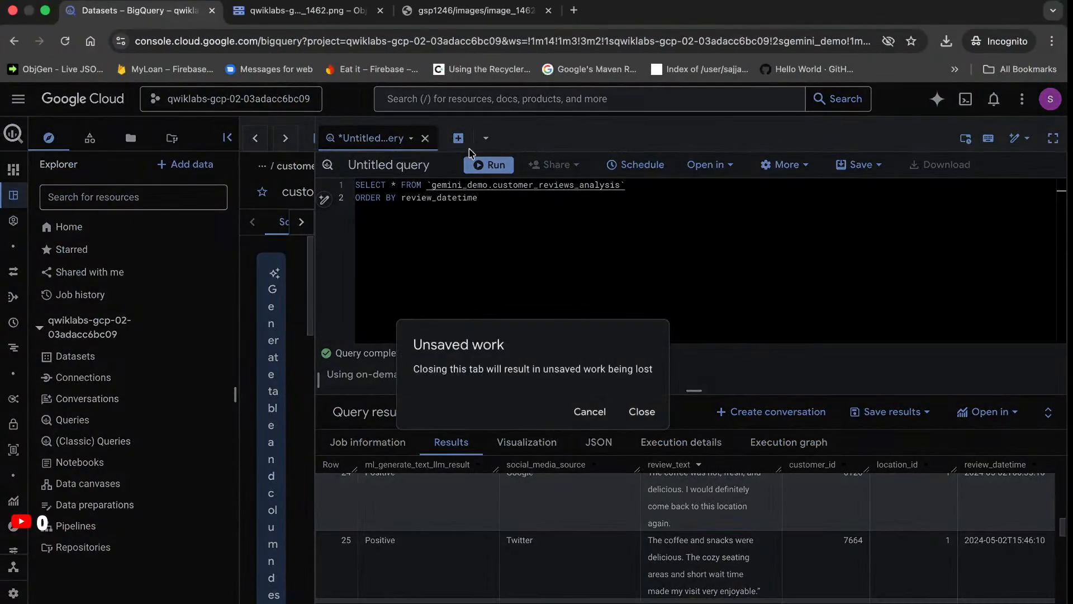
pyautogui.click(642, 411)
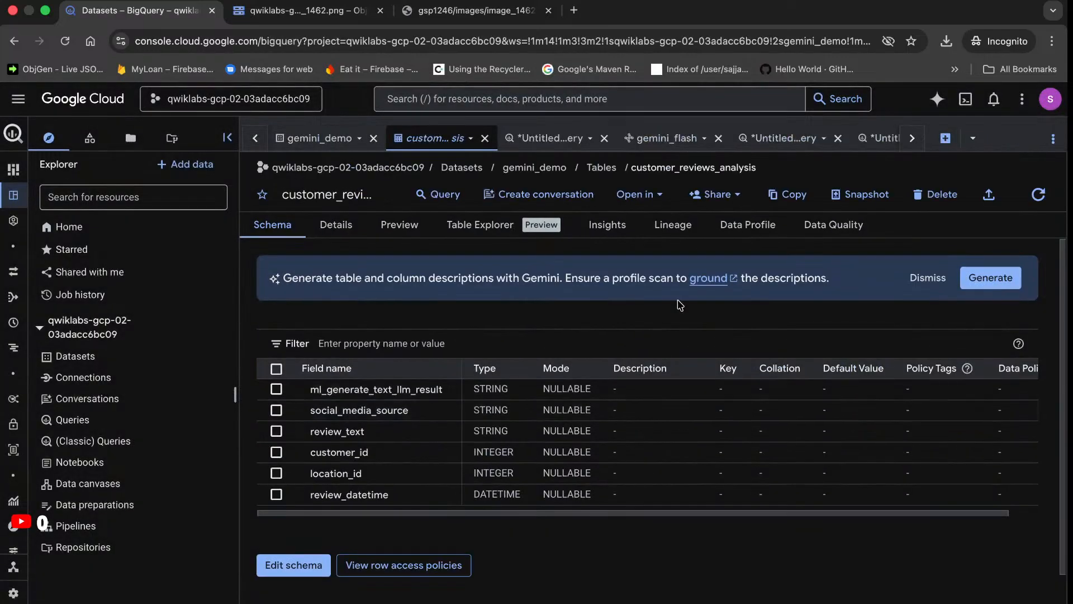
# Replace the sentiment analysis statement in the existing untitled query with the copied CREATE OR REPLACE VIEW gemini_demo.cleaned_data_view query and run it
pyautogui.click(880, 140)
pyautogui.click(638, 229)
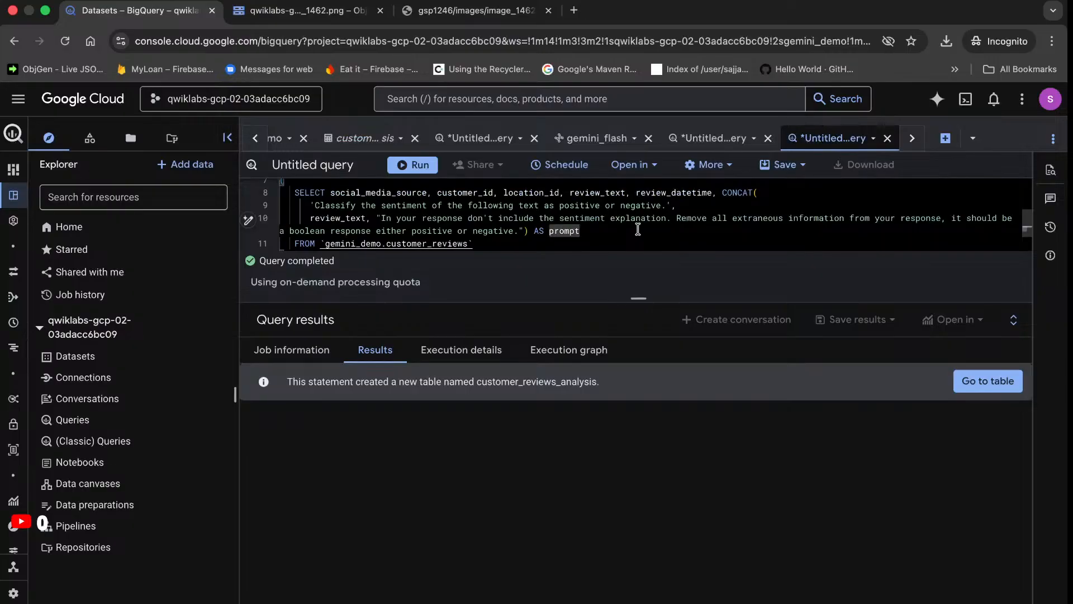
pyautogui.hotkey('ctrl', 'a')
pyautogui.hotkey('ctrl', 'v')
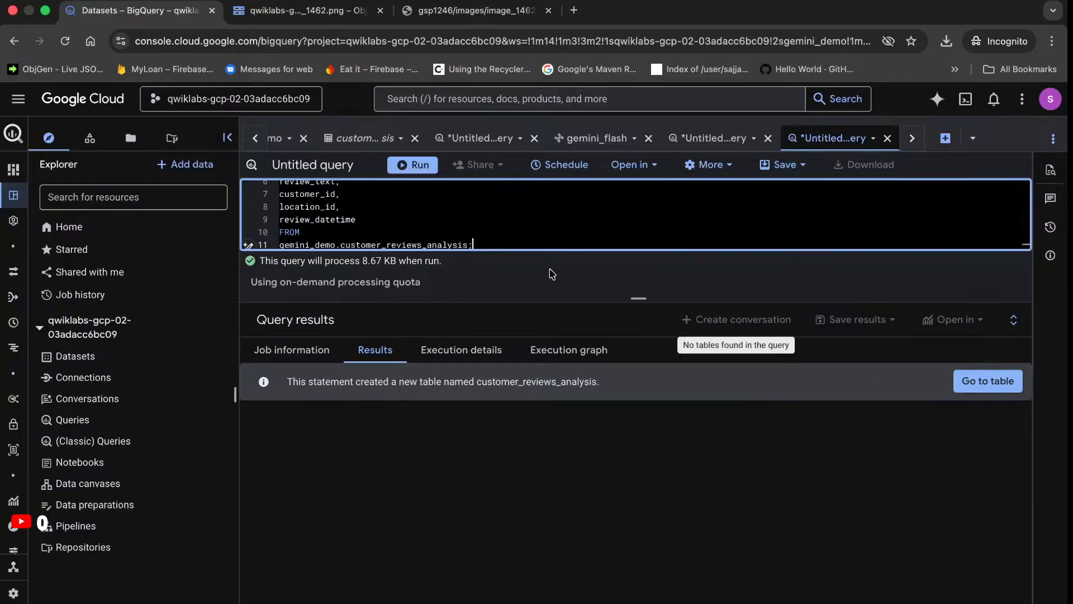
pyautogui.click(418, 165)
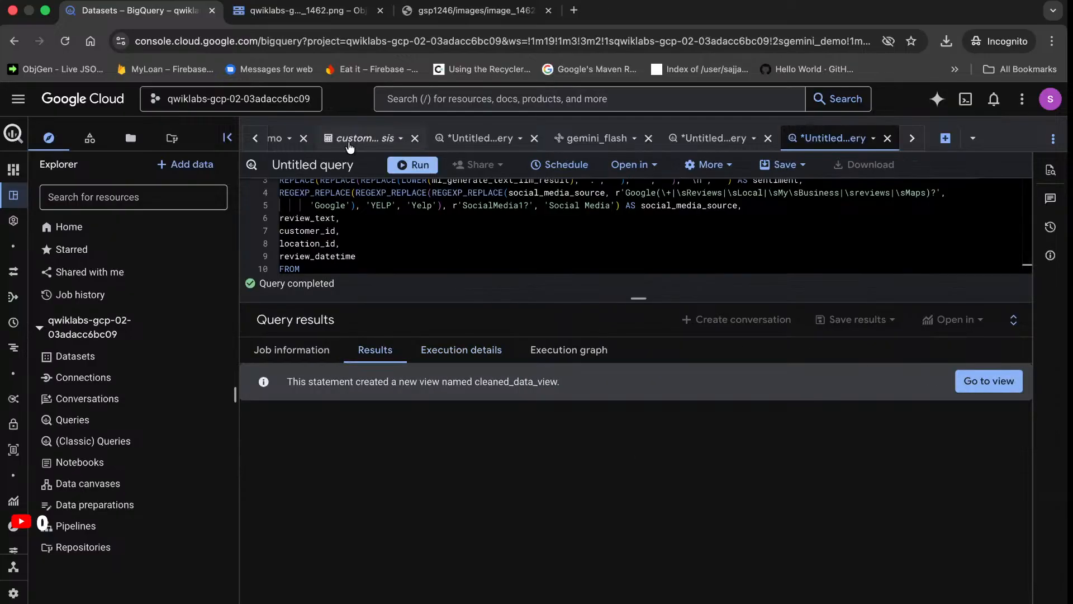
# Refresh the table list of the gemini_demo dataset and open the schema of cleaned_data_view
pyautogui.click(275, 142)
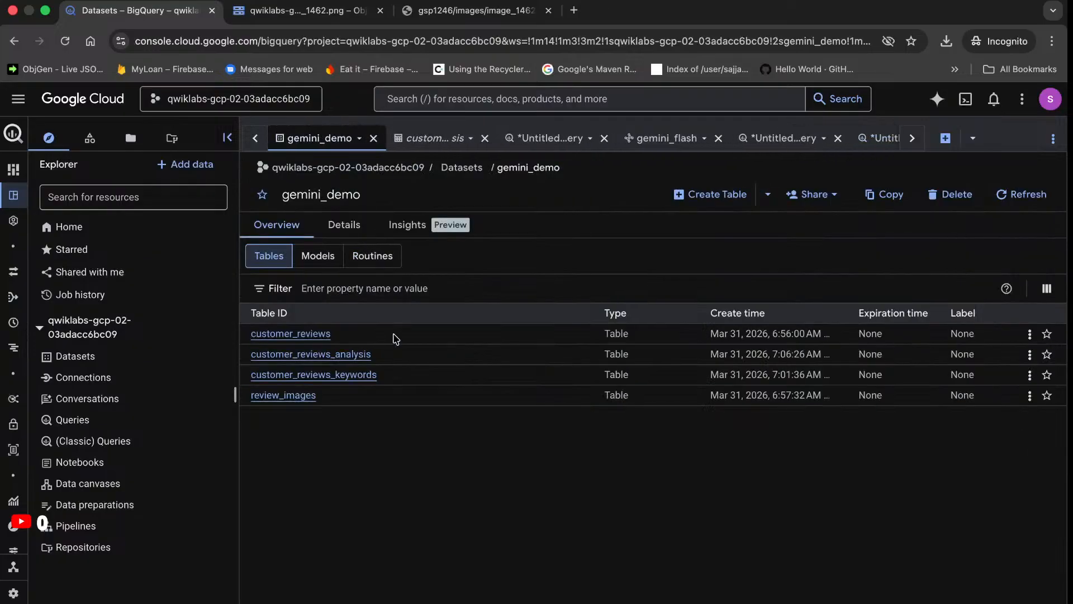
pyautogui.click(1031, 194)
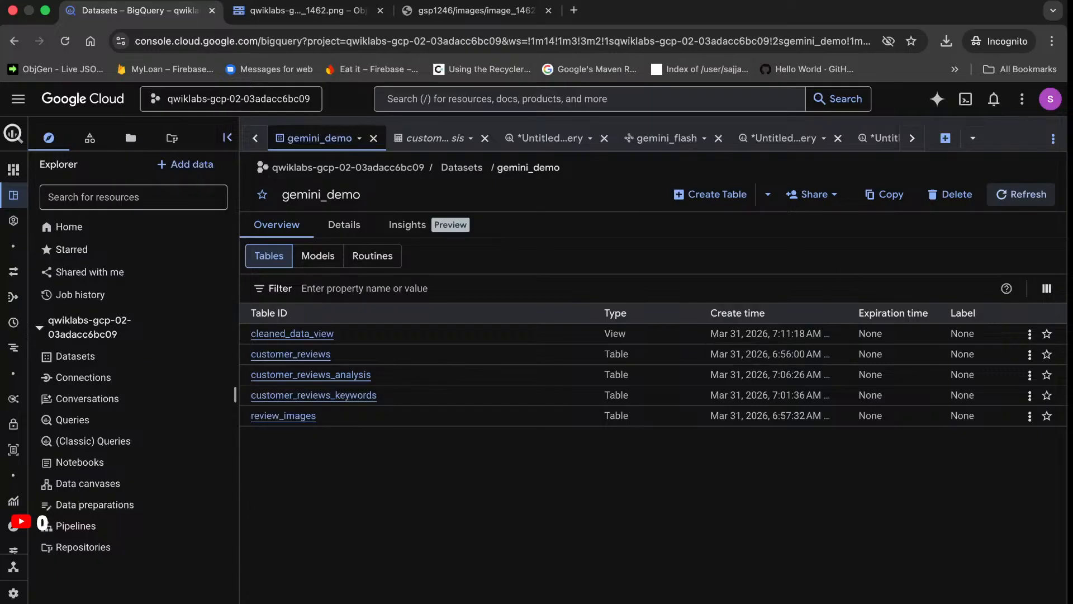
pyautogui.click(284, 335)
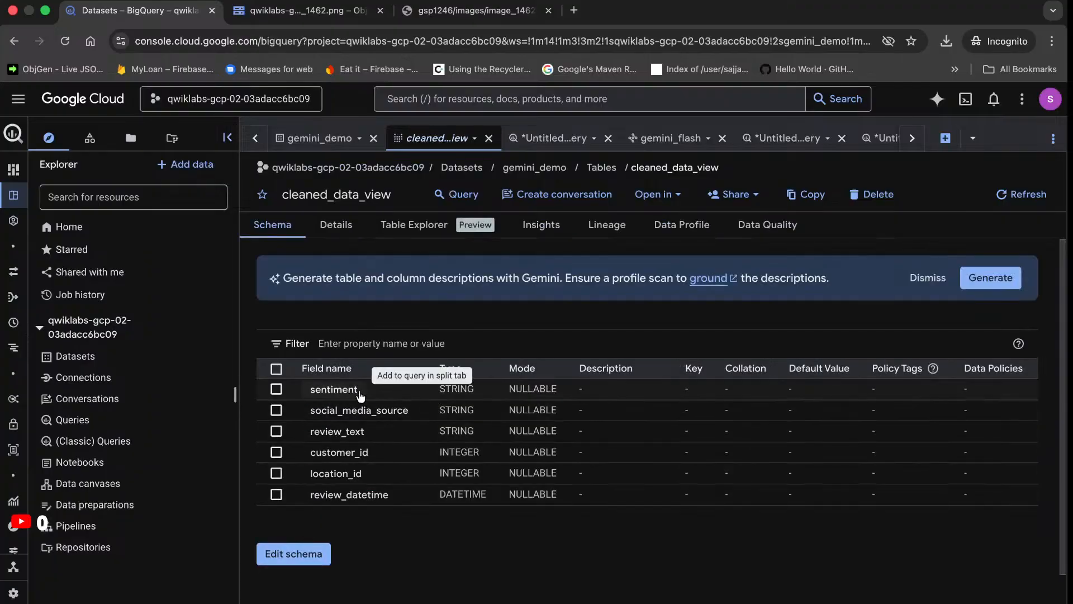
# Create a split-pane query selecting review_text from cleaned_data_view with LIMIT 1000 and run it
pyautogui.click(354, 433)
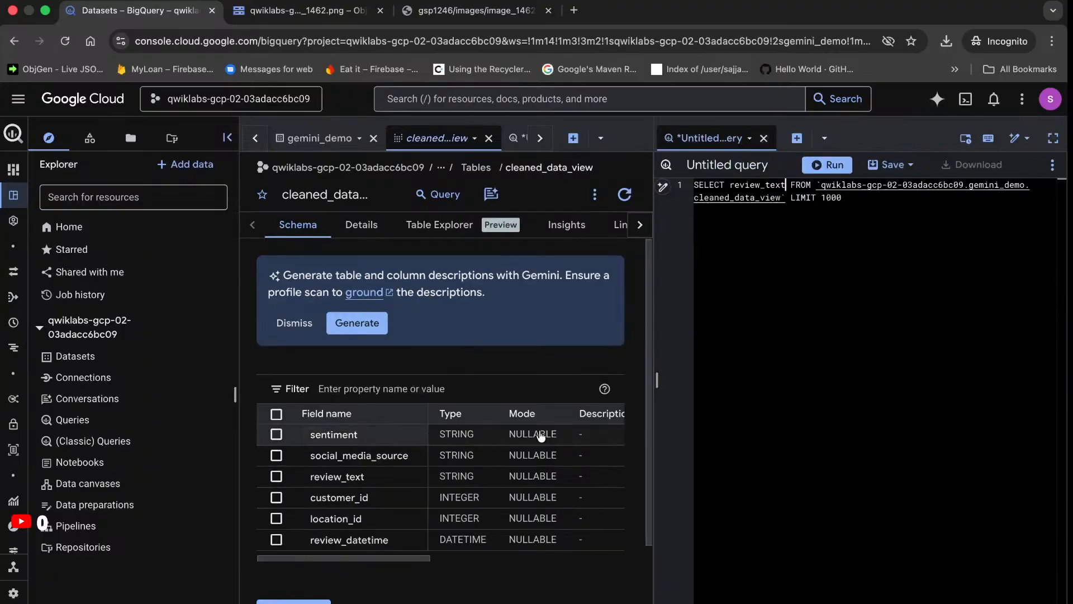
pyautogui.click(828, 162)
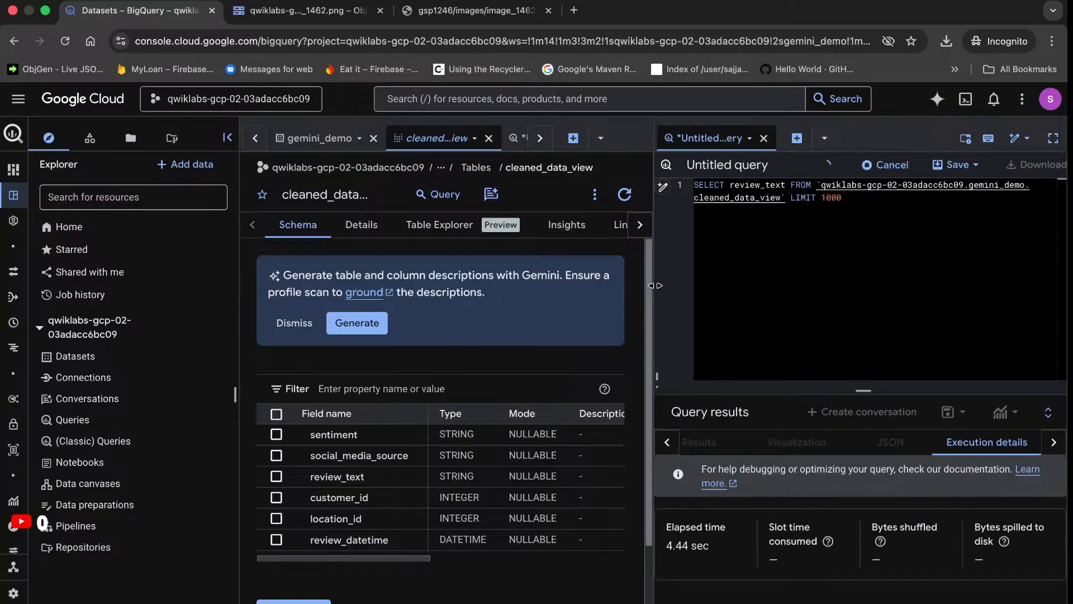
# Widen the query pane and read through the review_text results down to about row 28
pyautogui.moveTo(657, 287); pyautogui.dragTo(412, 286)
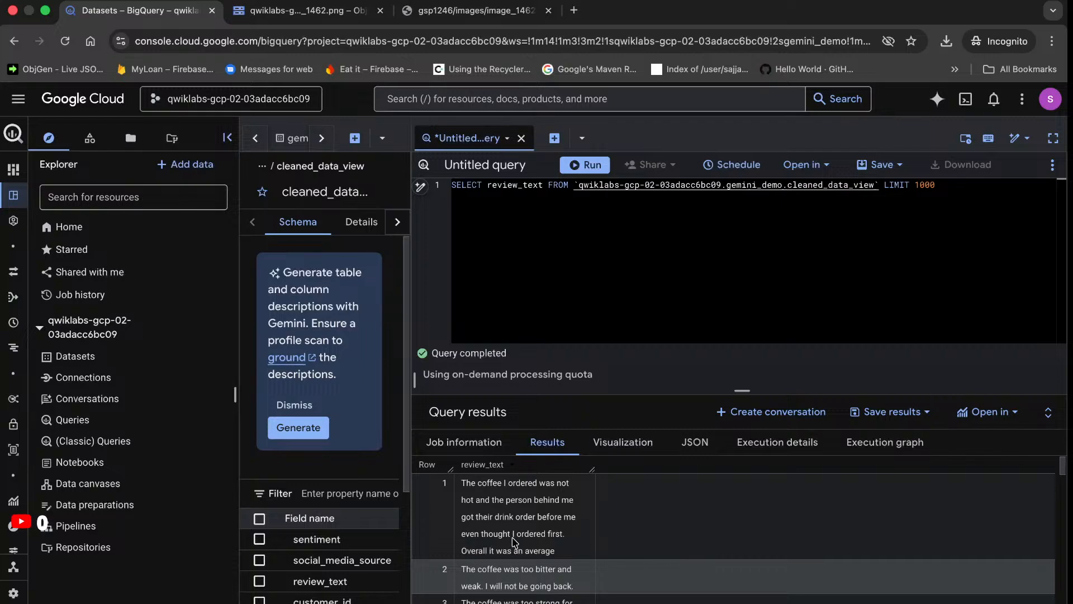
pyautogui.click(548, 504)
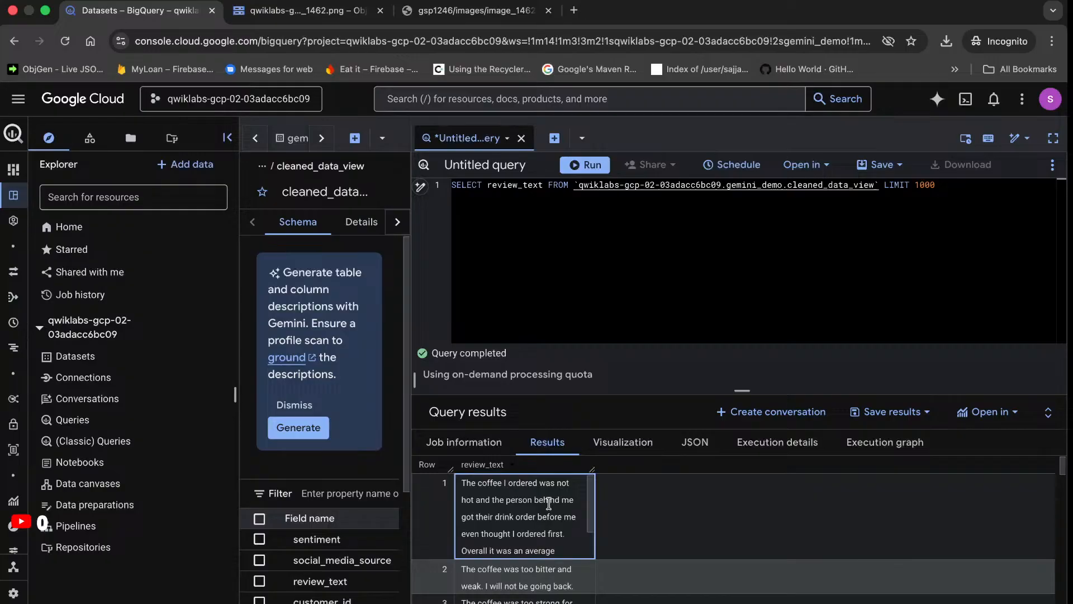
pyautogui.press('Down')
pyautogui.press('Down')
pyautogui.press('Down')
pyautogui.press('Down')
pyautogui.press('Down')
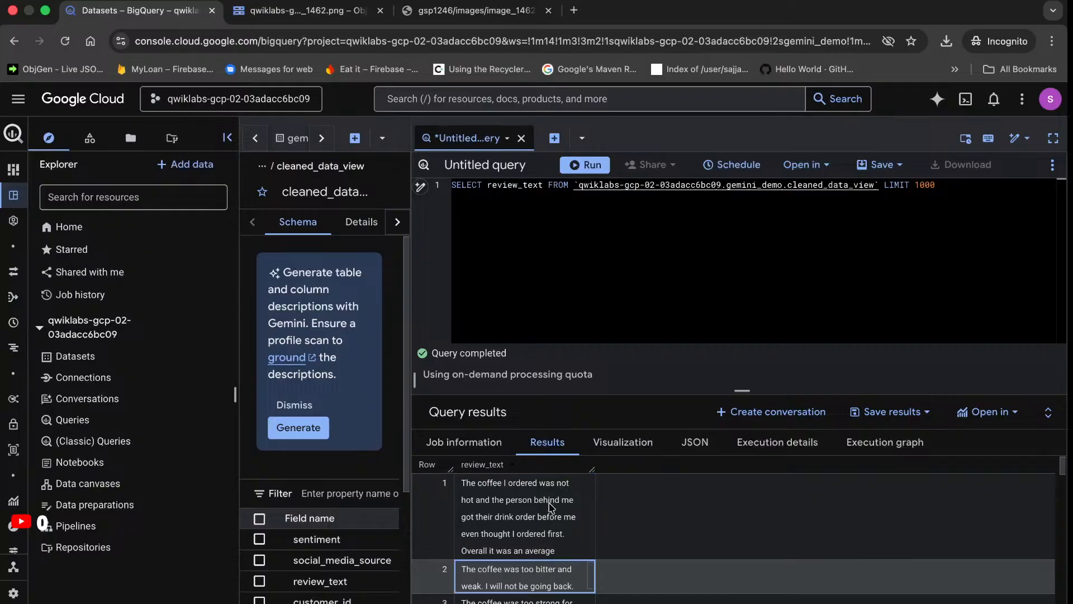
pyautogui.press('Down')
pyautogui.press('Down')
pyautogui.press('Down')
pyautogui.press('Down')
pyautogui.press('Down')
pyautogui.press('Down')
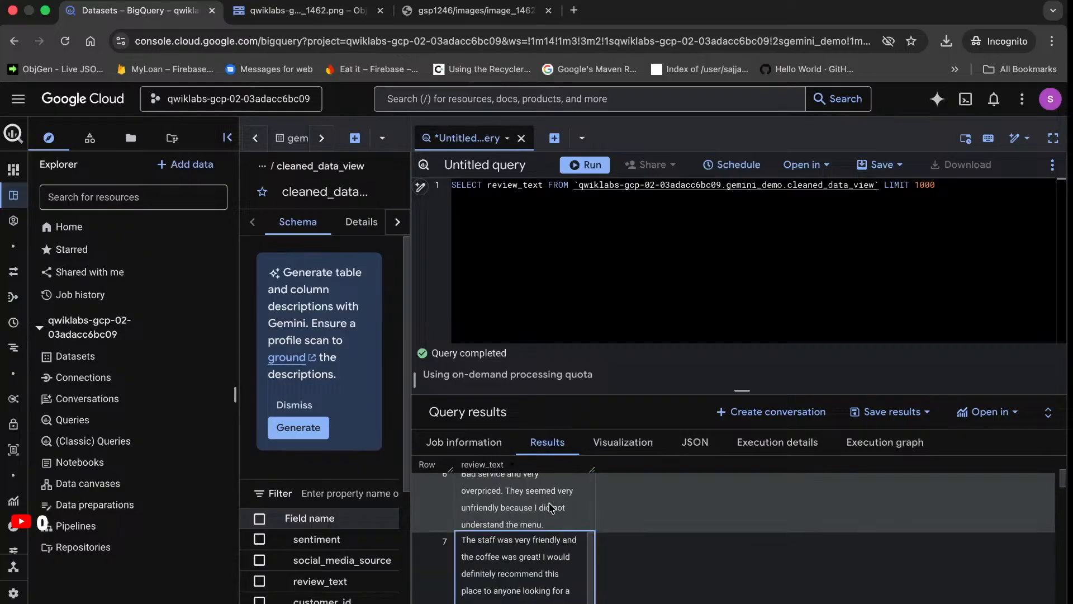
pyautogui.press('Down')
pyautogui.press('Down')
pyautogui.press('Down')
pyautogui.press('Down')
pyautogui.press('Down')
pyautogui.press('Down')
pyautogui.press('Down')
pyautogui.press('Down')
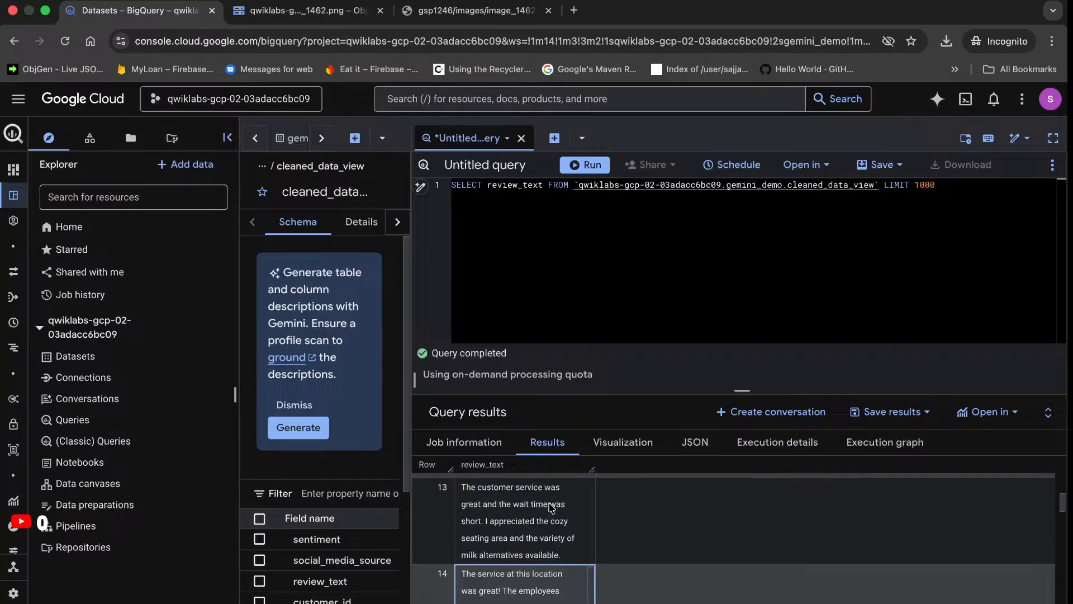
pyautogui.press('Down')
pyautogui.press('Down')
pyautogui.press('Down')
pyautogui.press('Down')
pyautogui.press('Down')
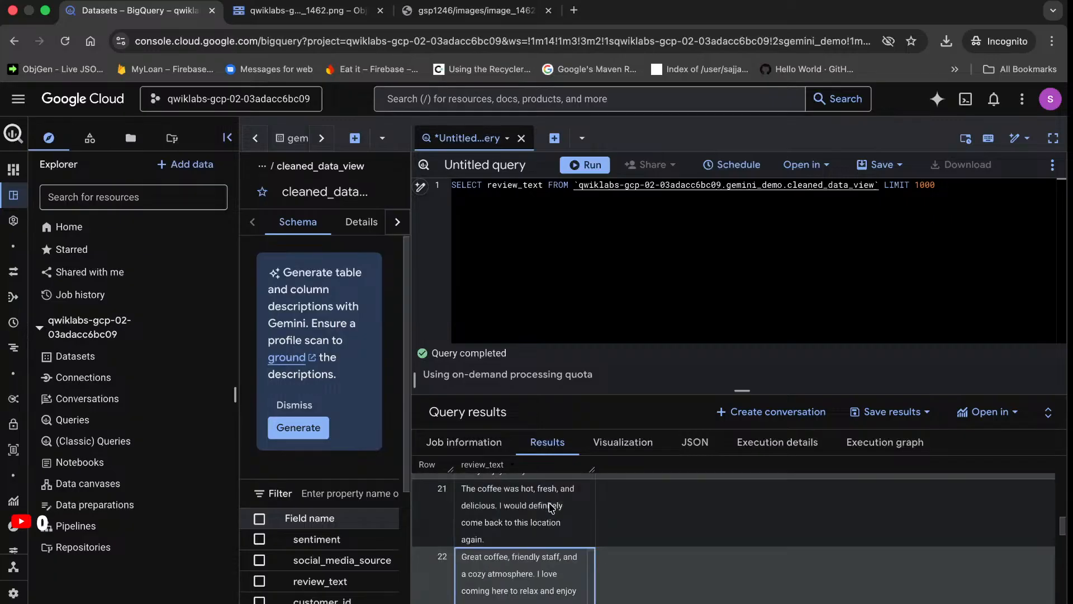
pyautogui.press('Down')
pyautogui.press('Down')
pyautogui.press('Down')
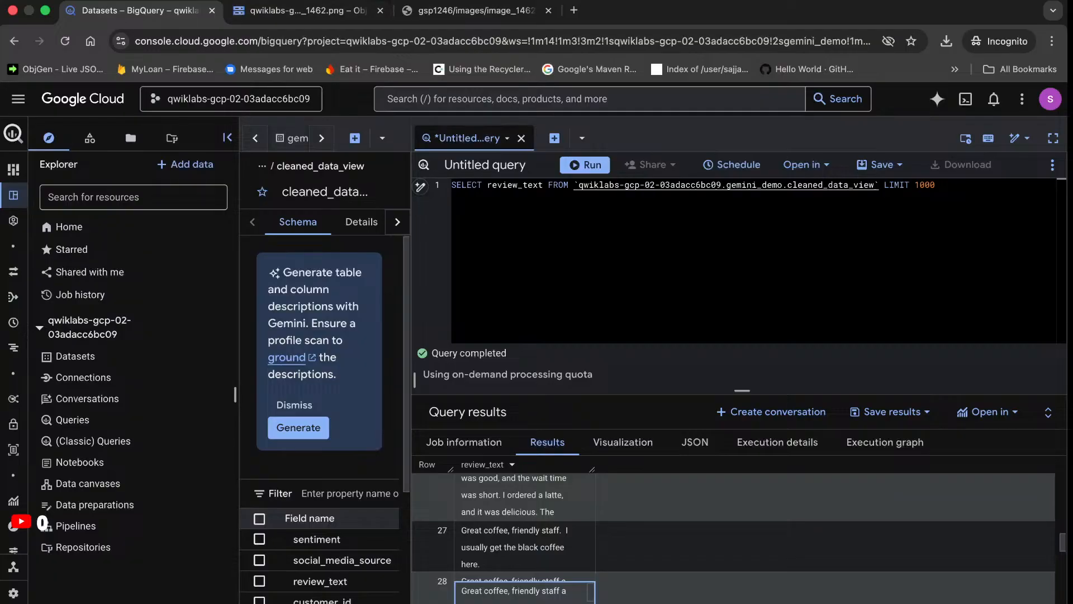
# Switch to the Google Skills lab instructions and copy the query that selects all of cleaned_data_view ordered by review_datetime
pyautogui.click(374, 0)
pyautogui.click(428, 294)
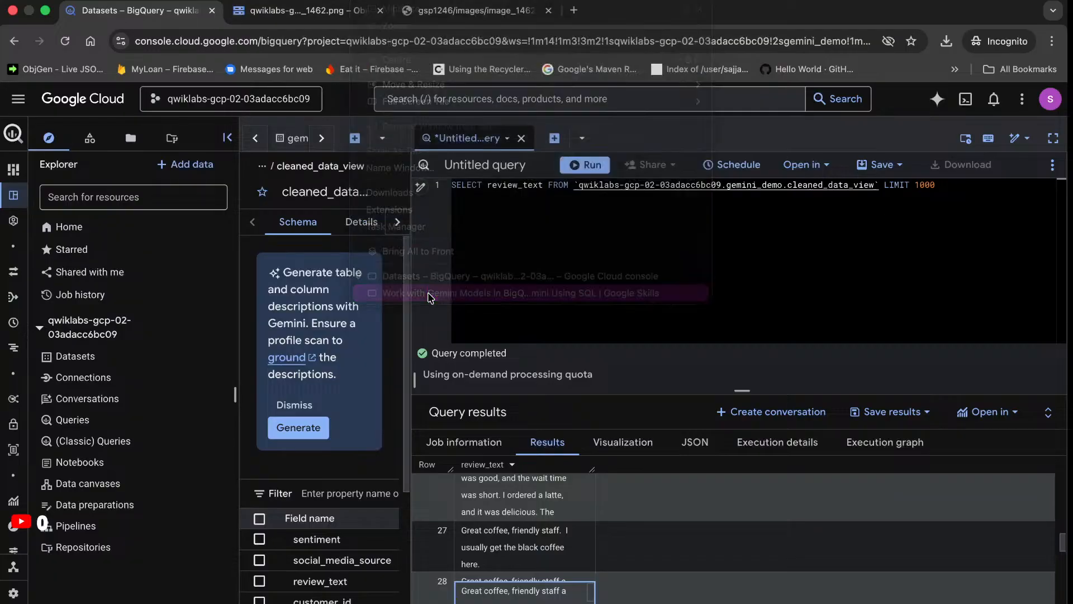
pyautogui.scroll(-5, 488, 401)
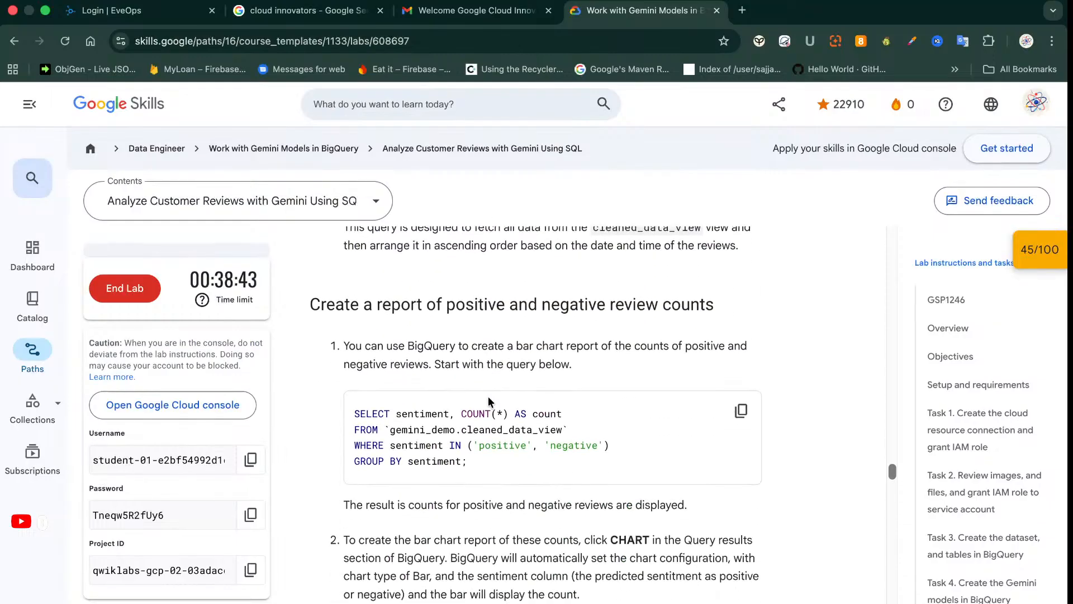
pyautogui.scroll(-1, 488, 402)
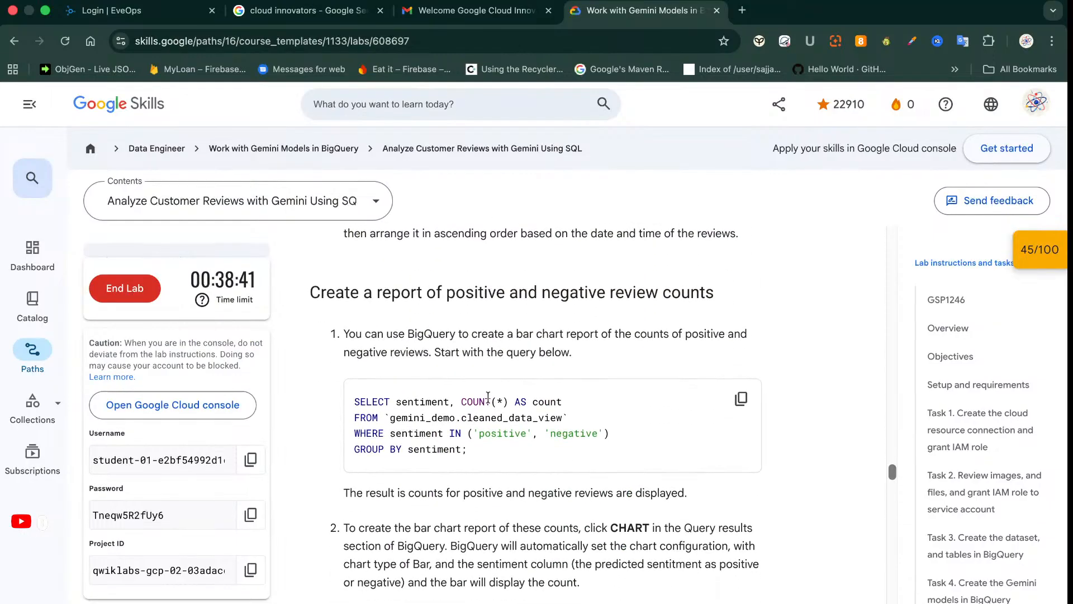
pyautogui.scroll(4, 488, 398)
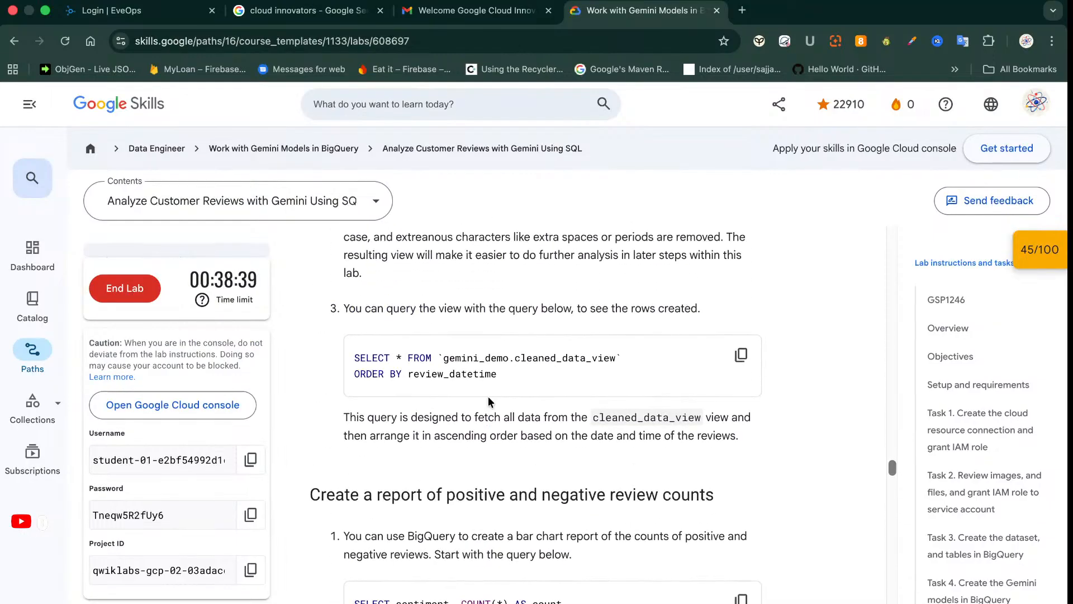
pyautogui.scroll(-1, 488, 401)
pyautogui.scroll(5, 488, 398)
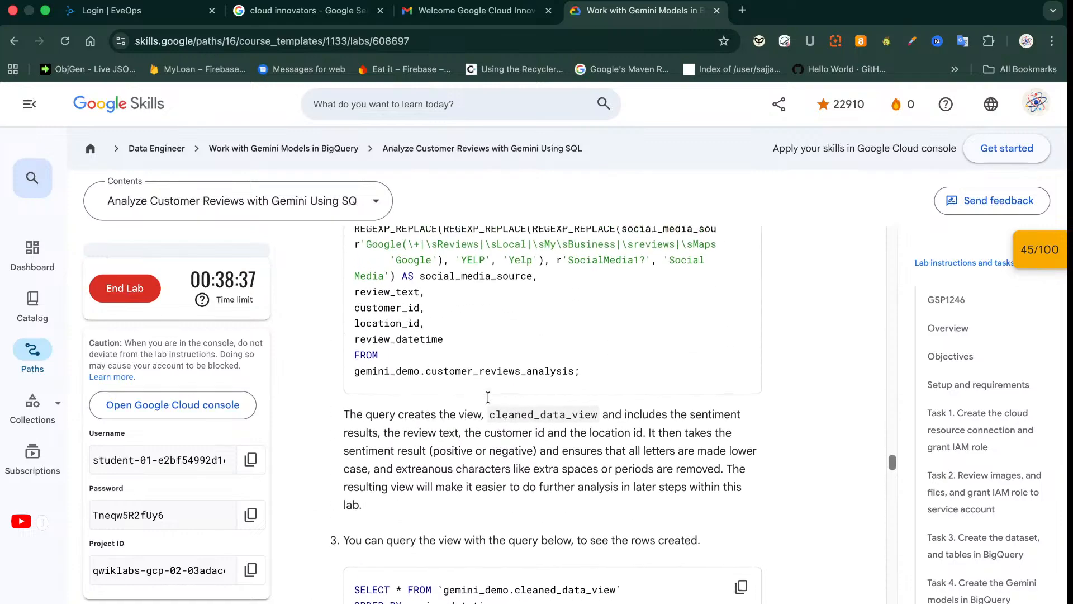
pyautogui.scroll(-1, 488, 397)
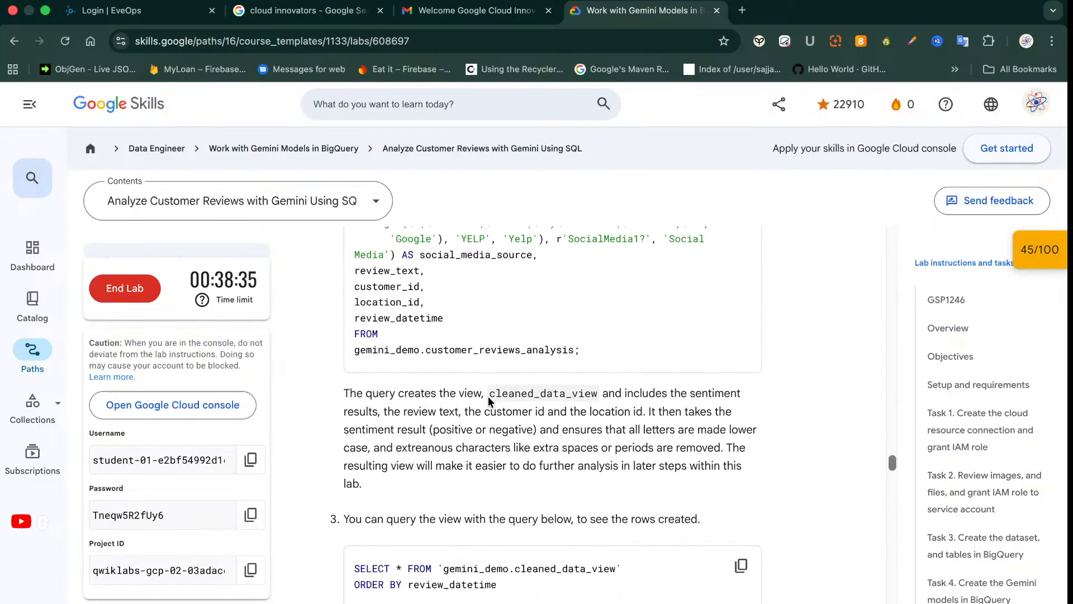
pyautogui.scroll(-2, 488, 397)
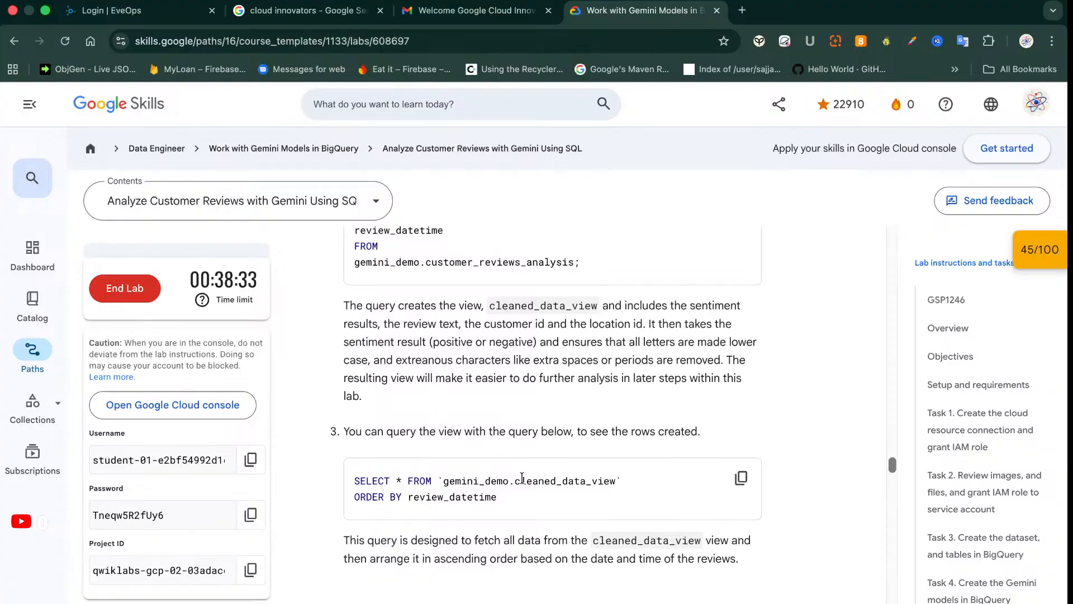
pyautogui.scroll(-3, 522, 478)
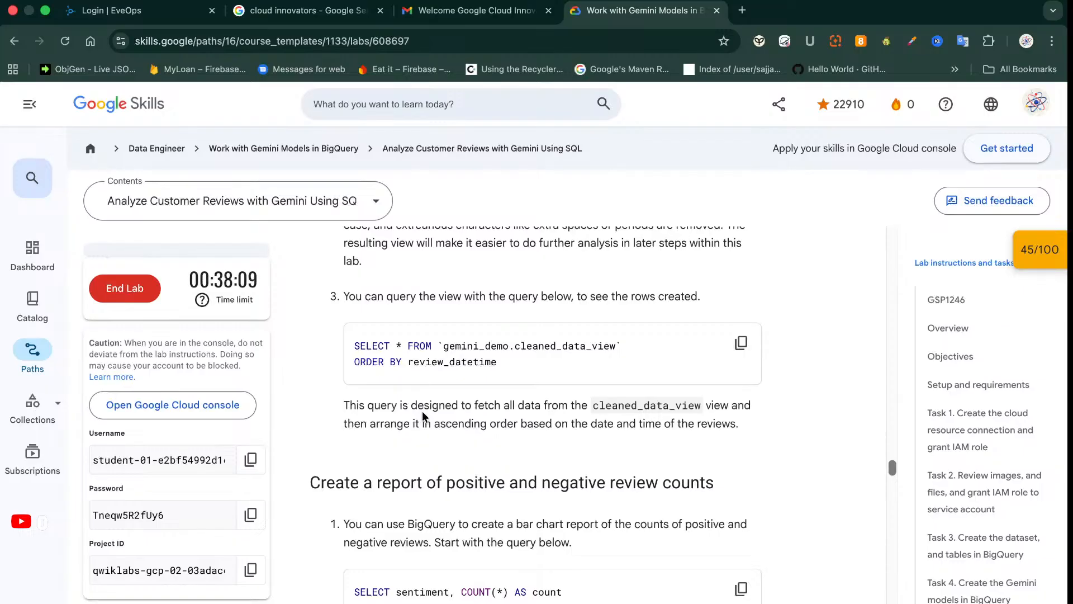
pyautogui.click(741, 343)
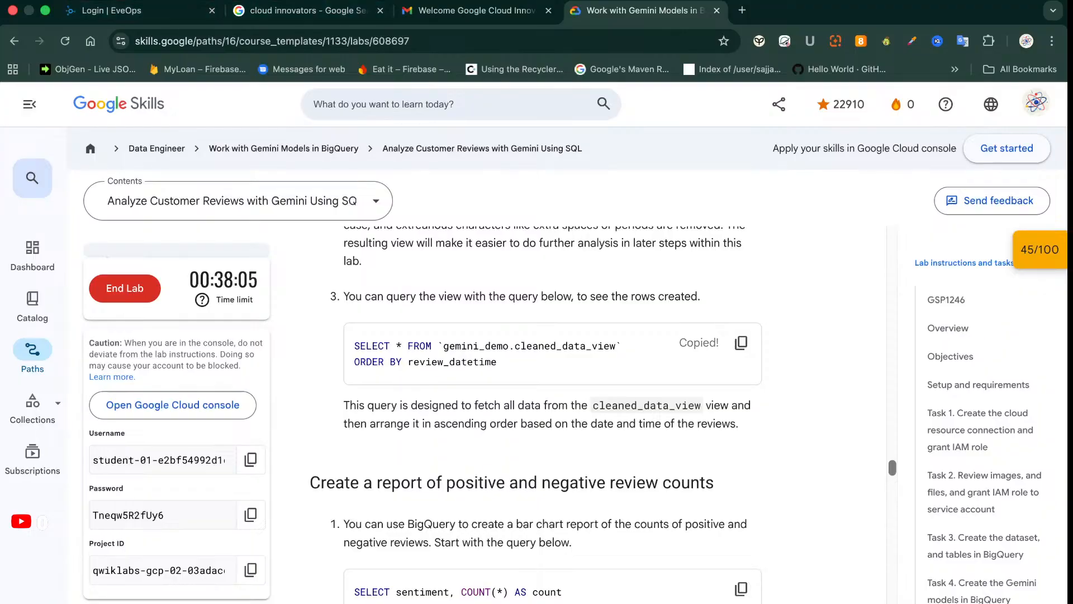
# In the BigQuery console, replace the query with SELECT * FROM `gemini_demo.cleaned_data_view` ORDER BY review_datetime, run it and view the review_datetime column
pyautogui.click(371, 0)
pyautogui.click(542, 277)
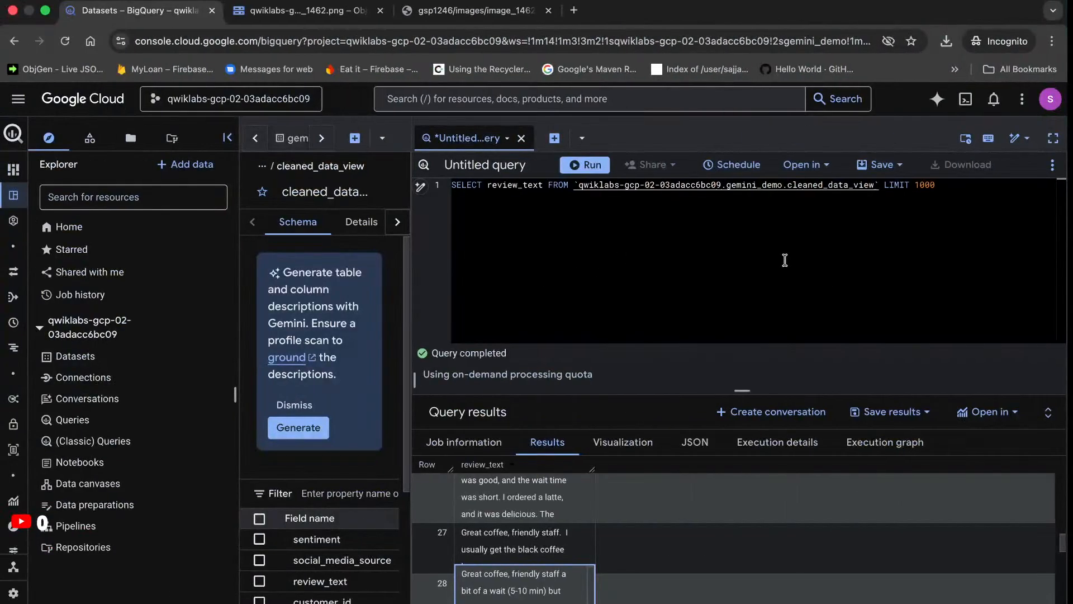
pyautogui.click(785, 260)
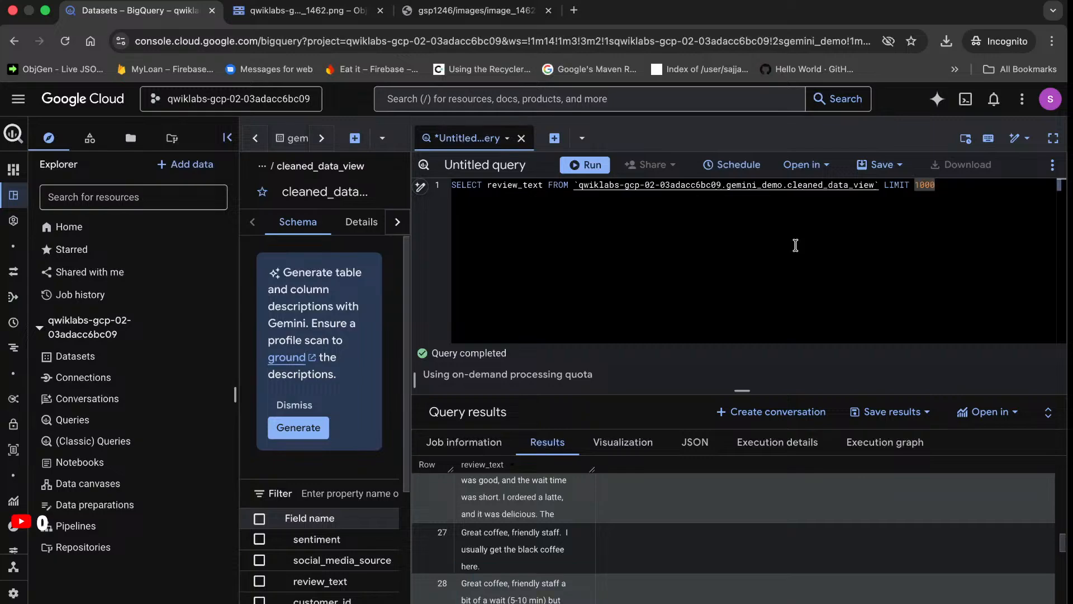
pyautogui.press('super+a')
pyautogui.press('super+v')
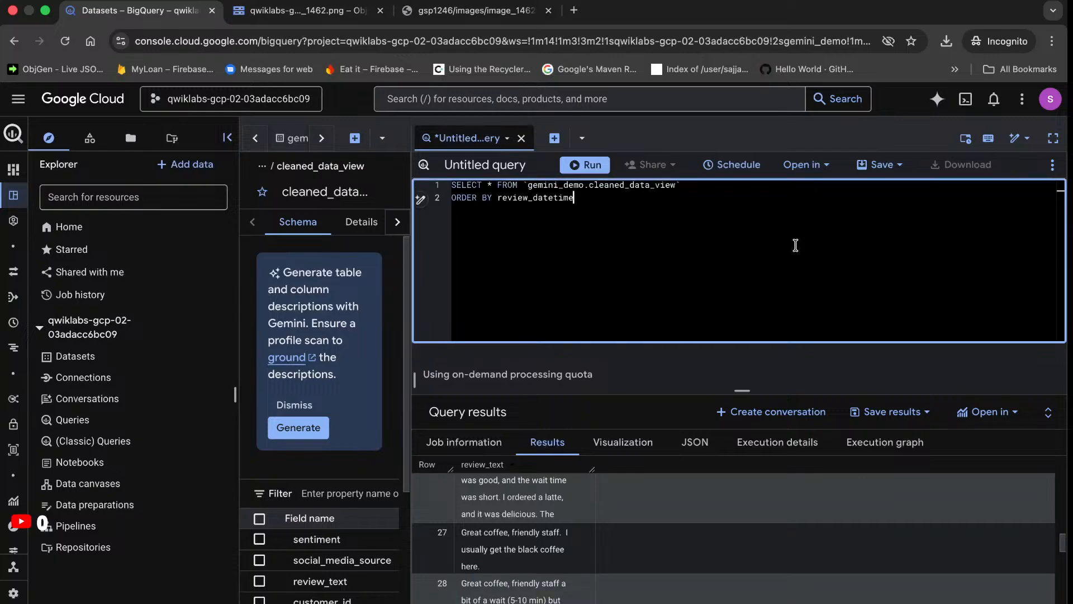
pyautogui.click(576, 166)
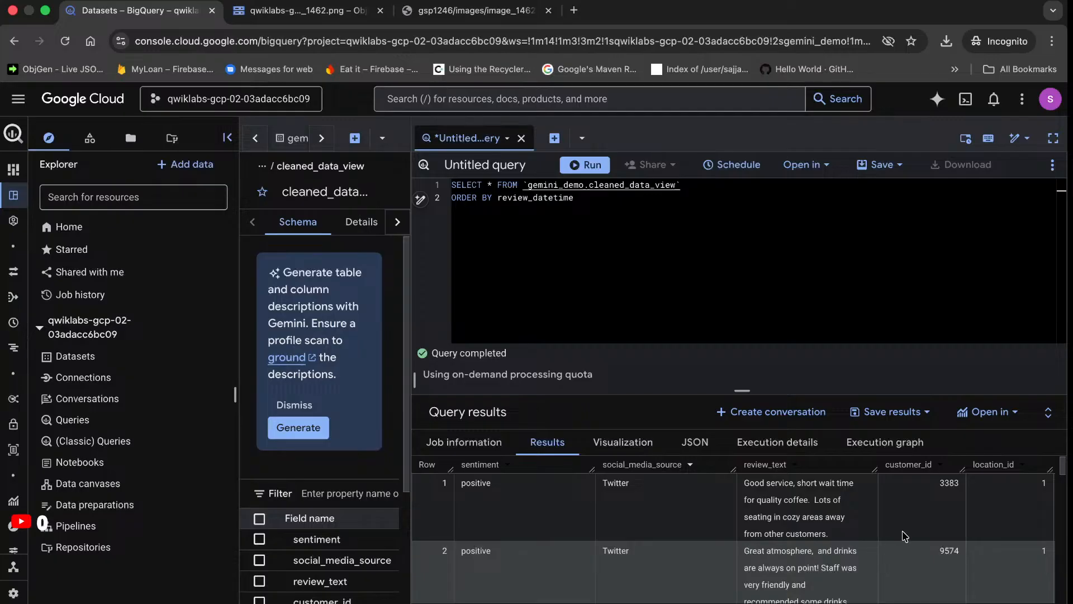
pyautogui.hscroll(8, 904, 536)
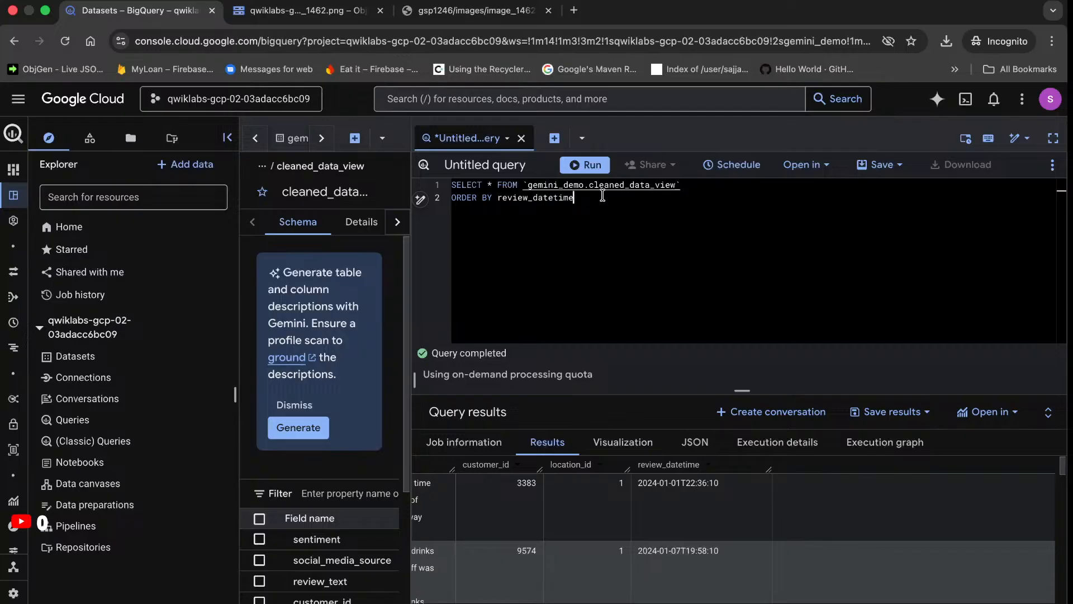
# Add DESC to the ORDER BY review_datetime clause, rerun the query and check the review_datetime column
pyautogui.write('DESC')
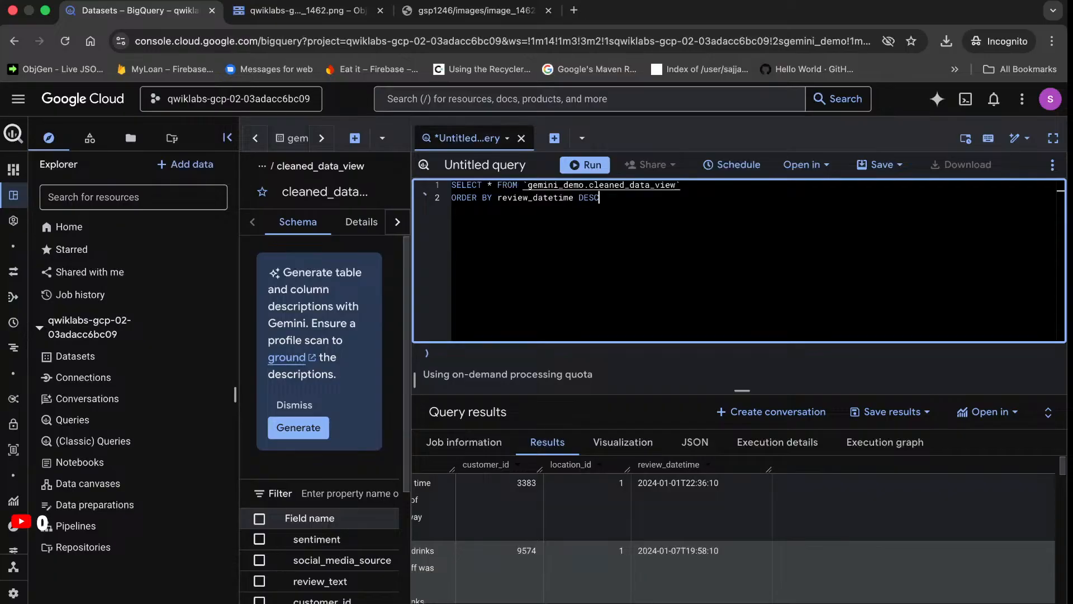
pyautogui.click(573, 166)
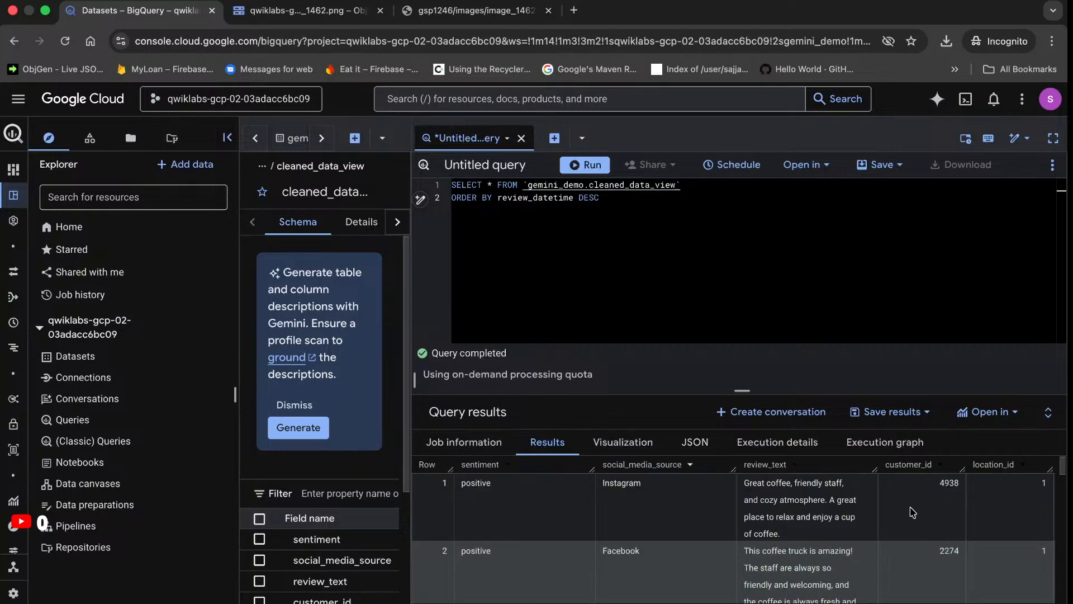
pyautogui.hscroll(5, 826, 546)
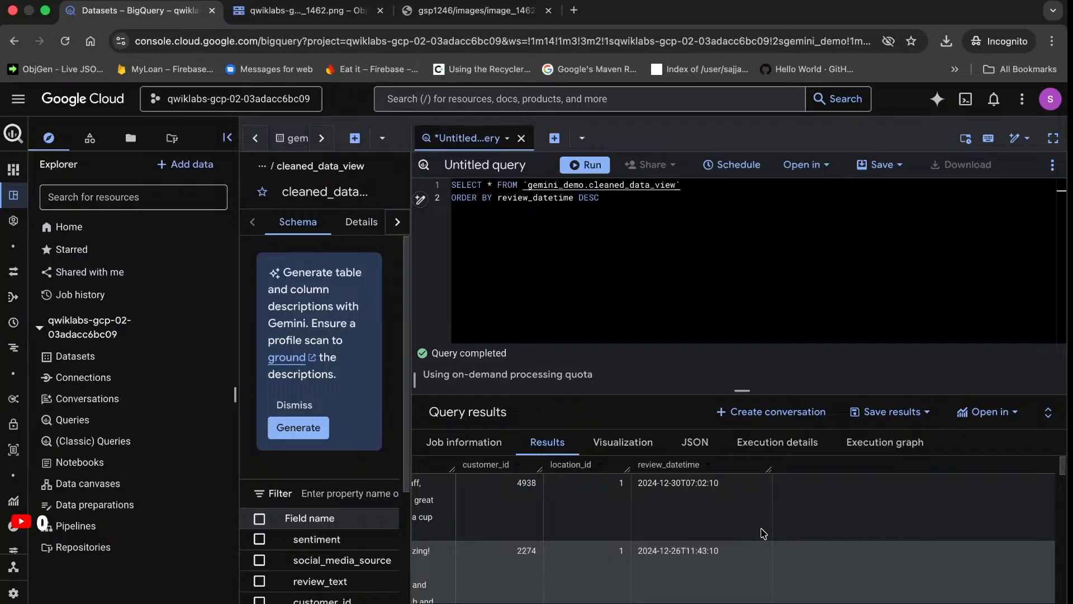
# Go back to the Google Skills lab instructions and copy the query that counts positive and negative reviews grouped by sentiment
pyautogui.press('super+Tab')
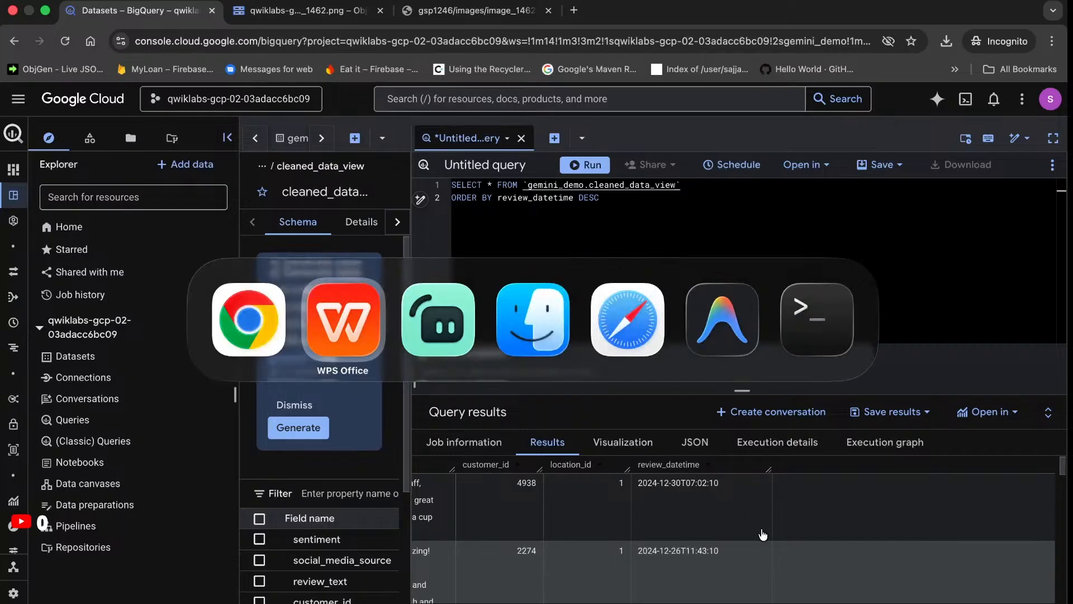
pyautogui.press('super+shift+Tab')
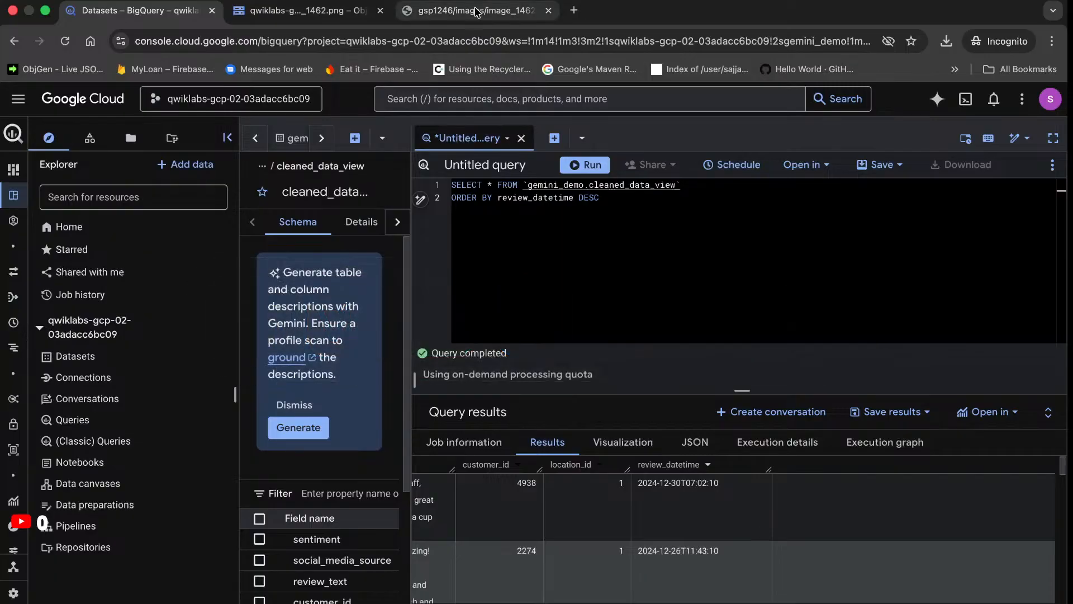
pyautogui.click(402, 2)
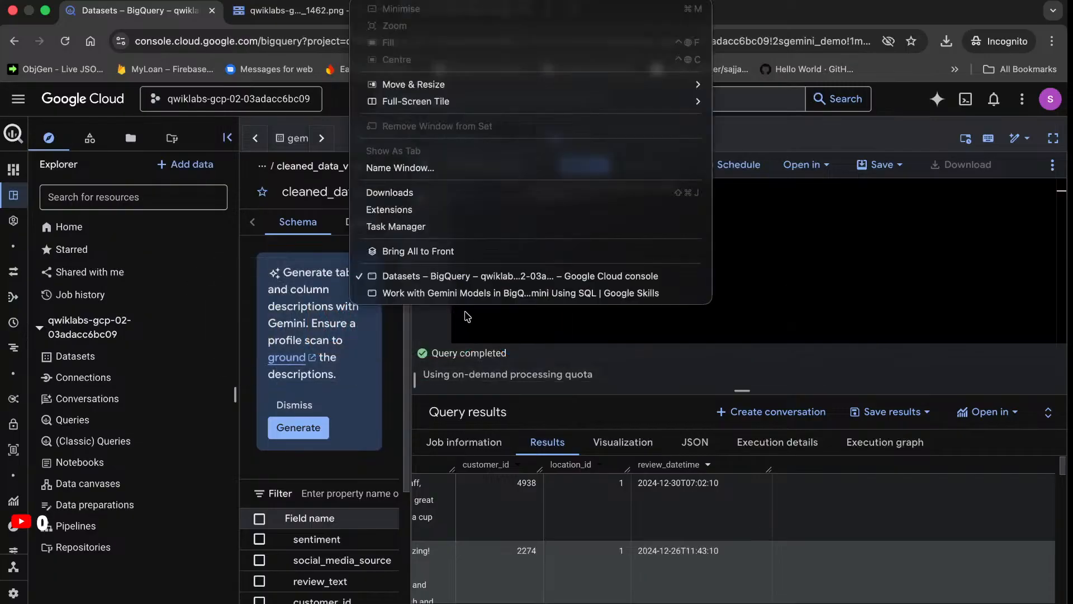
pyautogui.click(469, 293)
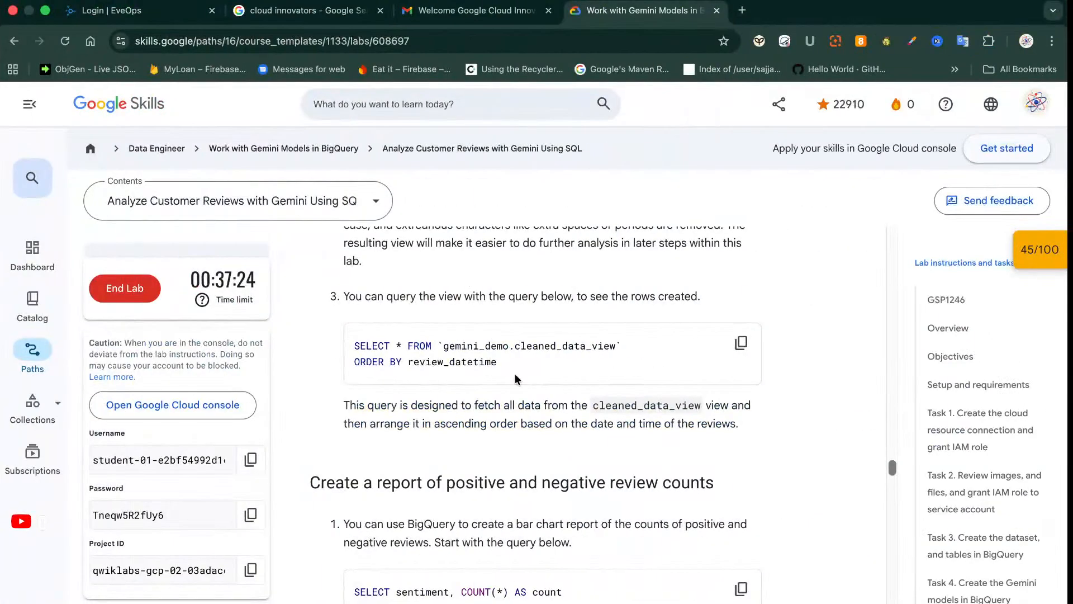
pyautogui.scroll(-2, 541, 442)
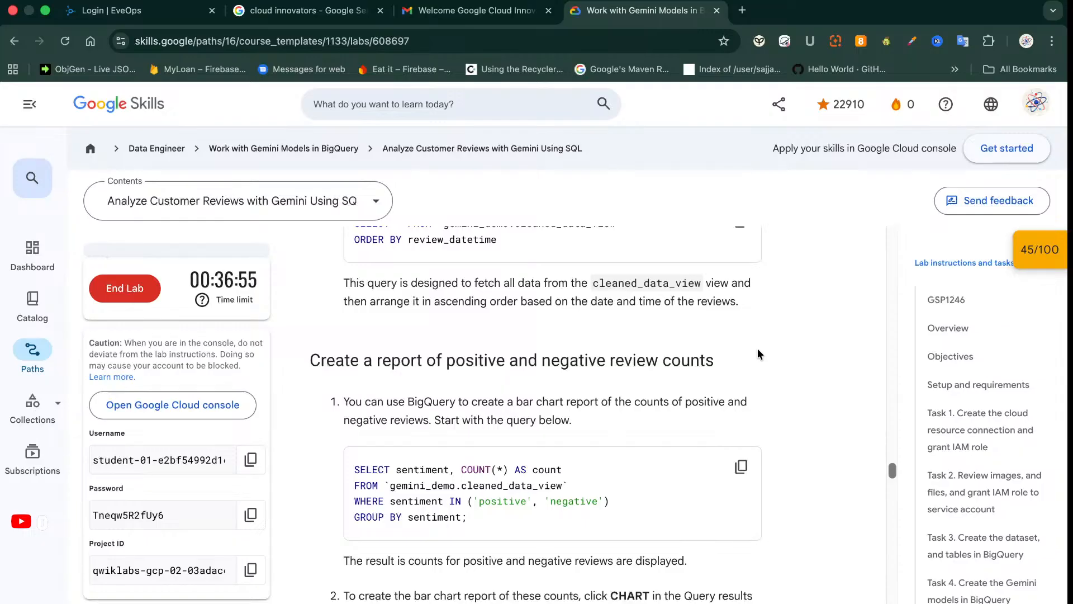
pyautogui.click(741, 466)
pyautogui.scroll(-5, 821, 505)
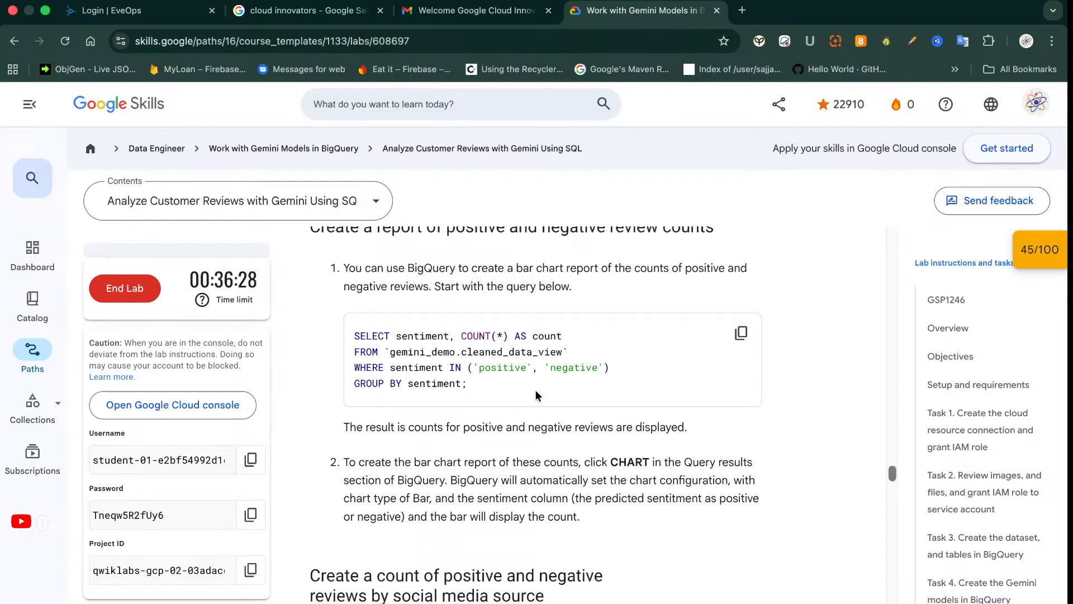
pyautogui.click(747, 342)
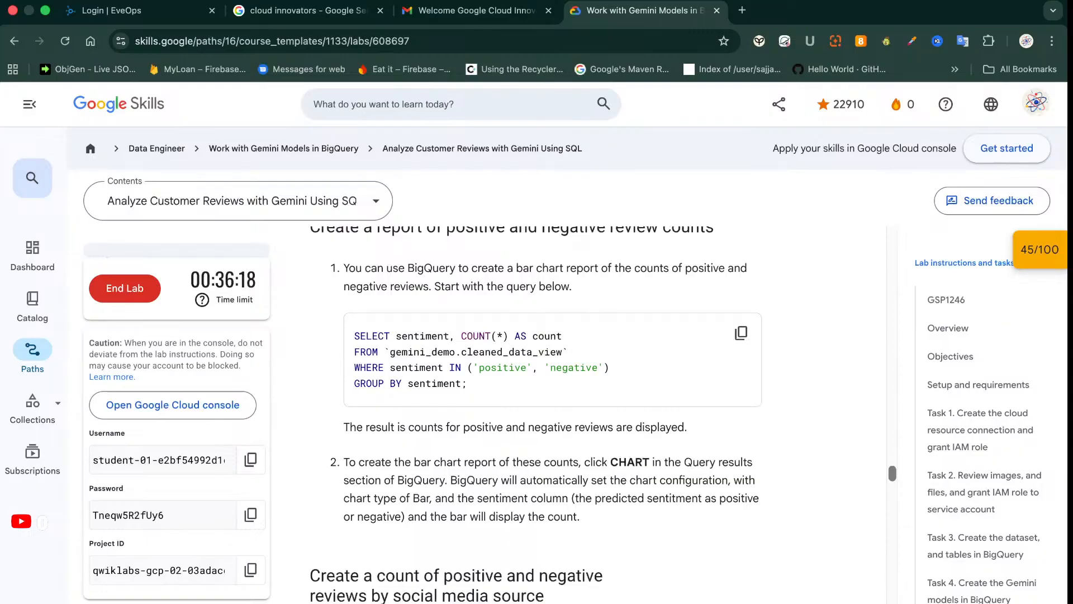
# Return to the untitled query in the BigQuery console window
pyautogui.click(380, 1)
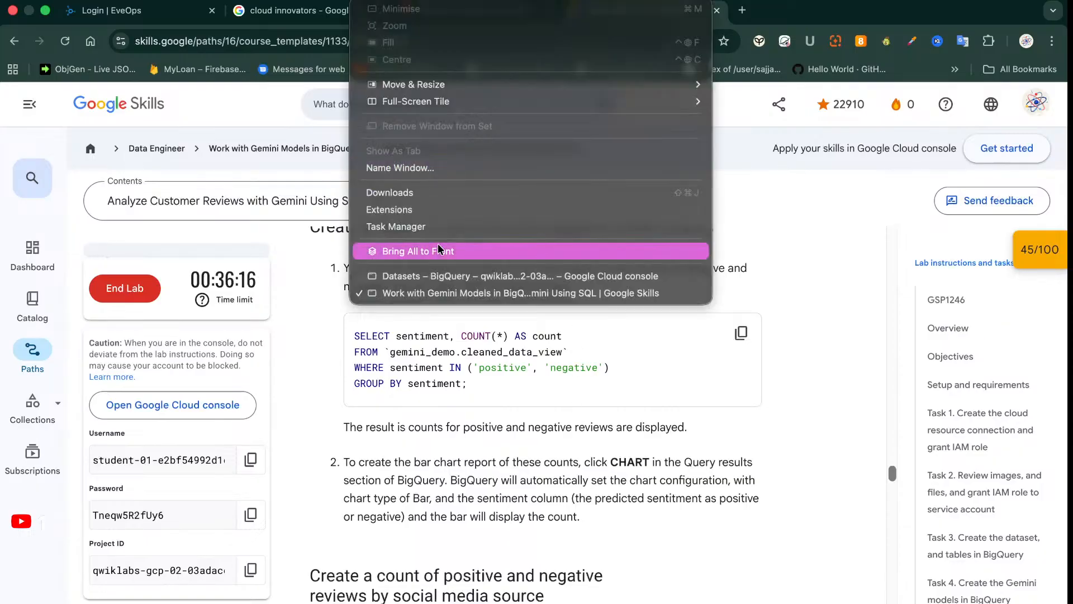
pyautogui.click(435, 276)
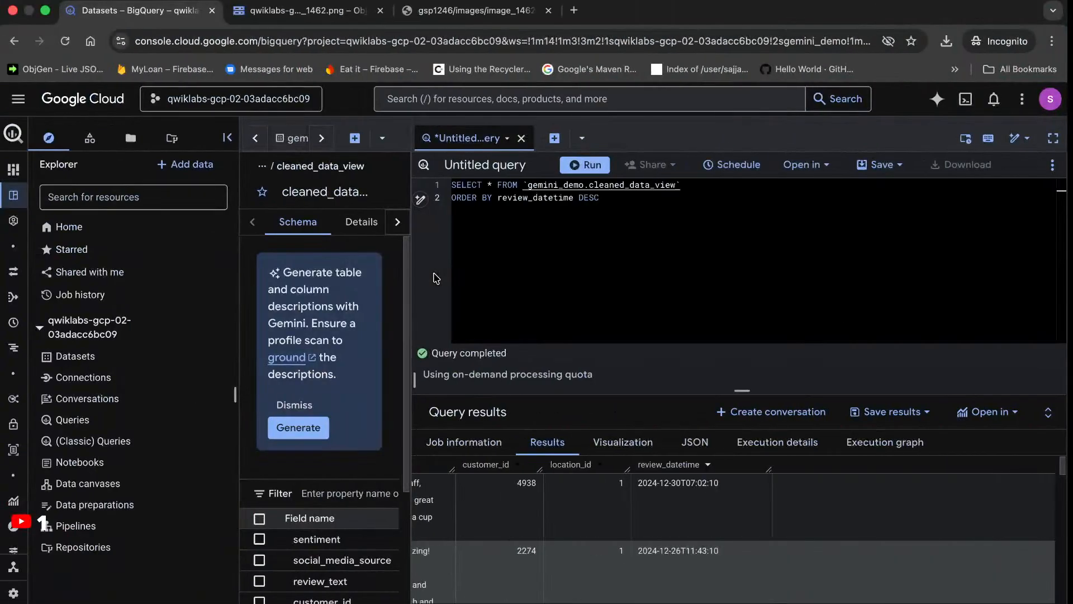
pyautogui.press('super+Tab')
pyautogui.press('super+Tab')
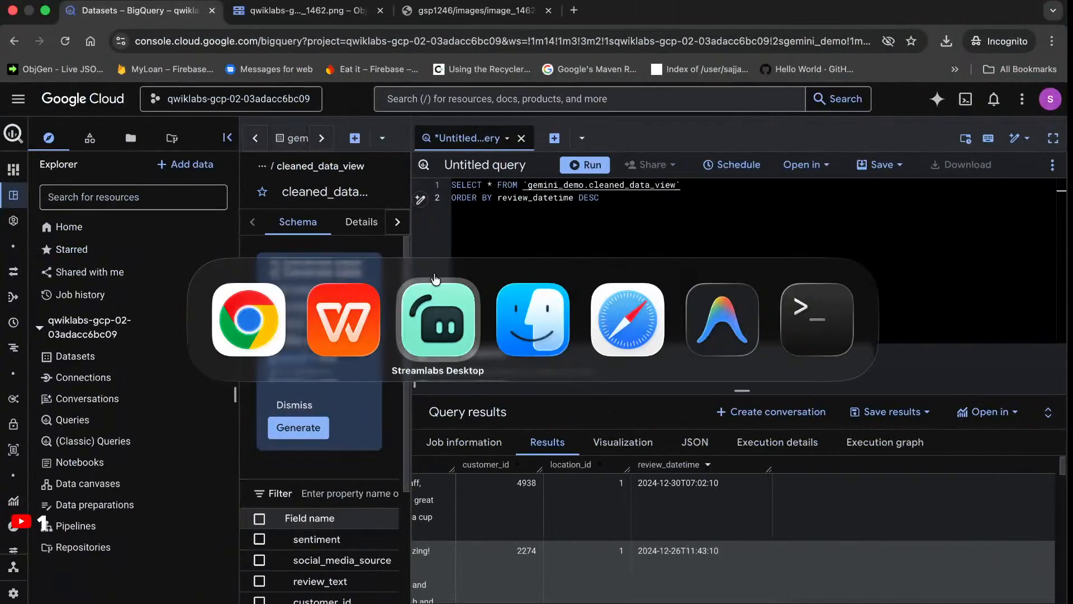
pyautogui.press('super+Tab')
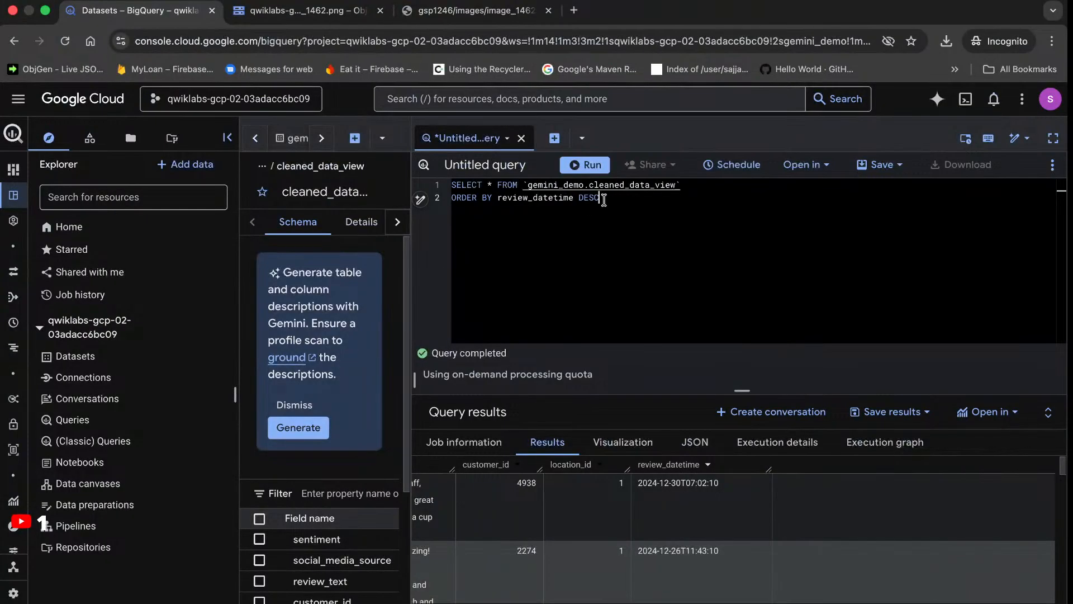
# Replace the query with the copied one that counts positive and negative reviews in gemini_demo.cleaned_data_view grouped by sentiment, and run it
pyautogui.press('super+a')
pyautogui.press('super+v')
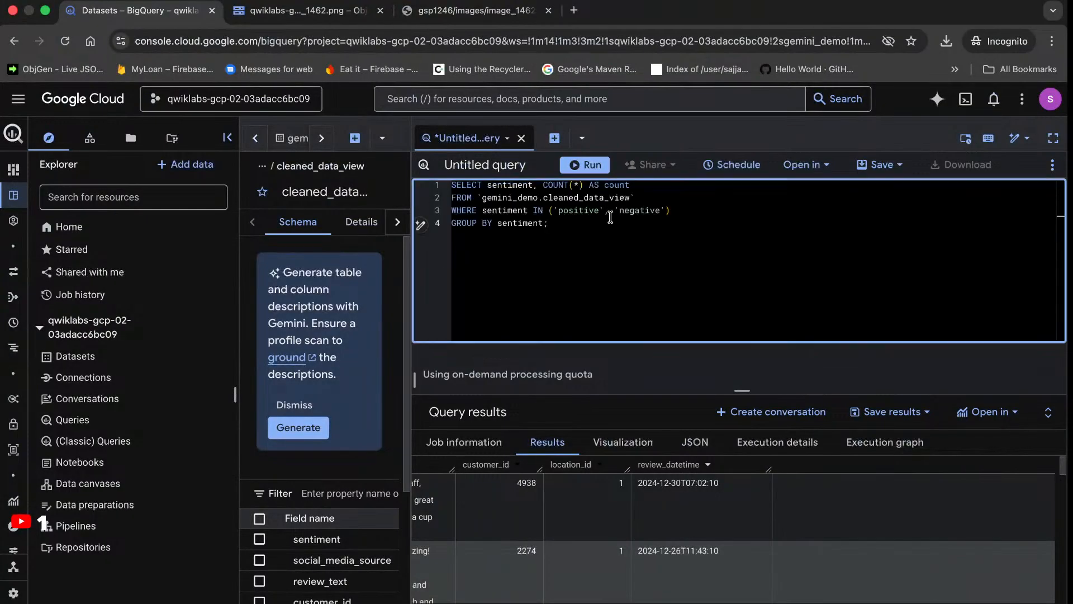
pyautogui.click(586, 168)
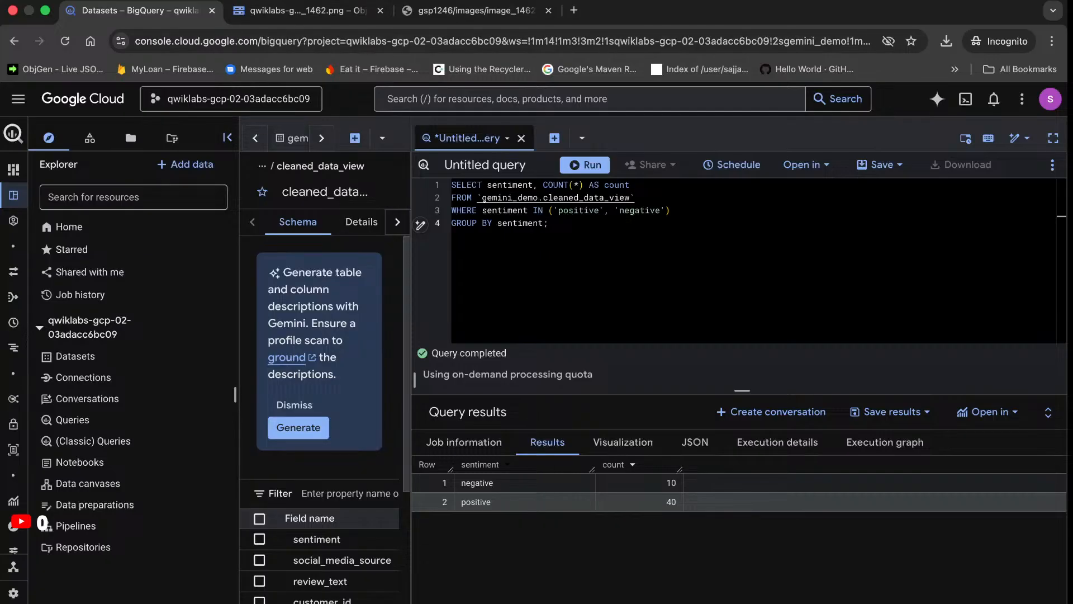
# Switch to the Google Skills lab window and read the instructions for creating the bar chart report
pyautogui.press('super+Tab')
pyautogui.press('super+shift+Tab')
pyautogui.click(373, 1)
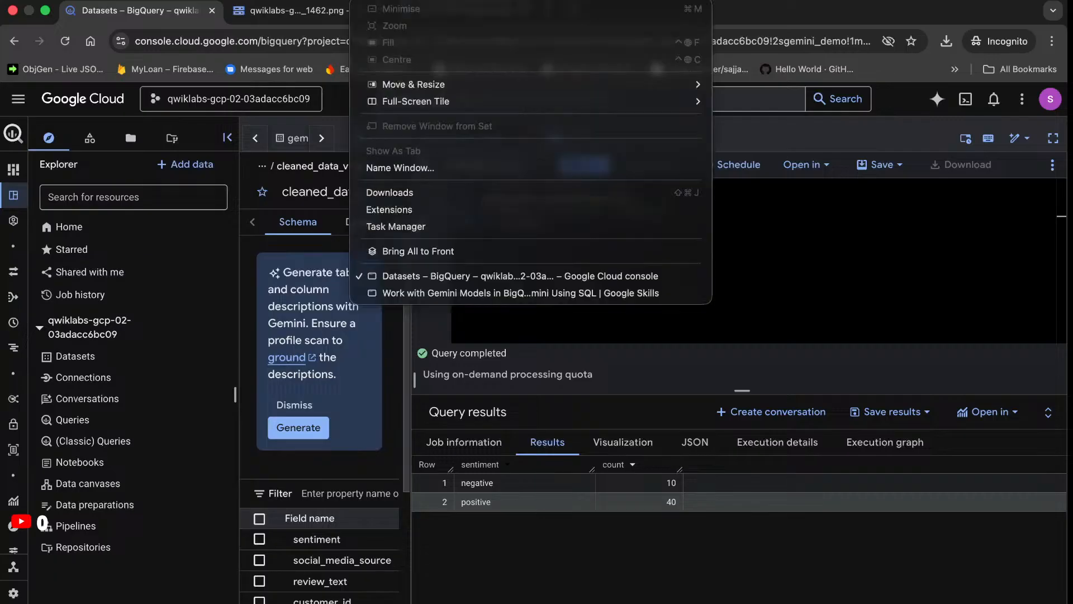
pyautogui.click(408, 291)
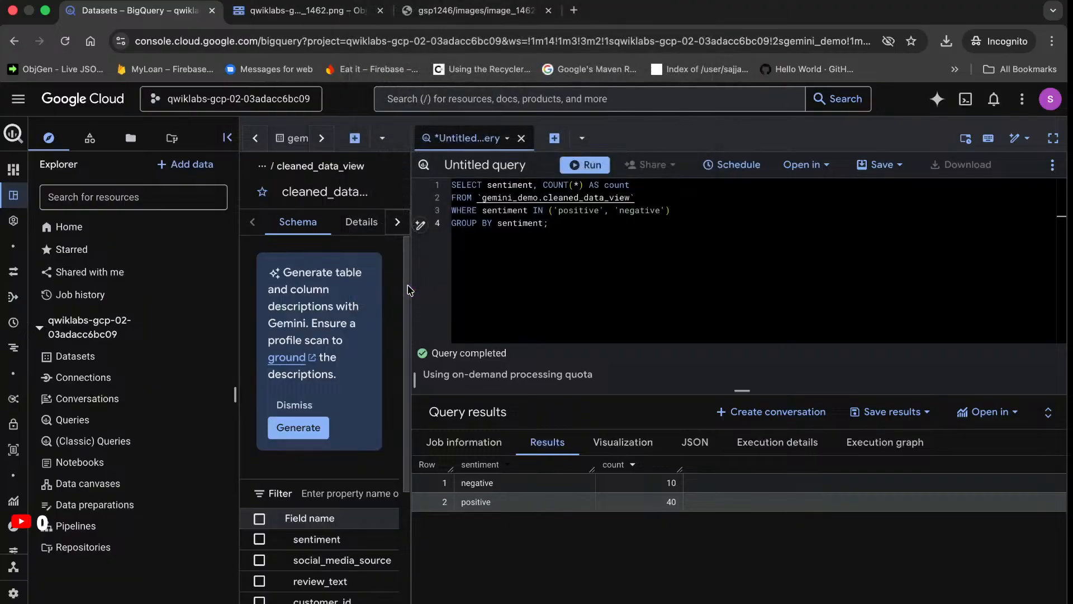
pyautogui.scroll(-1, 515, 393)
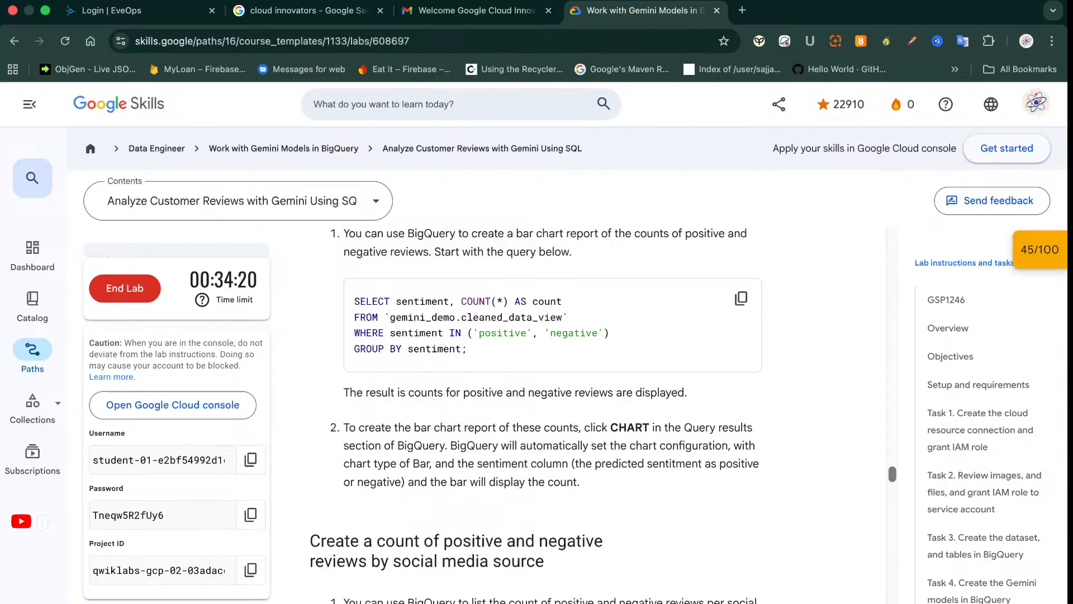
# Return to the BigQuery console window and show the sentiment count results as a chart
pyautogui.click(375, 2)
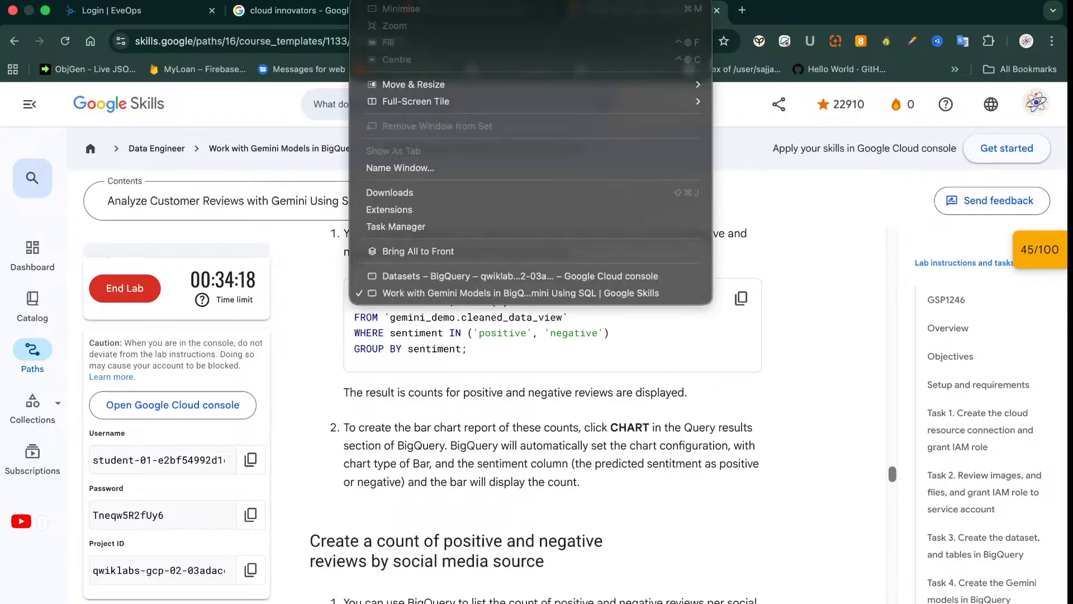
pyautogui.click(496, 276)
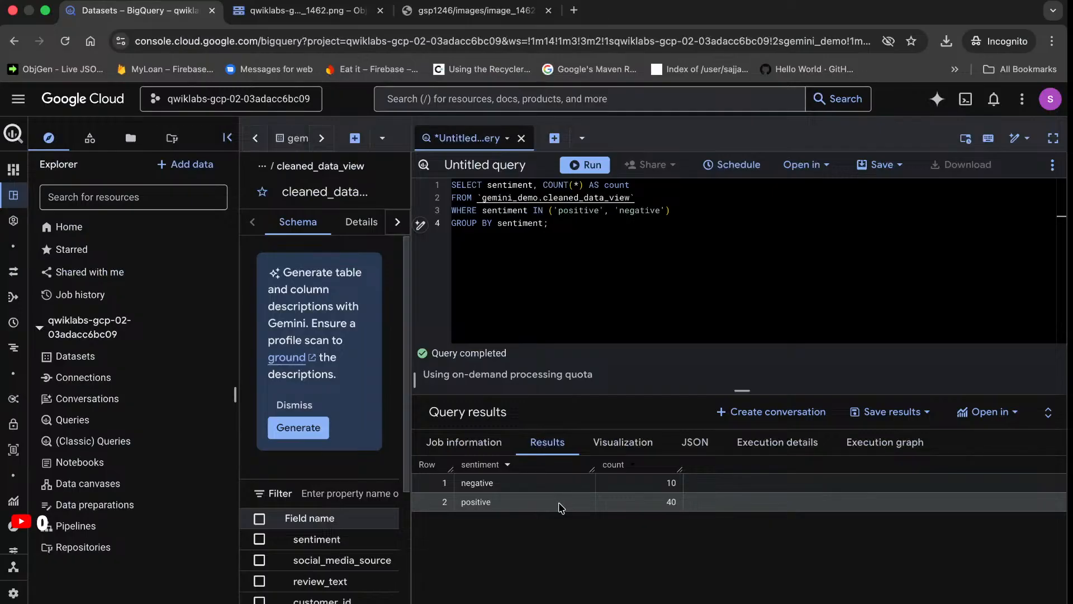
pyautogui.click(621, 442)
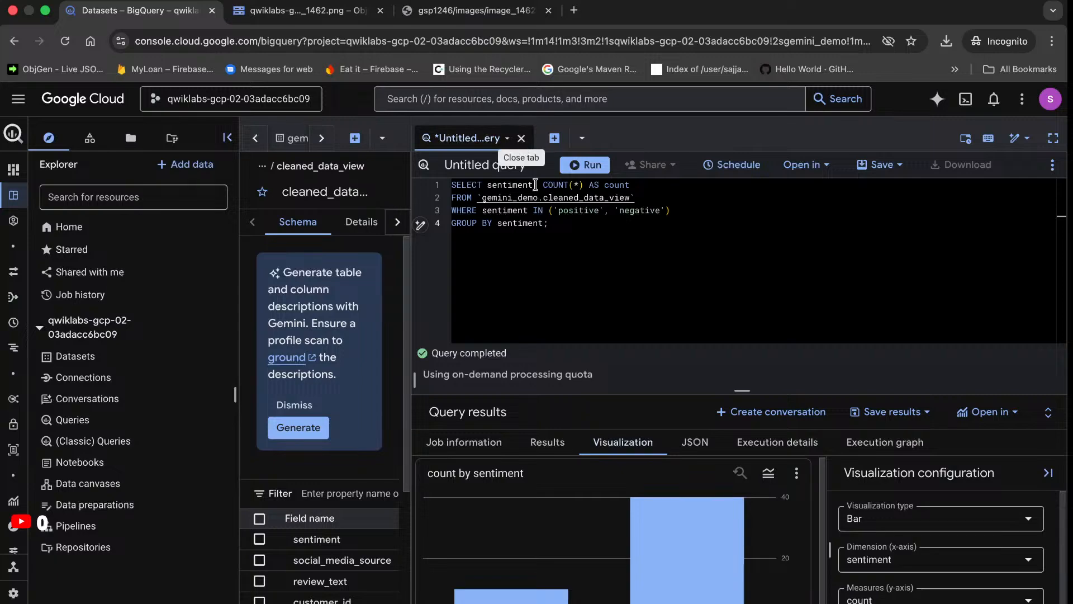
# Copy the whole sentiment count query and close its untitled query, discarding the unsaved work
pyautogui.click(589, 238)
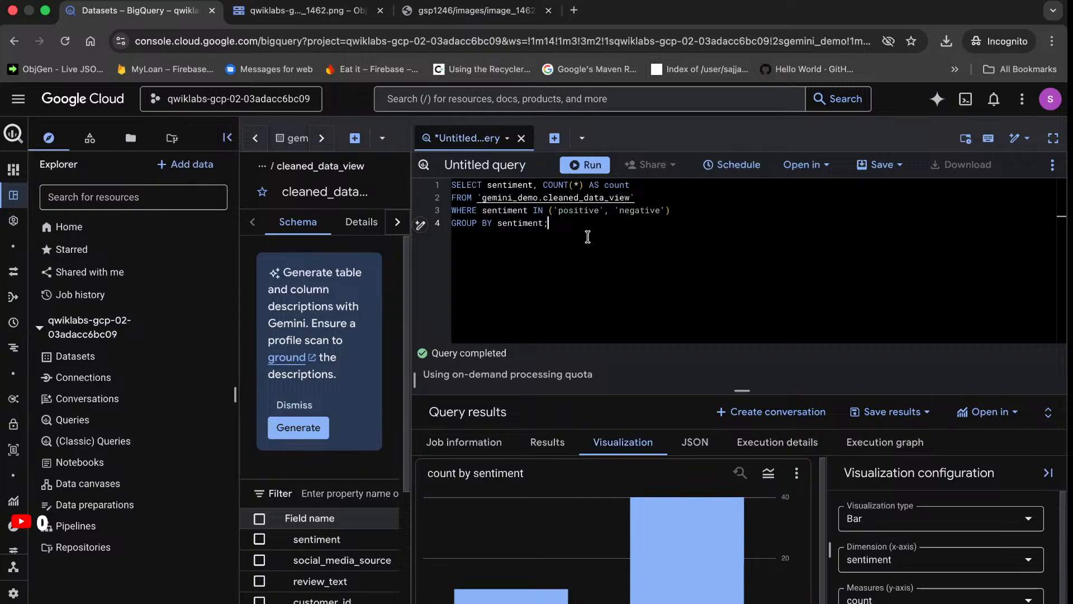
pyautogui.press('super+a')
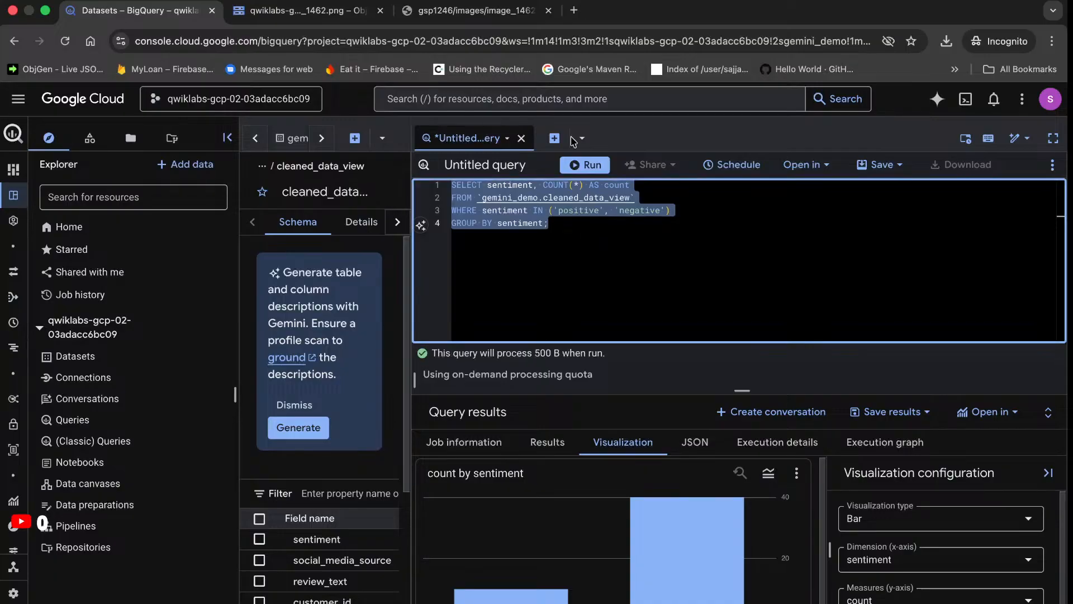
pyautogui.click(521, 139)
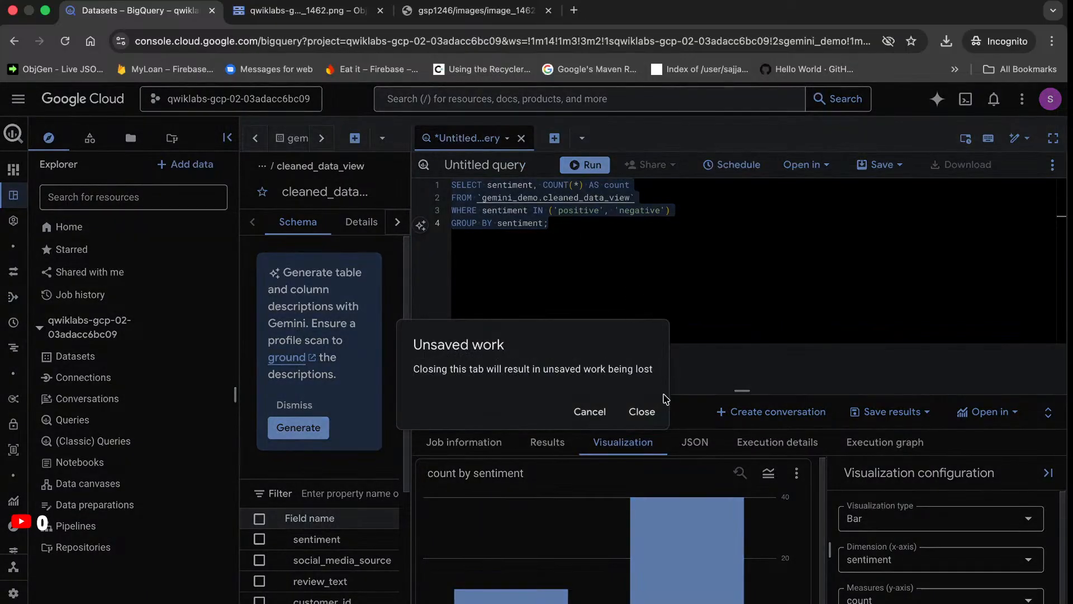
pyautogui.click(644, 411)
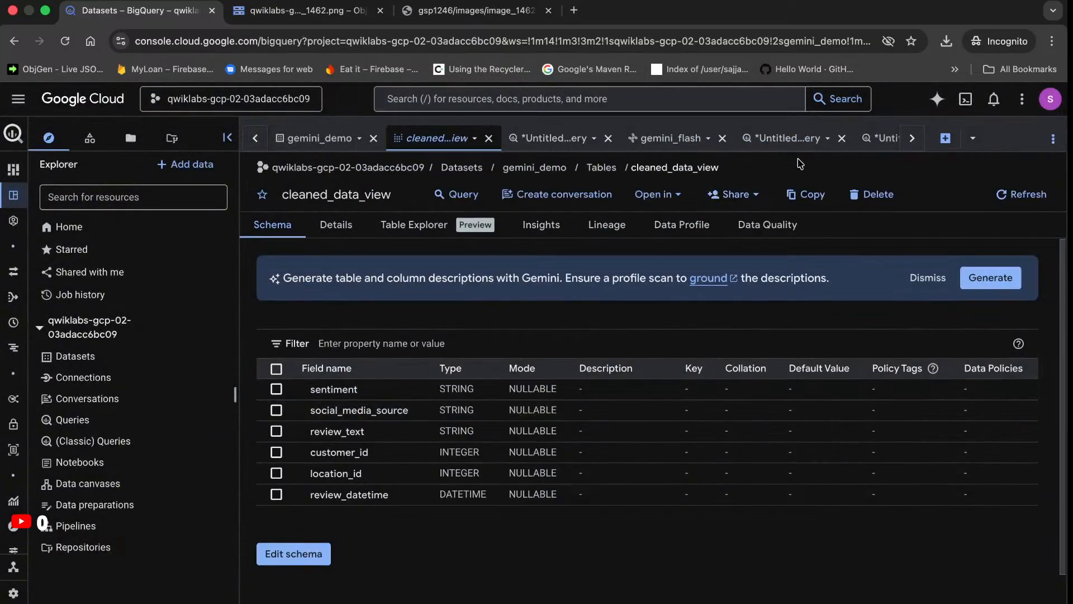
# In a new query, enter SELECT sentiment, COUNT(*) AS count FROM `gemini_demo.cleaned_data_view` WHERE sentiment IN ('positive', 'negative') GROUP BY sentiment; and run it
pyautogui.click(874, 140)
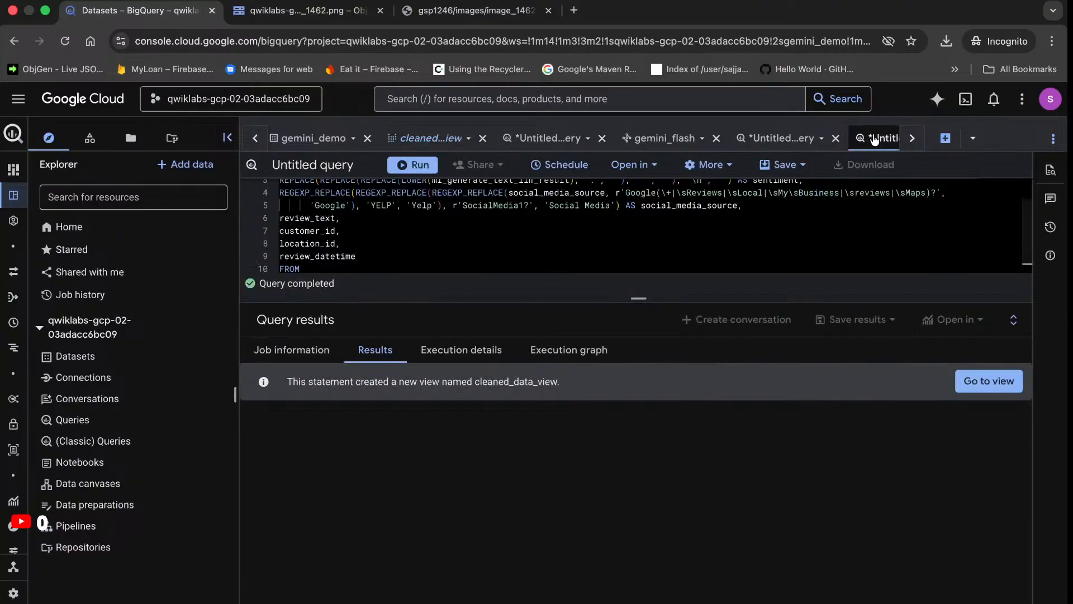
pyautogui.doubleClick(512, 252)
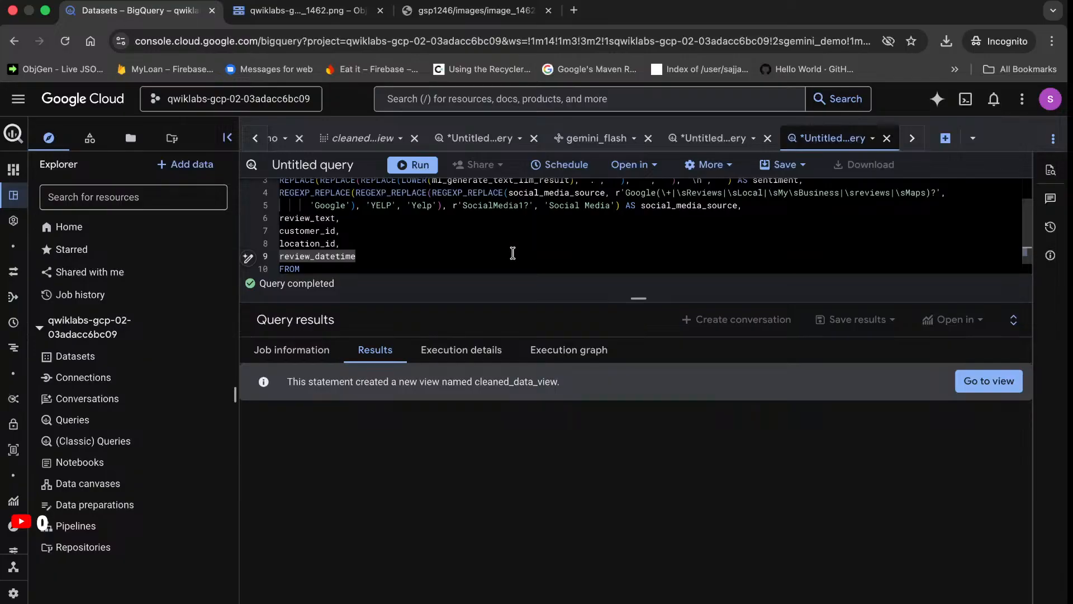
pyautogui.click(944, 139)
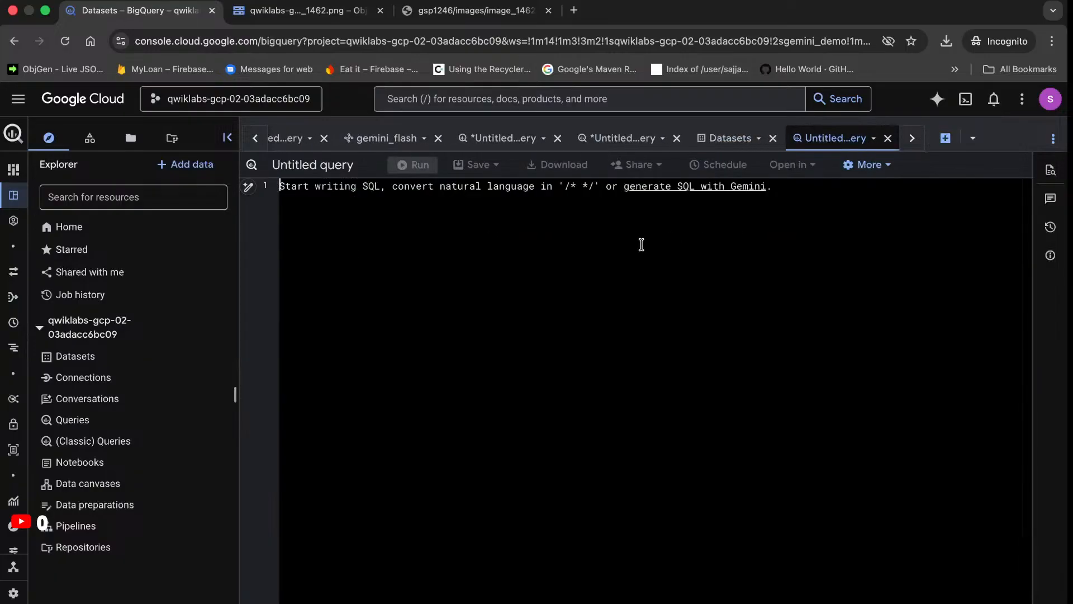
pyautogui.write("SELECT sentiment, COUNT(*) AS count FROM `gemini_demo.cleaned_data_view` WHERE sentiment IN ('positive', 'negative') GROUP BY sentiment;")
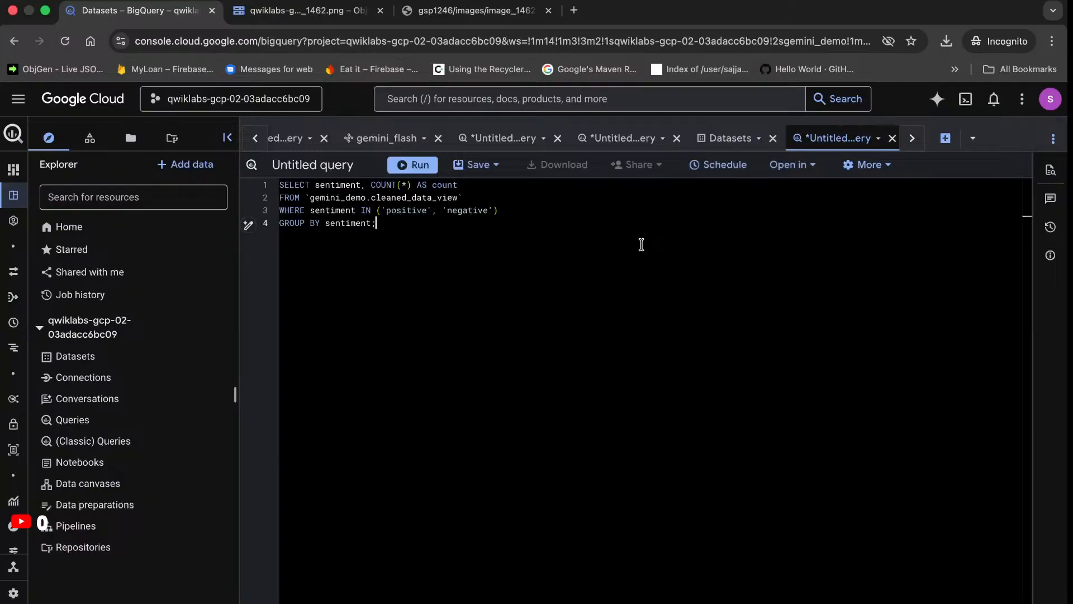
pyautogui.click(413, 165)
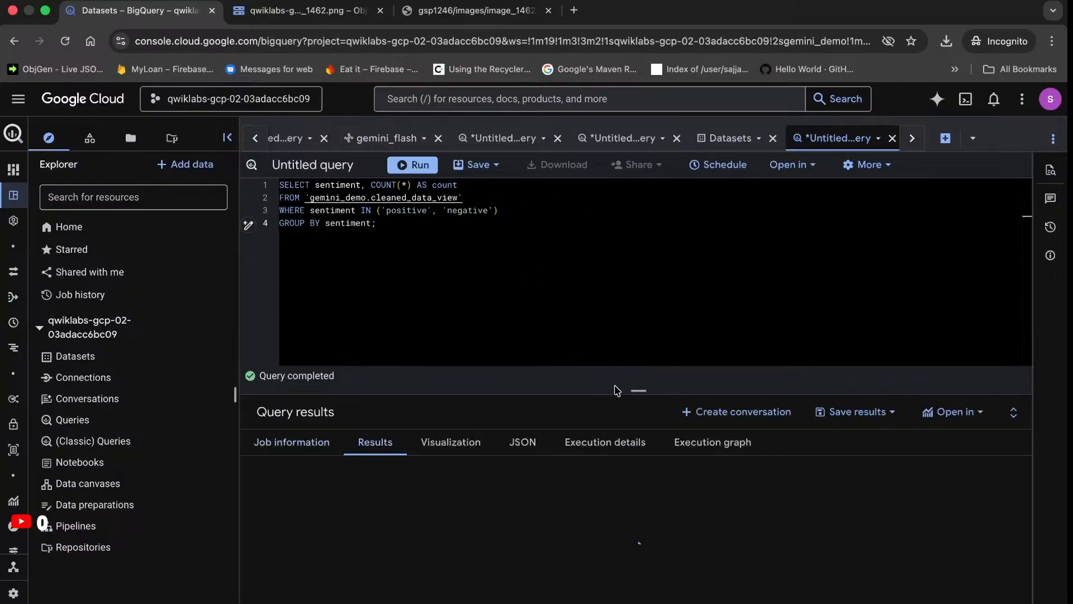
# Enlarge the results area, show the bar chart of count by sentiment and inspect the values of the positive and negative bars
pyautogui.moveTo(637, 389); pyautogui.dragTo(630, 287)
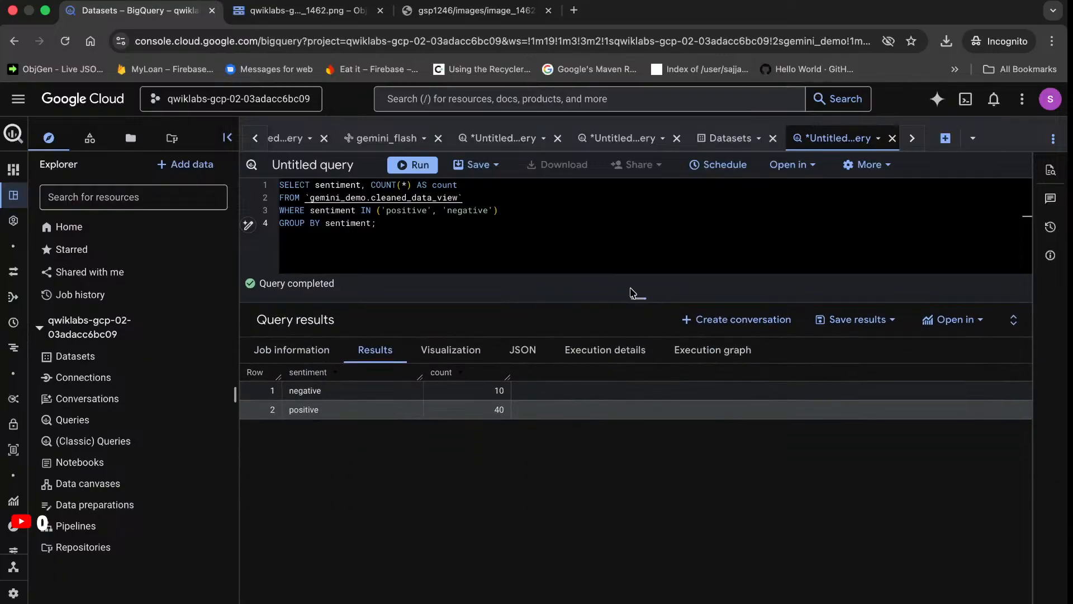
pyautogui.click(448, 352)
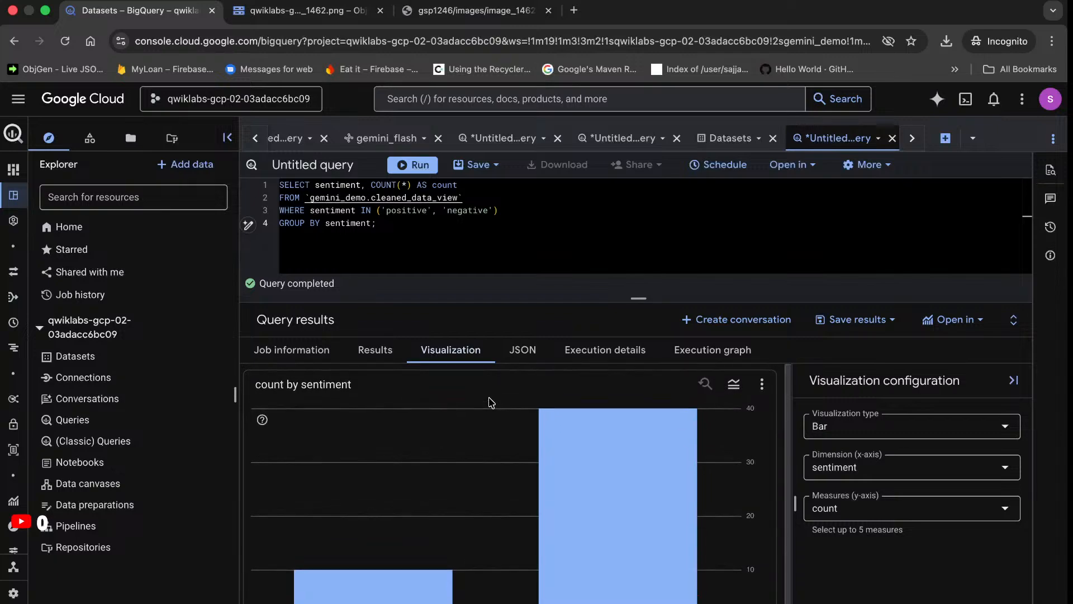
pyautogui.moveTo(597, 567)
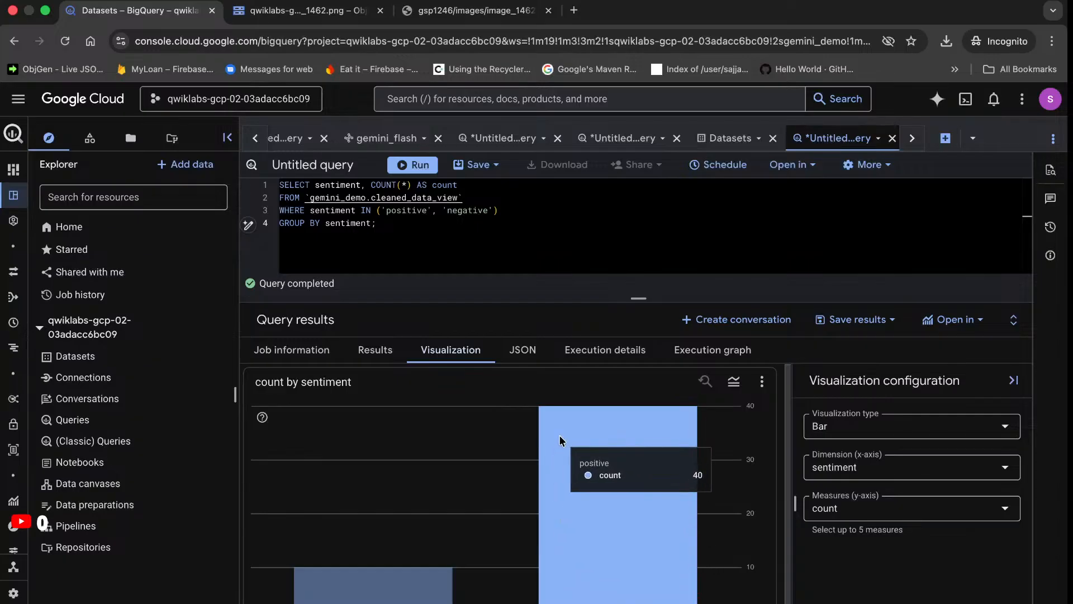
pyautogui.moveTo(396, 580)
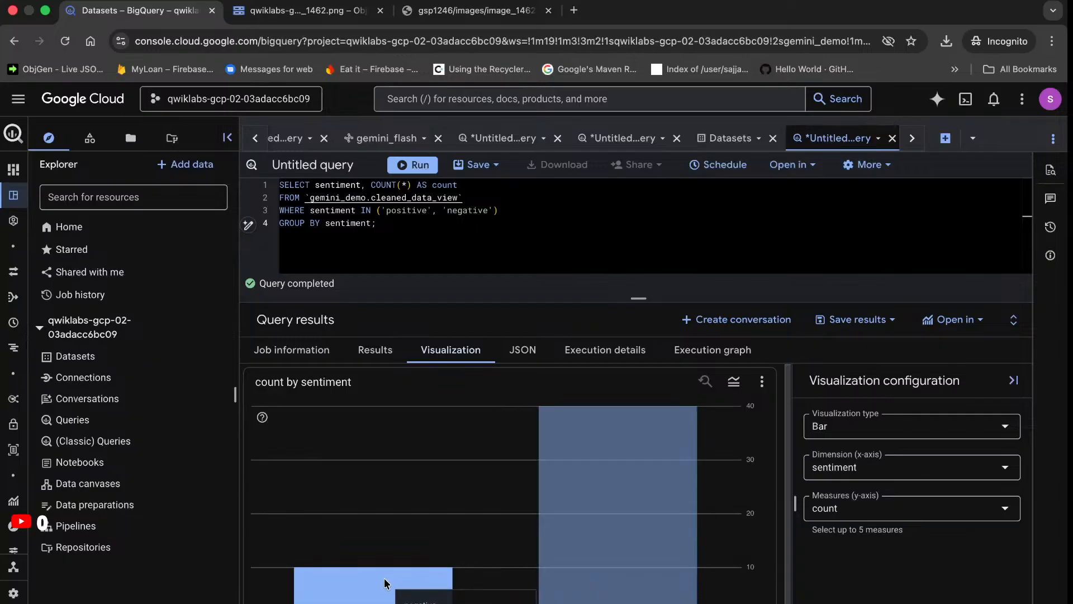
pyautogui.moveTo(537, 496)
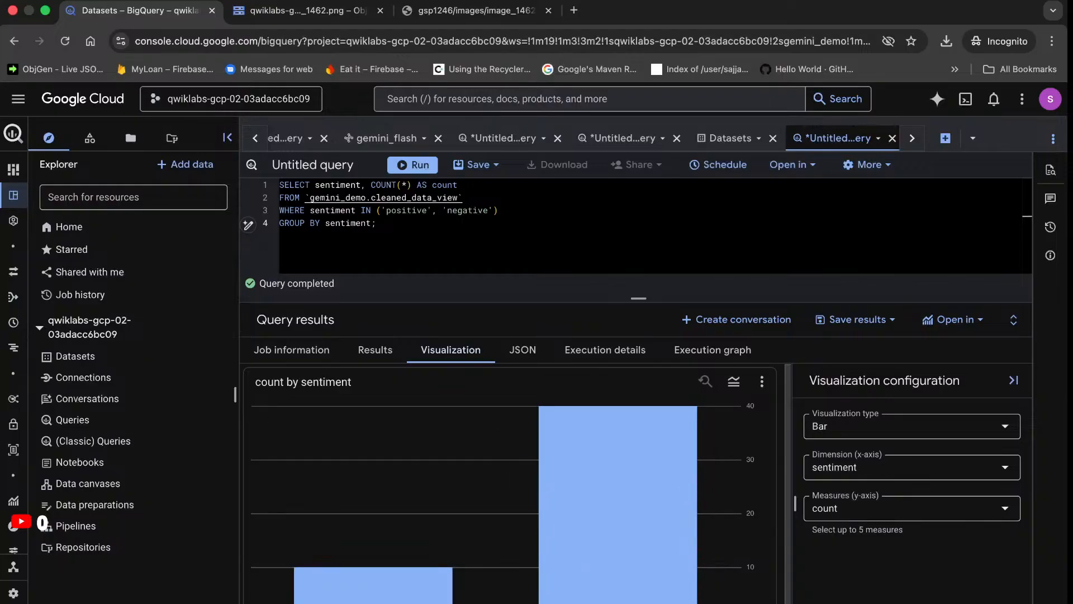
# Go back to the Google Skills lab instructions and copy the query that counts positive and negative reviews by social media source
pyautogui.click(372, 1)
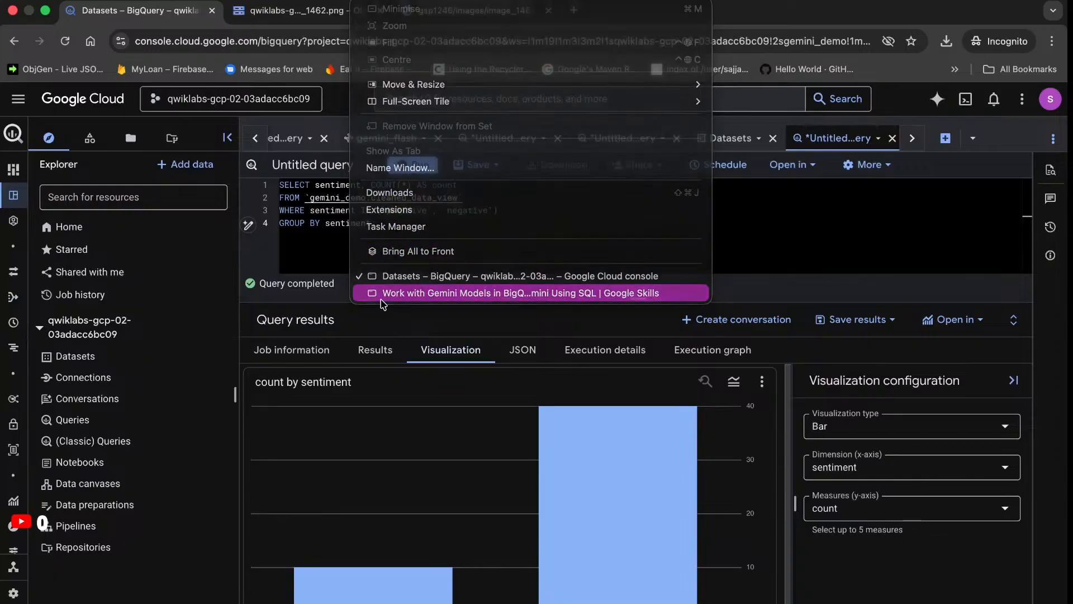
pyautogui.click(381, 298)
pyautogui.scroll(-3, 439, 432)
pyautogui.scroll(-5, 438, 432)
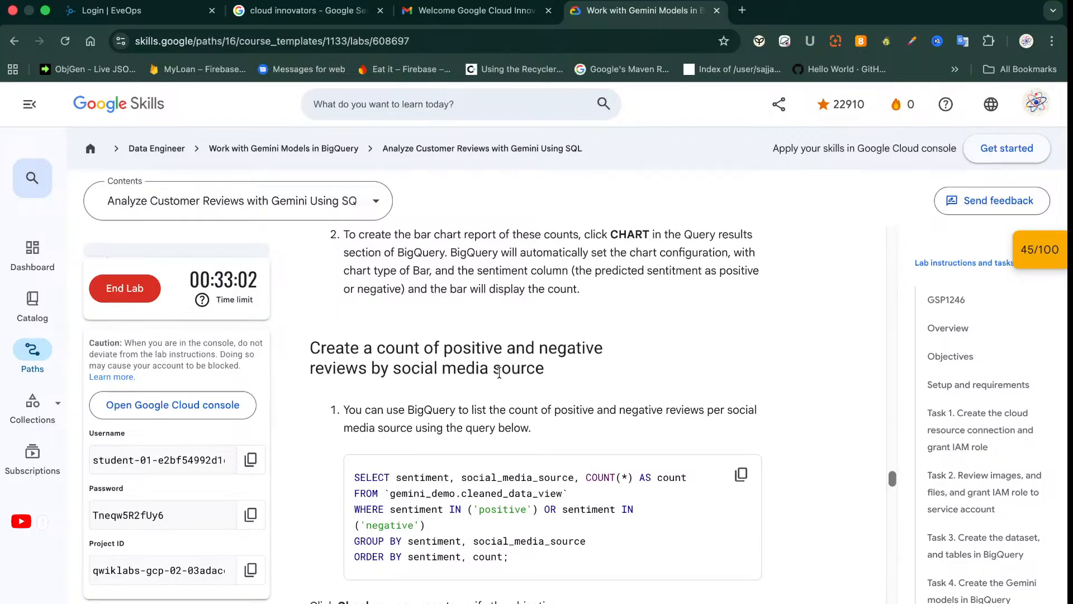
pyautogui.scroll(-3, 499, 373)
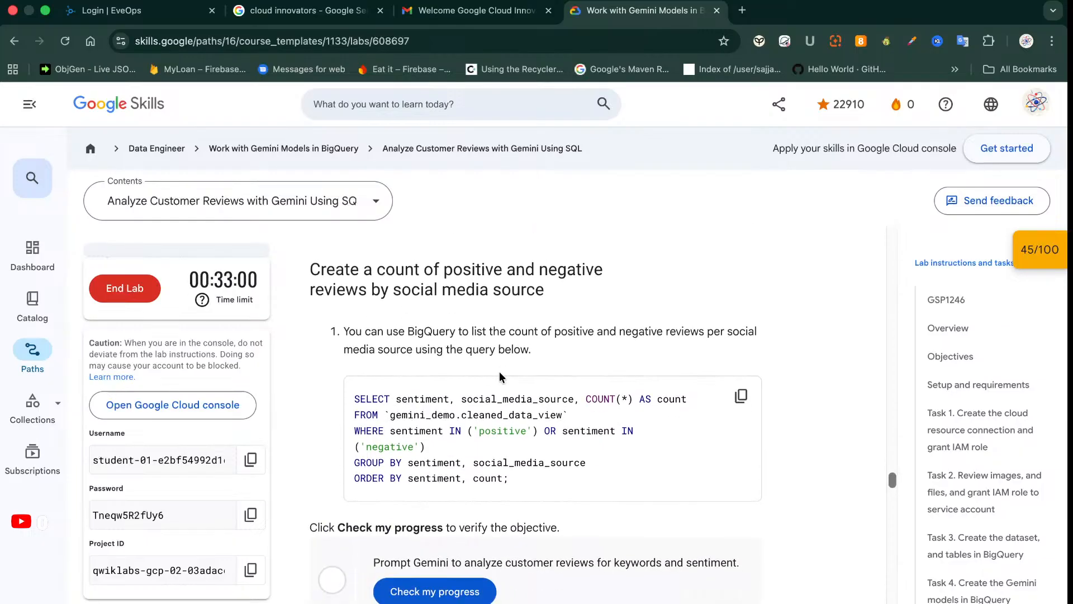
pyautogui.scroll(-1, 499, 374)
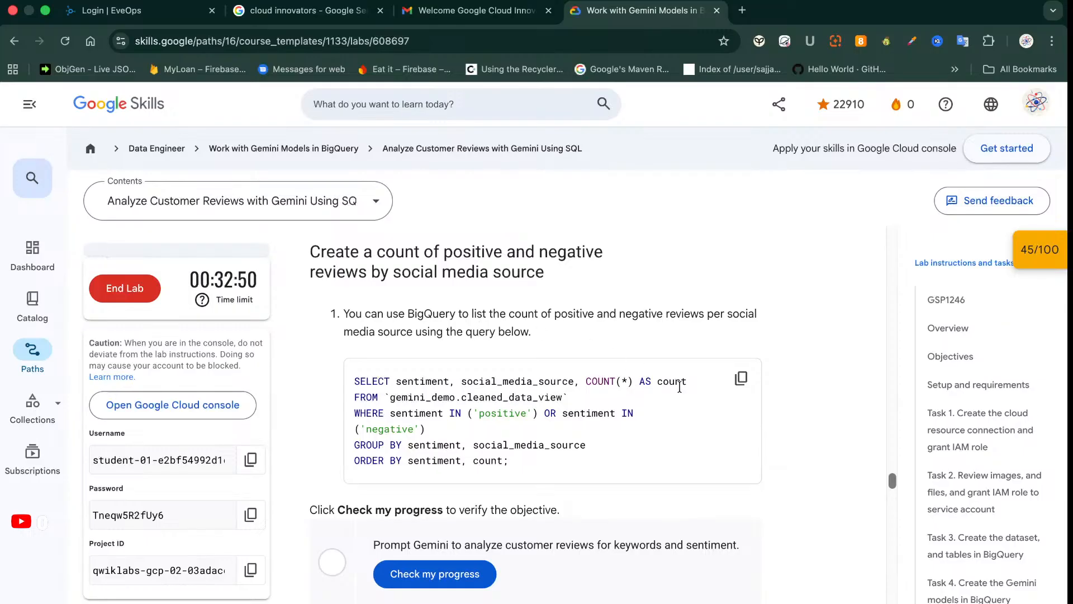
pyautogui.click(745, 379)
pyautogui.click(742, 380)
# In the BigQuery console, replace the query with the copied one grouping review counts by sentiment and social_media_source, ordered by sentiment and count, and run it
pyautogui.click(371, 1)
pyautogui.click(386, 277)
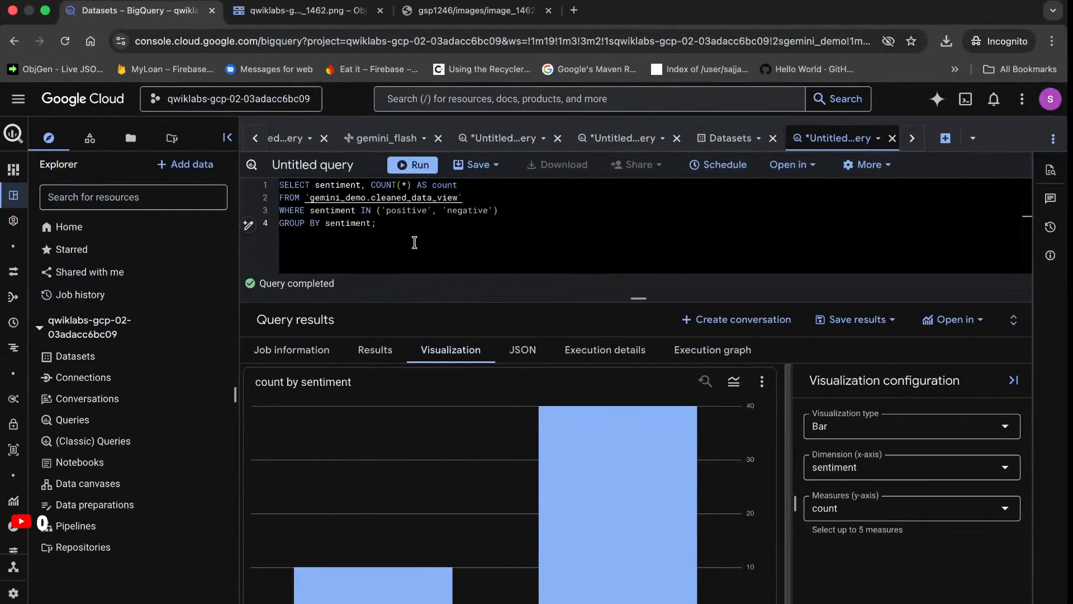
pyautogui.click(392, 233)
pyautogui.hotkey('ctrl', 'a')
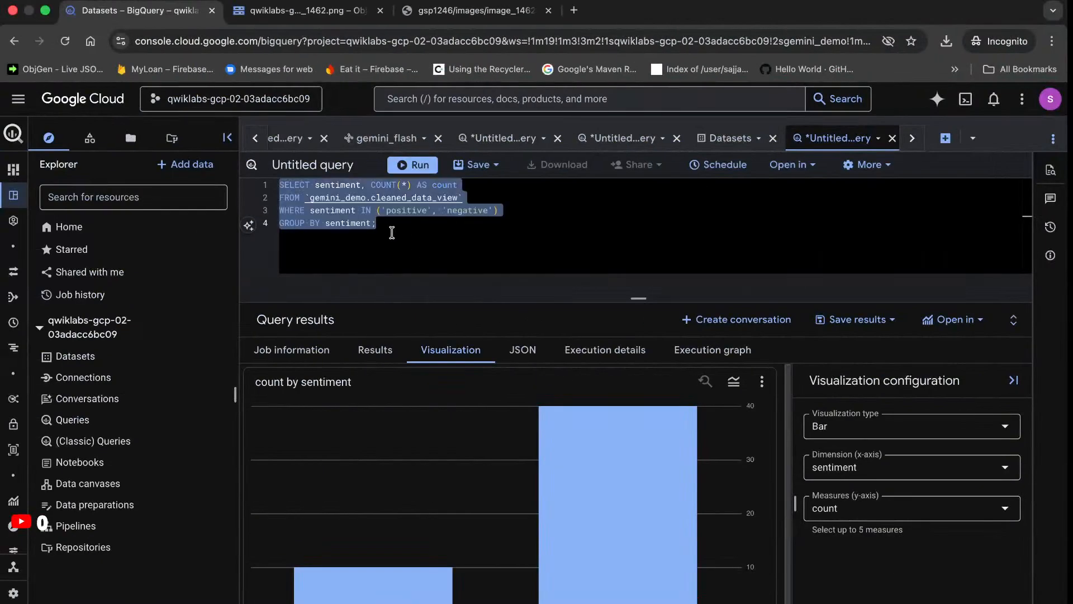
pyautogui.hotkey('ctrl', 'v')
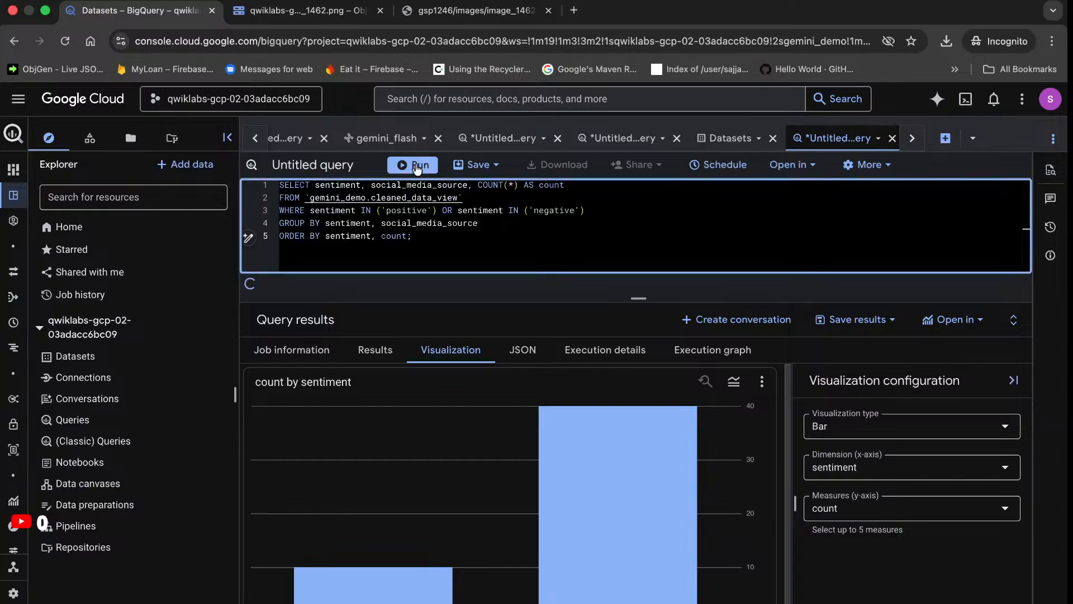
pyautogui.click(419, 164)
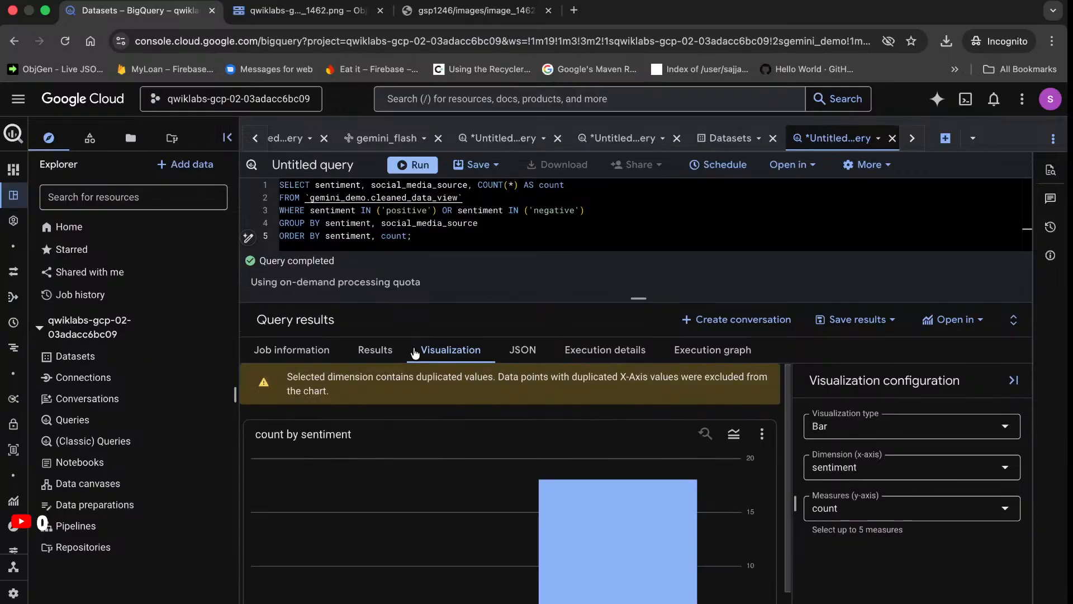
# Review the counts per sentiment and social media source as a results table, a chart and JSON
pyautogui.click(375, 351)
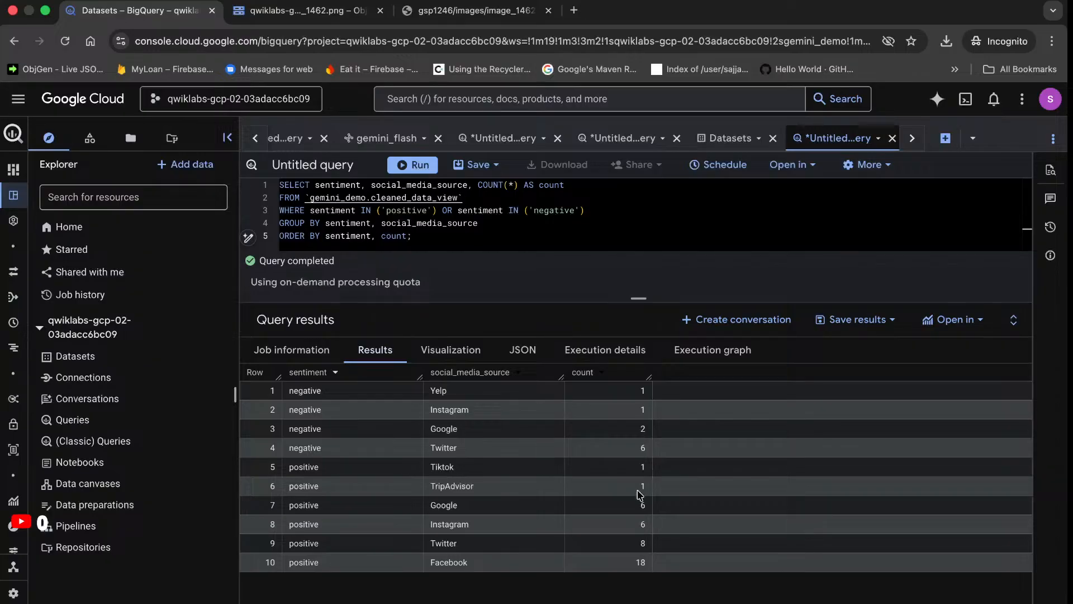
pyautogui.click(433, 352)
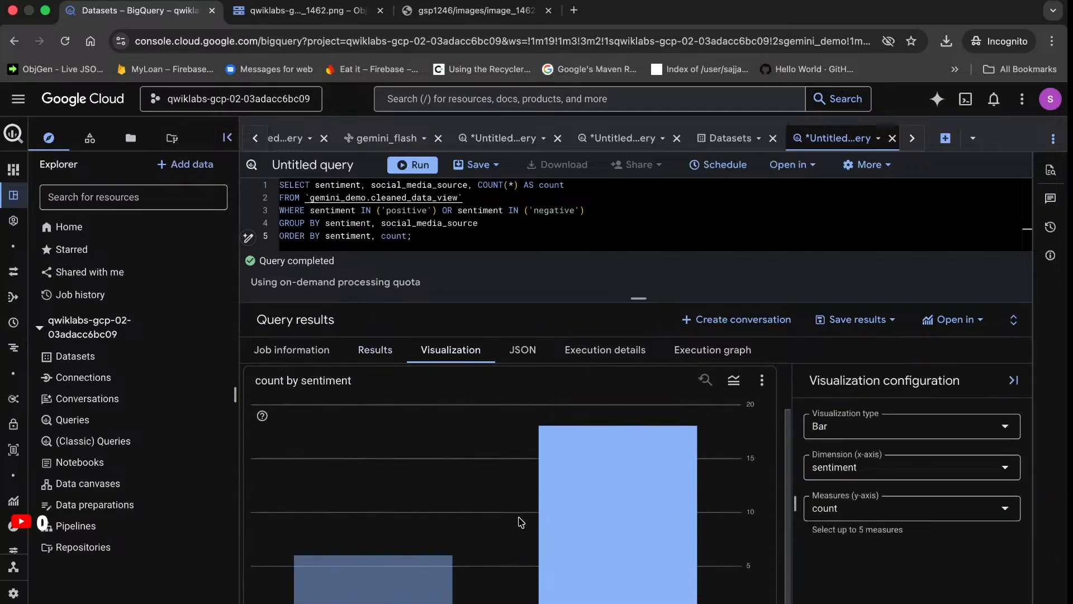
pyautogui.click(531, 356)
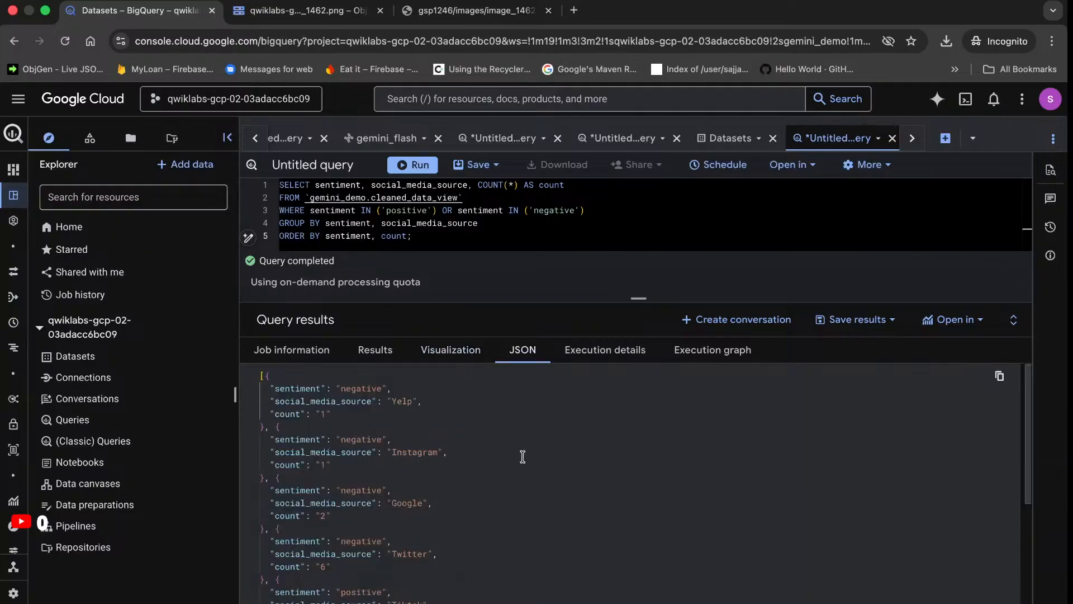
pyautogui.scroll(-8, 523, 457)
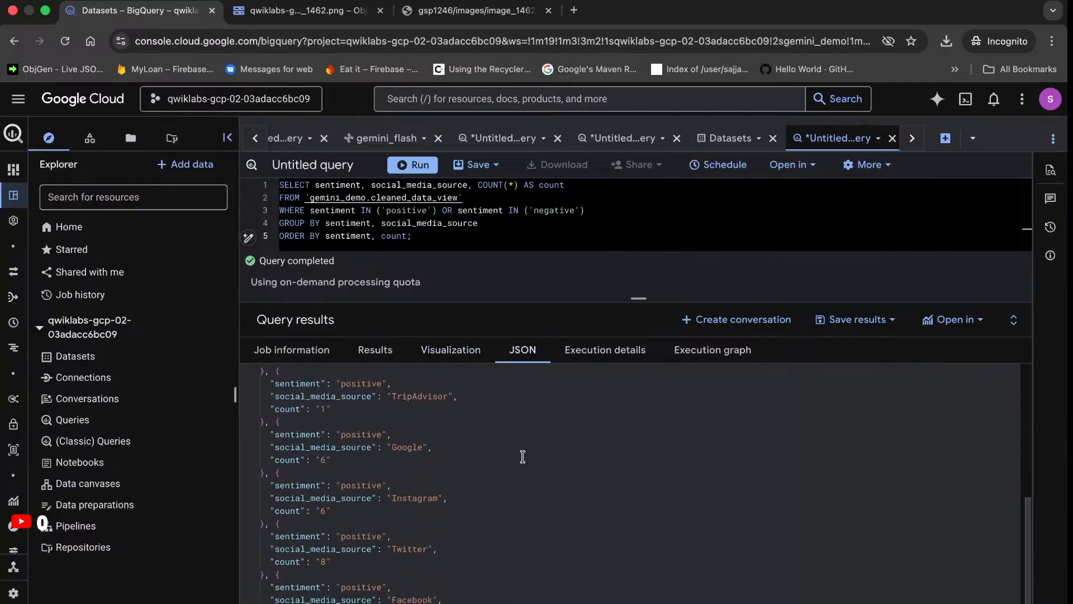
pyautogui.scroll(10, 523, 457)
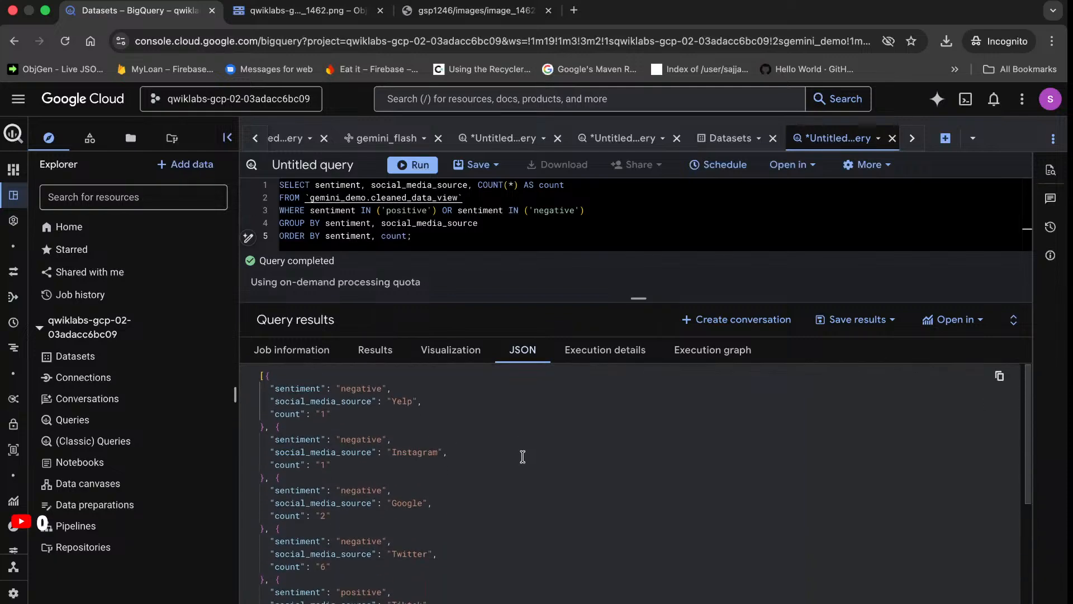
# Return to the Google Skills lab page and check progress on the objective of prompting Gemini to analyze customer reviews for keywords and sentiment
pyautogui.click(373, 356)
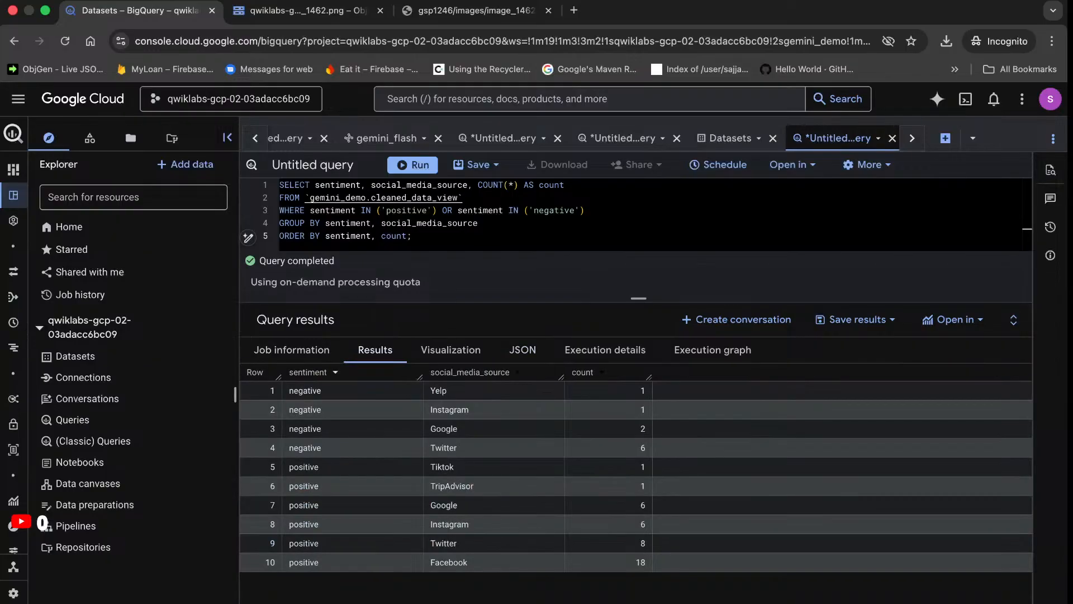
pyautogui.click(373, 1)
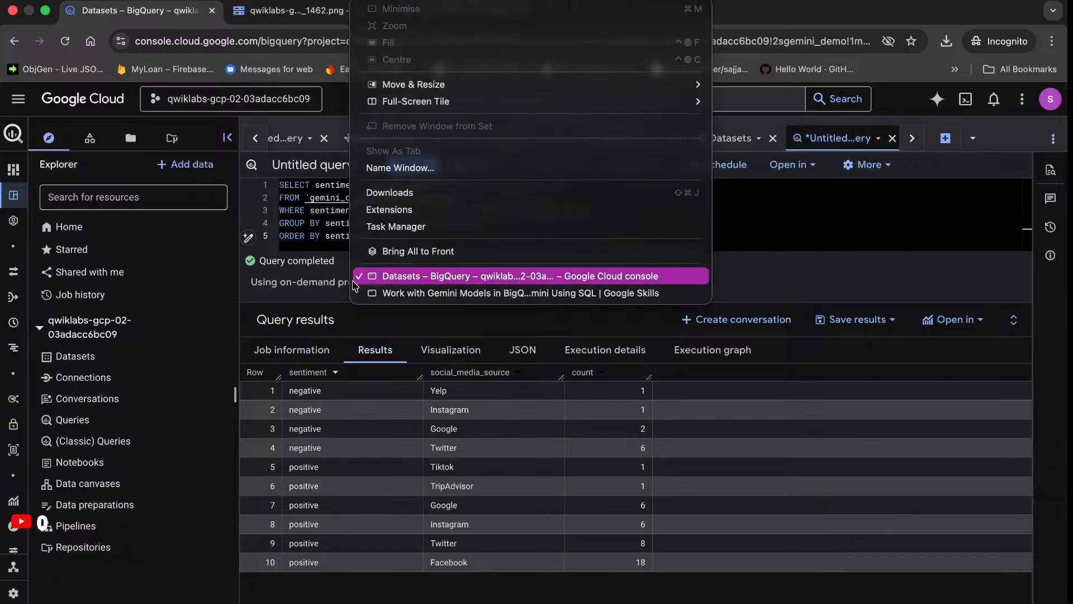
pyautogui.click(384, 293)
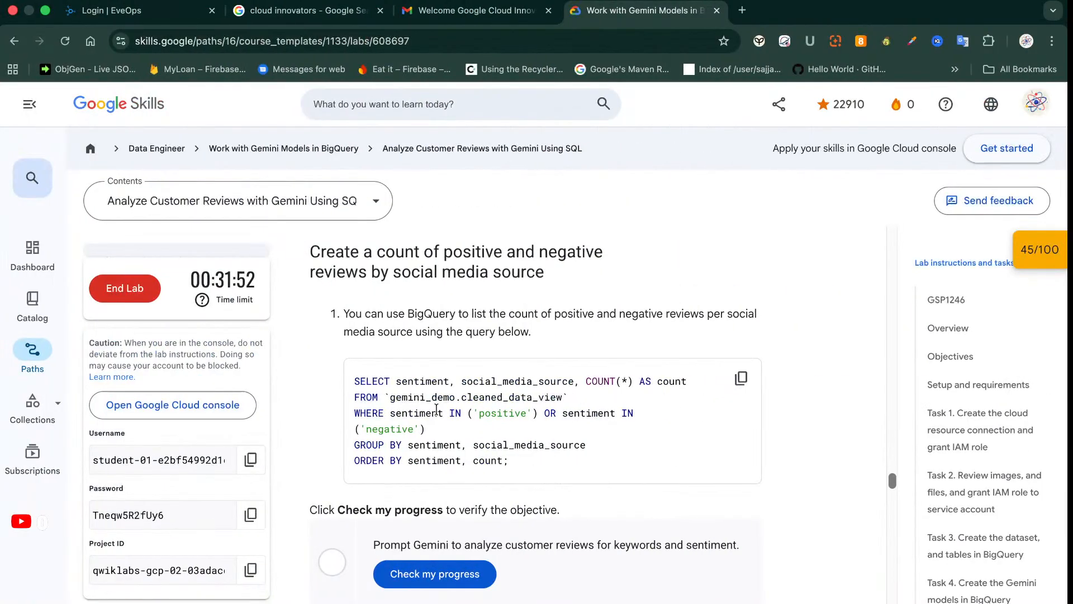
pyautogui.scroll(-3, 435, 408)
pyautogui.click(414, 474)
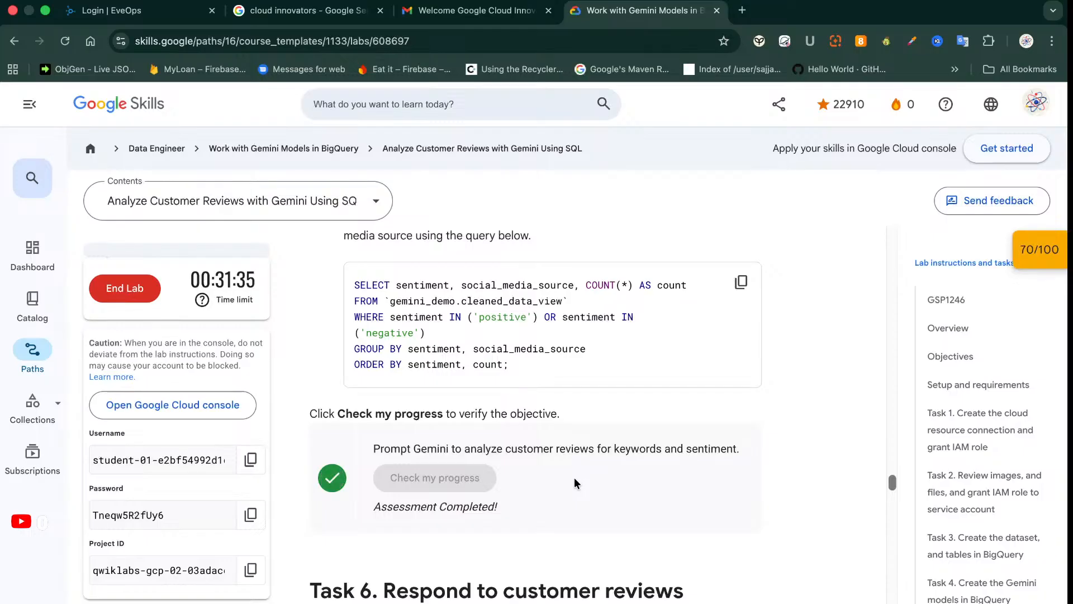
# Read the Task 6 introduction, look at the linked zero-shot vs. few-shot prompts documentation in a separate tab, and return to the lab page
pyautogui.scroll(-7, 576, 483)
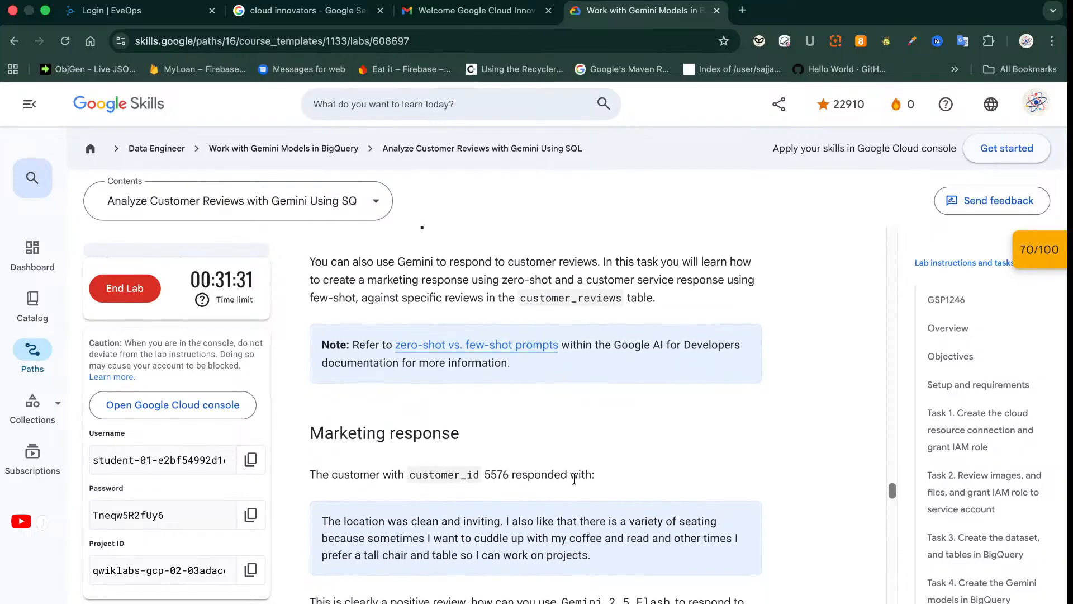
pyautogui.scroll(1, 574, 479)
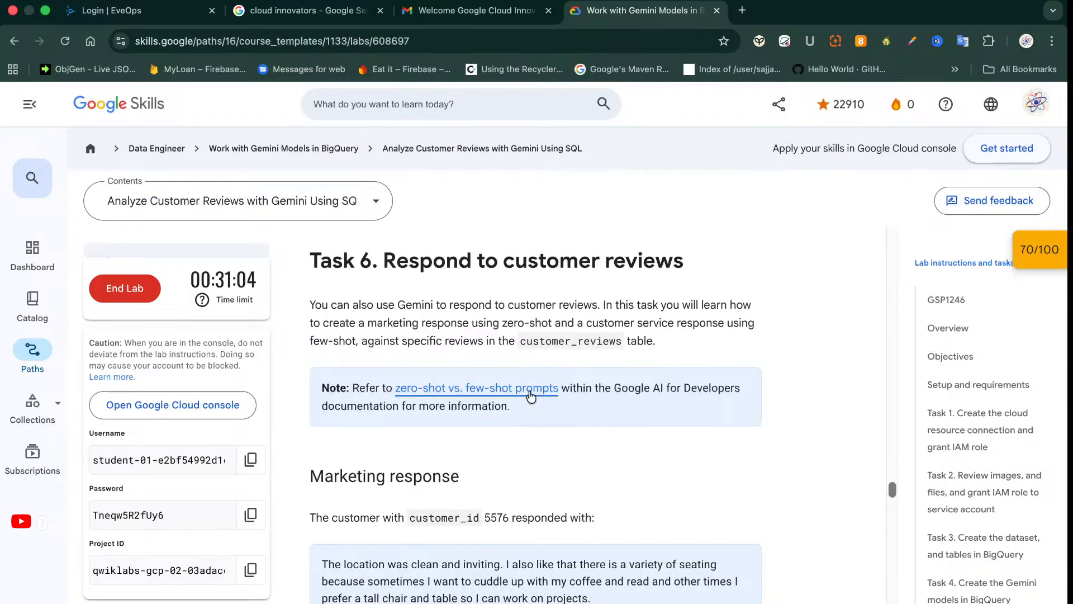
pyautogui.rightClick(531, 396)
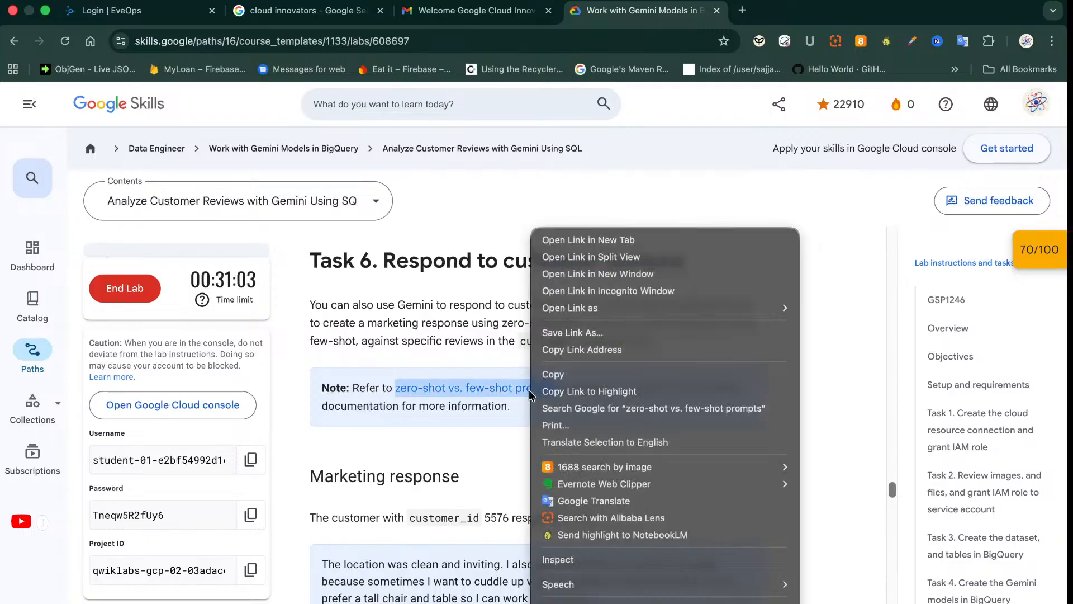
pyautogui.click(609, 240)
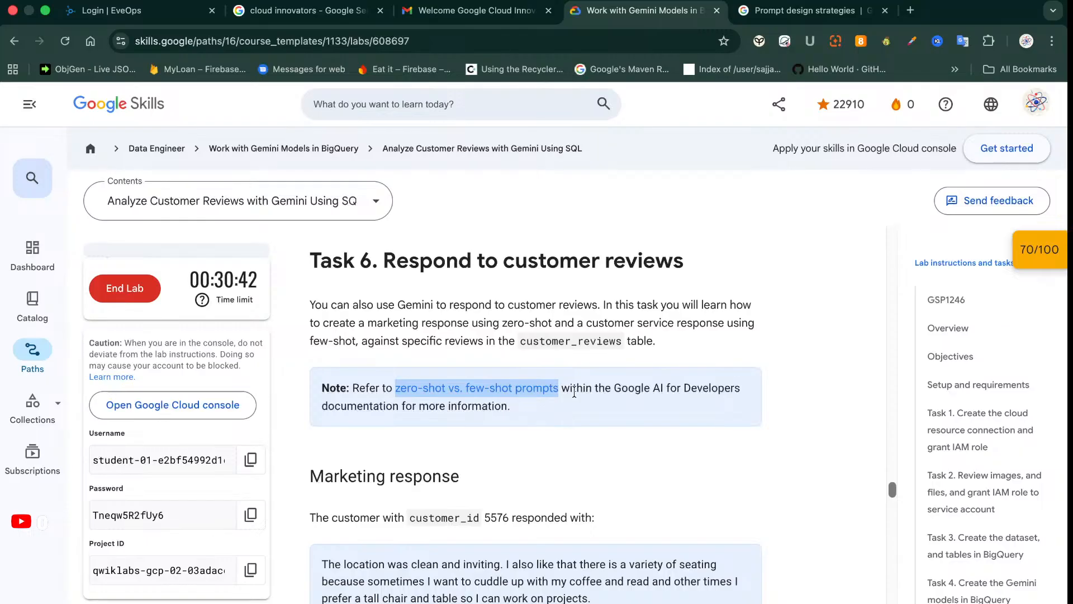
pyautogui.click(794, 12)
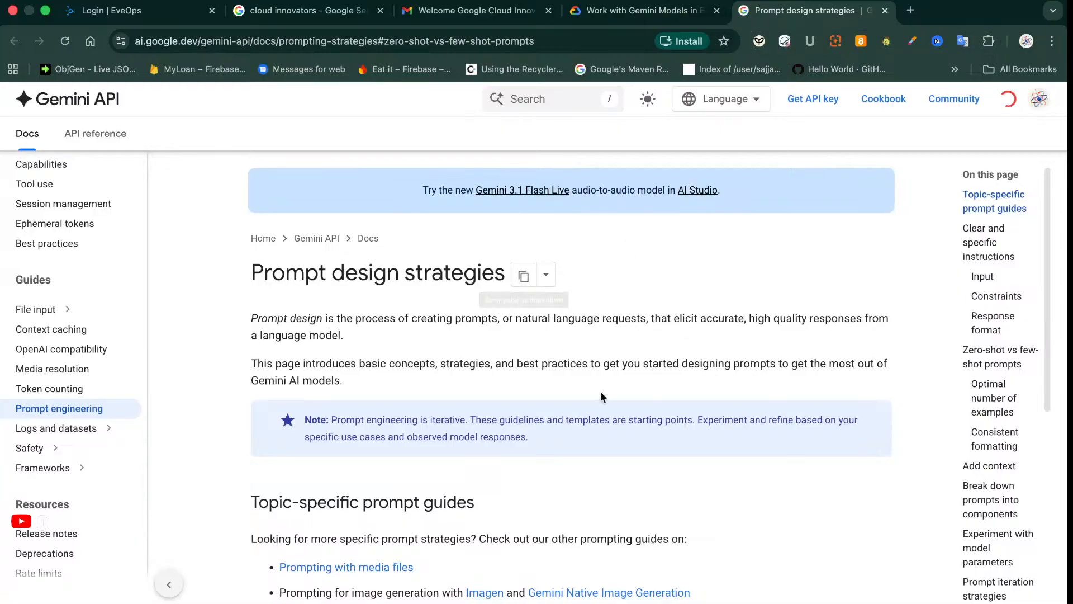
pyautogui.click(643, 16)
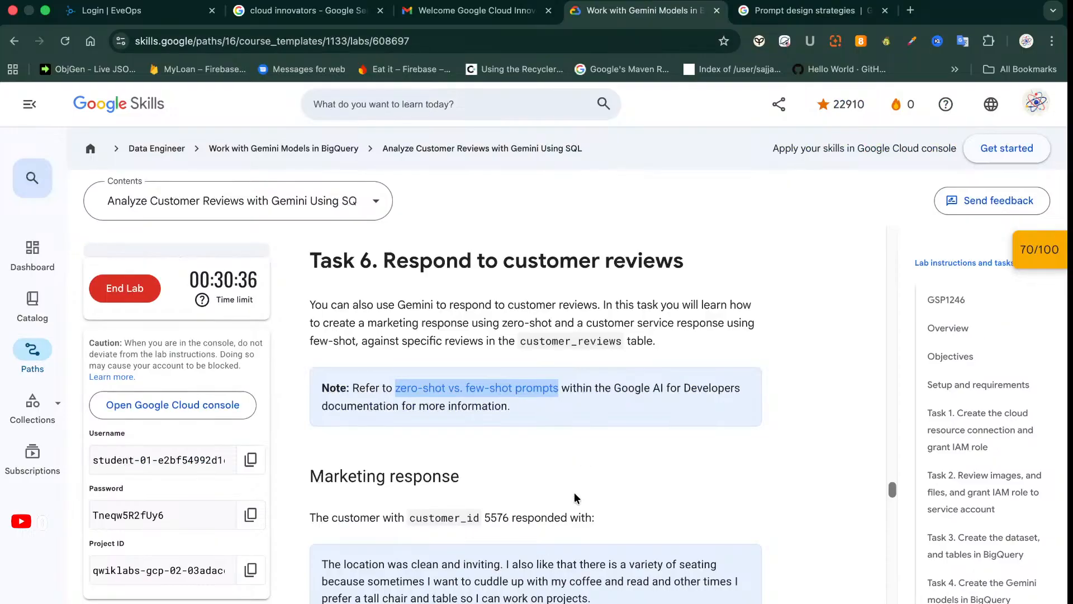
# Read the Marketing response section and copy the query that creates the gemini_demo.customer_reviews_marketing table
pyautogui.scroll(-3, 574, 495)
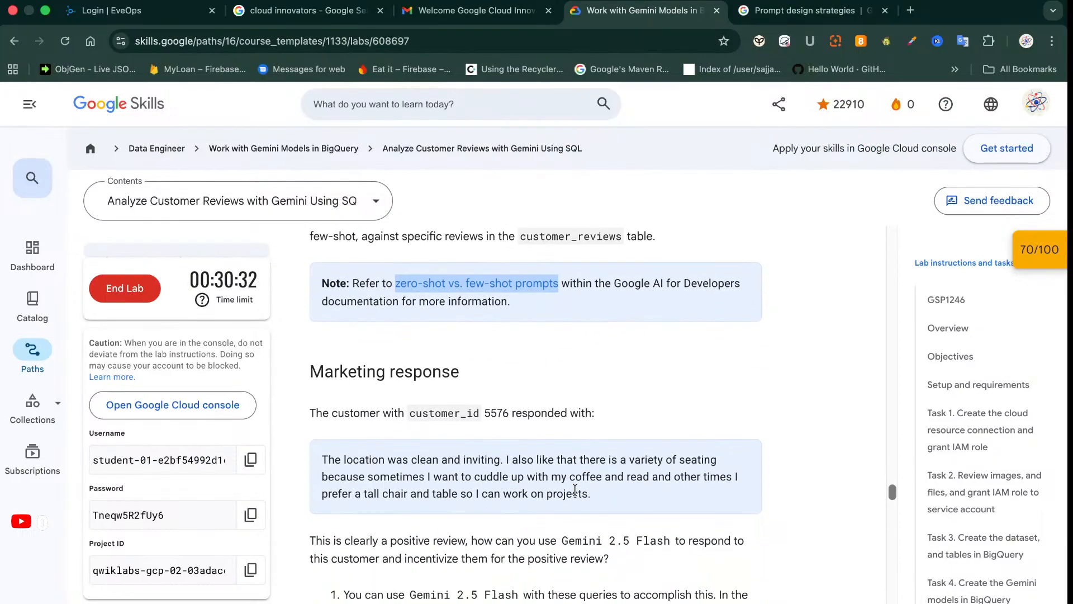
pyautogui.scroll(-2, 574, 489)
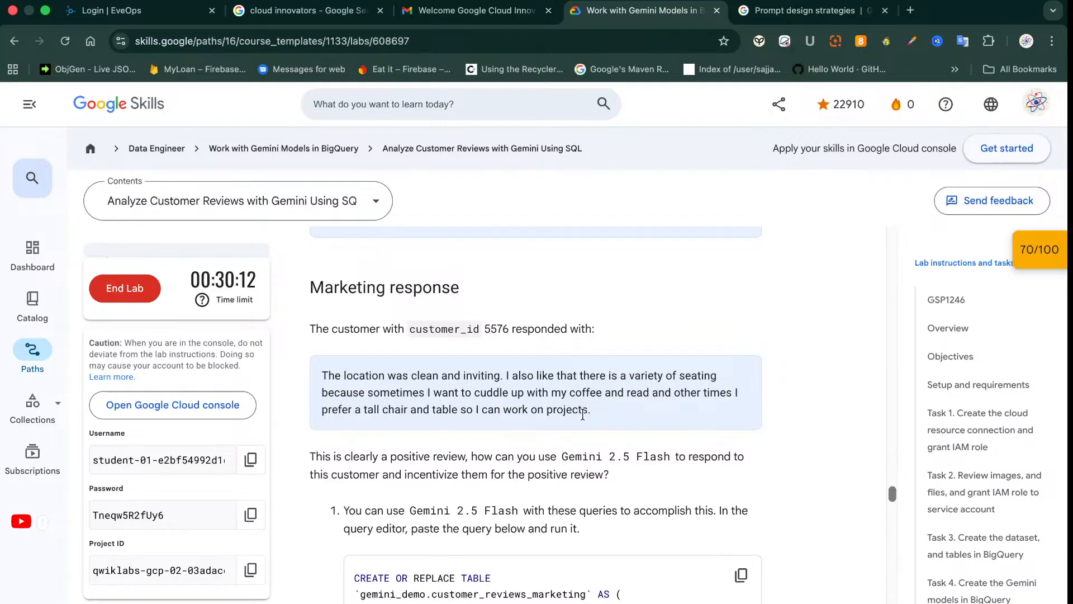
pyautogui.scroll(-2, 582, 414)
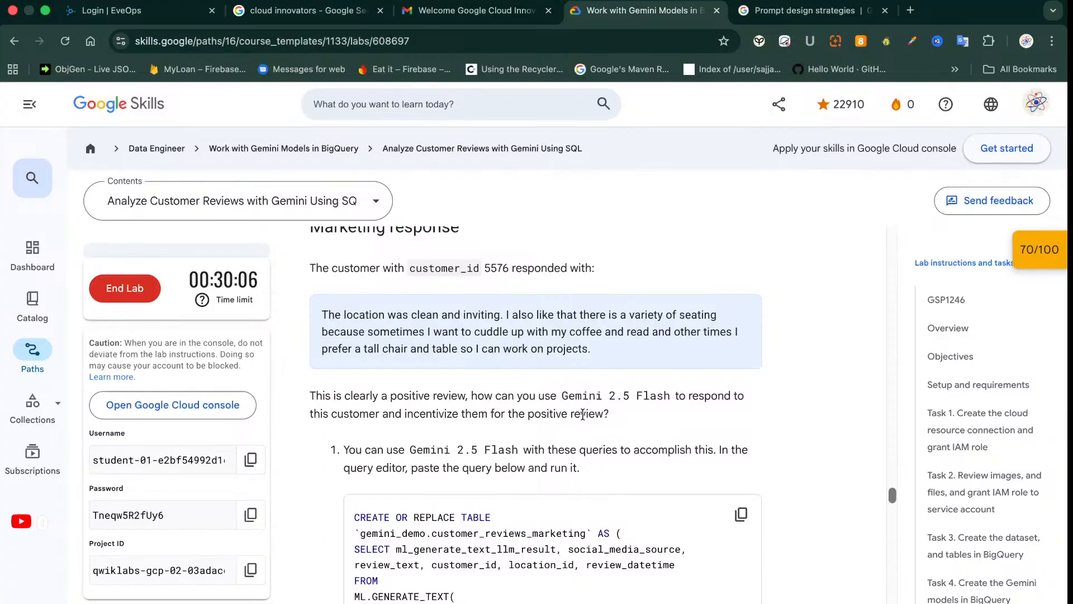
pyautogui.scroll(-2, 583, 414)
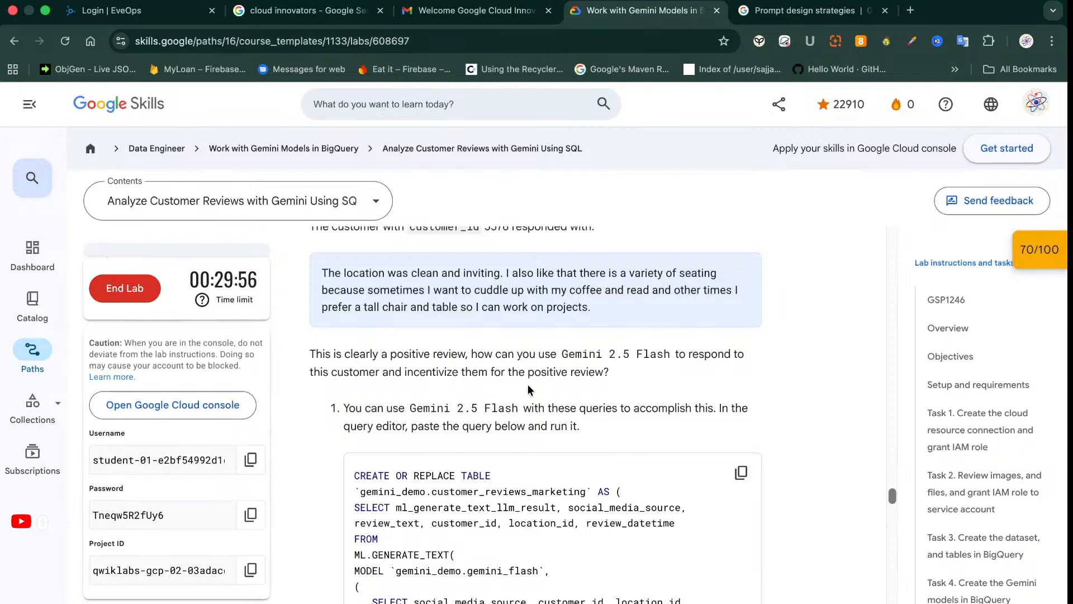
pyautogui.scroll(-2, 528, 389)
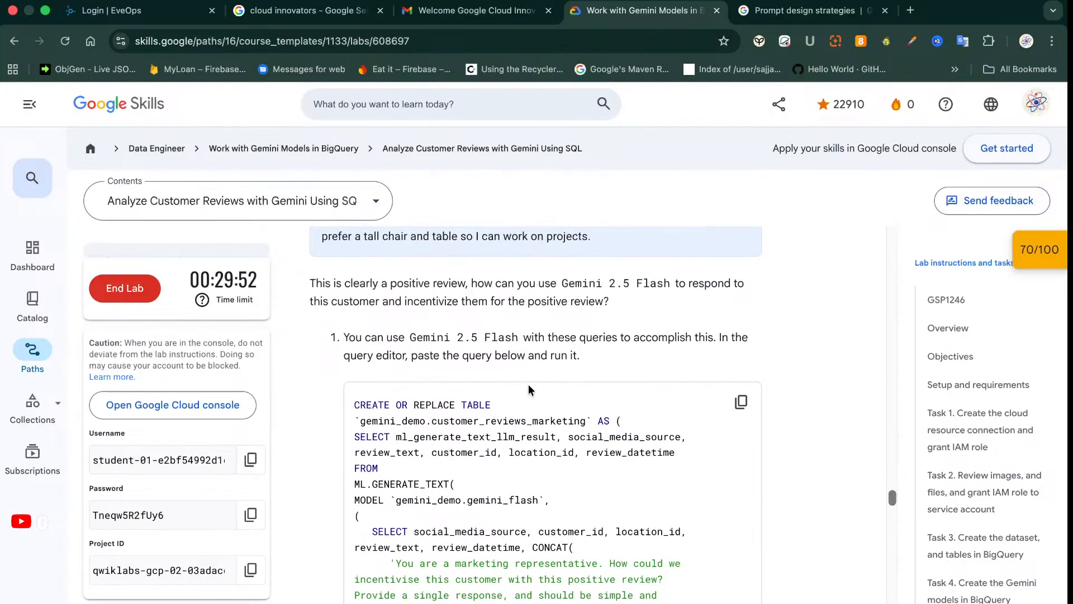
pyautogui.click(741, 402)
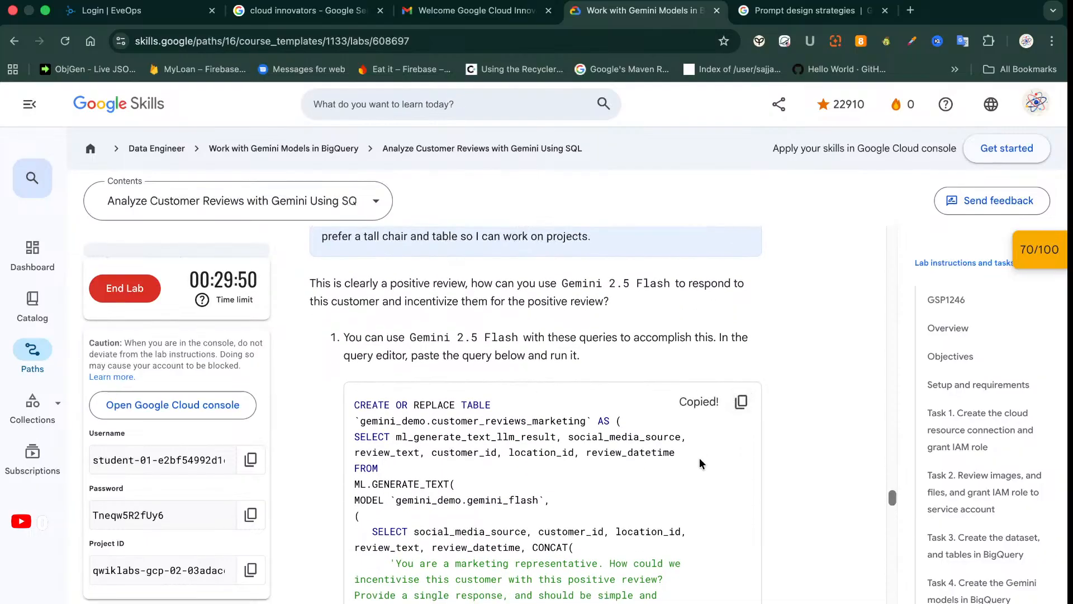
# Examine the marketing query's prompt, highlighting the representative role, the simple and concise response requirement, and the JSON answer format
pyautogui.scroll(-5, 696, 461)
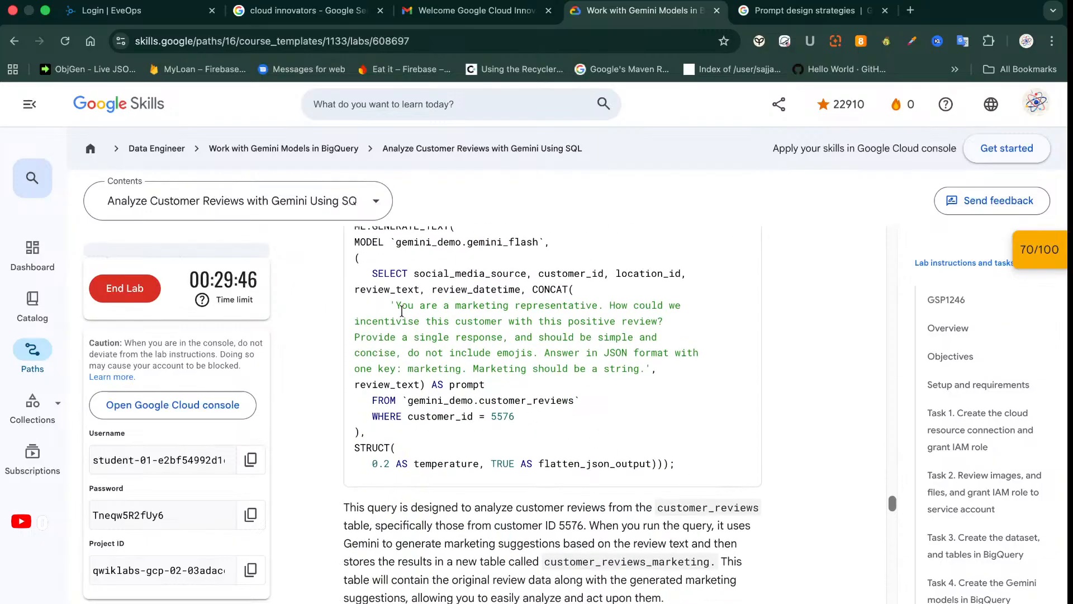
pyautogui.moveTo(402, 306); pyautogui.dragTo(601, 305)
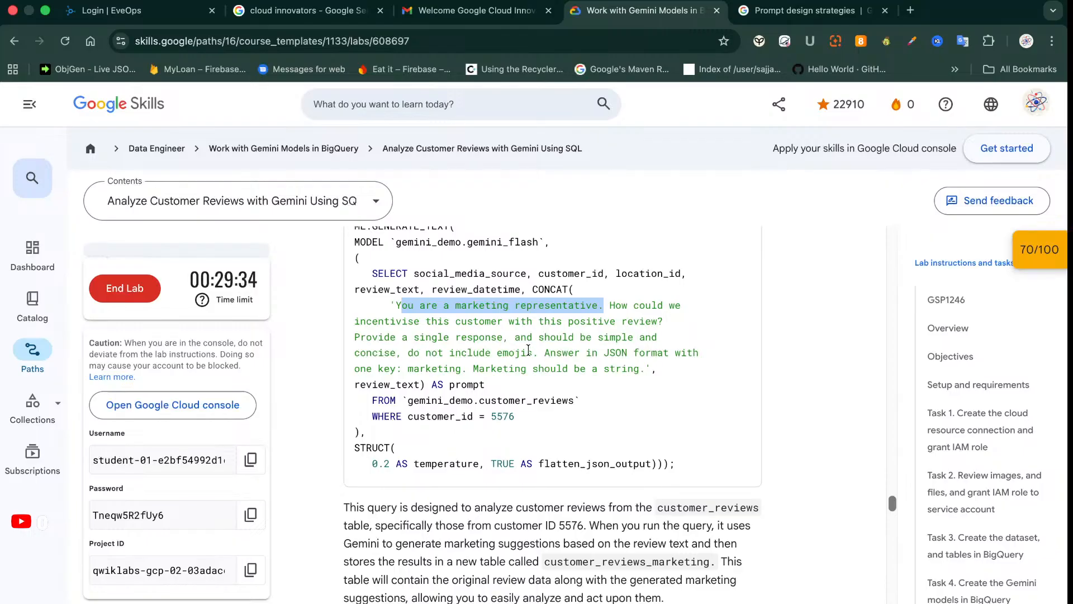
pyautogui.moveTo(545, 354); pyautogui.dragTo(640, 362)
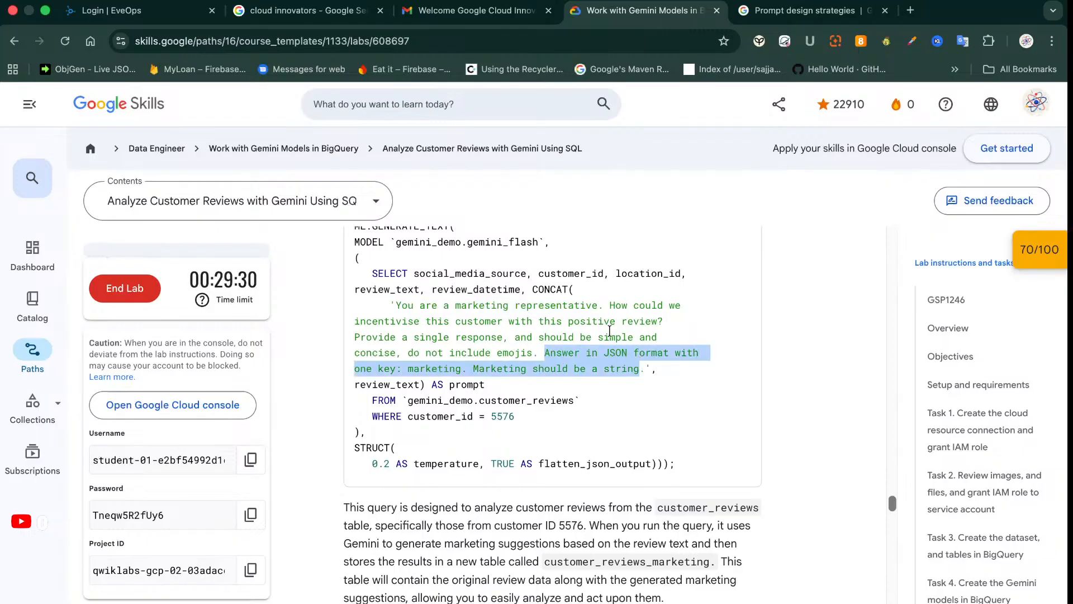
pyautogui.click(609, 331)
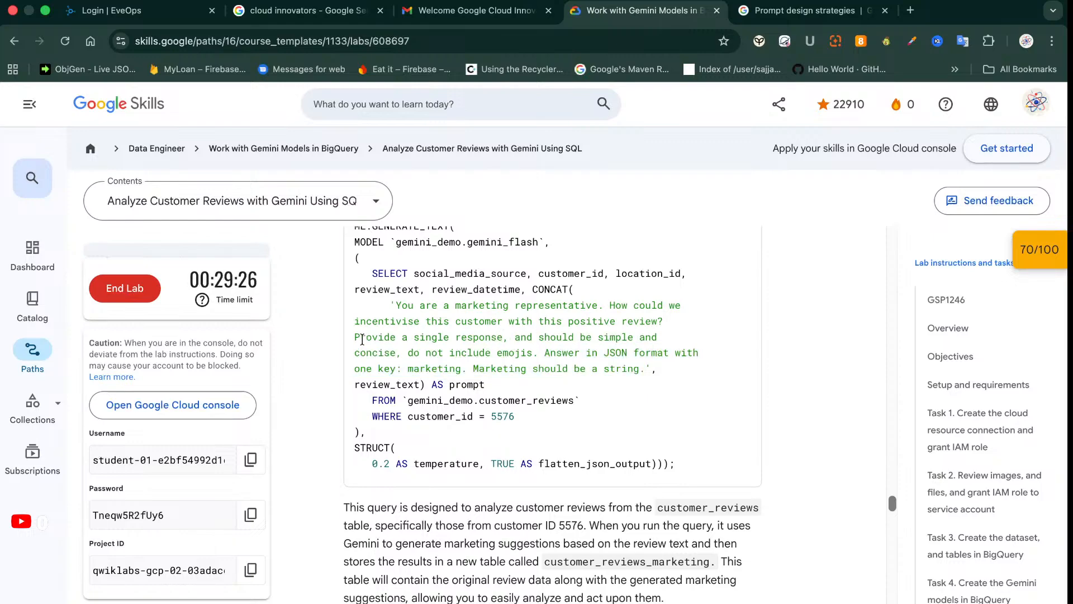
pyautogui.moveTo(361, 340); pyautogui.dragTo(402, 349)
pyautogui.click(404, 353)
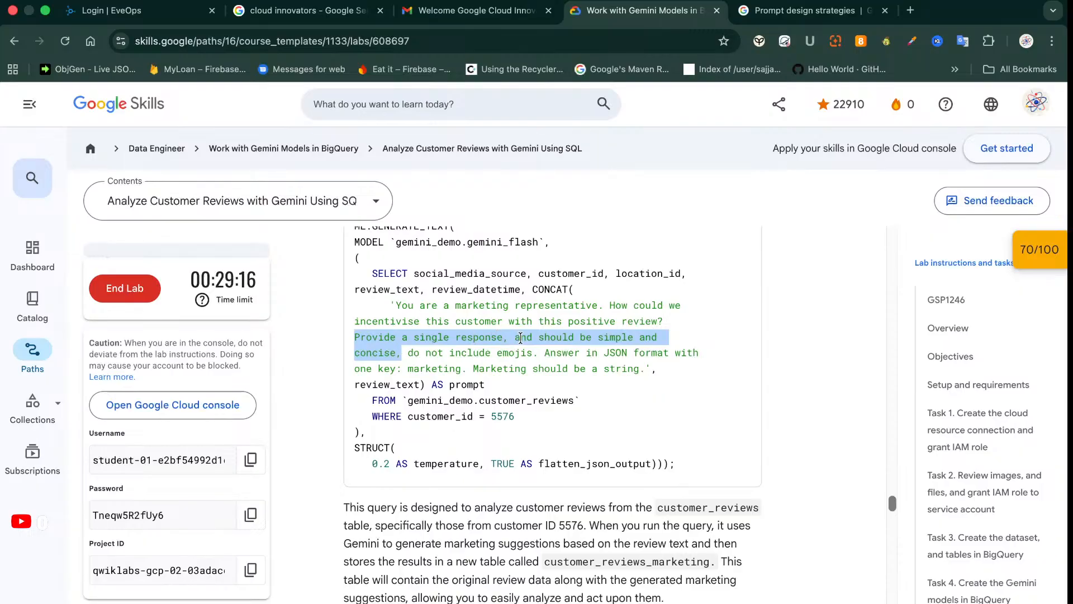
pyautogui.click(519, 337)
pyautogui.scroll(-1, 520, 337)
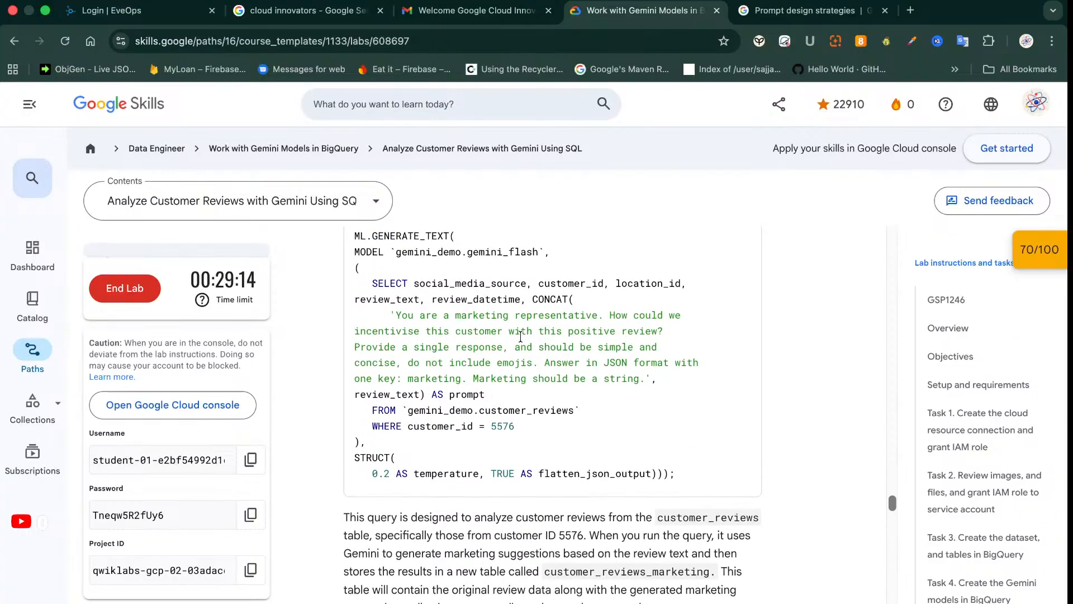
pyautogui.scroll(3, 519, 337)
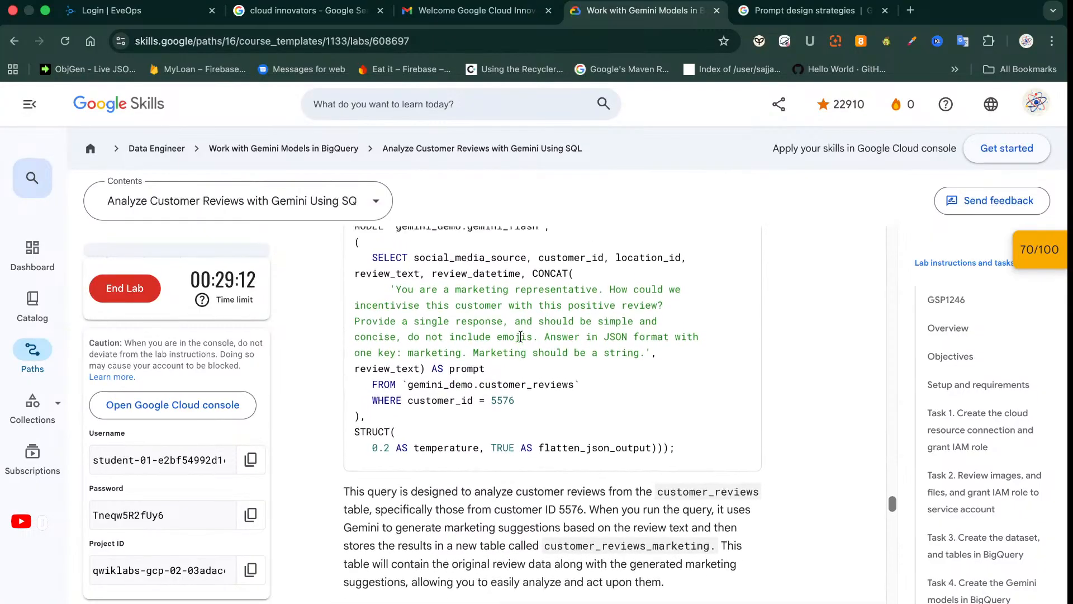
pyautogui.scroll(4, 520, 337)
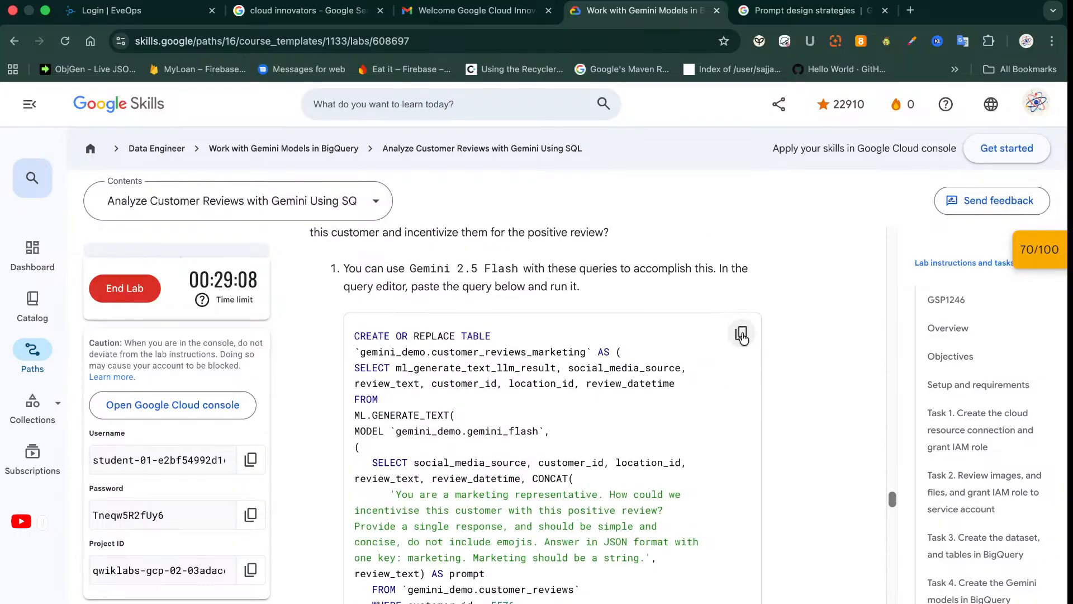
# Copy the CREATE OR REPLACE TABLE marketing query again and read the explanation below it
pyautogui.click(741, 333)
pyautogui.scroll(-10, 677, 415)
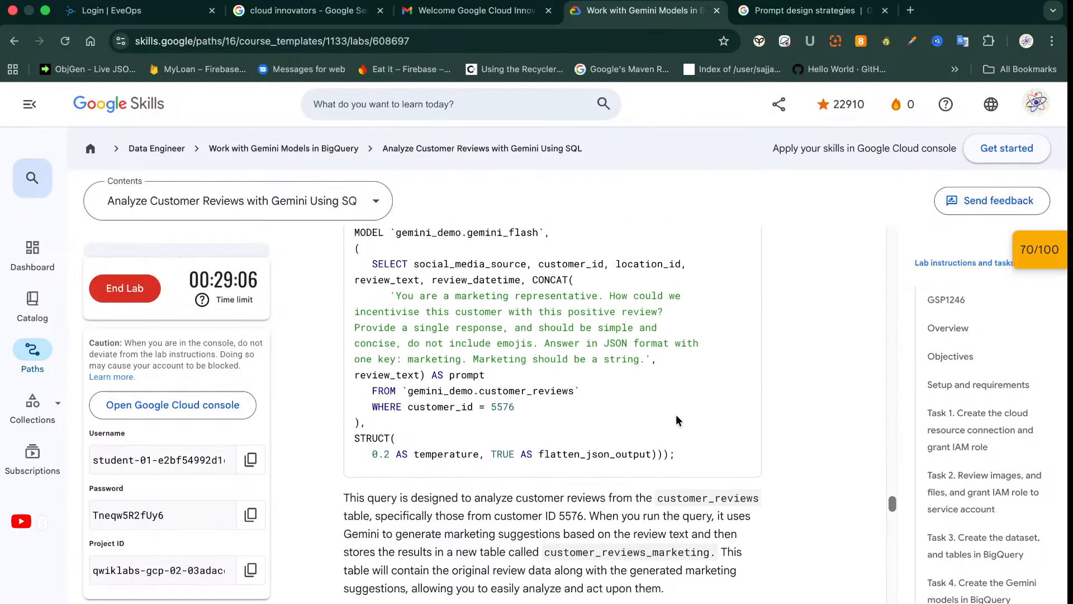
pyautogui.scroll(-1, 676, 419)
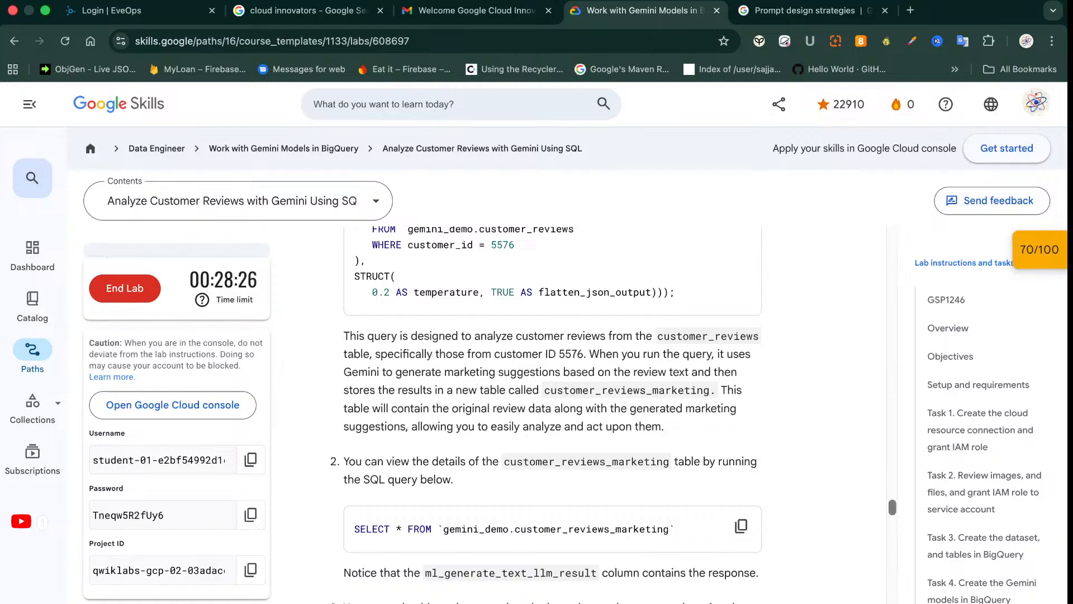
# In the BigQuery console, replace the existing query with the copied one that creates gemini_demo.customer_reviews_marketing, and run it
pyautogui.click(376, 0)
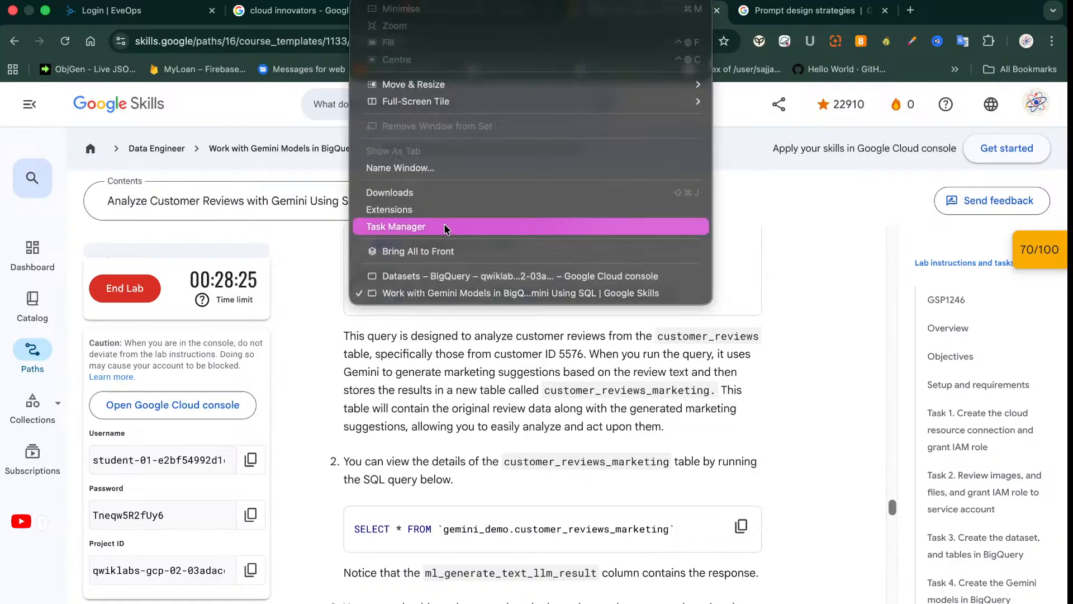
pyautogui.click(457, 277)
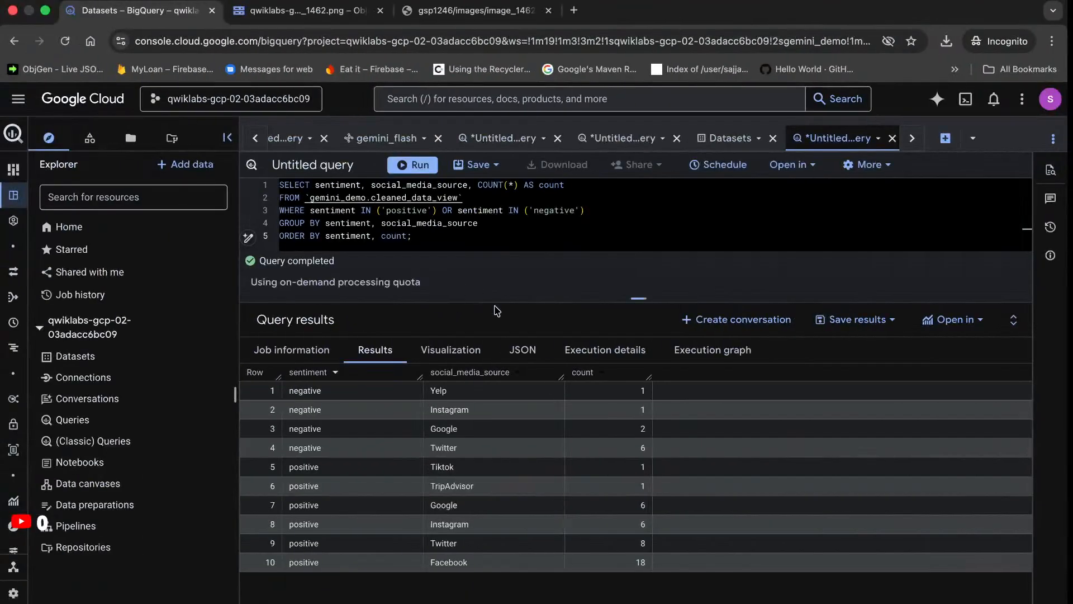
pyautogui.click(487, 233)
pyautogui.press('super+a')
pyautogui.press('super+v')
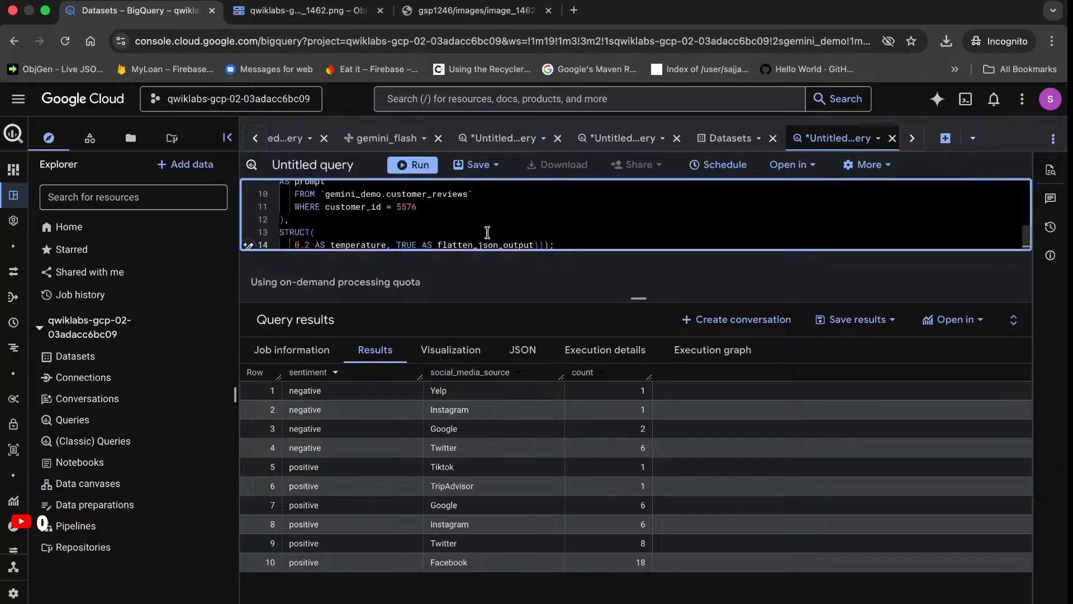
pyautogui.click(417, 163)
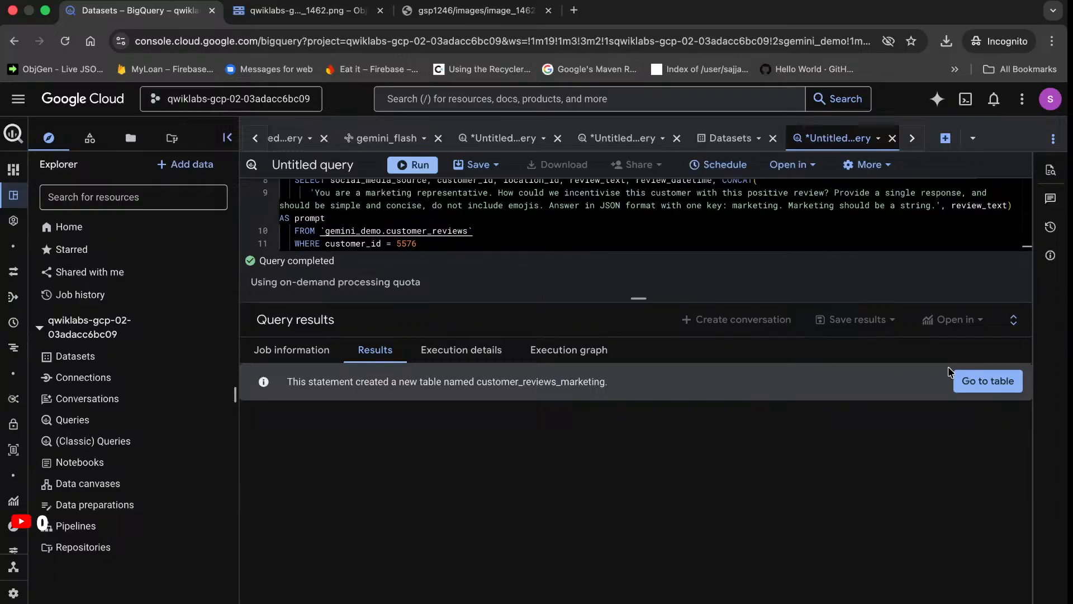
# From the new customer_reviews_marketing table, query the ml_generate_text_llm_result field in a split tab with LIMIT 1000, and collapse the Explorer pane
pyautogui.click(995, 381)
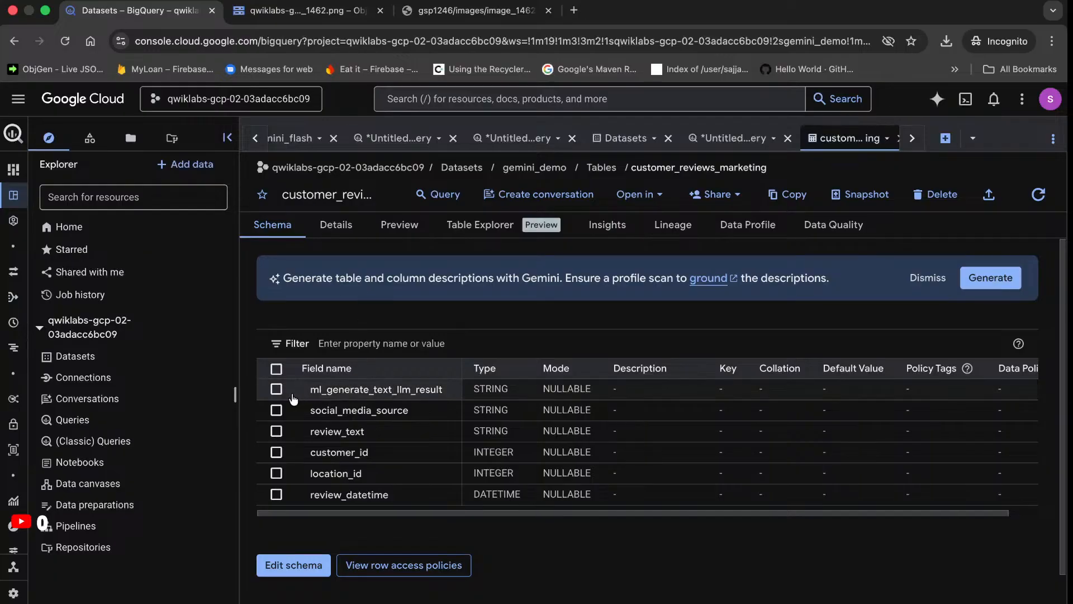
pyautogui.click(276, 389)
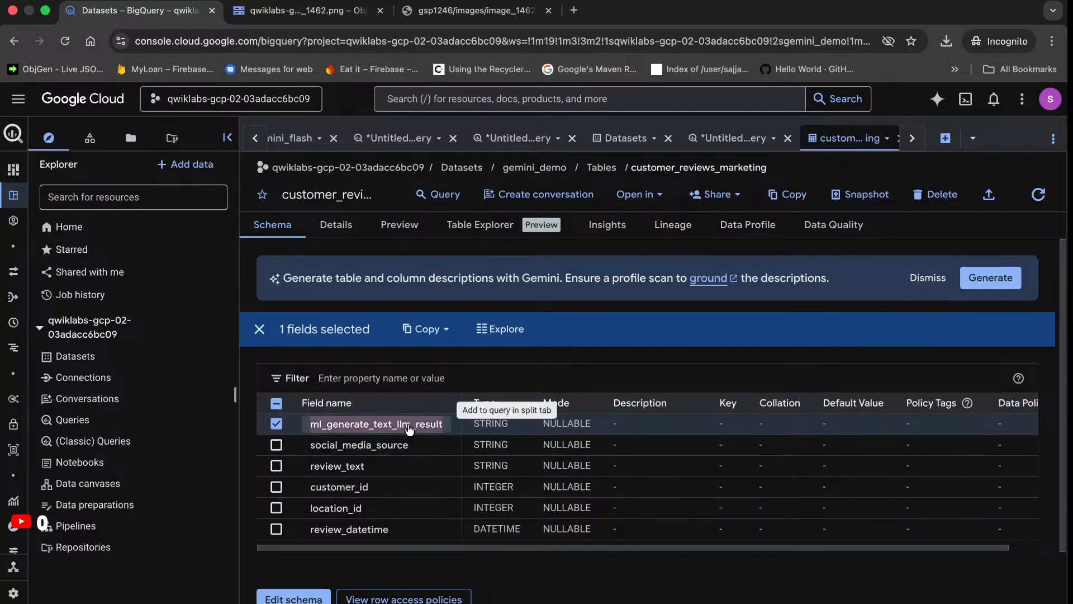
pyautogui.click(446, 428)
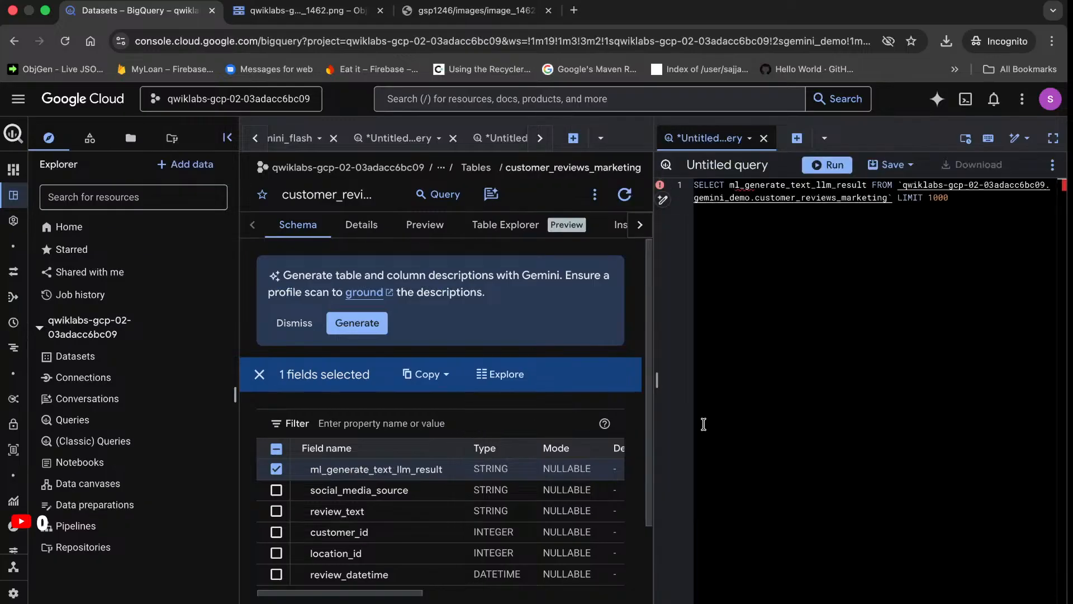
pyautogui.click(835, 168)
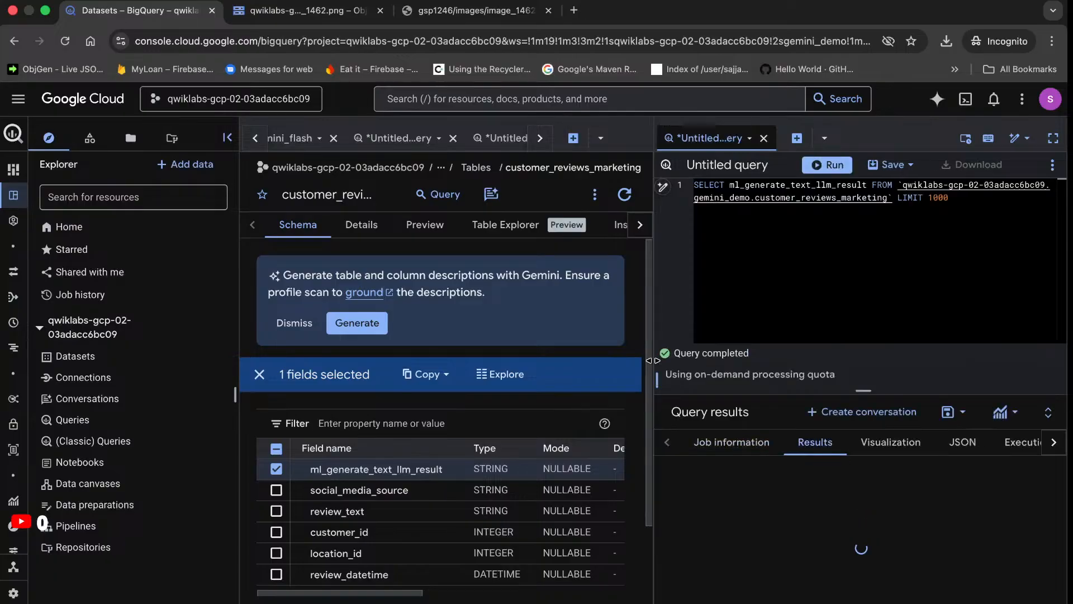
pyautogui.click(228, 137)
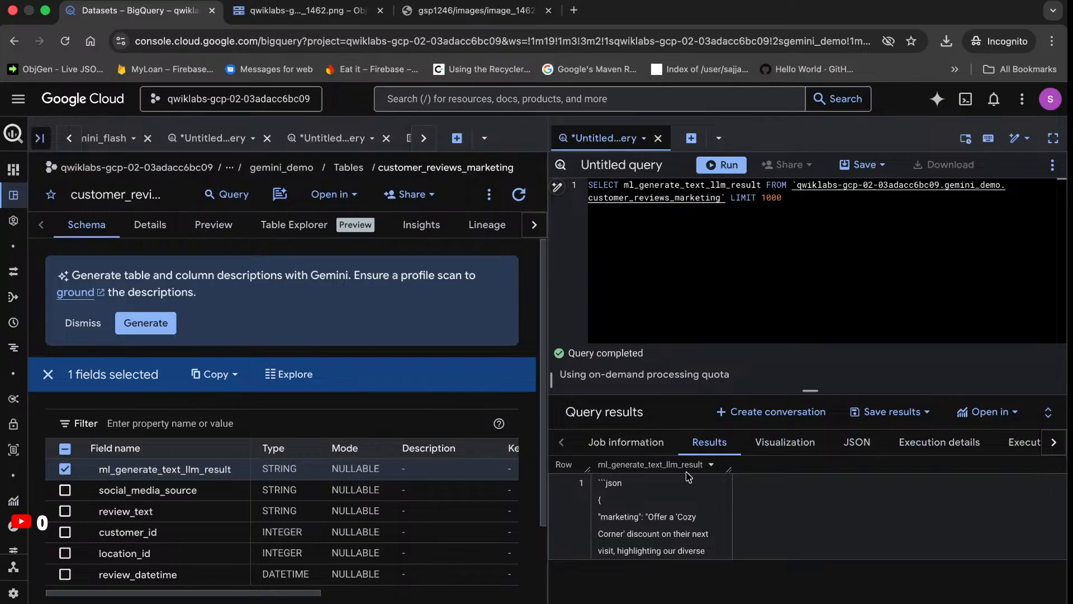
# Read the full marketing suggestion in the ml_generate_text_llm_result cell of the query results
pyautogui.click(662, 529)
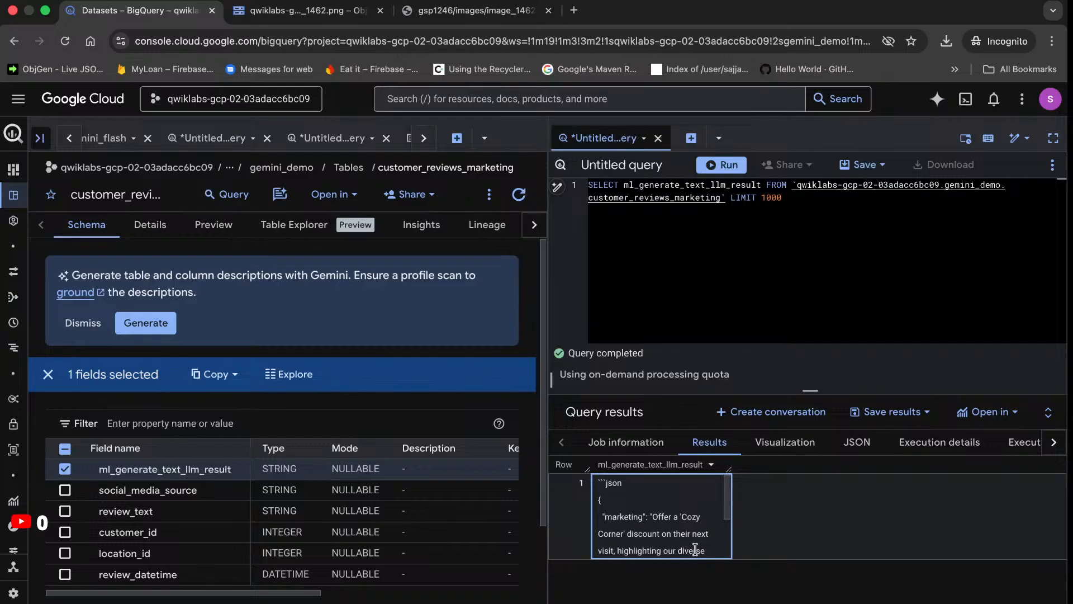
pyautogui.scroll(-2, 728, 550)
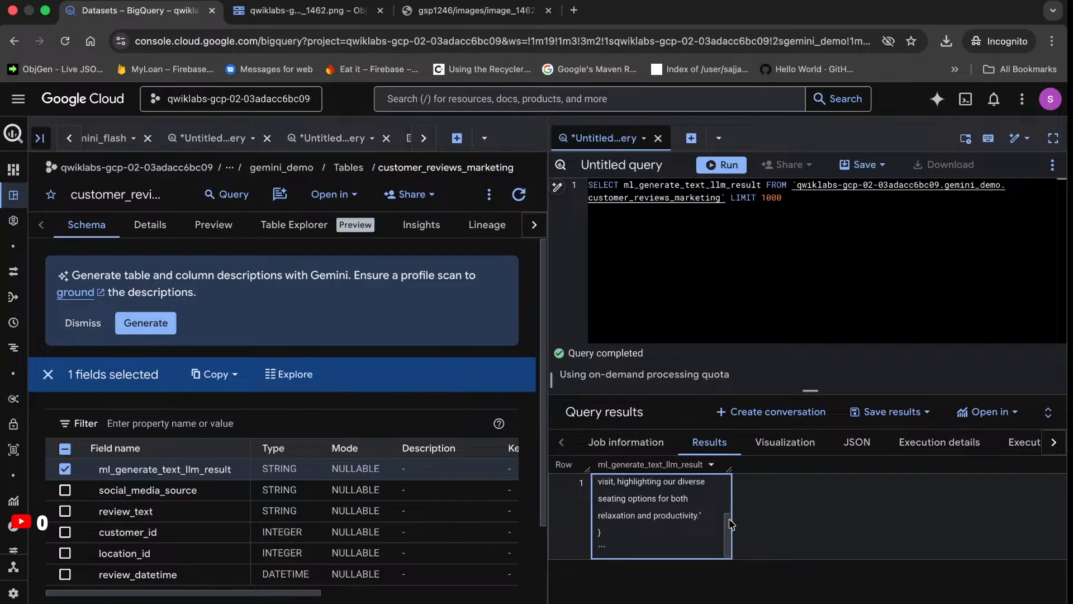
pyautogui.scroll(1, 652, 518)
pyautogui.scroll(1, 652, 518)
pyautogui.scroll(1, 651, 518)
# Switch to the Google Skills lab instructions and copy the SELECT * query for gemini_demo.customer_reviews_marketing
pyautogui.click(375, 1)
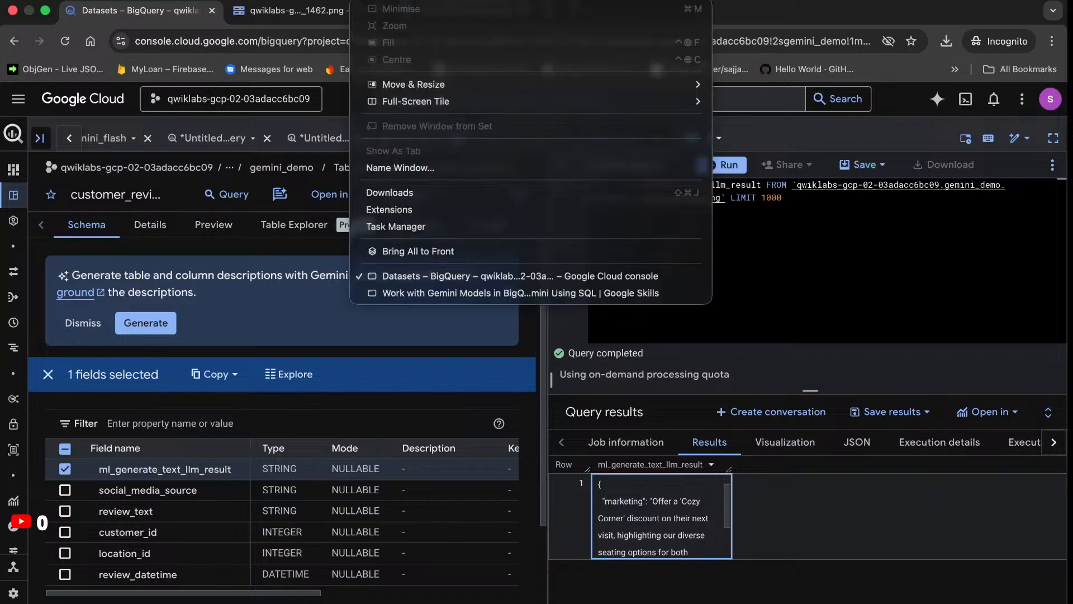
pyautogui.click(431, 291)
pyautogui.scroll(-2, 536, 418)
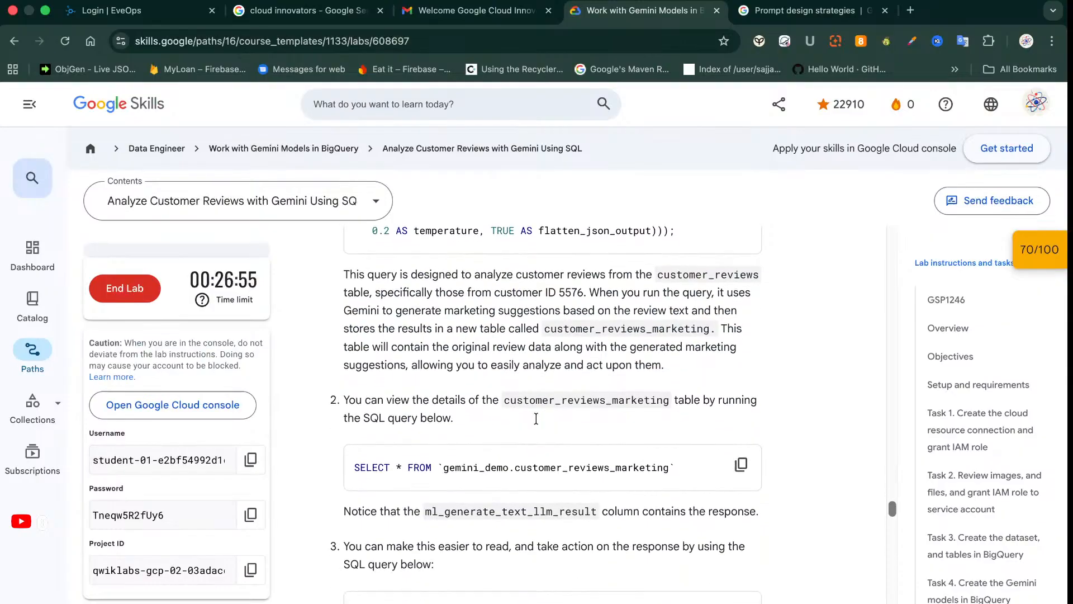
pyautogui.scroll(-1, 536, 420)
pyautogui.scroll(-1, 537, 423)
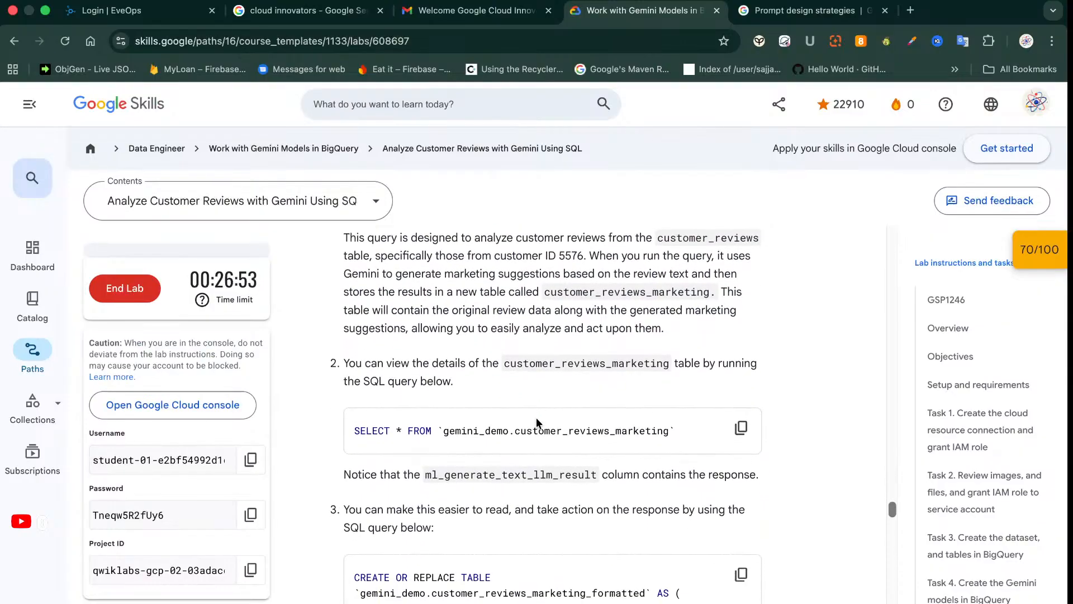
pyautogui.click(741, 431)
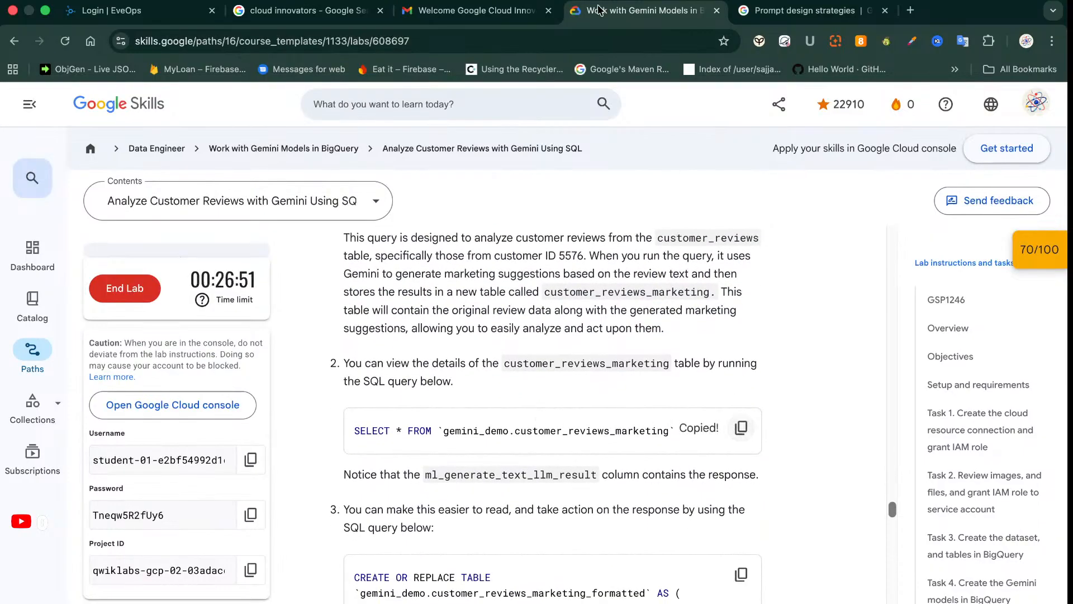
# In the BigQuery console, replace the split tab's query with the copied SELECT * FROM gemini_demo.customer_reviews_marketing and run it
pyautogui.click(372, 1)
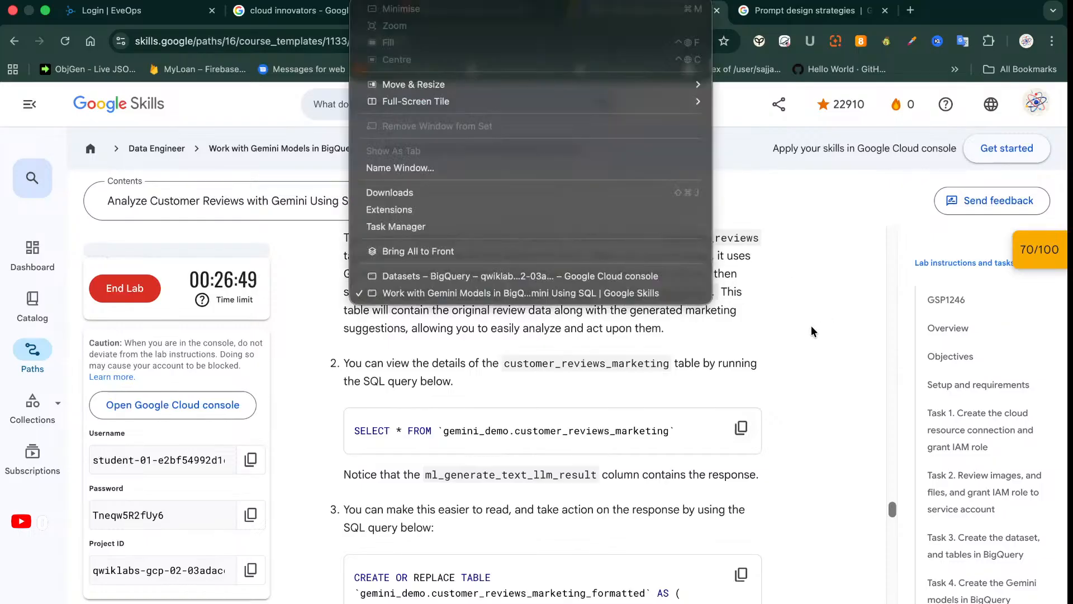
pyautogui.click(609, 274)
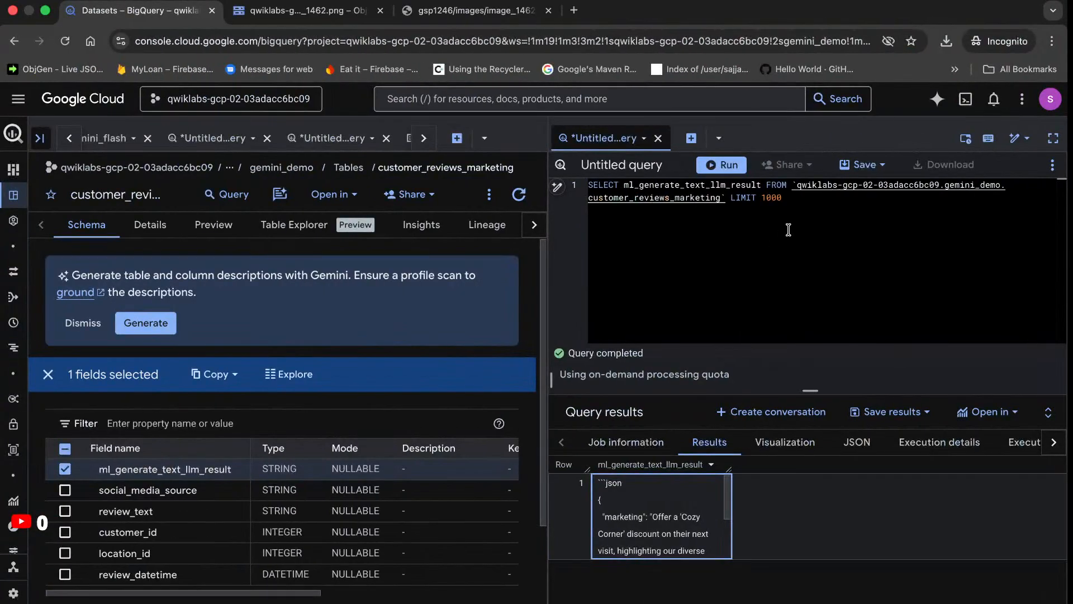
pyautogui.click(788, 229)
pyautogui.press('super+a')
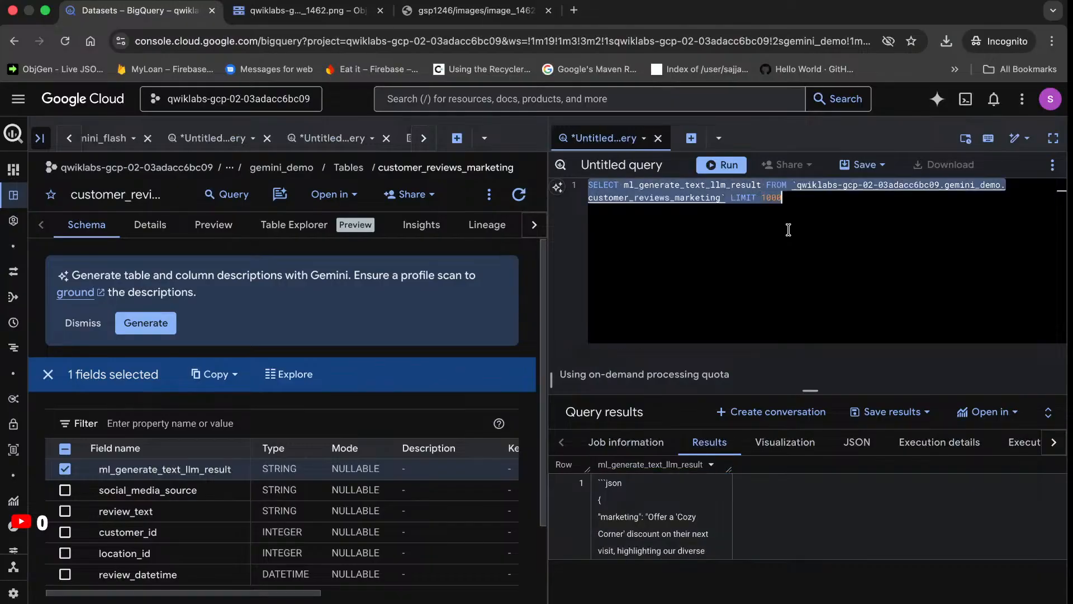
pyautogui.press('super+v')
pyautogui.click(714, 164)
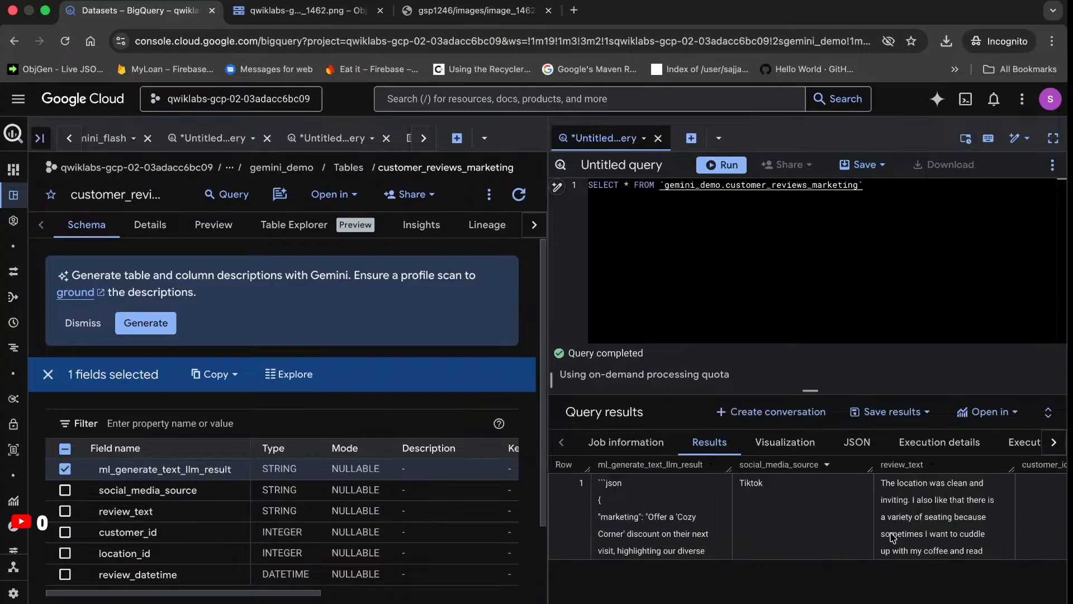
# Compare the review_text, ml_generate_text_llm_result and social_media_source values in the result row
pyautogui.click(920, 502)
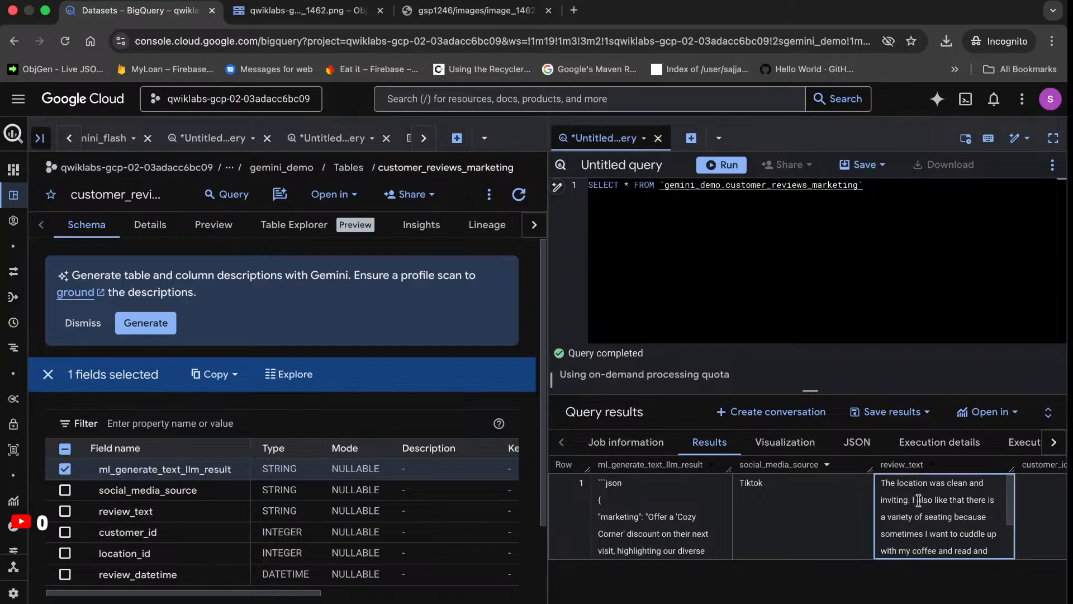
pyautogui.click(661, 513)
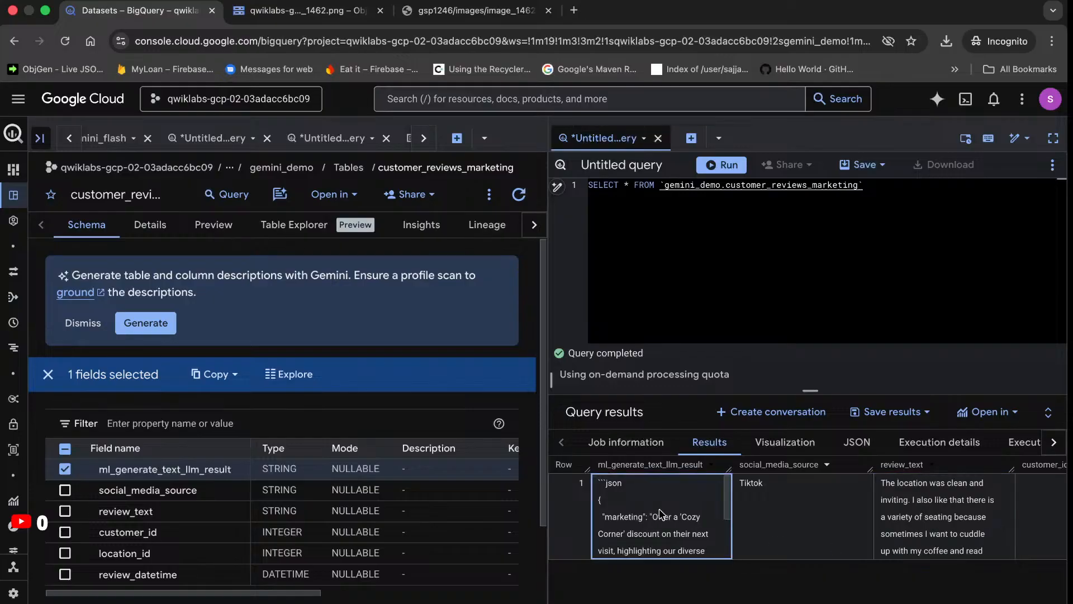
pyautogui.scroll(-3, 701, 529)
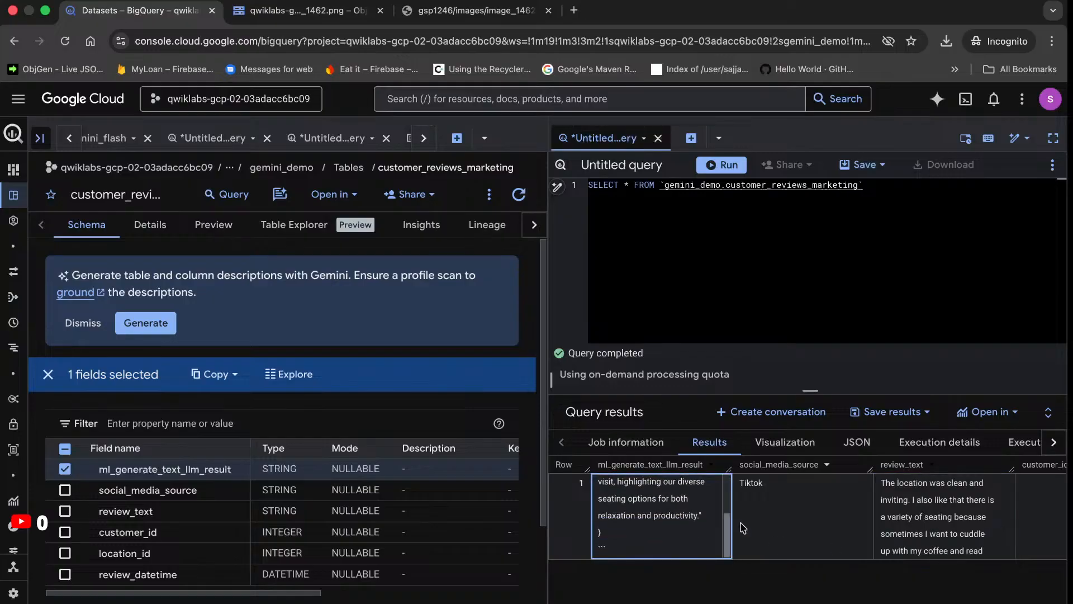
pyautogui.click(779, 526)
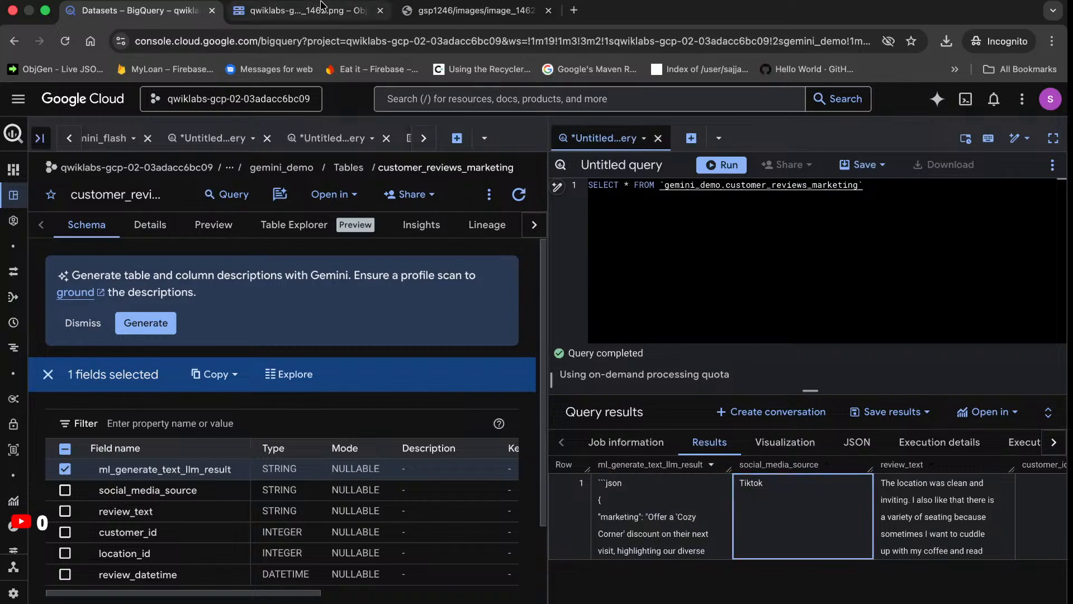
# In the Google Skills lab instructions, copy the CREATE OR REPLACE TABLE query for gemini_demo.customer_reviews_marketing_formatted and review the instructions below it
pyautogui.click(368, 0)
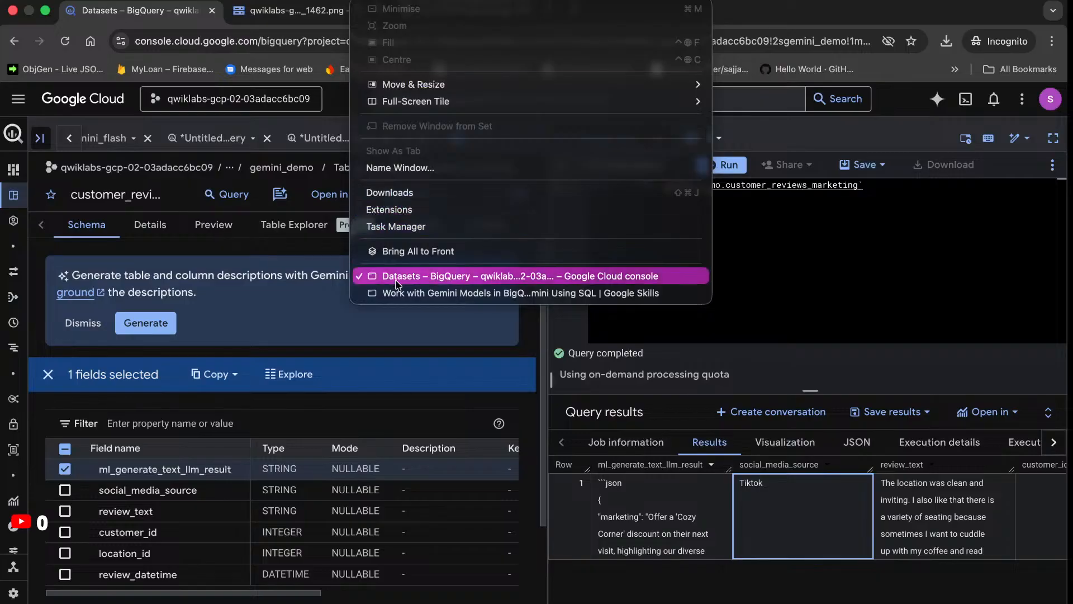
pyautogui.click(399, 297)
pyautogui.scroll(-3, 476, 392)
pyautogui.scroll(-2, 475, 391)
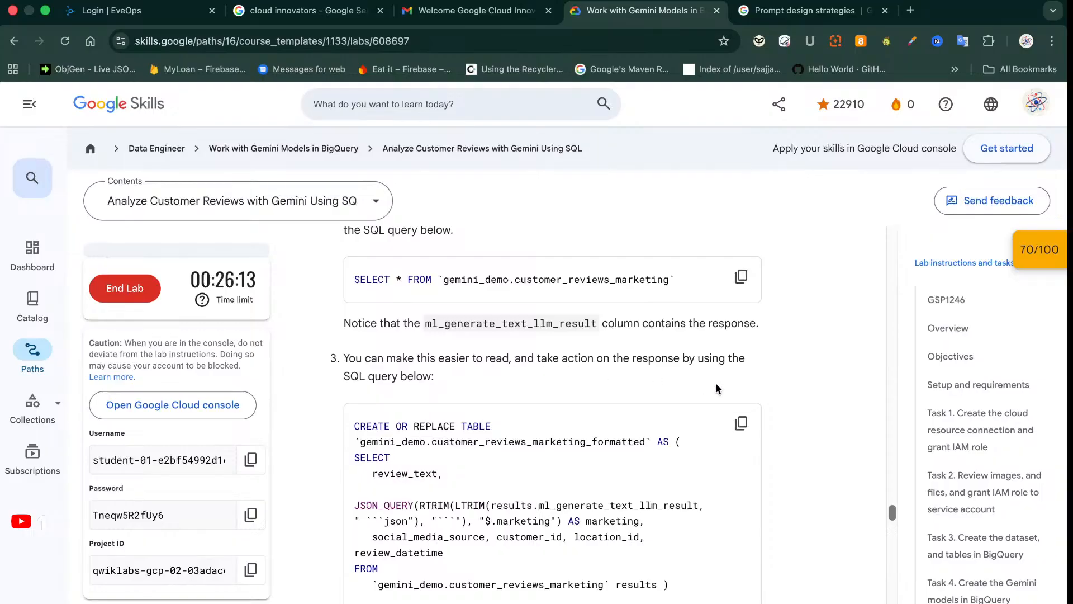
pyautogui.click(741, 423)
pyautogui.scroll(-4, 741, 425)
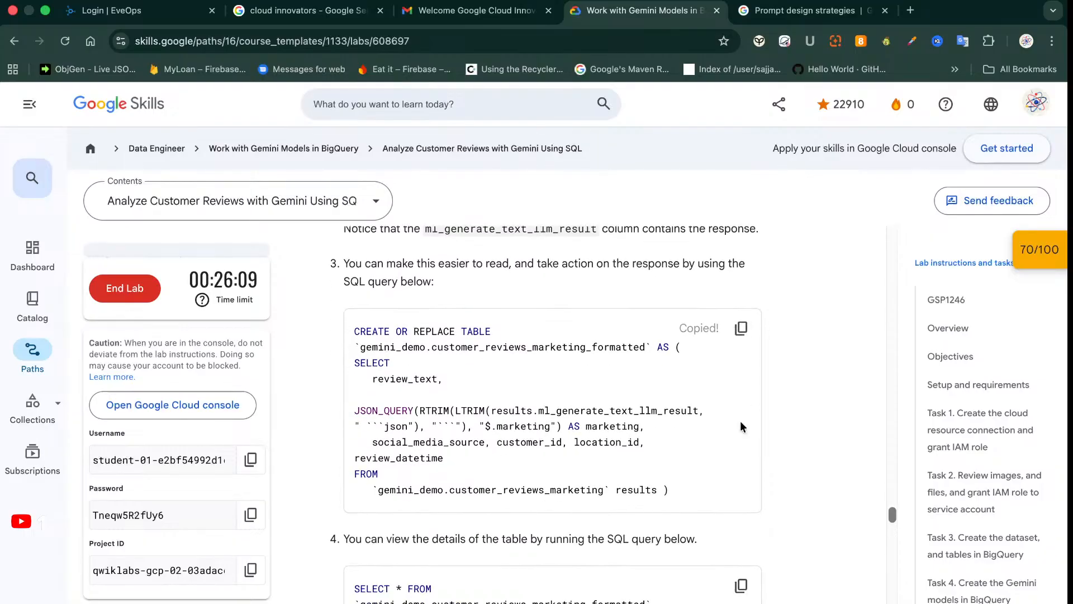
pyautogui.scroll(-1, 741, 422)
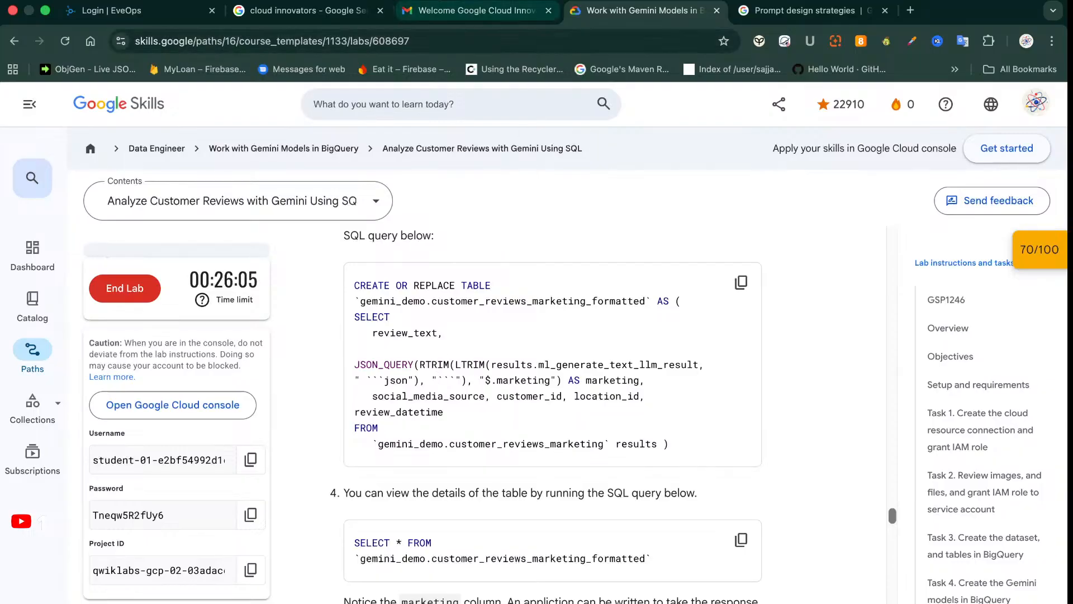
# In the BigQuery console, replace the query with the copied one creating customer_reviews_marketing_formatted, run it, and open the new table
pyautogui.click(380, 1)
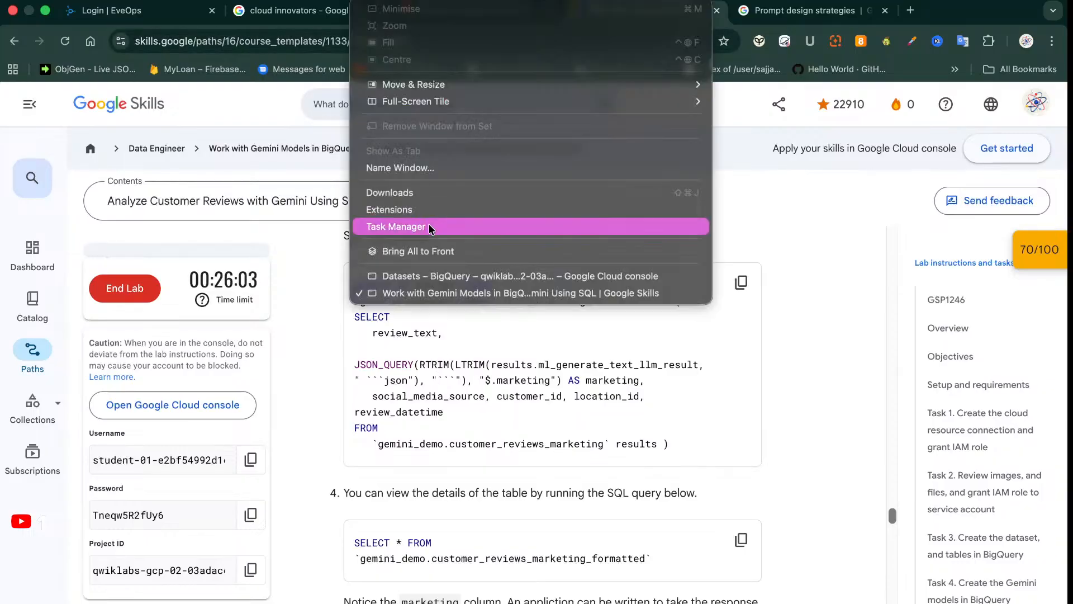
pyautogui.click(443, 282)
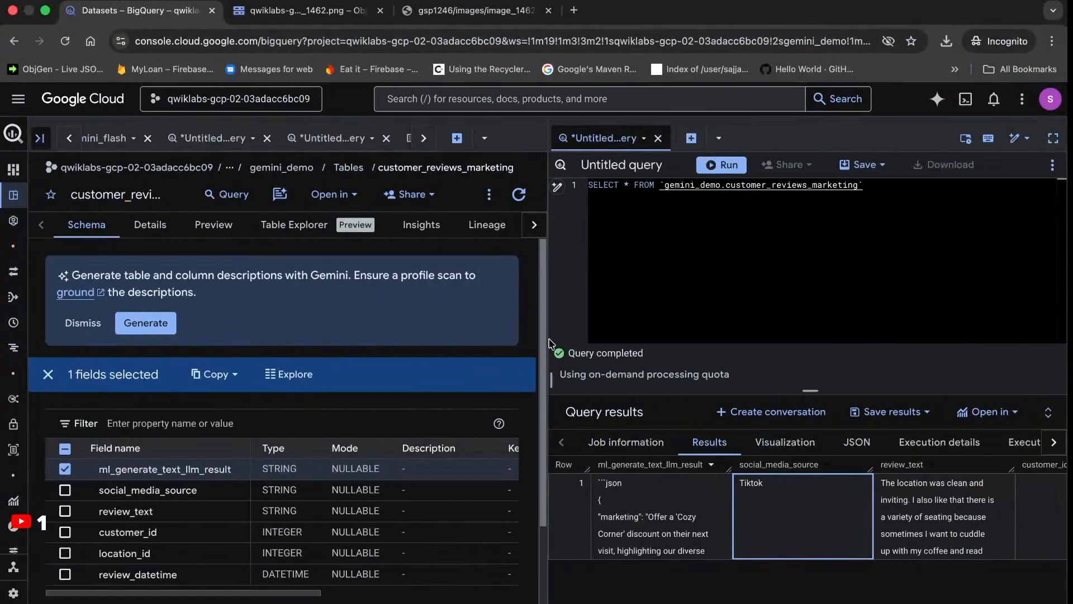
pyautogui.press('super+a')
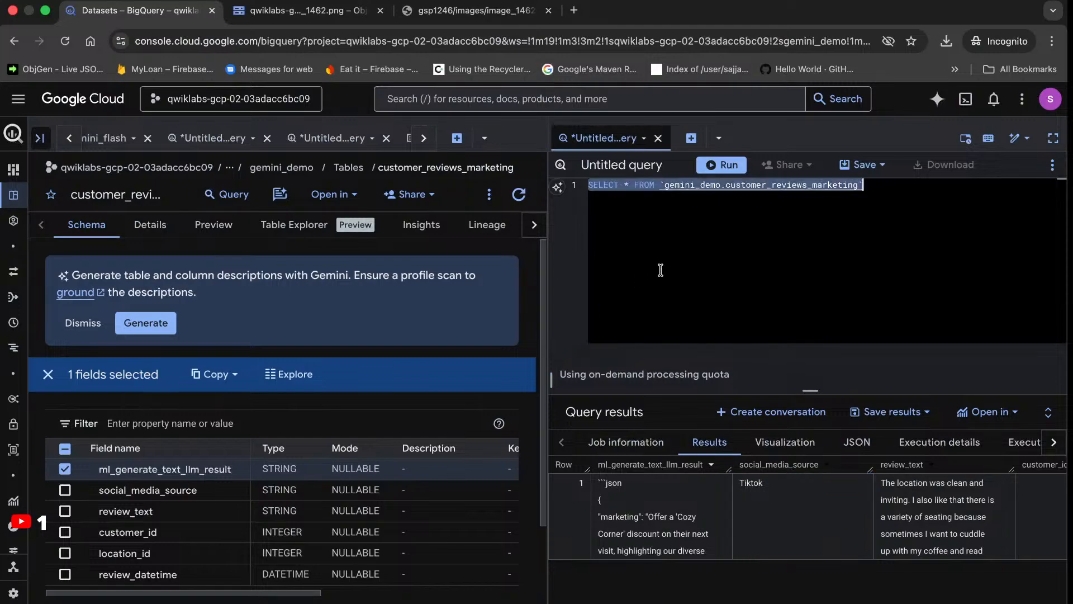
pyautogui.press('super+v')
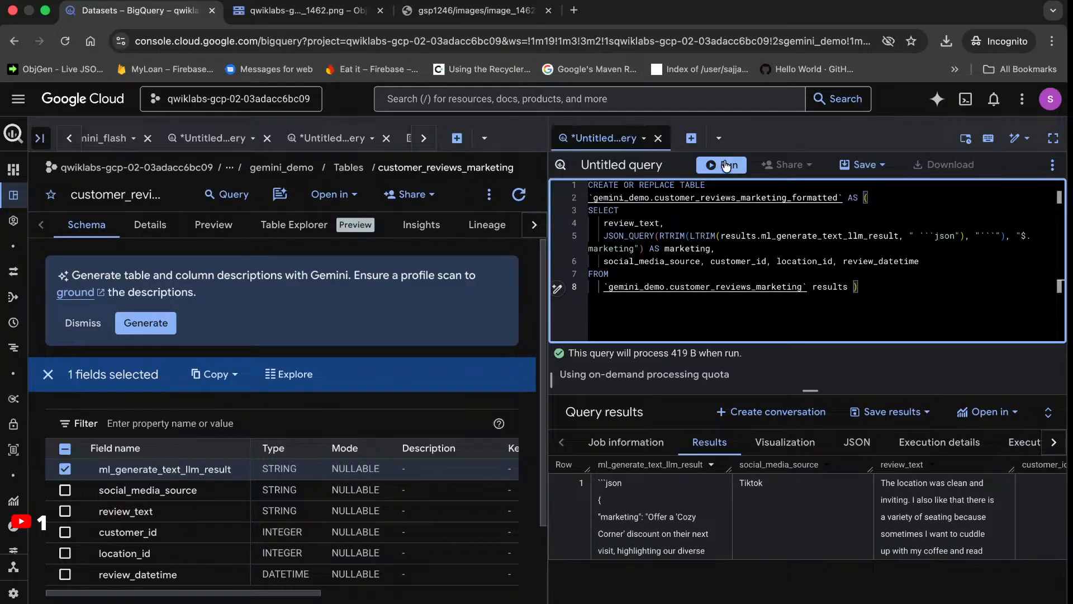
pyautogui.click(725, 166)
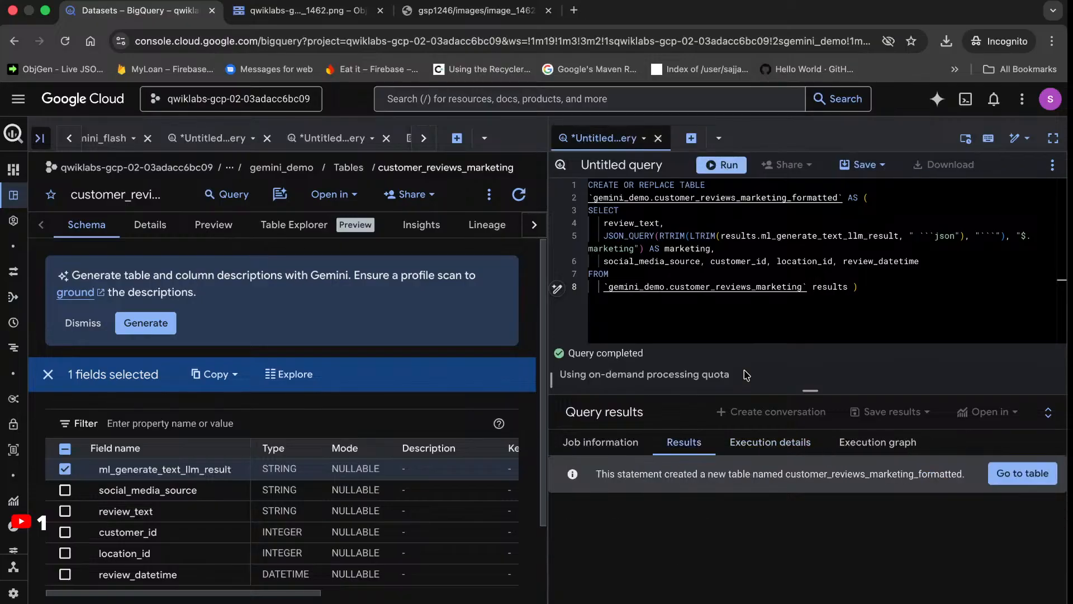
pyautogui.click(1017, 478)
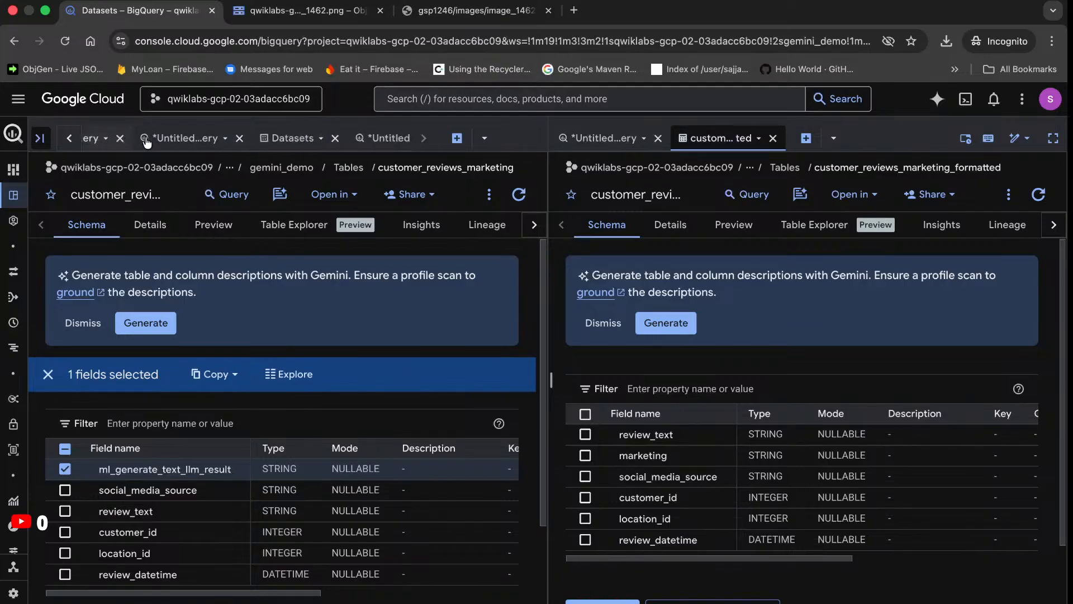
# Show the Datasets list and close the split formatted-table and query tabs, discarding the unsaved query
pyautogui.click(147, 138)
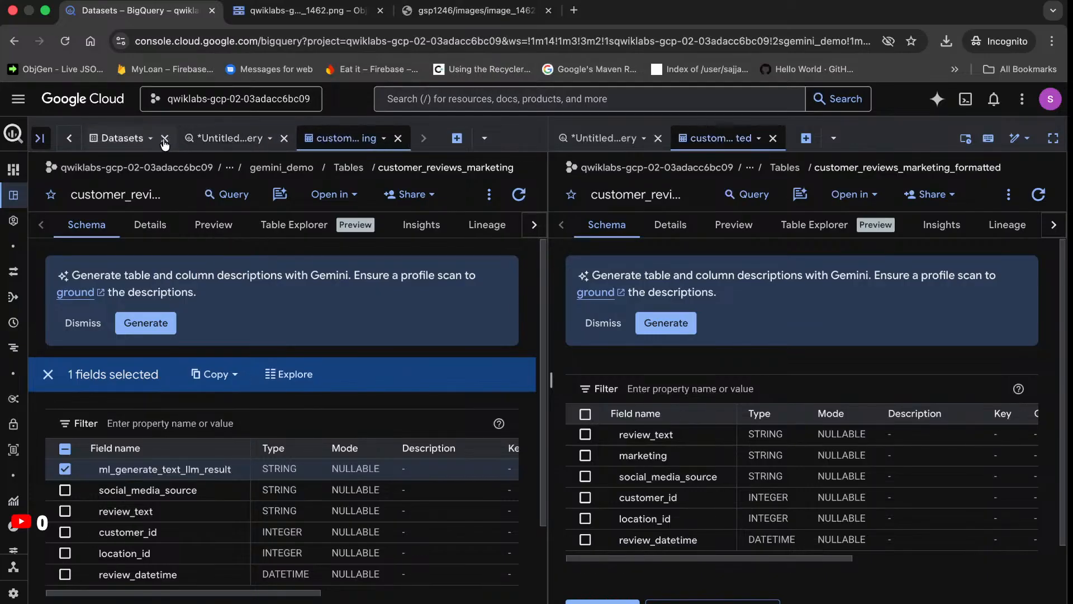
pyautogui.click(128, 138)
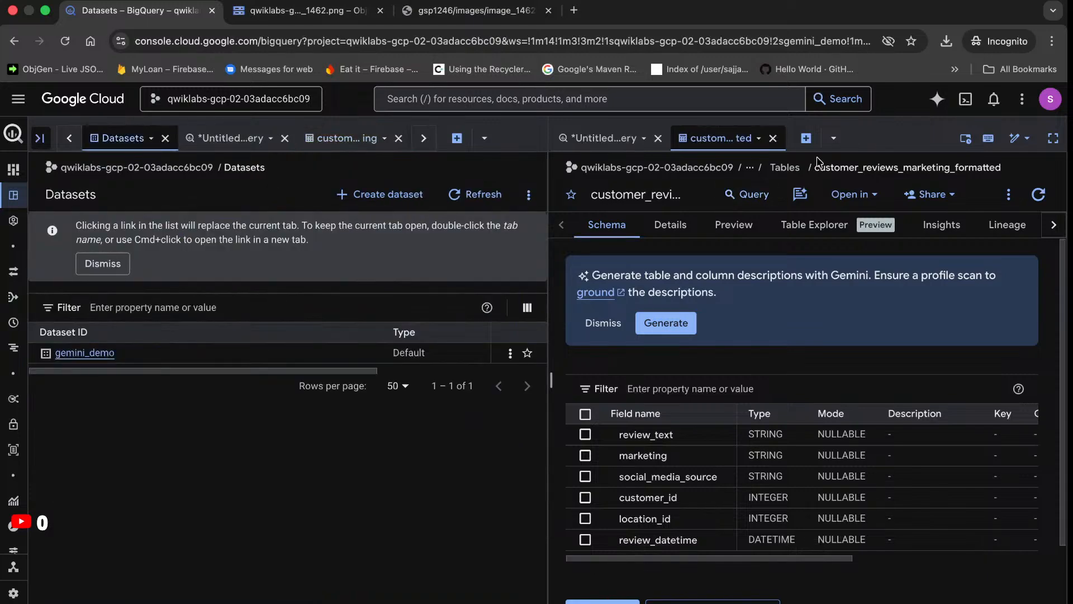
pyautogui.click(772, 140)
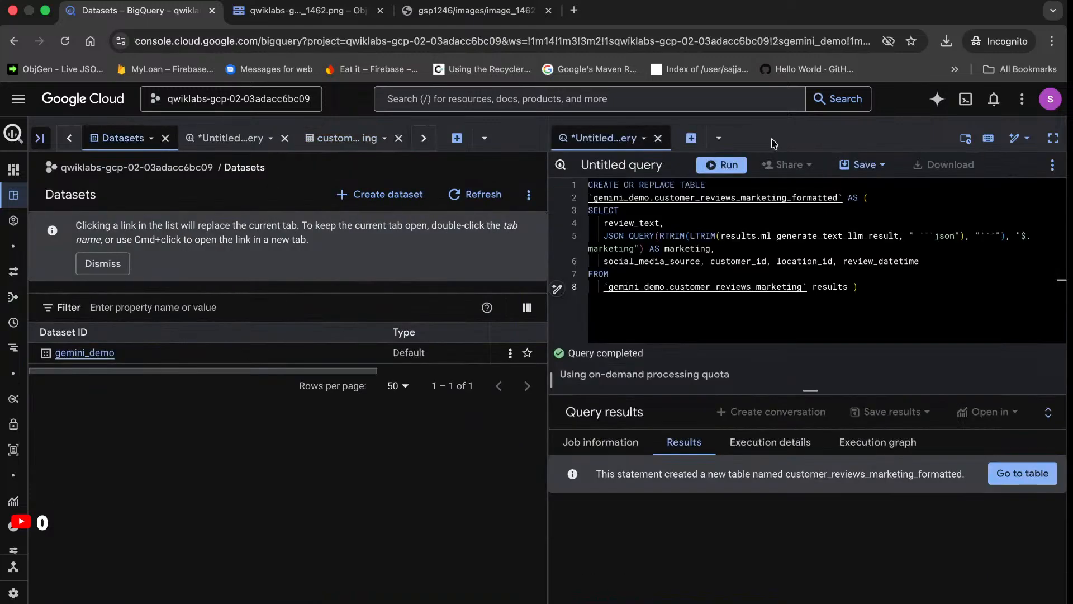
pyautogui.click(658, 139)
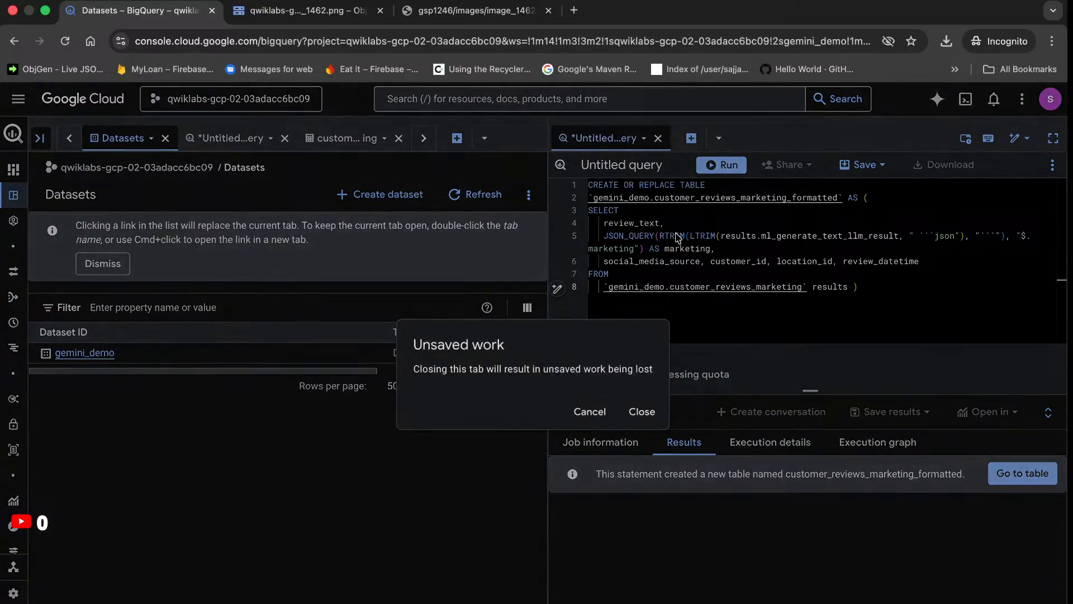
pyautogui.click(641, 411)
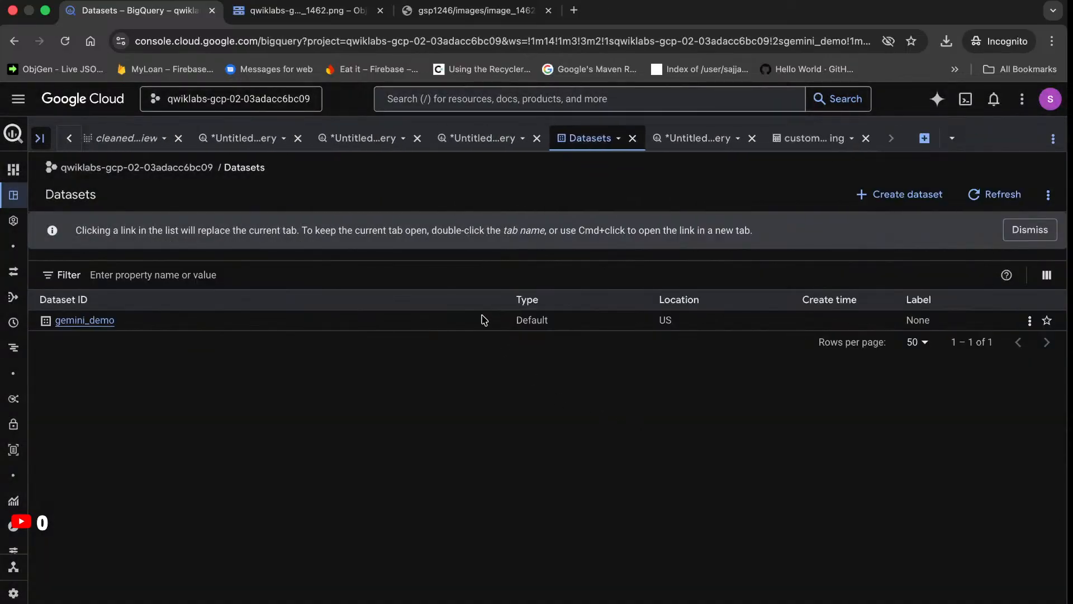
# Open the gemini_demo dataset, refresh its table list, and open the customer_reviews_marketing_formatted table
pyautogui.click(89, 320)
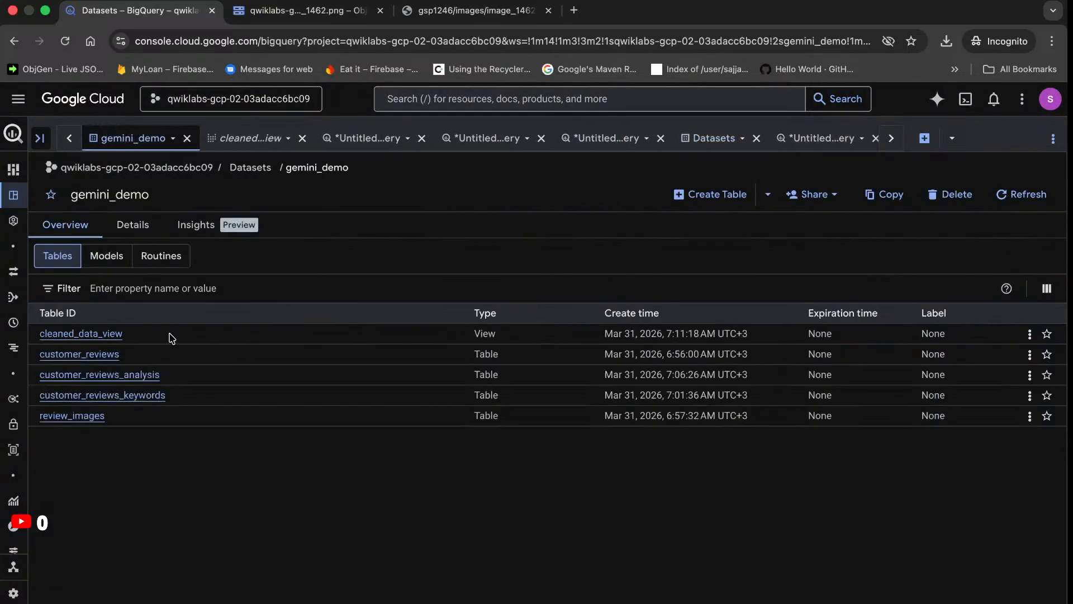
pyautogui.click(1008, 192)
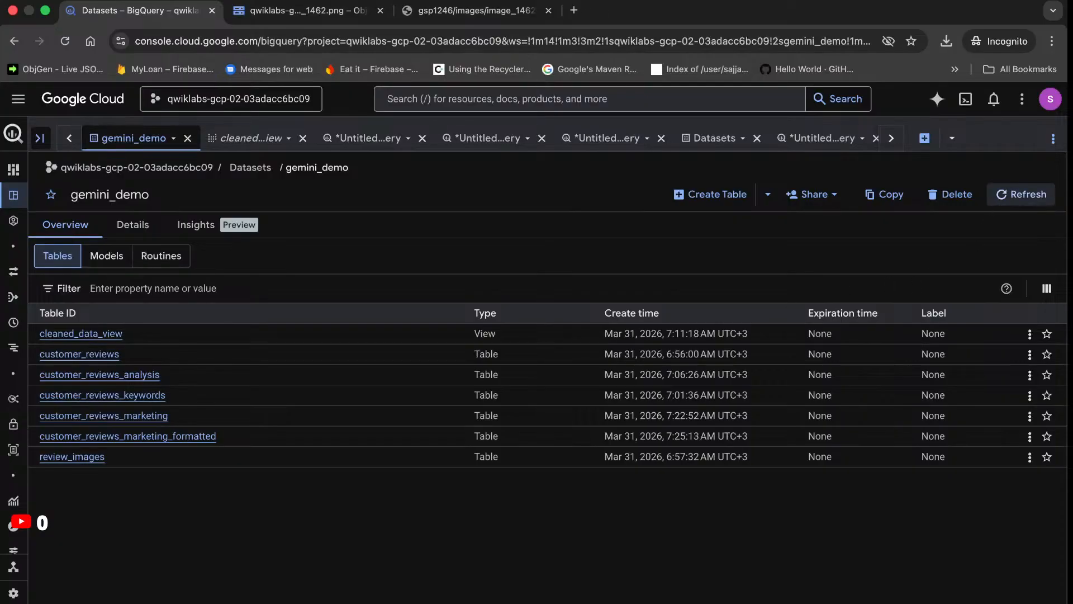
pyautogui.click(186, 436)
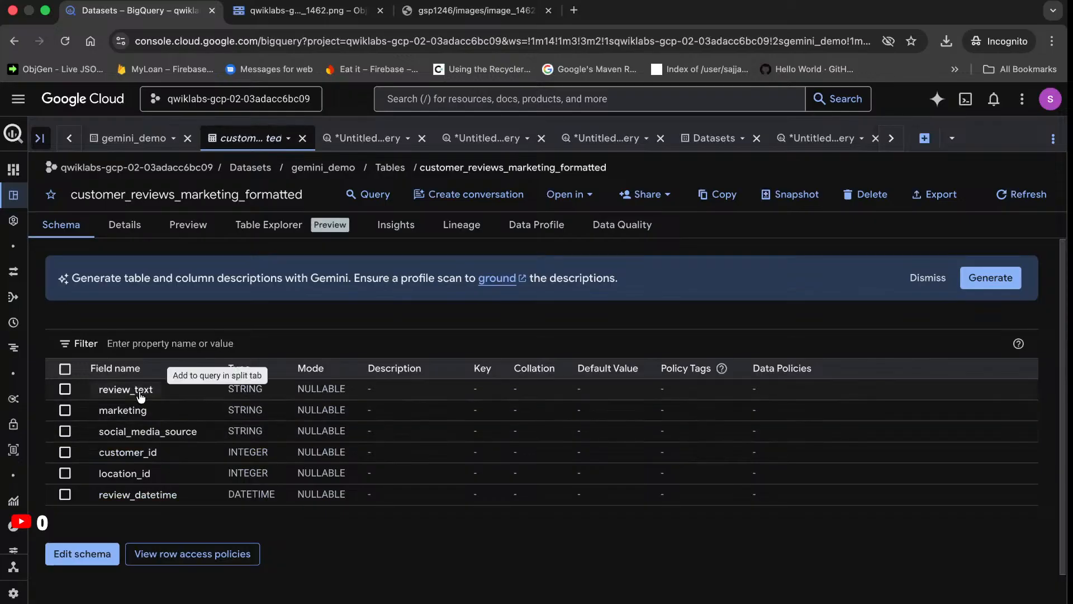
# Query all columns of customer_reviews_marketing_formatted with a 1000-row limit, run it, and inspect the review_text and marketing cells
pyautogui.click(141, 390)
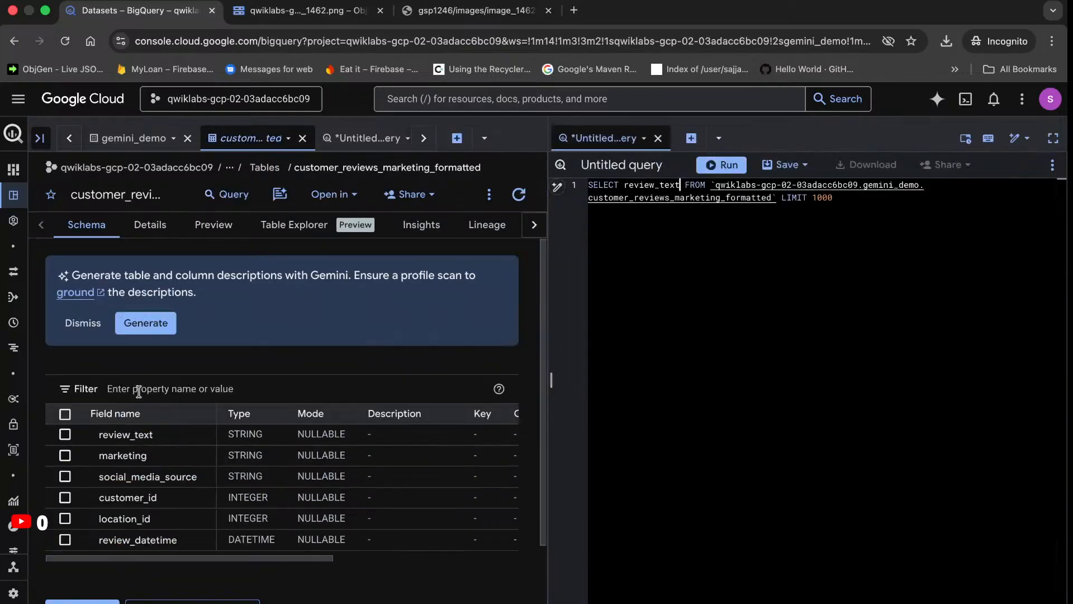
pyautogui.click(138, 388)
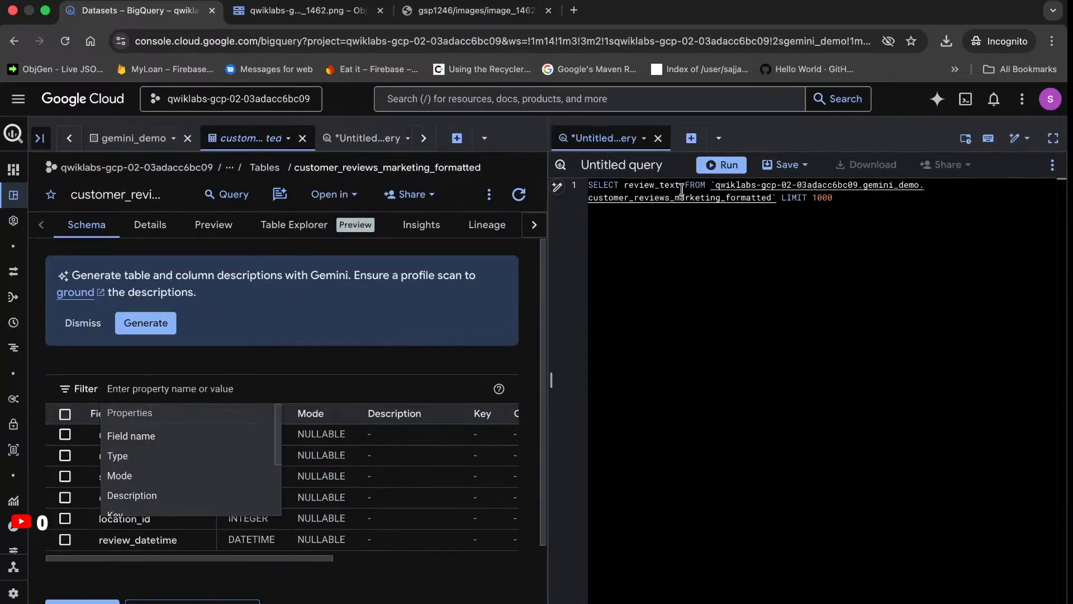
pyautogui.moveTo(681, 186); pyautogui.dragTo(622, 184)
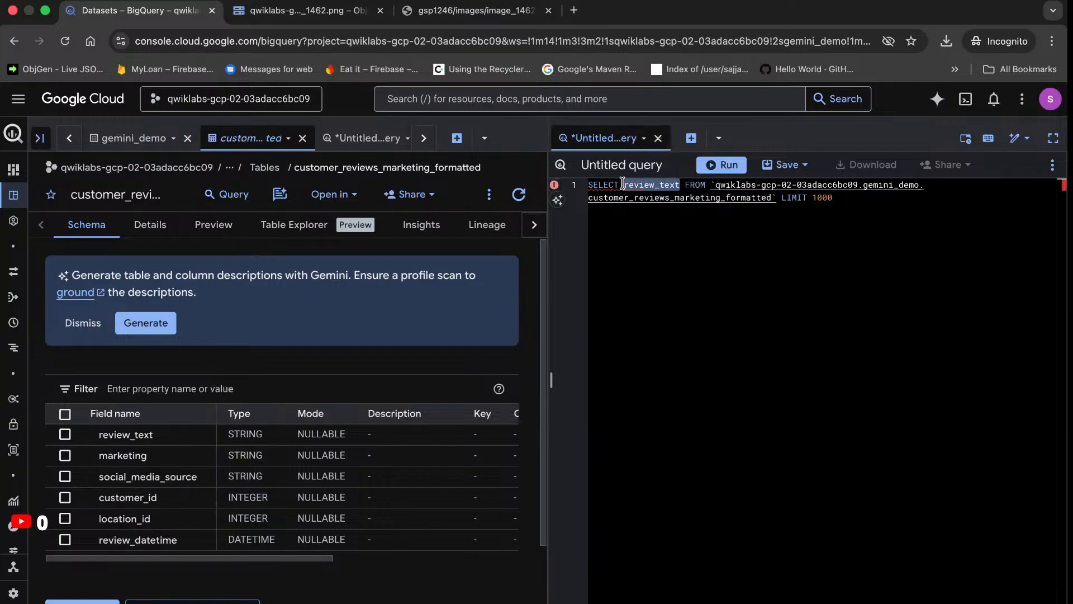
pyautogui.write('*')
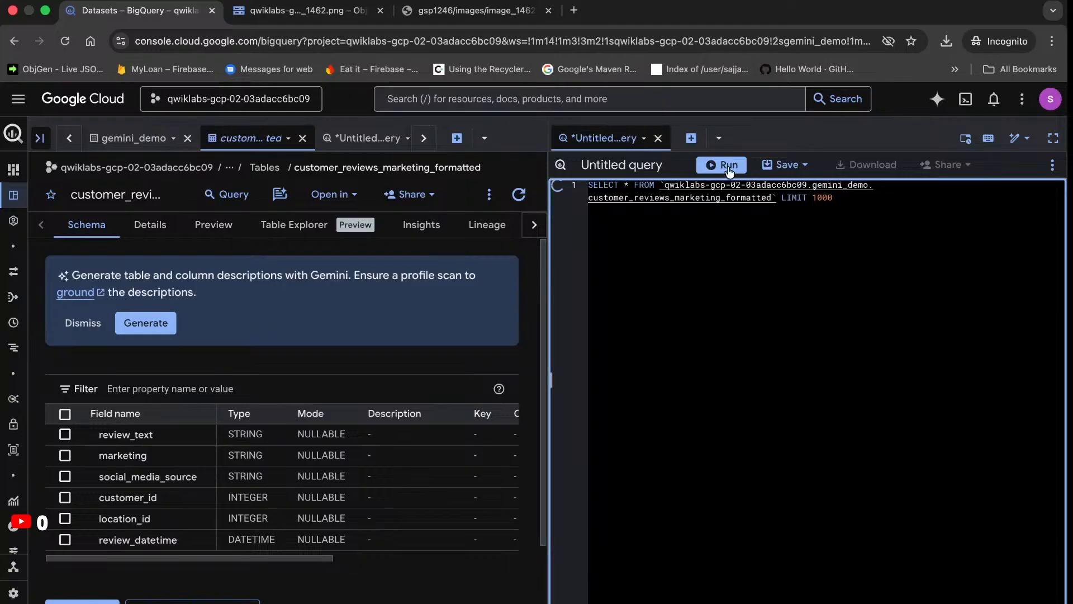
pyautogui.click(728, 165)
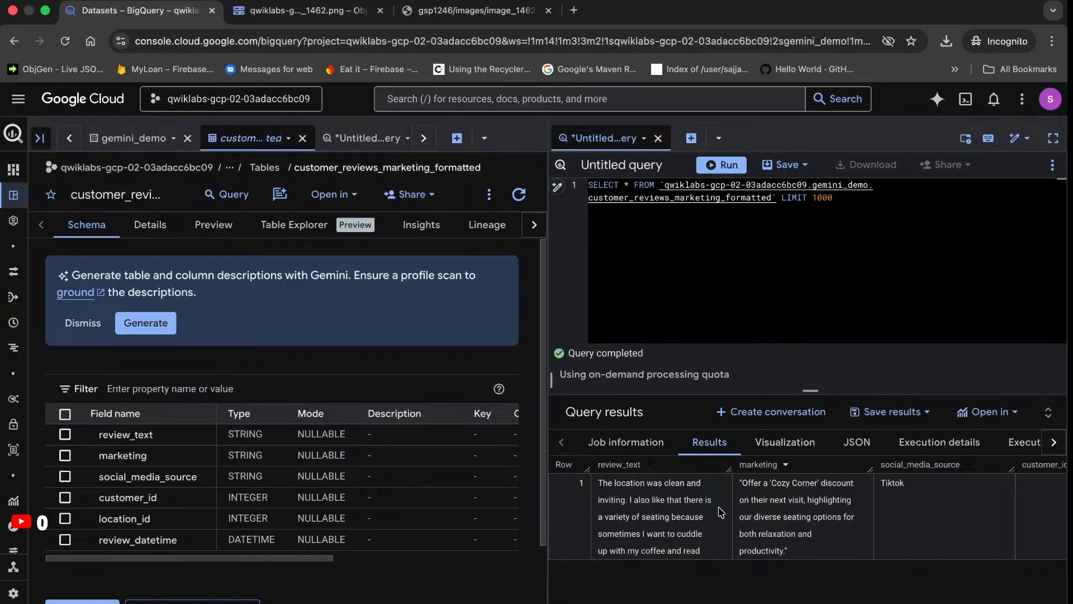
pyautogui.click(632, 503)
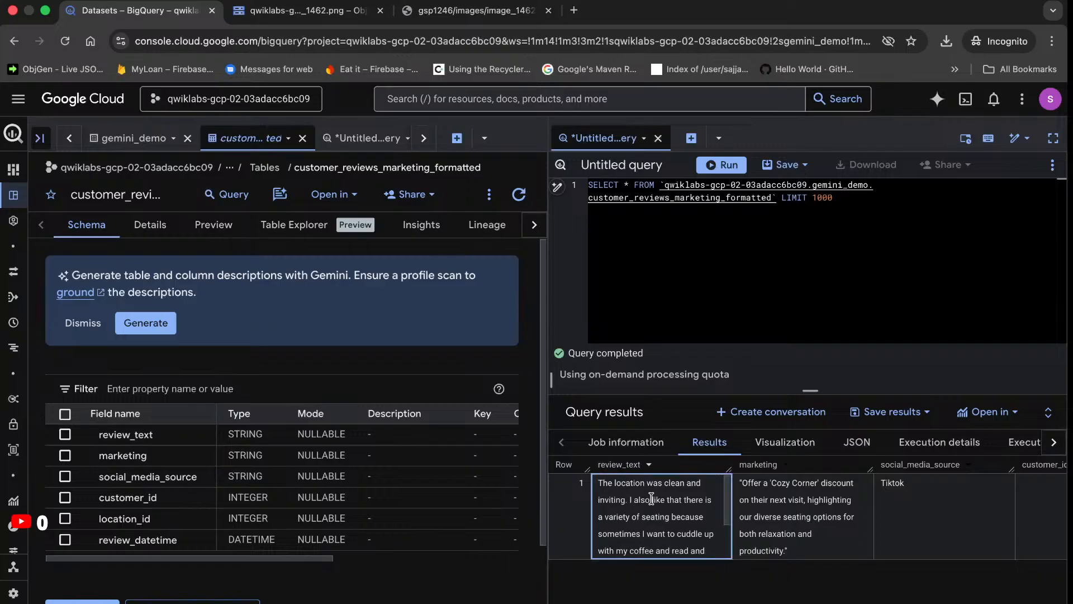
pyautogui.click(805, 531)
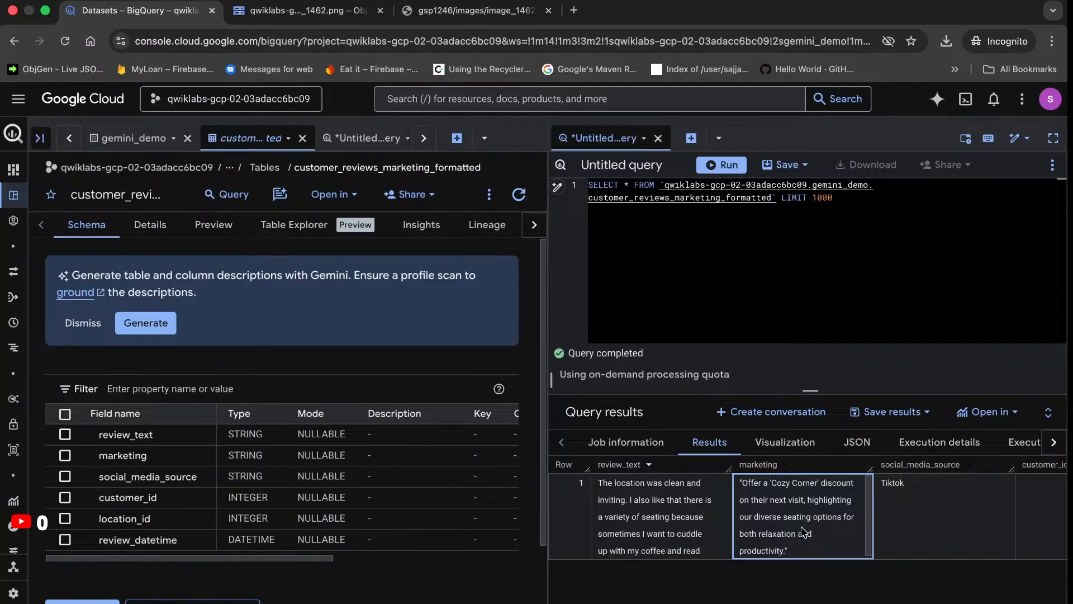
# In the Google Skills lab instructions, review the customer service response section and copy the CREATE OR REPLACE TABLE query for gemini_demo.customer_reviews_cs_response
pyautogui.click(369, 5)
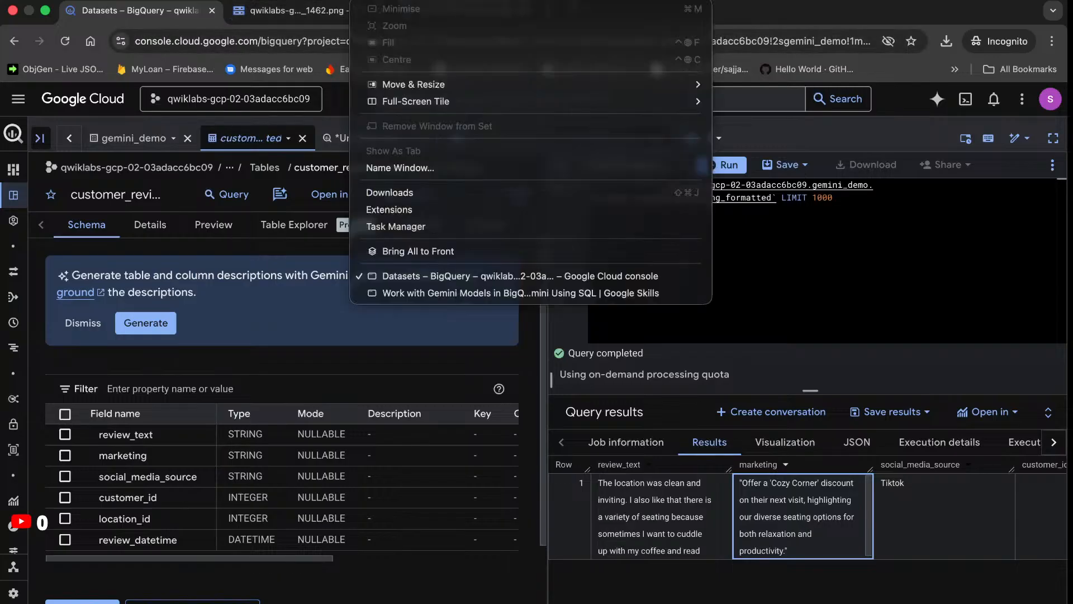
pyautogui.click(407, 293)
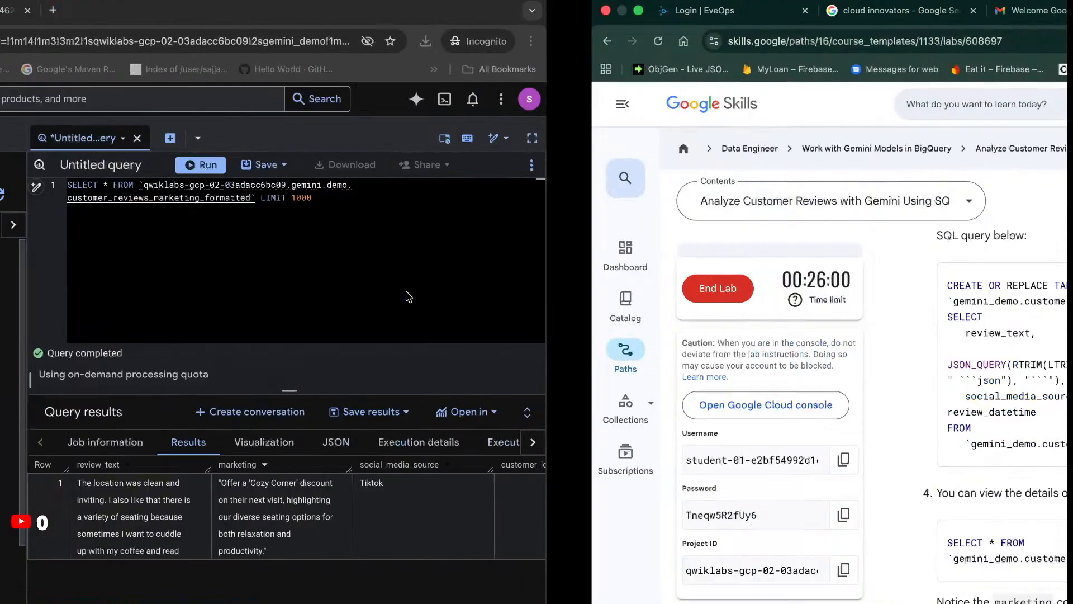
pyautogui.scroll(-3, 478, 414)
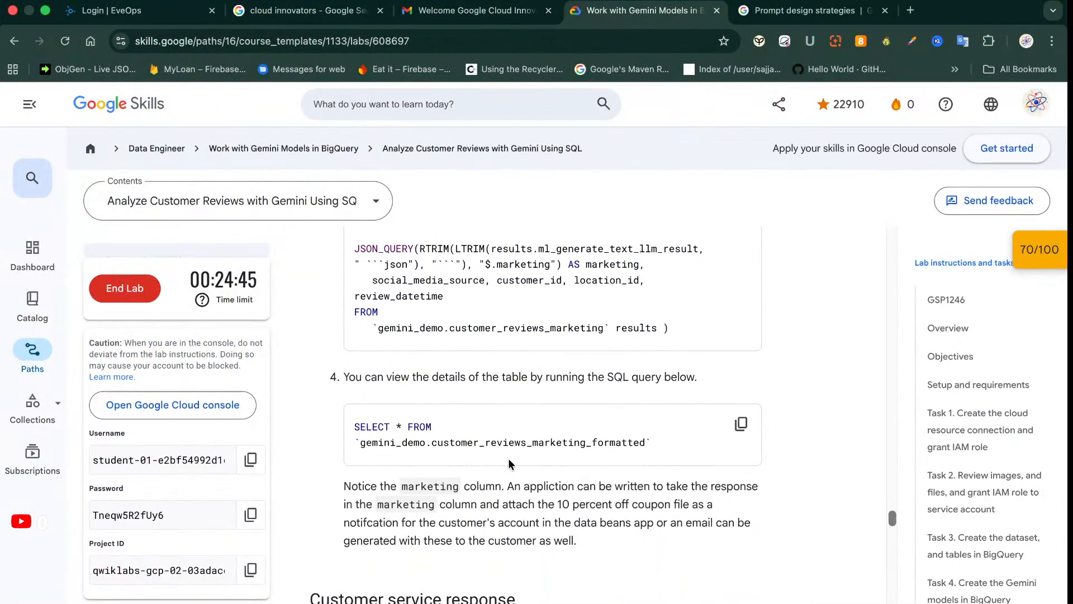
pyautogui.scroll(-1, 509, 464)
pyautogui.scroll(-3, 510, 464)
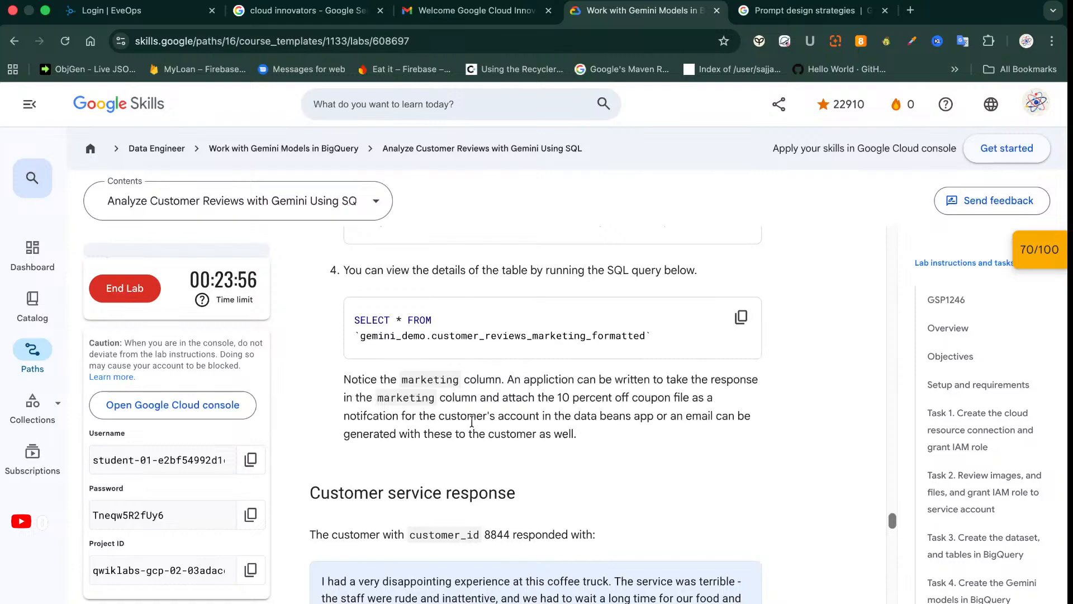
pyautogui.scroll(-4, 472, 420)
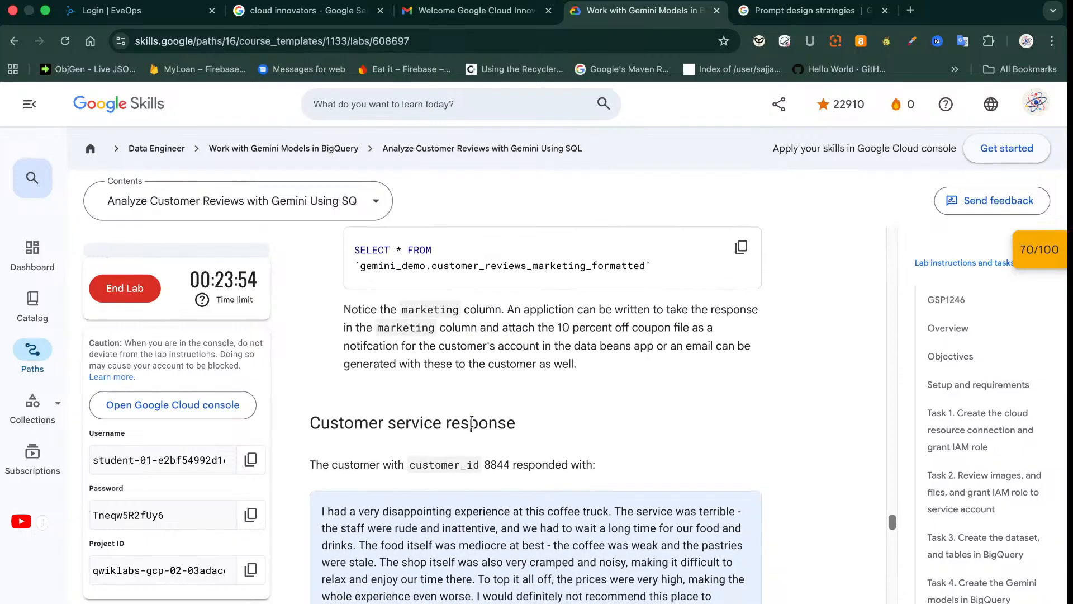
pyautogui.scroll(-5, 472, 420)
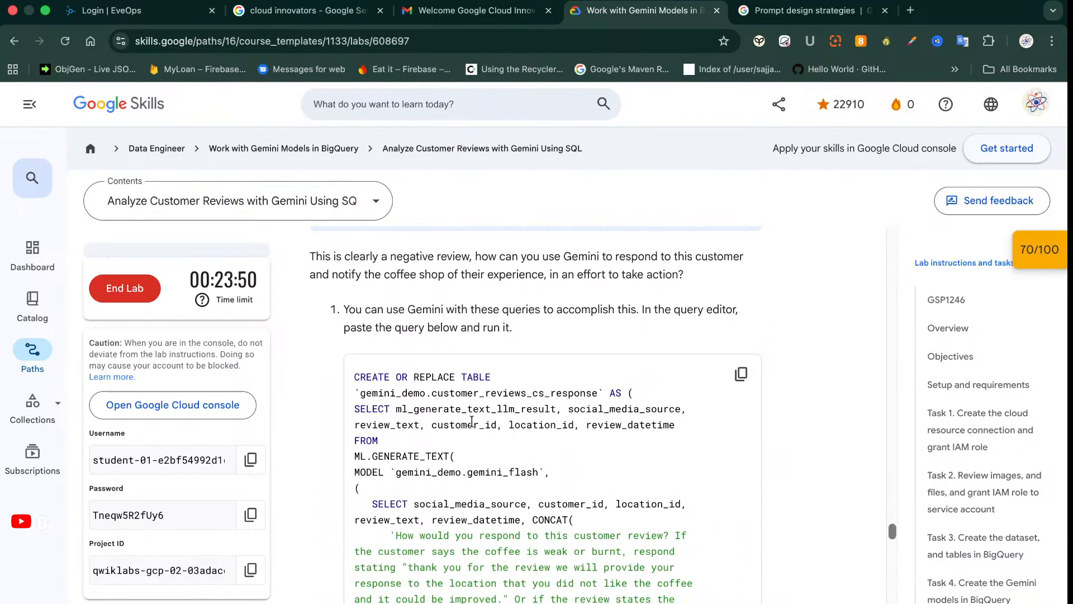
pyautogui.scroll(-1, 472, 420)
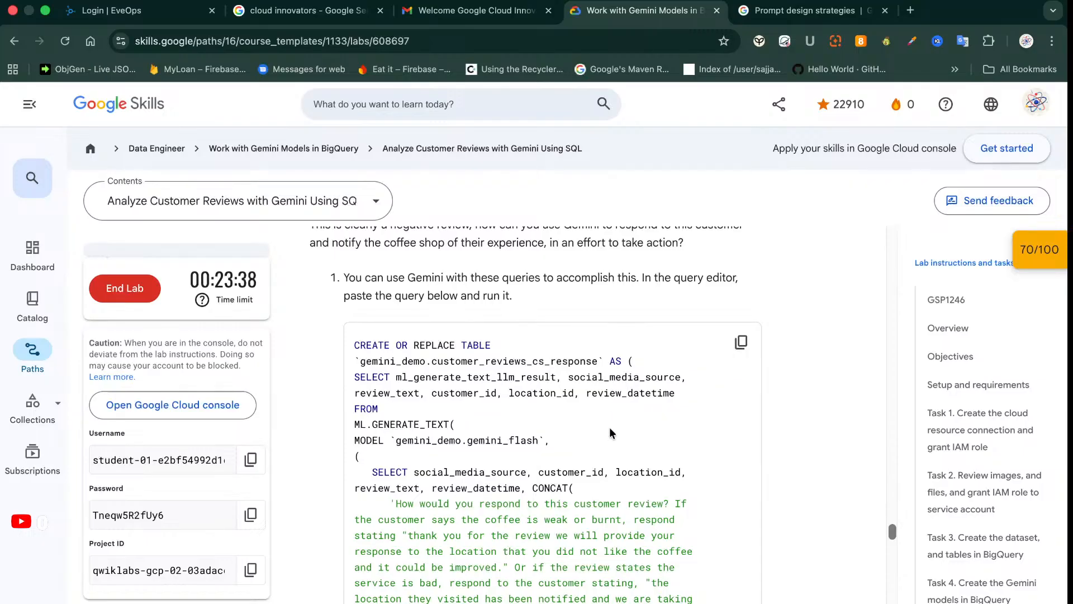
pyautogui.scroll(-3, 609, 427)
pyautogui.scroll(-3, 609, 427)
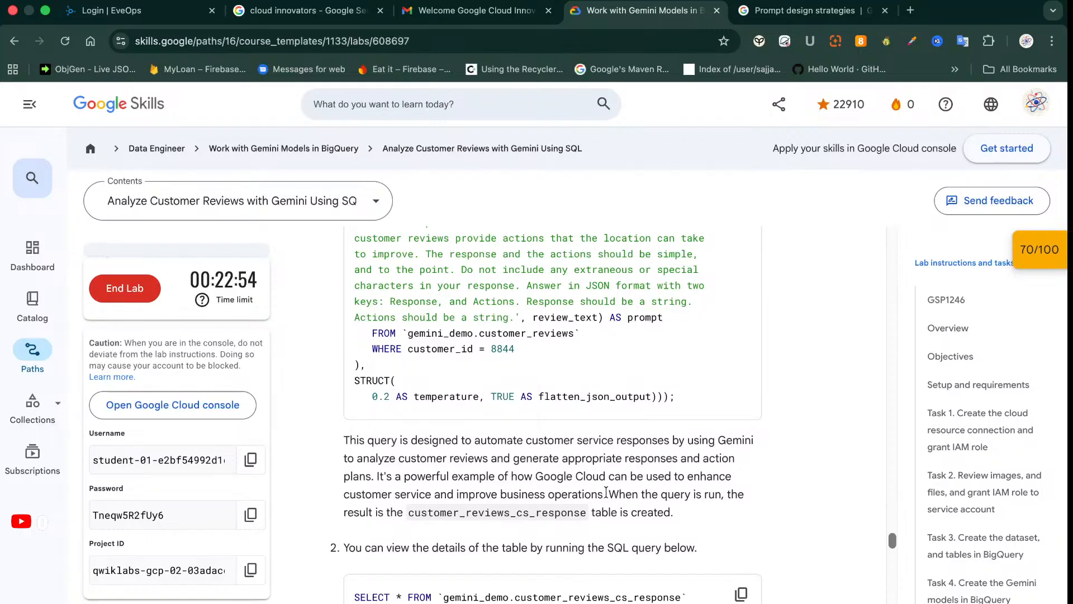
pyautogui.scroll(3, 605, 492)
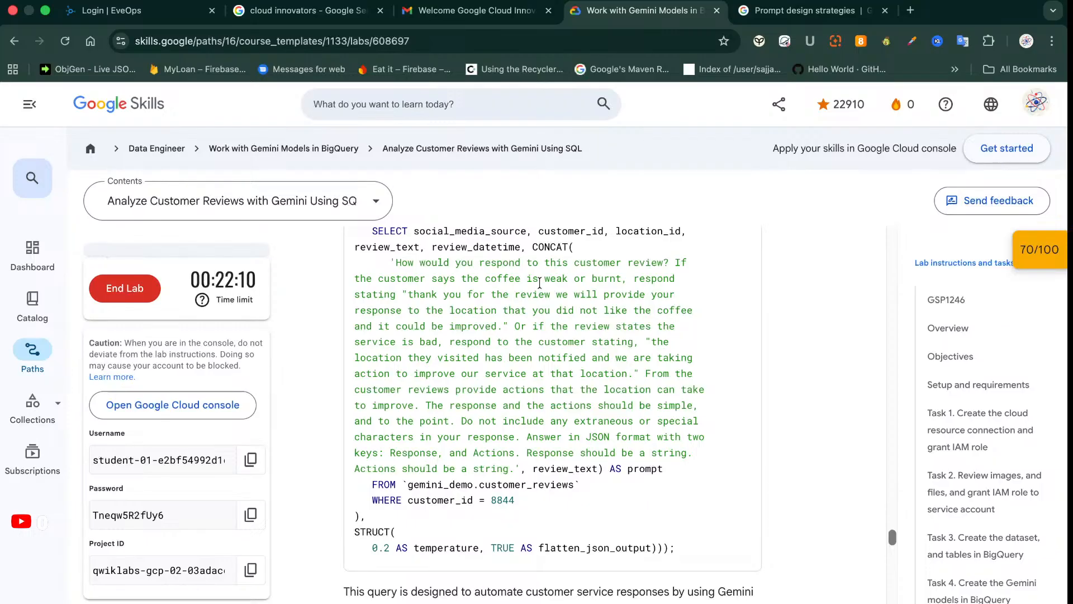
pyautogui.scroll(3, 539, 284)
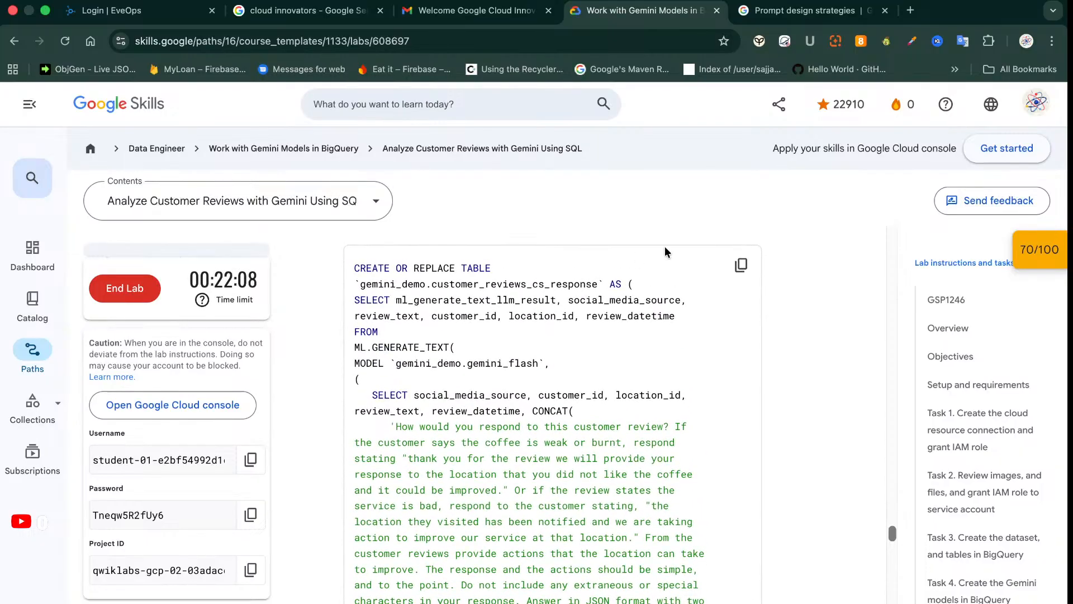
pyautogui.click(741, 265)
# Switch back to the BigQuery console and close the split query on customer_reviews_marketing_formatted, discarding its unsaved work
pyautogui.click(374, 1)
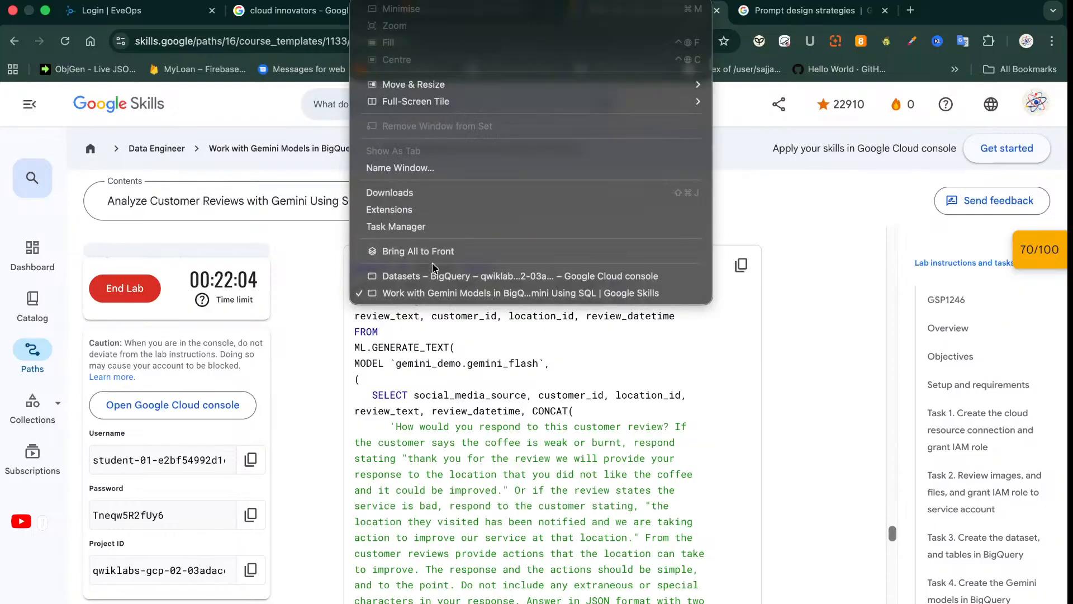
pyautogui.click(438, 277)
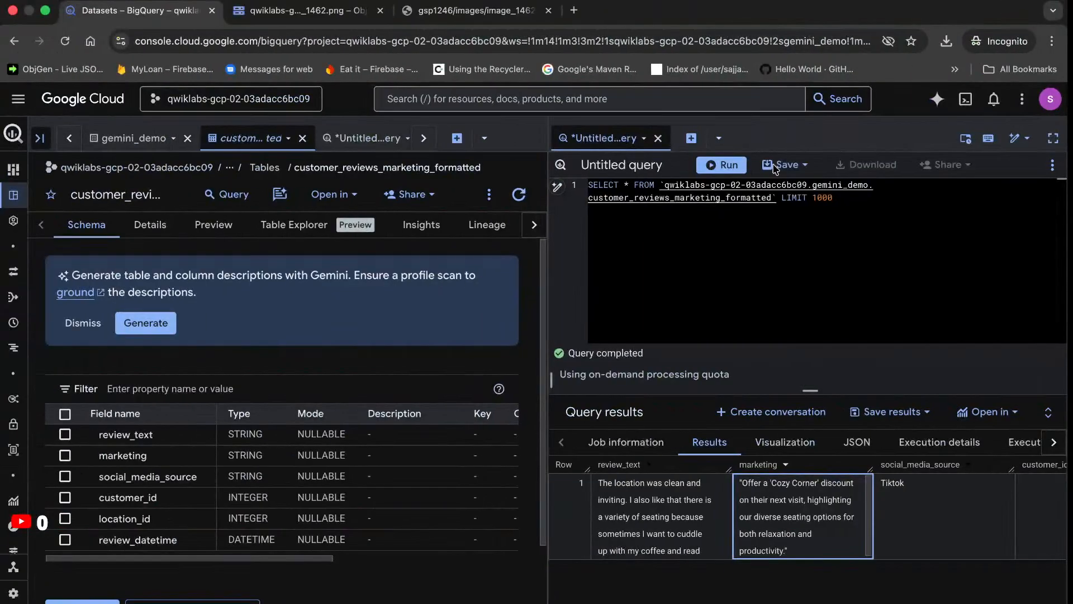
pyautogui.click(658, 138)
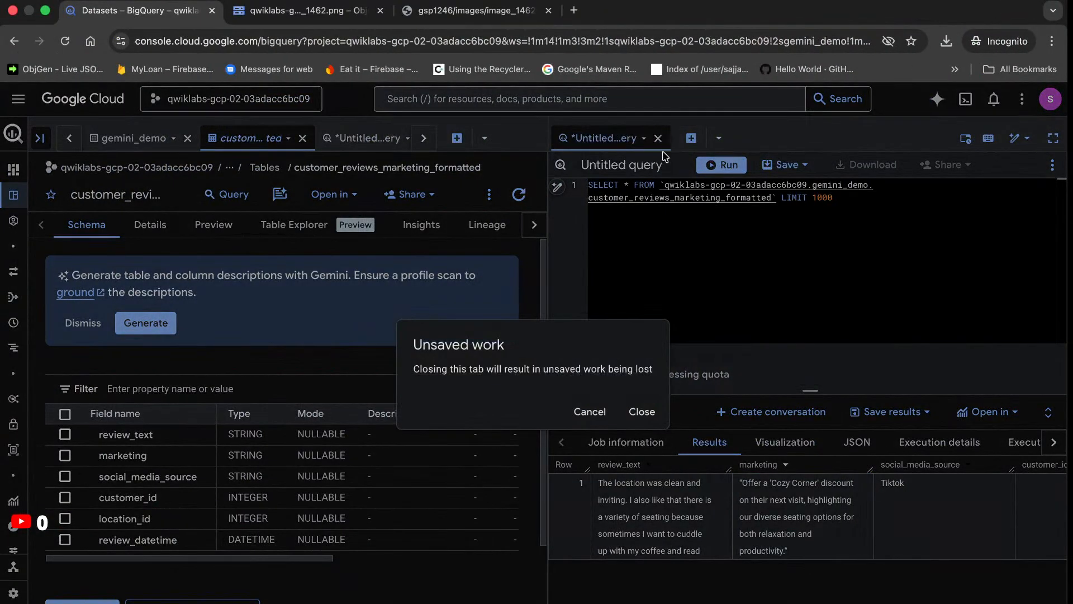
pyautogui.click(639, 417)
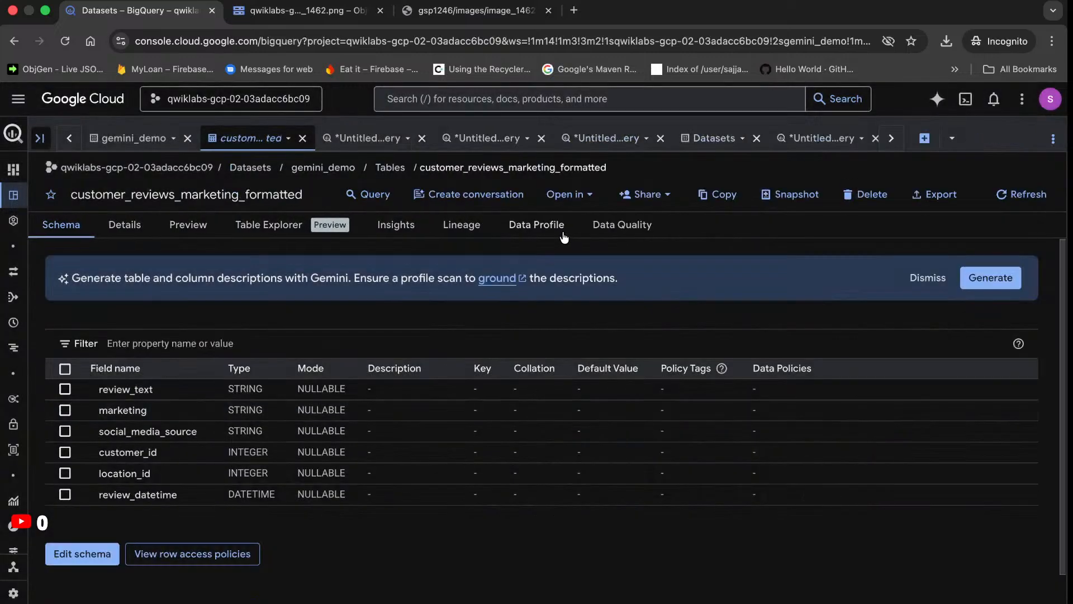
# Close the customer_reviews_marketing query, the Datasets list and the last remaining untitled query, discarding unsaved work
pyautogui.click(875, 140)
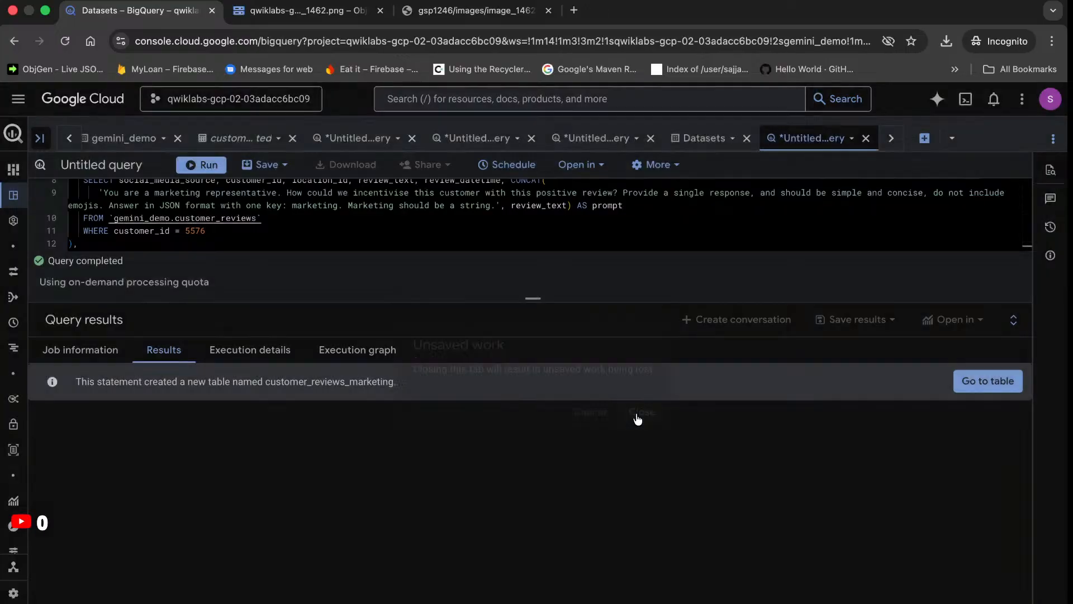
pyautogui.click(640, 412)
pyautogui.click(865, 143)
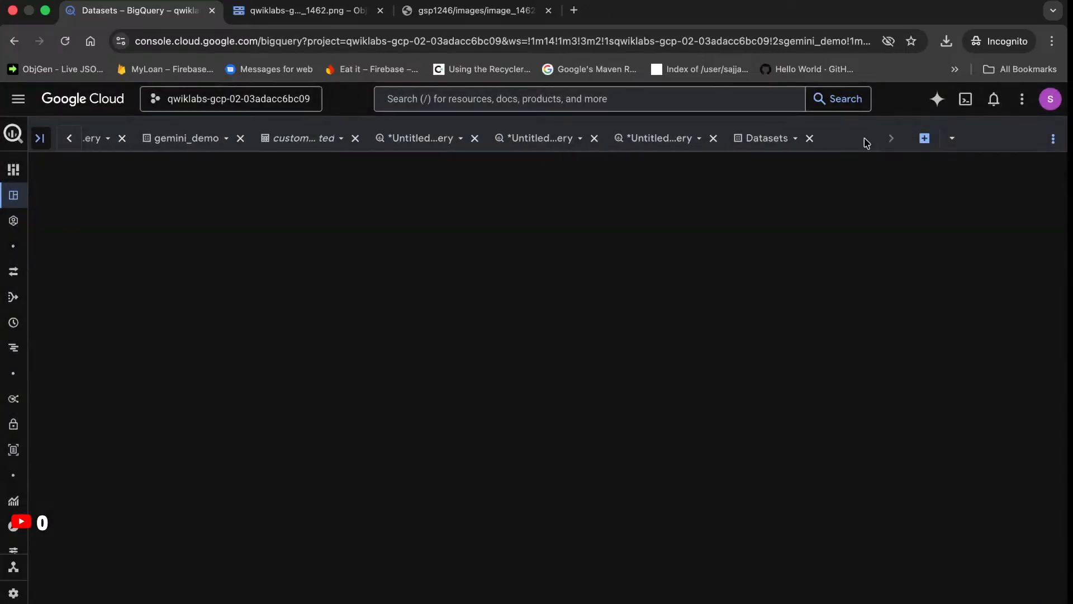
pyautogui.click(867, 142)
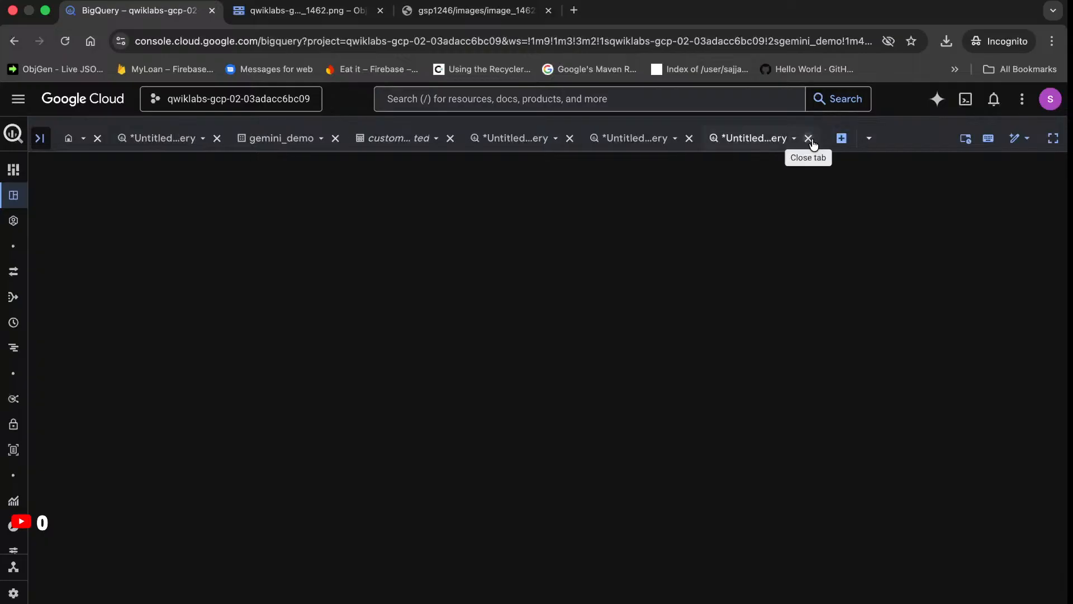
pyautogui.click(812, 142)
pyautogui.click(641, 410)
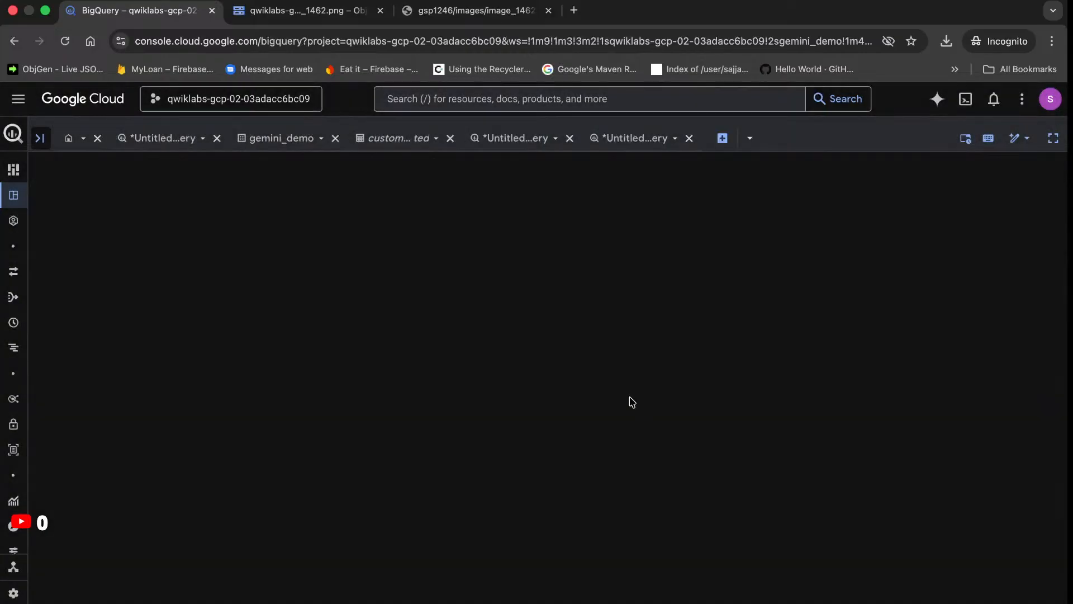
# Discard the customer_reviews load, gemini_flash model and customer_reviews_keywords queries, and close the customer_reviews_marketing_formatted table, keeping the gemini_demo dataset open
pyautogui.click(217, 139)
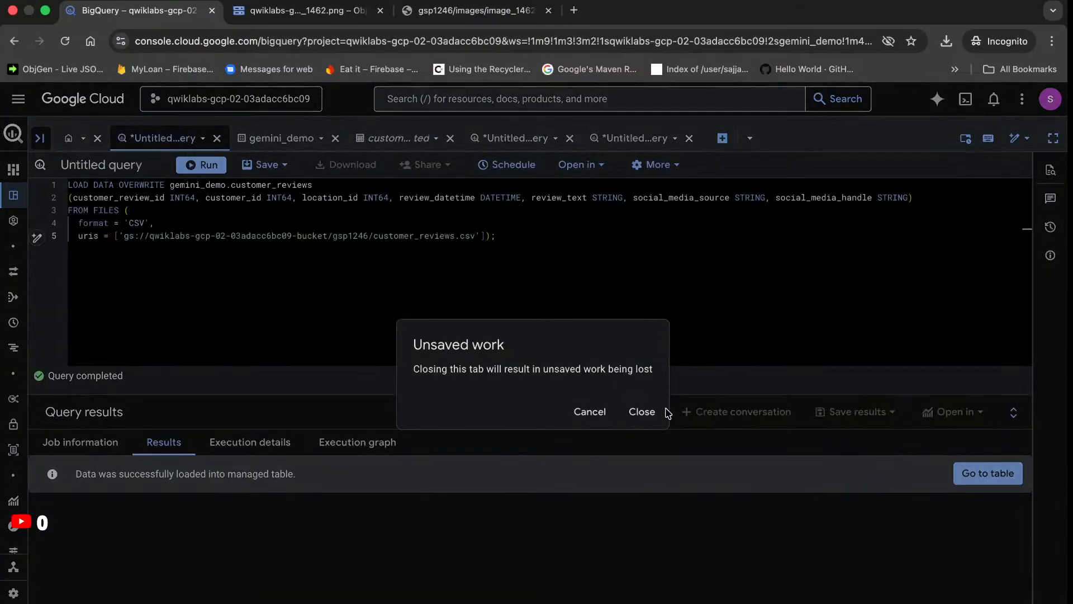
pyautogui.click(643, 412)
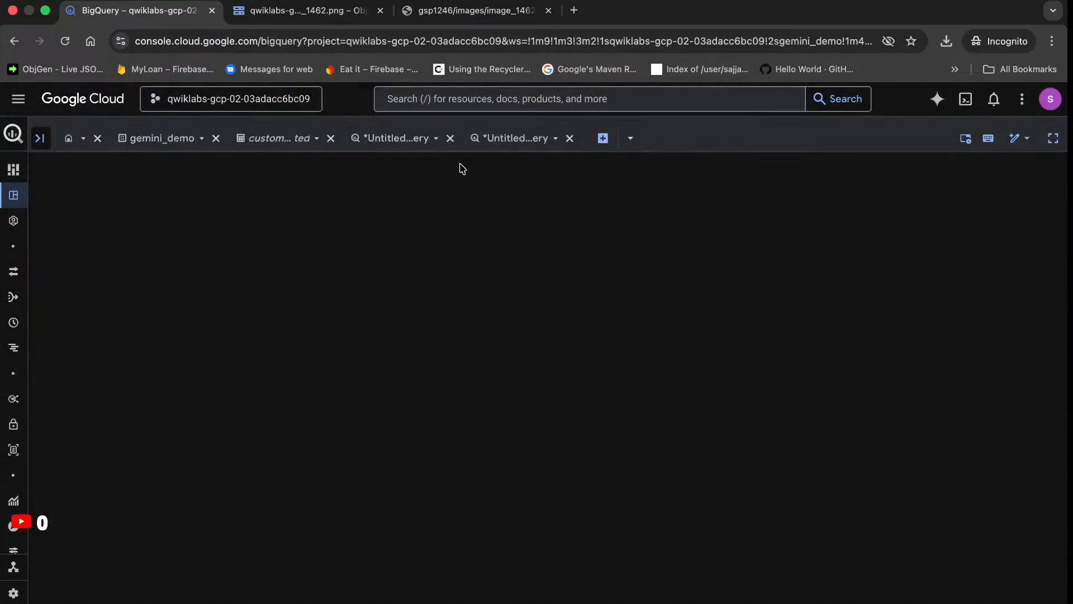
pyautogui.click(450, 138)
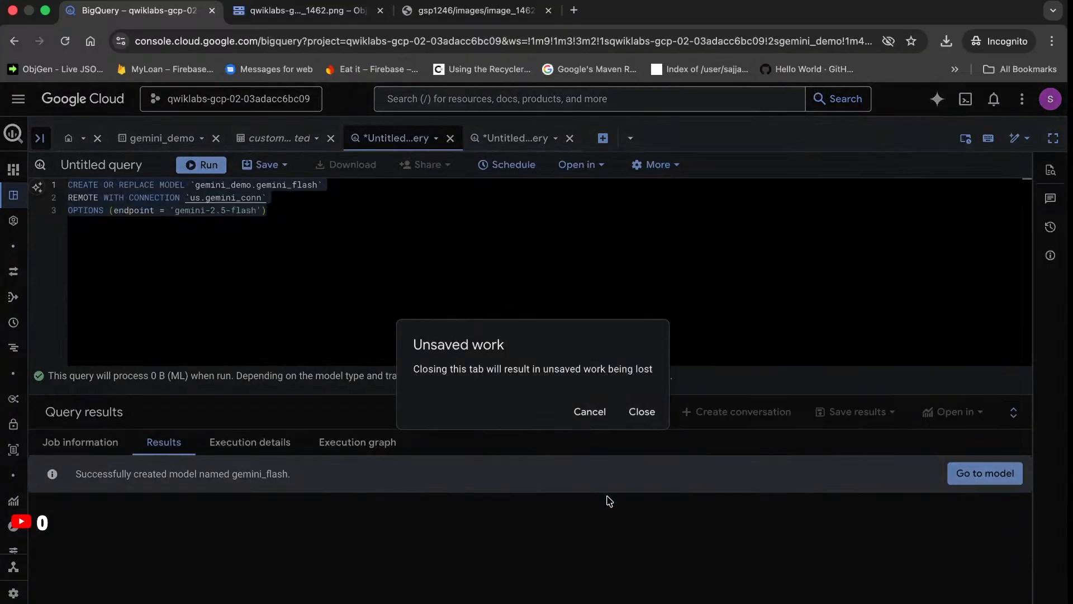
pyautogui.click(642, 412)
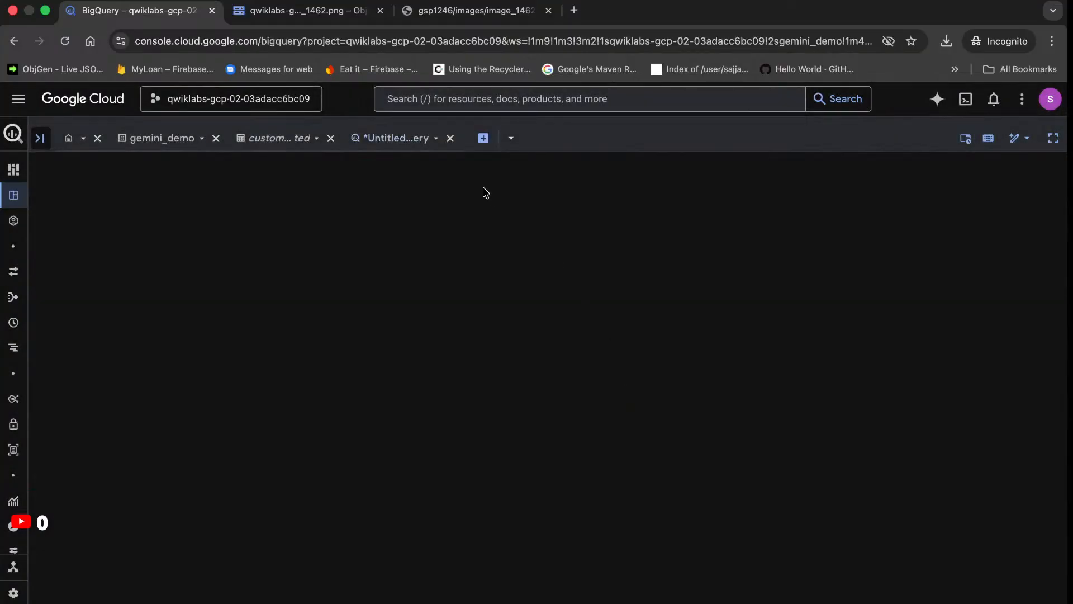
pyautogui.click(448, 139)
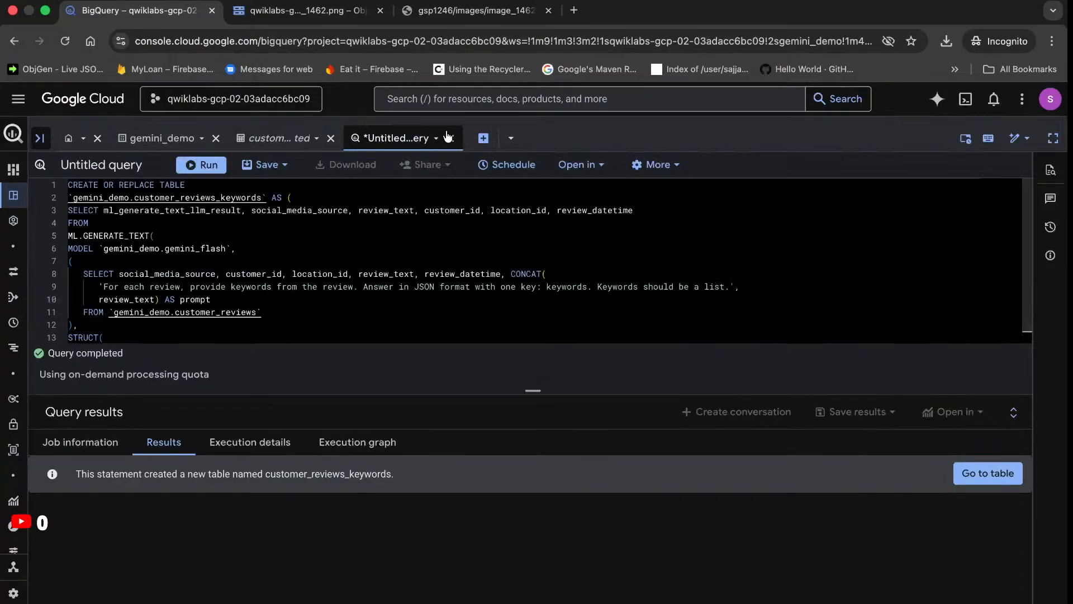
pyautogui.click(450, 139)
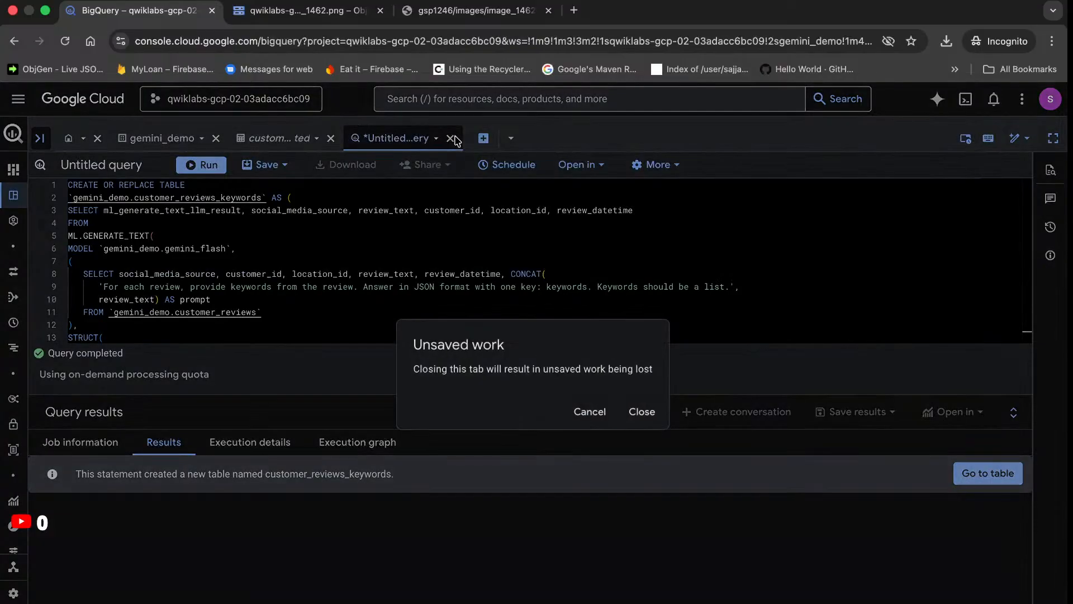
pyautogui.click(628, 412)
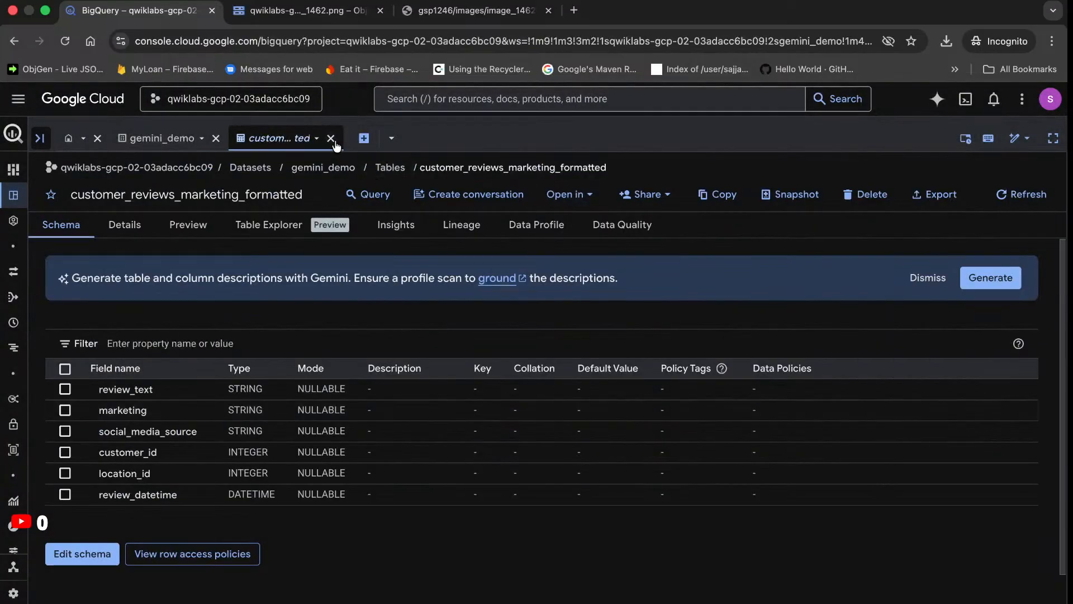
pyautogui.click(332, 139)
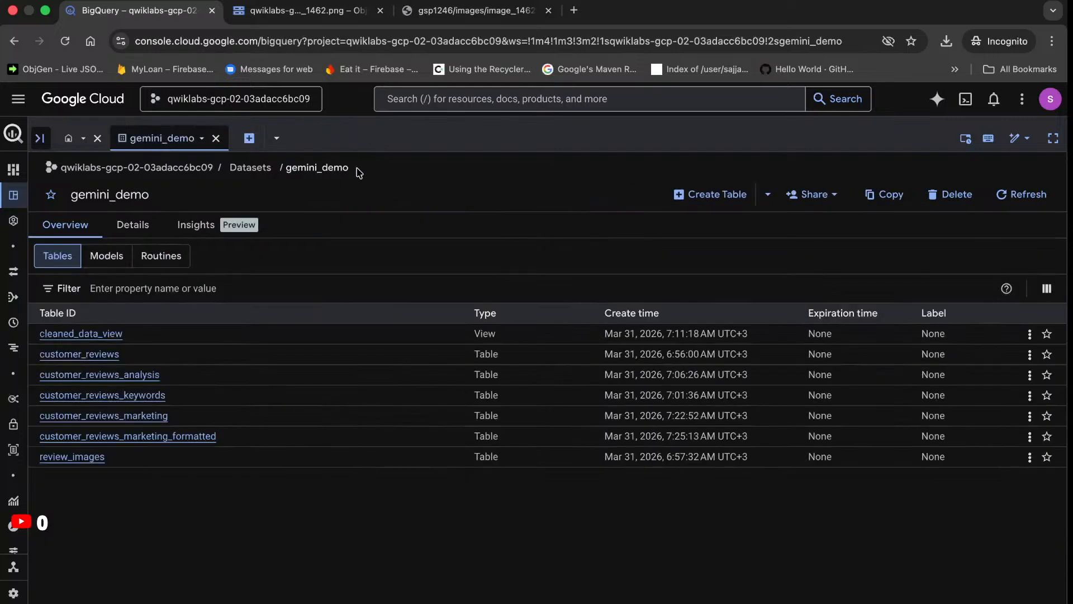
# In a new query, paste and run the copied CREATE OR REPLACE TABLE statement for gemini_demo.customer_reviews_cs_response, and enlarge the results area
pyautogui.click(250, 140)
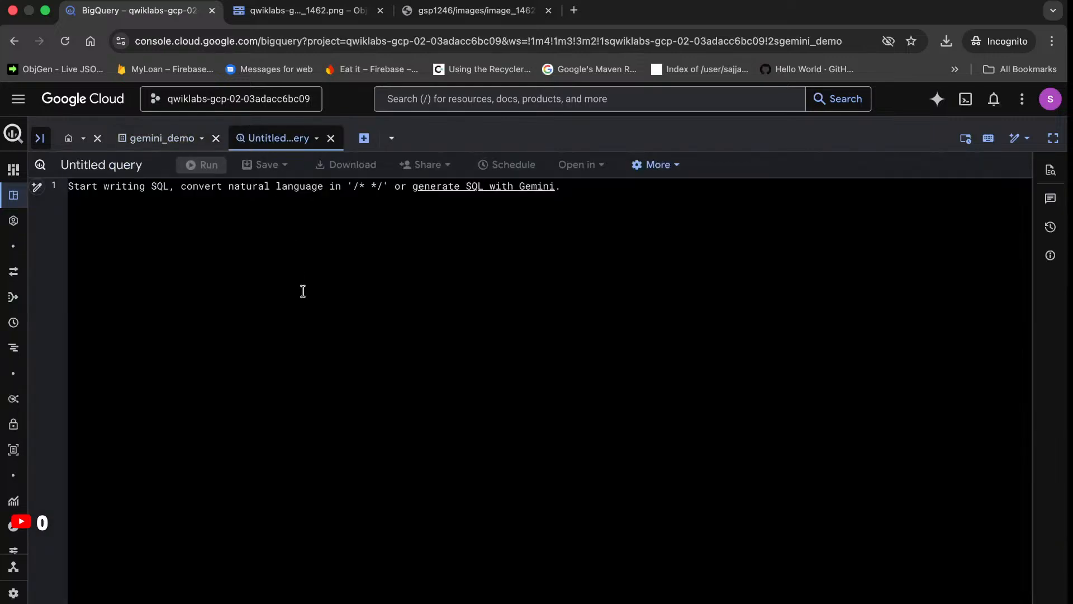
pyautogui.write('CREATE OR REPLACE TABLE `gemini_demo.customer_reviews_cs_response` AS ( SELECT ml_generate_text_llm_result, social_media_source, review_text, customer_id, location_id, review_datetime FROM ML.GENERATE_TEXT( MODEL `gemini_demo.gemini_flash`, (   SELECT social_media_source, customer_id, location_id, review_text, review_datetime, CONCAT(     \'How would you respond to this customer review? If the customer says the coffee is weak or burnt, respond stating "thank you for the review we will provide your response to the location that you did not like the coffee and it could be improved." Or if the review states the service is bad, respond to the customer stating, "the location they visited has been notified and we are taking action to improve our service at that location." From the customer reviews provide actions that the location can take to improve. The response and the actions should be simple, and to the point. Do not include any extraneous or special characters in your response. Answer in JSON format with two keys: Response, and Actions. Response should be a string. Actions should be a string.\', review_text) AS prompt   FROM `gemini_demo.customer_reviews`   WHERE customer_id = 8844 ), STRUCT(   0.2 AS temperature, TRUE AS flatten_json_output)));')
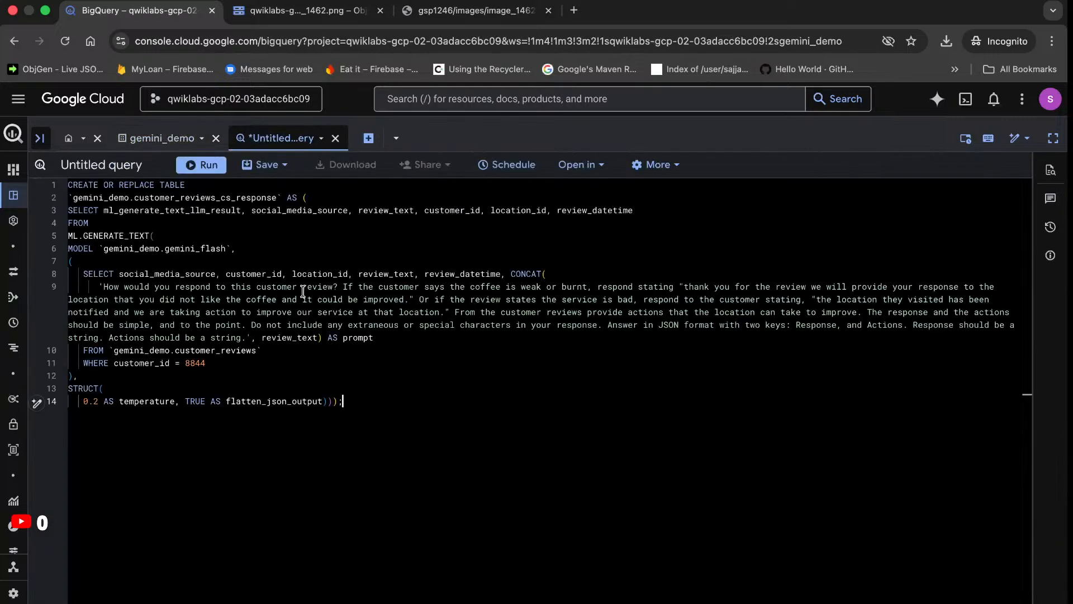
pyautogui.click(199, 165)
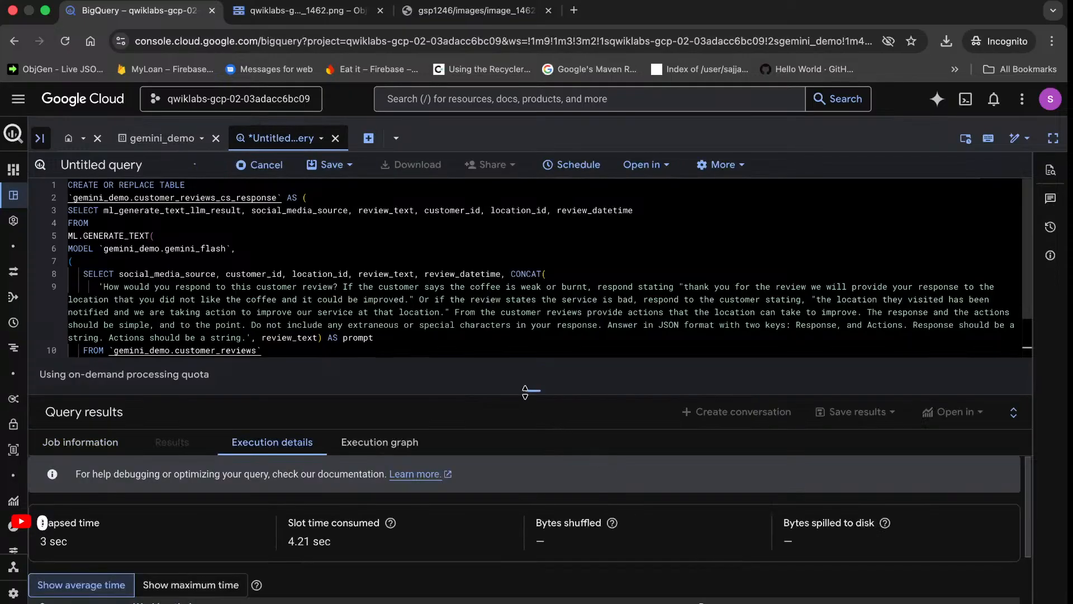
pyautogui.moveTo(524, 393); pyautogui.dragTo(526, 314)
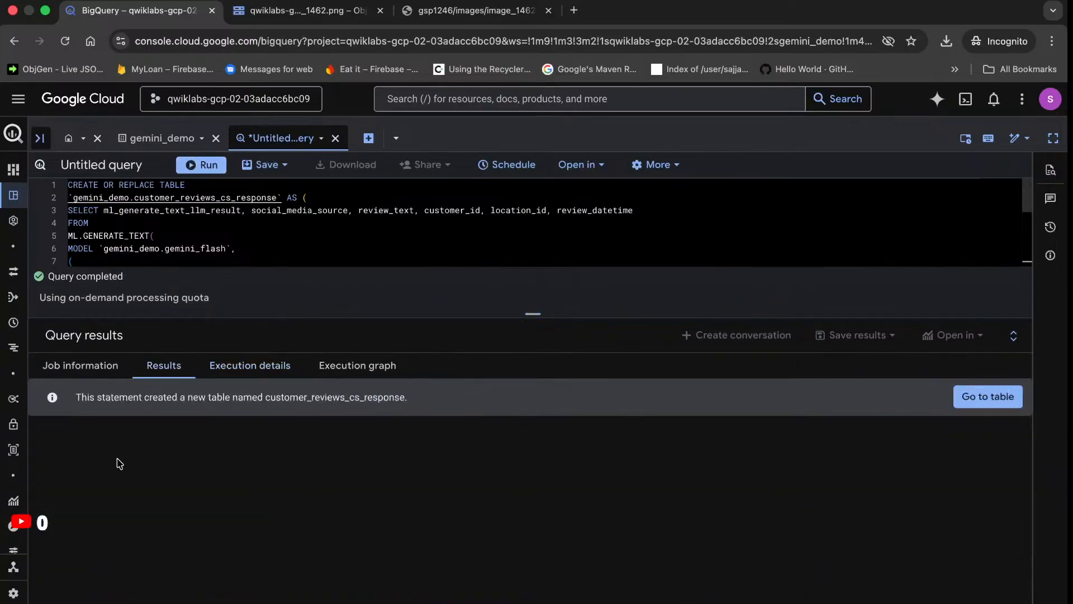
# Check the job information for the completed query's duration and return to its results
pyautogui.click(93, 366)
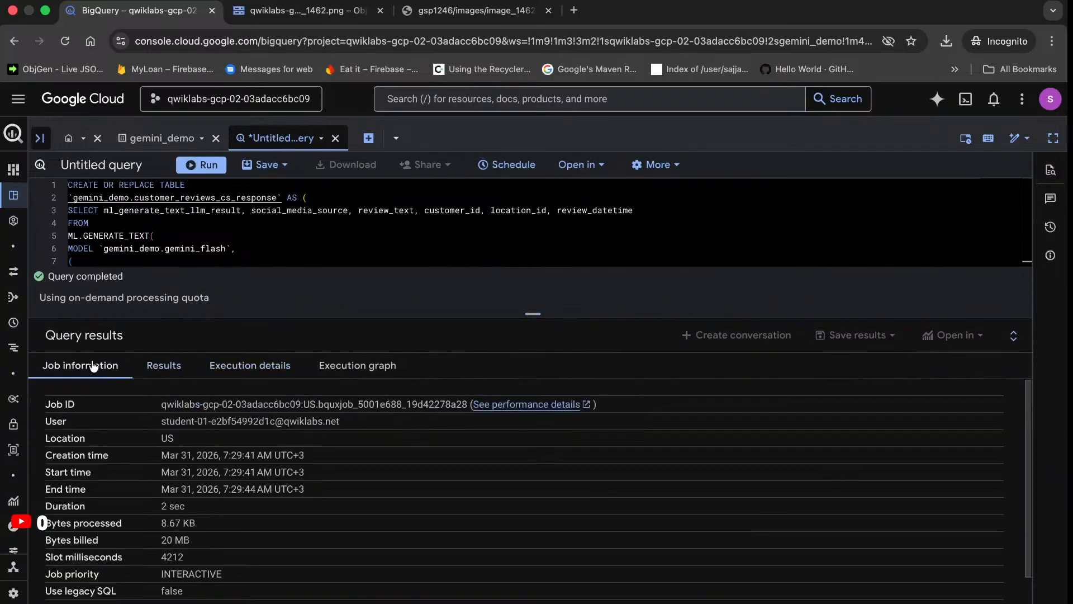
pyautogui.moveTo(193, 506); pyautogui.dragTo(154, 509)
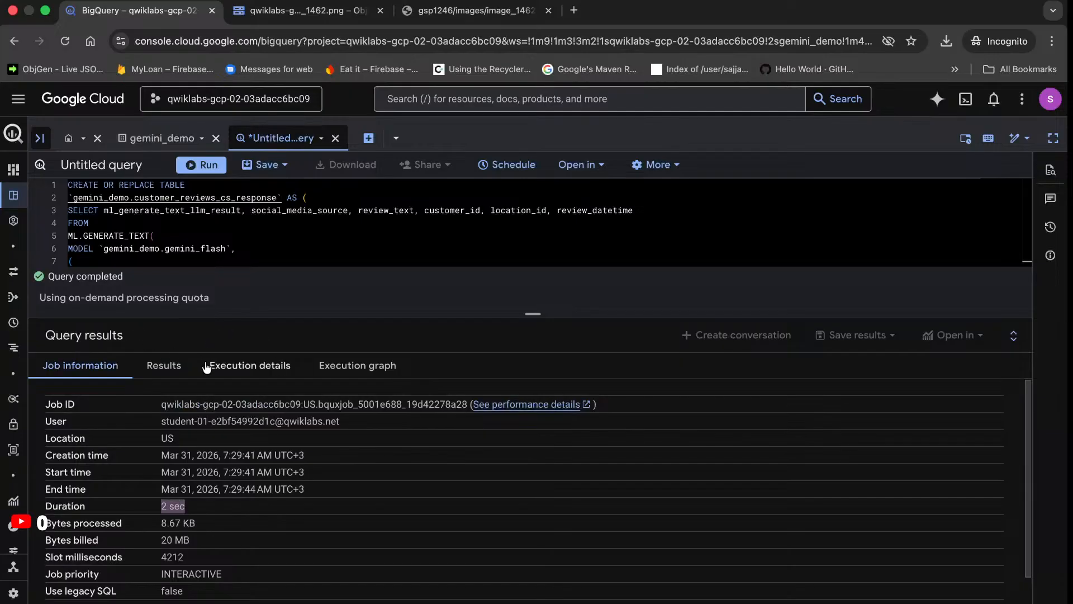
pyautogui.click(168, 366)
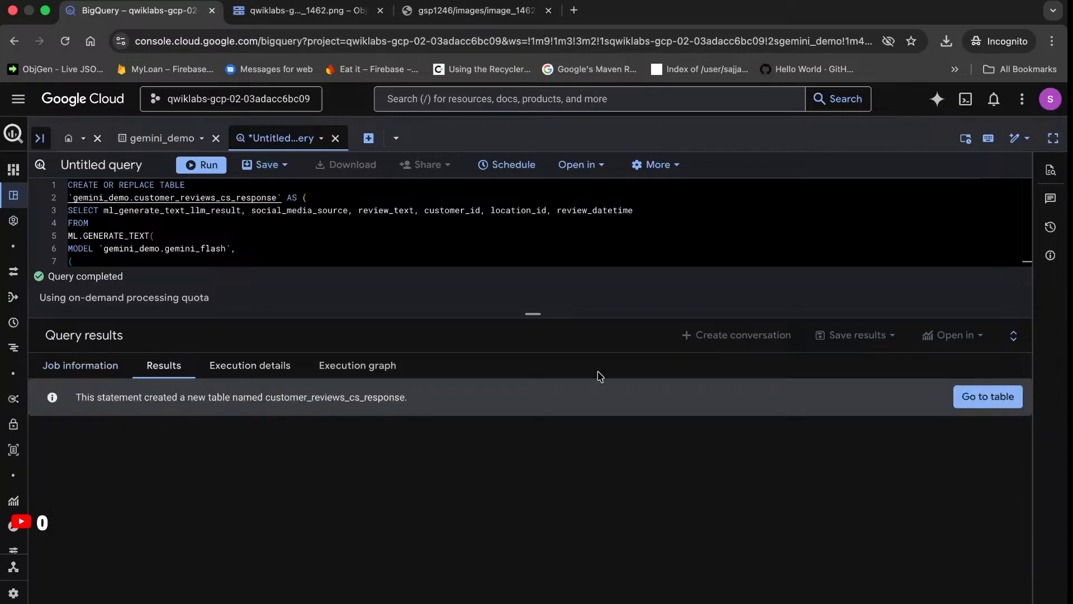
# Refresh the gemini_demo dataset's table list and open the customer_reviews_cs_response table's schema
pyautogui.click(167, 138)
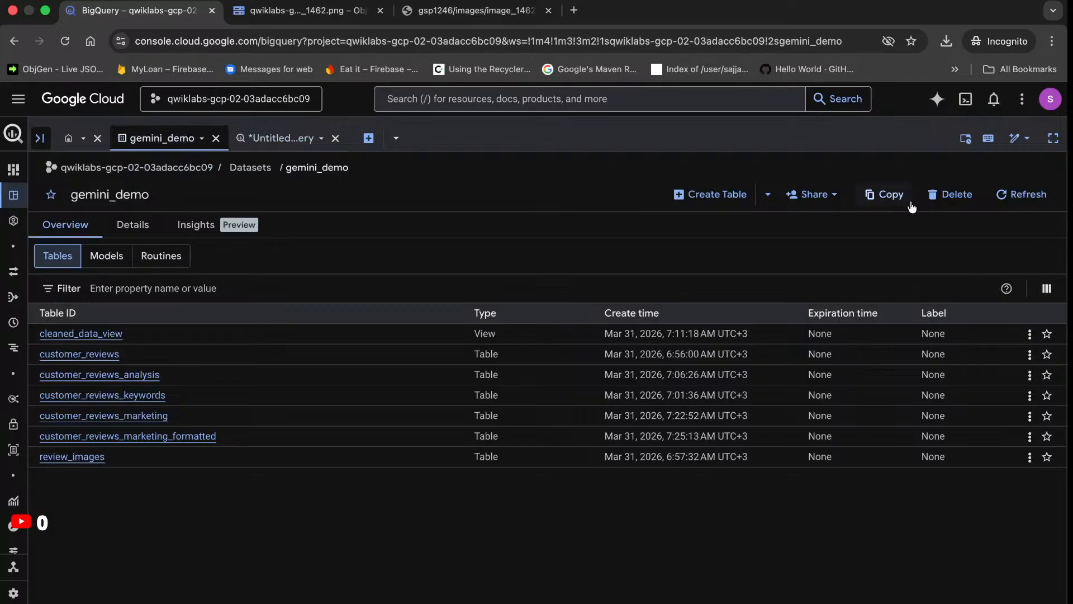
pyautogui.click(1024, 194)
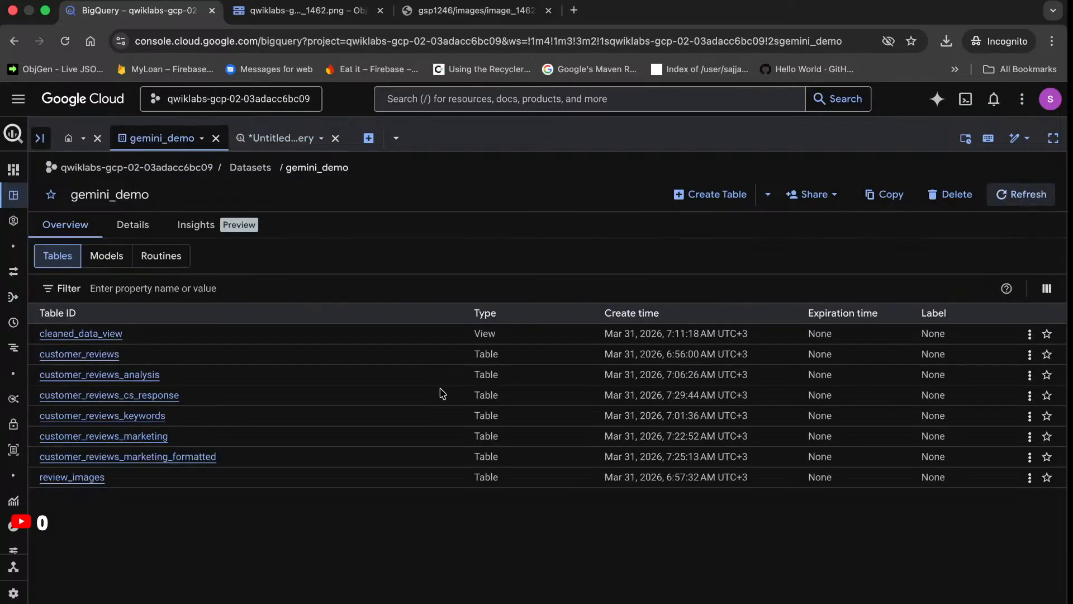
pyautogui.click(166, 398)
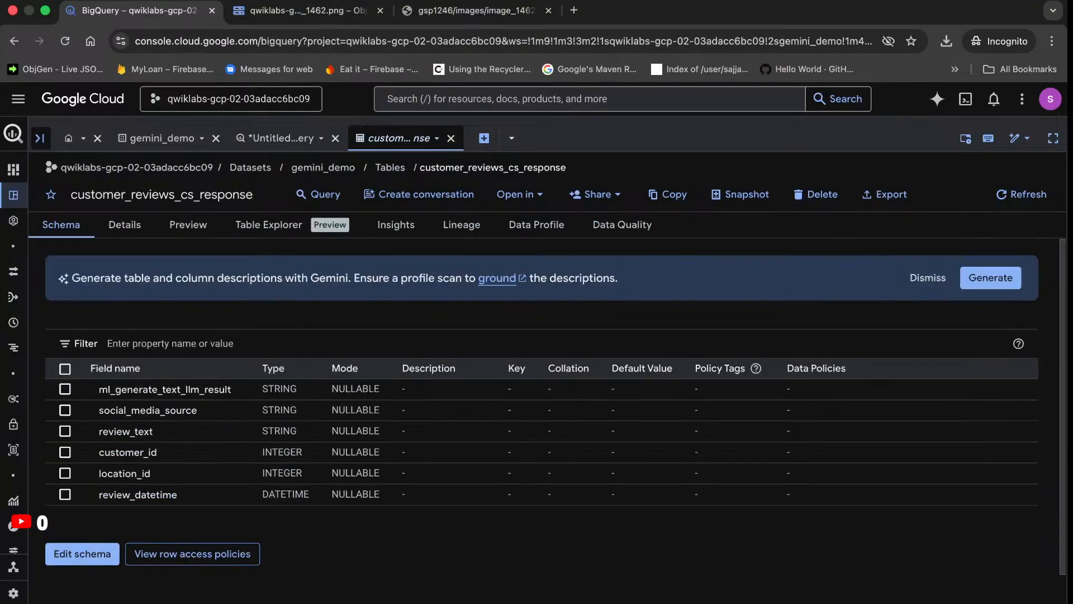
# Switch to the Google Skills lab, copy the SELECT query for gemini_demo.customer_reviews_cs_response, and return to the BigQuery console
pyautogui.click(371, 1)
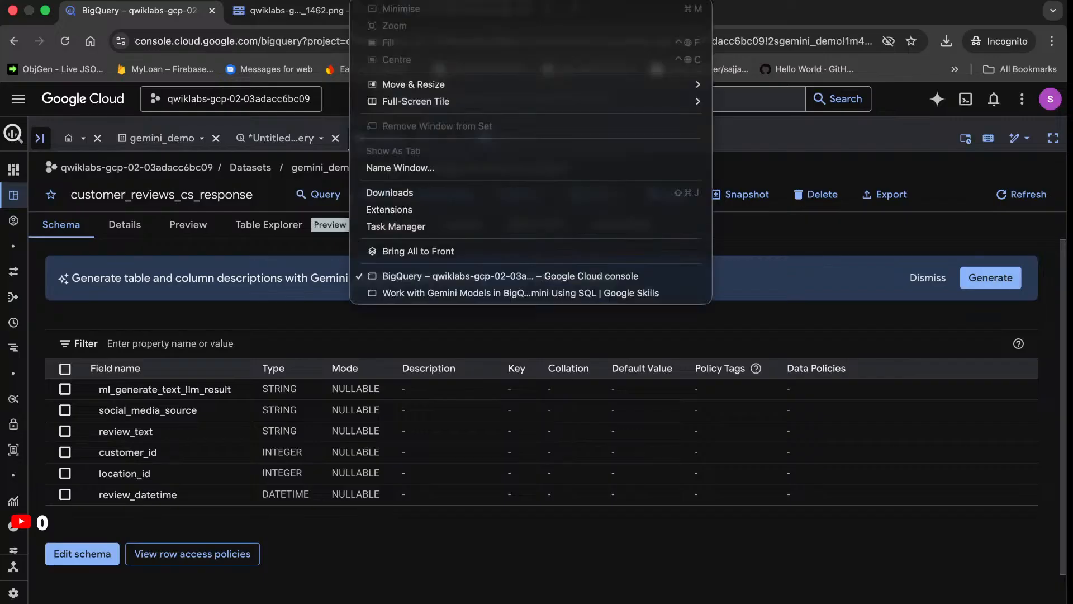
pyautogui.click(417, 289)
pyautogui.scroll(-5, 447, 458)
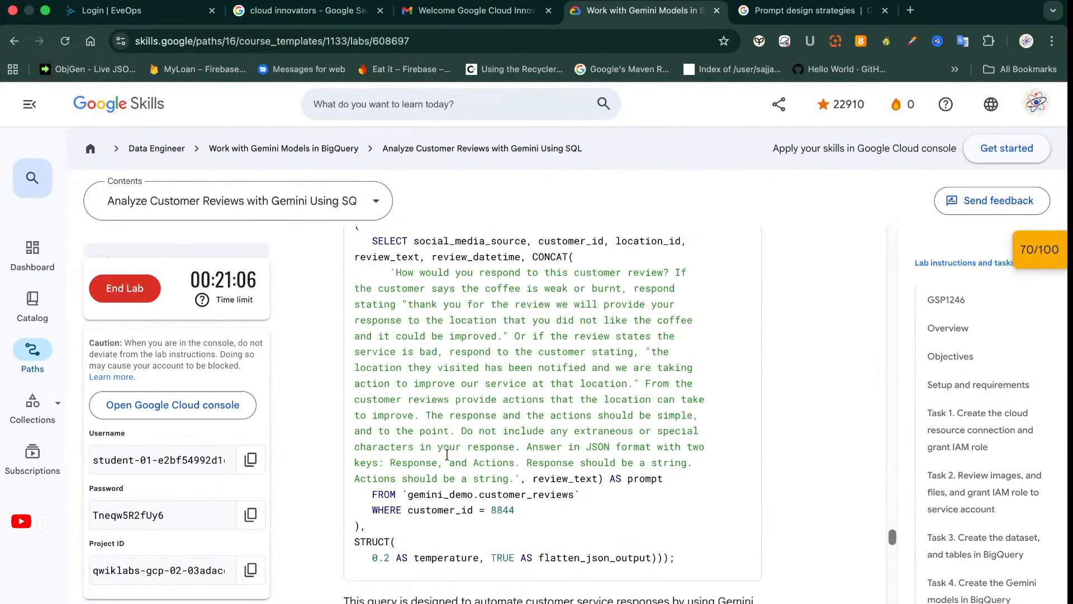
pyautogui.click(741, 397)
pyautogui.click(372, 1)
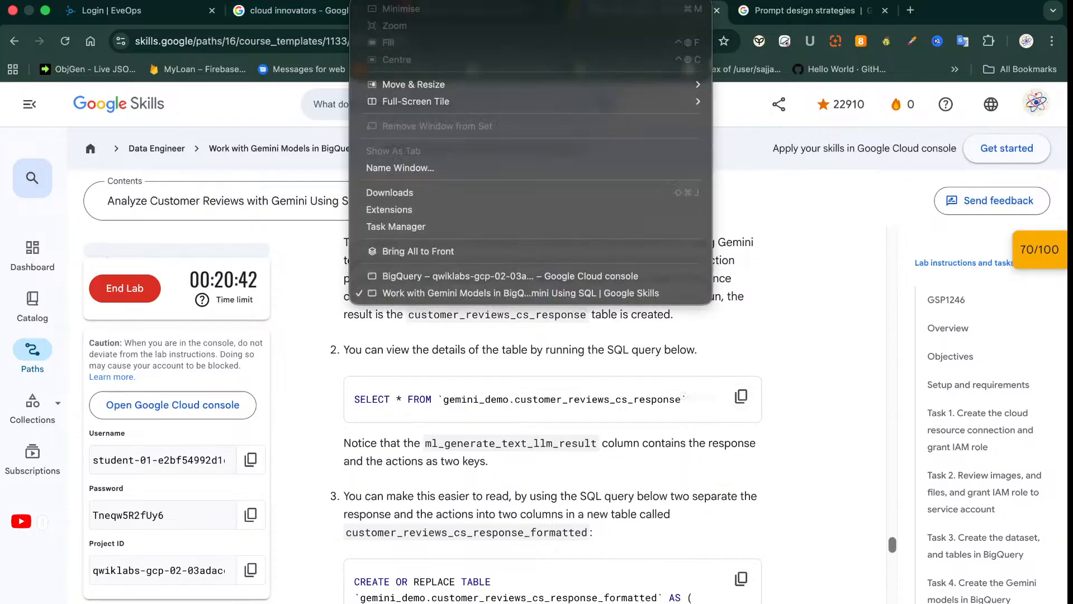
pyautogui.click(437, 276)
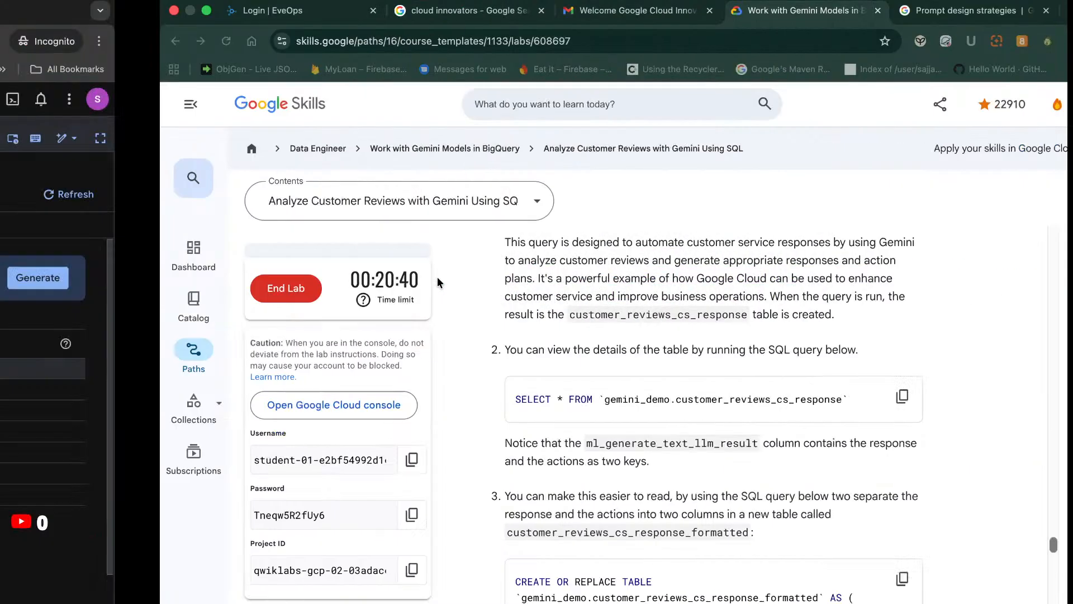
# Replace the untitled query with SELECT * FROM `gemini_demo.customer_reviews_cs_response`, run it, and widen the ml_generate_text_llm_result column to read the response
pyautogui.click(290, 141)
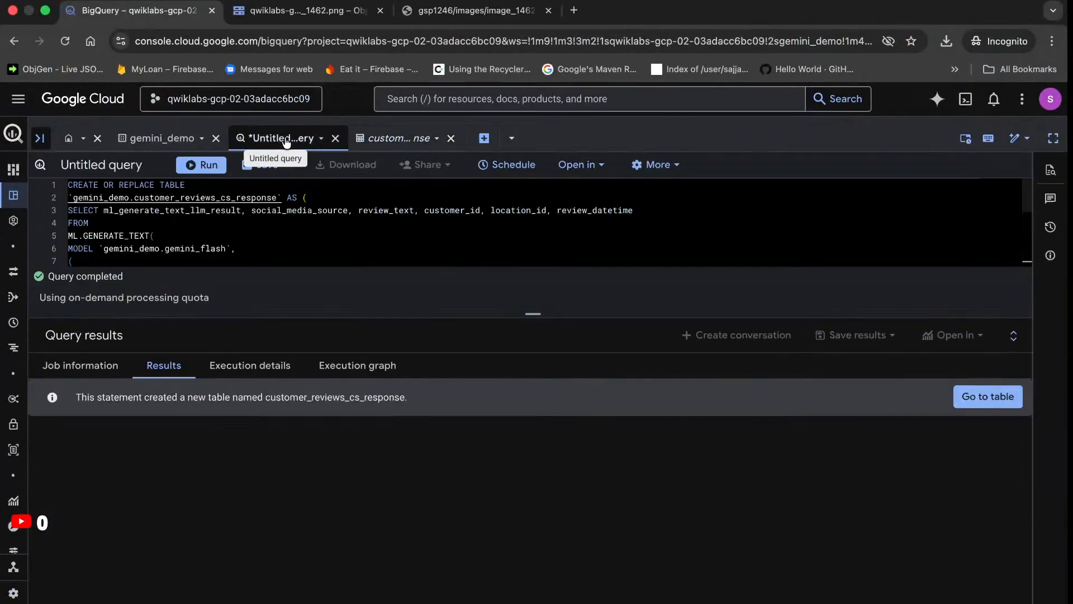
pyautogui.click(283, 238)
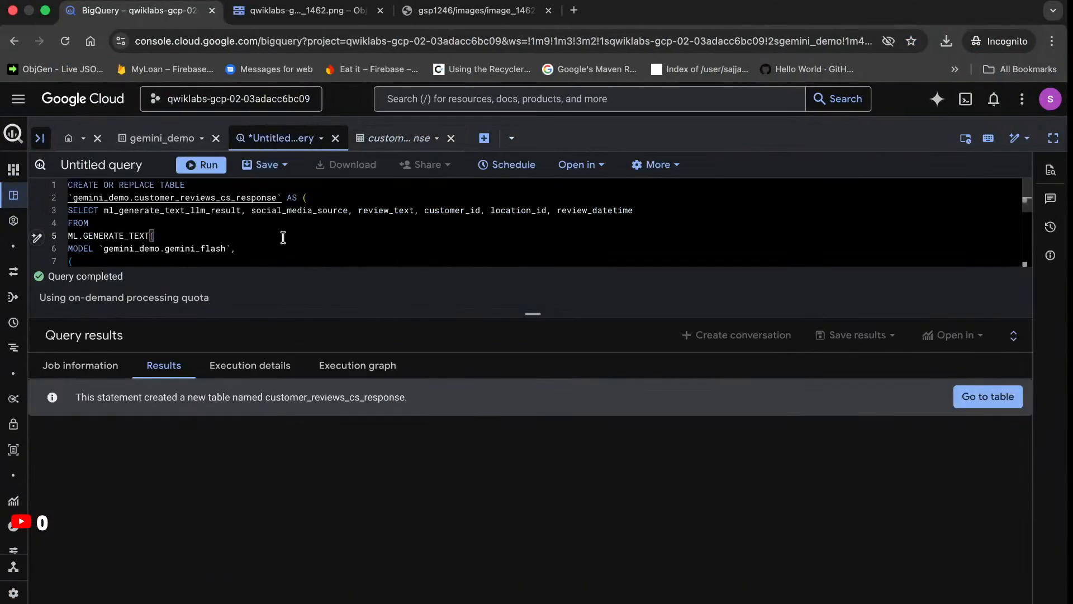
pyautogui.press('super+a')
pyautogui.press('super+v')
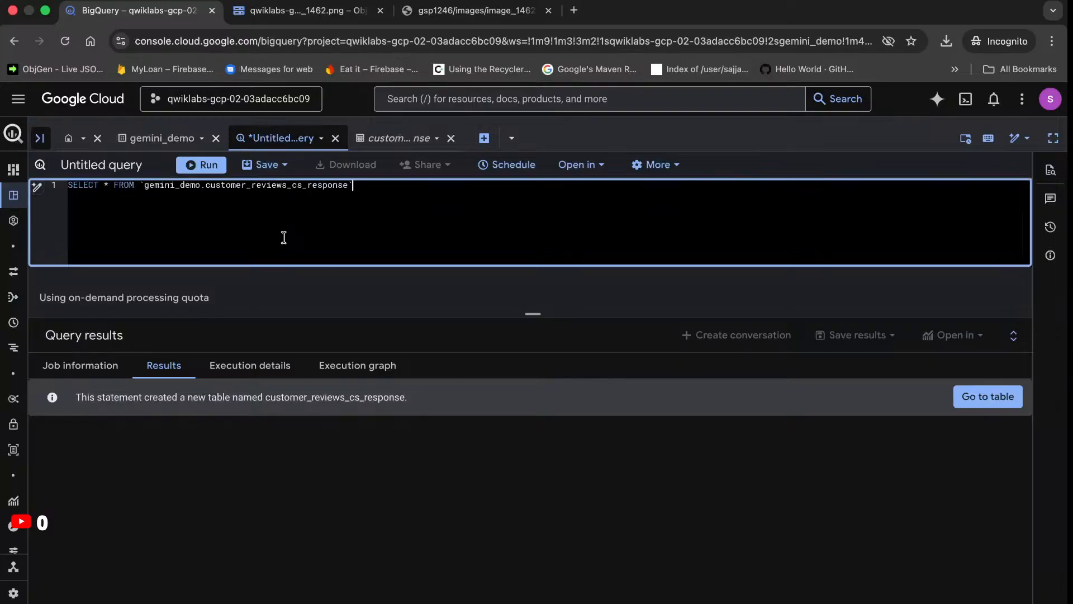
pyautogui.press('super+Return')
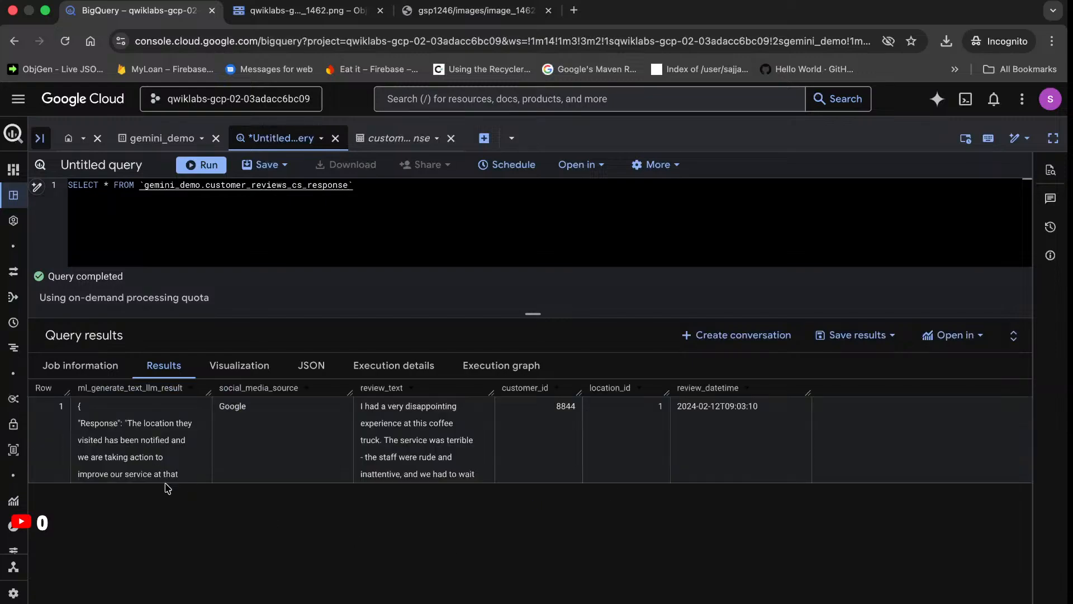
pyautogui.click(141, 450)
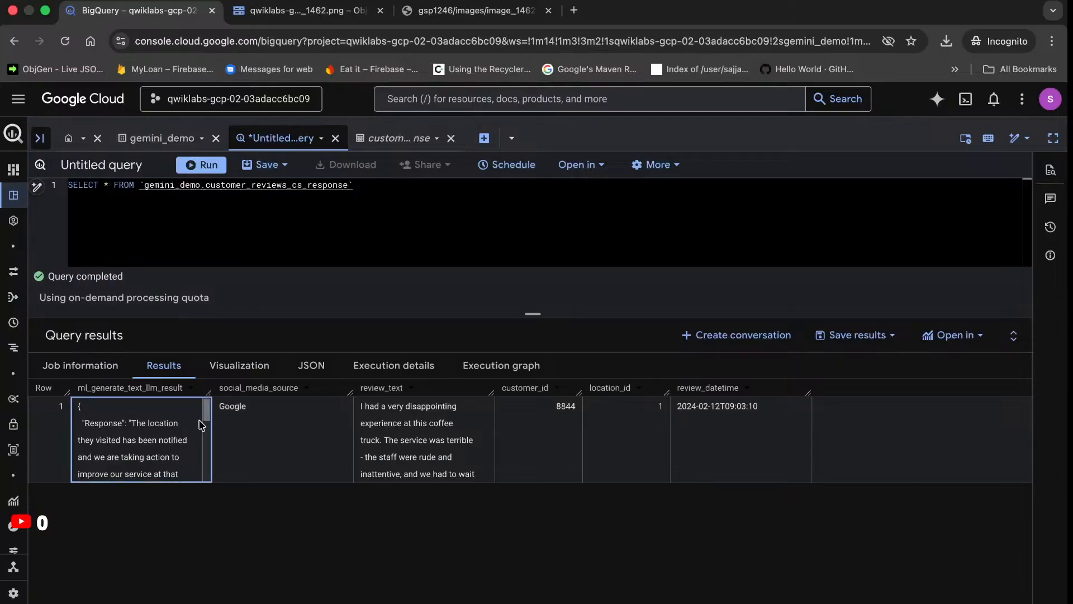
pyautogui.moveTo(207, 420); pyautogui.dragTo(734, 404)
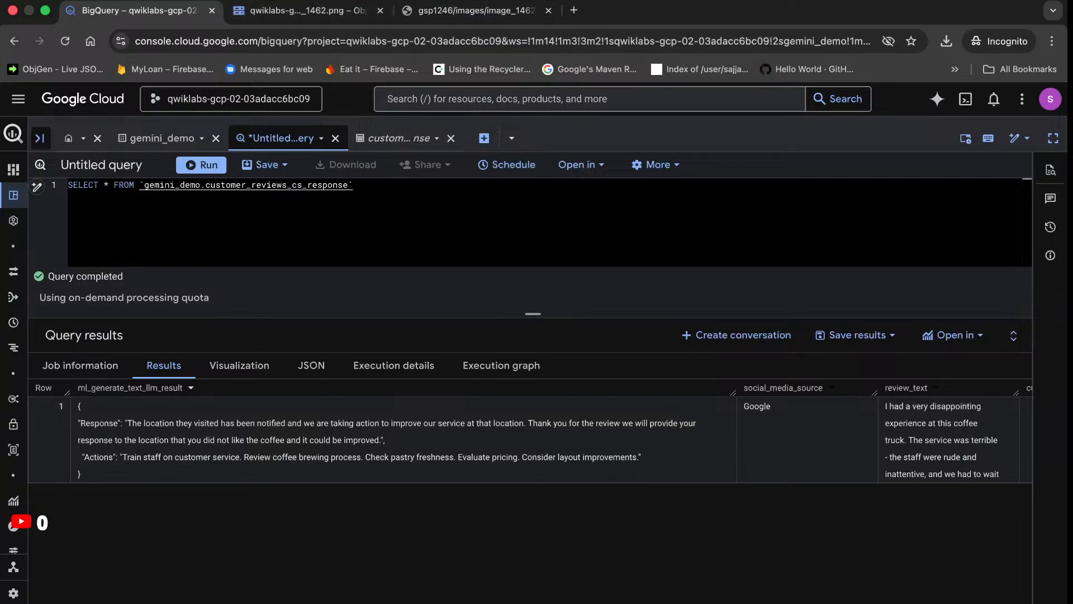
# Switch to the Google Skills lab and examine the remaining instructions, from the formatted response table through Task 7 on image keywords and summaries
pyautogui.click(386, 0)
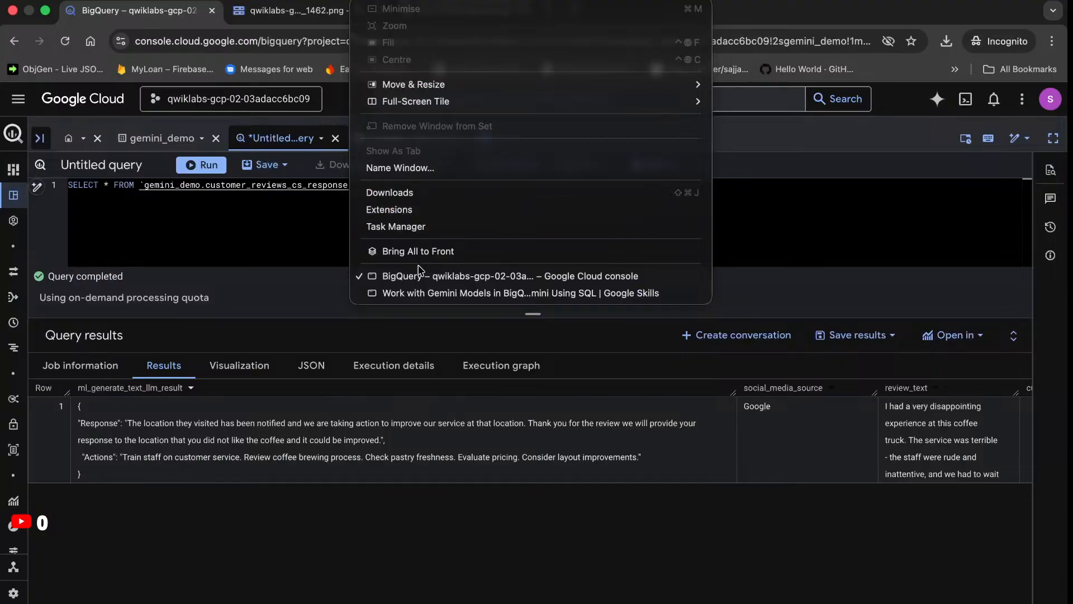
pyautogui.click(415, 291)
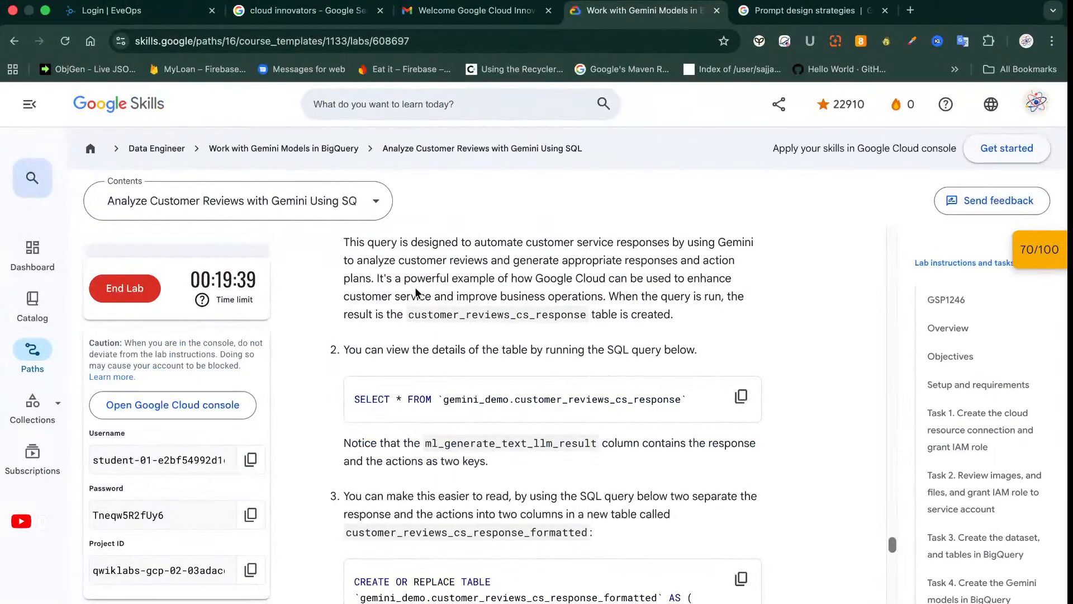
pyautogui.scroll(-3, 449, 380)
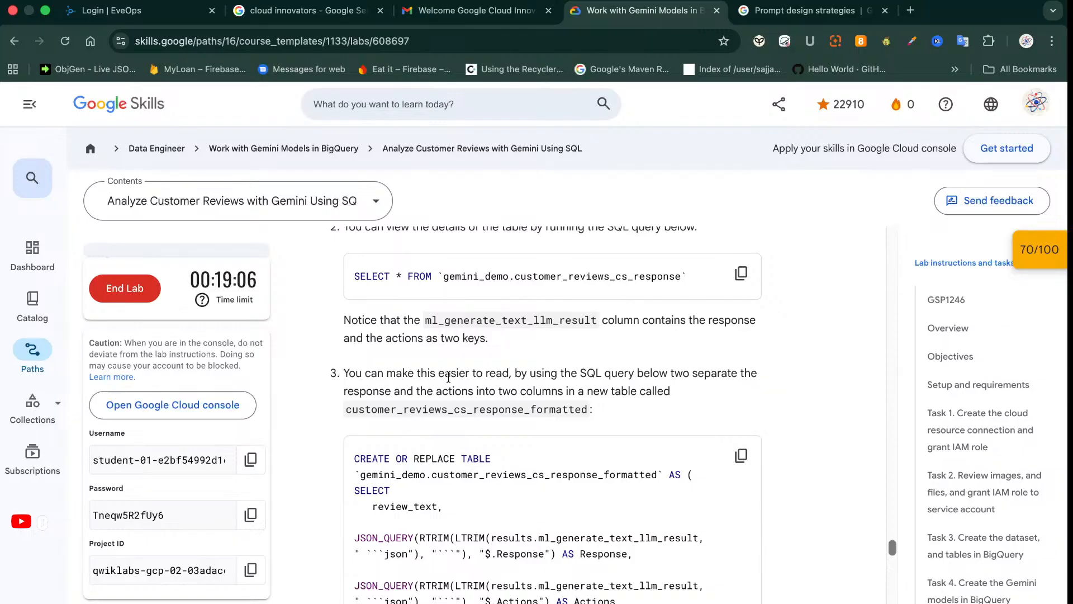
pyautogui.scroll(-20, 503, 374)
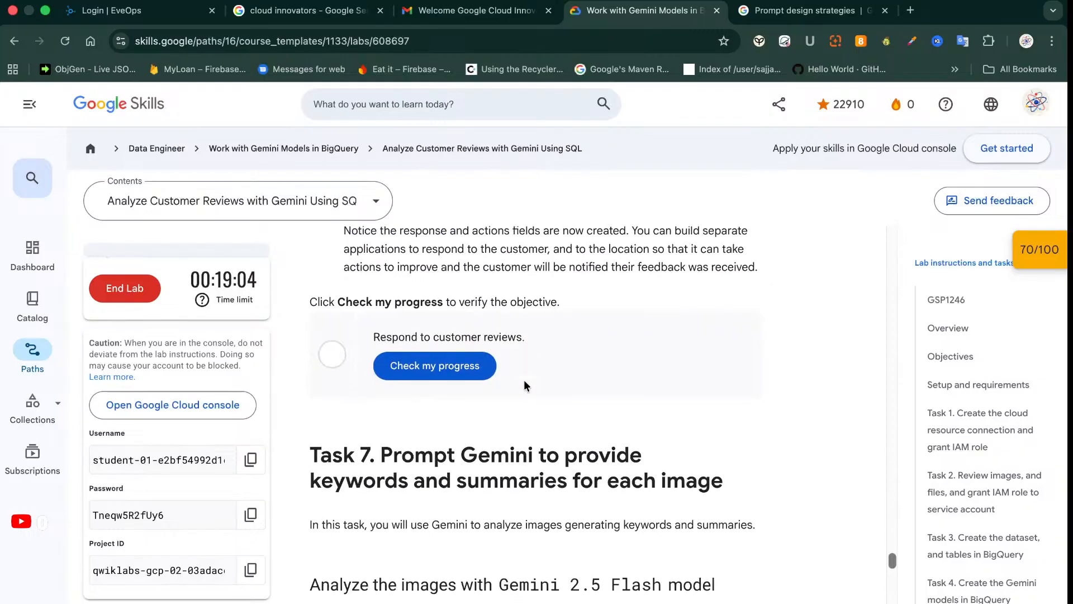
pyautogui.scroll(-20, 525, 385)
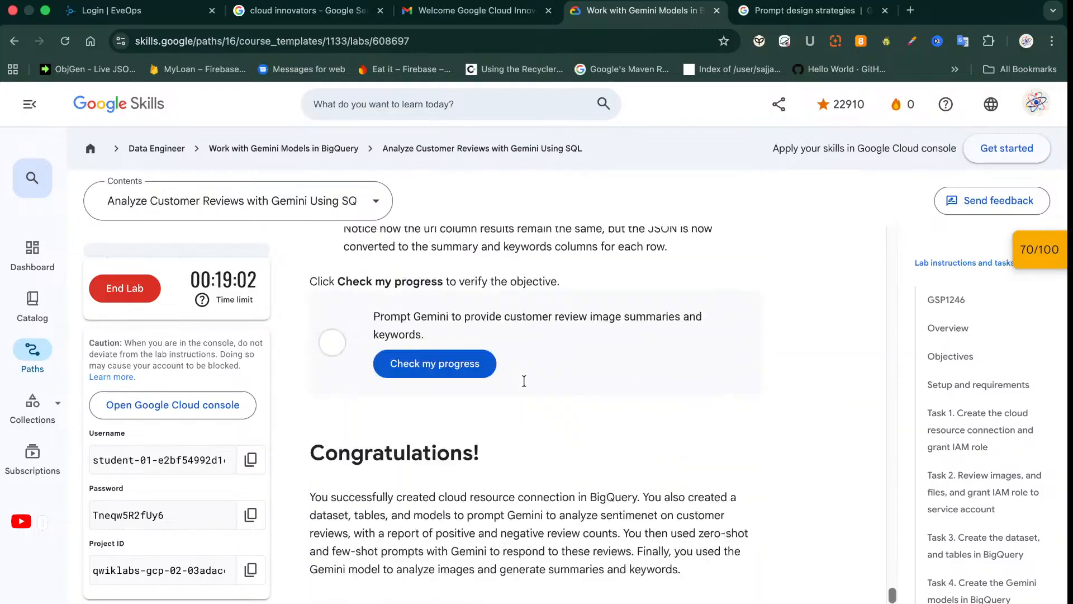
pyautogui.scroll(15, 524, 381)
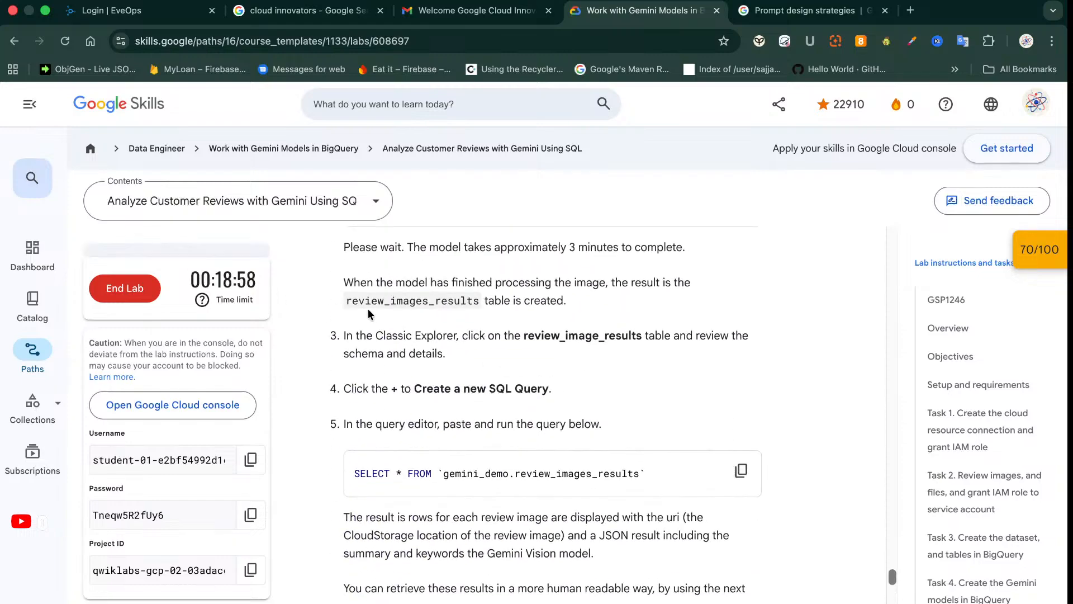
pyautogui.scroll(5, 368, 309)
pyautogui.scroll(5, 449, 433)
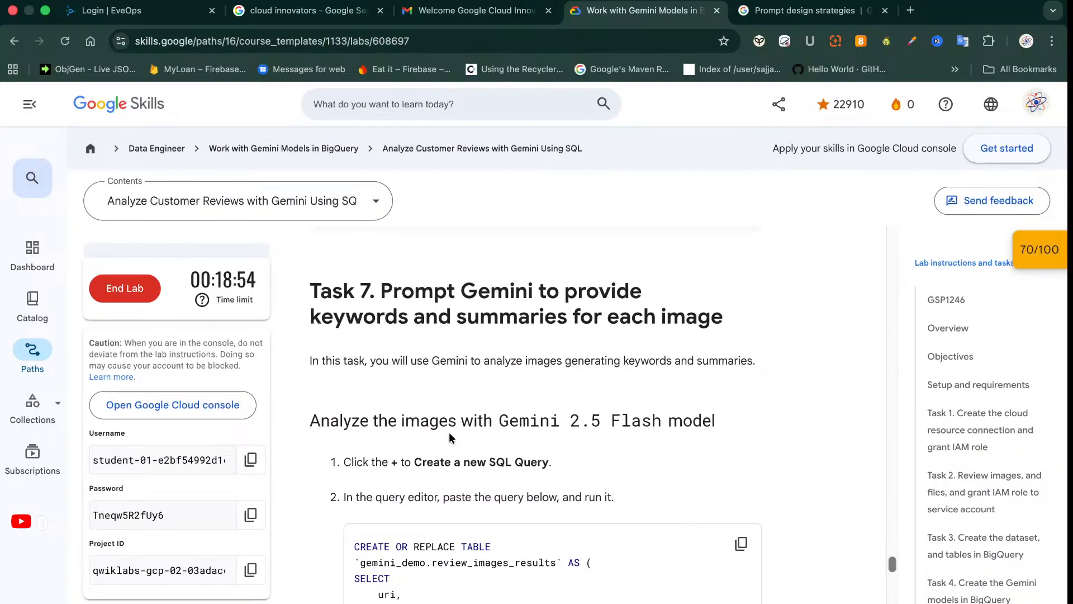
# Check progress on the "Respond to customer reviews" objective and review the query that creates the customer_reviews_cs_response_formatted table
pyautogui.scroll(5, 450, 436)
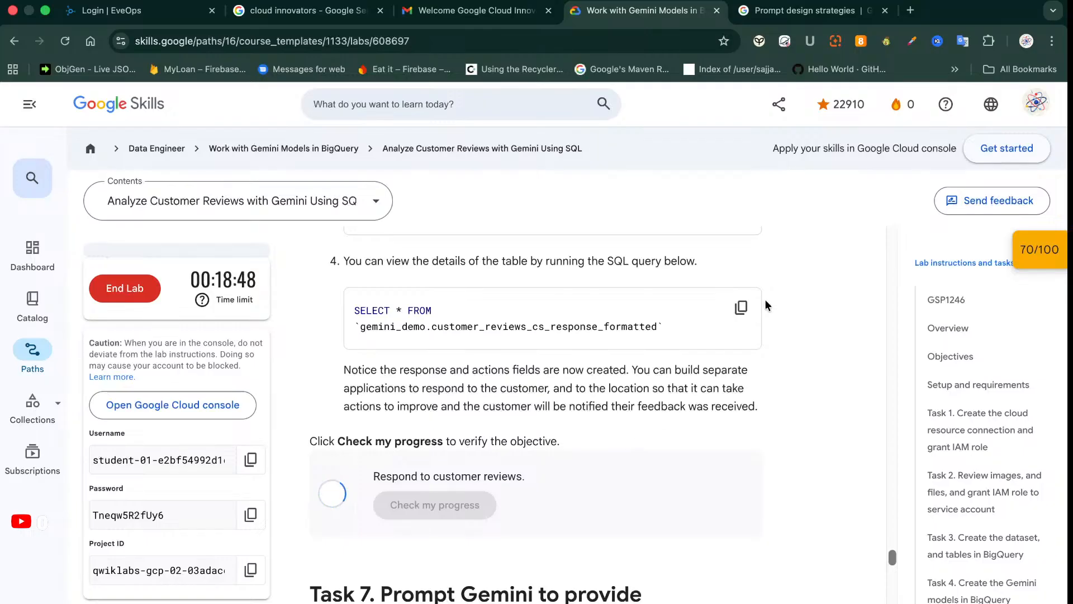
pyautogui.scroll(2, 729, 313)
pyautogui.scroll(7, 725, 314)
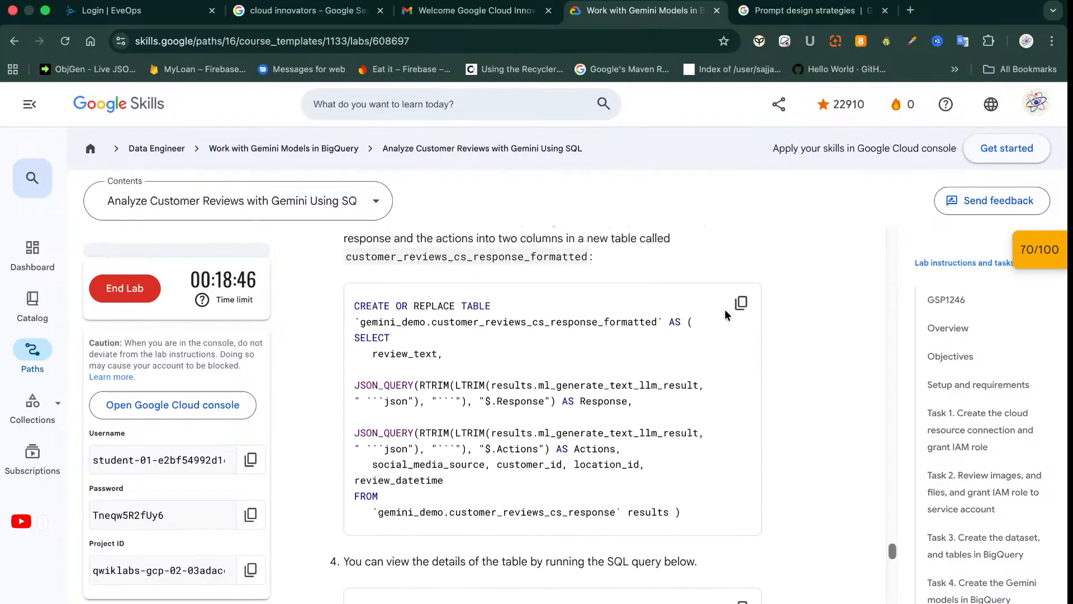
pyautogui.scroll(-10, 725, 313)
pyautogui.scroll(10, 725, 311)
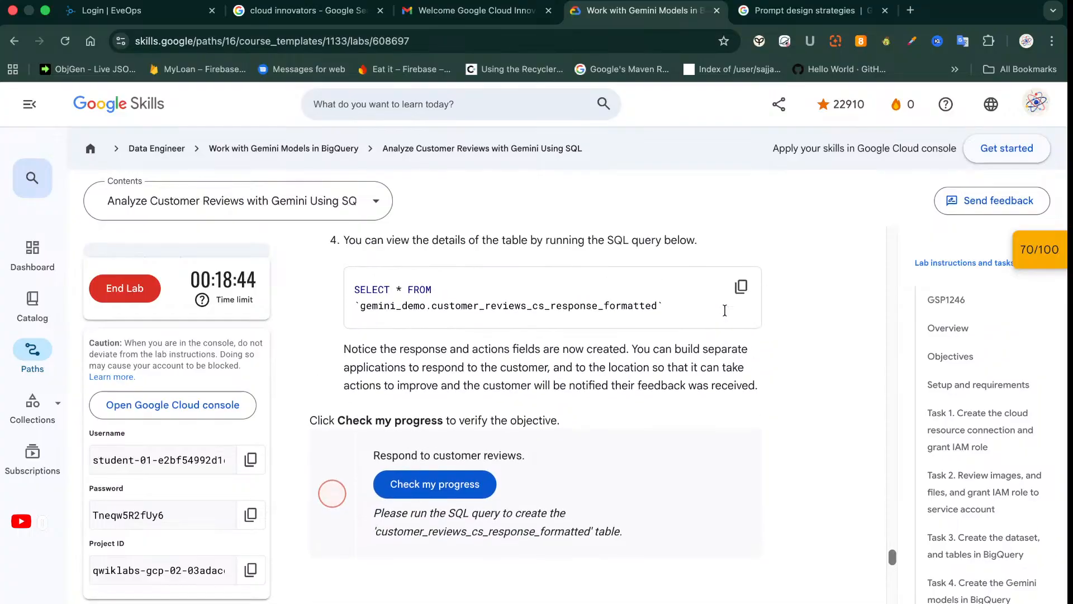
pyautogui.scroll(1, 720, 316)
pyautogui.scroll(-2, 720, 316)
pyautogui.scroll(-1, 651, 526)
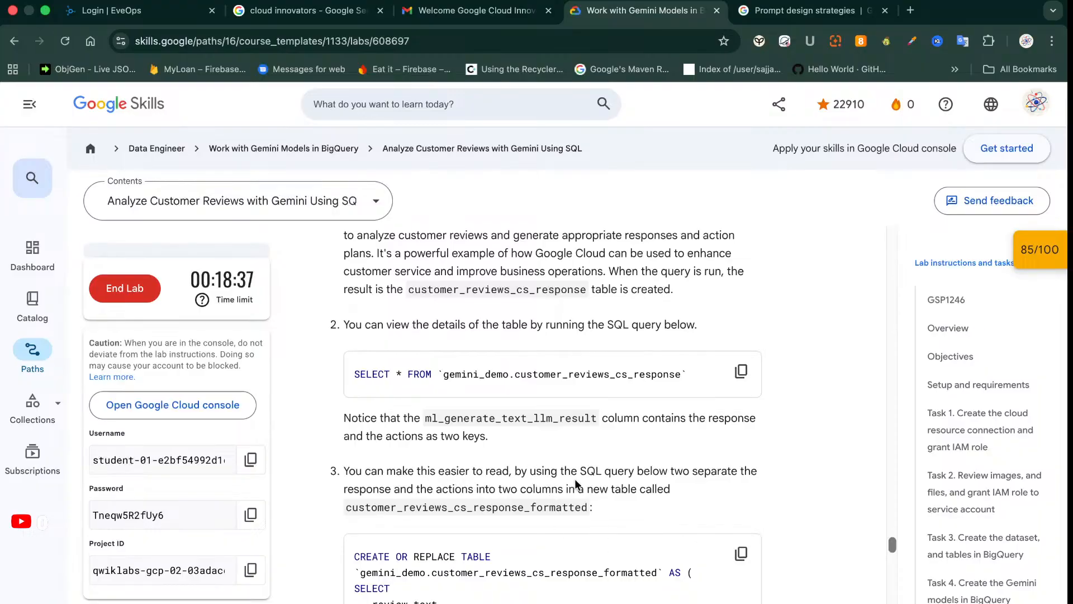
# Copy the CREATE OR REPLACE TABLE query for gemini_demo.customer_reviews_cs_response_formatted and switch back to the BigQuery console
pyautogui.scroll(-1, 619, 503)
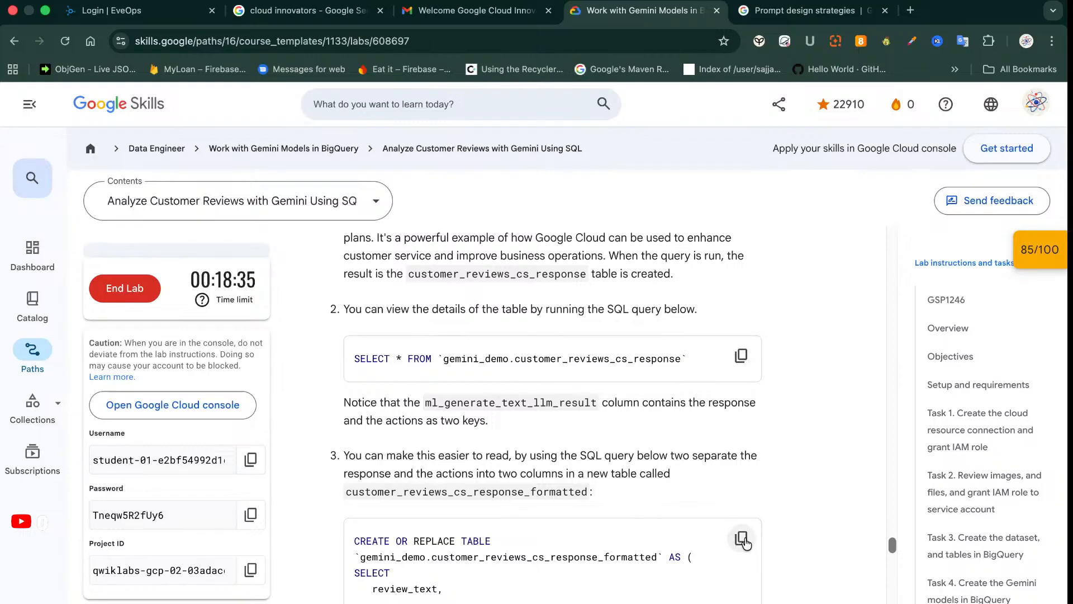
pyautogui.click(740, 539)
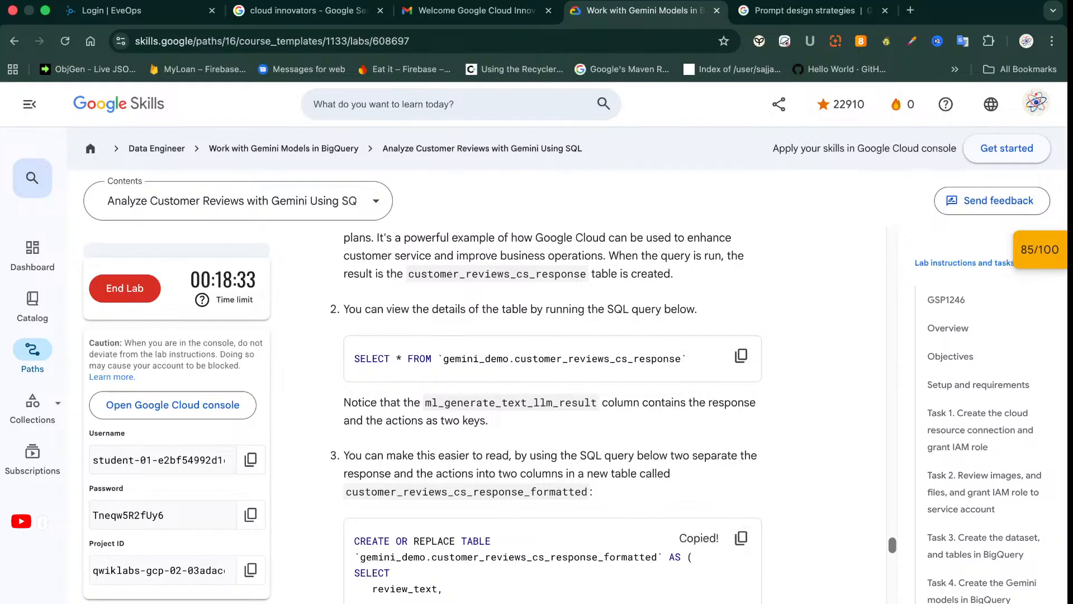
pyautogui.click(379, 0)
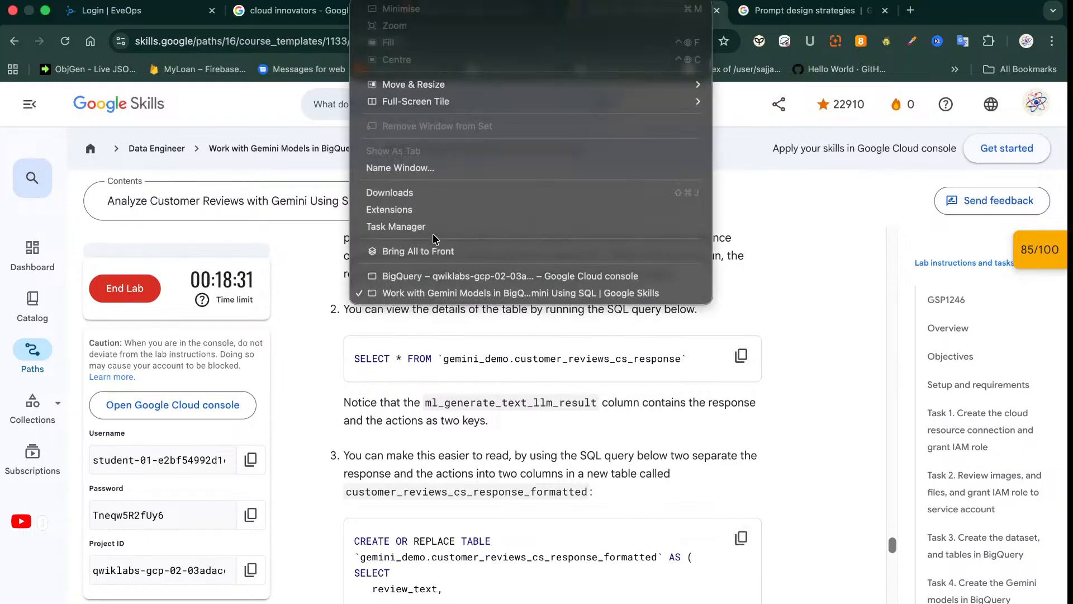
pyautogui.click(451, 277)
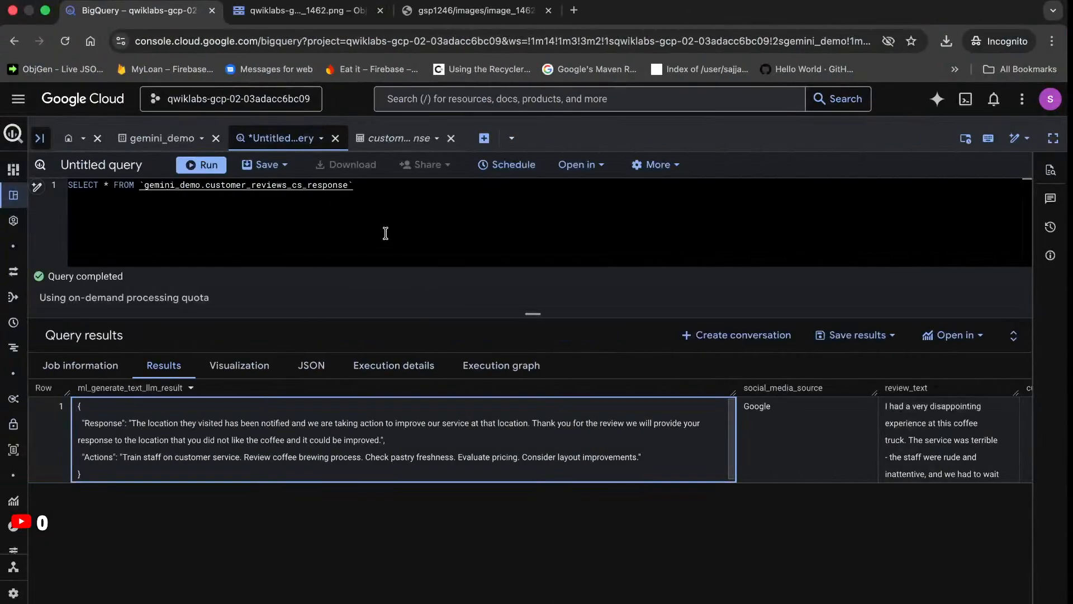
# Replace the untitled query with the copied CREATE OR REPLACE TABLE query for gemini_demo.customer_reviews_cs_response_formatted, run it, and refresh the gemini_demo table list
pyautogui.press('super+a')
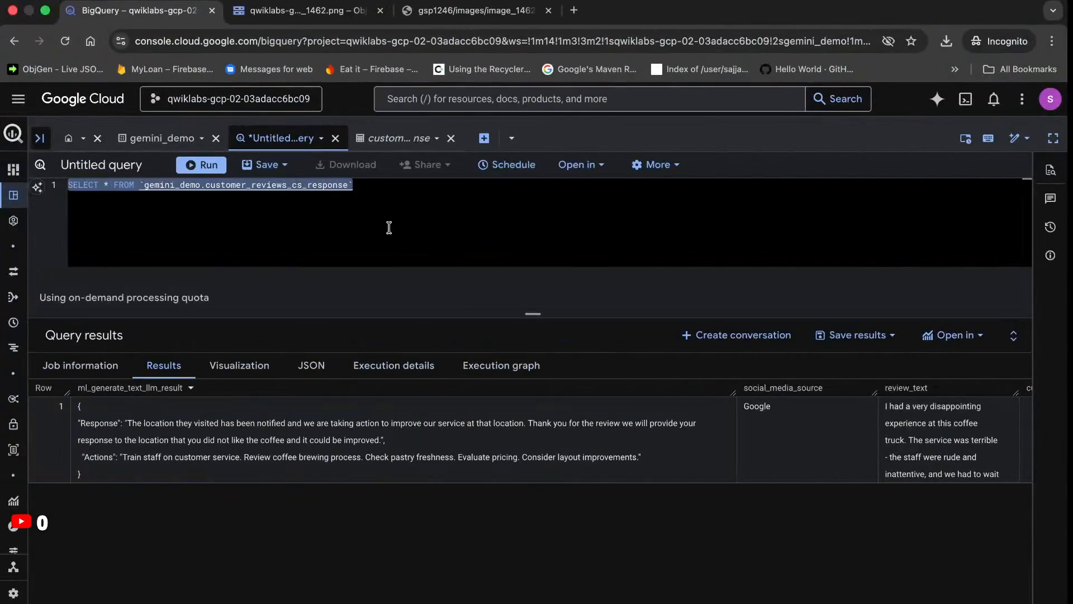
pyautogui.press('super+v')
pyautogui.click(201, 166)
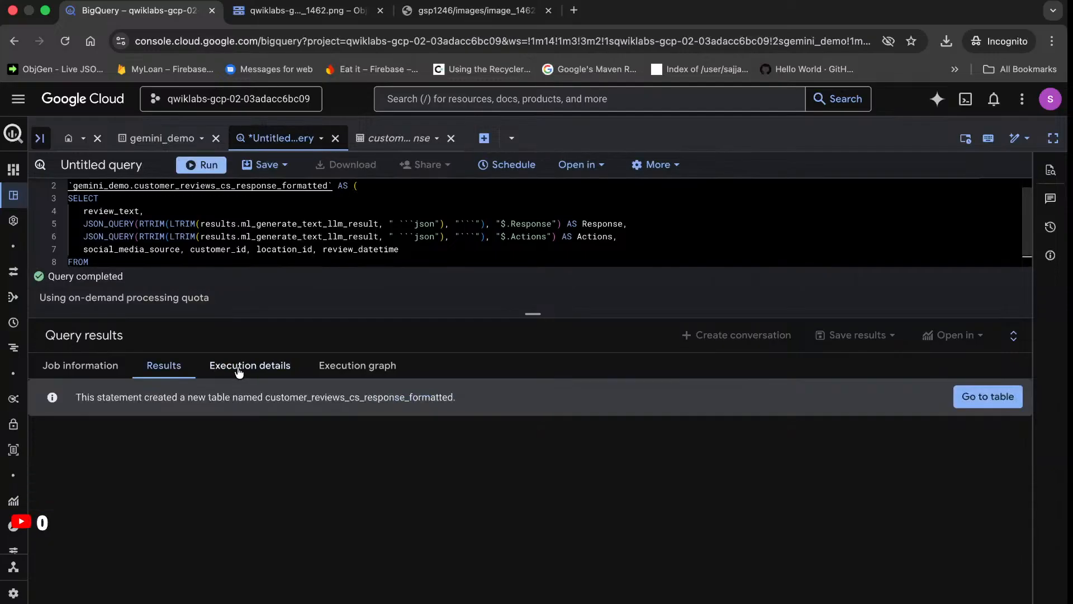
pyautogui.click(168, 138)
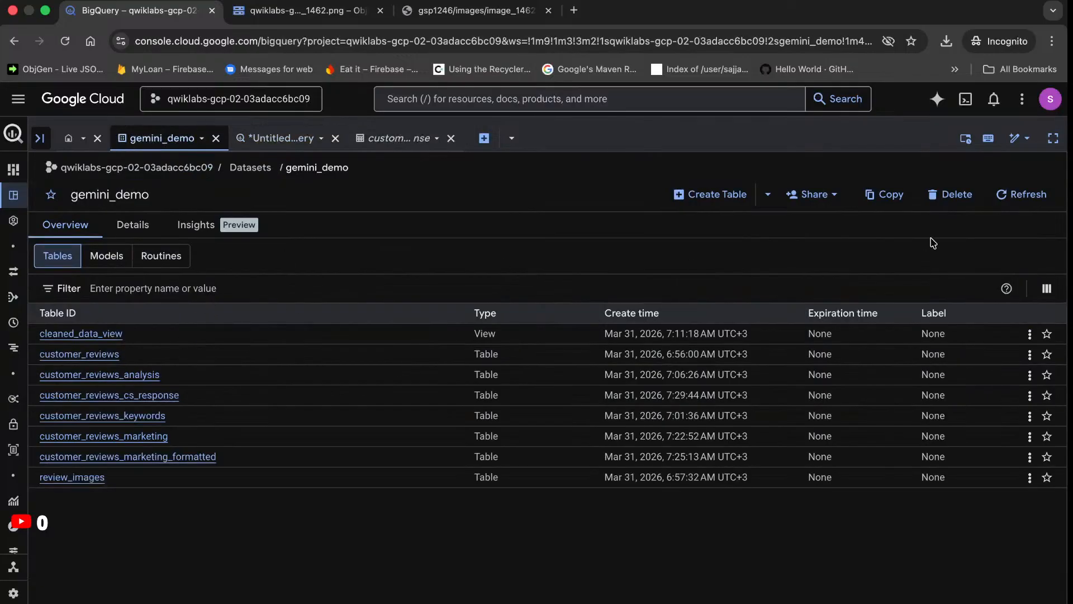
pyautogui.click(997, 197)
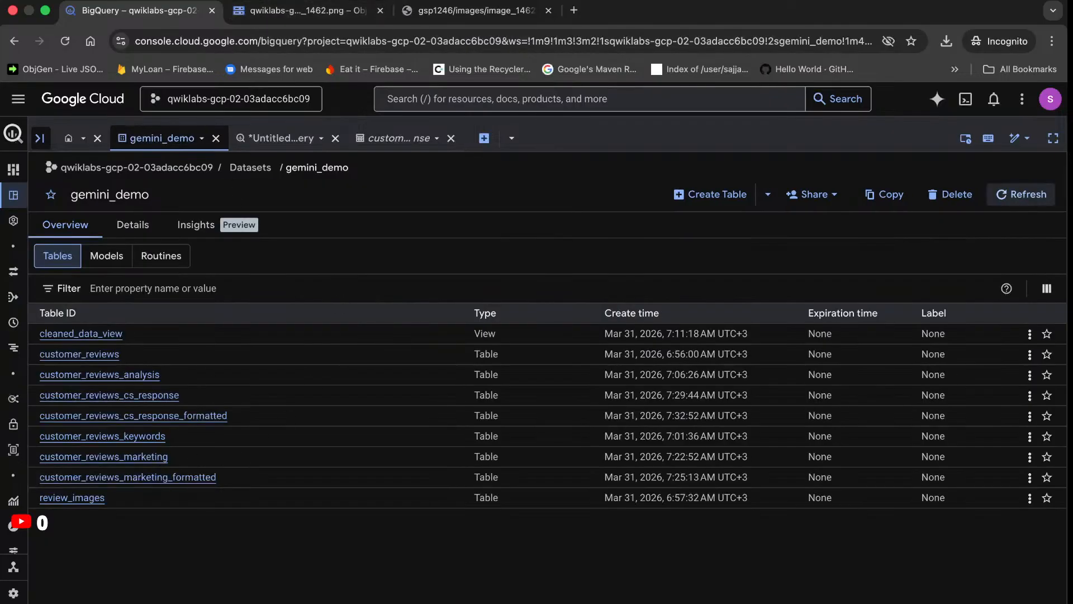
# Switch to the Google Skills lab, copy the SELECT query for gemini_demo.customer_reviews_cs_response_formatted, and return to the BigQuery console
pyautogui.click(372, 1)
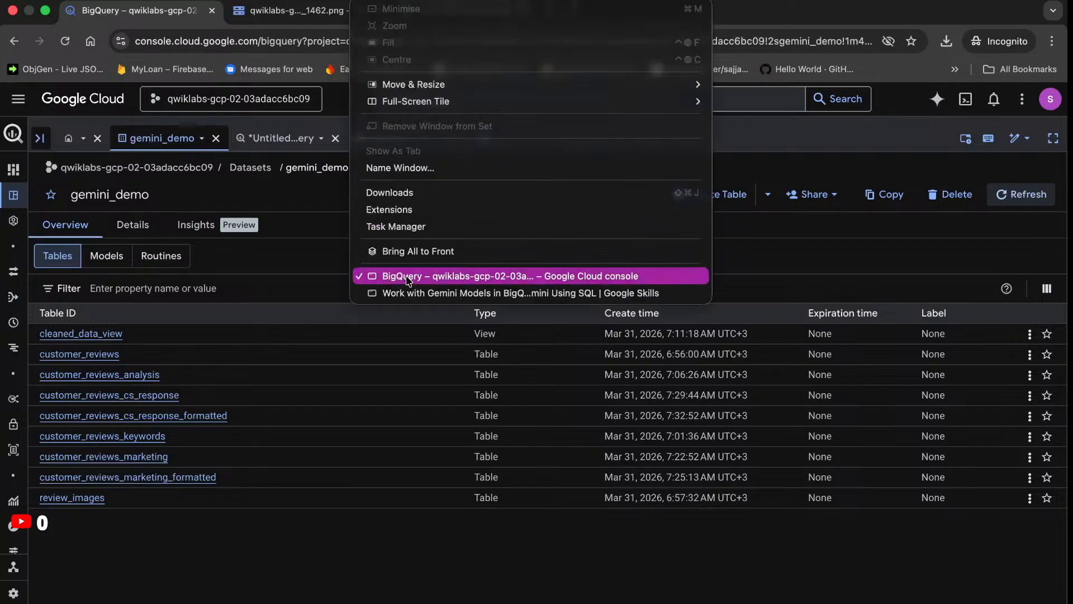
pyautogui.click(410, 297)
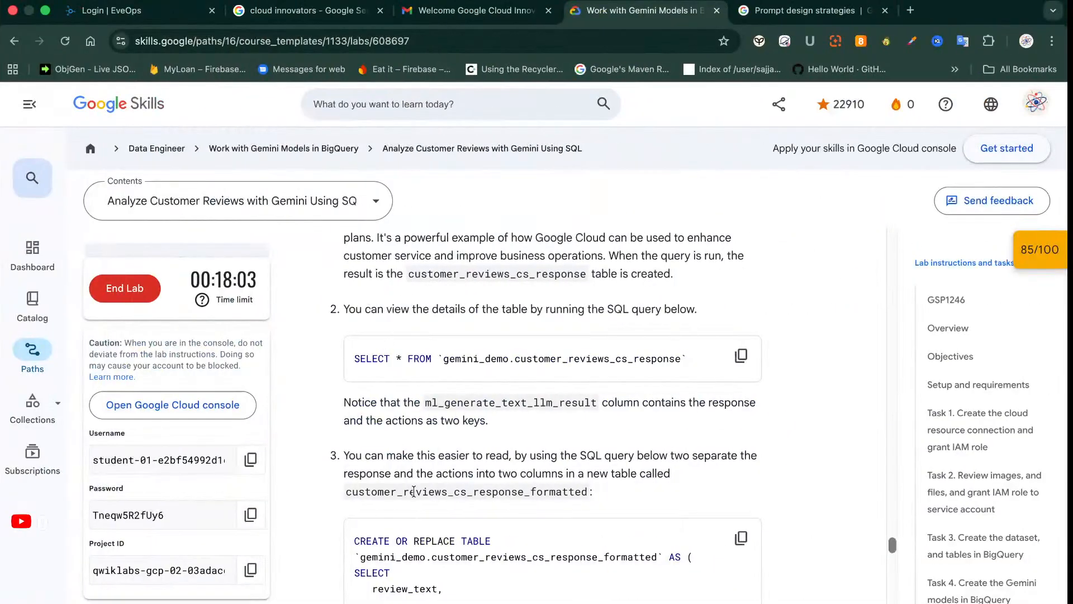
pyautogui.scroll(-2, 747, 414)
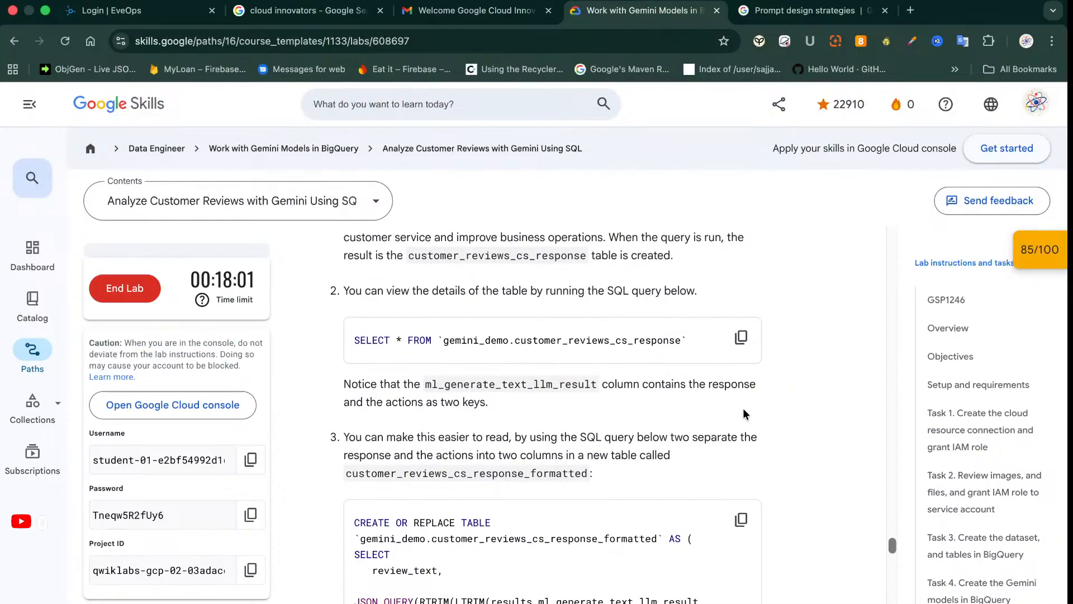
pyautogui.scroll(-8, 746, 414)
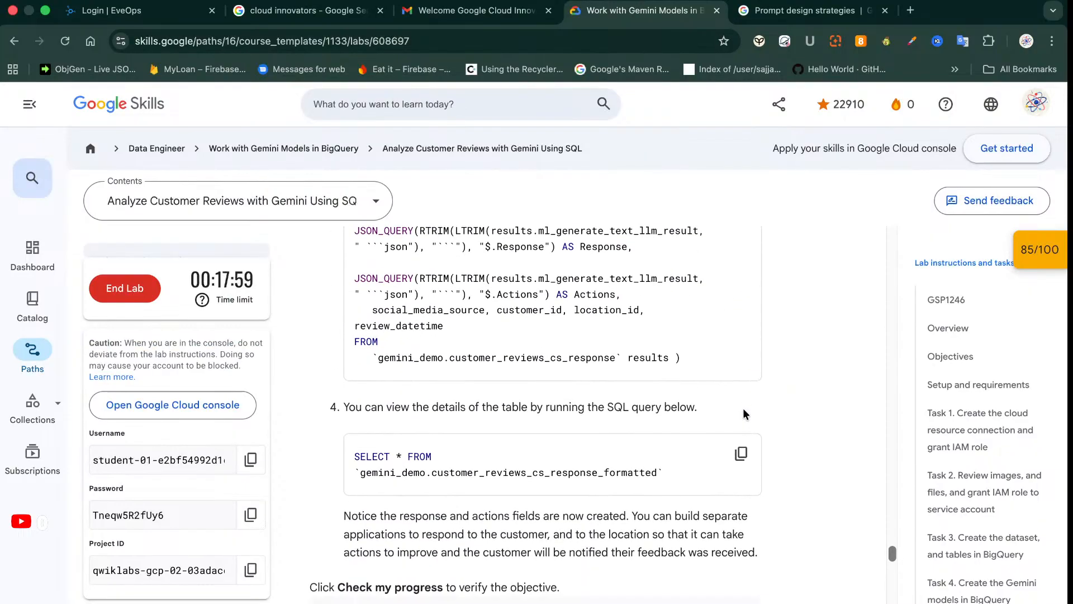
pyautogui.click(742, 455)
pyautogui.click(420, 1)
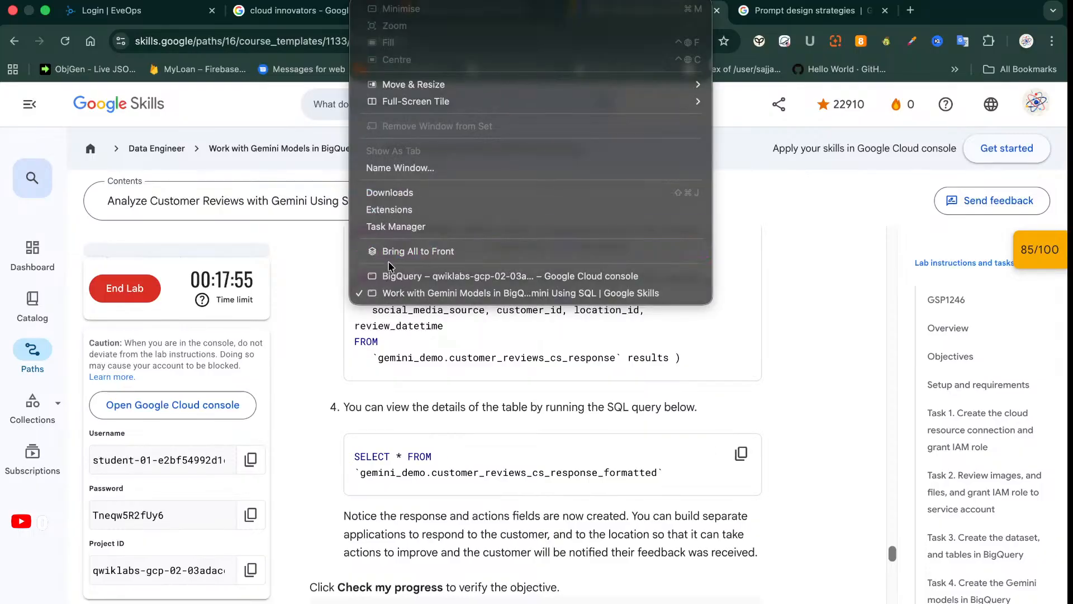
pyautogui.click(390, 282)
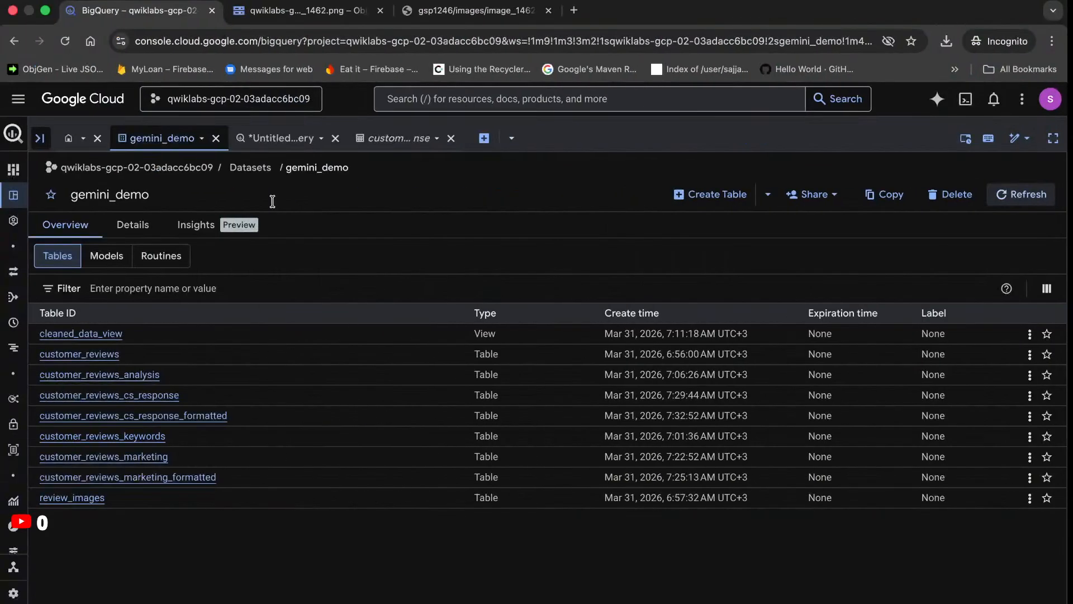
# Replace the untitled query with SELECT * FROM `gemini_demo.customer_reviews_cs_response_formatted` and run it
pyautogui.click(282, 142)
pyautogui.click(323, 234)
pyautogui.press('super+a')
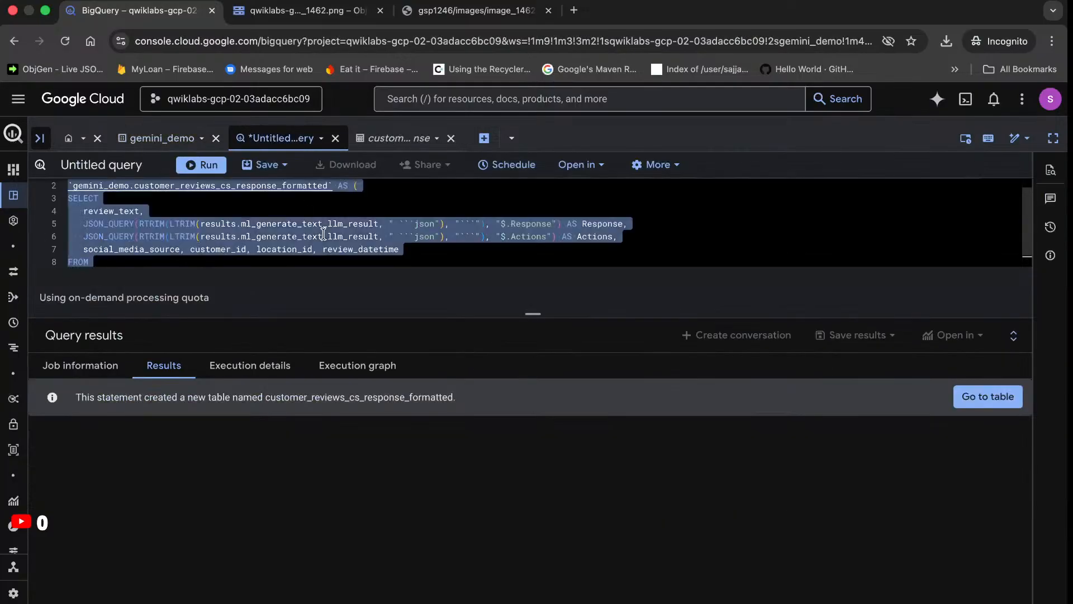
pyautogui.press('super+v')
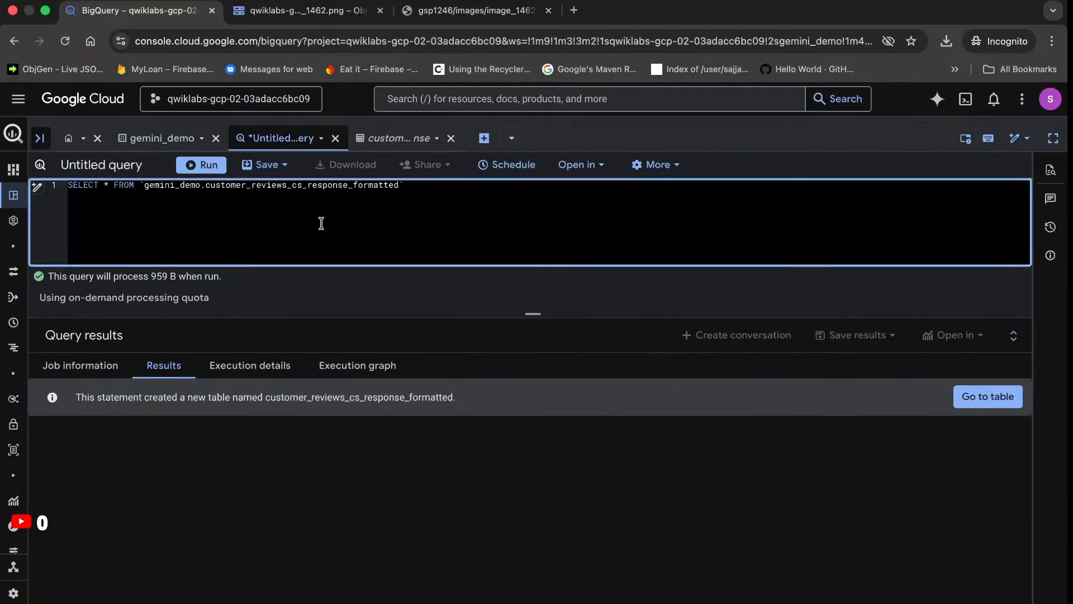
pyautogui.click(202, 165)
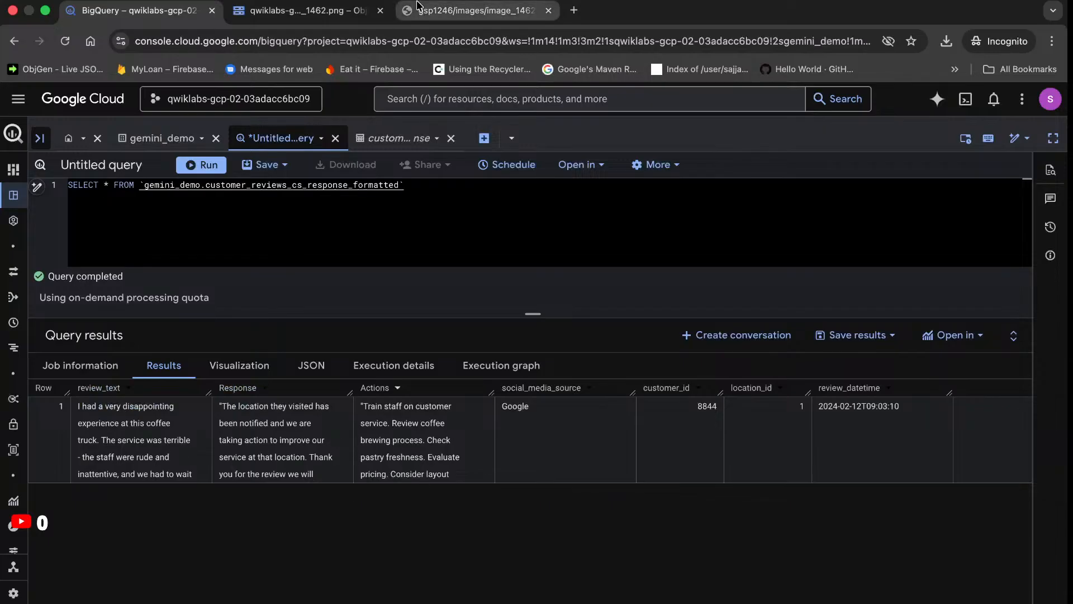
# Switch to the Google Skills lab and check progress on the "Respond to customer reviews" objective
pyautogui.click(376, 0)
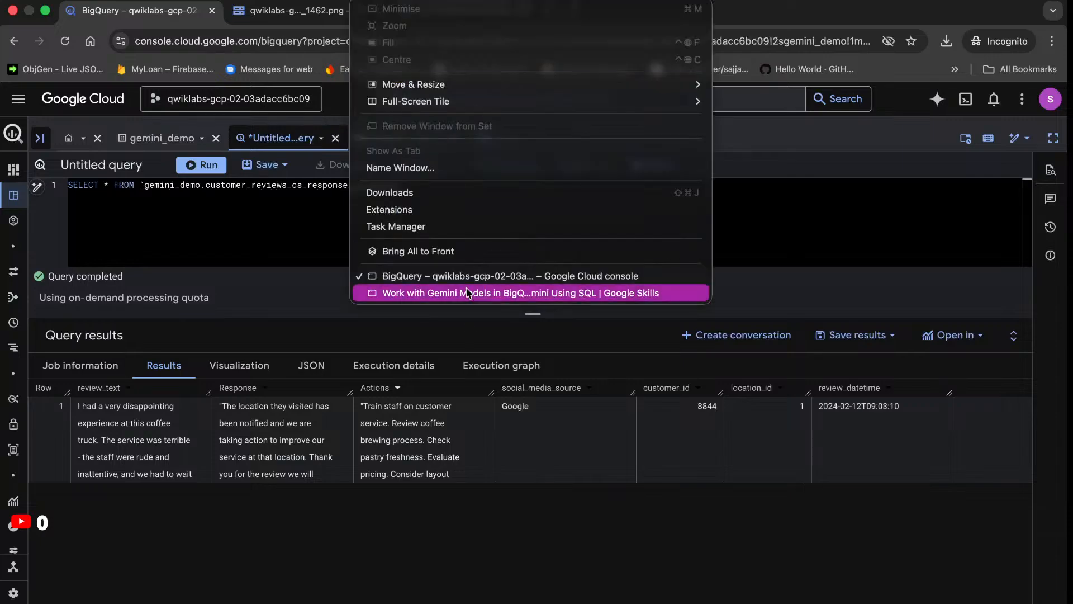
pyautogui.click(492, 293)
pyautogui.scroll(-5, 447, 357)
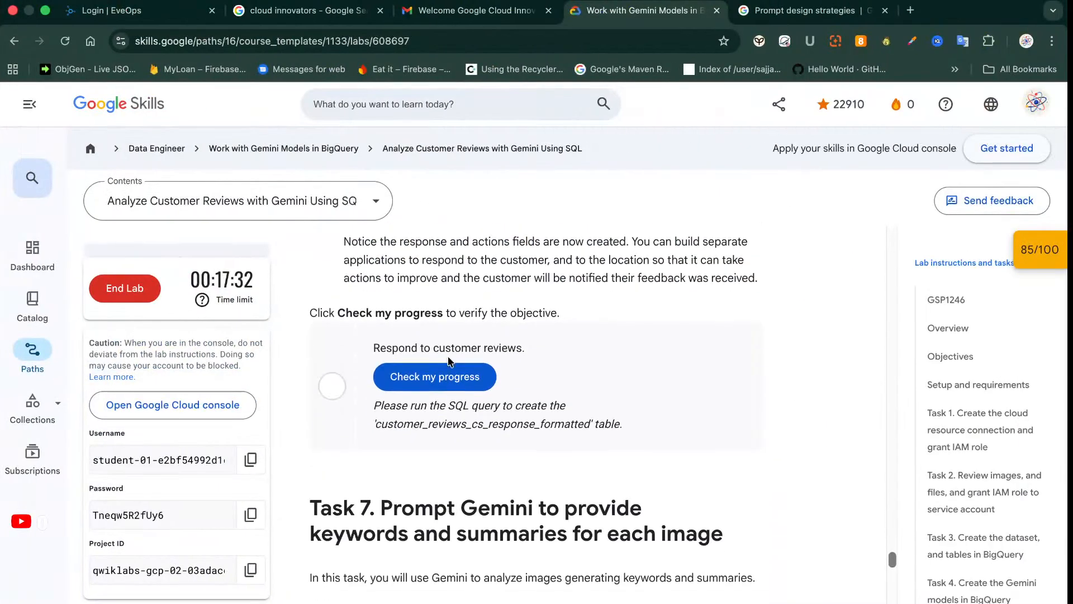
pyautogui.click(439, 376)
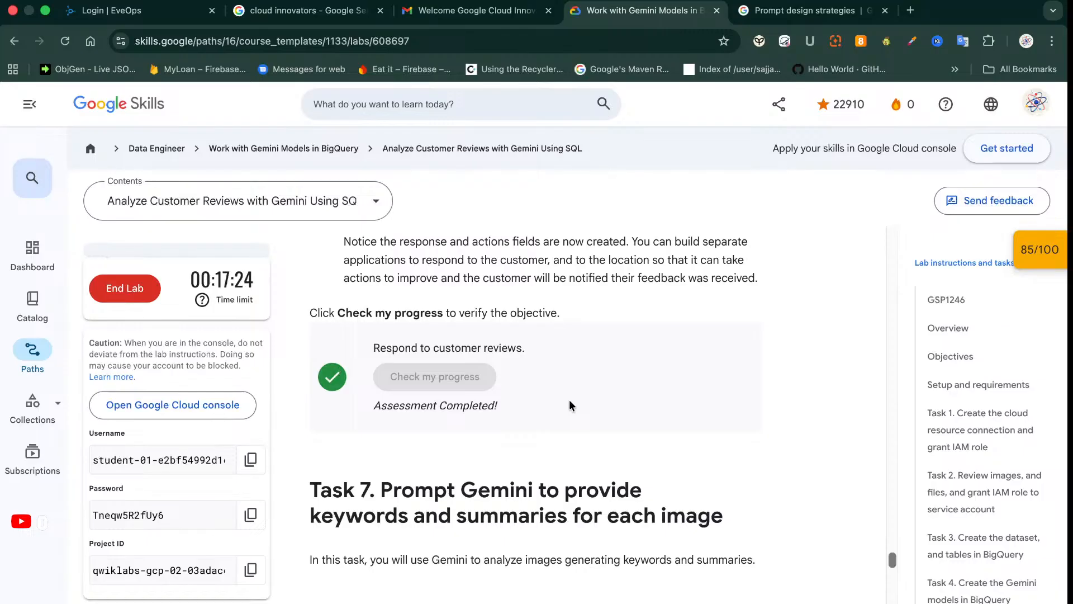
# Examine the Task 7 instructions on image keywords and summaries, including the query that creates the gemini_demo.review_images_results table
pyautogui.scroll(-6, 569, 400)
pyautogui.scroll(-15, 569, 401)
pyautogui.scroll(10, 569, 400)
pyautogui.scroll(10, 569, 400)
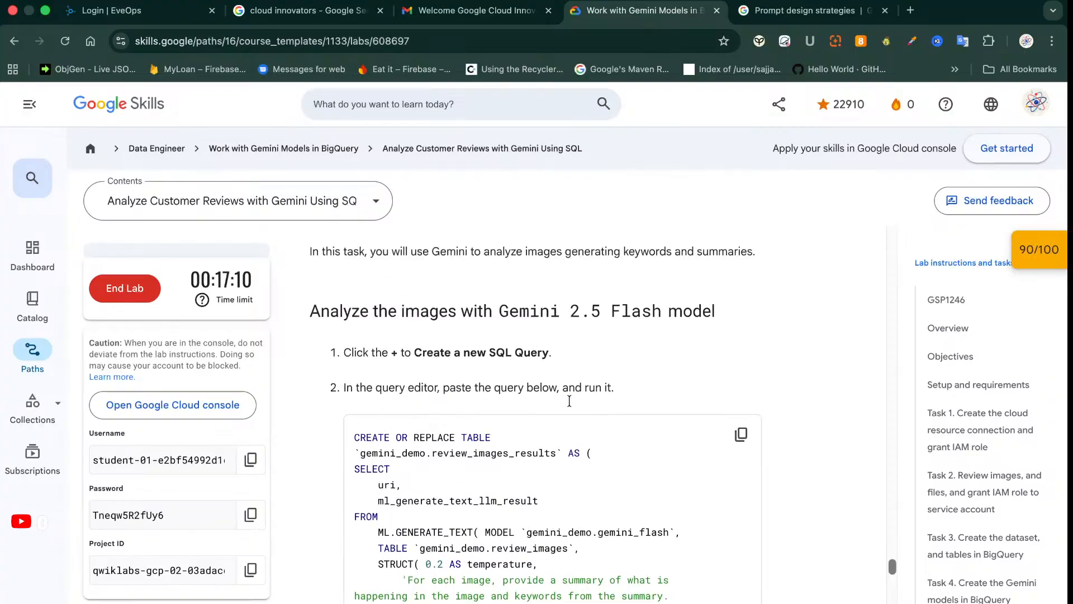
pyautogui.scroll(3, 570, 401)
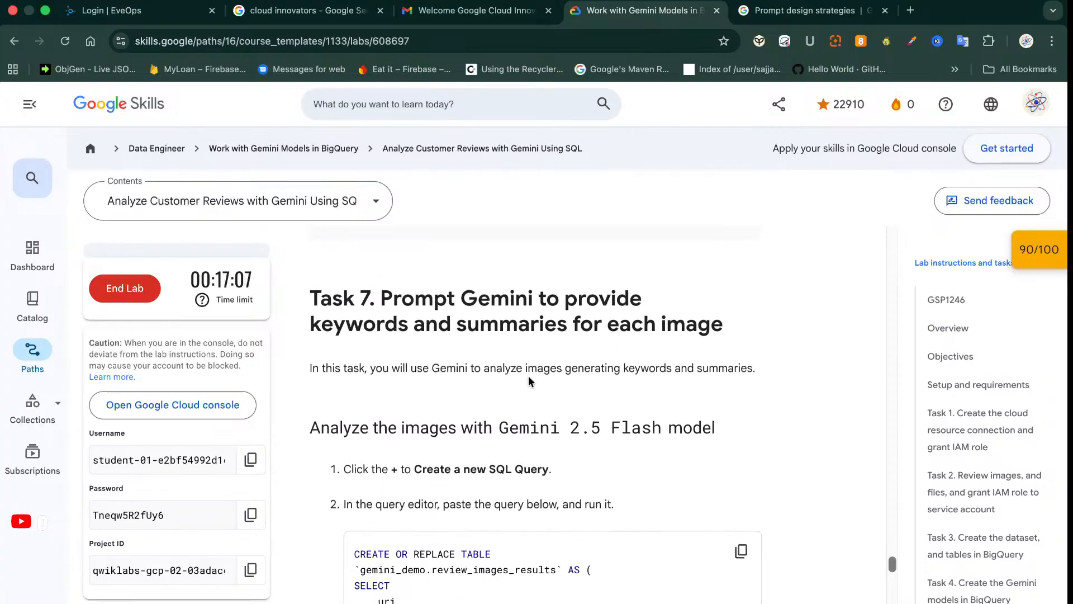
pyautogui.scroll(-1, 529, 381)
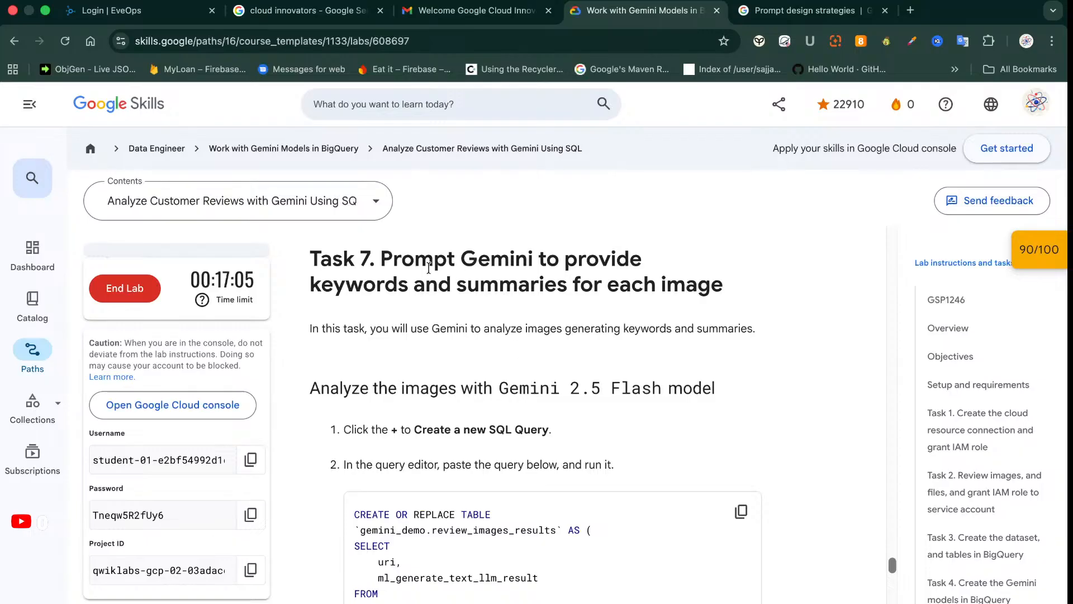
pyautogui.moveTo(382, 256); pyautogui.dragTo(735, 283)
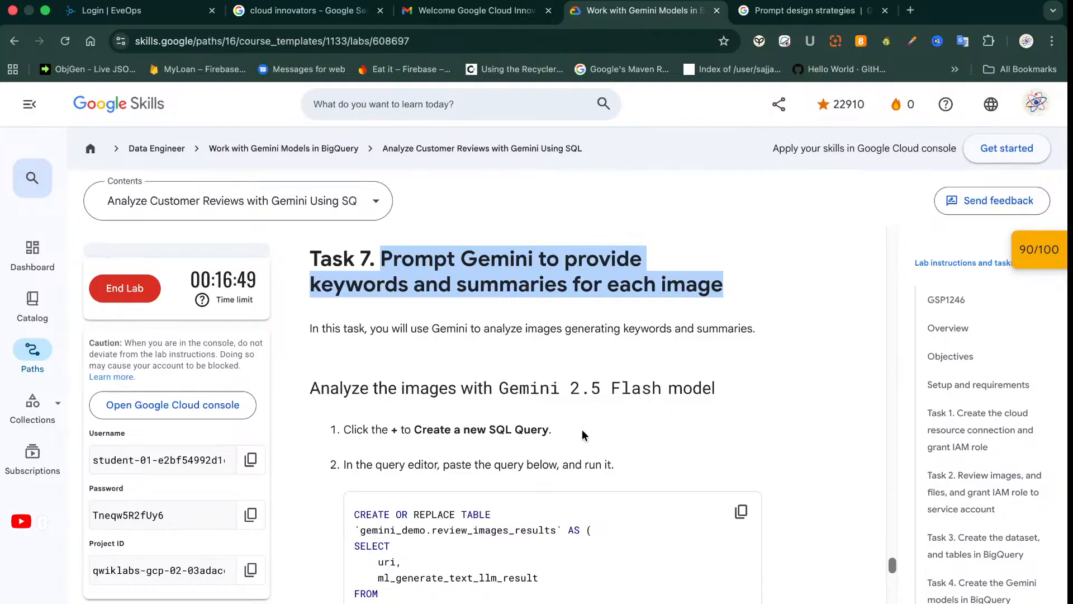
pyautogui.scroll(-2, 584, 436)
pyautogui.scroll(-1, 582, 435)
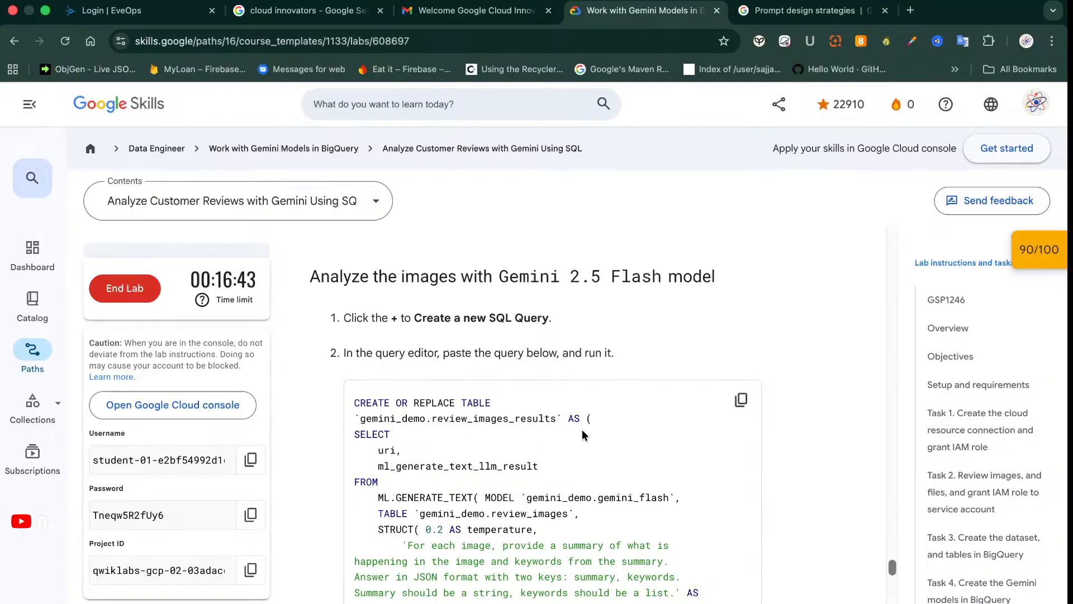
pyautogui.scroll(-2, 581, 430)
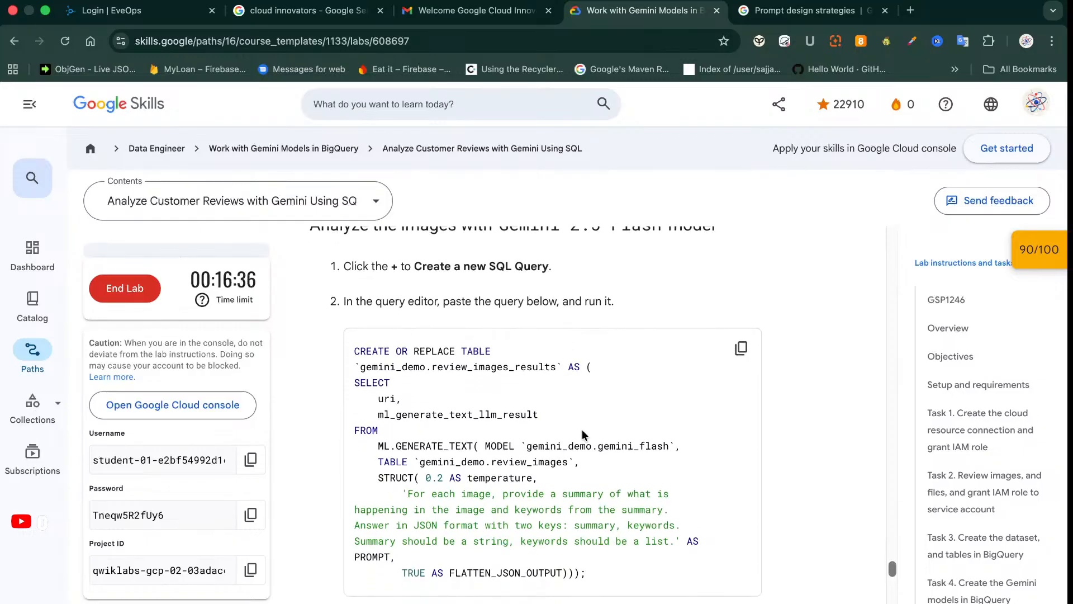
pyautogui.scroll(-1, 582, 430)
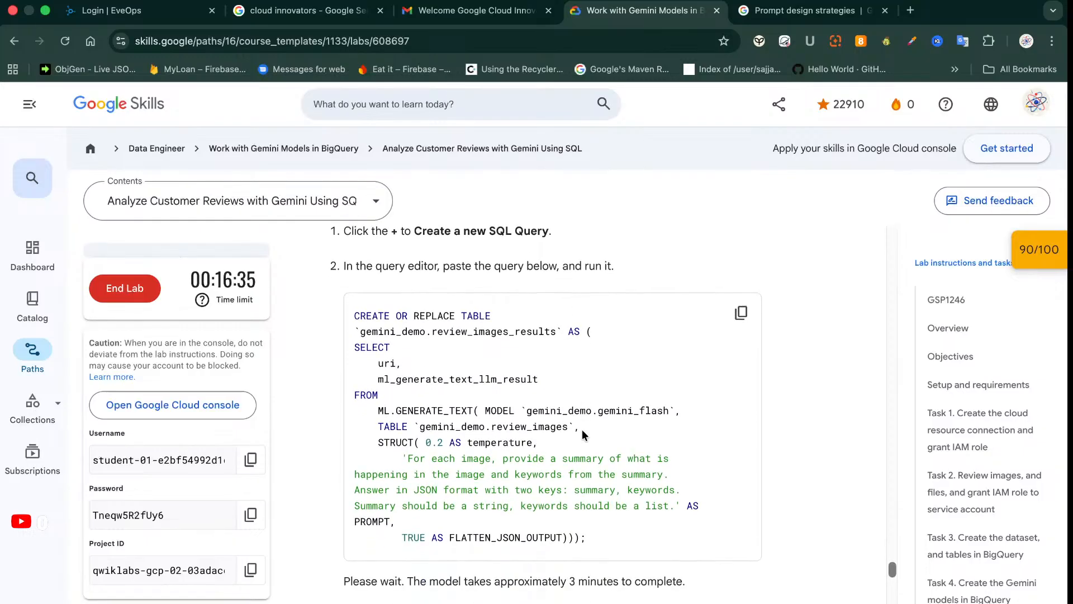
# Copy the Task 7 CREATE OR REPLACE TABLE query for gemini_demo.review_images_results and switch back to the BigQuery console
pyautogui.click(741, 313)
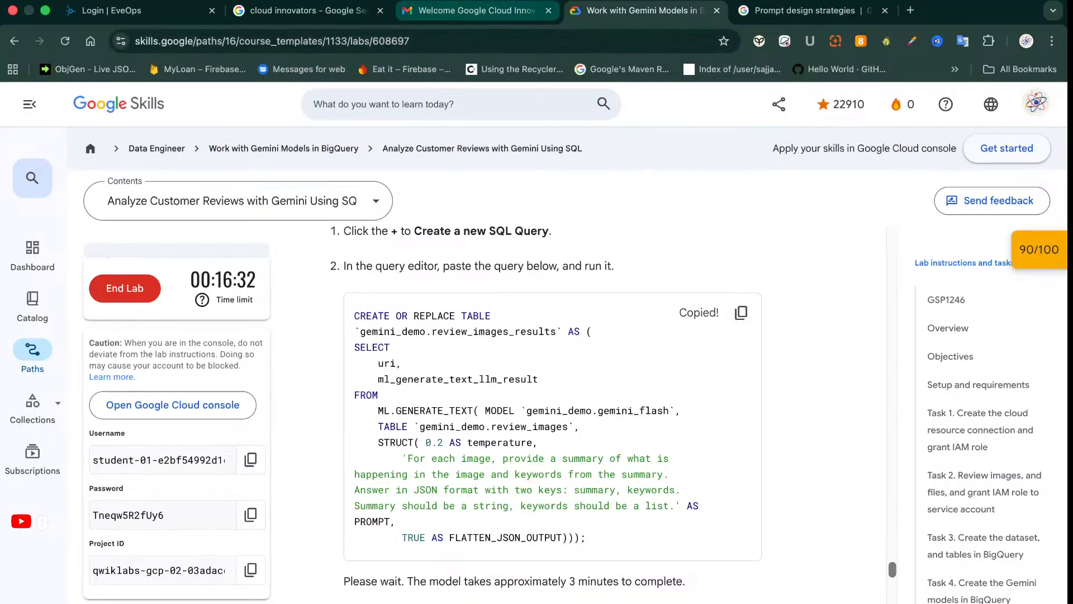
pyautogui.click(372, 0)
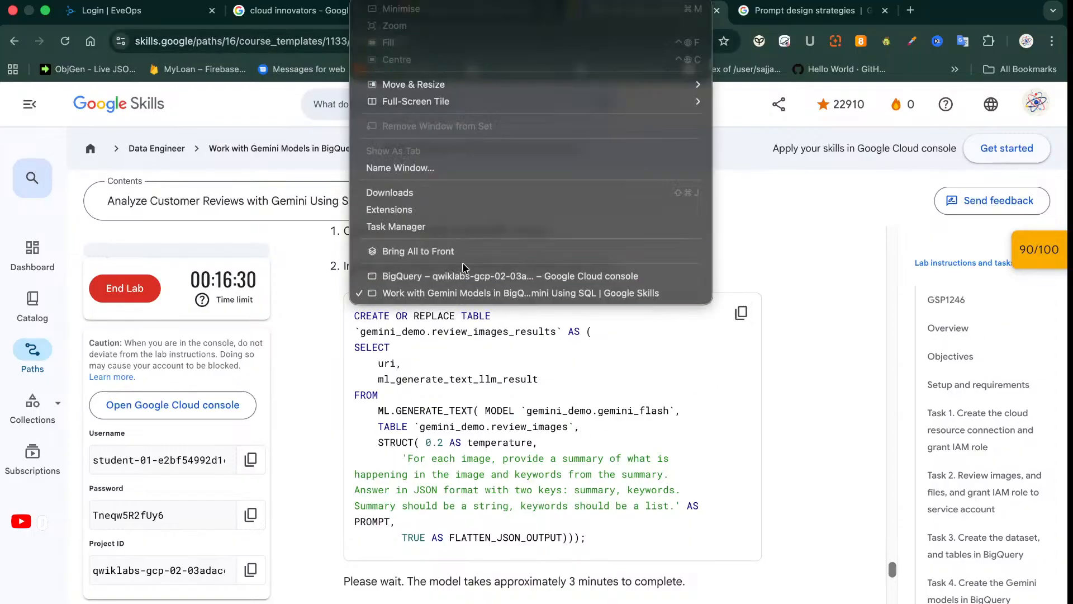
pyautogui.click(462, 275)
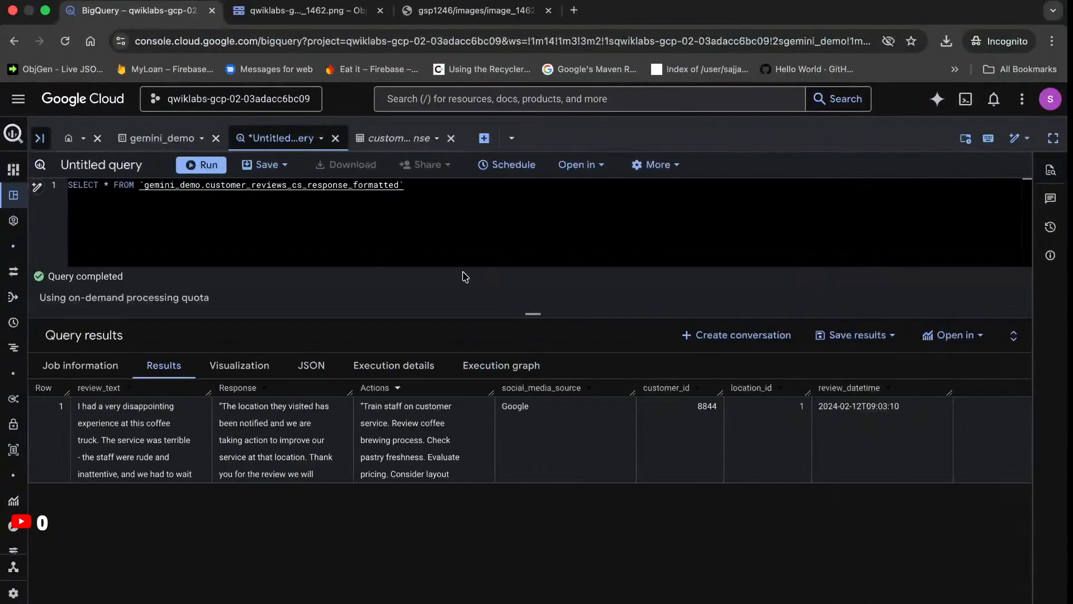
# Replace the untitled query with the copied gemini_demo.review_images_results query and run it
pyautogui.click(324, 184)
pyautogui.press('super+a')
pyautogui.press('super+v')
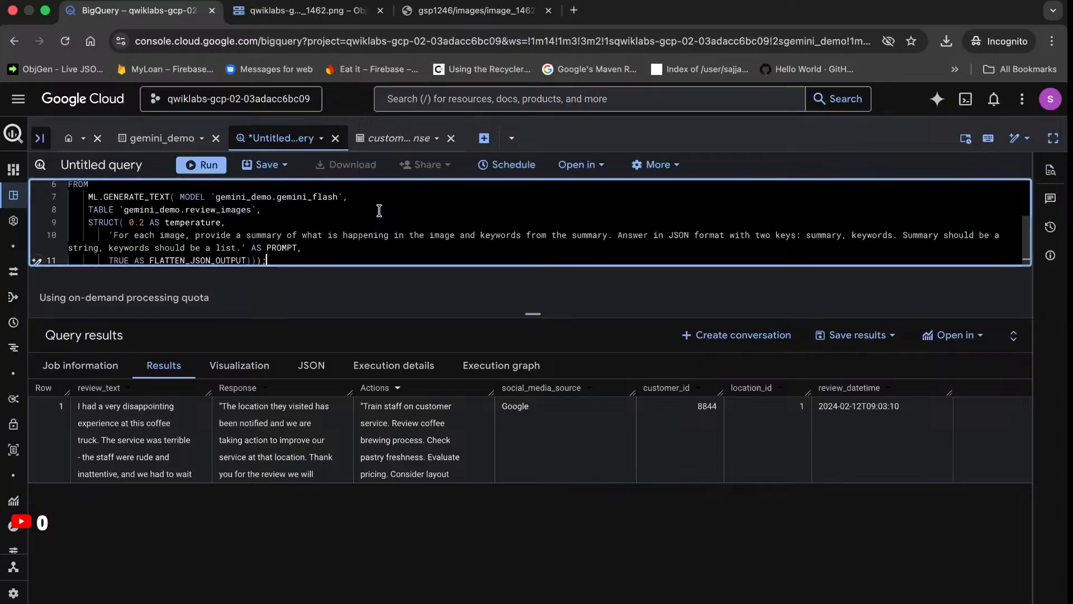
pyautogui.click(203, 164)
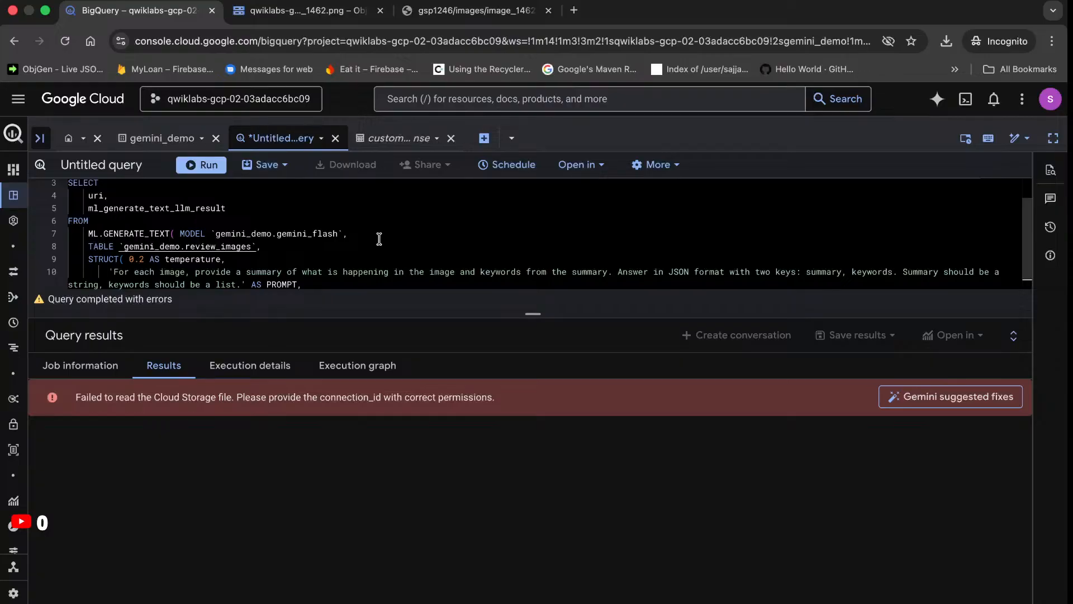
# Enlarge the query editor area and review the full review_images_results query
pyautogui.scroll(1, 378, 229)
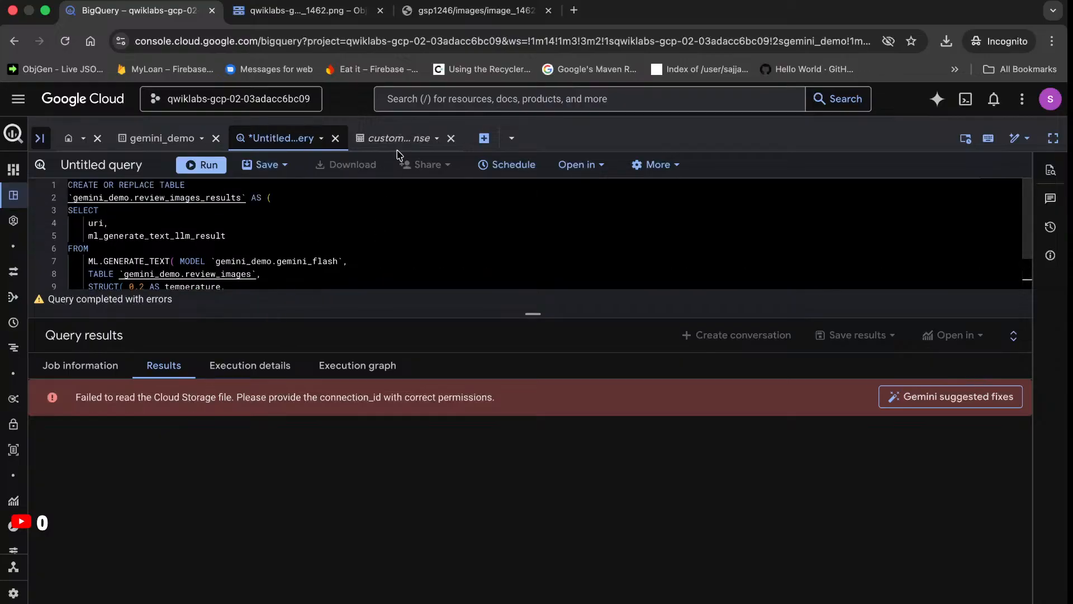
pyautogui.scroll(-1, 394, 215)
pyautogui.scroll(-1, 393, 216)
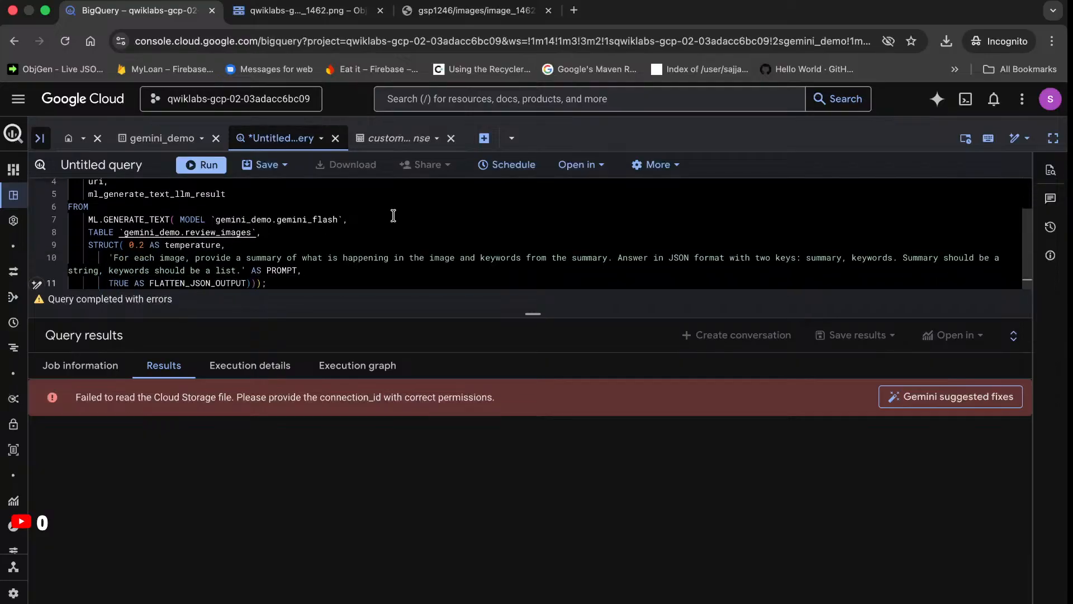
pyautogui.moveTo(533, 313); pyautogui.dragTo(547, 426)
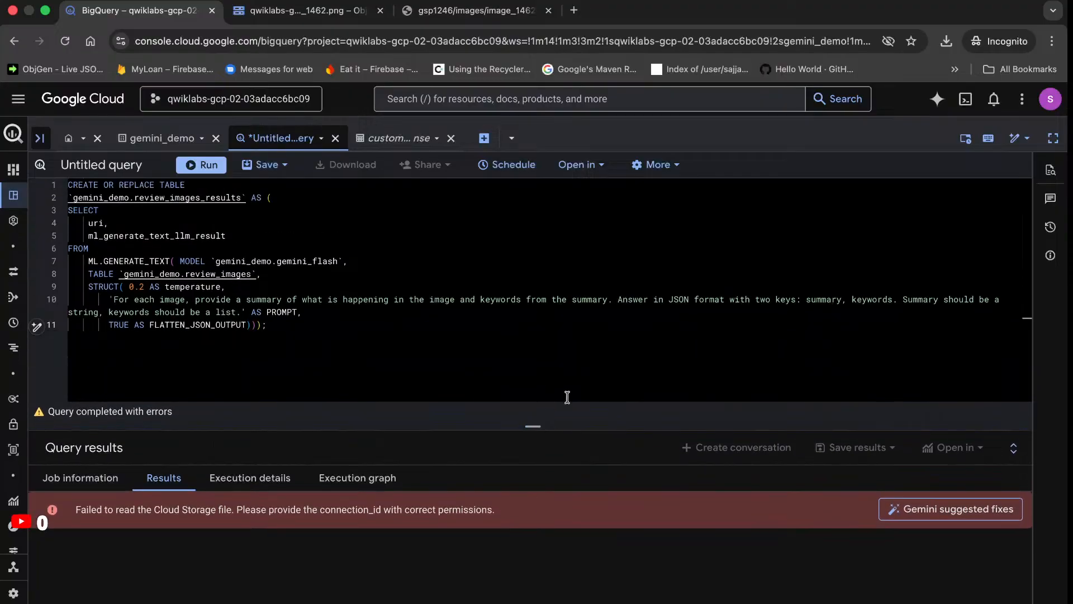
# Request Gemini's suggested fixes for the query in Cloud Assist and open the review_images table beside the editor while reading the answer
pyautogui.click(907, 510)
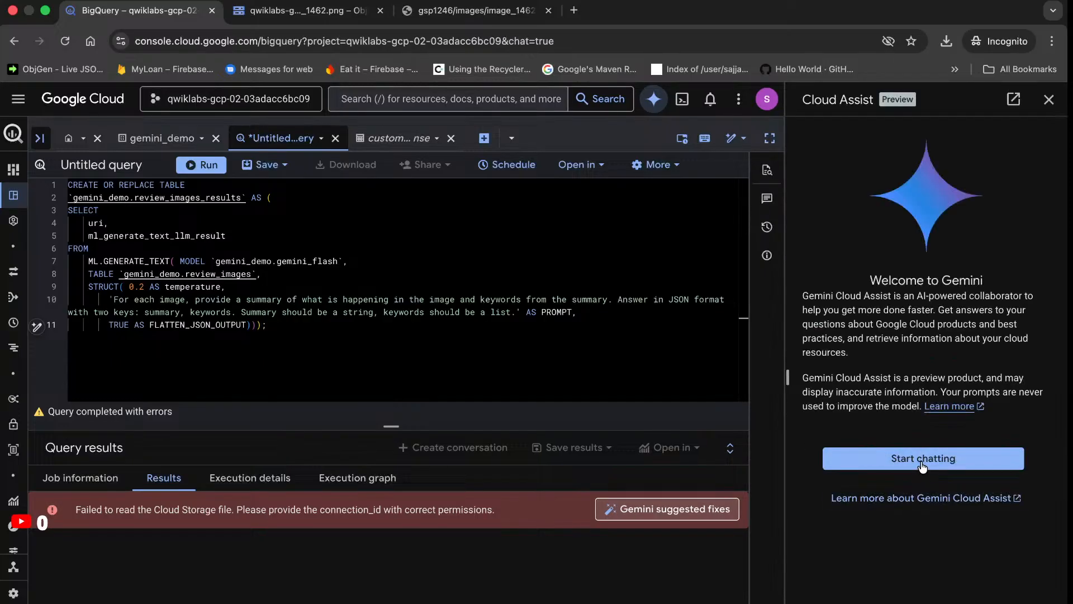
pyautogui.click(922, 467)
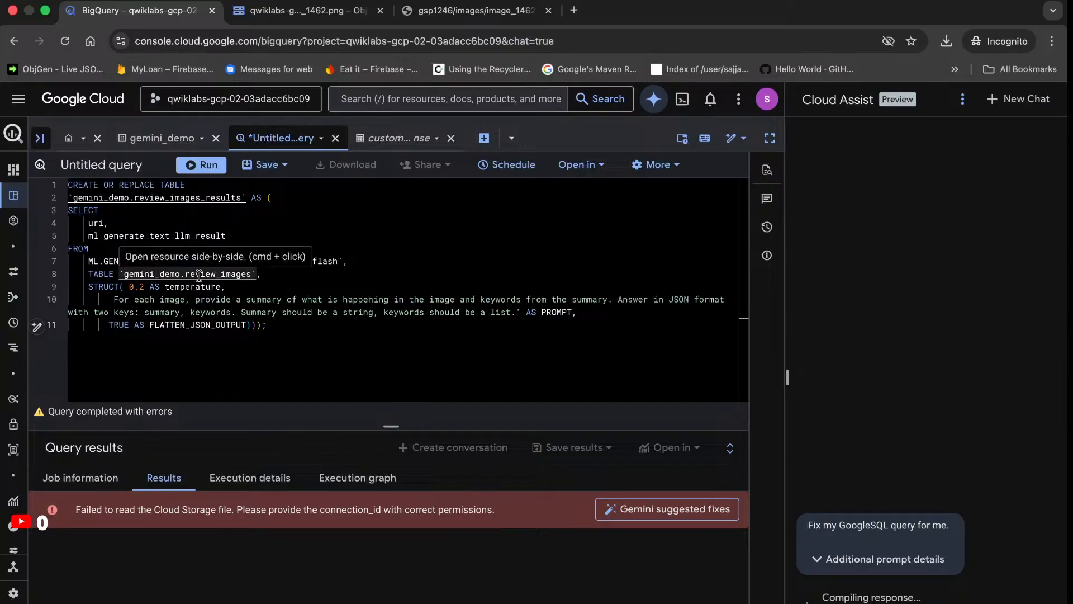
pyautogui.keyDown('super'); pyautogui.click(199, 274); pyautogui.keyUp('super')
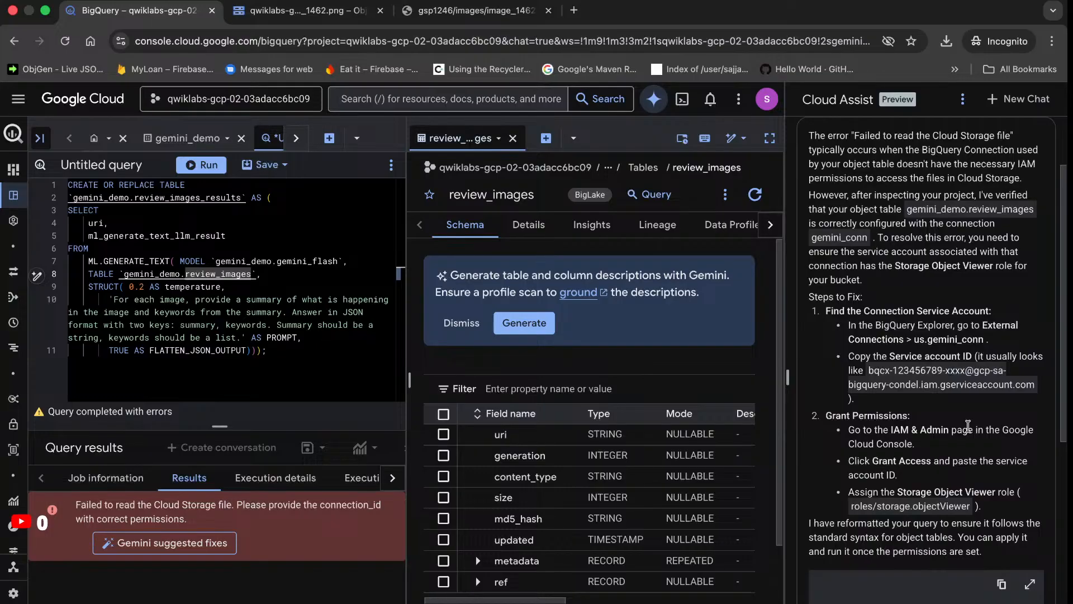
pyautogui.scroll(2, 968, 425)
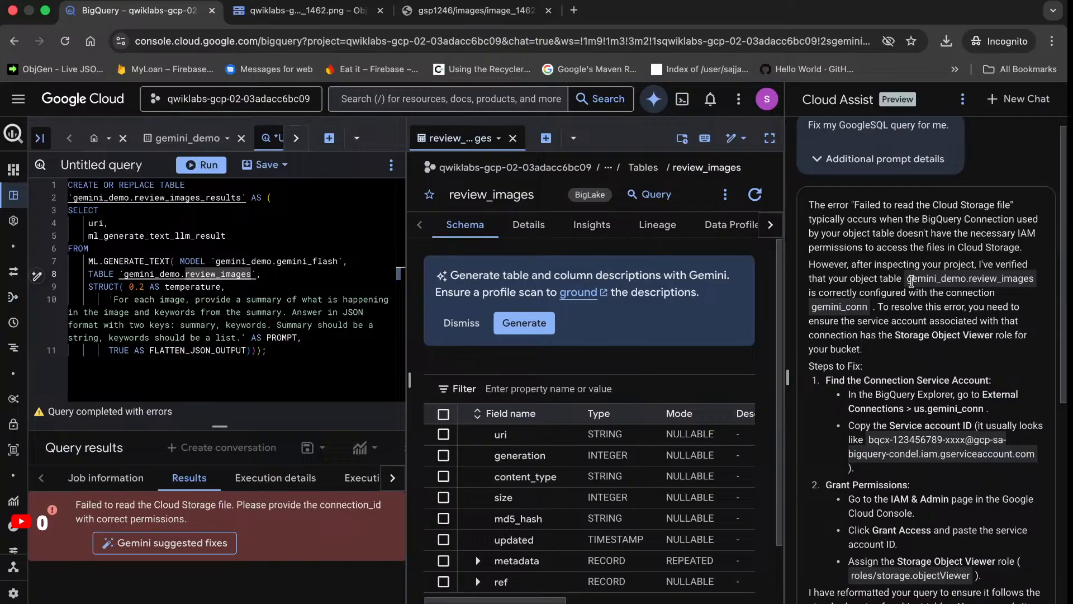
# Replace the query with Gemini's reformatted review_images_results version from Cloud Assist, run it, and close the review_images table tab
pyautogui.scroll(-2, 905, 303)
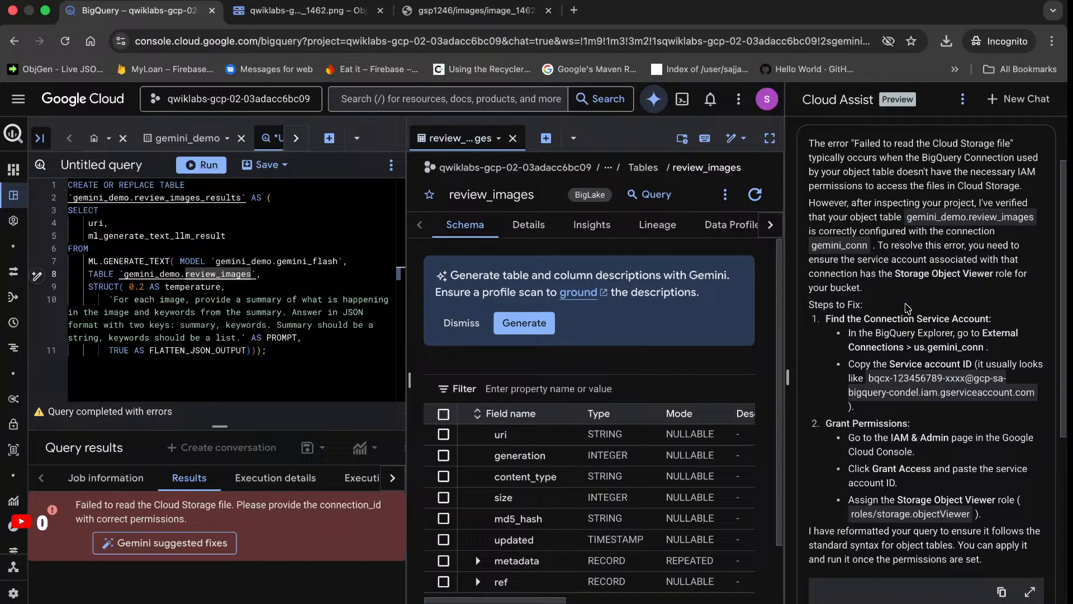
pyautogui.scroll(-5, 907, 306)
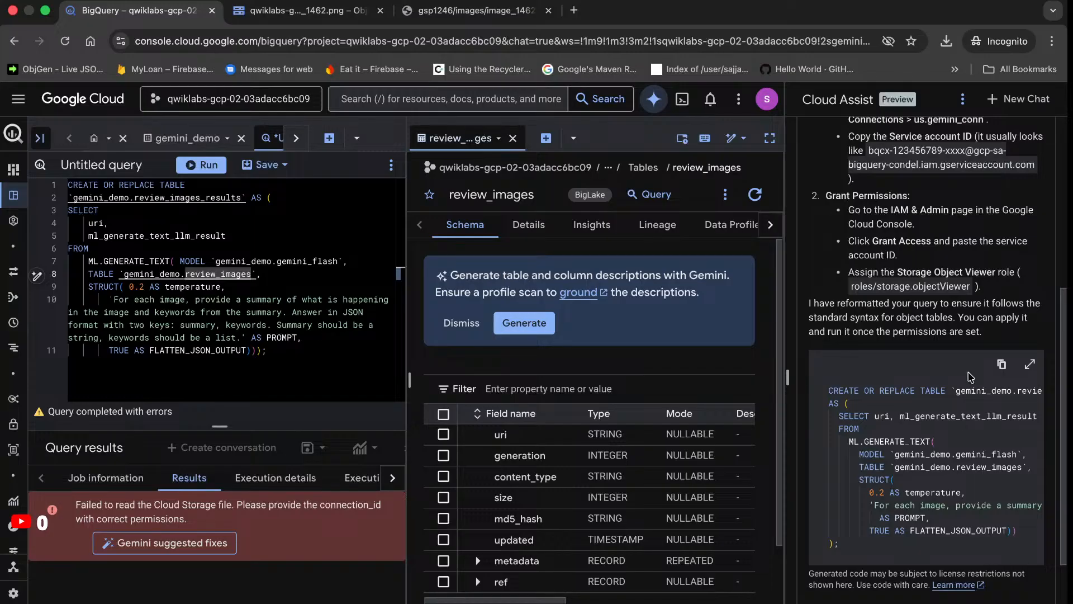
pyautogui.scroll(-1, 971, 378)
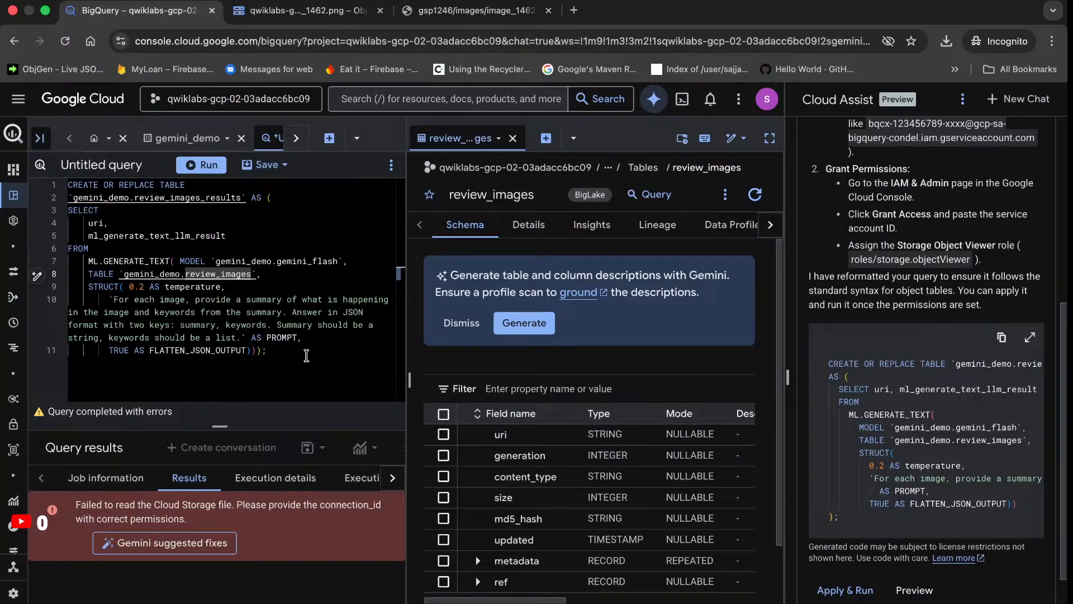
pyautogui.click(307, 355)
pyautogui.press('super+a')
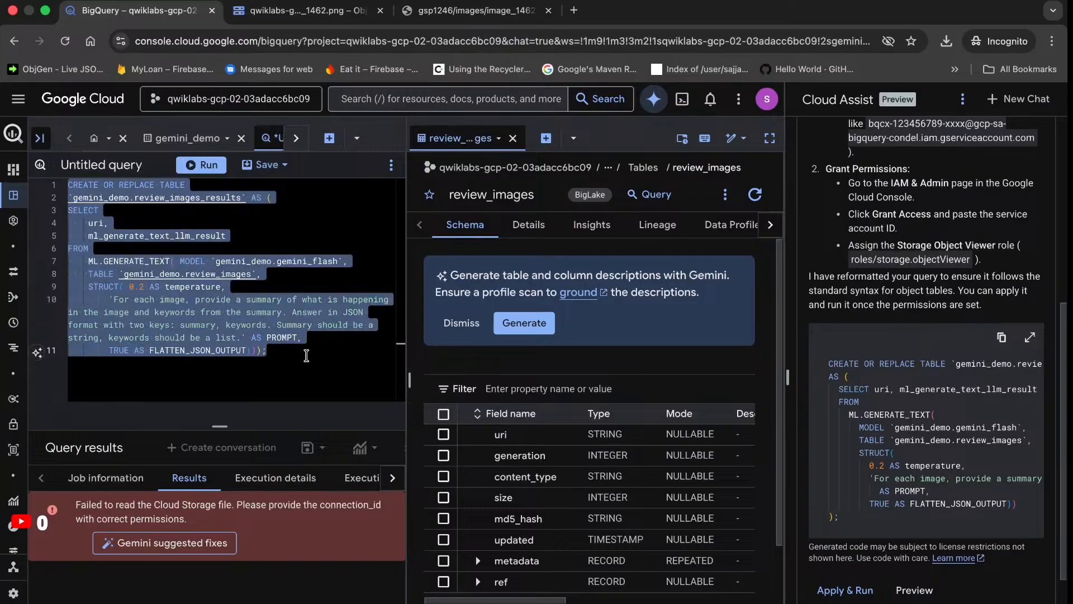
pyautogui.write("CREATE OR REPLACE TABLE `gemini_demo.review_images_results` AS (   SELECT uri, ml_generate_text_llm_result   FROM     ML.GENERATE_TEXT(       MODEL `gemini_demo.gemini_flash`,       TABLE `gemini_demo.review_images`,       STRUCT(         0.2 AS temperature,         'For each image, provide a summary of what is happening in the image and keywords from the summary. Answer in JSON format with two keys: summary, keywords. Summary should be a string, keywords should be a list.'           AS PROMPT,         TRUE AS FLATTEN_JSON_OUTPUT)) );")
pyautogui.click(199, 167)
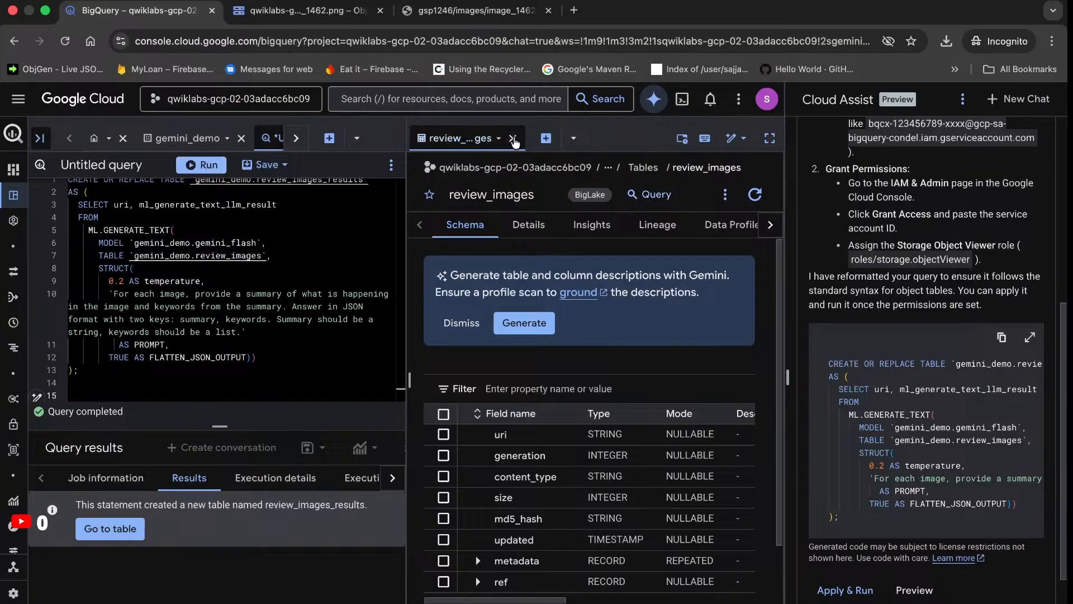
pyautogui.click(512, 139)
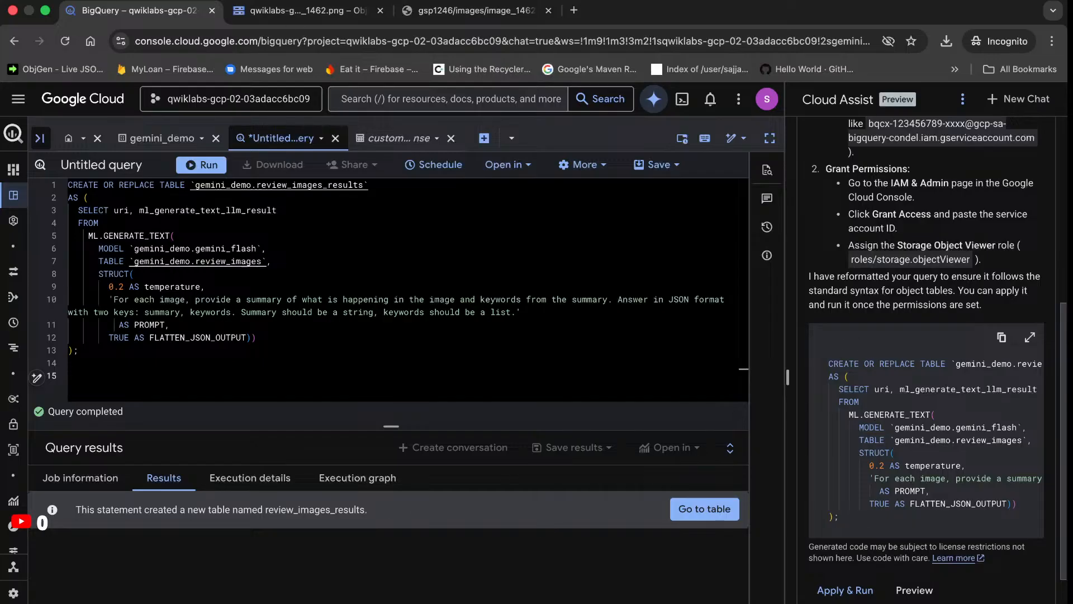
# Switch to the Google Skills lab page and copy the step 5 SELECT query for gemini_demo.review_images_results
pyautogui.click(376, 1)
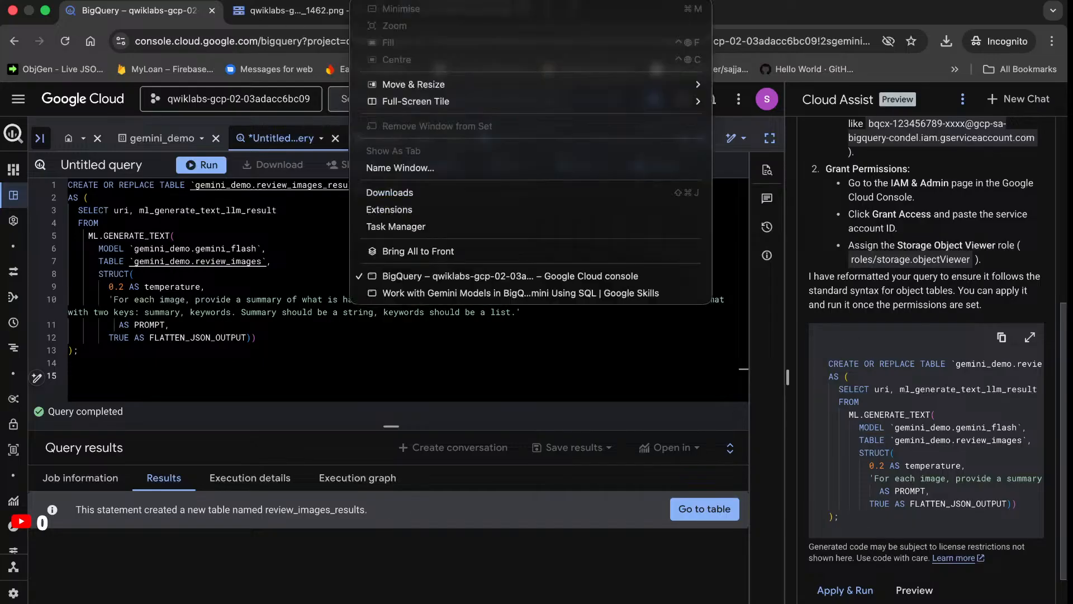
pyautogui.click(386, 293)
pyautogui.scroll(-5, 372, 340)
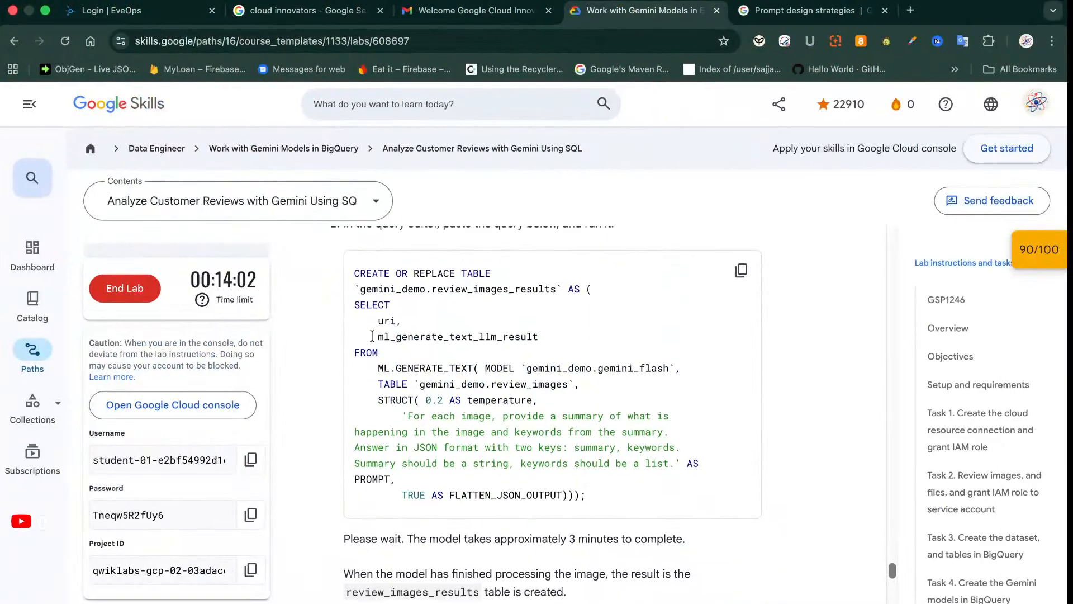
pyautogui.scroll(-1, 373, 339)
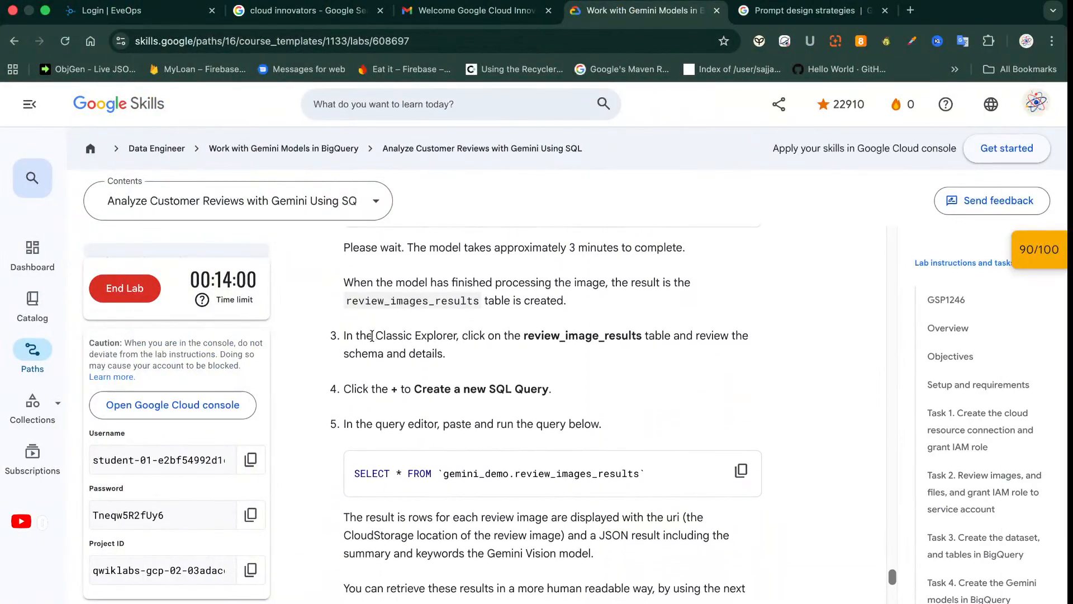
pyautogui.click(740, 453)
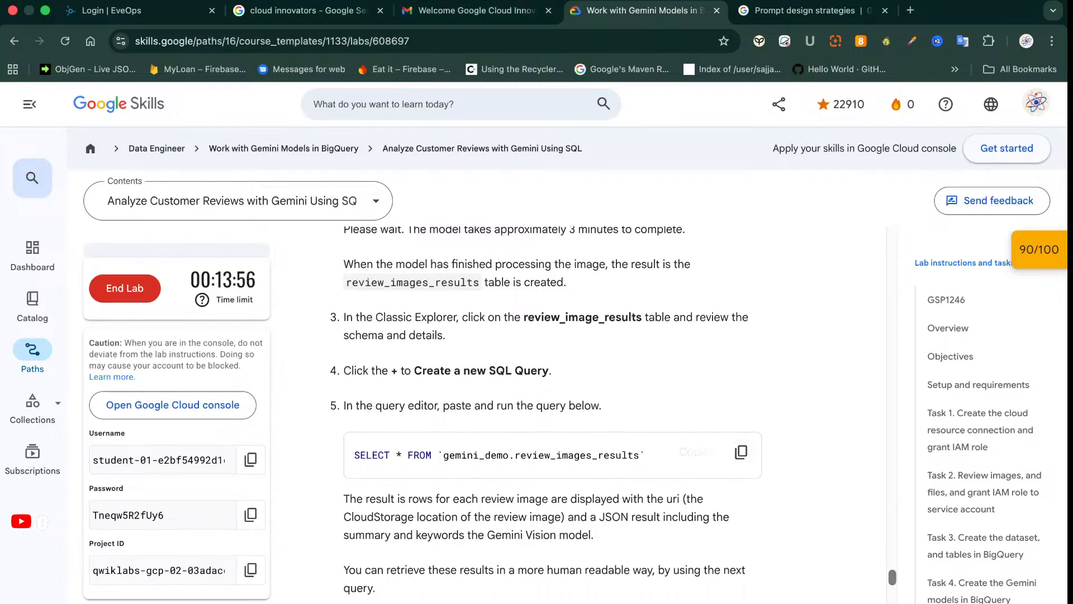
# Return to the BigQuery console, replace the untitled query with SELECT * FROM `gemini_demo.review_images_results`, and run it
pyautogui.click(386, 1)
pyautogui.click(390, 274)
pyautogui.click(237, 352)
pyautogui.press('super+a')
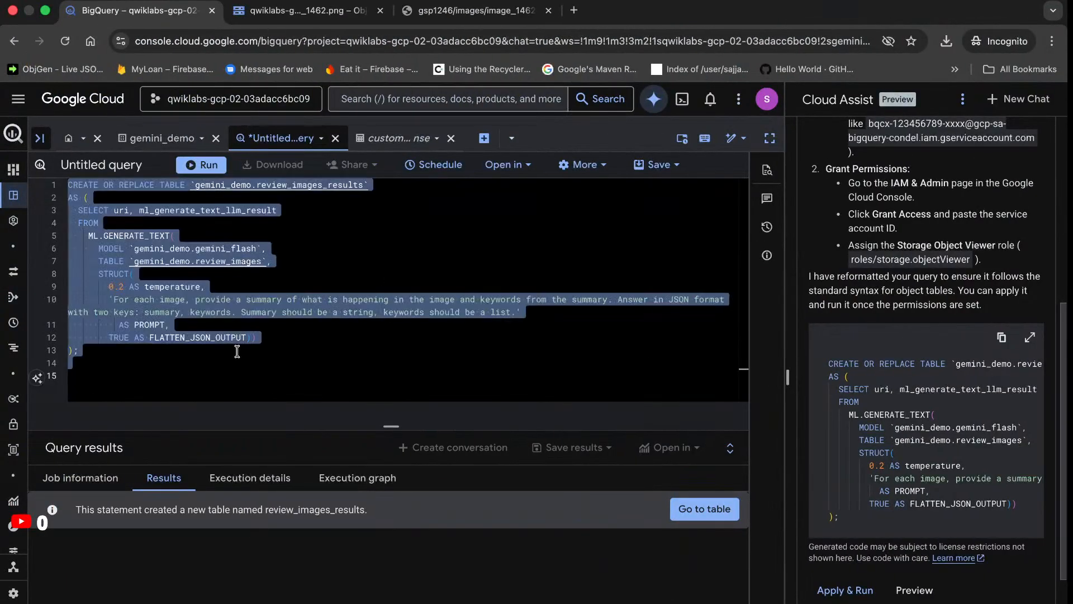
pyautogui.press('super+v')
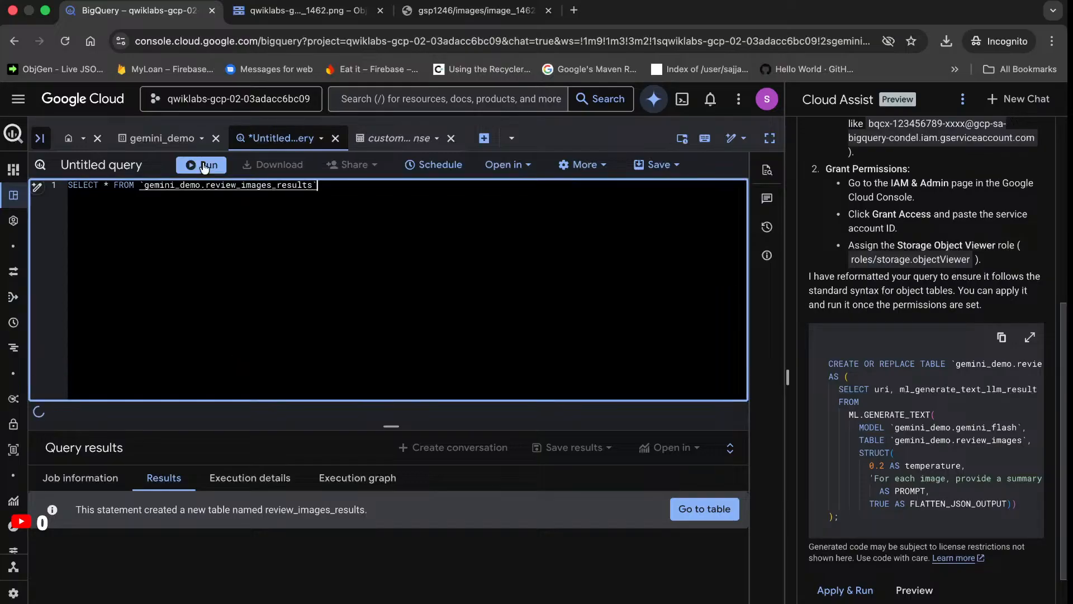
pyautogui.click(205, 165)
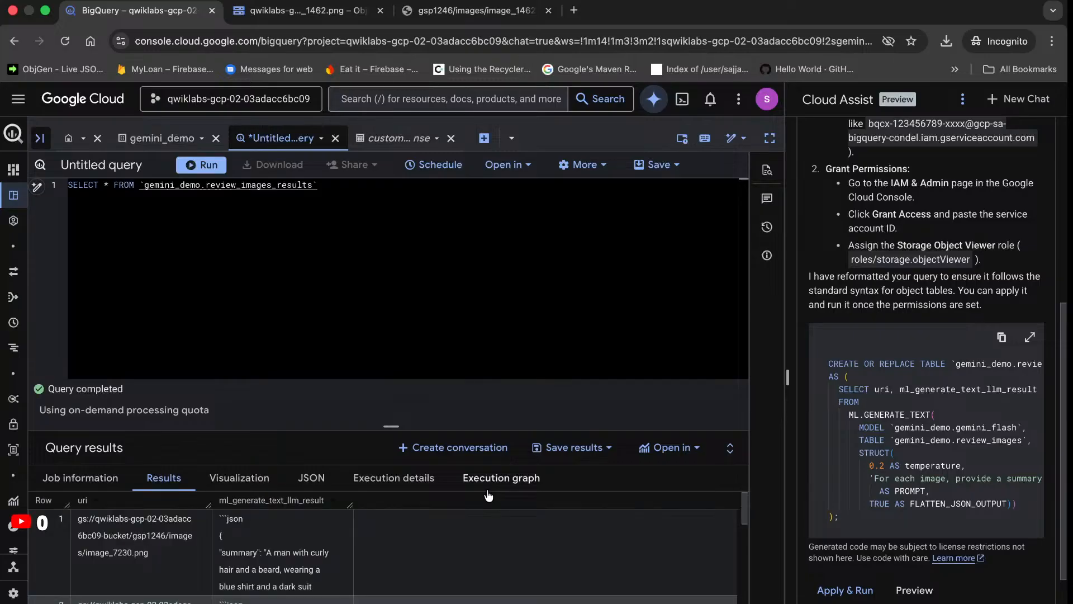
# Enlarge the query results area and review the uri and ml_generate_text_llm_result values for each image
pyautogui.scroll(-2, 438, 545)
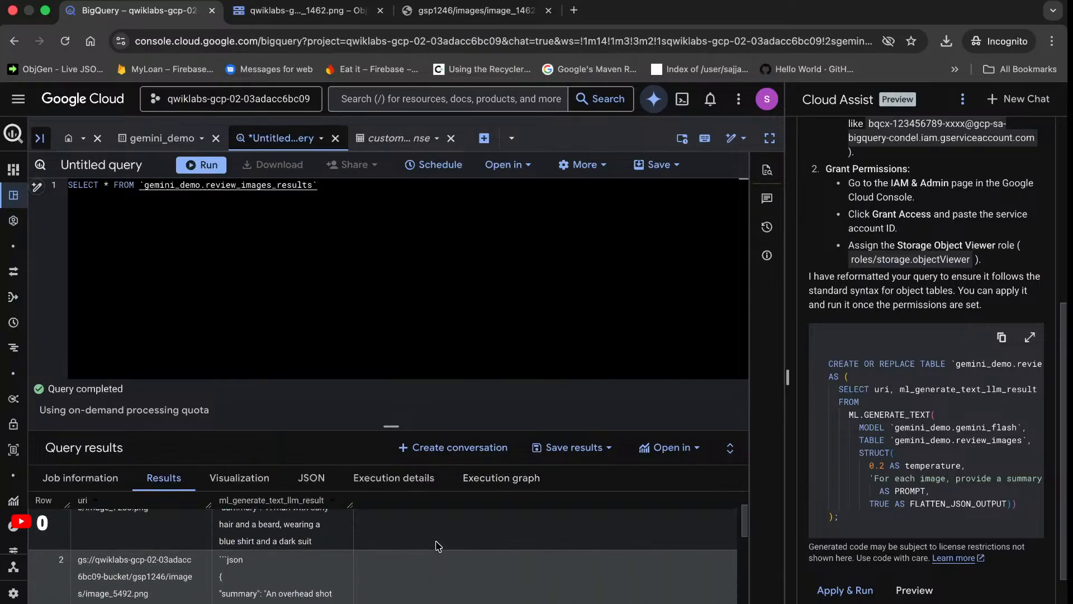
pyautogui.moveTo(390, 425); pyautogui.dragTo(411, 216)
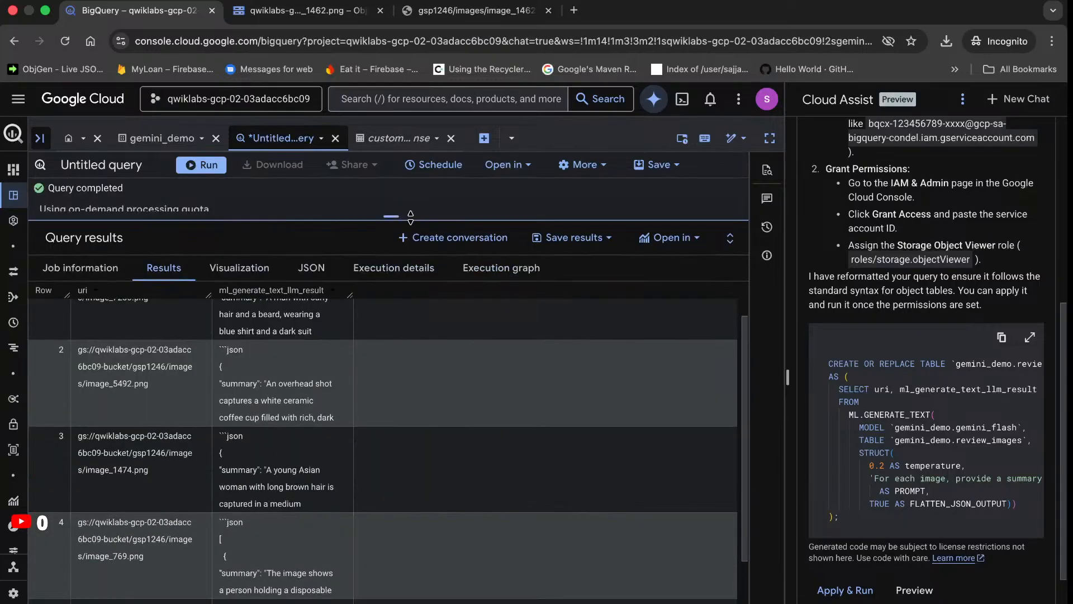
pyautogui.scroll(-2, 326, 401)
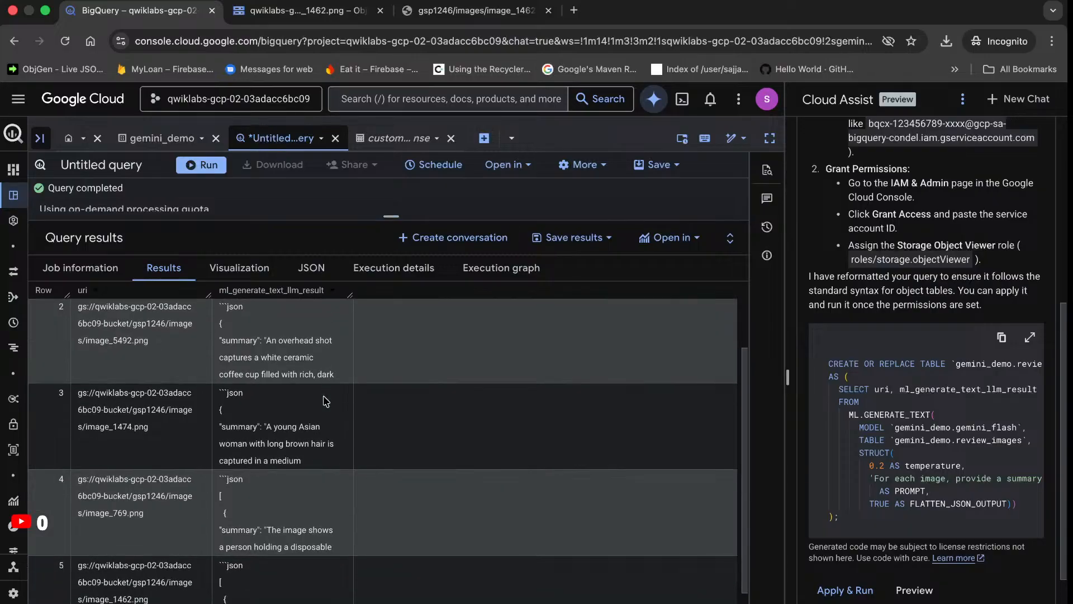
pyautogui.scroll(-1, 300, 522)
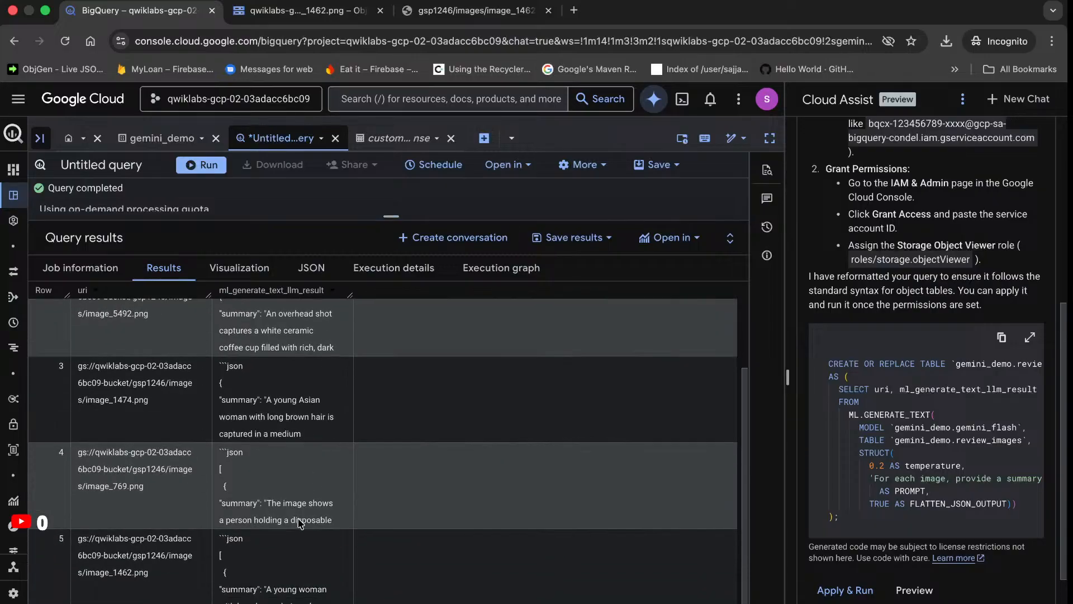
pyautogui.scroll(-1, 300, 523)
pyautogui.scroll(2, 295, 416)
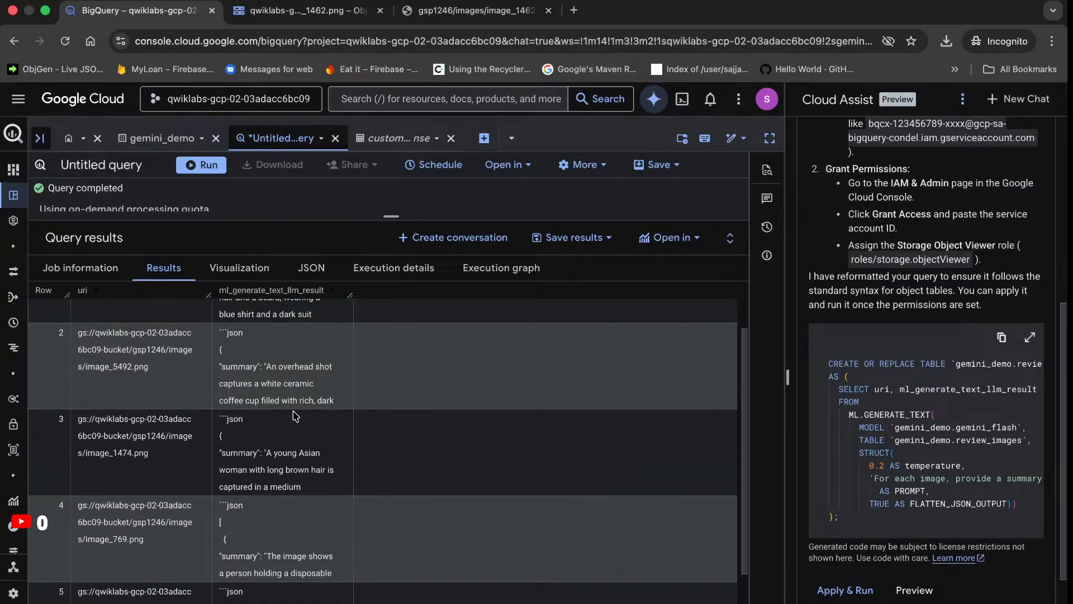
pyautogui.scroll(2, 296, 416)
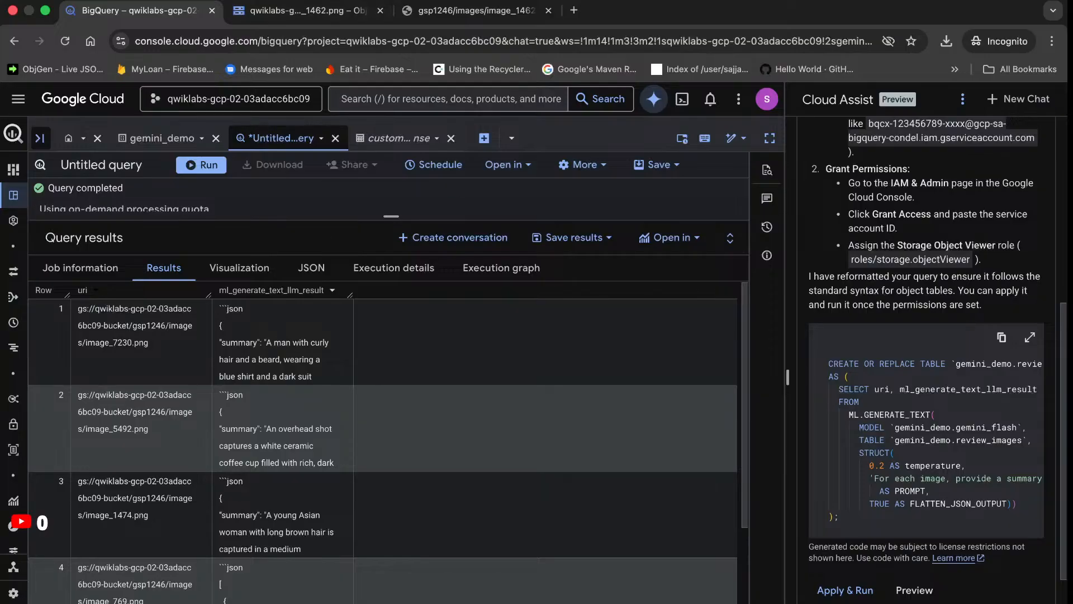
# Switch to the lab page and copy the step 7 CREATE OR REPLACE TABLE query for gemini_demo.review_images_results_formatted
pyautogui.click(381, 1)
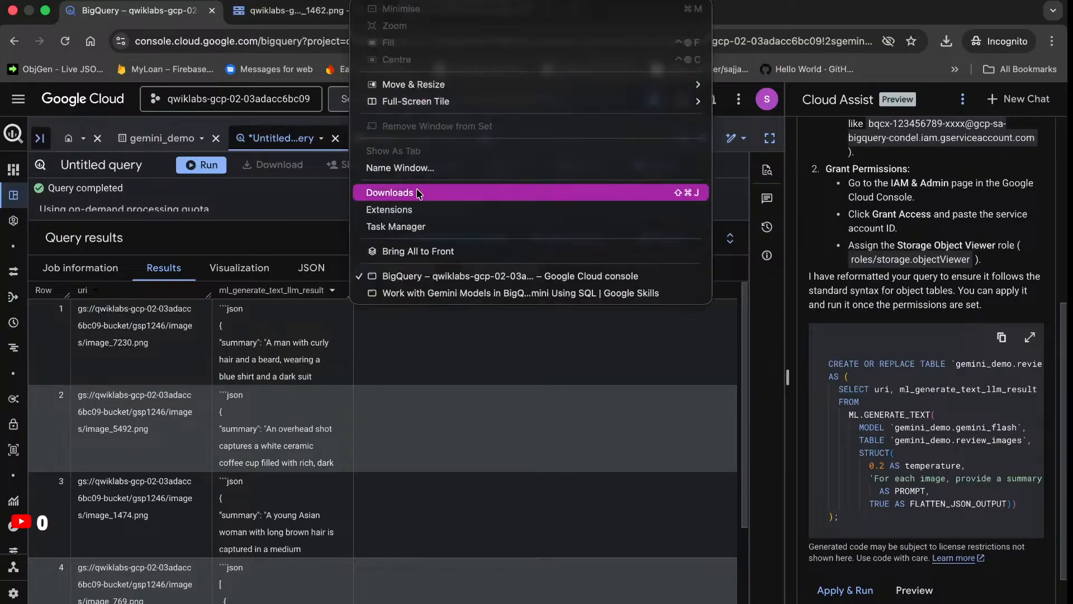
pyautogui.click(424, 293)
pyautogui.scroll(-5, 461, 378)
pyautogui.scroll(-2, 461, 378)
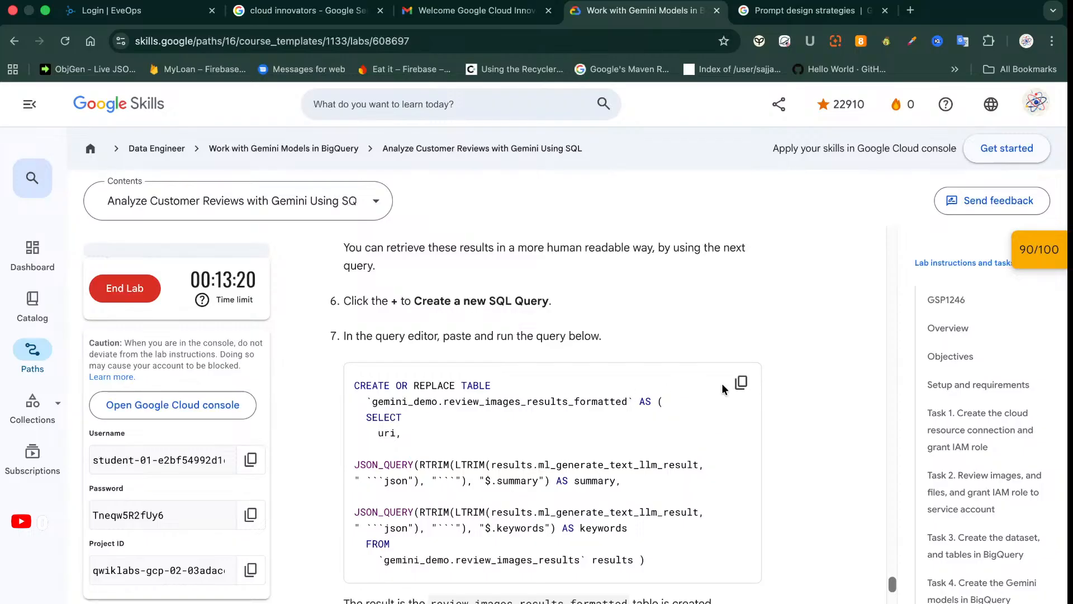
pyautogui.click(739, 383)
pyautogui.scroll(-2, 733, 385)
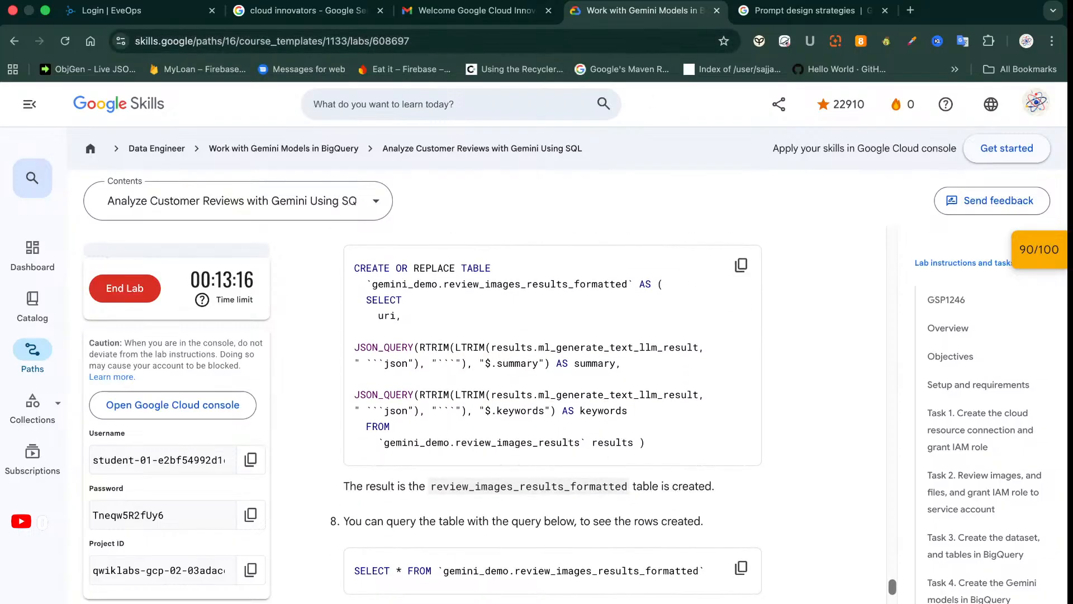
# Back in the BigQuery console, paste the copied gemini_demo.review_images_results_formatted query into a new untitled query and run it
pyautogui.click(408, 276)
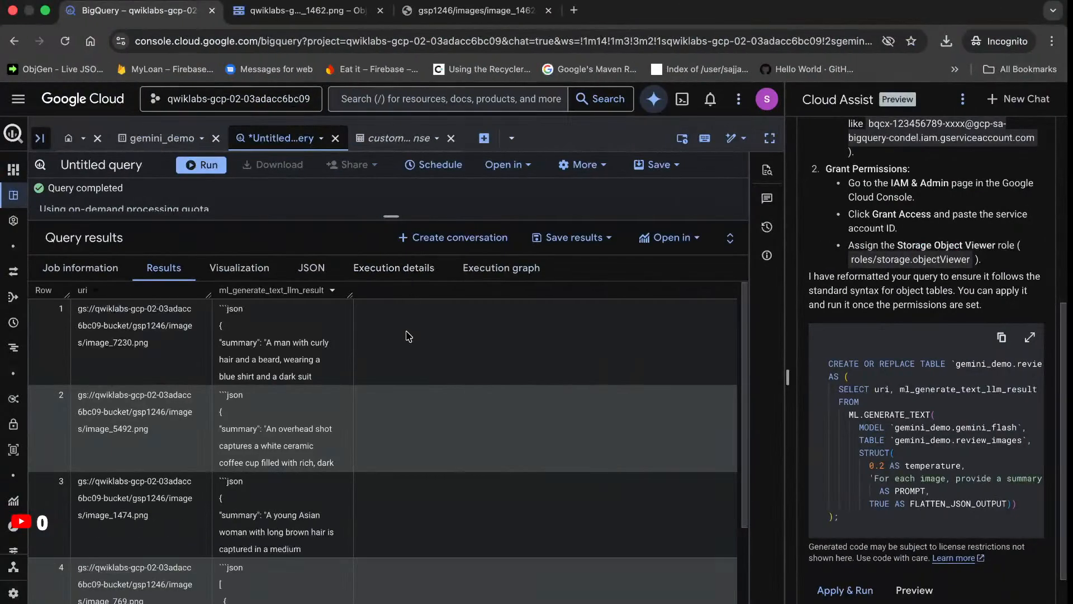
pyautogui.click(380, 138)
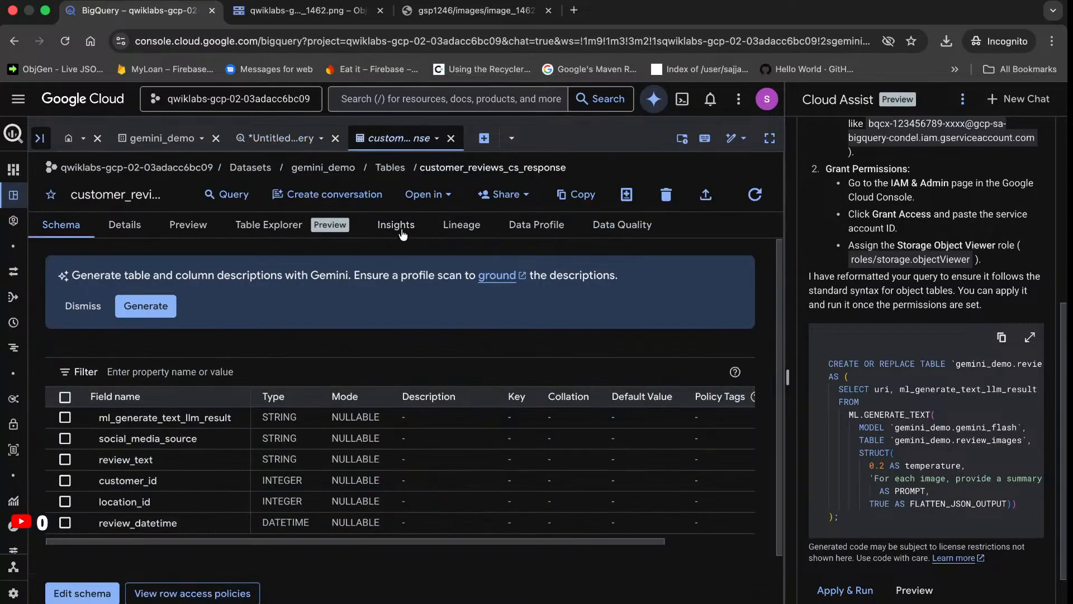
pyautogui.click(484, 138)
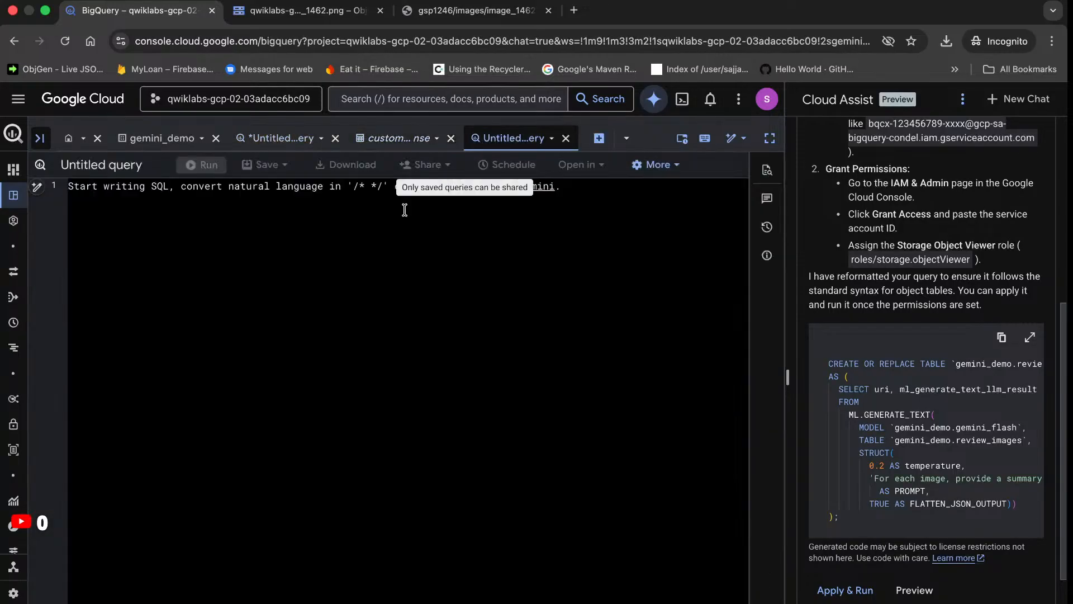
pyautogui.press('super+v')
pyautogui.press('super+space')
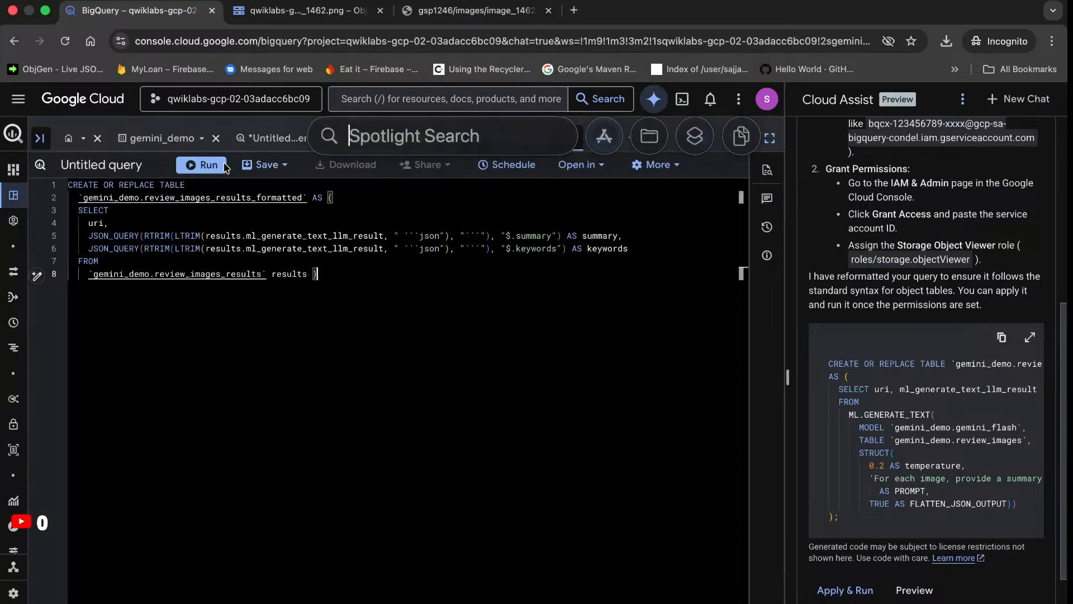
pyautogui.press('Escape')
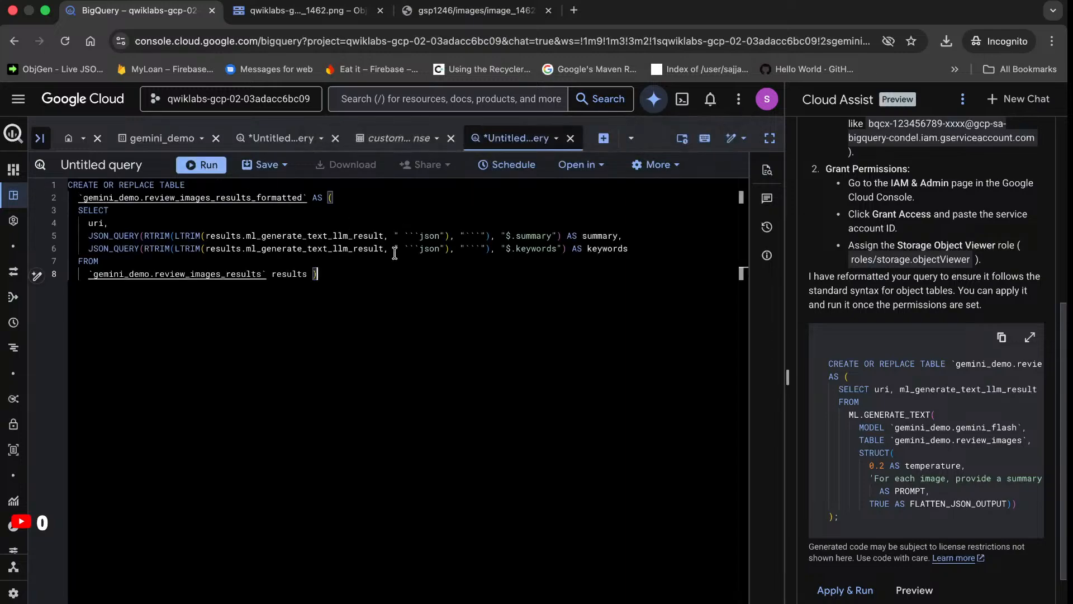
pyautogui.click(193, 166)
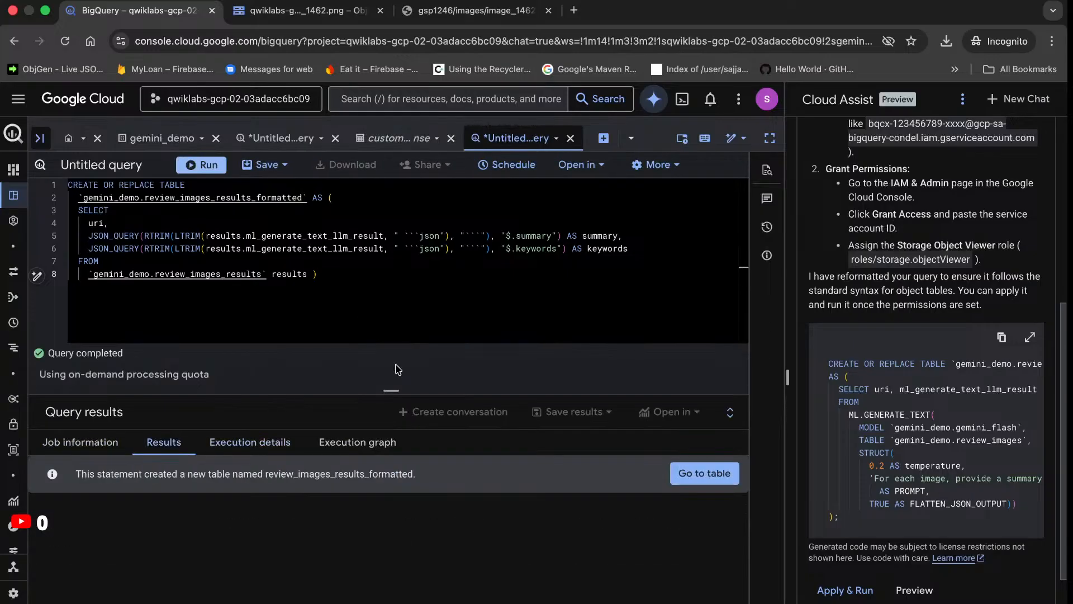
# Open the new review_images_results_formatted table and close the query tab that created it, discarding its unsaved work
pyautogui.click(692, 475)
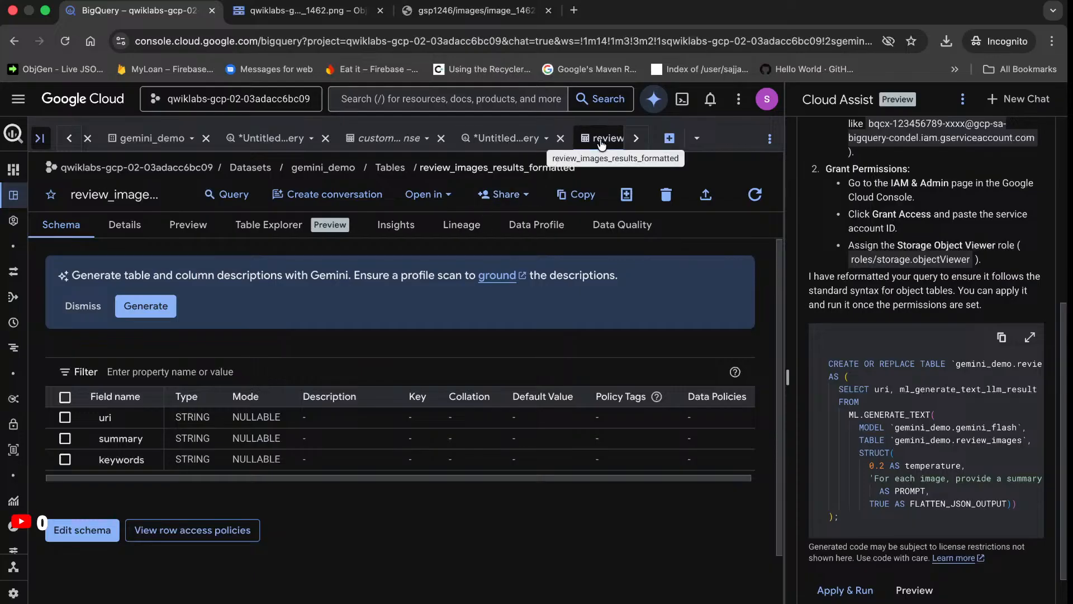
pyautogui.click(560, 138)
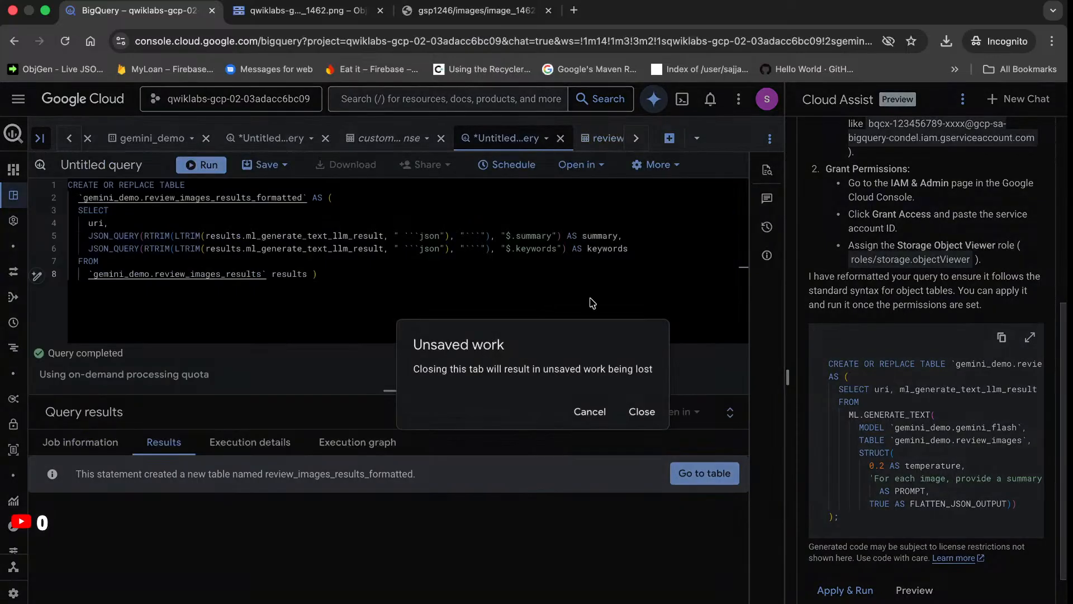
pyautogui.click(632, 412)
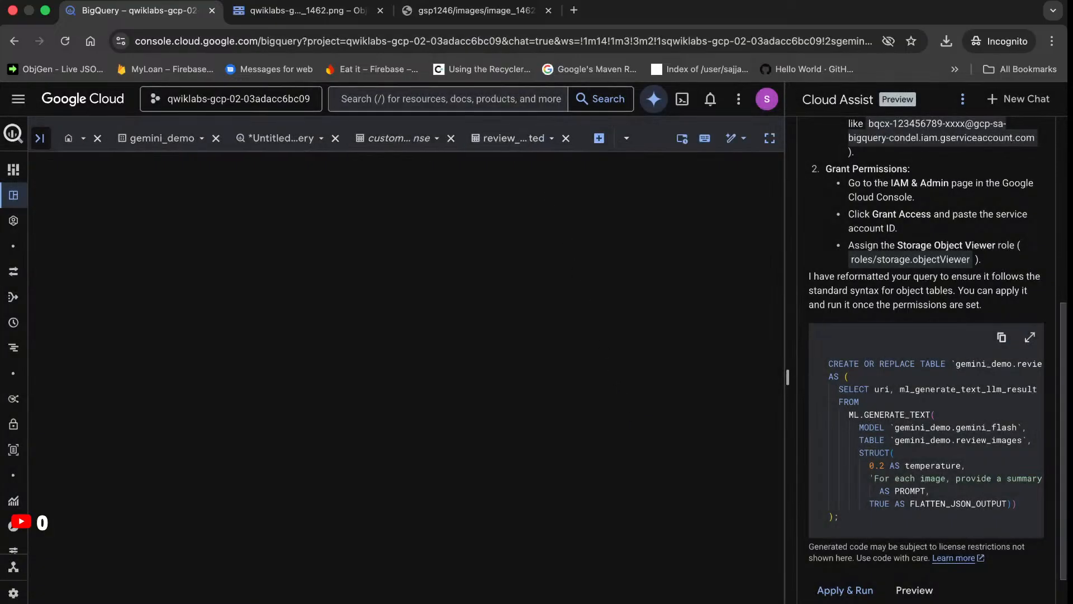
# Copy the step 8 SELECT query for gemini_demo.review_images_results_formatted from the lab page and switch back to the BigQuery console
pyautogui.click(371, 0)
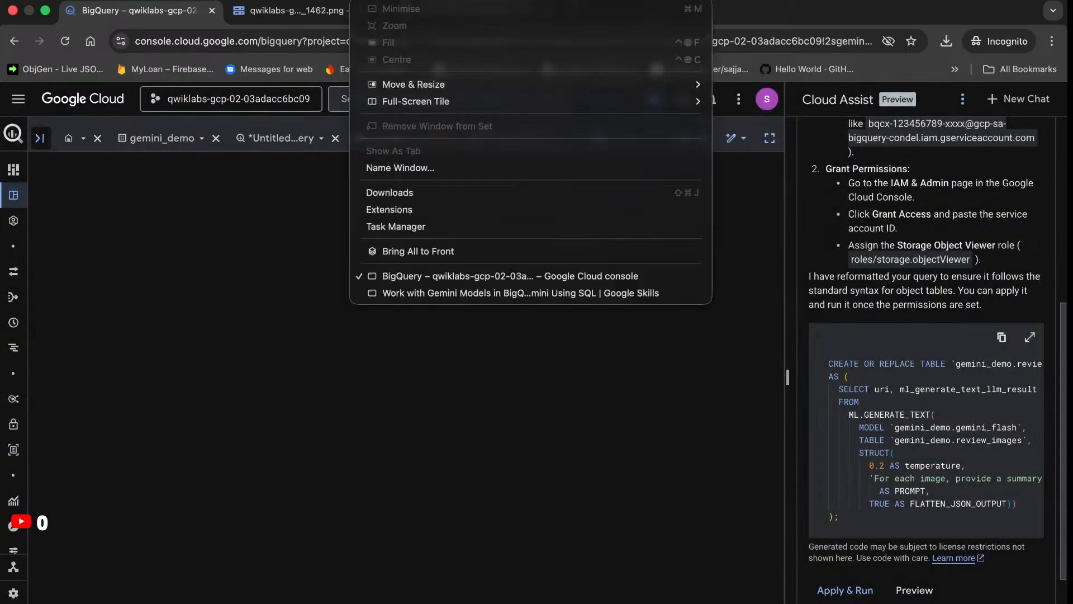
pyautogui.click(413, 293)
pyautogui.scroll(-5, 759, 464)
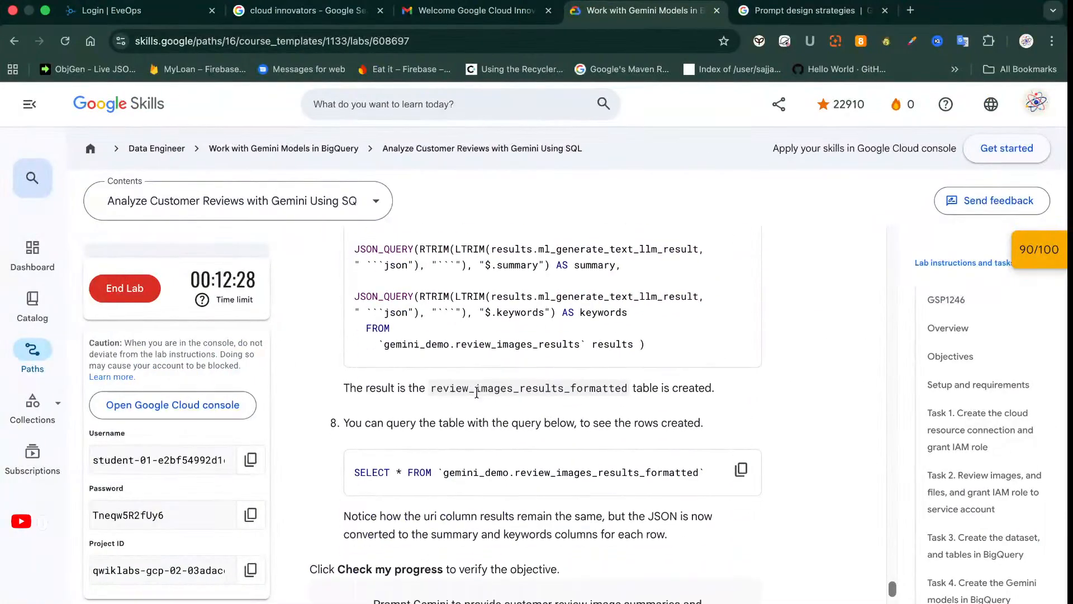
pyautogui.click(741, 469)
pyautogui.click(371, 0)
pyautogui.click(437, 275)
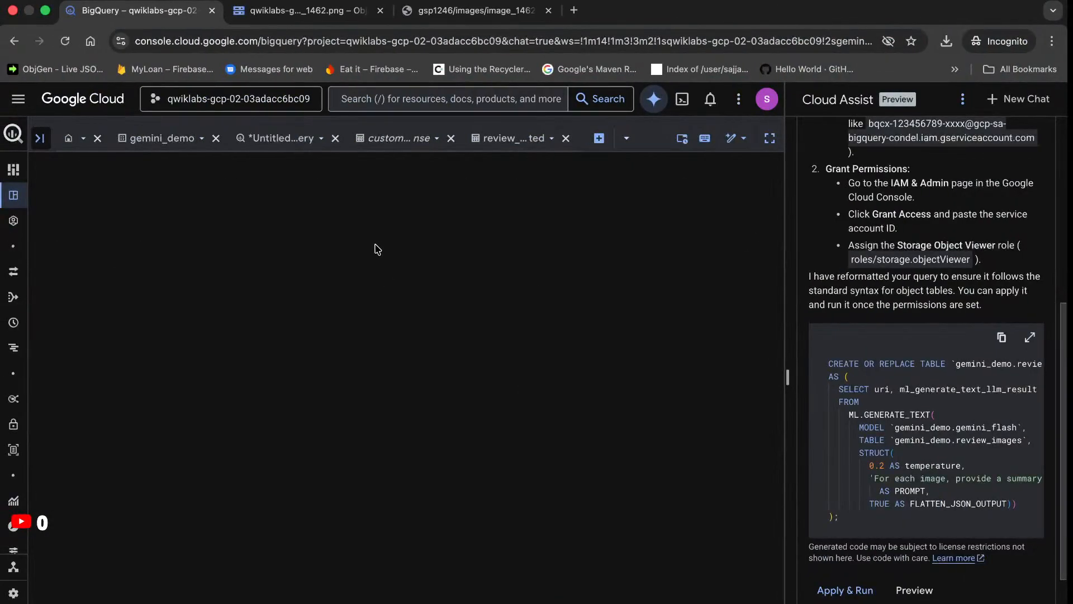
# Discard the open untitled query, run SELECT * FROM `gemini_demo.review_images_results_formatted` in a new one, and review the summary and keywords rows
pyautogui.click(335, 138)
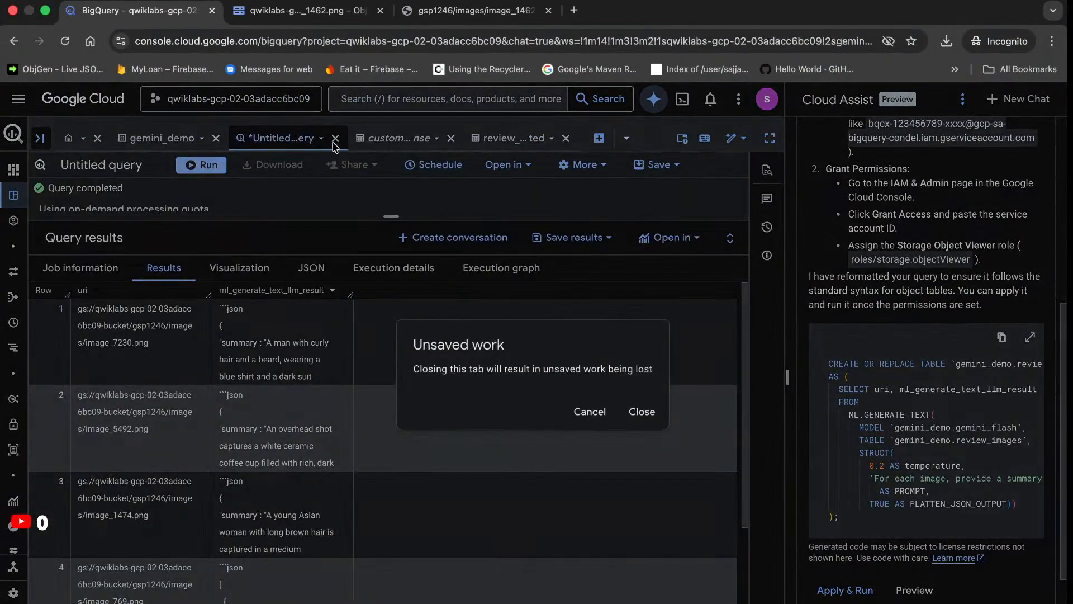
pyautogui.click(640, 412)
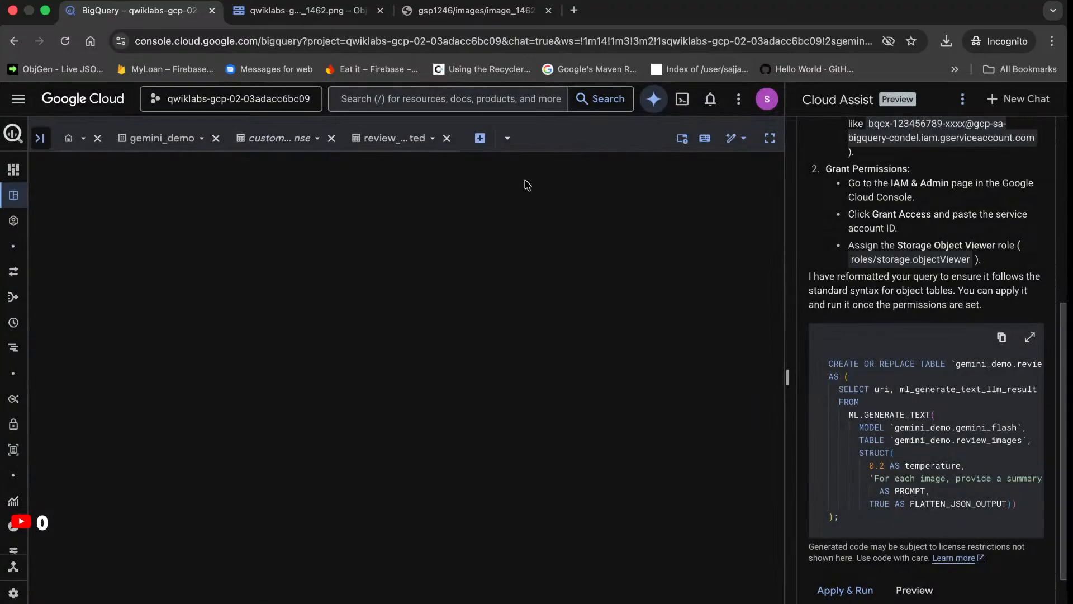
pyautogui.click(480, 139)
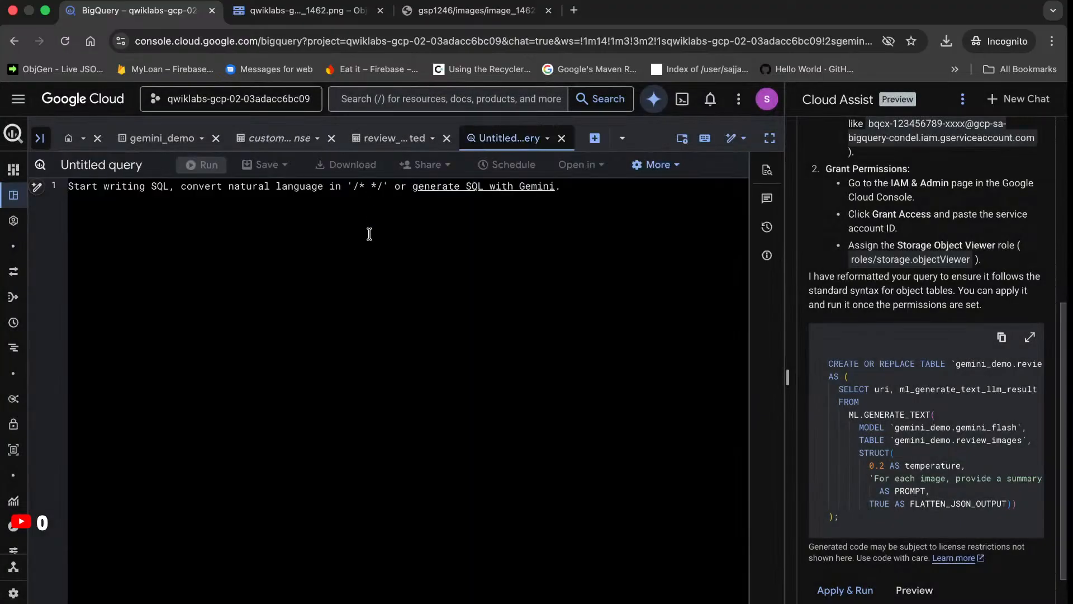
pyautogui.press('super+v')
pyautogui.click(196, 166)
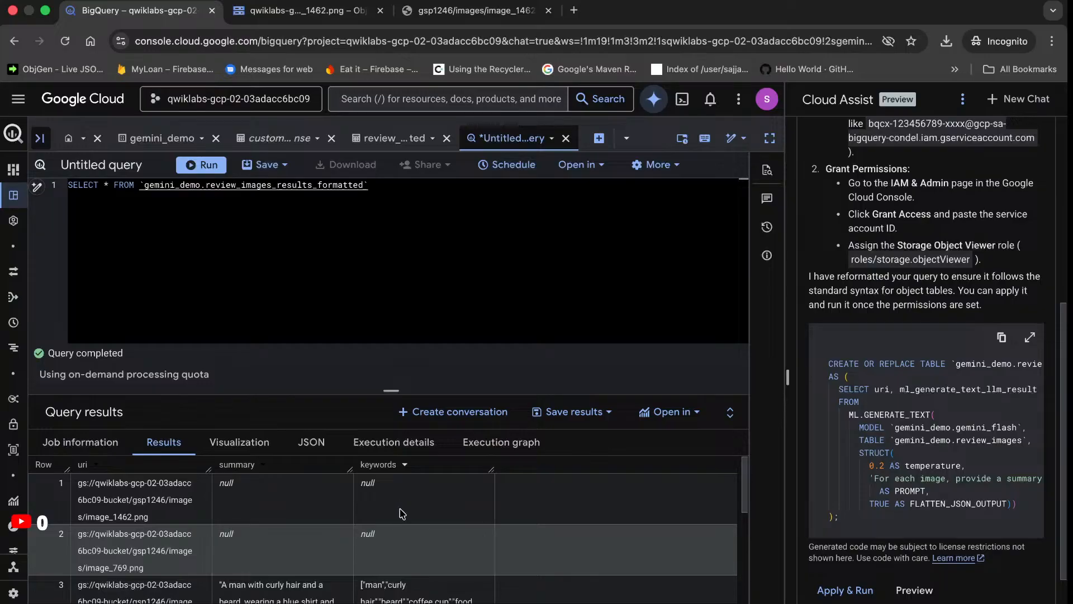
pyautogui.scroll(-2, 402, 513)
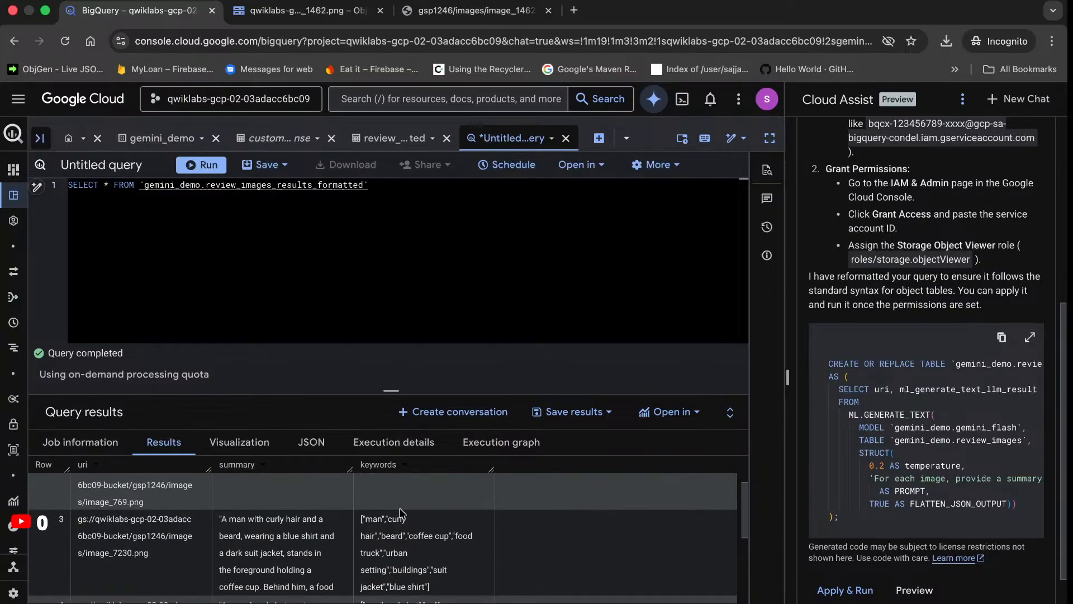
pyautogui.scroll(-1, 402, 513)
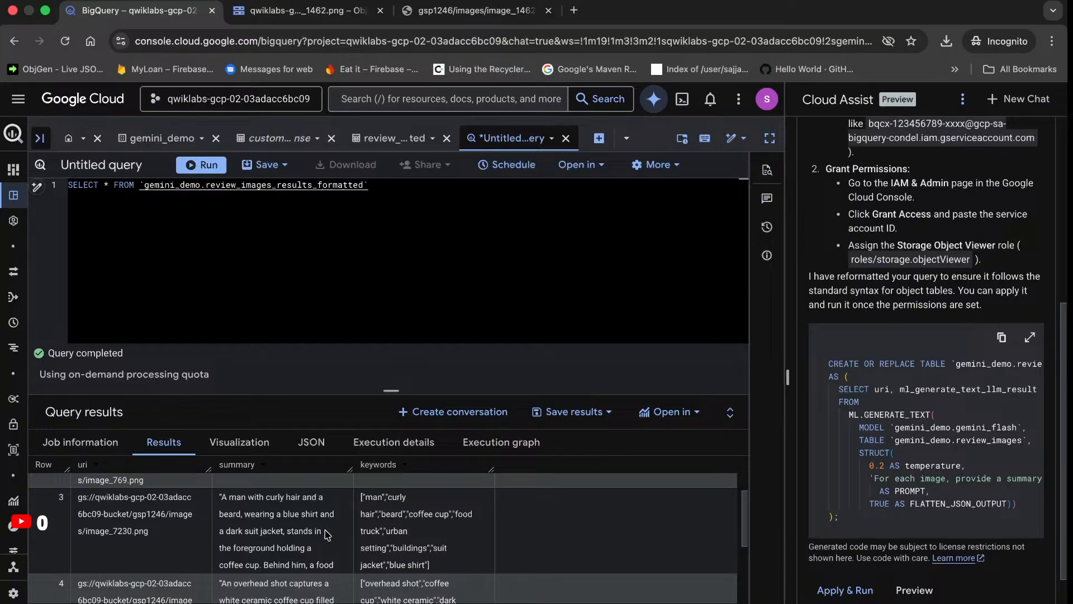
pyautogui.scroll(-4, 311, 539)
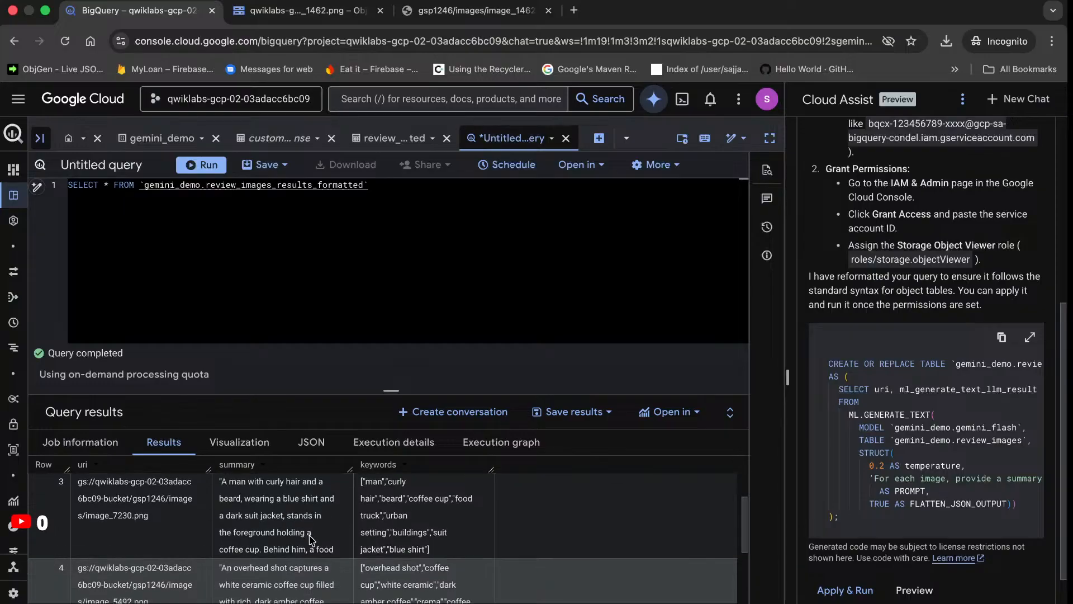
pyautogui.scroll(-2, 312, 539)
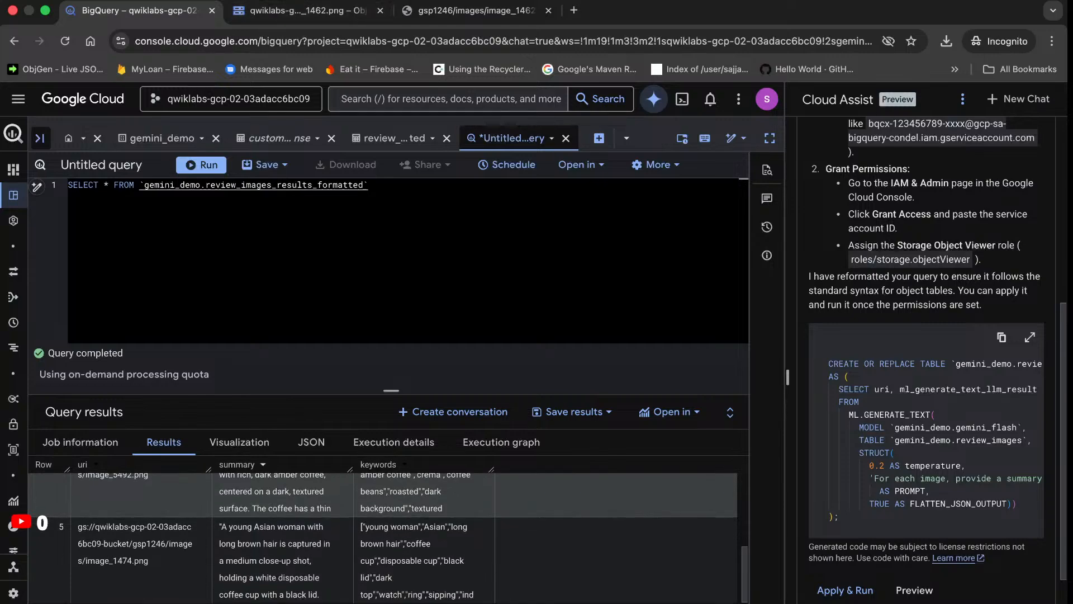
# Copy the step 8 SELECT query from the lab page once more and return to the BigQuery console
pyautogui.click(368, 1)
pyautogui.click(435, 293)
pyautogui.scroll(-5, 437, 294)
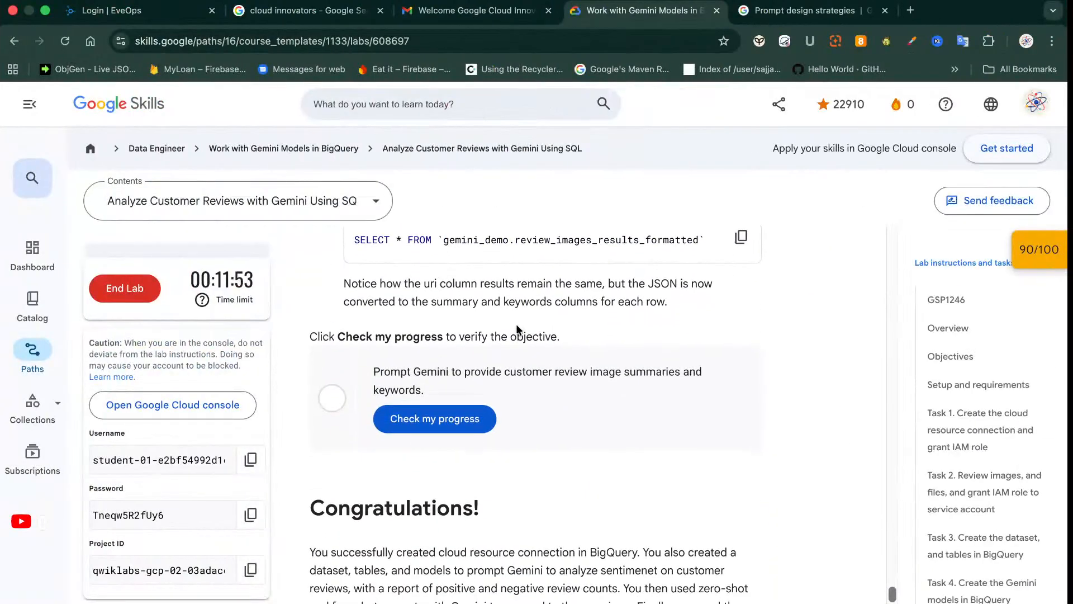
pyautogui.scroll(7, 515, 324)
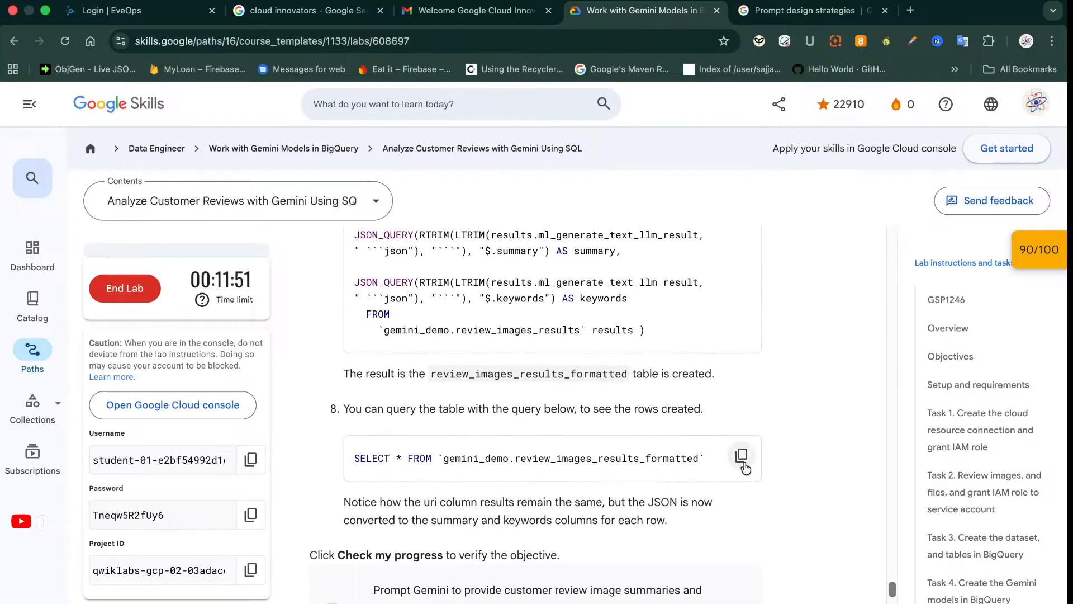
pyautogui.click(744, 463)
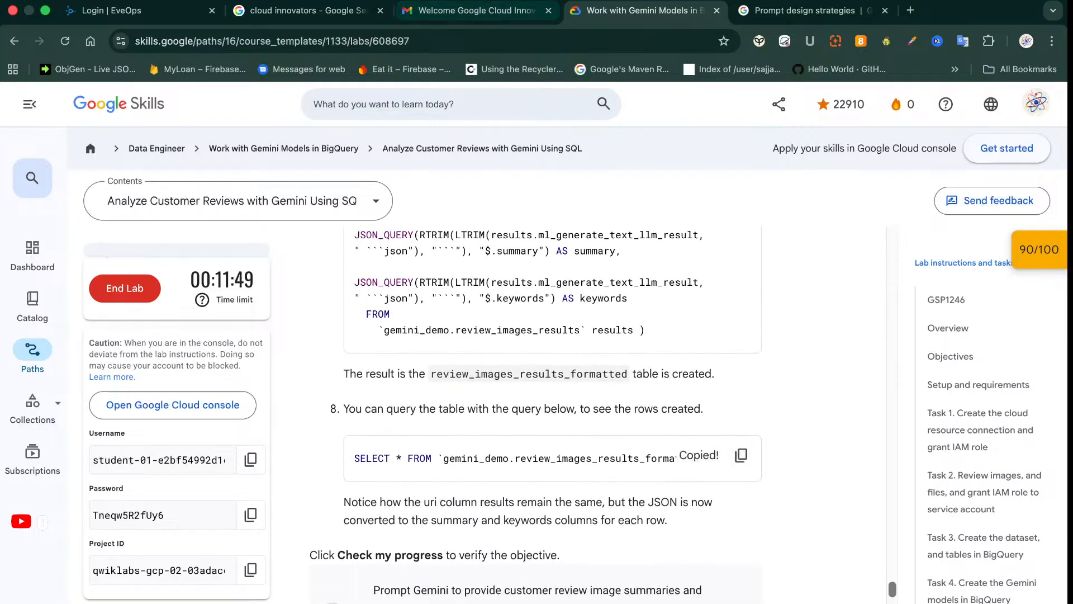
pyautogui.click(380, 1)
pyautogui.click(410, 275)
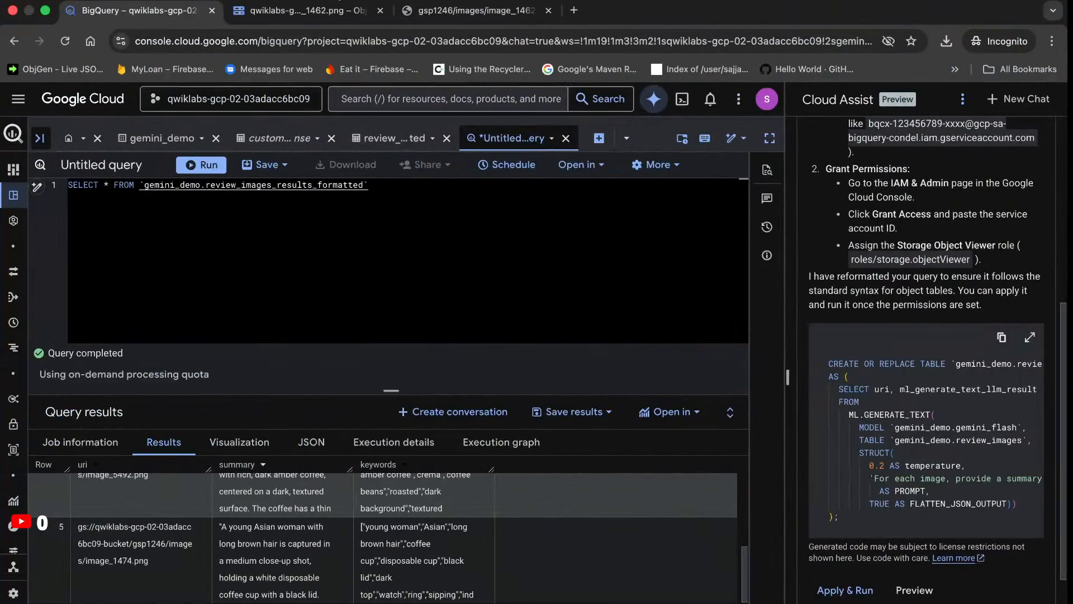
# Switch to the Google Skills lab page and check progress for the customer review image summaries and keywords objective
pyautogui.click(380, 1)
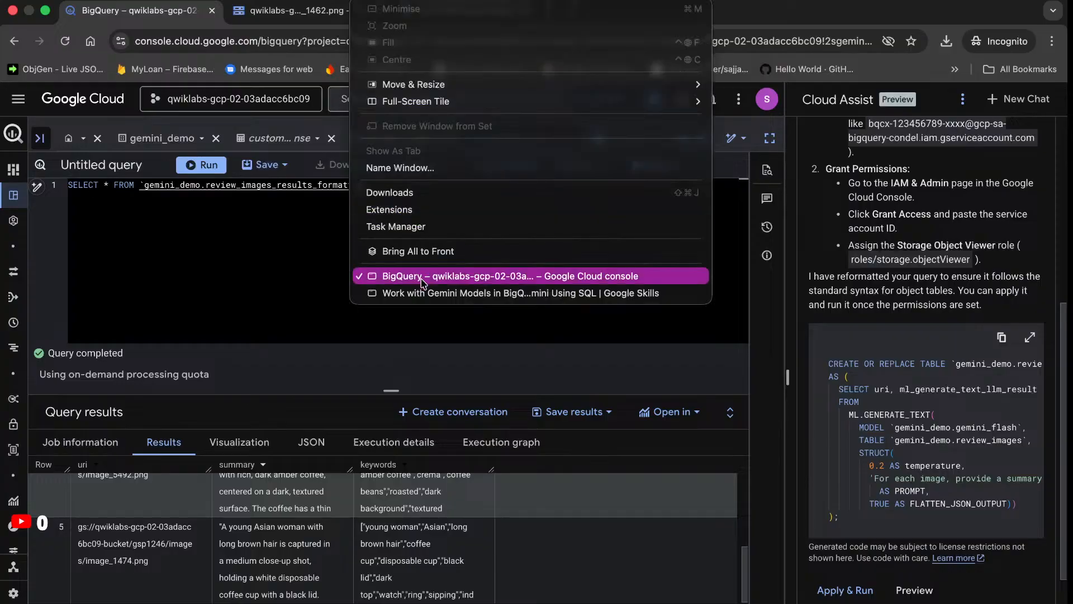
pyautogui.click(422, 289)
pyautogui.scroll(-3, 545, 483)
pyautogui.click(471, 522)
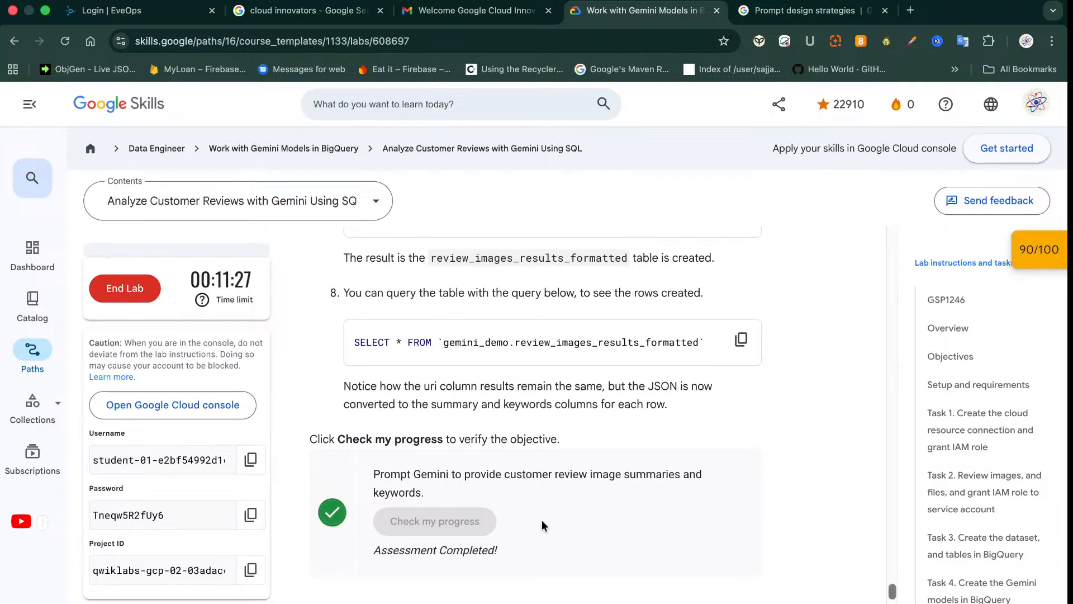
pyautogui.press('super+Tab')
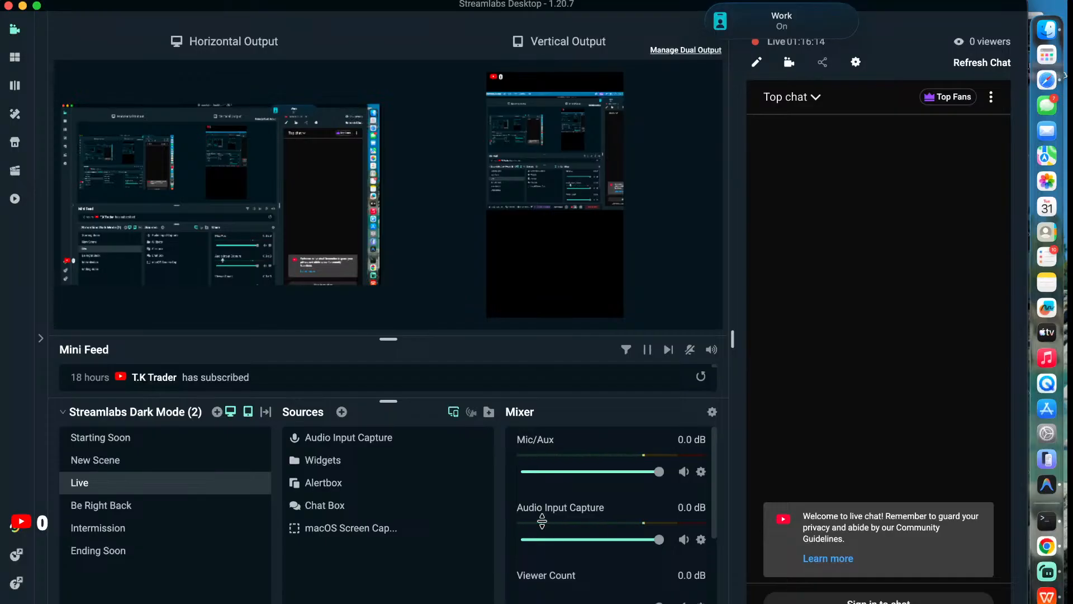
pyautogui.press('super+Tab')
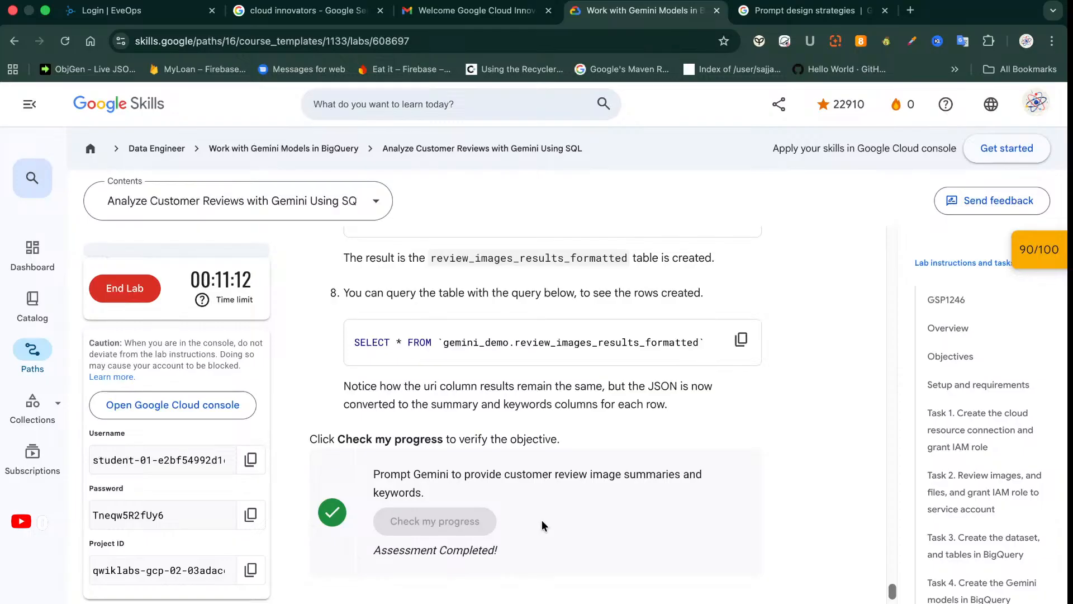
# Open the next lesson, Gemini in Action: Analyze Customer Reviews with Python Notebooks, and pause its video
pyautogui.scroll(-6, 589, 489)
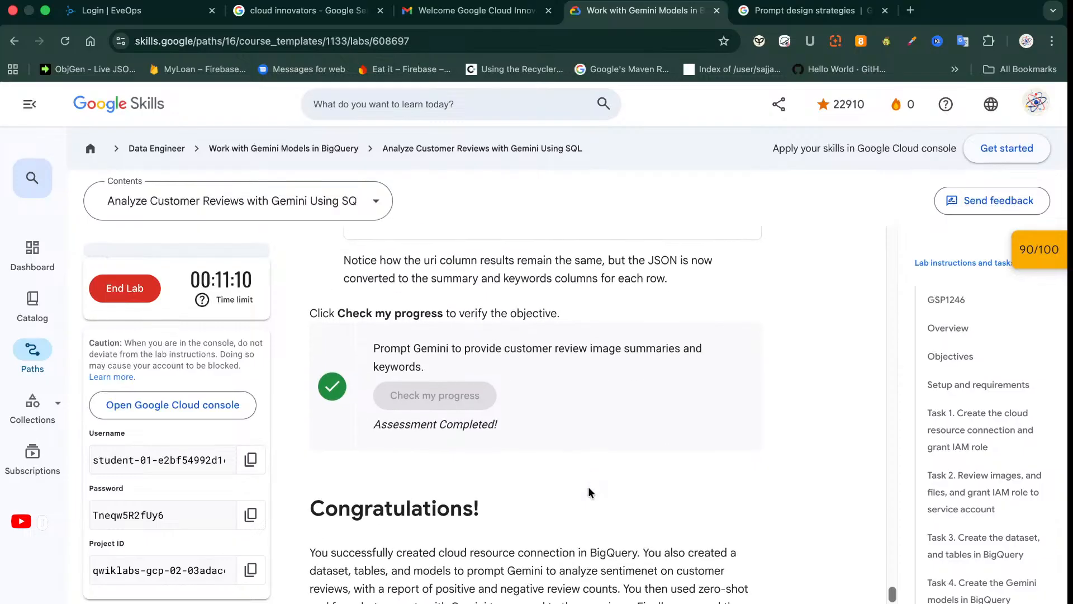
pyautogui.scroll(-5, 588, 491)
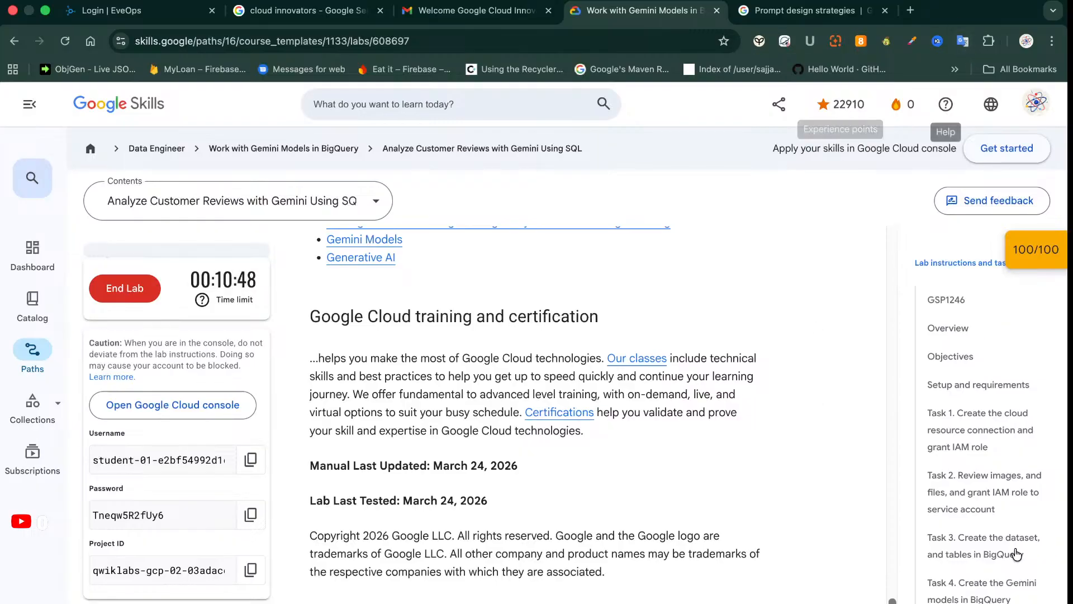
pyautogui.press('super+r')
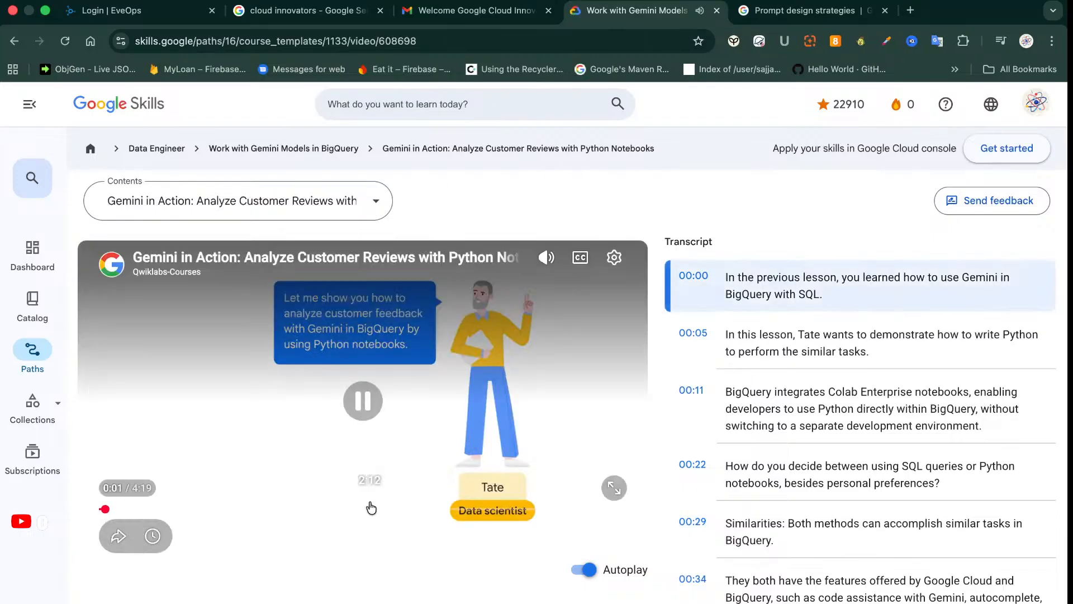
pyautogui.click(373, 389)
# Switch to Streamlabs Desktop
pyautogui.press('super+Tab')
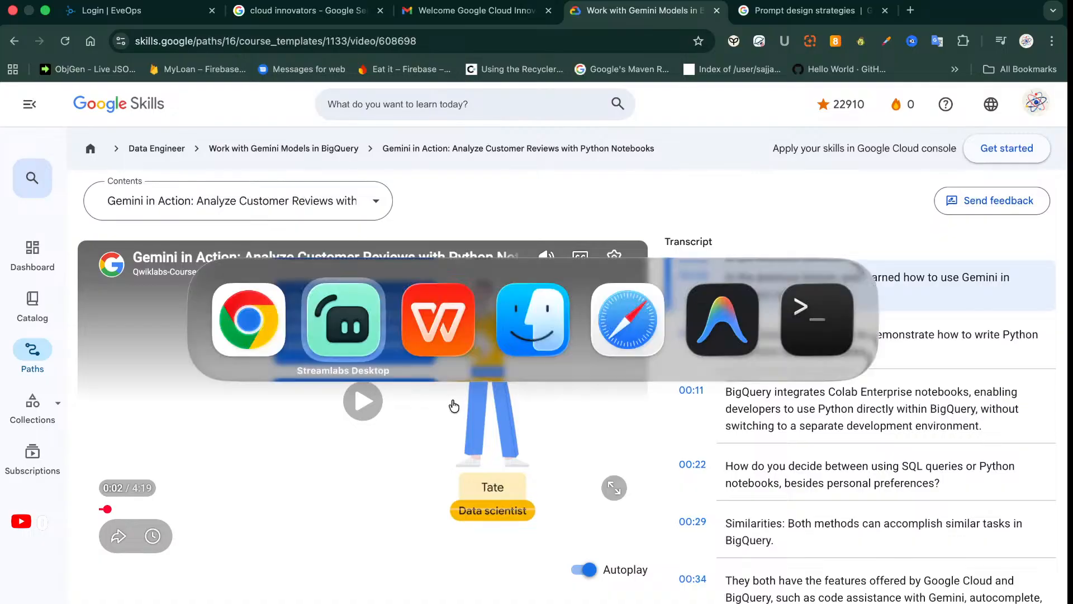